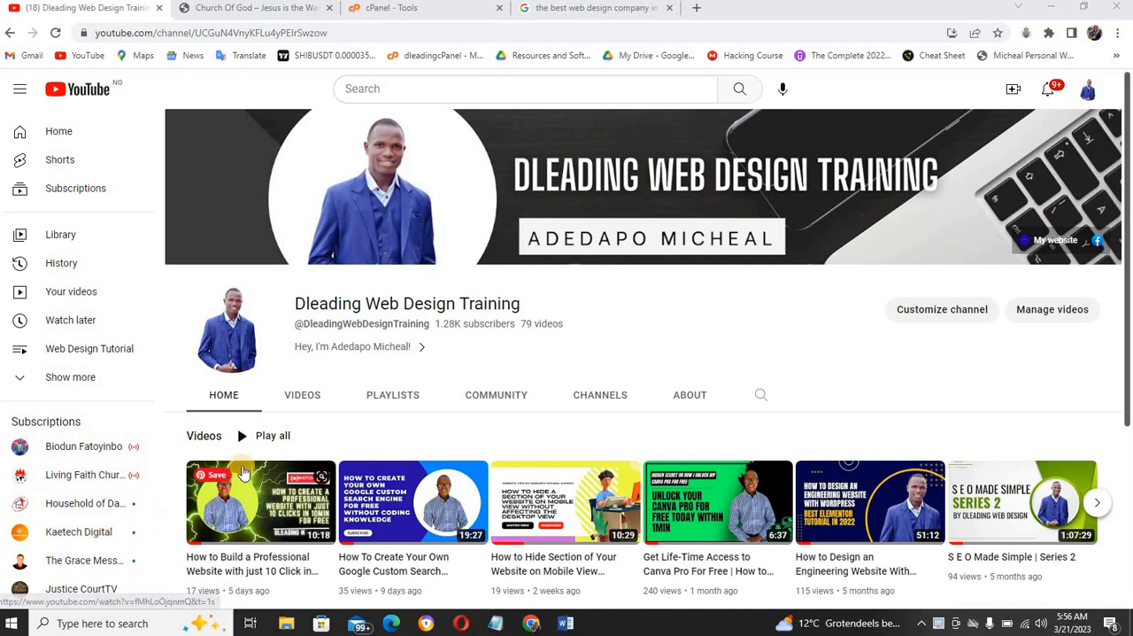
Look over the Google results for the best web design company in Ibadan and the Church of God home page down to its footer.
click(556, 8)
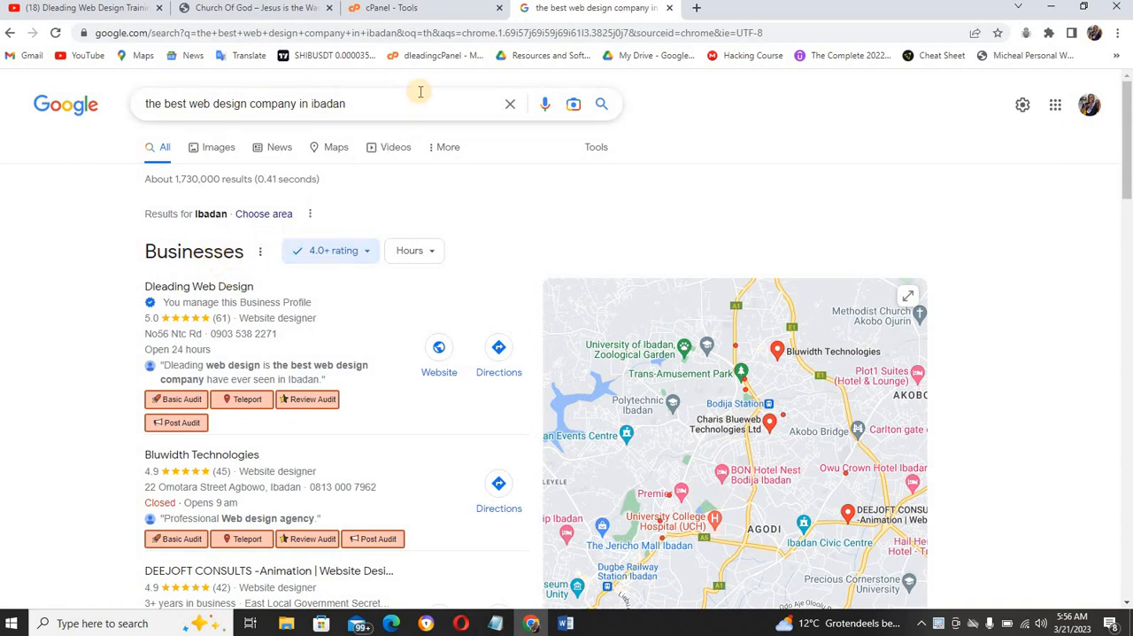
click(309, 10)
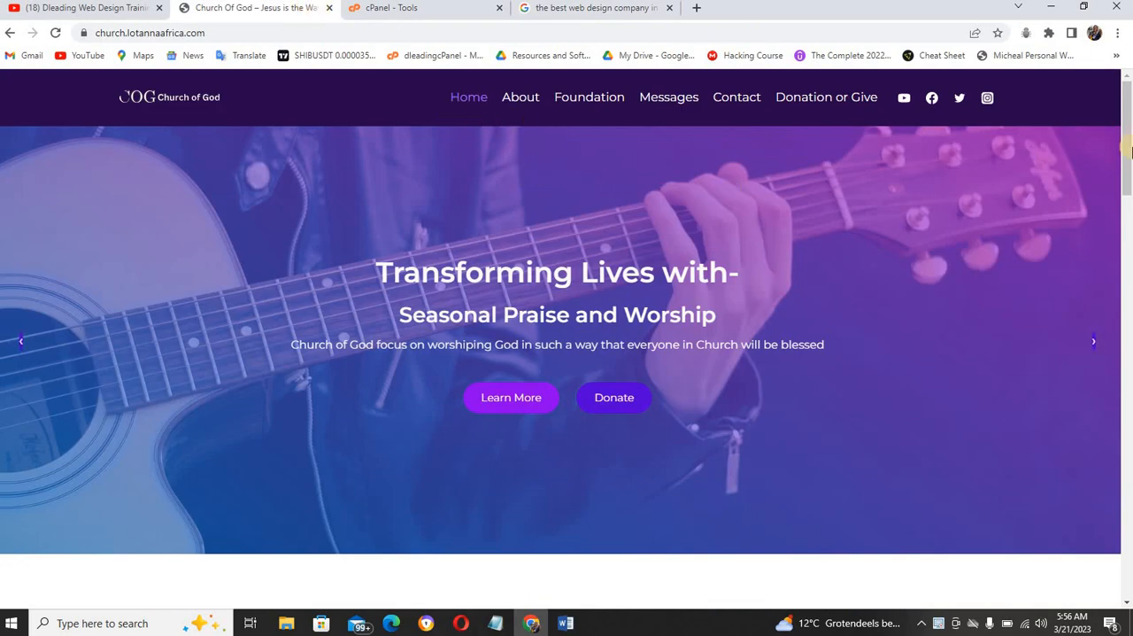
drag(1128, 150, 1129, 567)
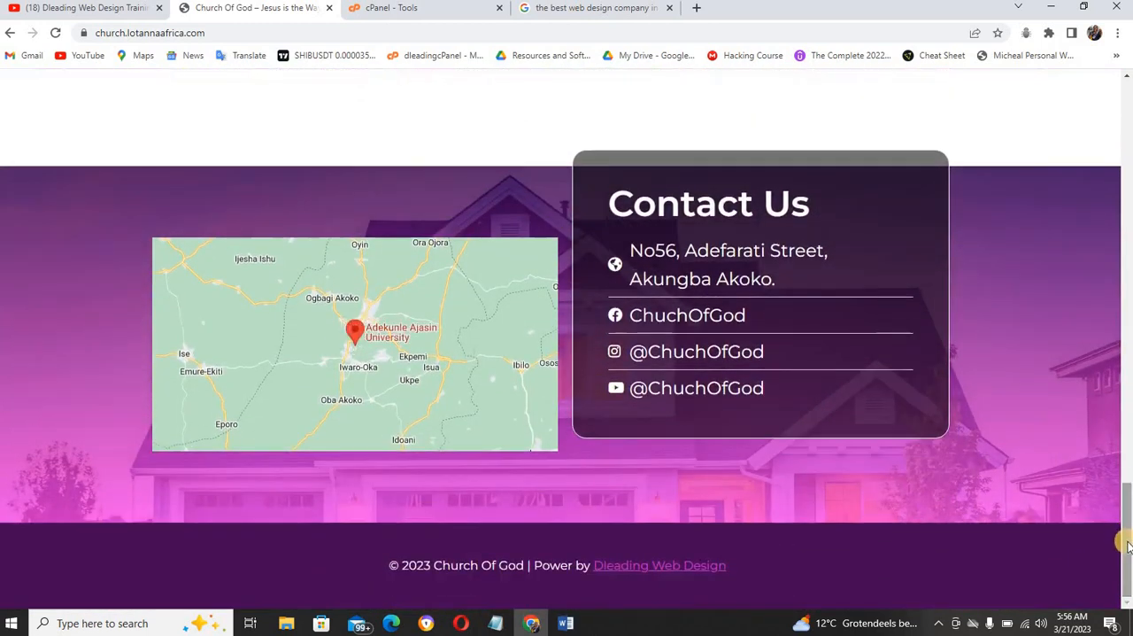
drag(1127, 545, 1128, 80)
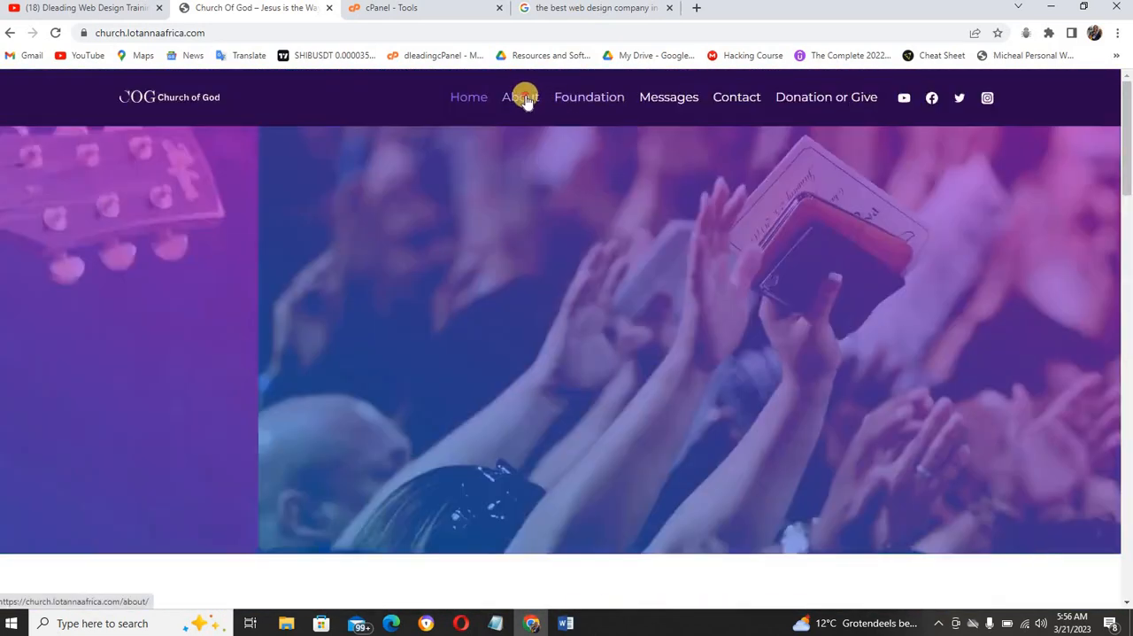
Open the Church of God site's About page and examine its content through the Our Aim & Purpose section.
click(525, 99)
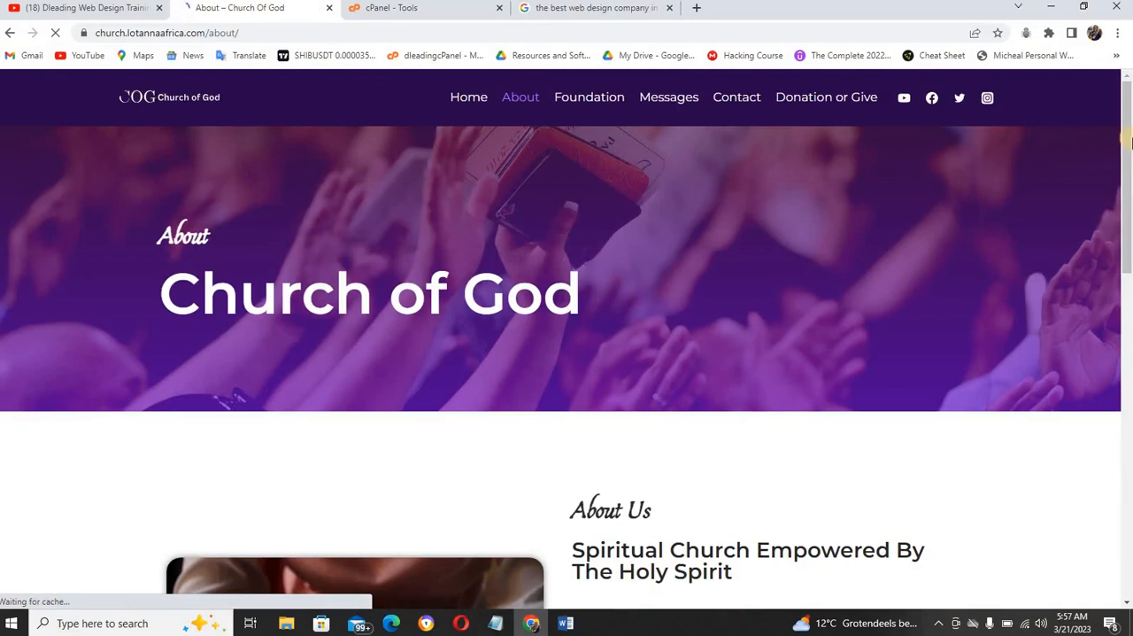
scroll(1128, 213, down, 2)
scroll(1128, 213, down, 4)
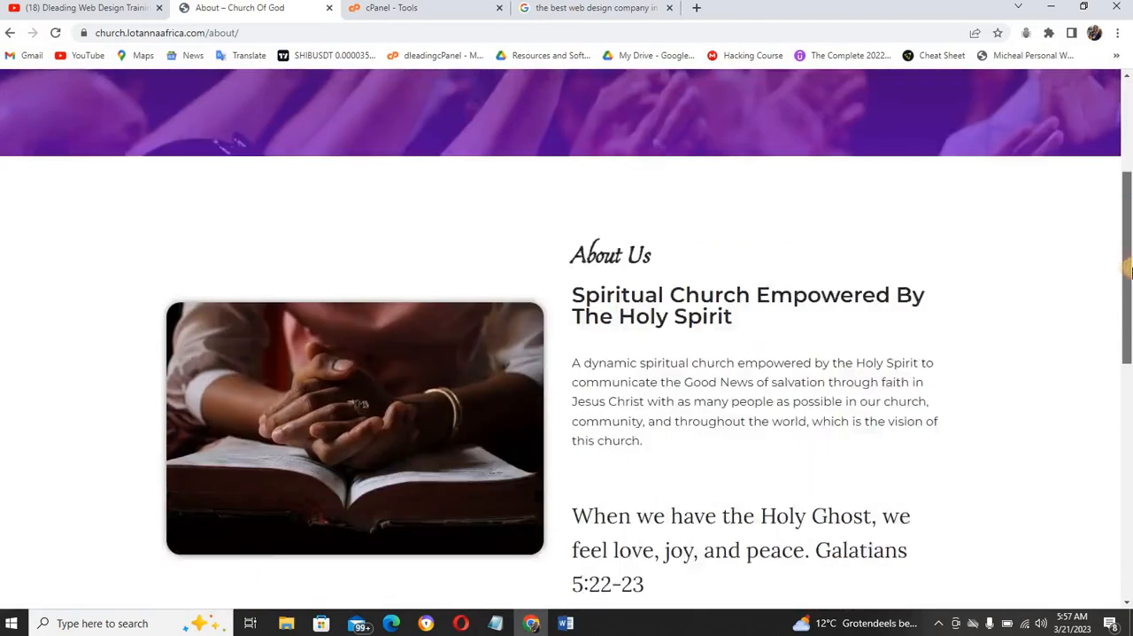
scroll(1128, 365, down, 5)
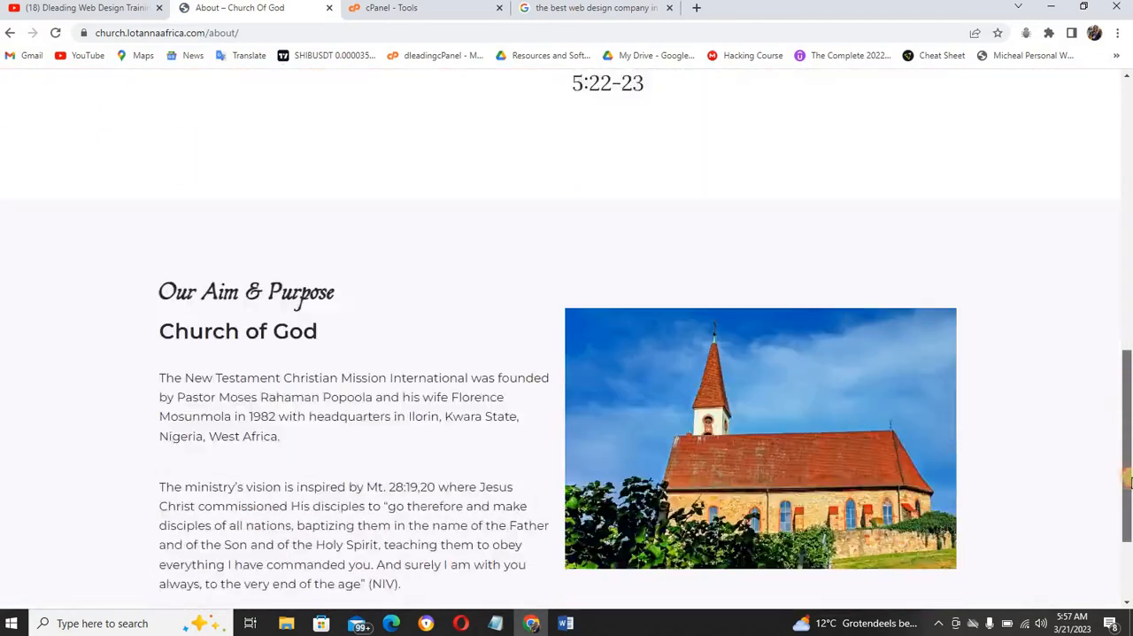
scroll(1128, 257, up, 2)
scroll(1128, 252, up, 10)
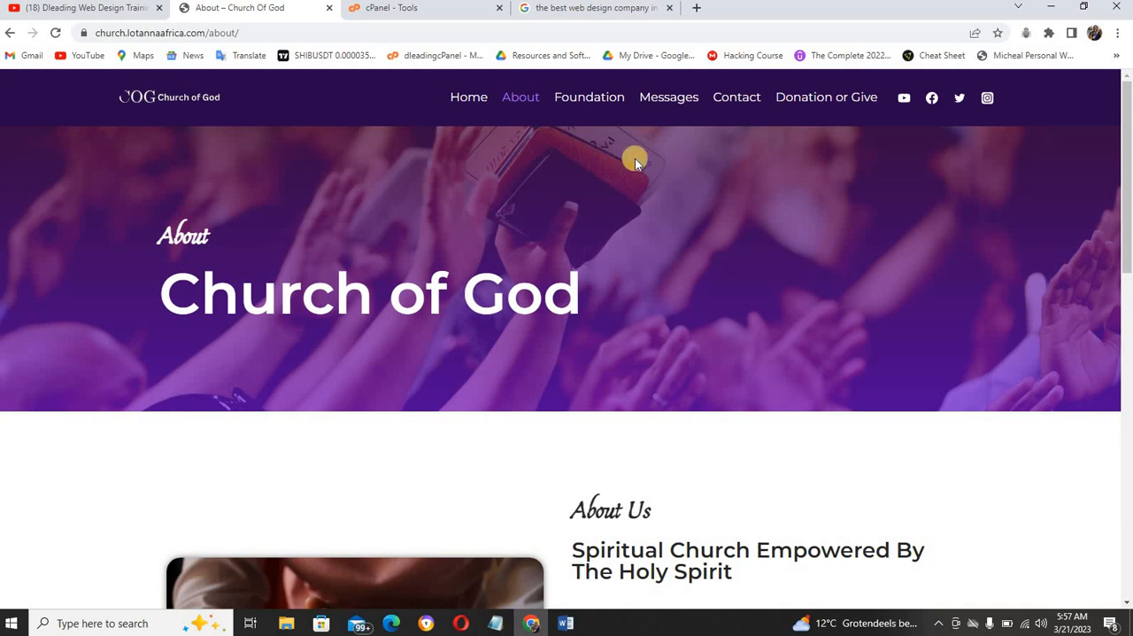
View the YouTube channel page, switch to cPanel and look through its tool groups, including Domains and Metrics.
click(113, 10)
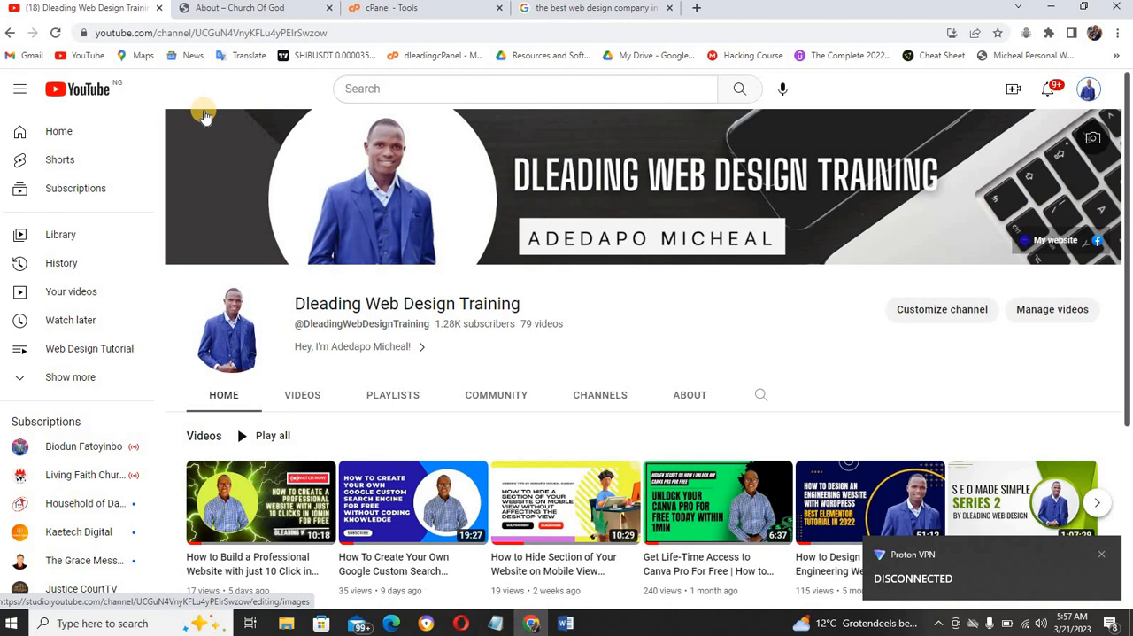
click(366, 11)
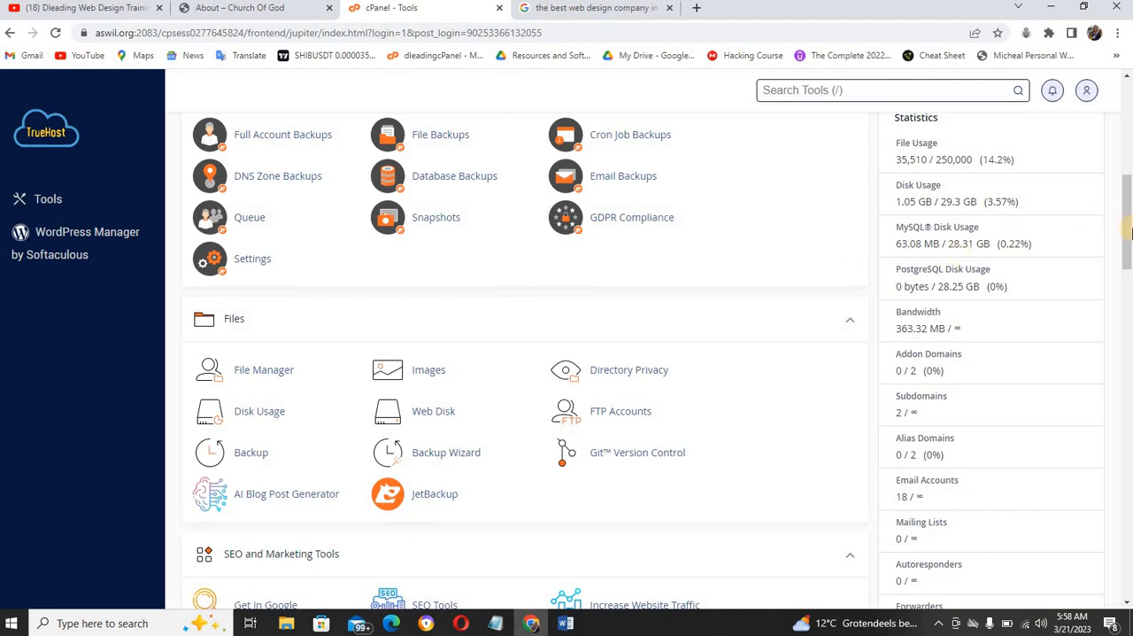
drag(1127, 224, 1127, 393)
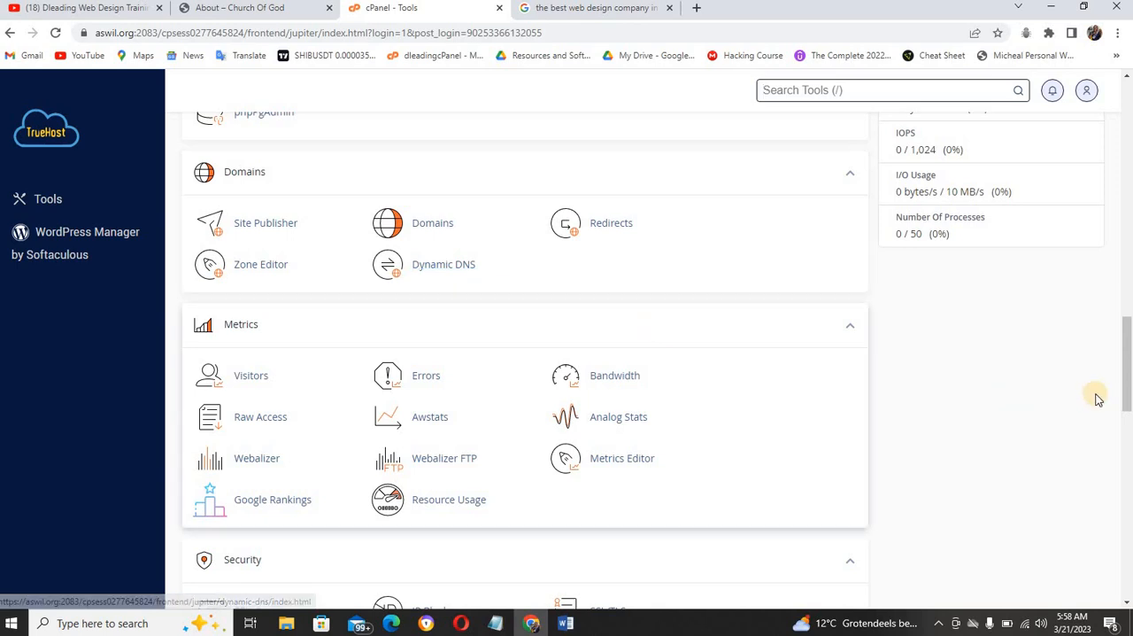
drag(1128, 365, 1127, 213)
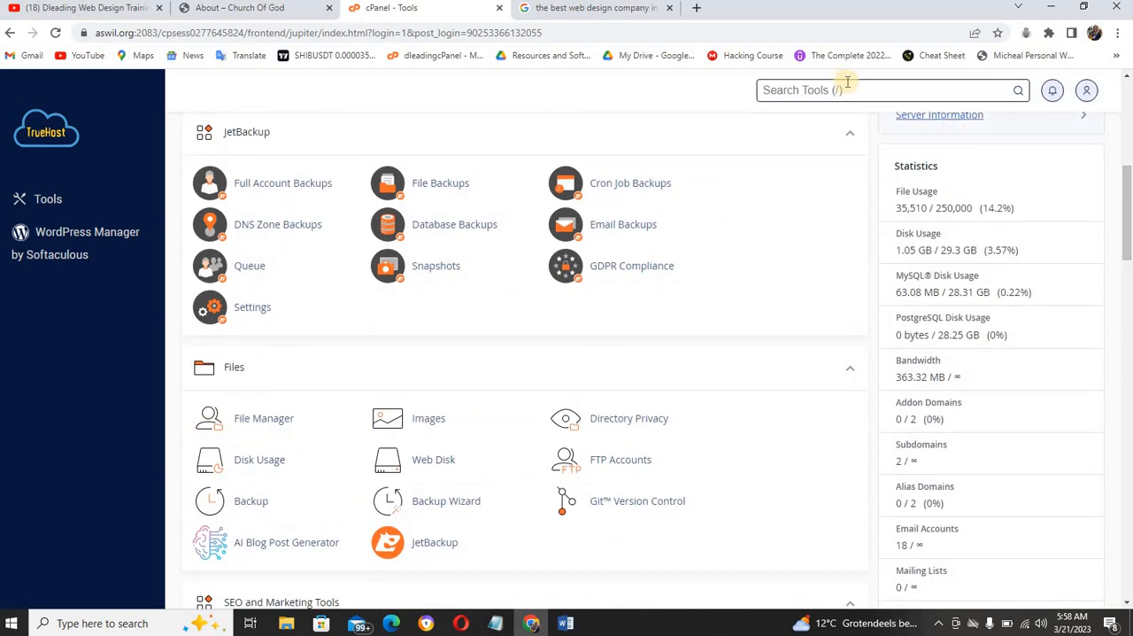
Search the cPanel tools for "sub doma" and clear the search.
click(848, 85)
text(s)
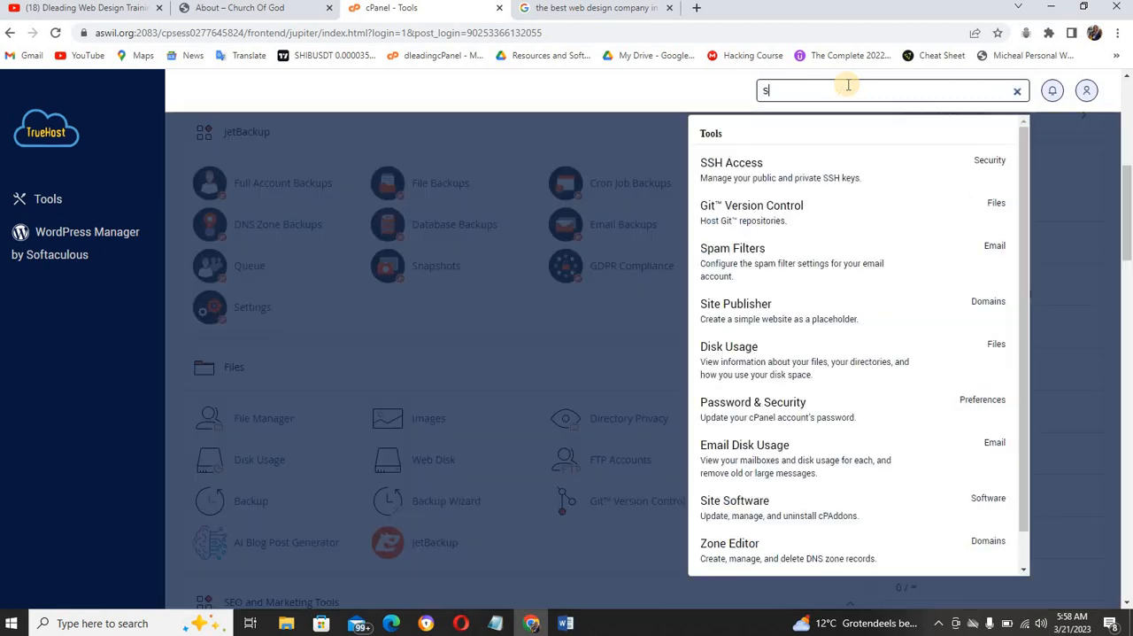
text(ub d)
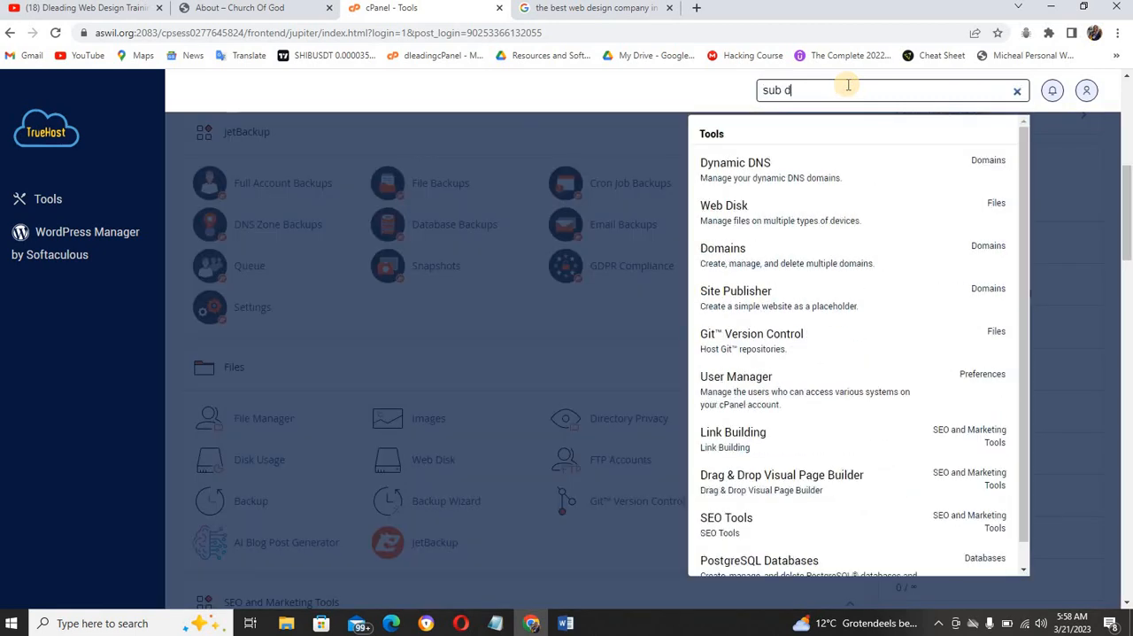
text(om)
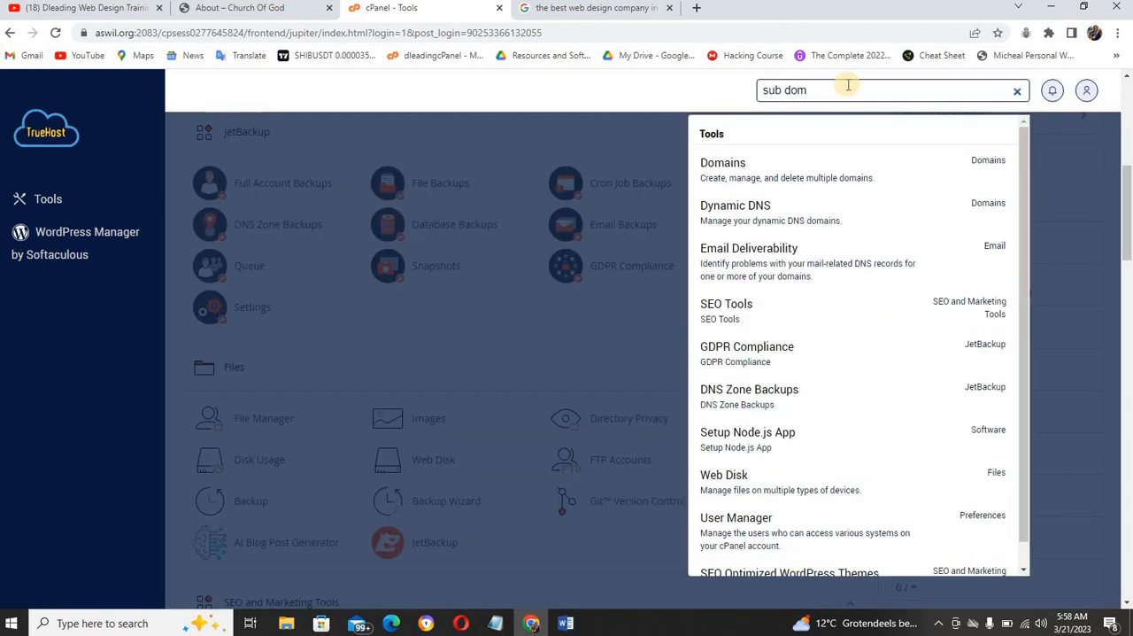
text(a)
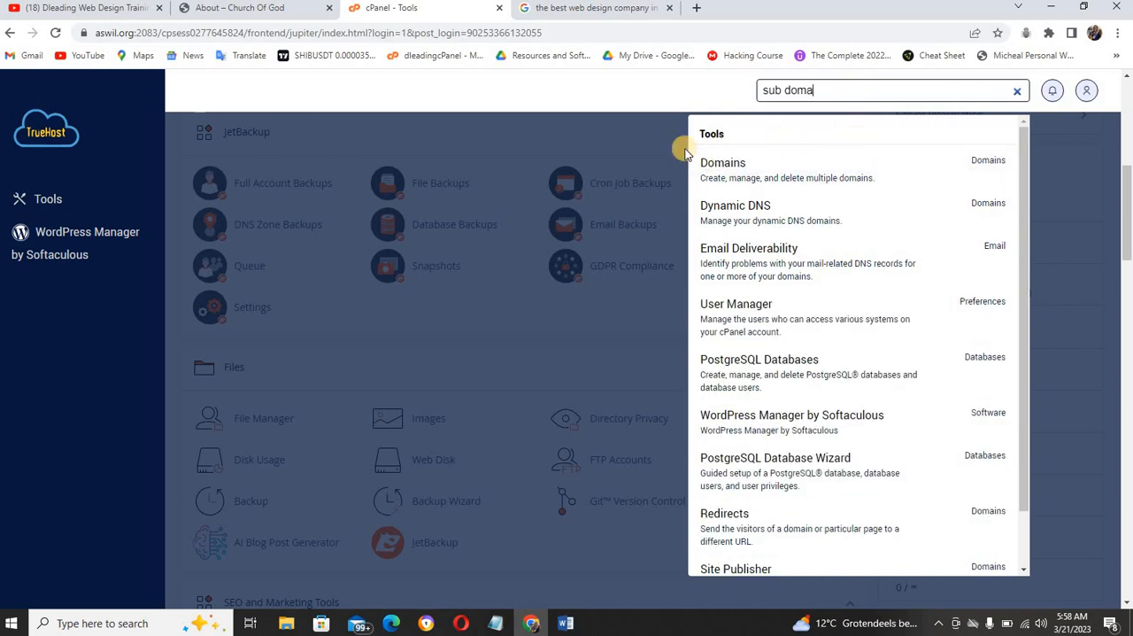
click(1017, 91)
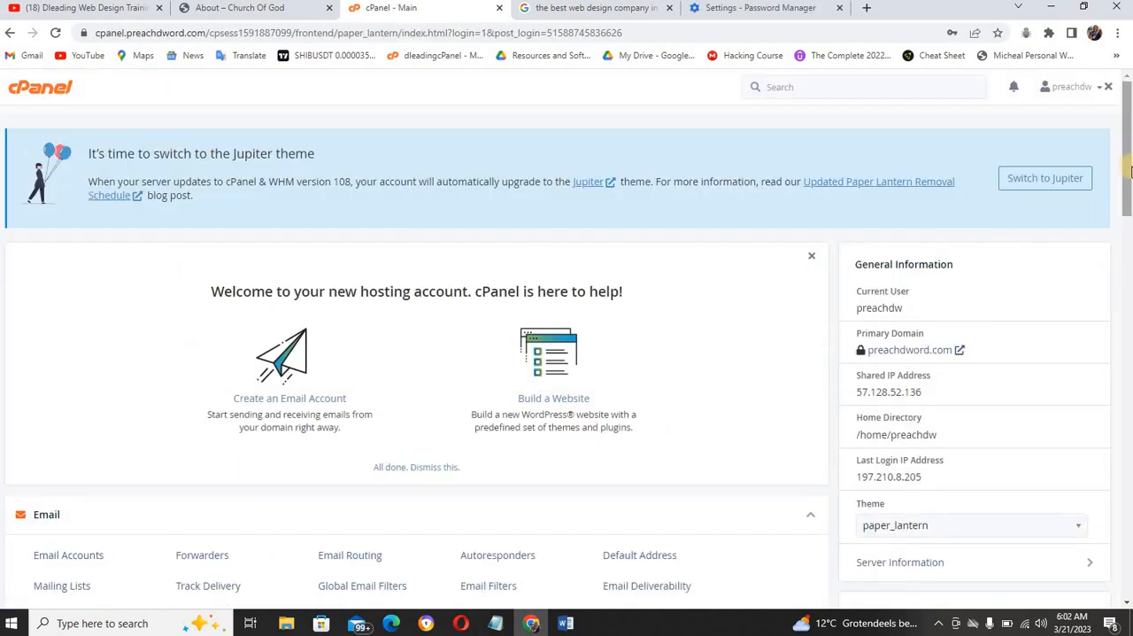
Create a subdomain named church under preachdword.com with cPanel's Subdomains tool.
drag(1130, 168, 1130, 332)
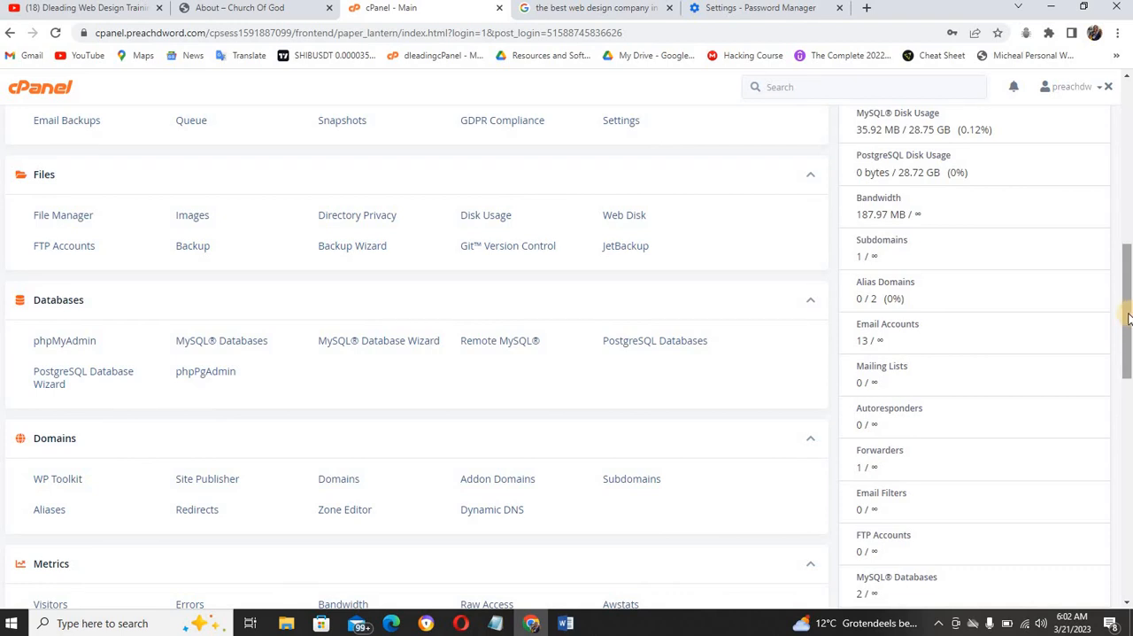
scroll(1129, 333, down, 2)
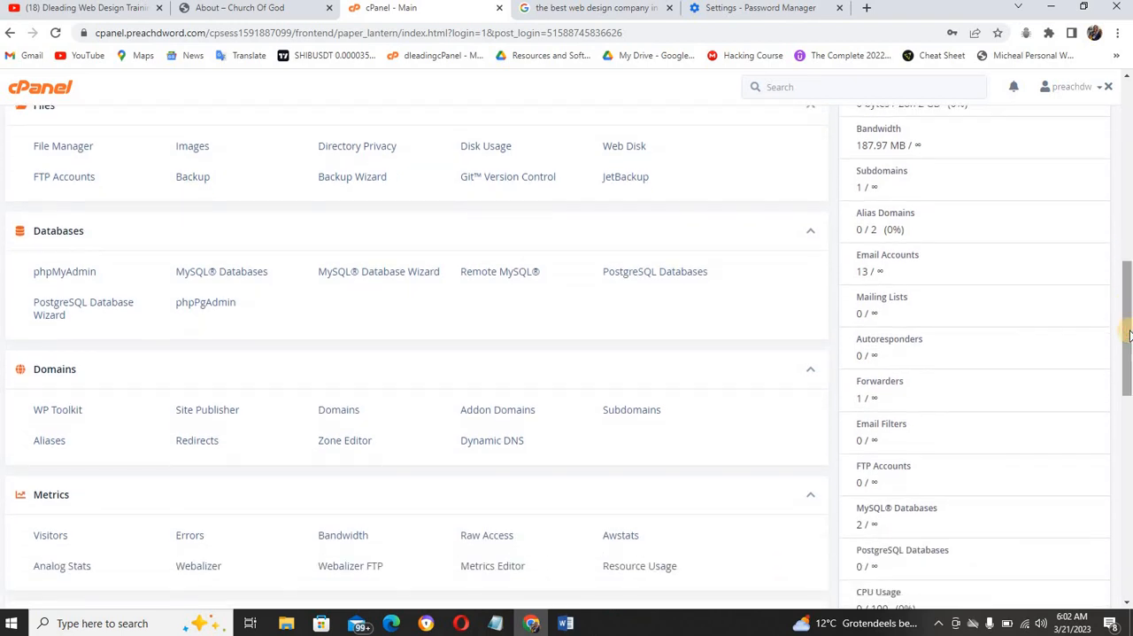
click(631, 411)
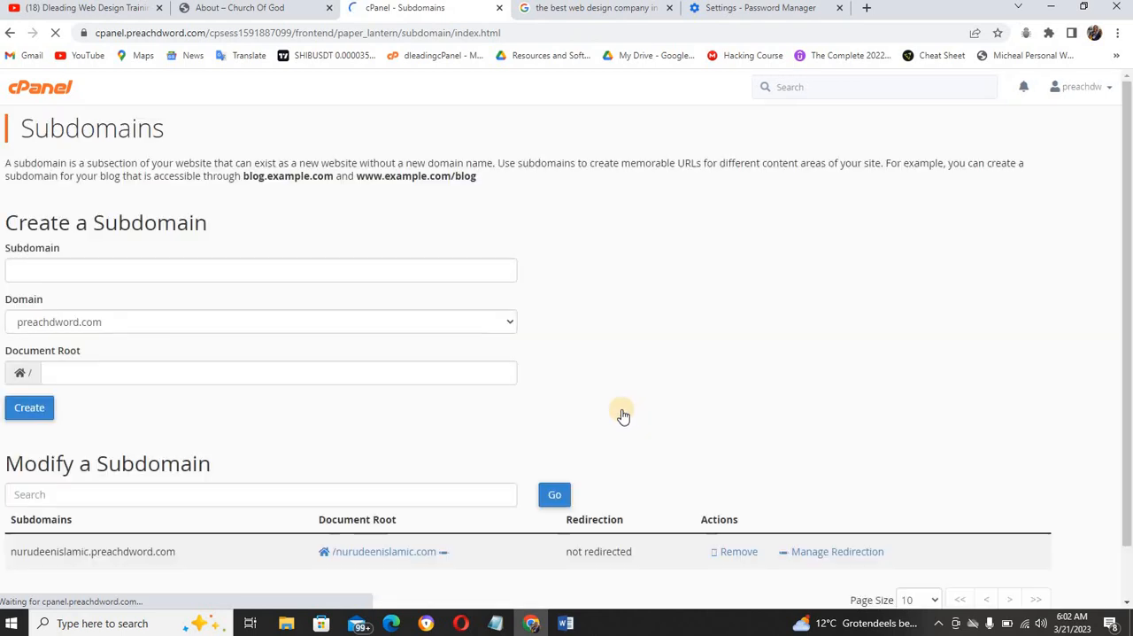
click(374, 270)
click(373, 269)
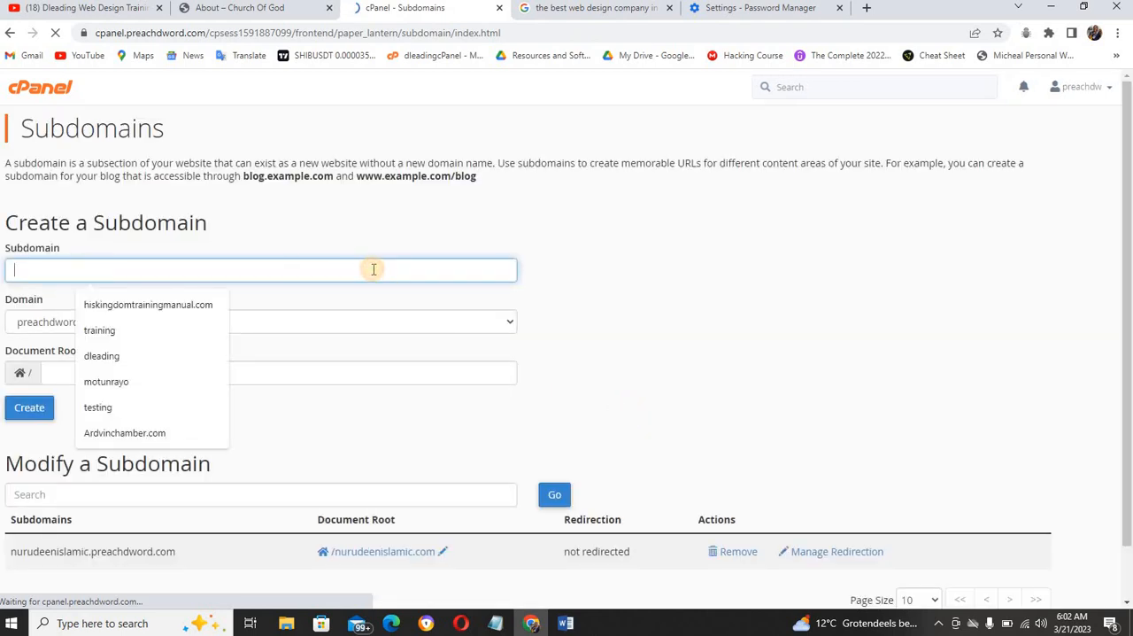
text(church)
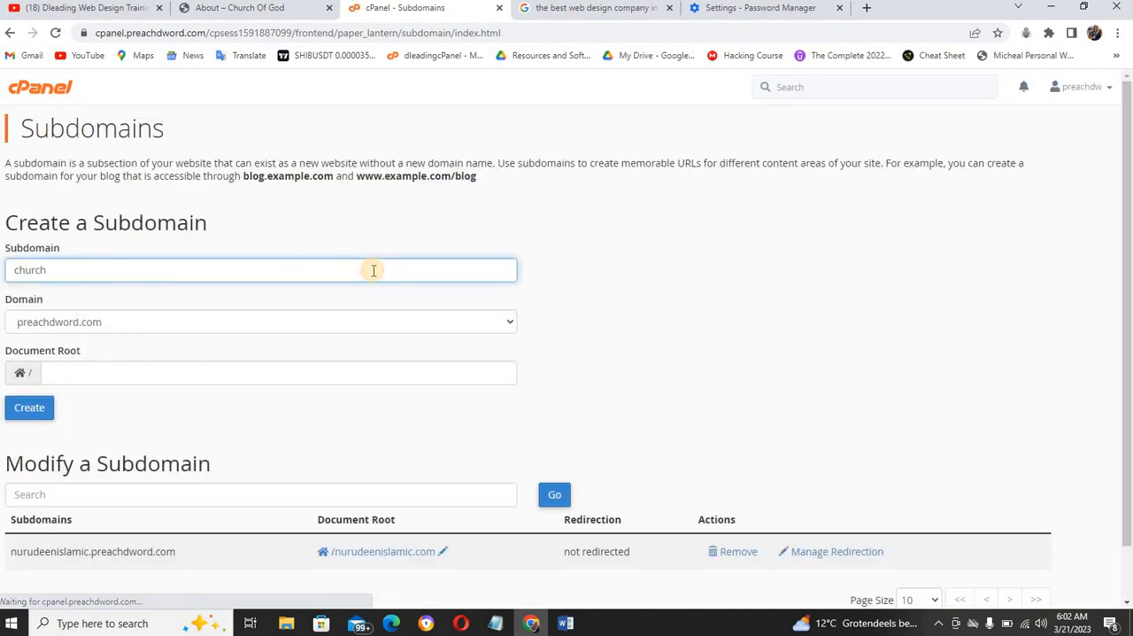
click(36, 409)
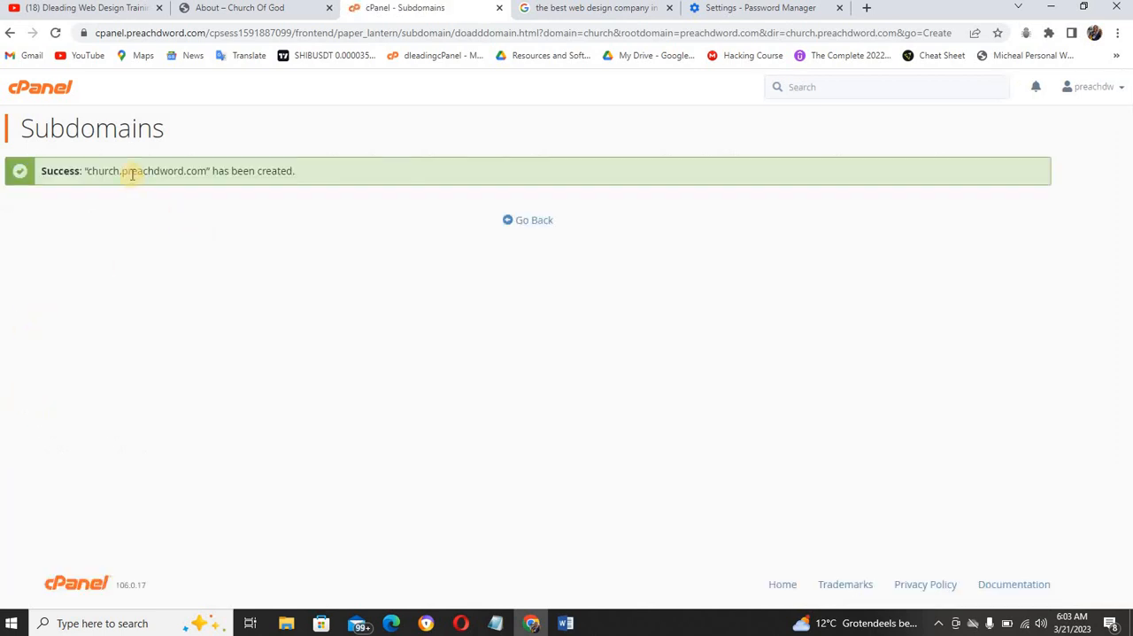
Issue a Let's Encrypt SSL certificate for church.preachdword.com, including the cPanel subdomains.
click(54, 93)
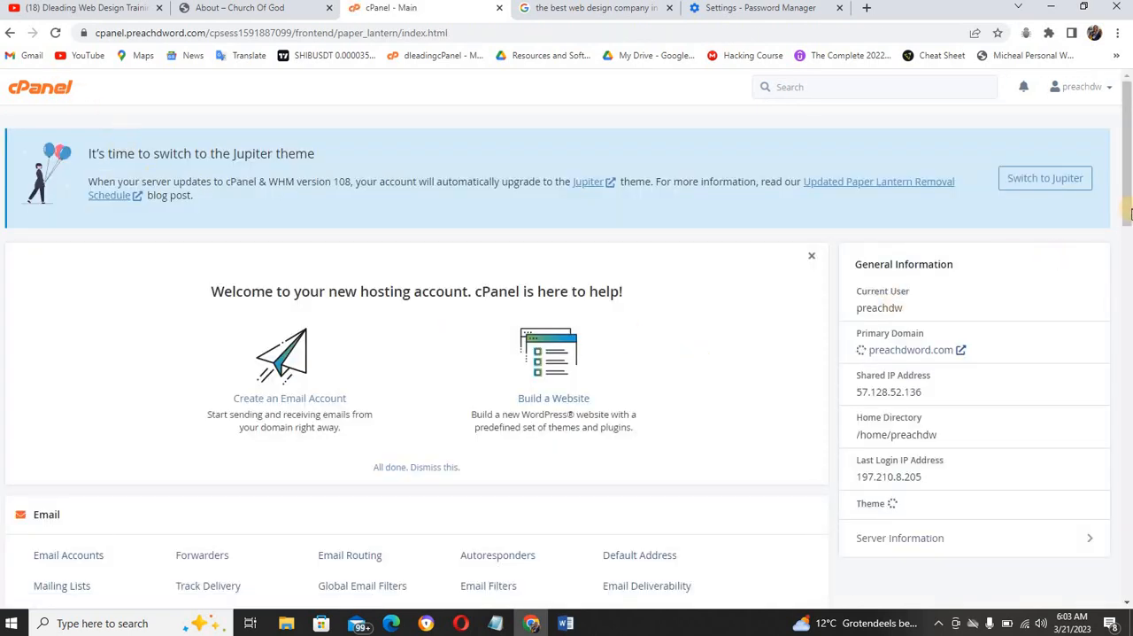
drag(1127, 213, 1127, 483)
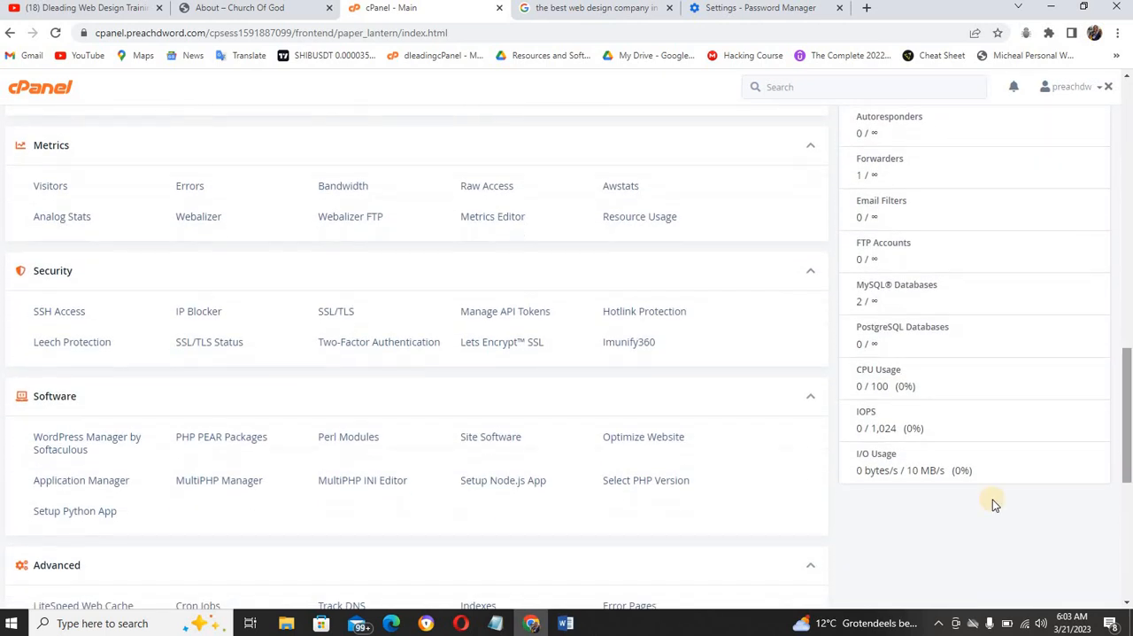
click(504, 349)
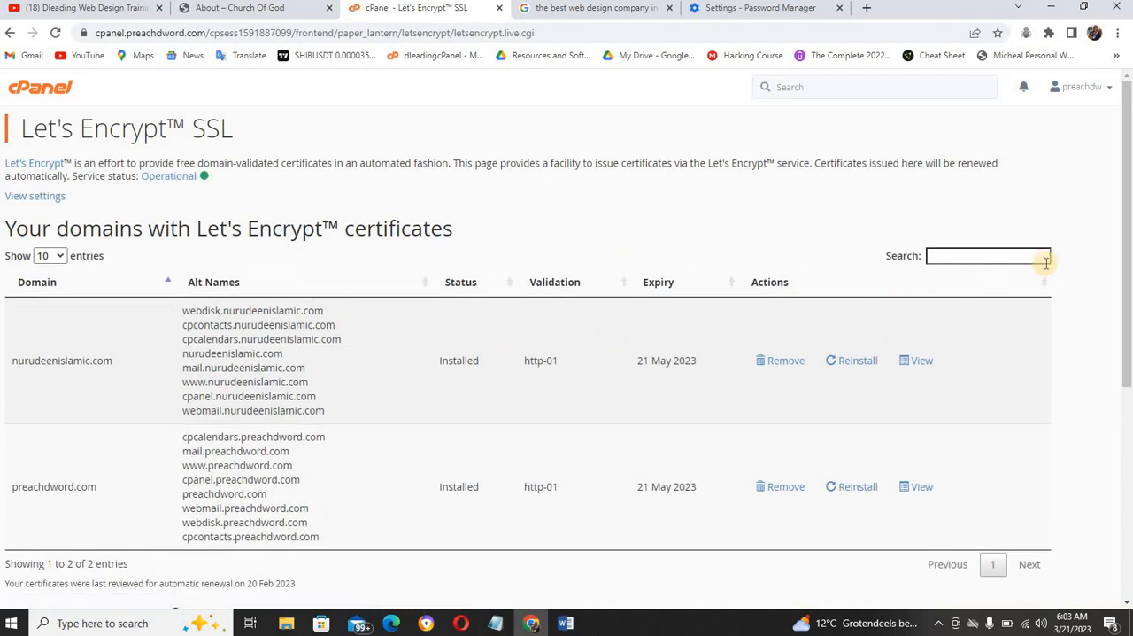
drag(1126, 258, 1123, 456)
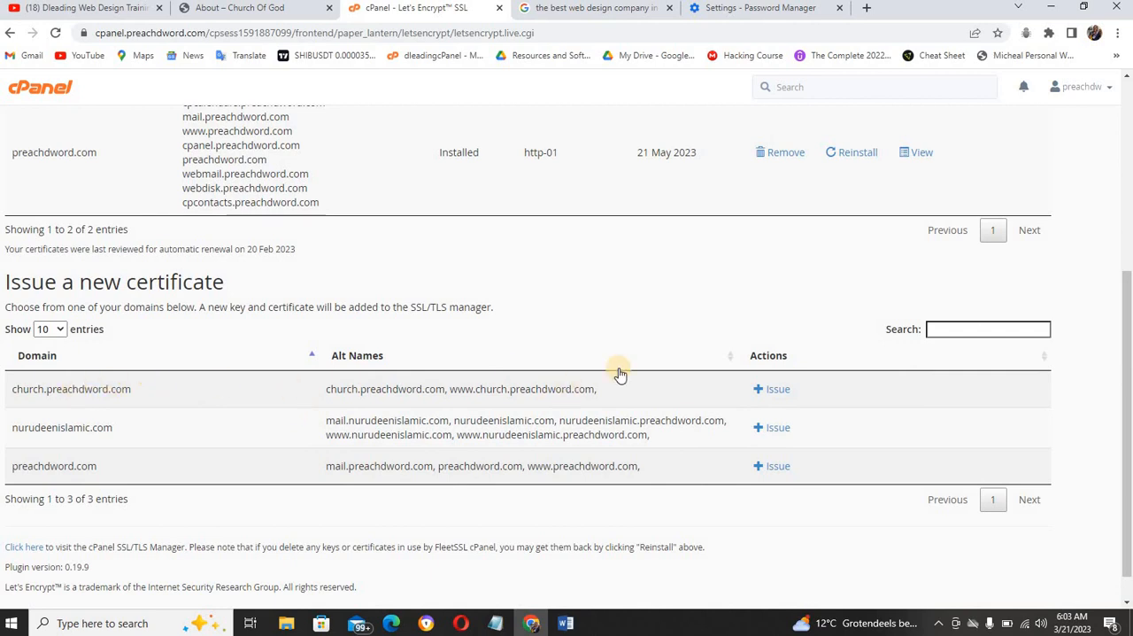
click(772, 391)
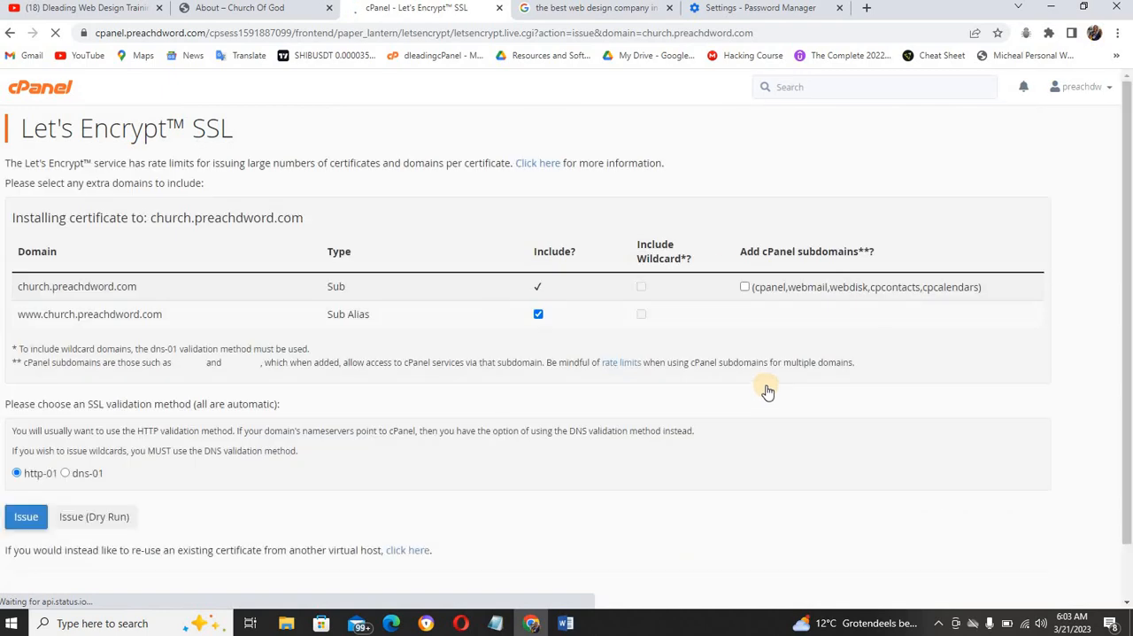
click(745, 287)
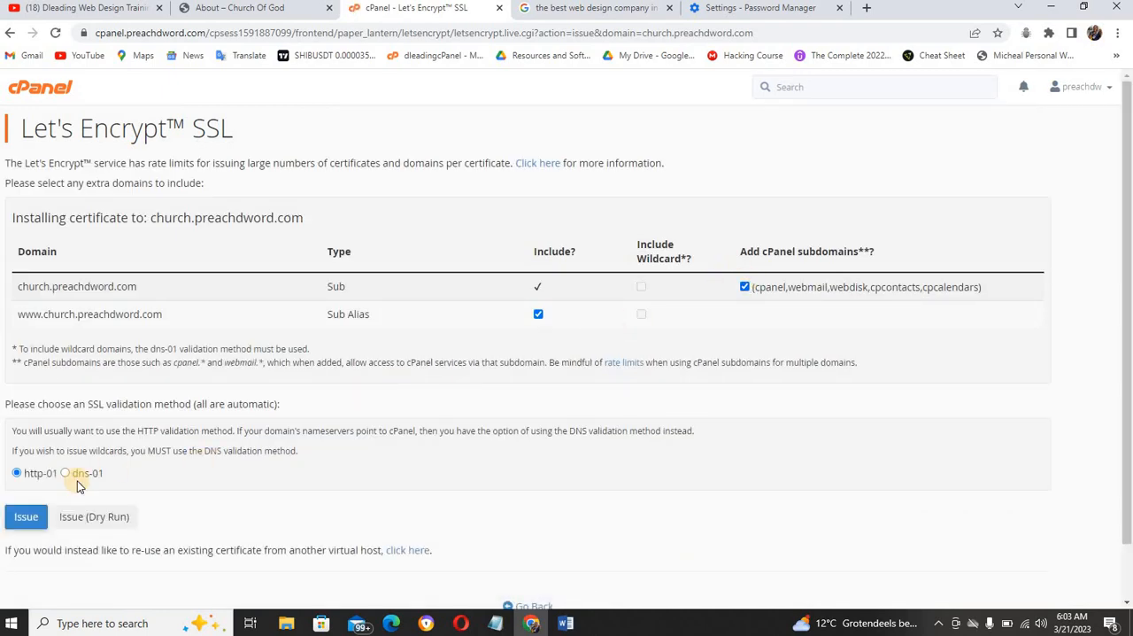
click(27, 520)
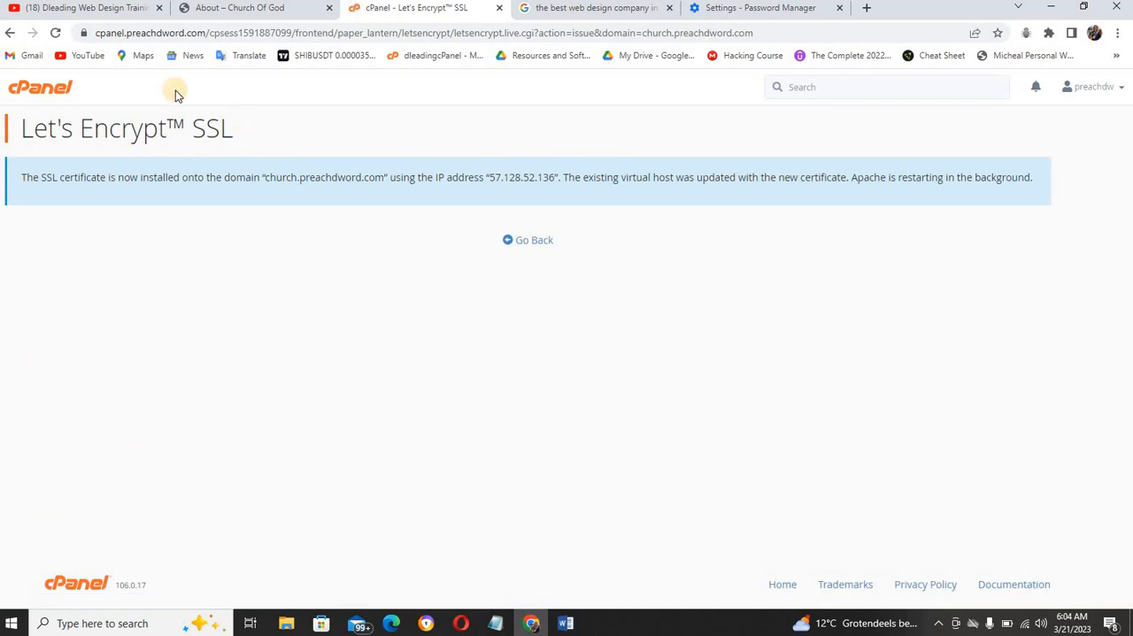
Return to the cPanel home page and open the WordPress installation form in the Softaculous Apps Installer.
click(51, 94)
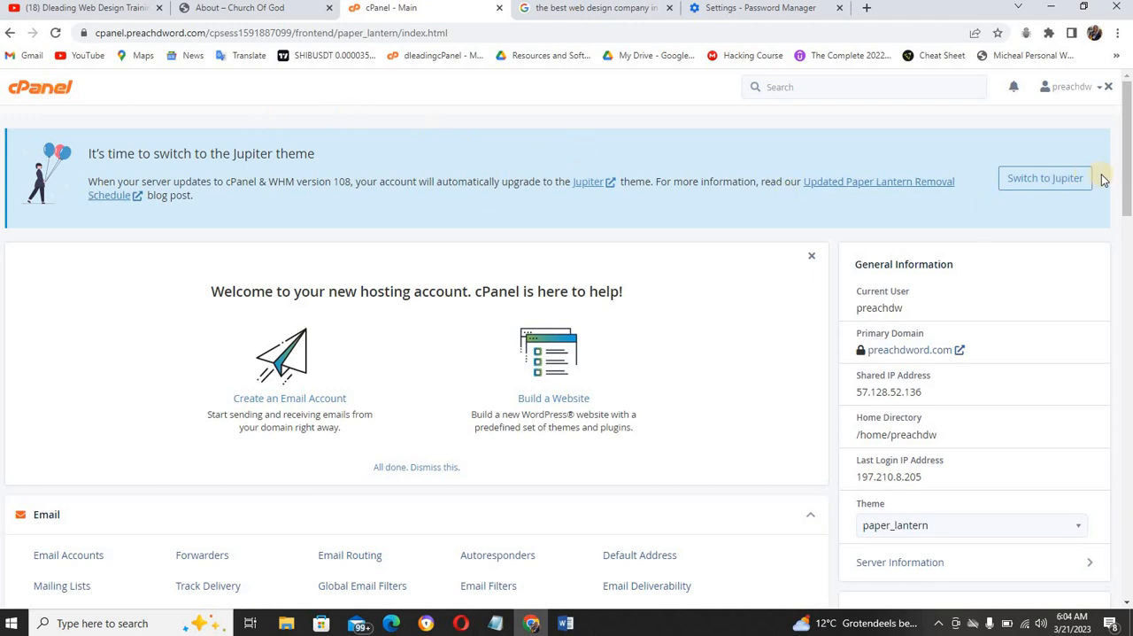
drag(1128, 187, 1129, 611)
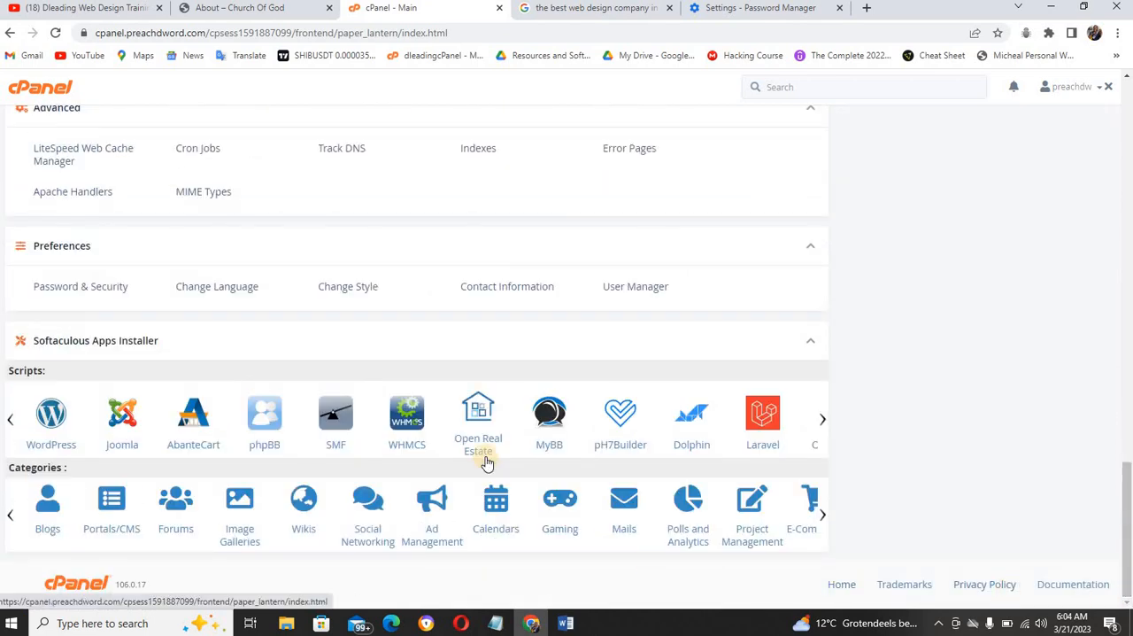
click(51, 418)
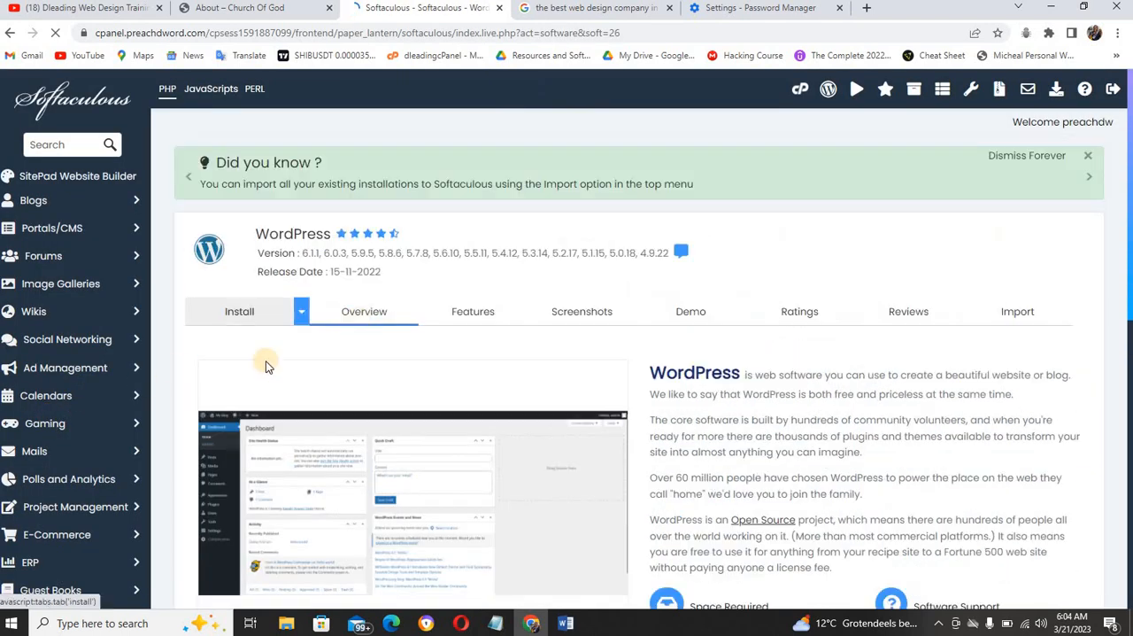
click(250, 319)
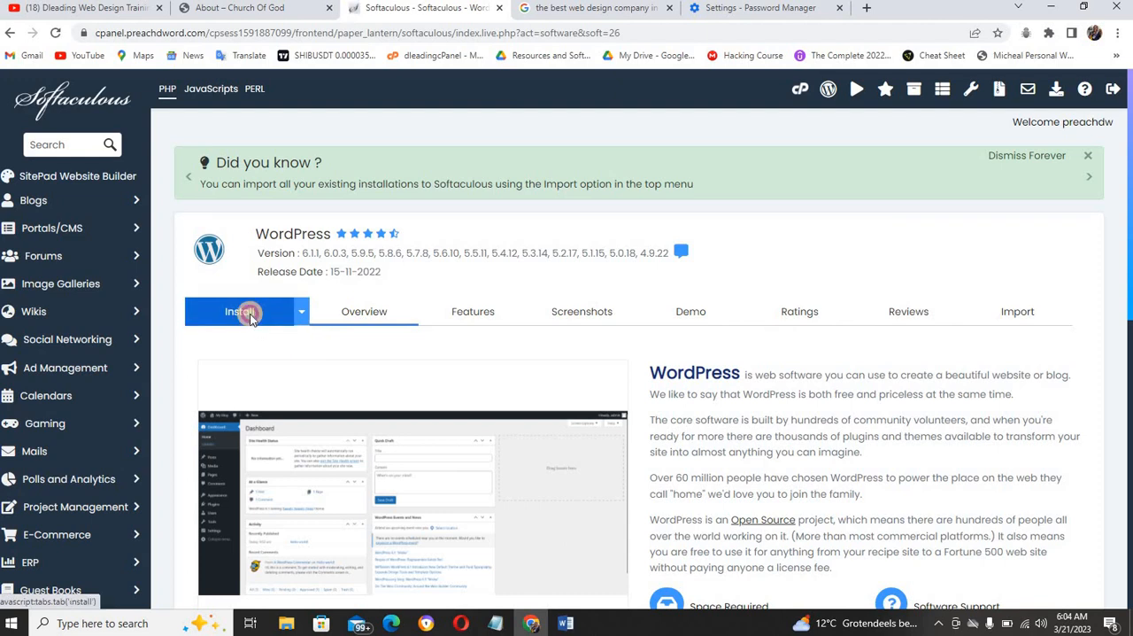
click(251, 318)
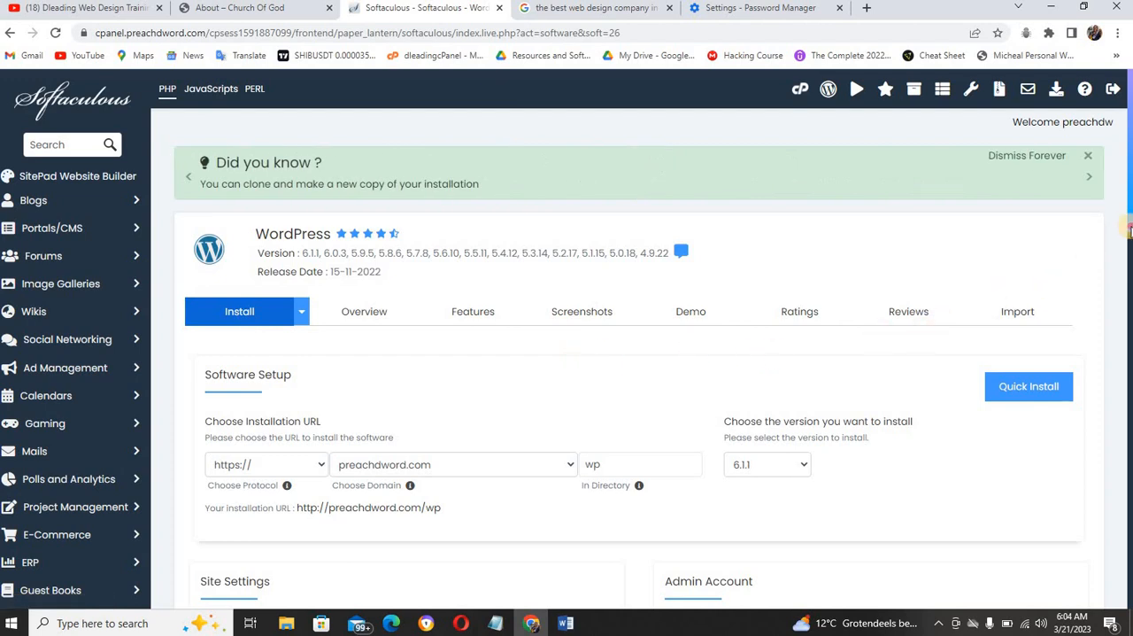
Set the WordPress installation URL to the church.preachdword.com domain with an empty directory.
scroll(888, 357, down, 2)
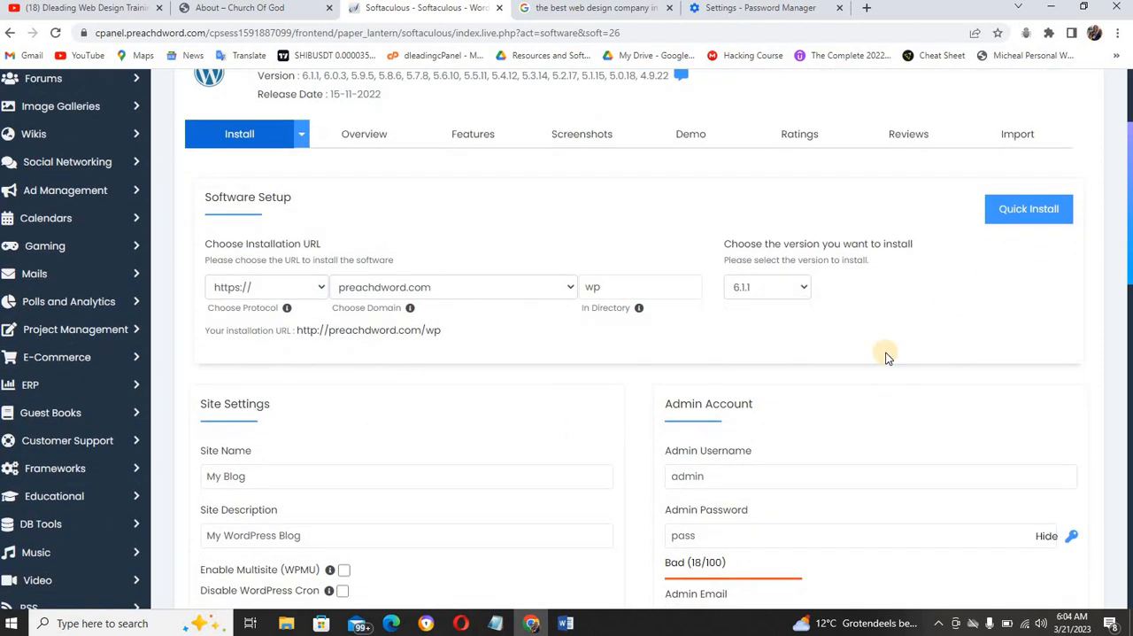
click(608, 286)
key(BackSpace)
key(BackSpace)
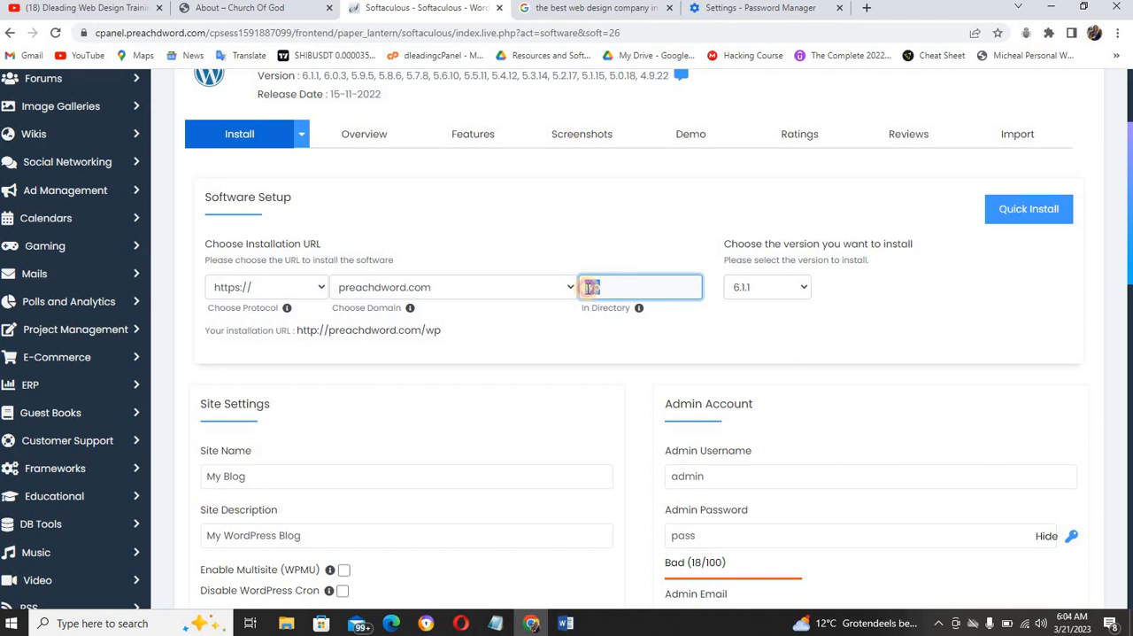
click(511, 288)
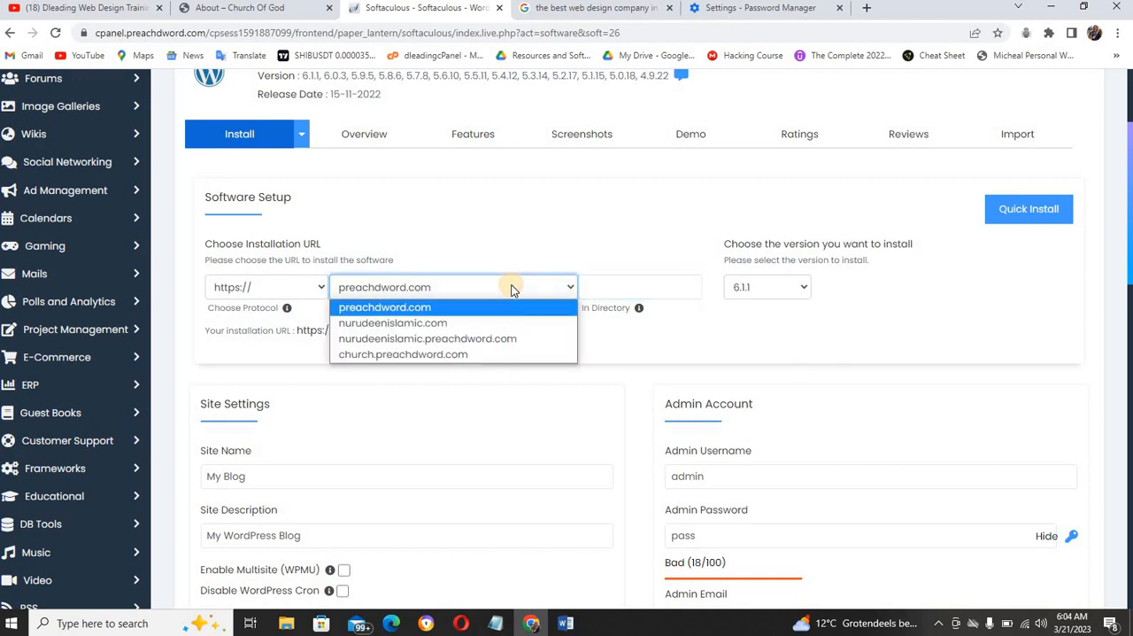
click(470, 358)
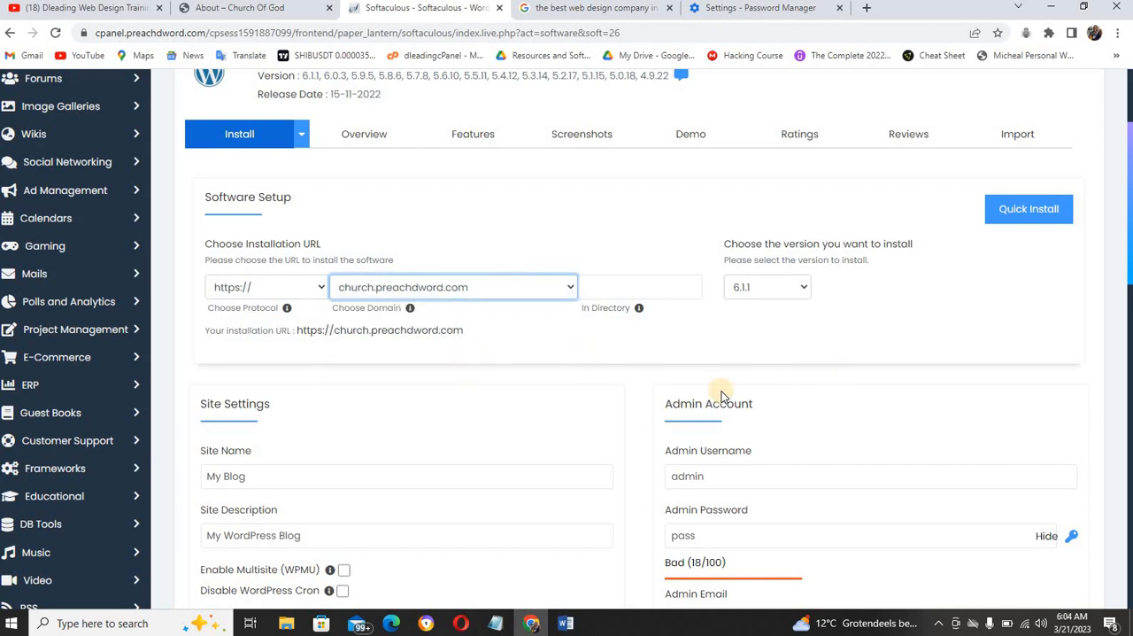
Set the site name to MyChurch and the site description to "Jesus is the only way to salvation".
click(345, 477)
drag(258, 475, 222, 479)
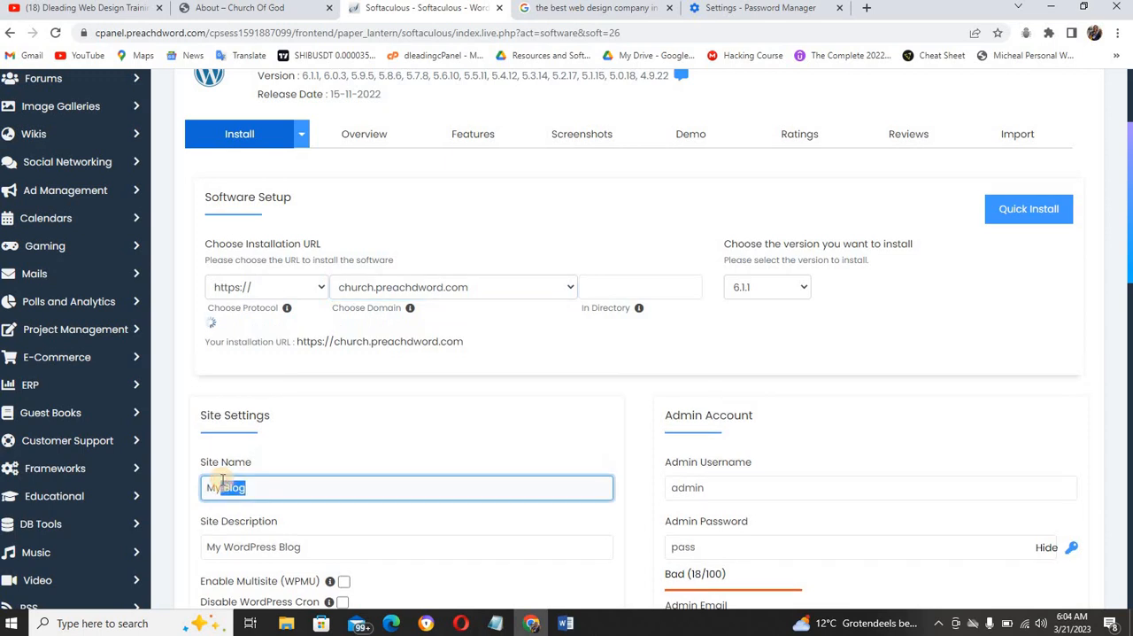
key(BackSpace)
text(Chur)
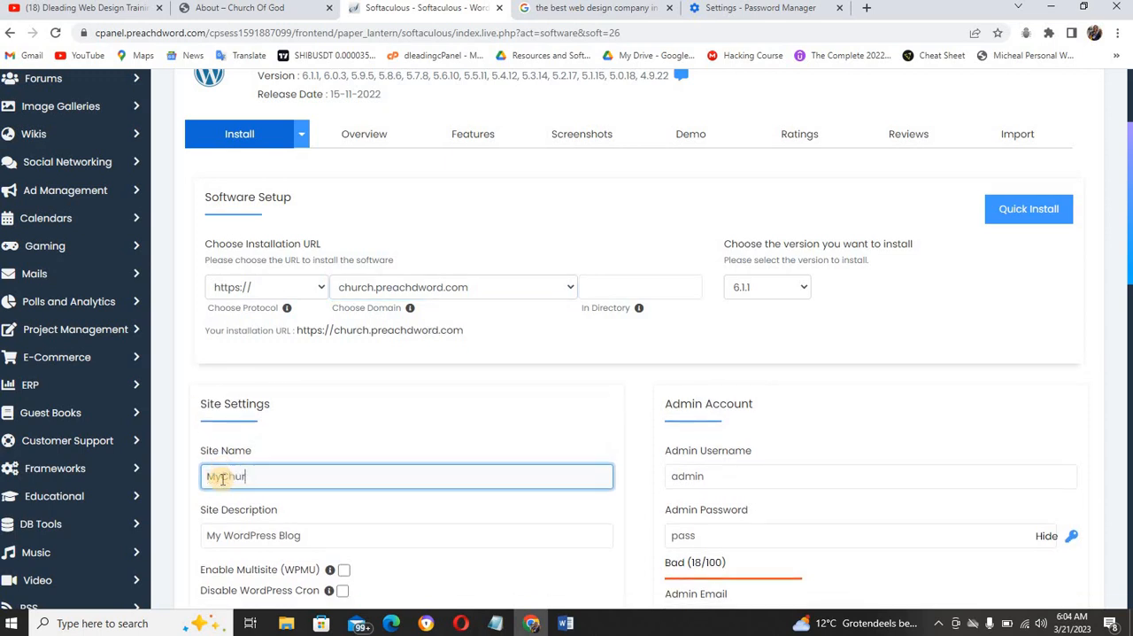
text(ch)
click(295, 536)
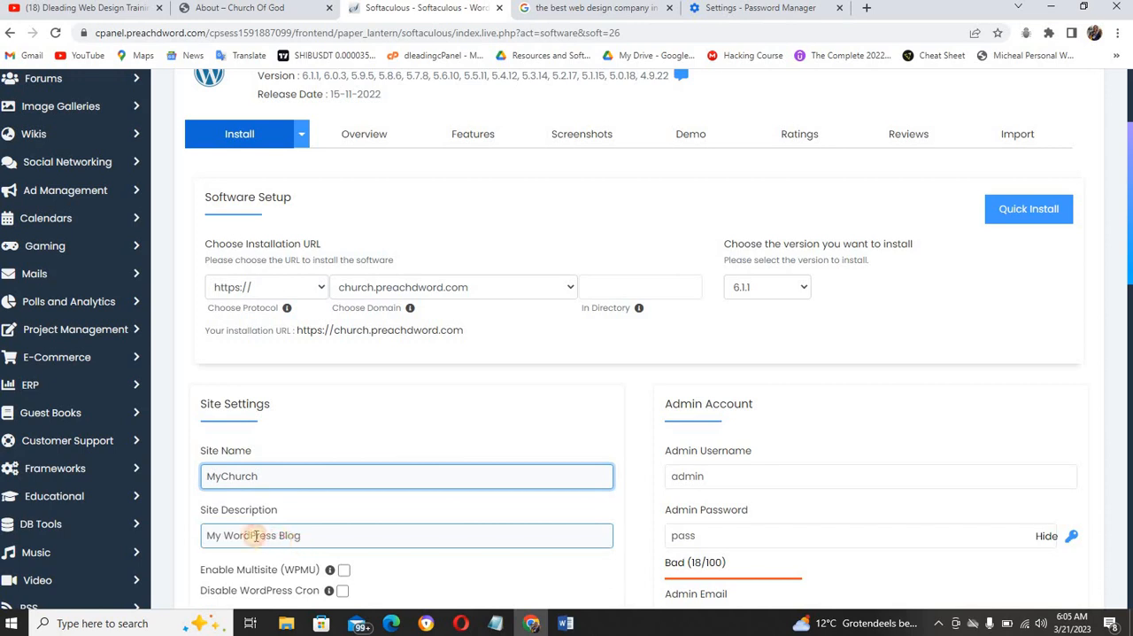
drag(255, 536, 212, 534)
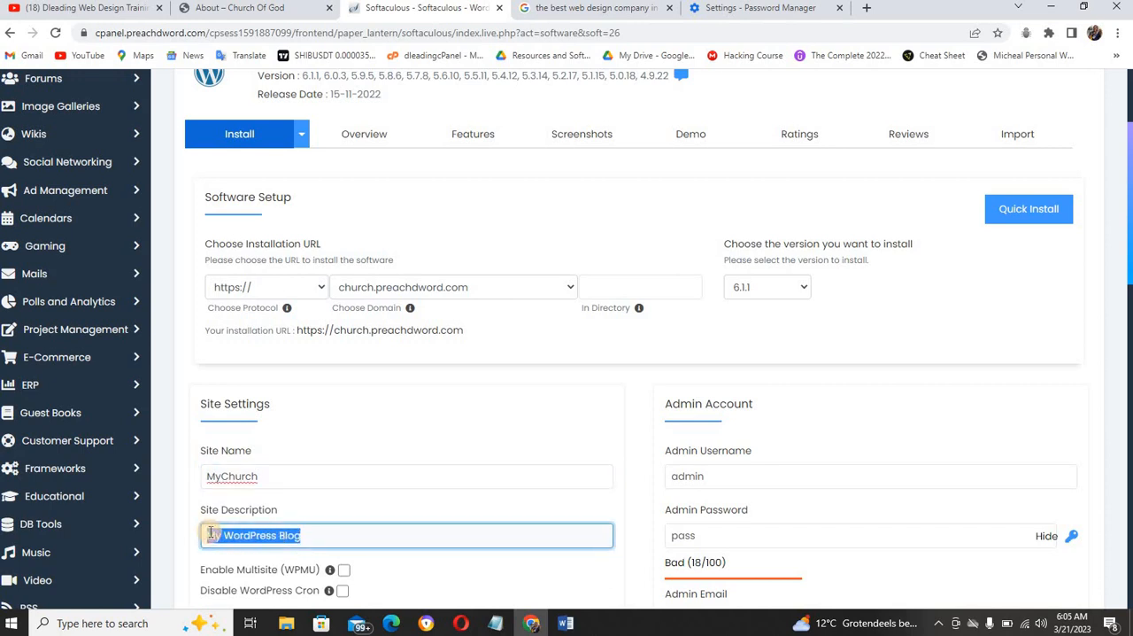
key(BackSpace)
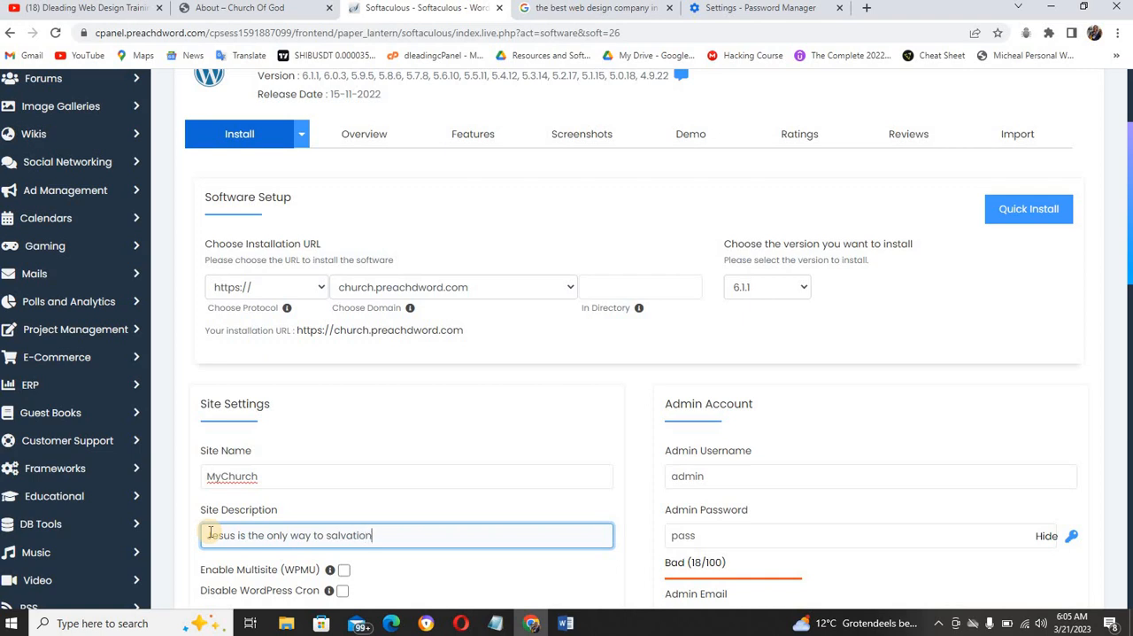
Copy the site name MyChurch into the admin username, replacing the default one.
click(704, 477)
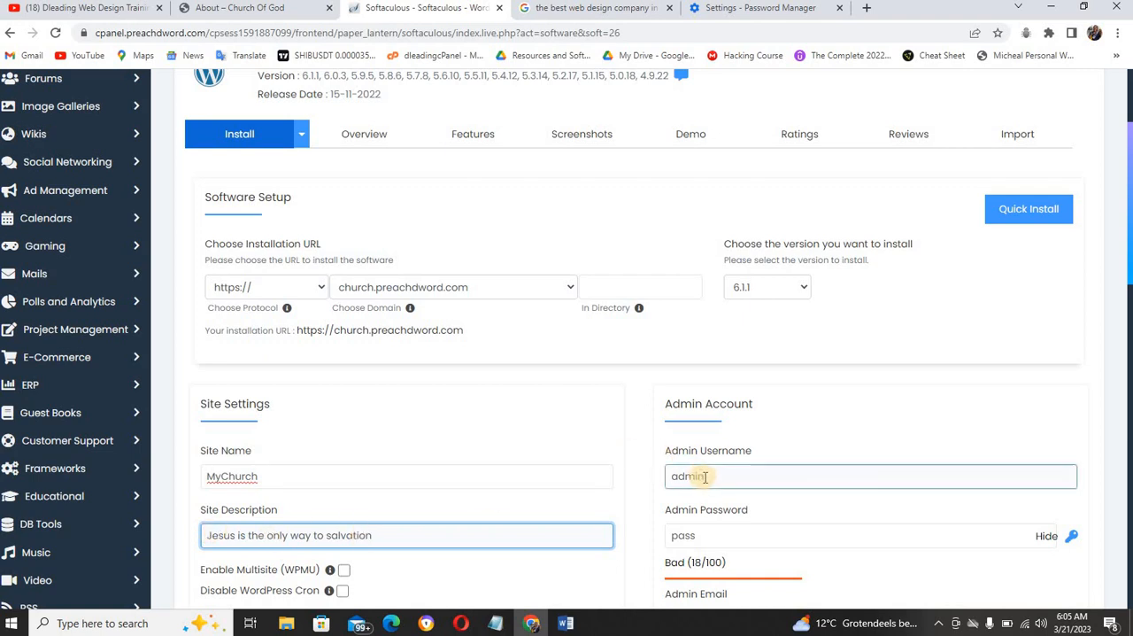
drag(705, 477, 673, 477)
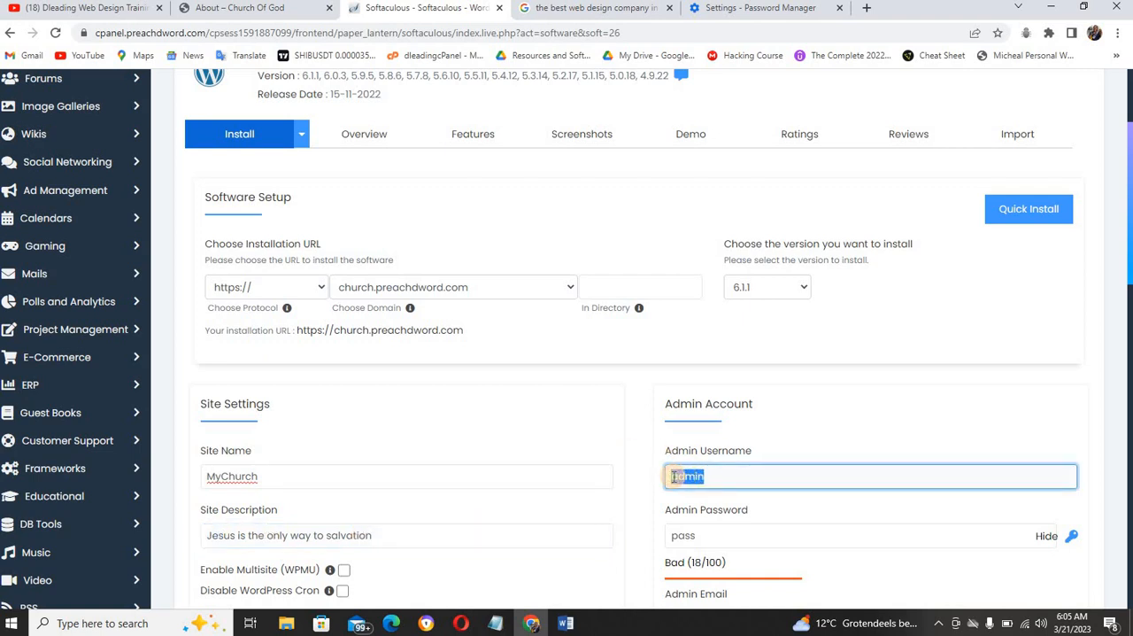
drag(256, 477, 202, 477)
key(ctrl+c)
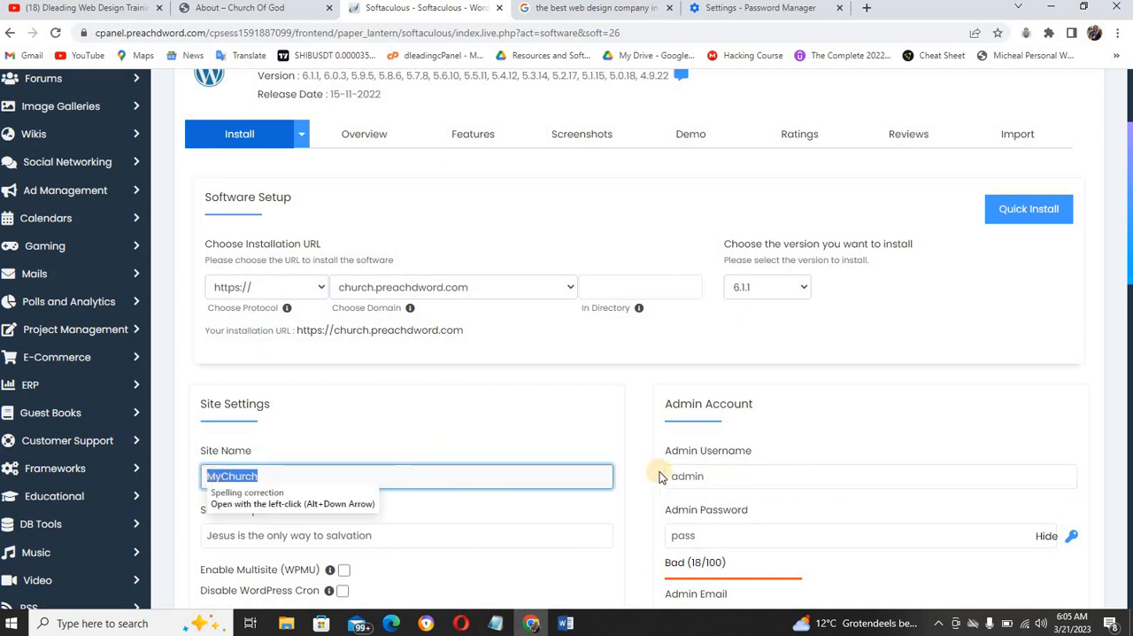
drag(706, 477, 673, 478)
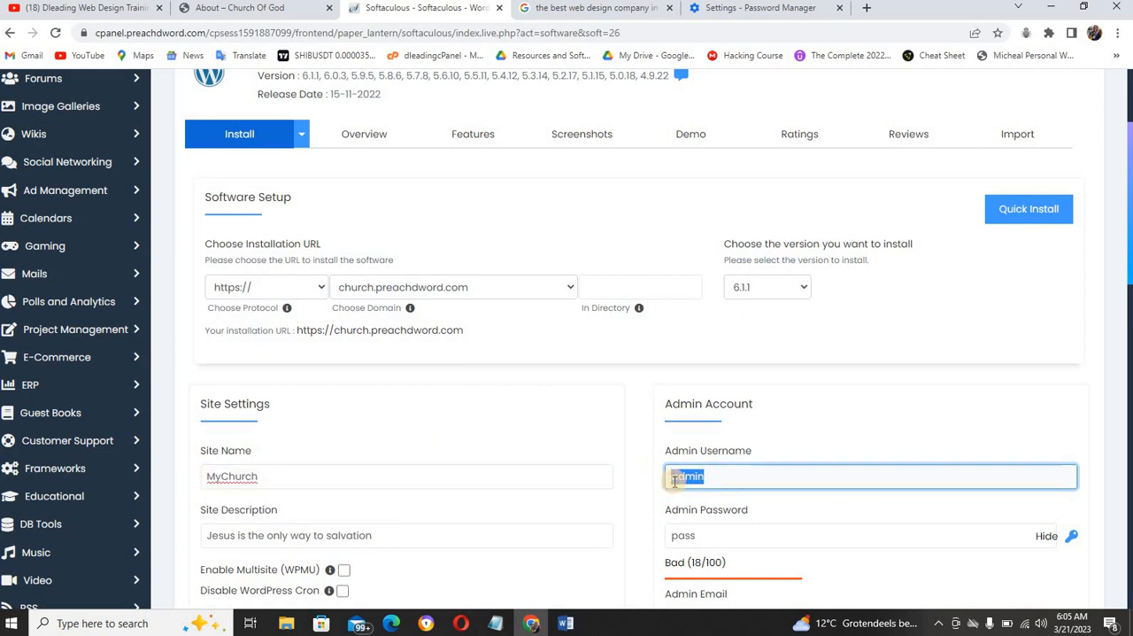
key(ctrl+v)
Replace the default admin password with a strong account password.
click(700, 540)
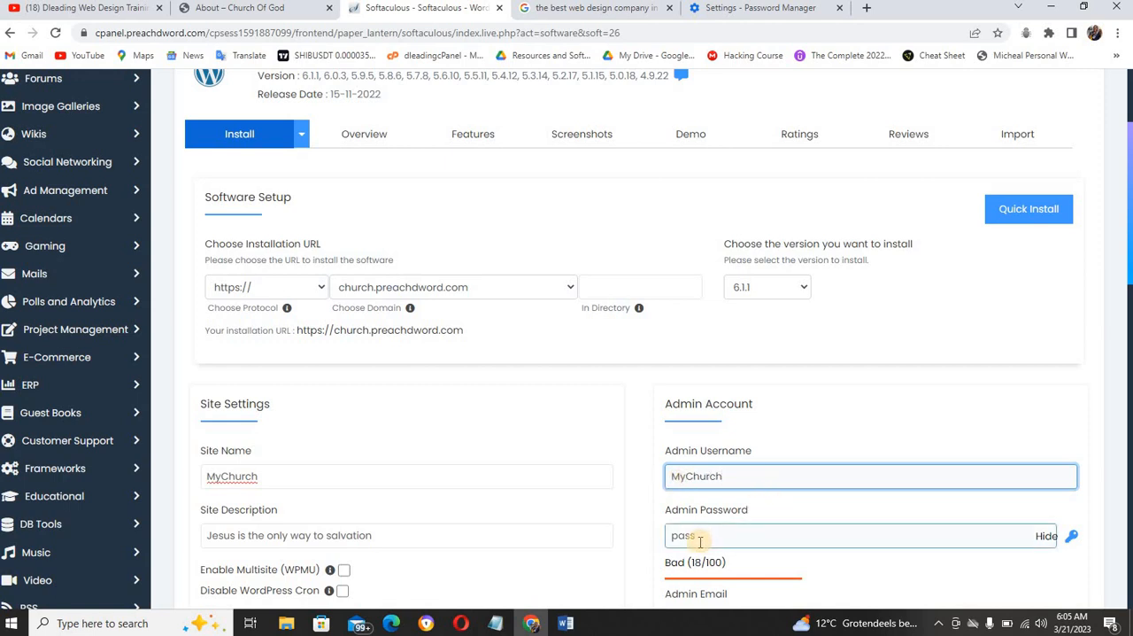
drag(699, 537, 669, 542)
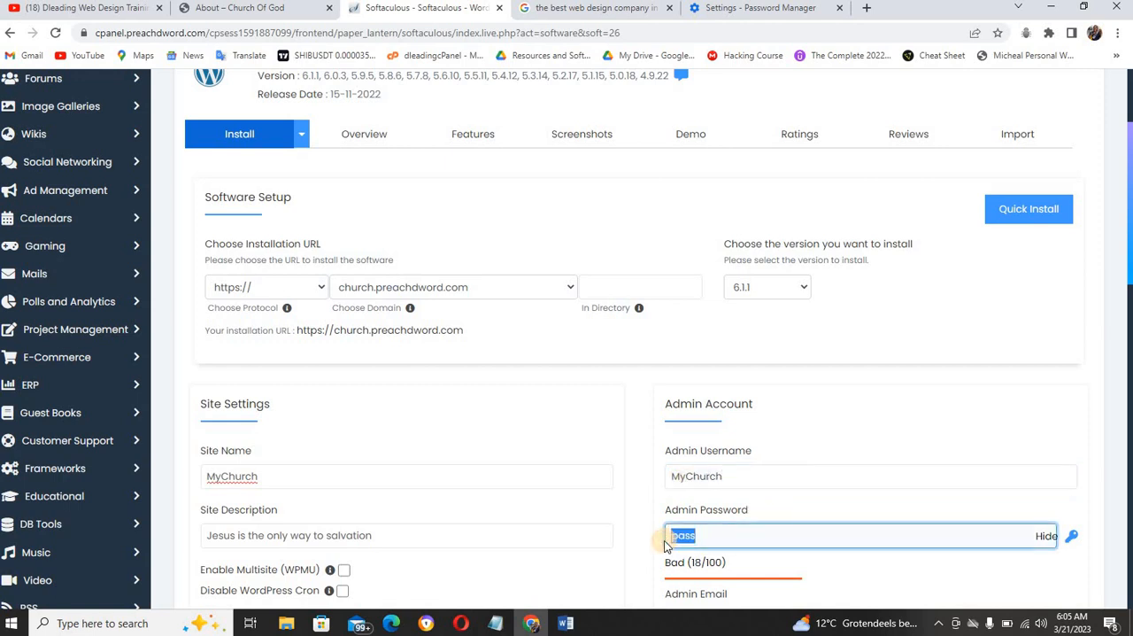
key(ctrl+v)
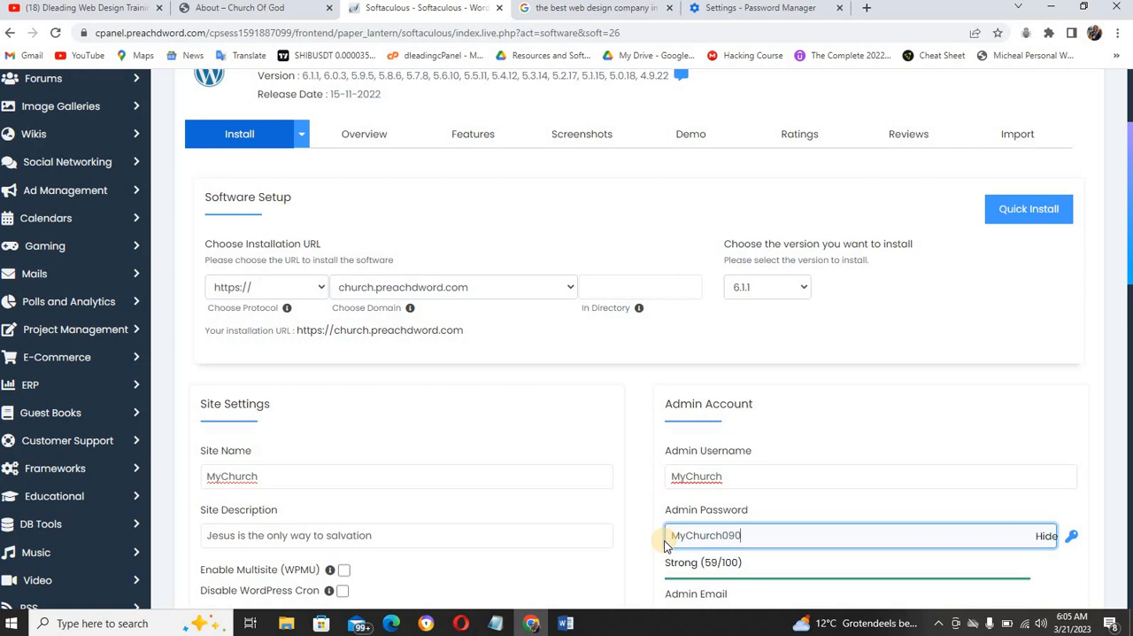
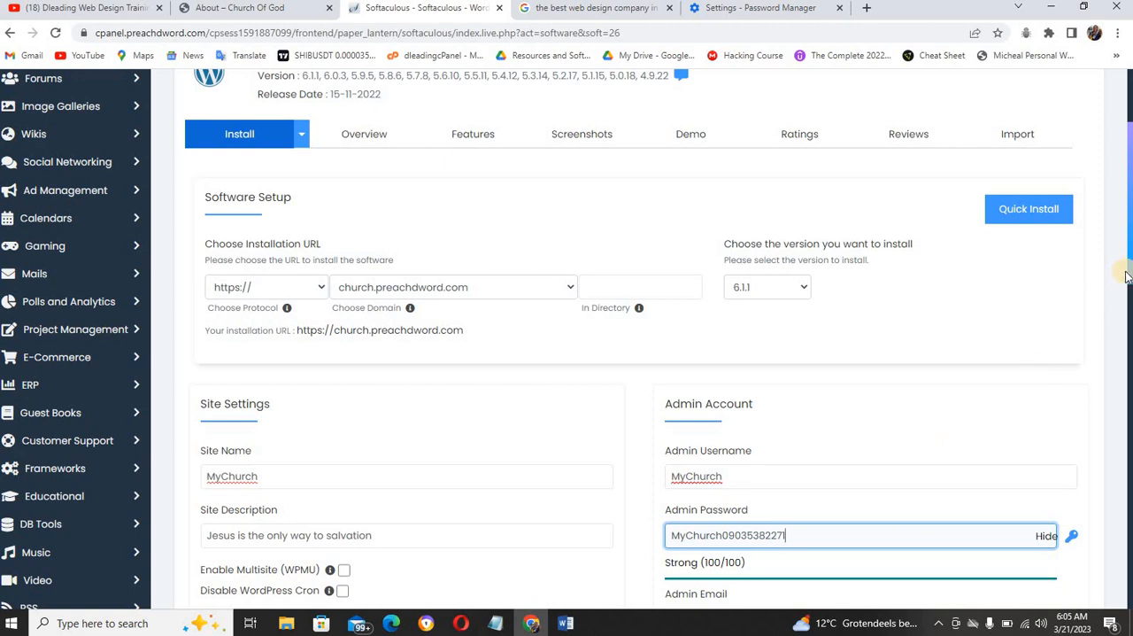
Install WordPress, keeping the default language, plugin and theme options.
drag(1129, 273, 1129, 379)
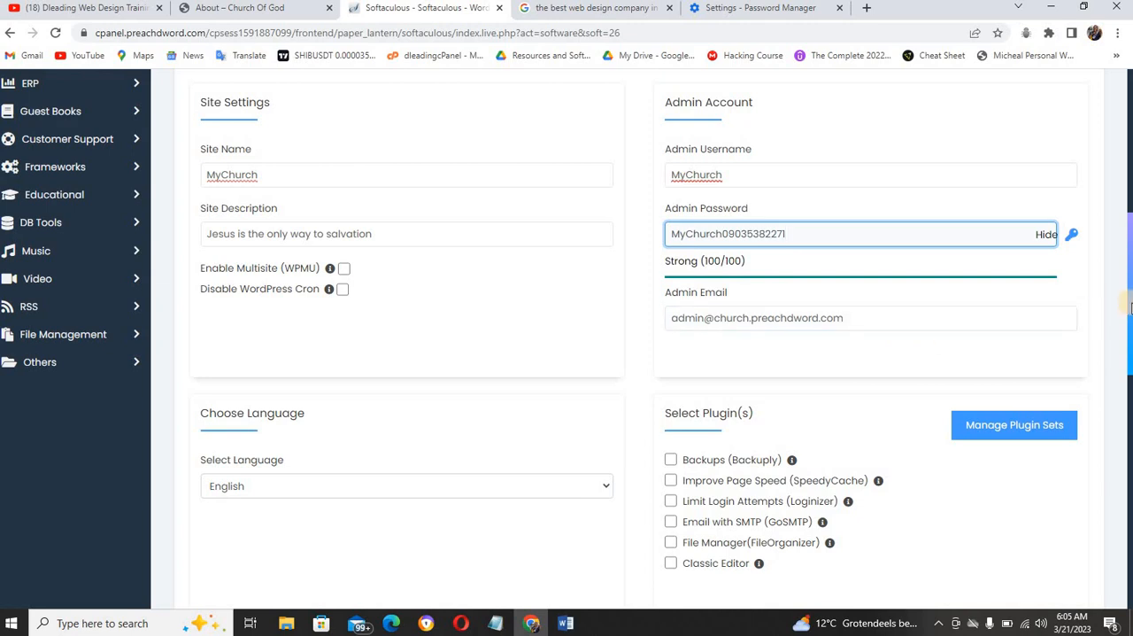
drag(1130, 308, 1128, 498)
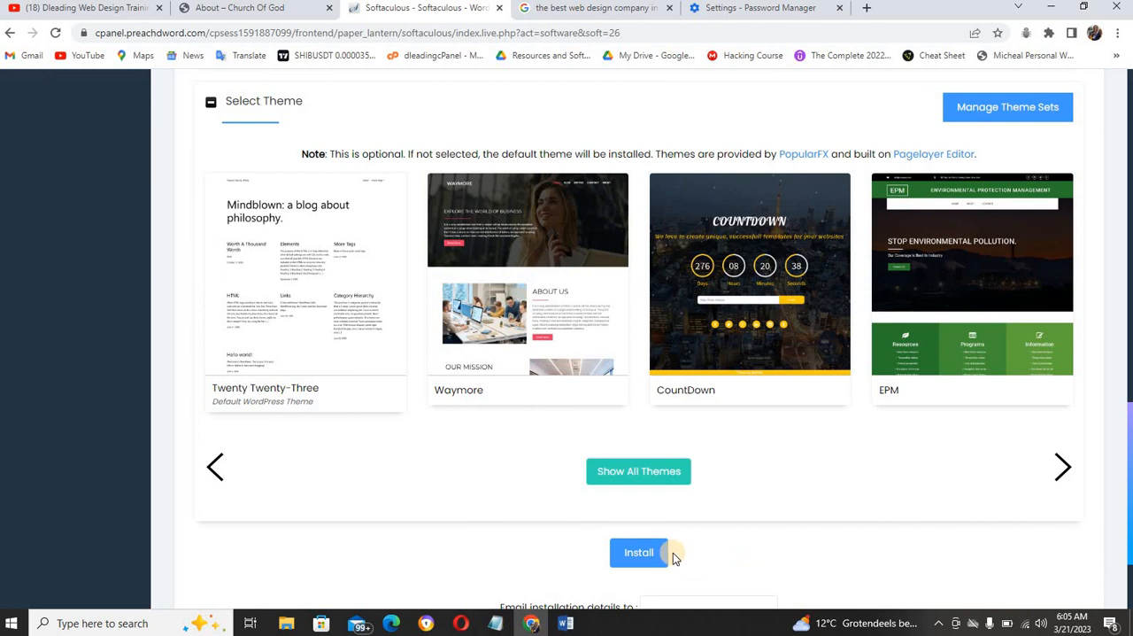
click(647, 554)
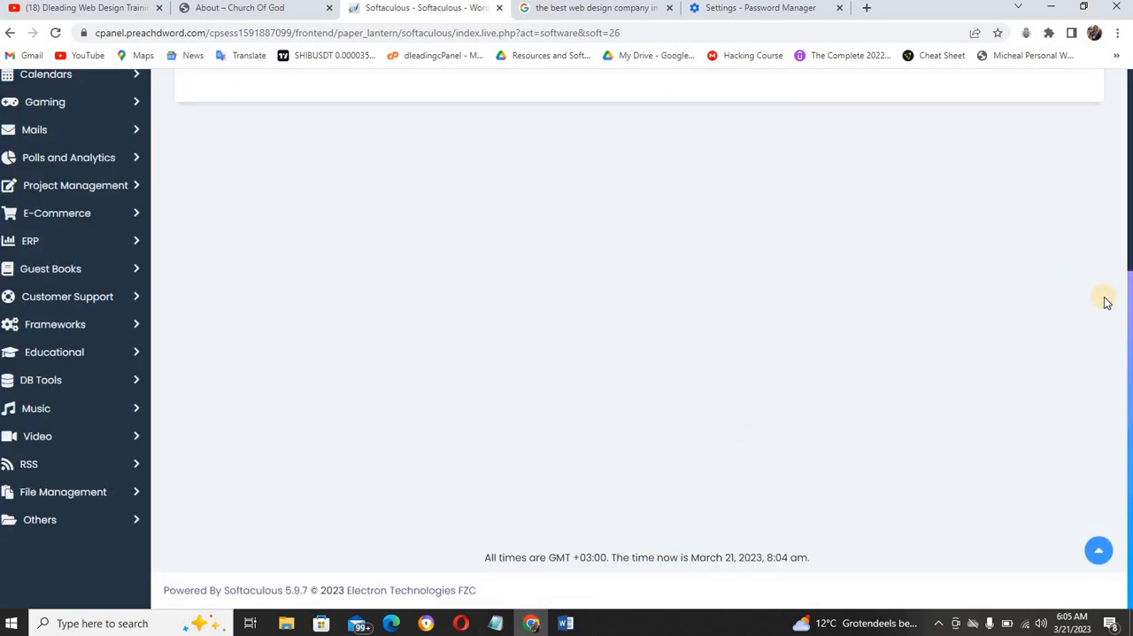
drag(1128, 302, 1125, 120)
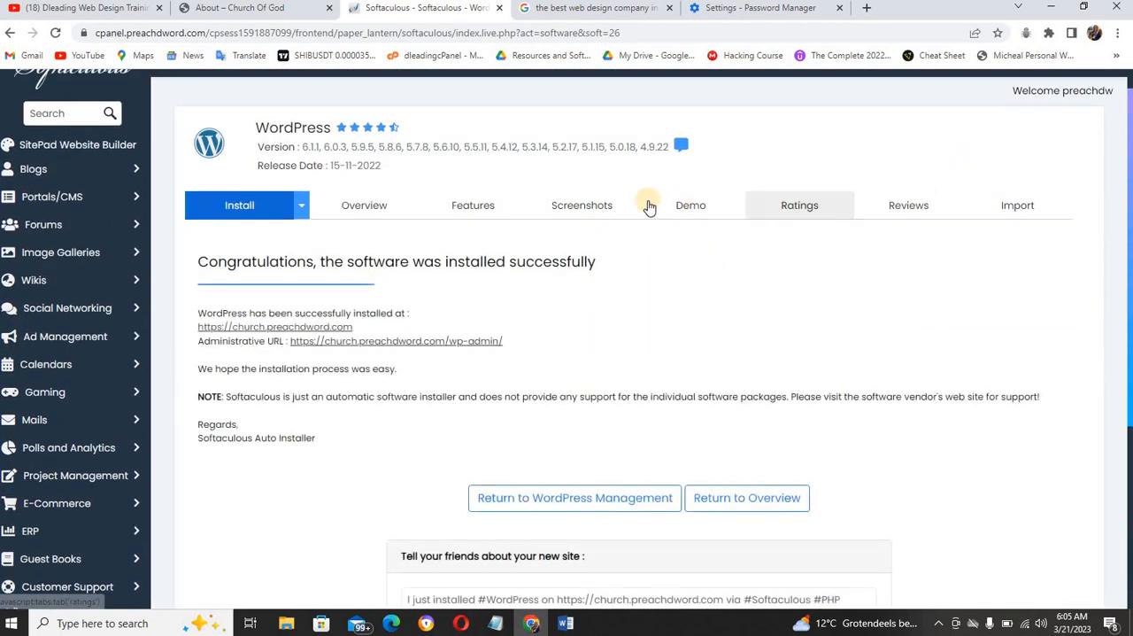
Open the new site's wp-admin dashboard and its home page in separate browser tabs, and close the Password Manager tab.
right_click(432, 346)
click(484, 355)
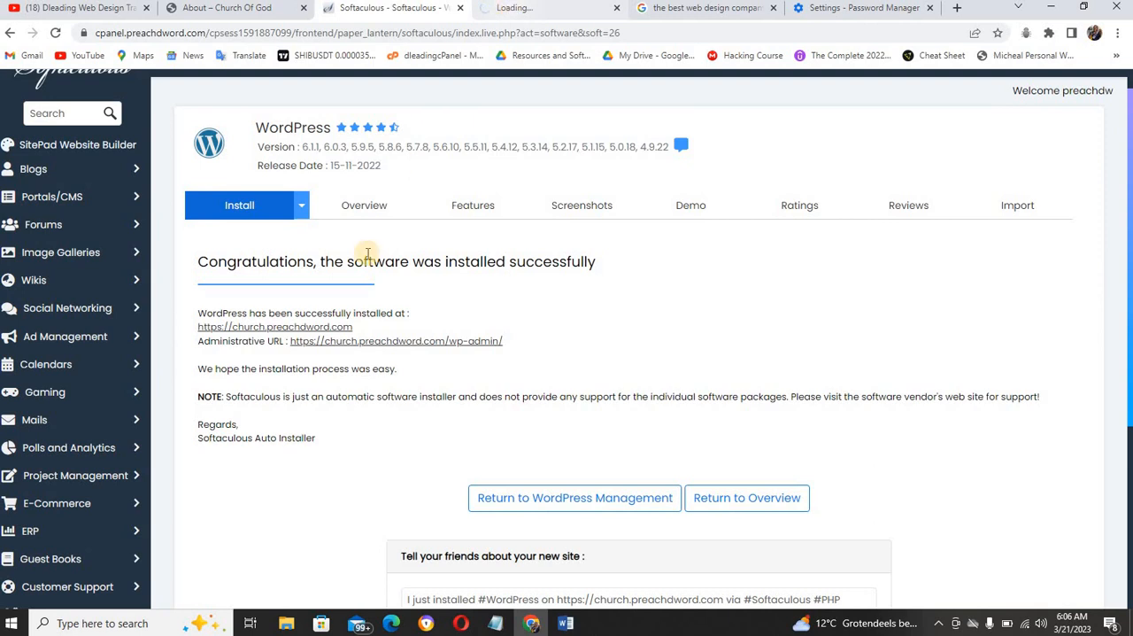
right_click(341, 330)
click(363, 337)
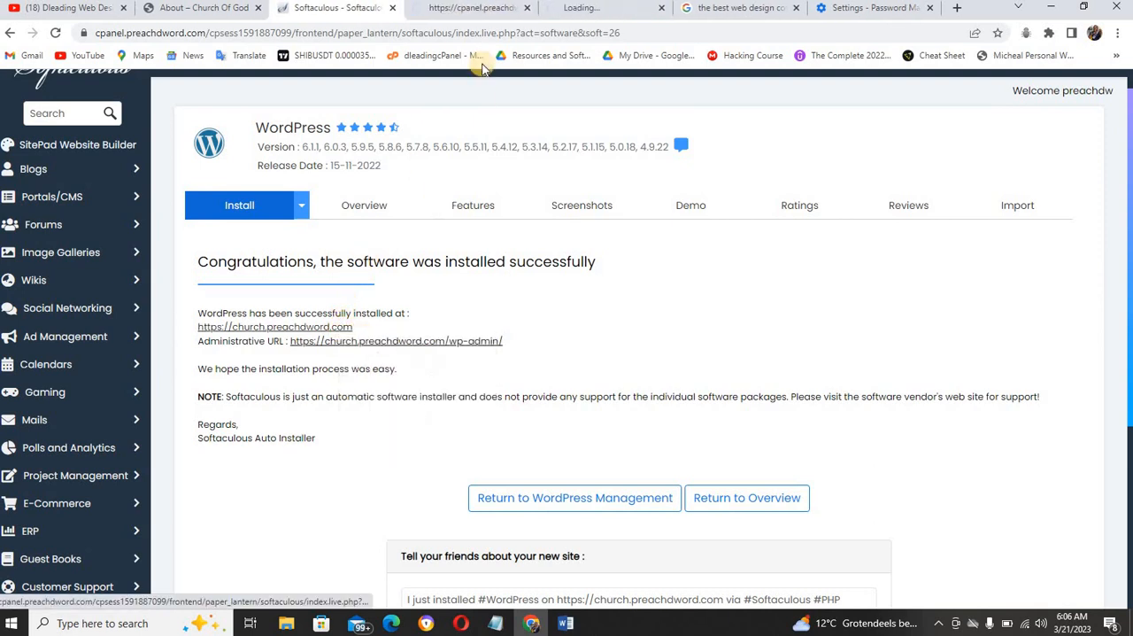
click(469, 10)
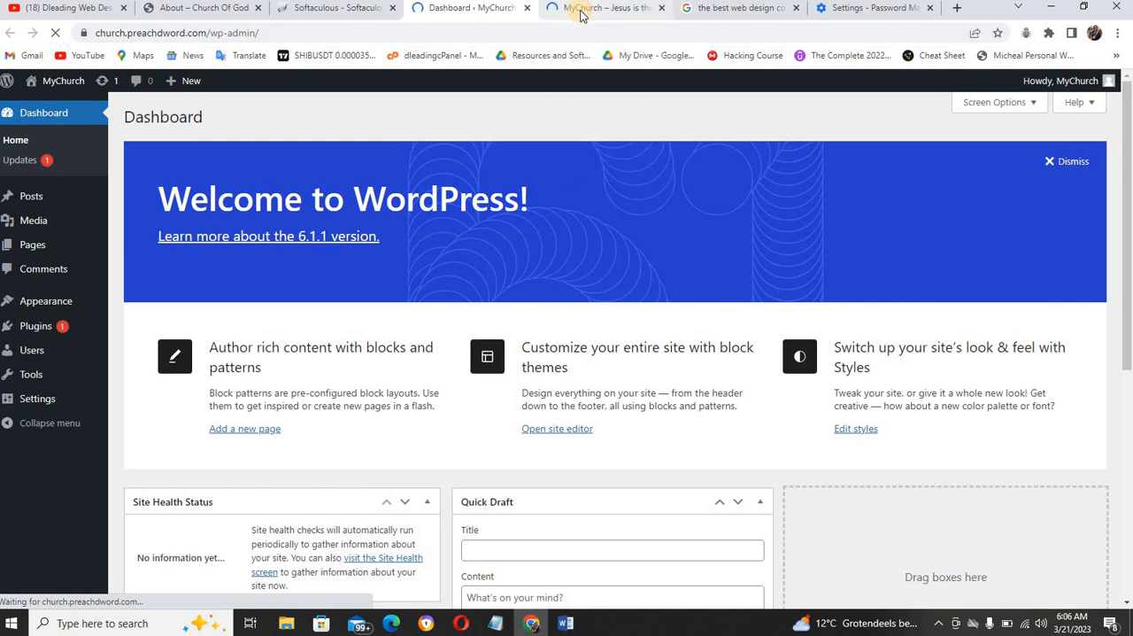
click(581, 15)
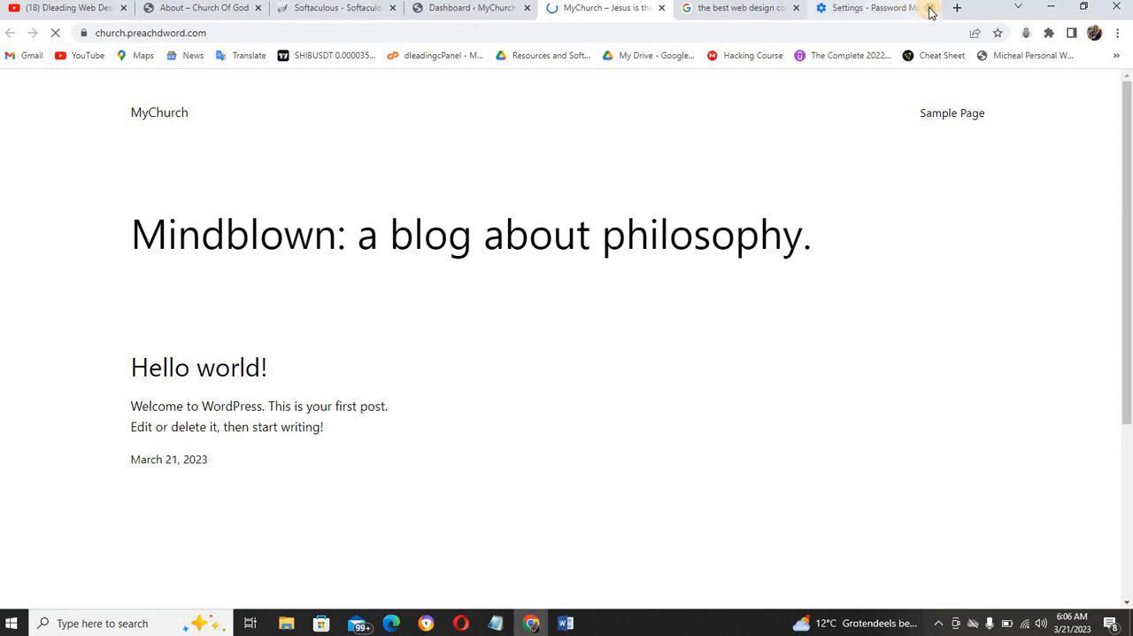
click(930, 8)
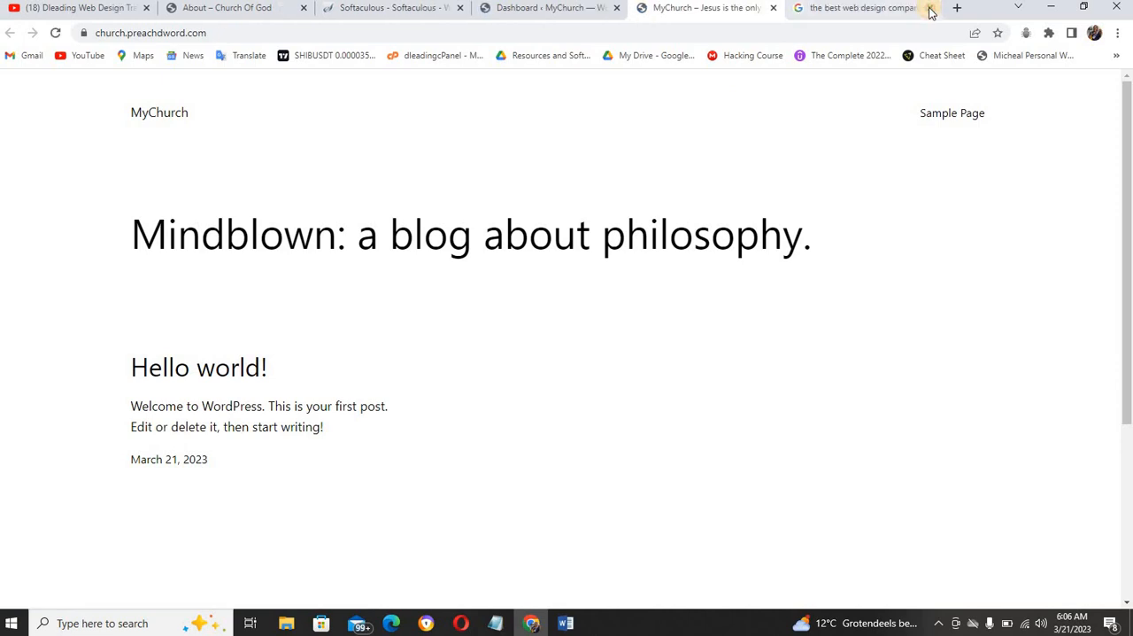
Set the WordPress permalink structure to Post name, save the changes and return to the site's home page.
click(542, 9)
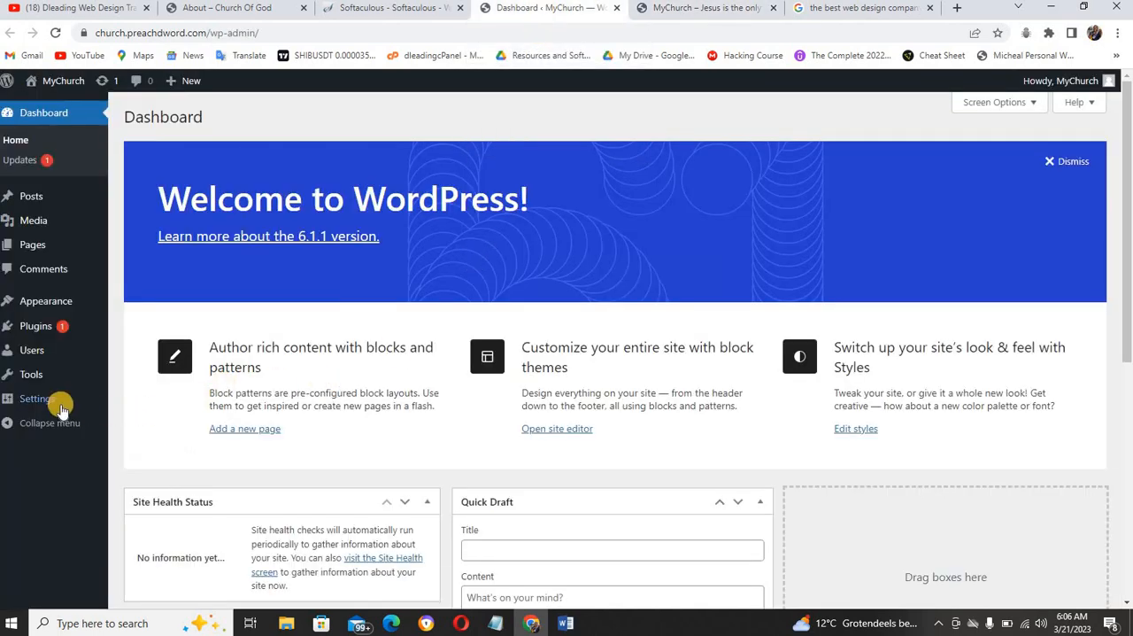
mouse_move(48, 399)
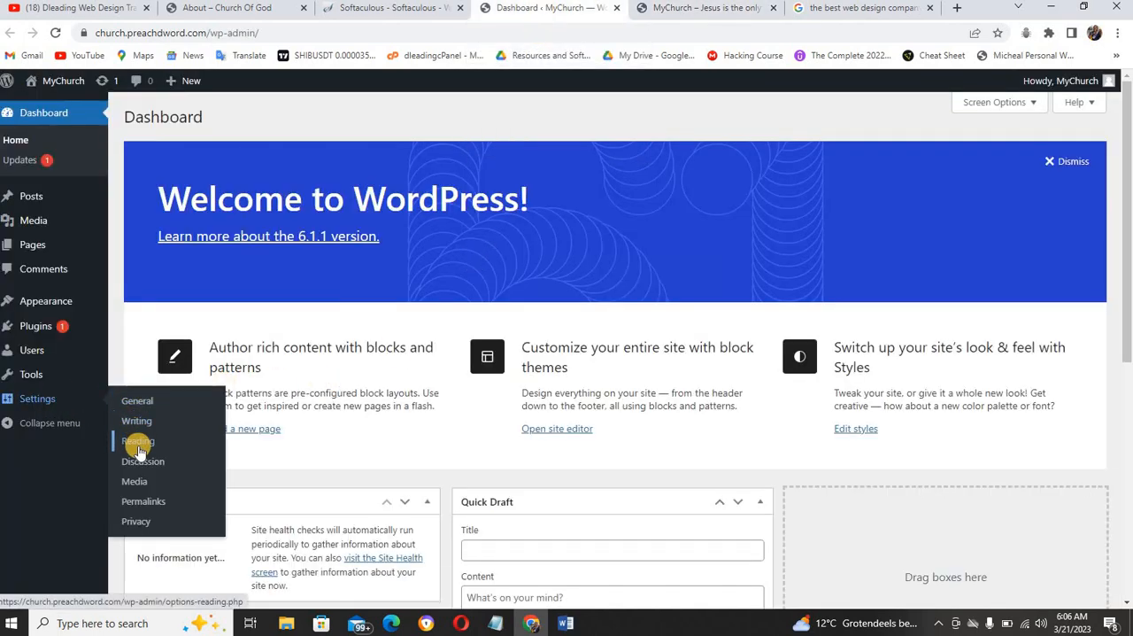
click(135, 481)
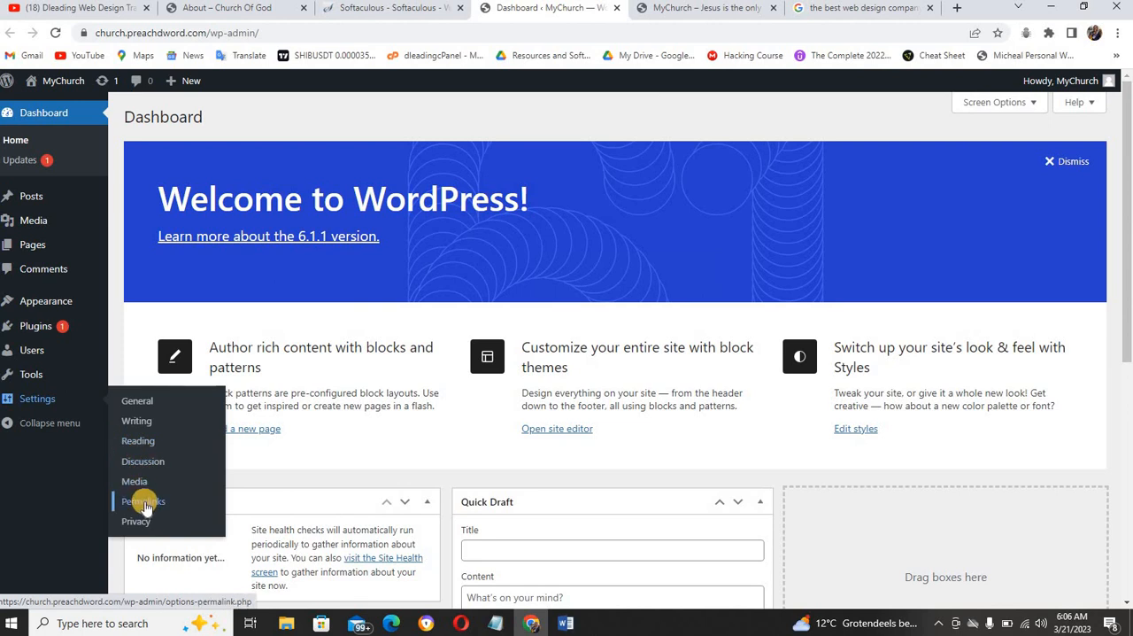
click(144, 503)
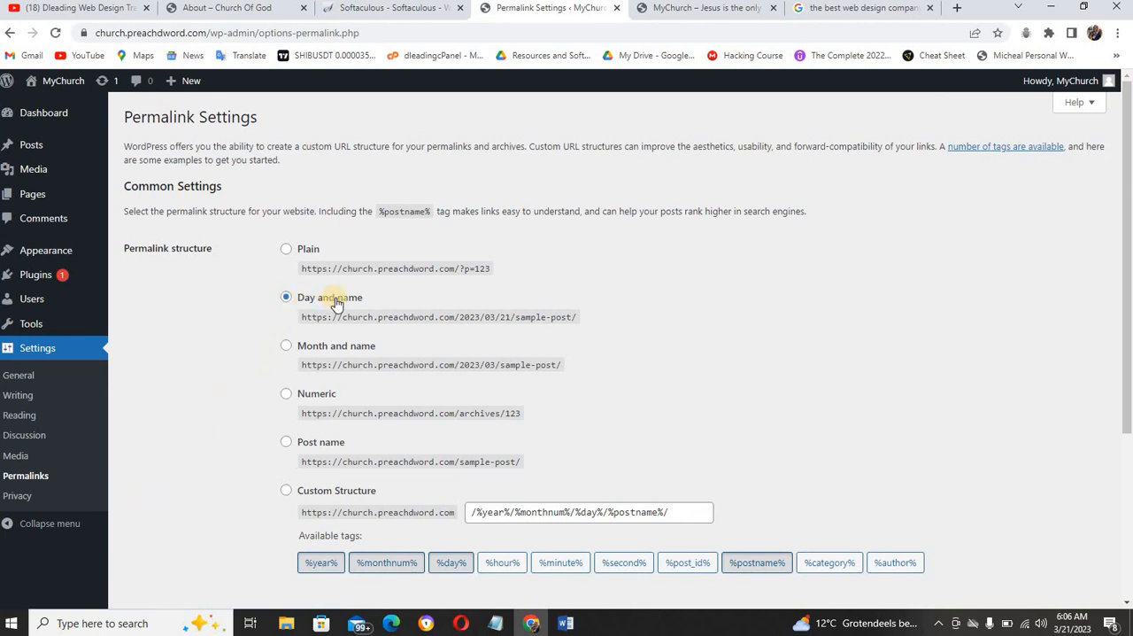
click(286, 443)
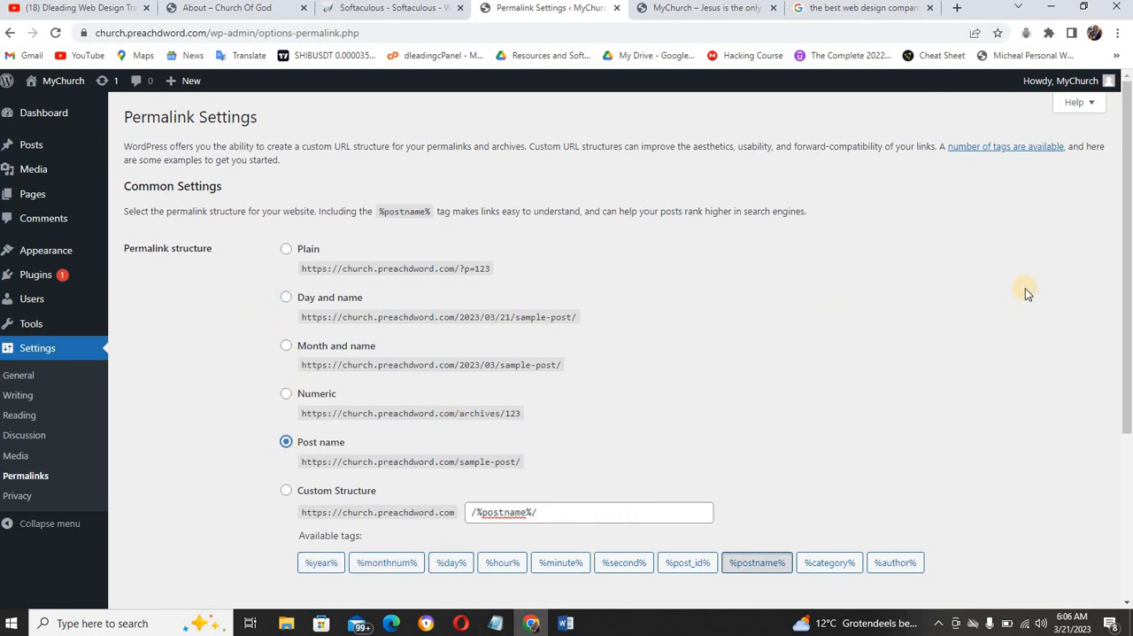
drag(1127, 352, 1128, 482)
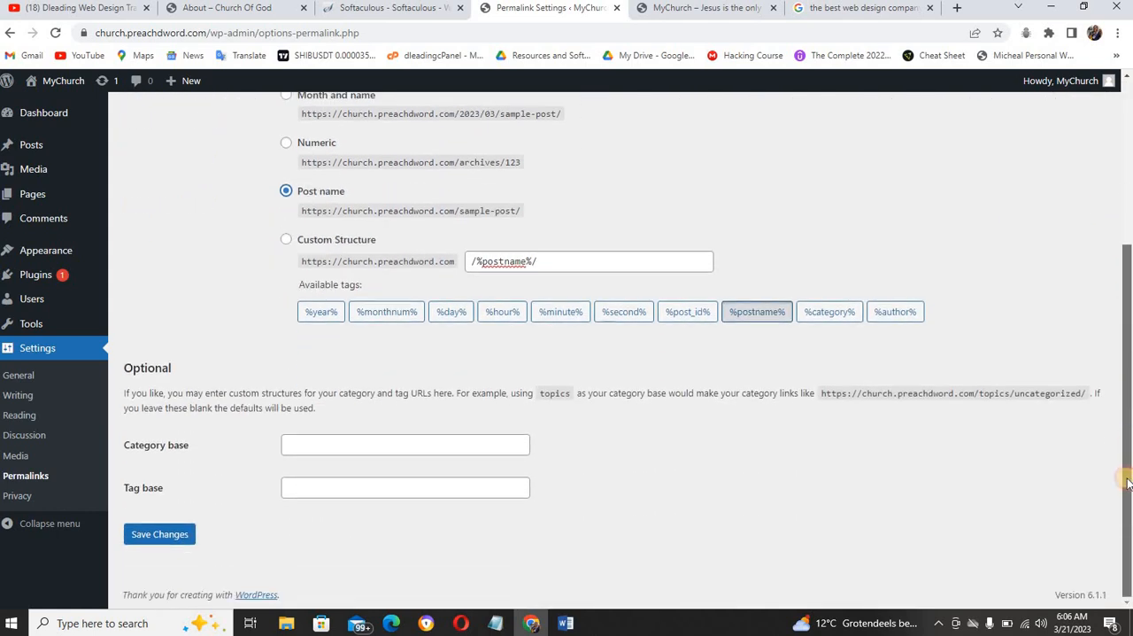
click(175, 536)
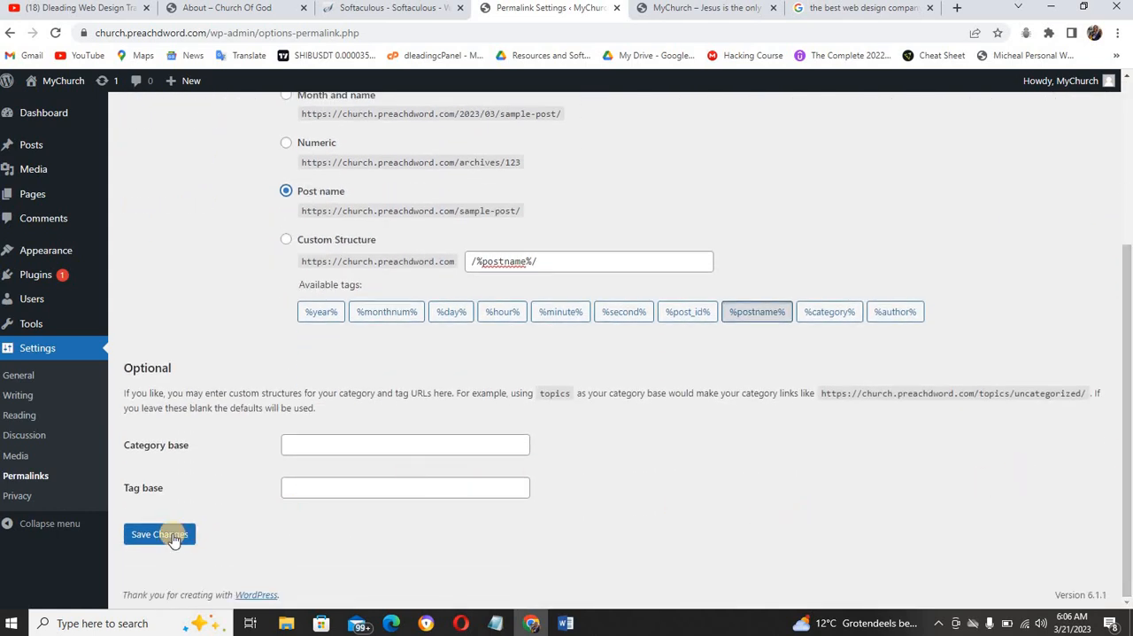
click(170, 536)
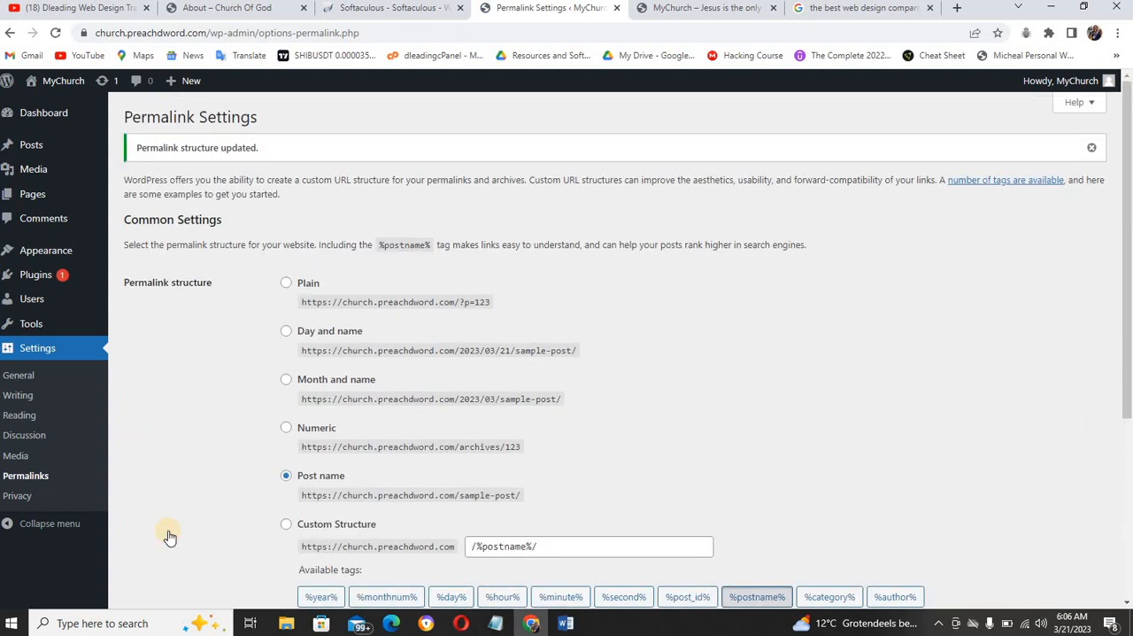
click(676, 8)
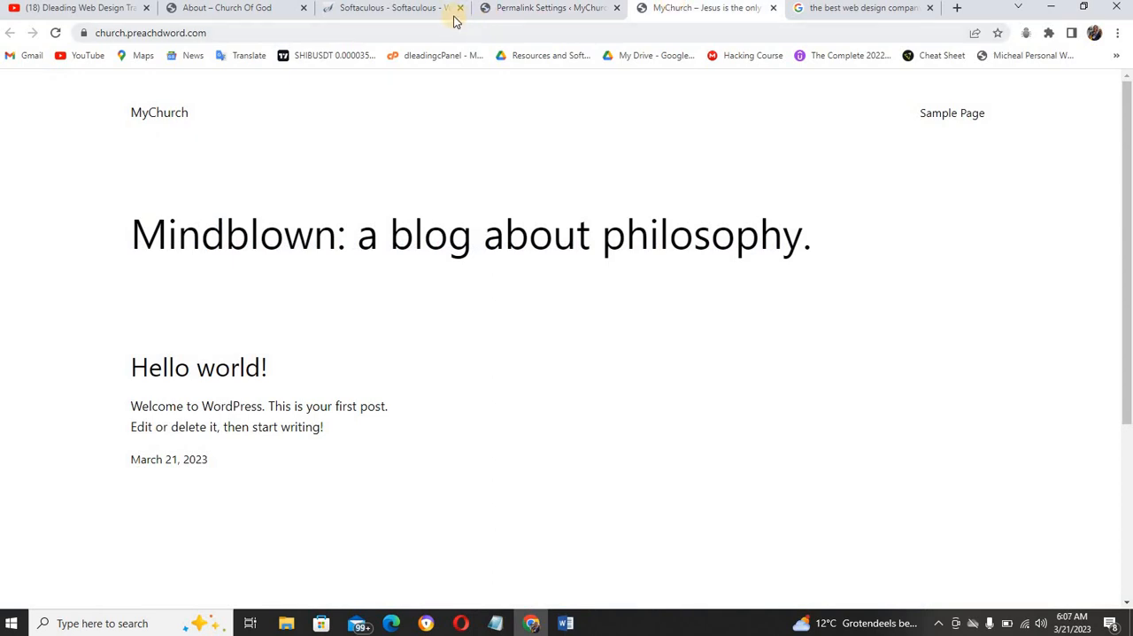
Open the dashboard's Themes page, highlight the theme name Kadence in the Word planning document, and return to Chrome.
click(490, 11)
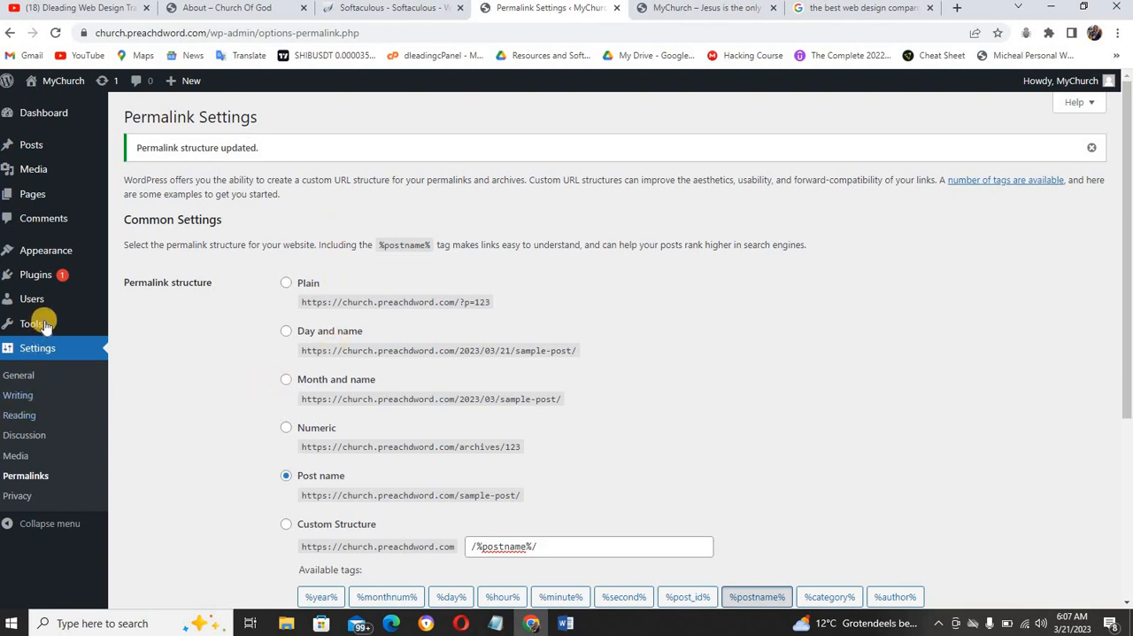
mouse_move(63, 256)
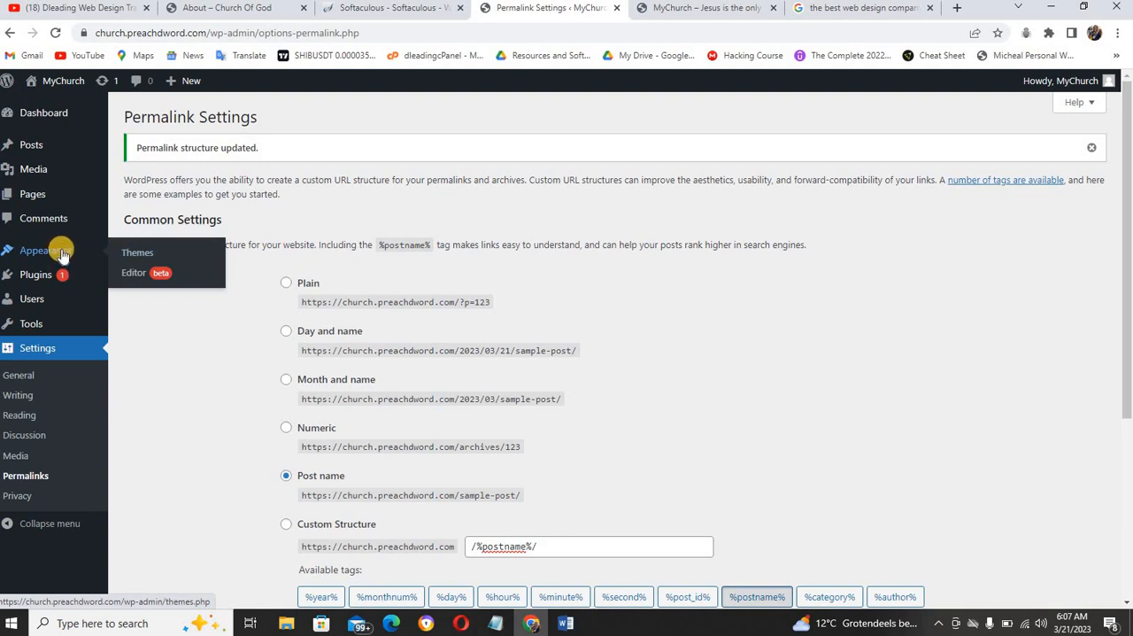
click(134, 254)
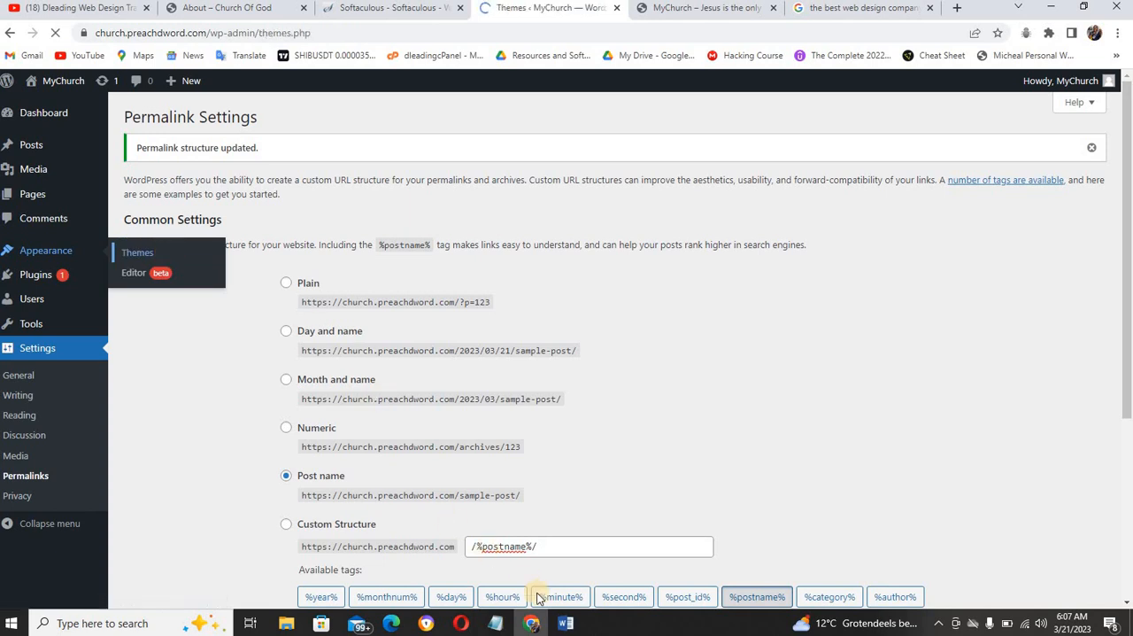
click(566, 623)
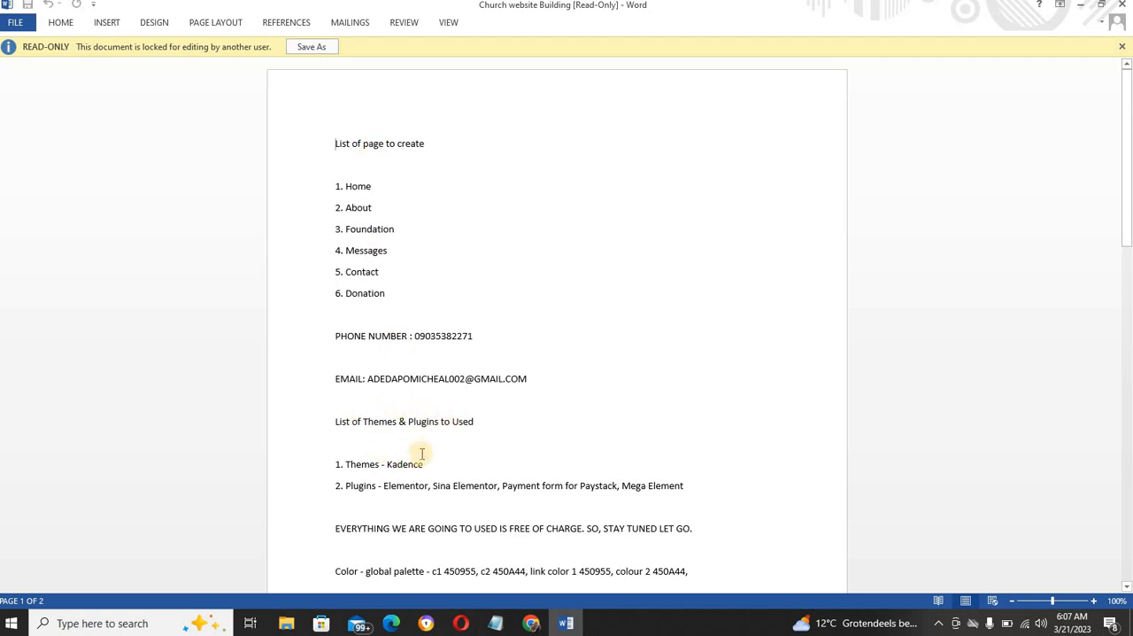
drag(387, 463, 423, 461)
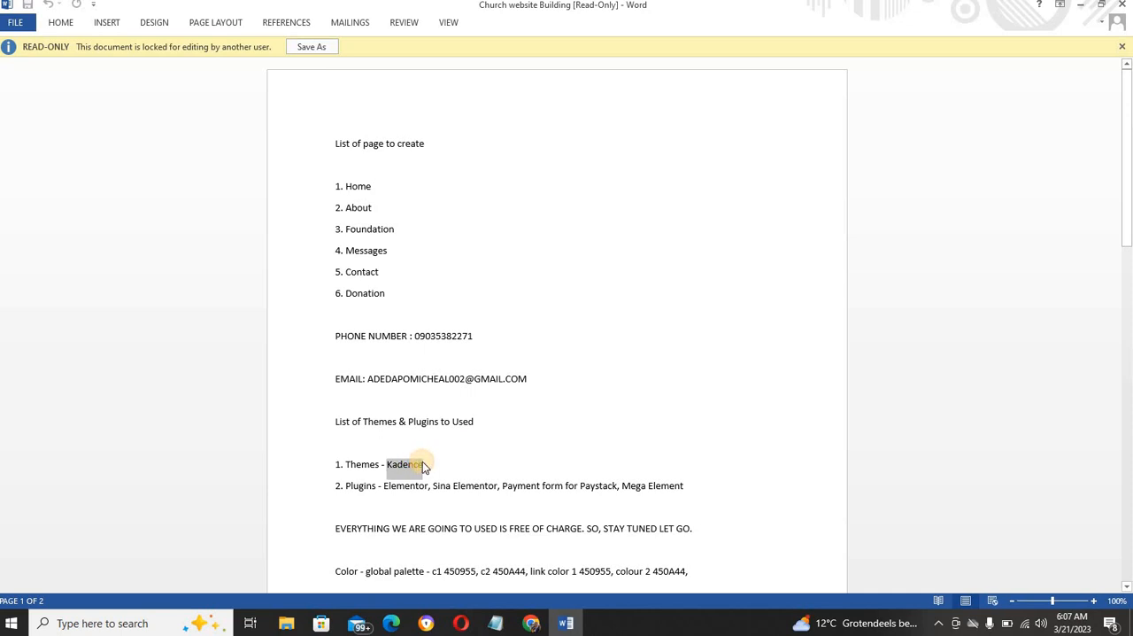
click(530, 624)
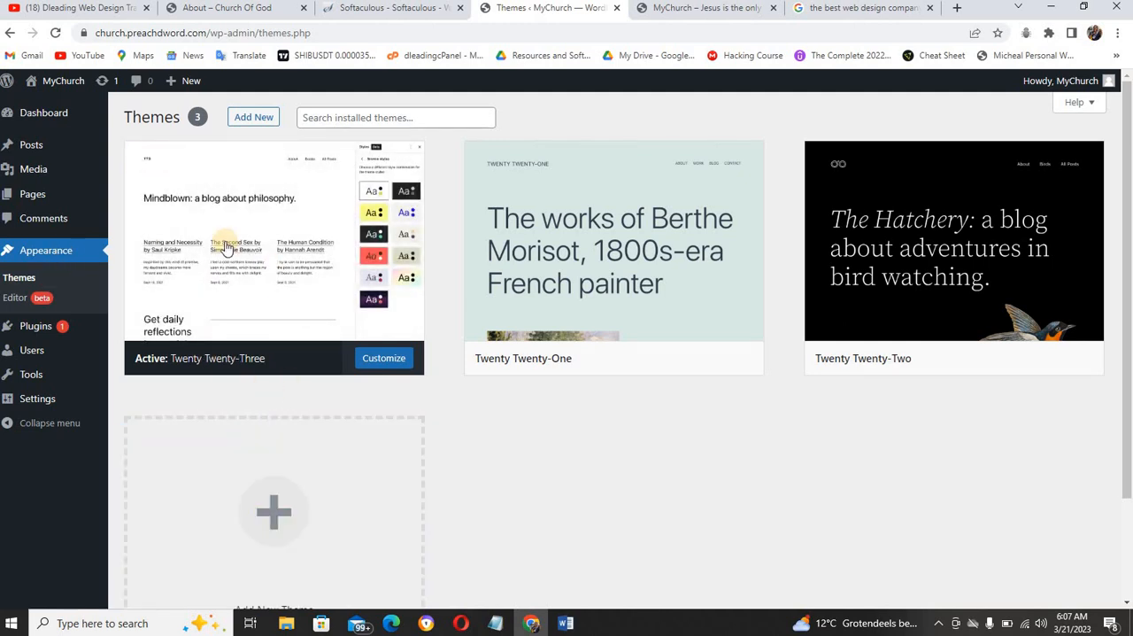
Search the WordPress theme directory for Kadence, install the Kadence theme and activate it.
click(255, 118)
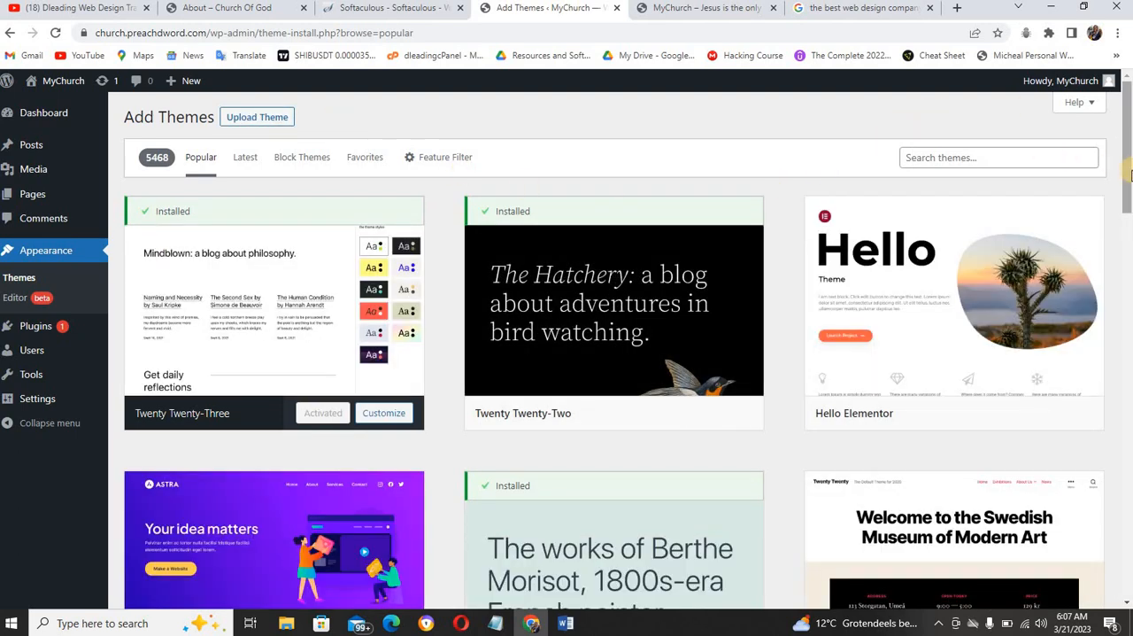
drag(1130, 173, 1128, 309)
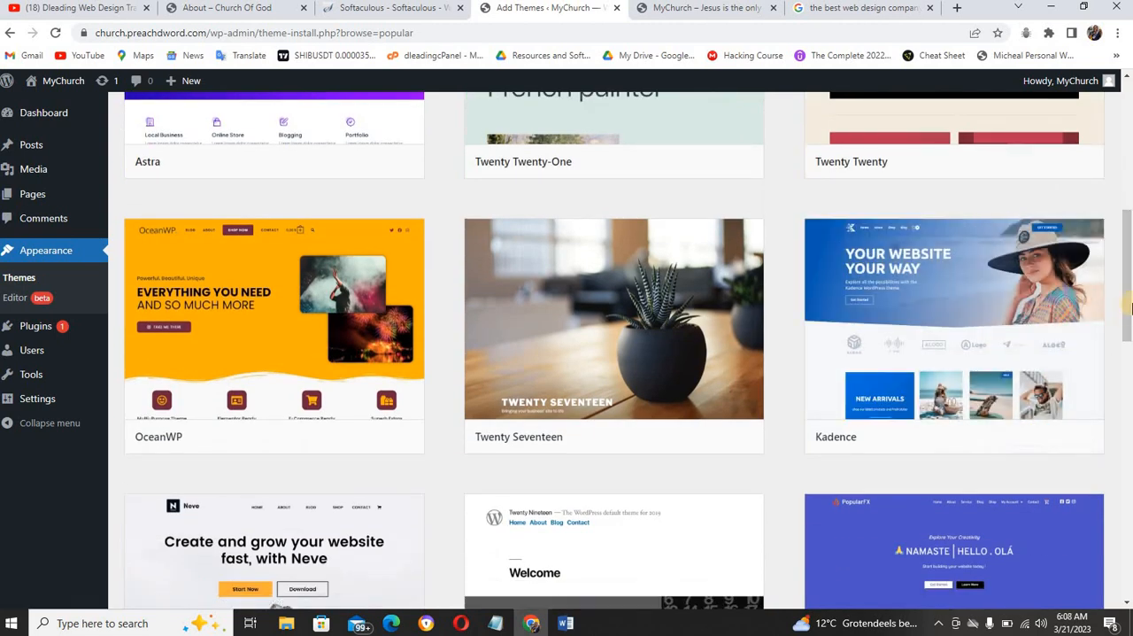
drag(1130, 306, 1129, 168)
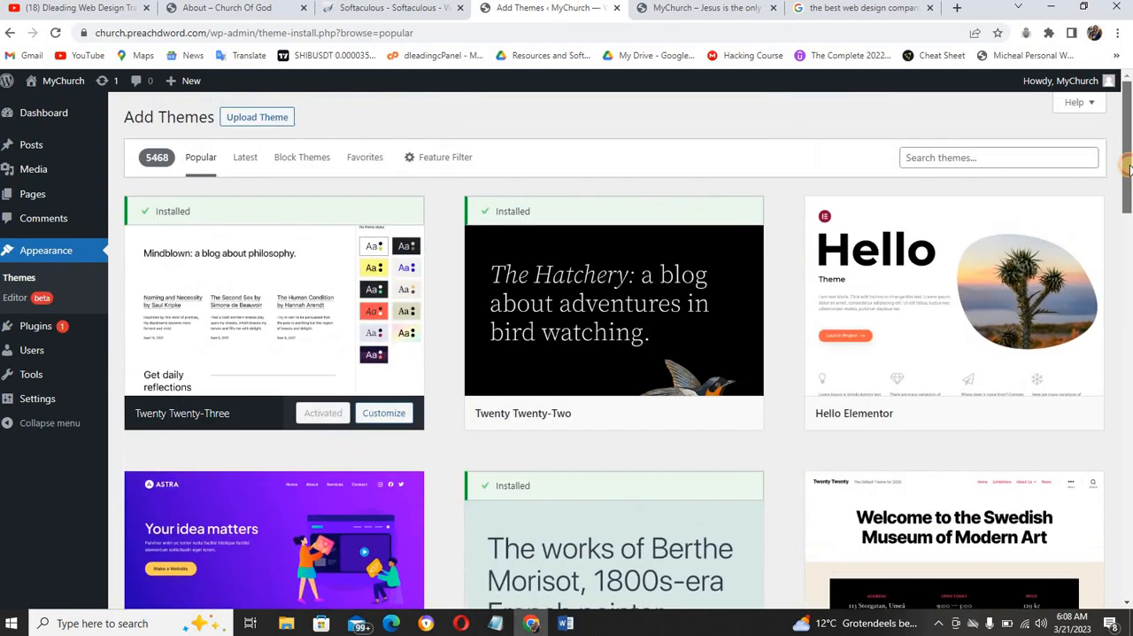
click(1050, 154)
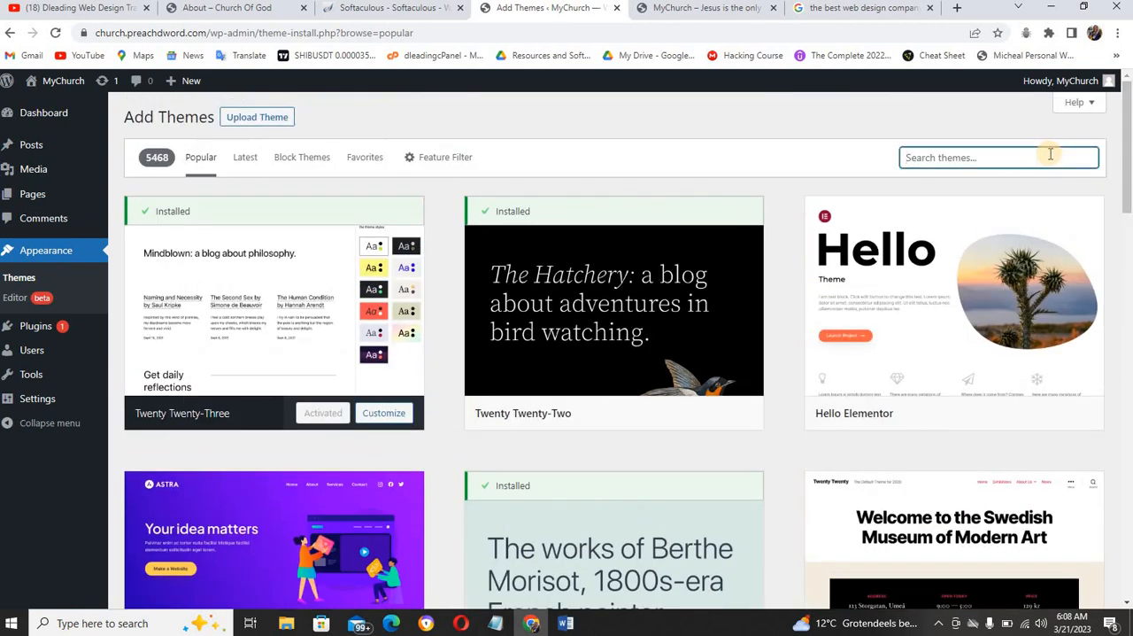
text(Kadence)
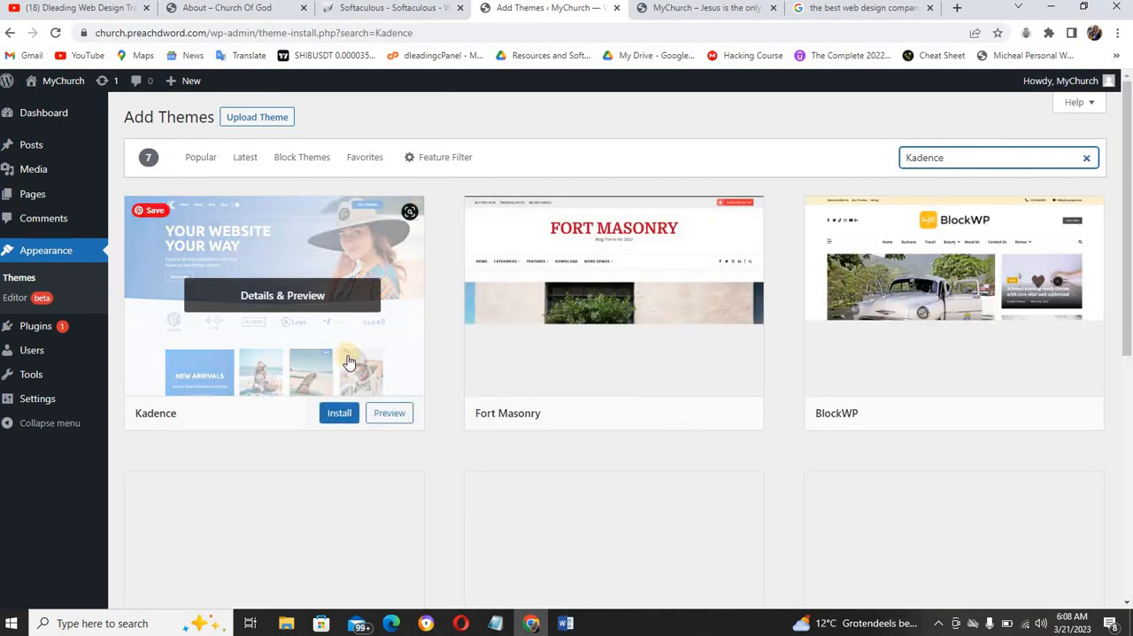
click(339, 415)
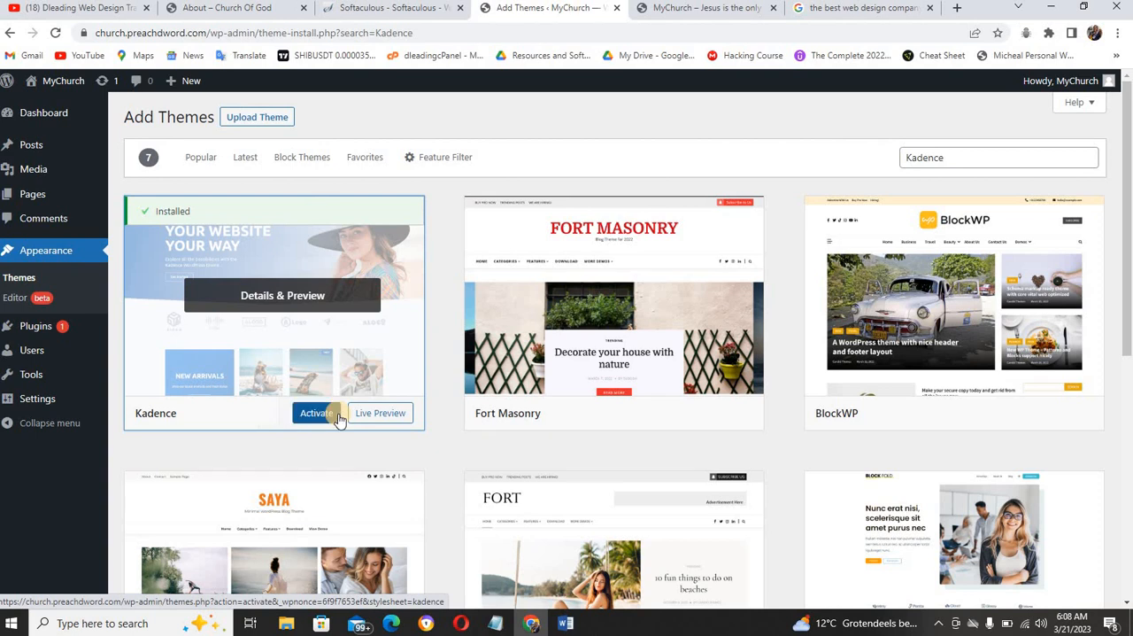
click(328, 416)
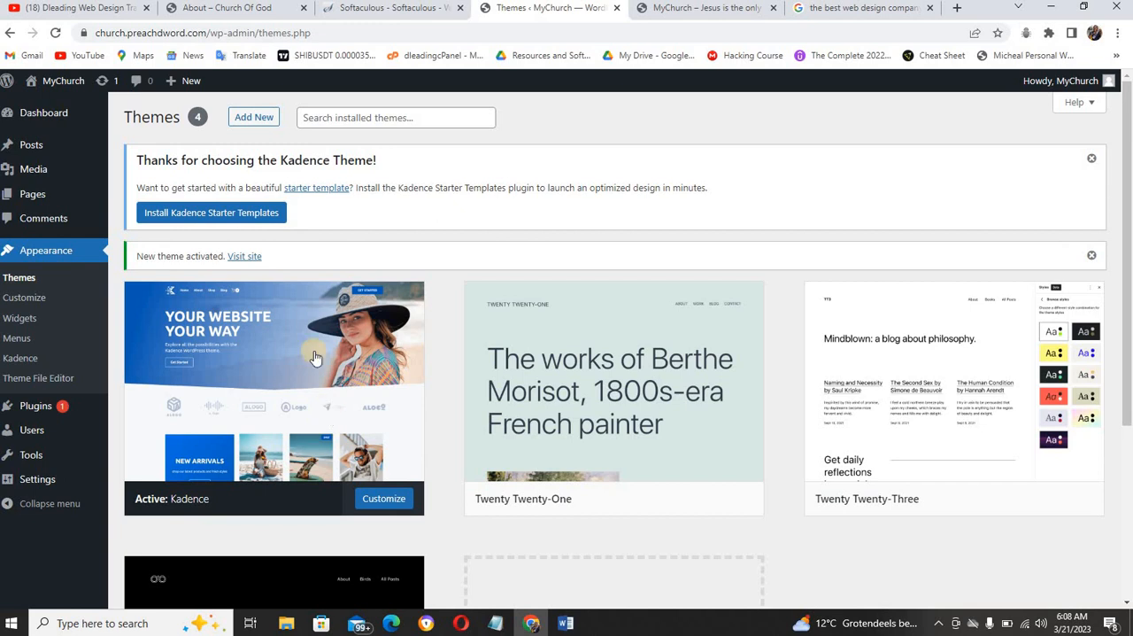
Install the Kadence Starter Templates plugin and browse its template library.
click(248, 213)
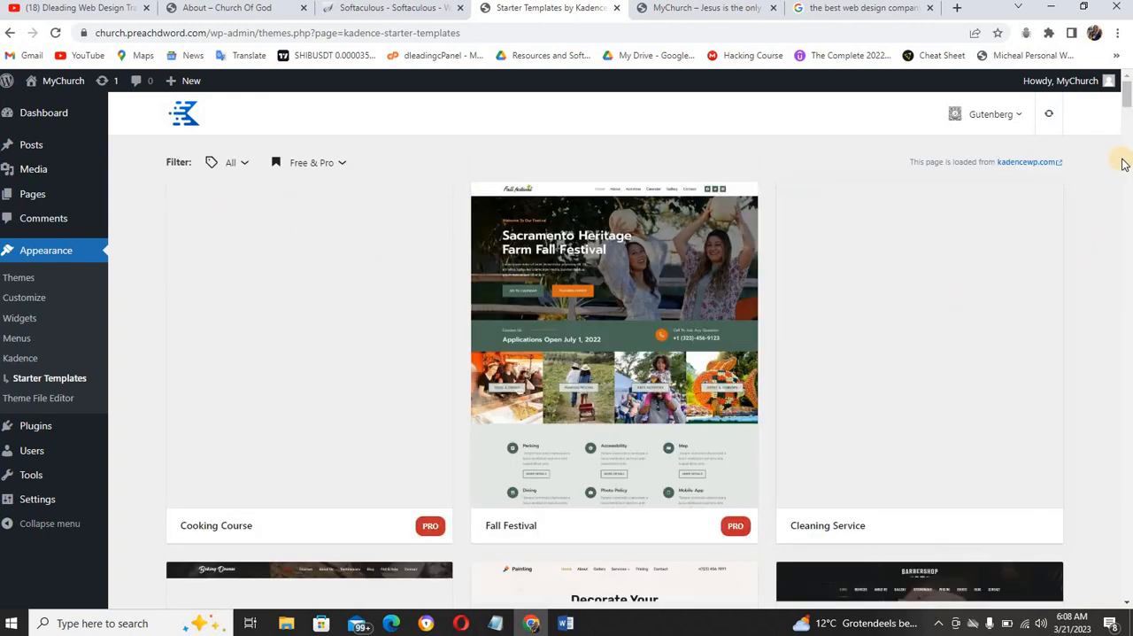
drag(1127, 99, 1121, 187)
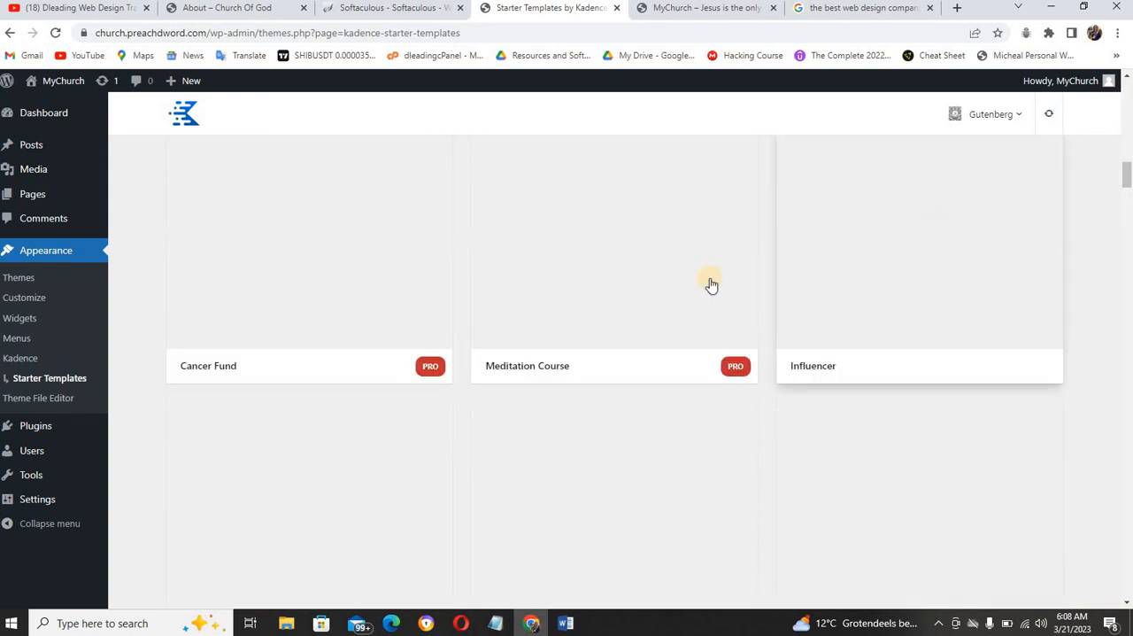
Delete the Akismet Anti-Spam and Hello Dolly plugins together from the installed plugins.
mouse_move(33, 427)
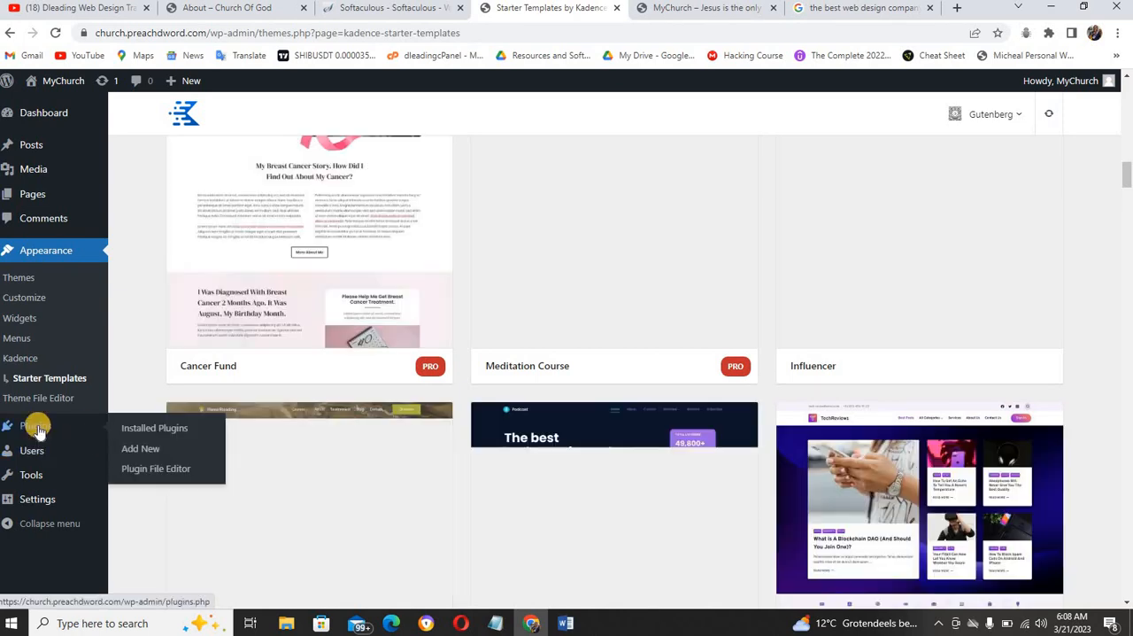
click(139, 431)
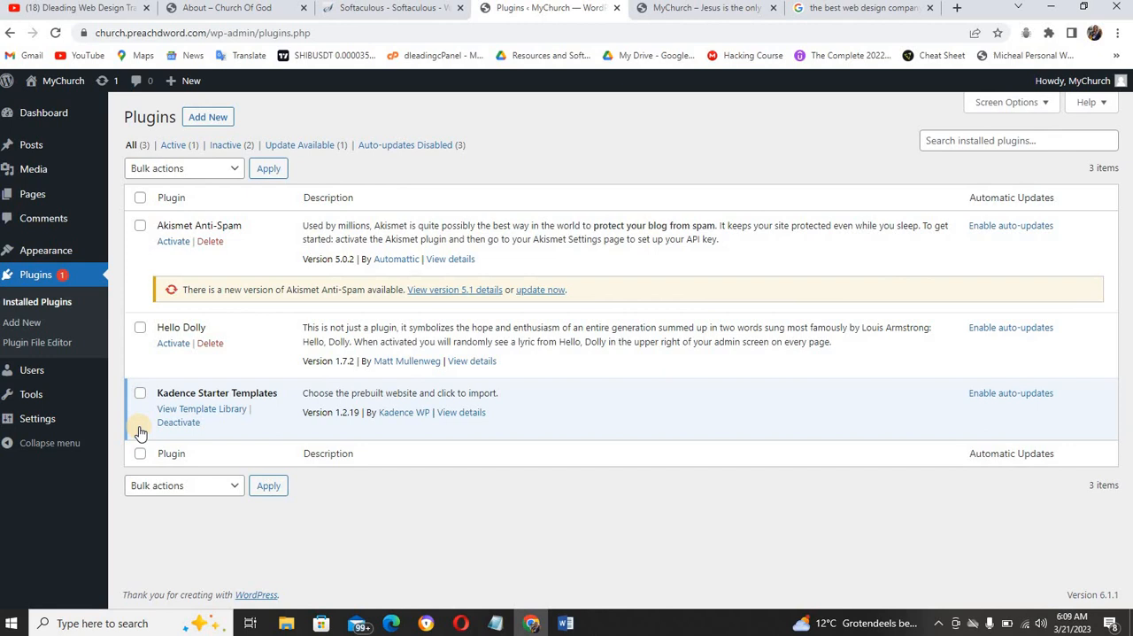
click(139, 329)
click(140, 226)
click(141, 227)
click(219, 170)
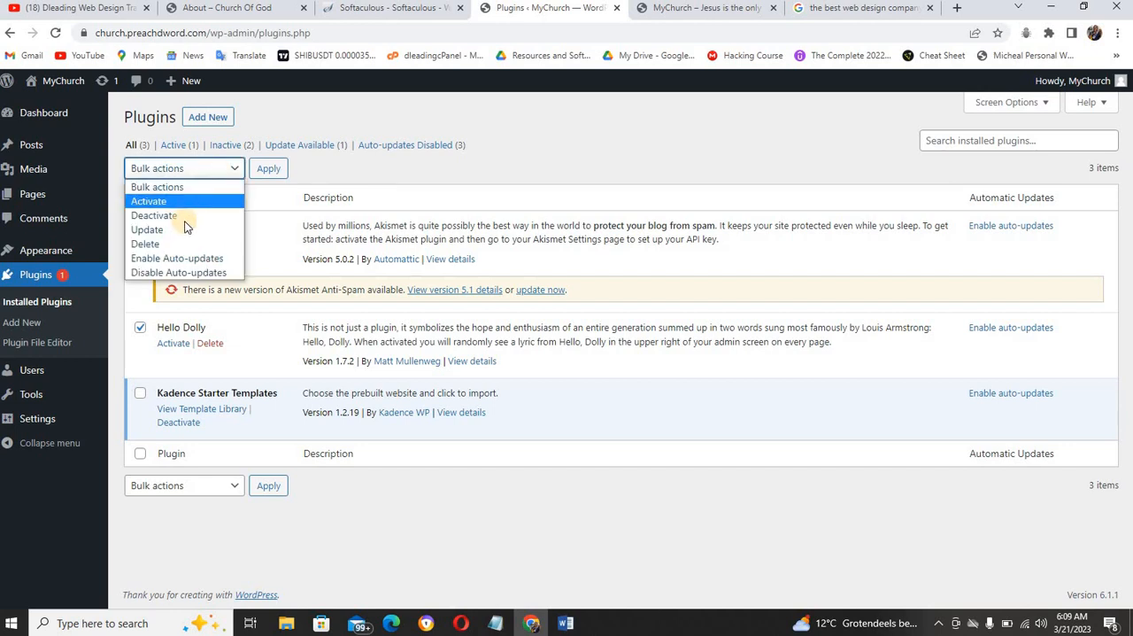
click(175, 242)
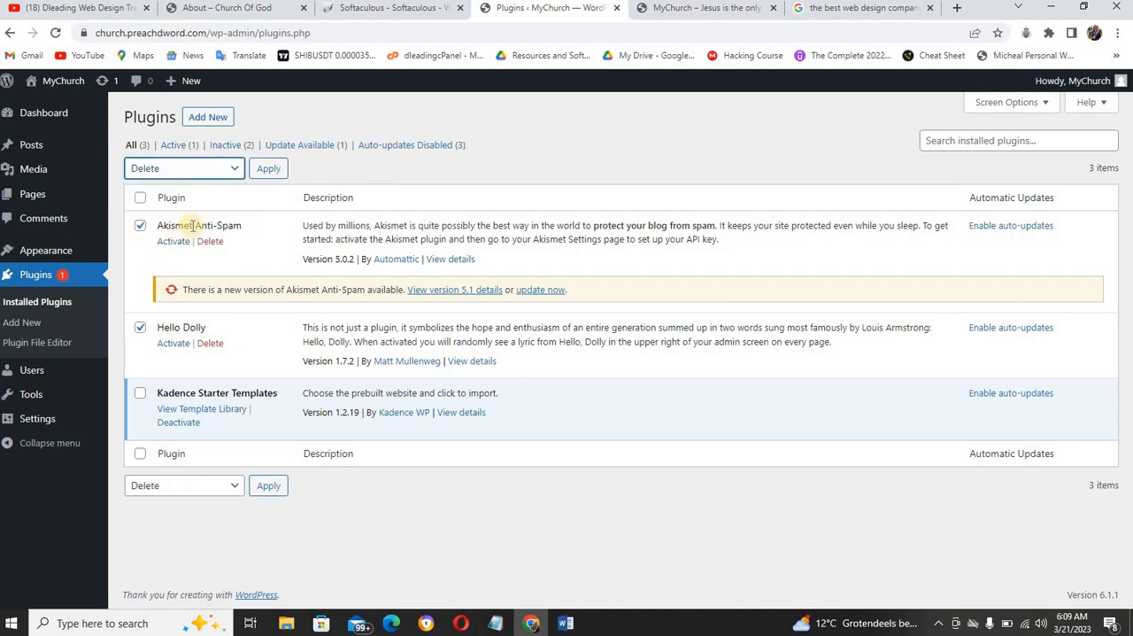
click(266, 174)
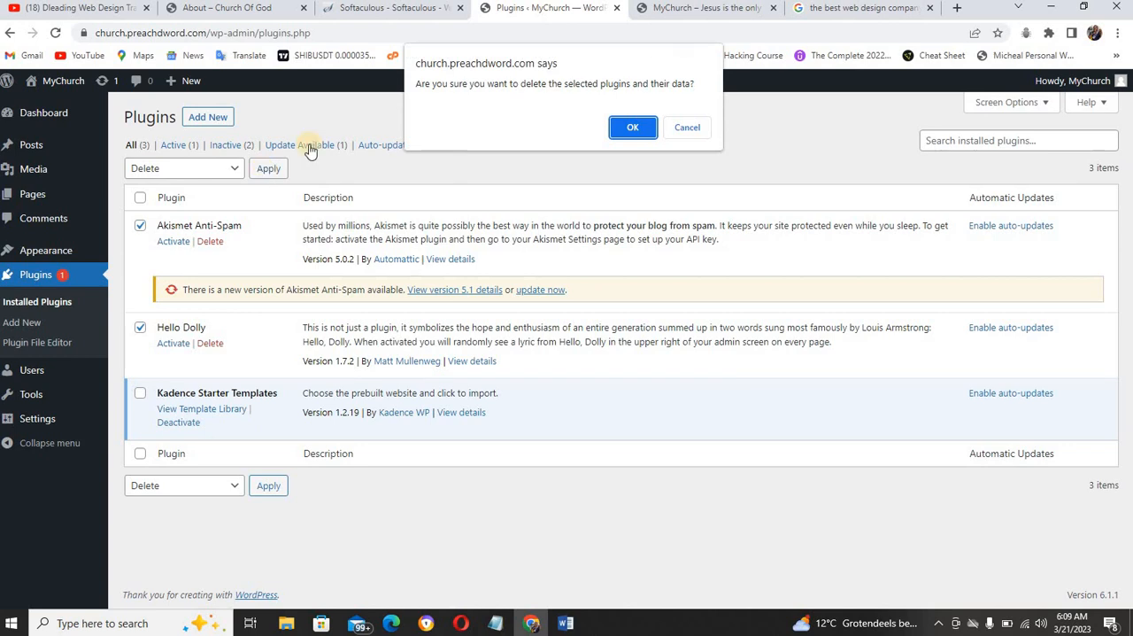
click(634, 129)
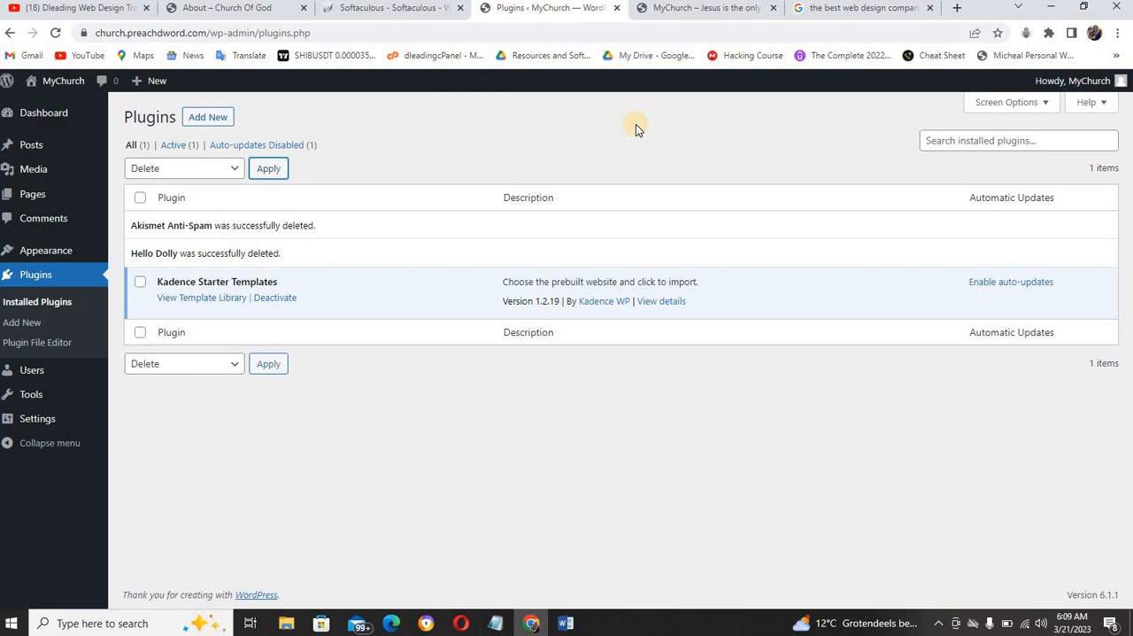
Search the plugin directory for "sina", and install and activate the Sina Extension for Elementor plugin.
click(209, 117)
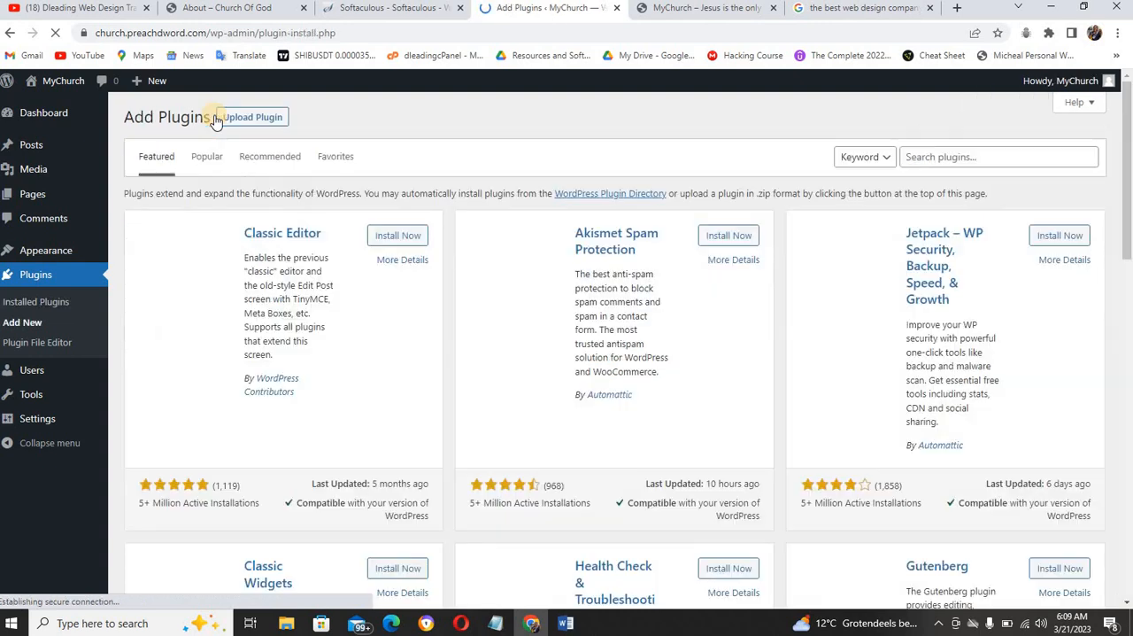
click(912, 156)
text(ssl)
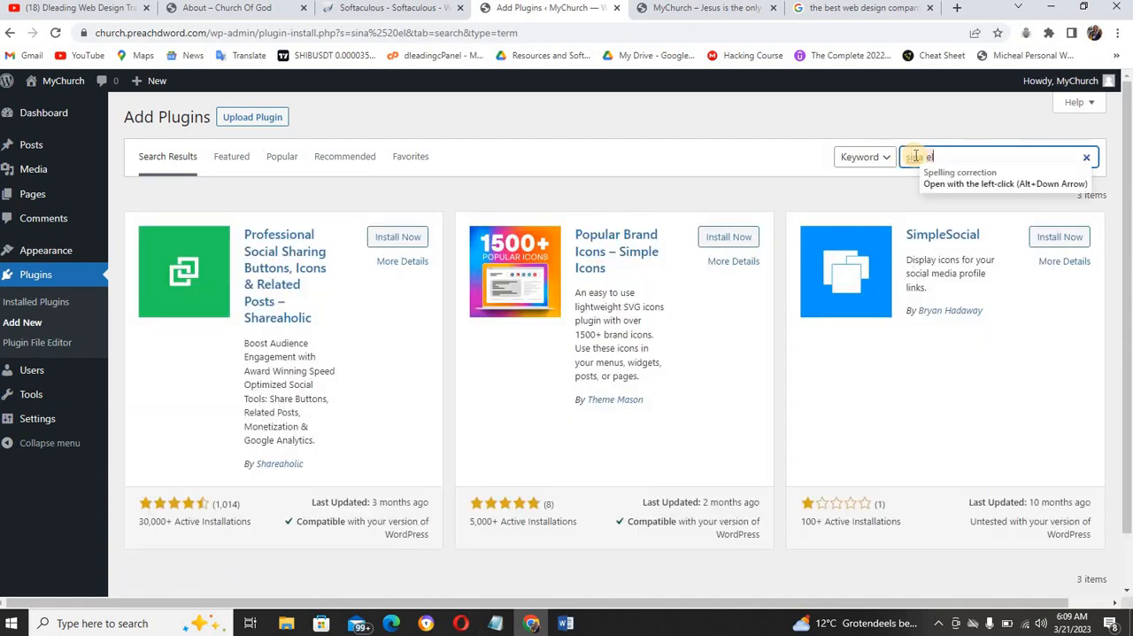
key(BackSpace)
key(BackSpace)
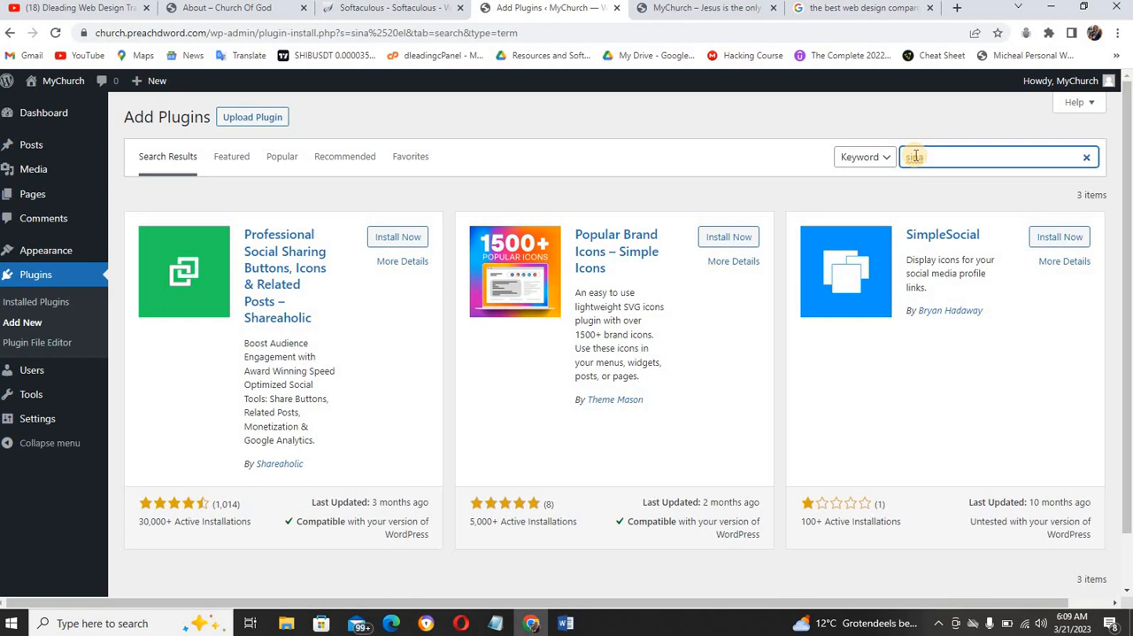
key(BackSpace)
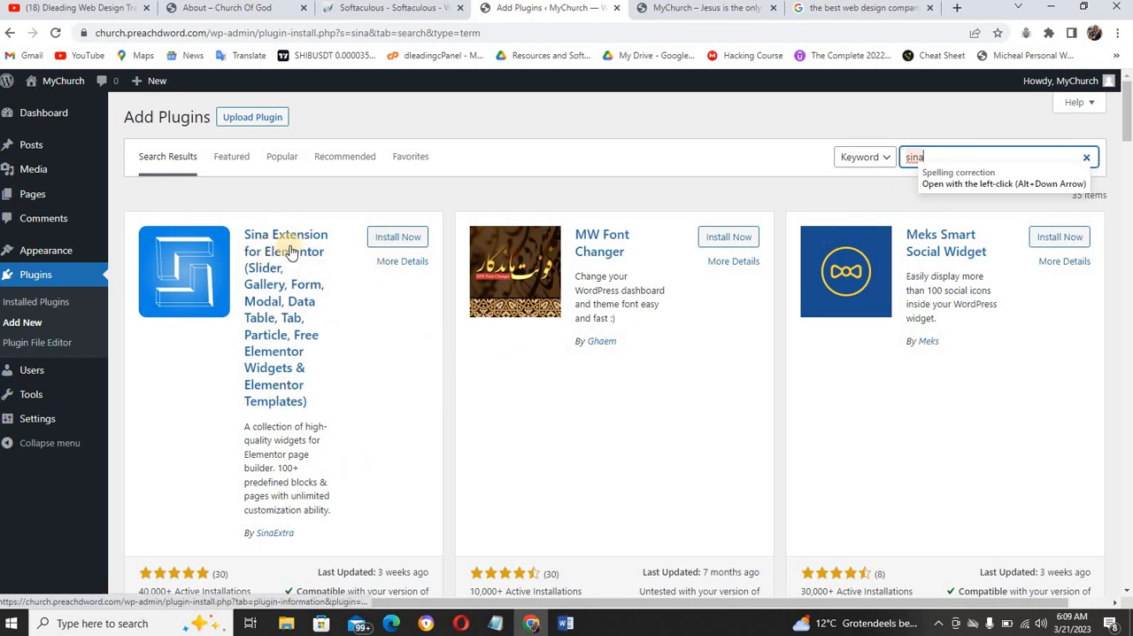
click(390, 237)
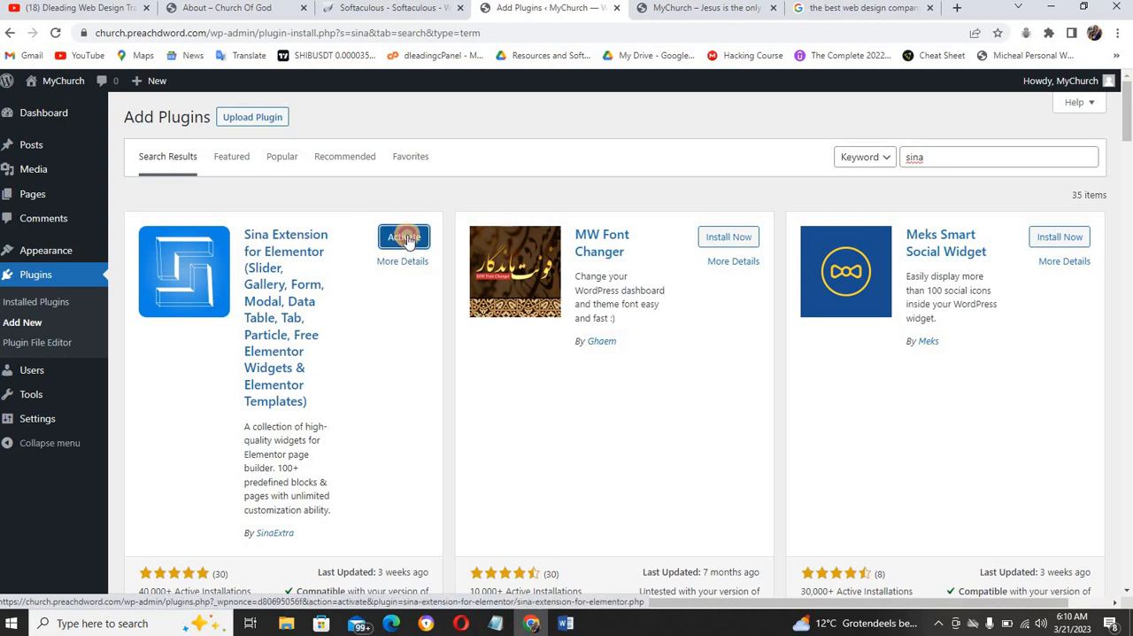
click(406, 239)
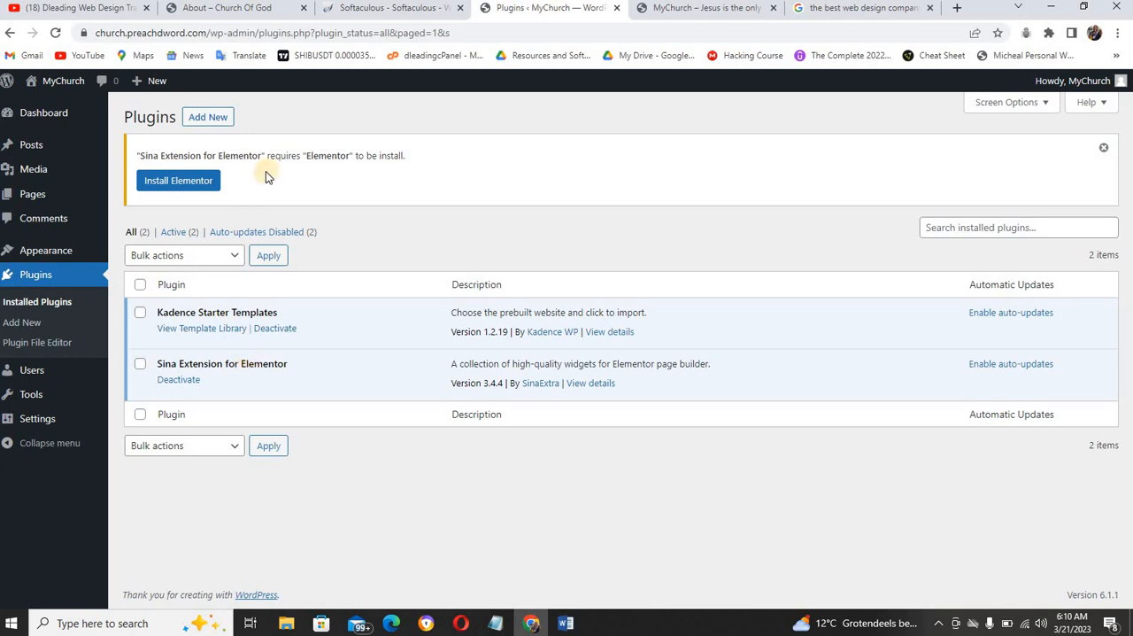
Search the plugin directory for "payment form for paystack", and install and activate the Payment Forms for Paystack plugin.
click(208, 117)
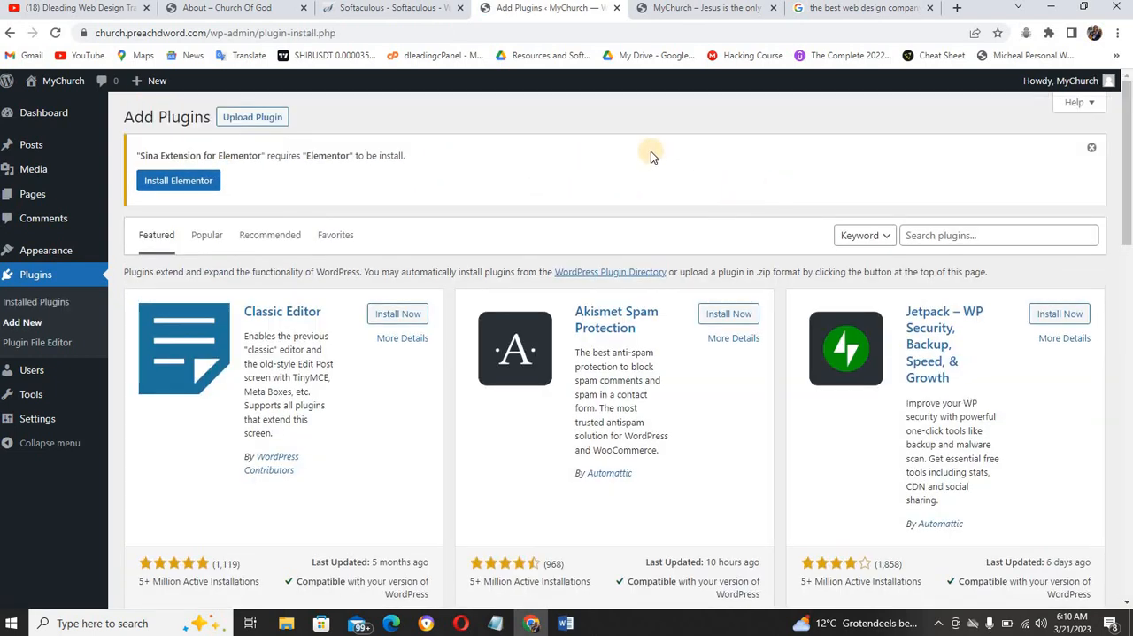
click(917, 234)
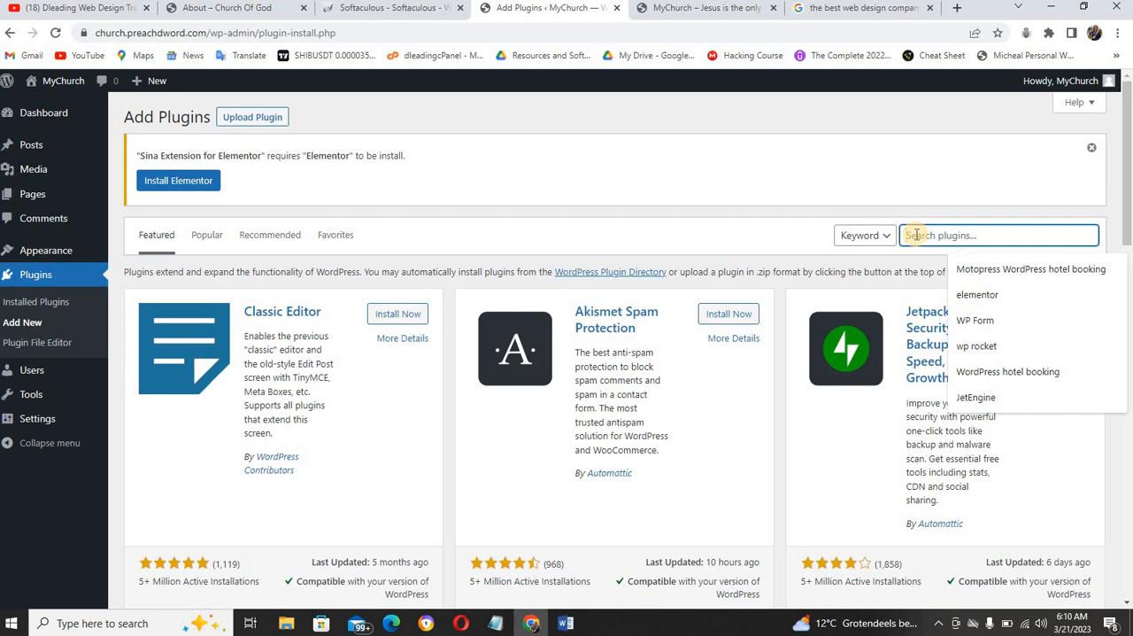
text(p)
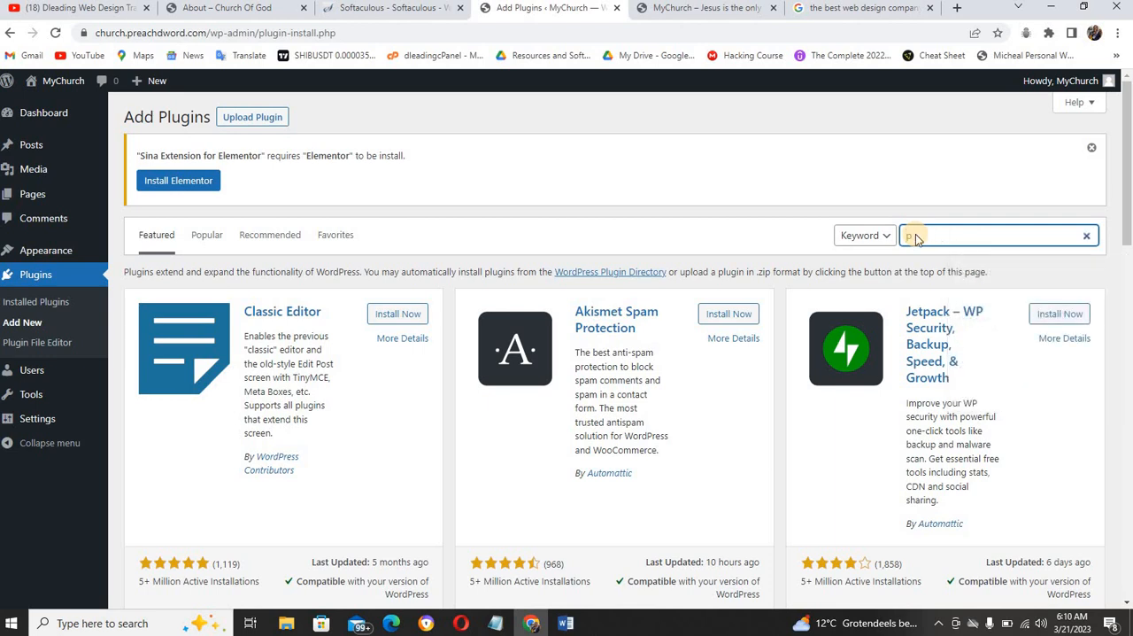
text(a)
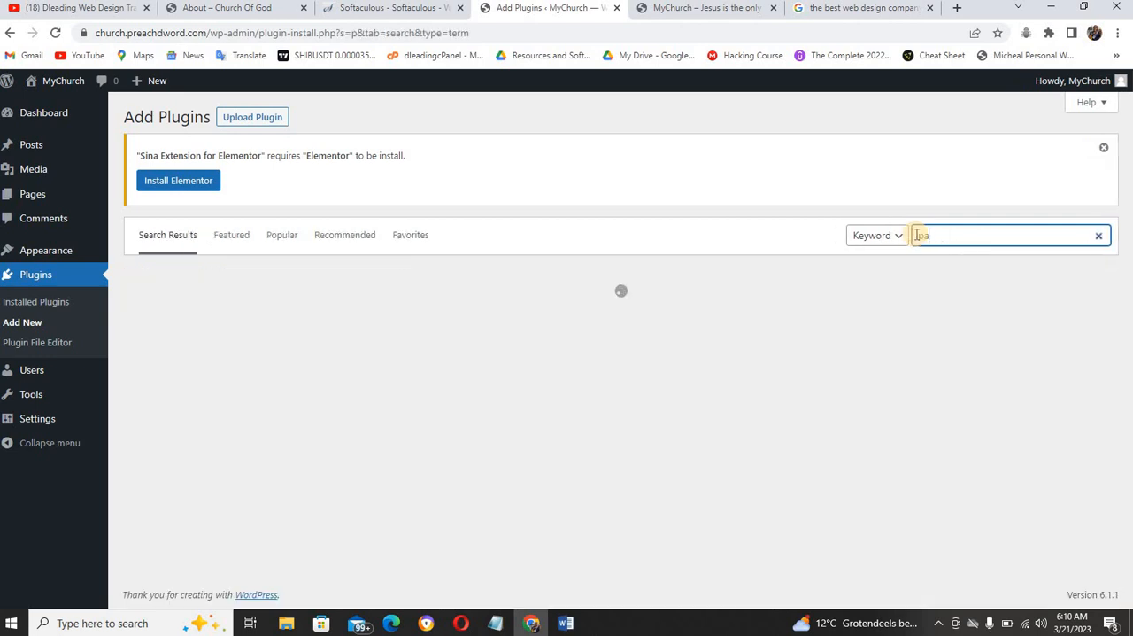
text(yme)
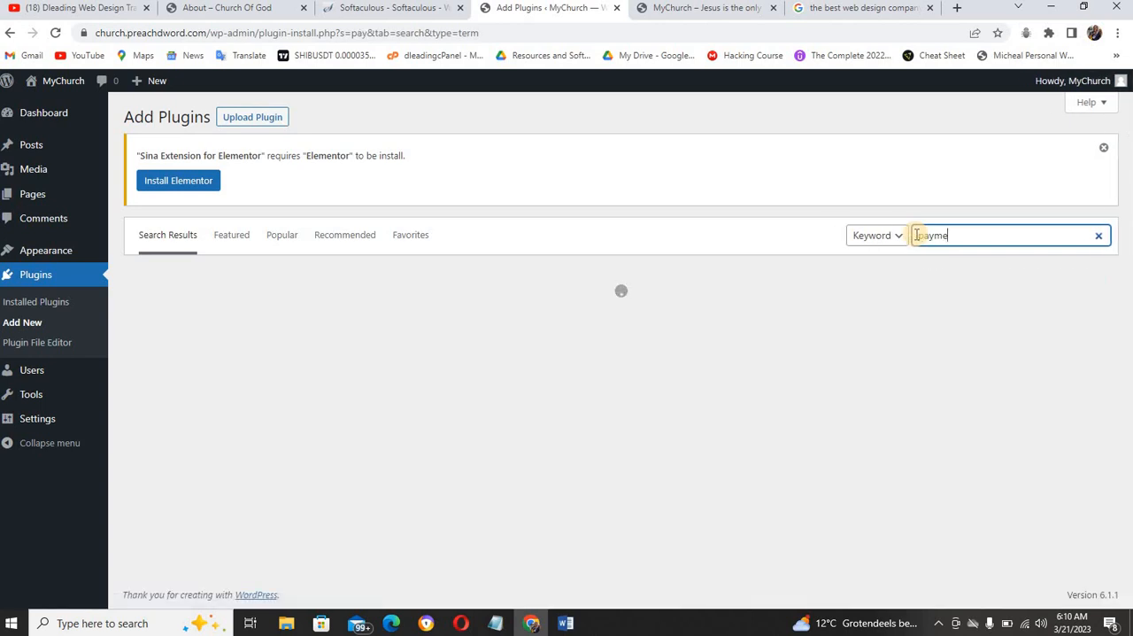
text(nt for)
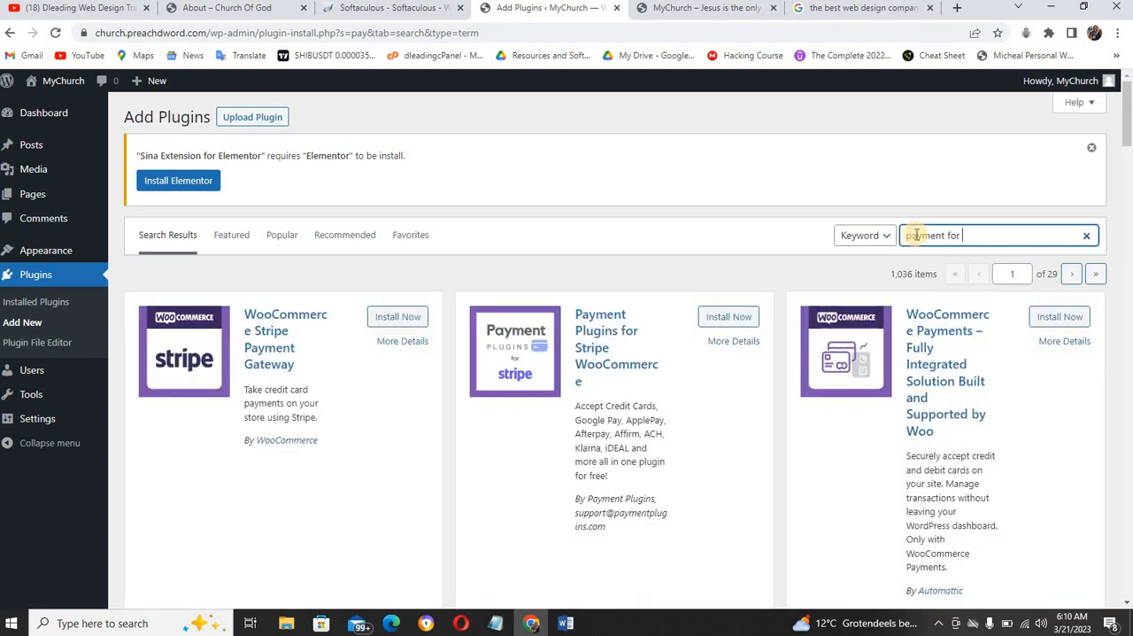
text(m for paystack)
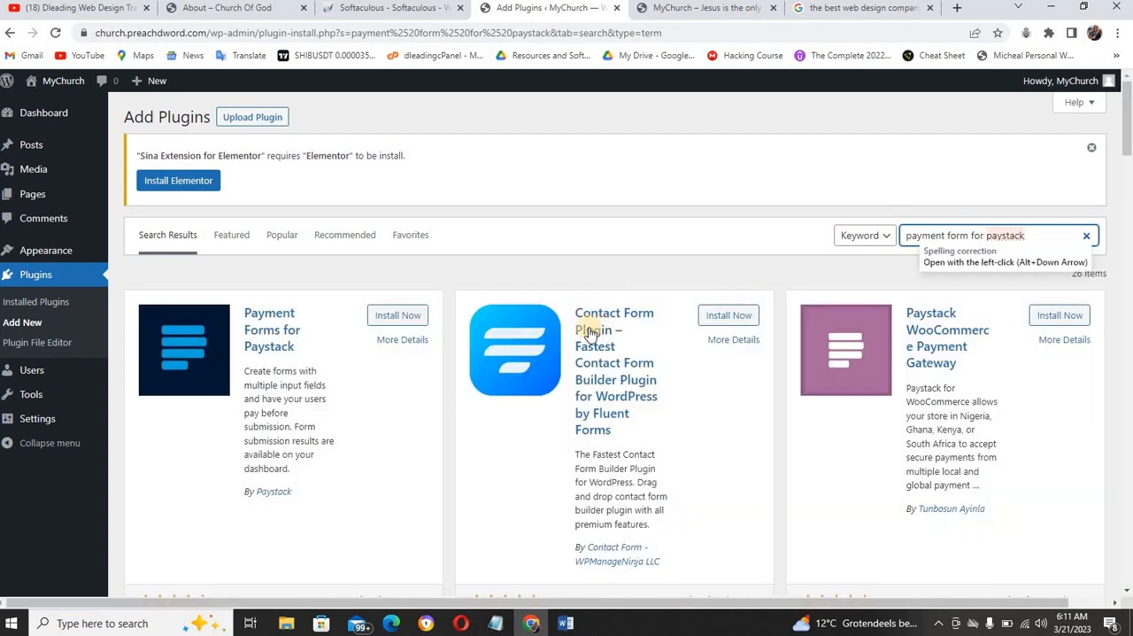
click(387, 317)
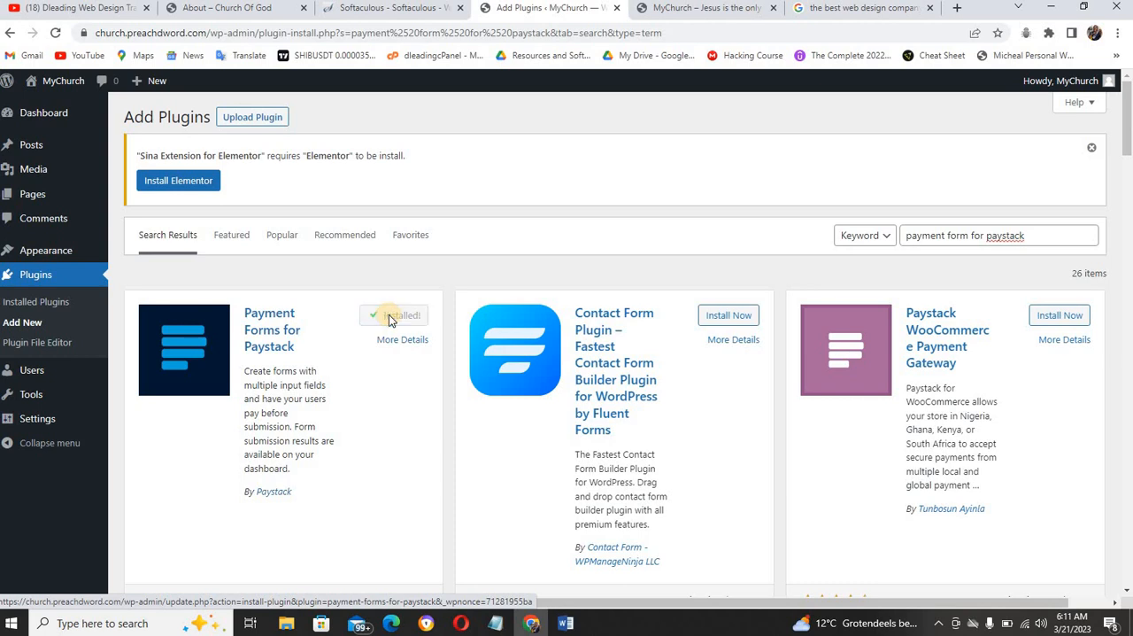
click(389, 317)
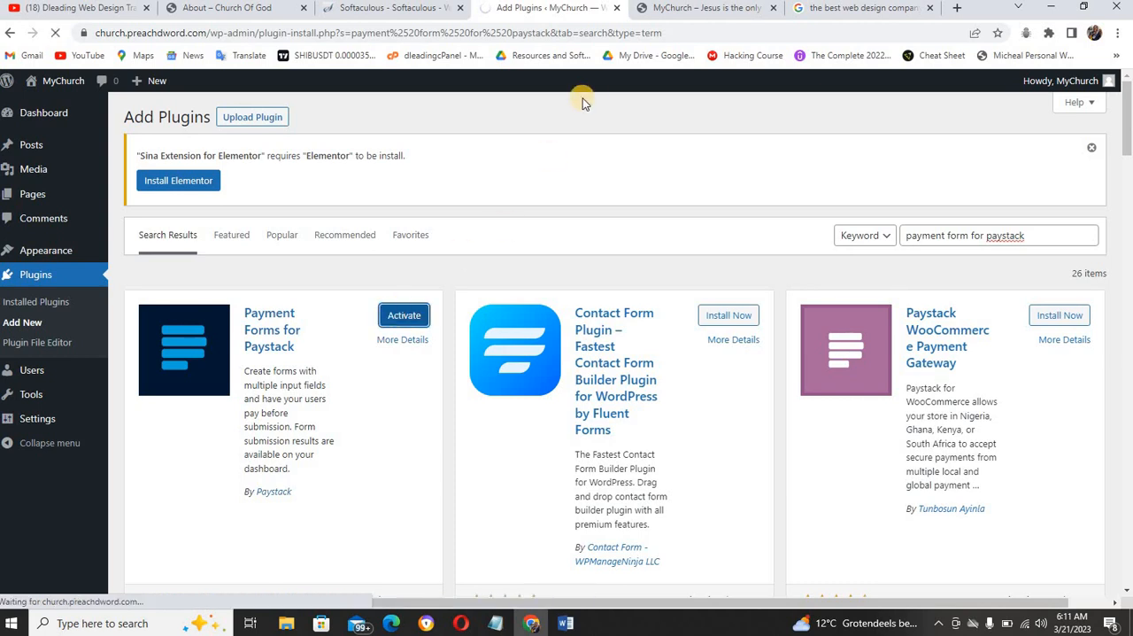
Reload the live MyChurch front end to check how it looks with the new theme, and return to the plugin administration.
click(664, 9)
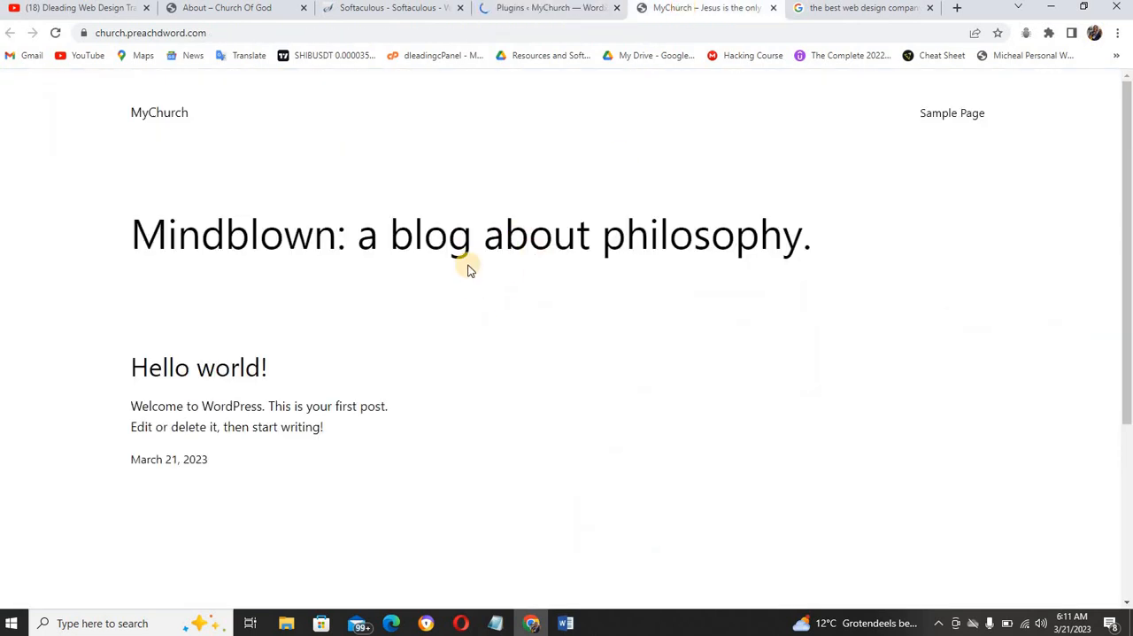
key(F5)
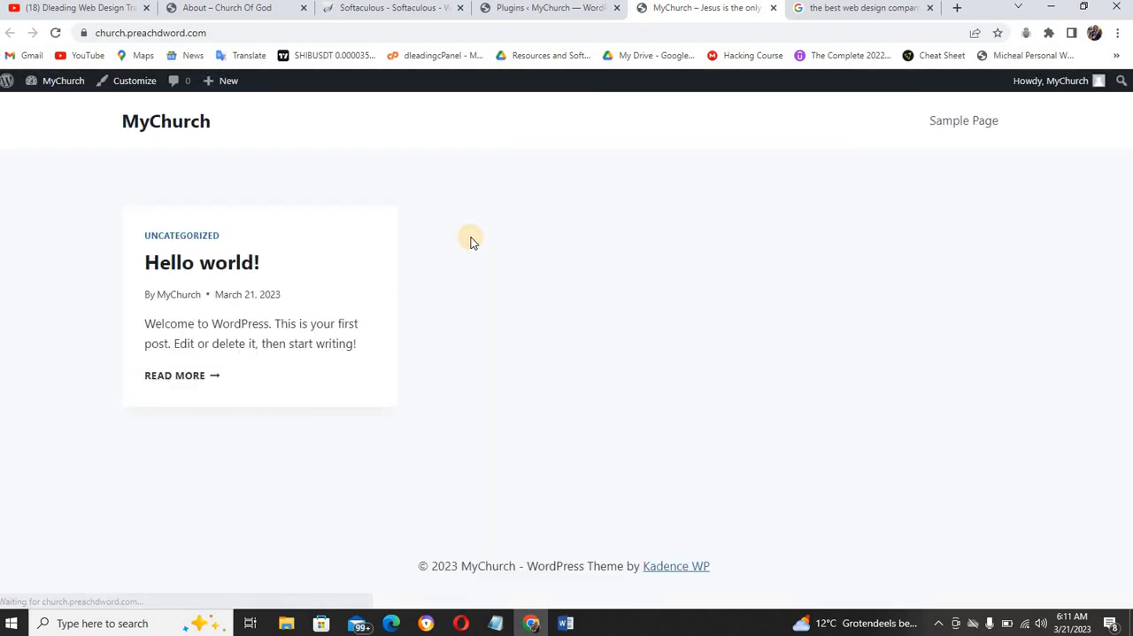
click(502, 8)
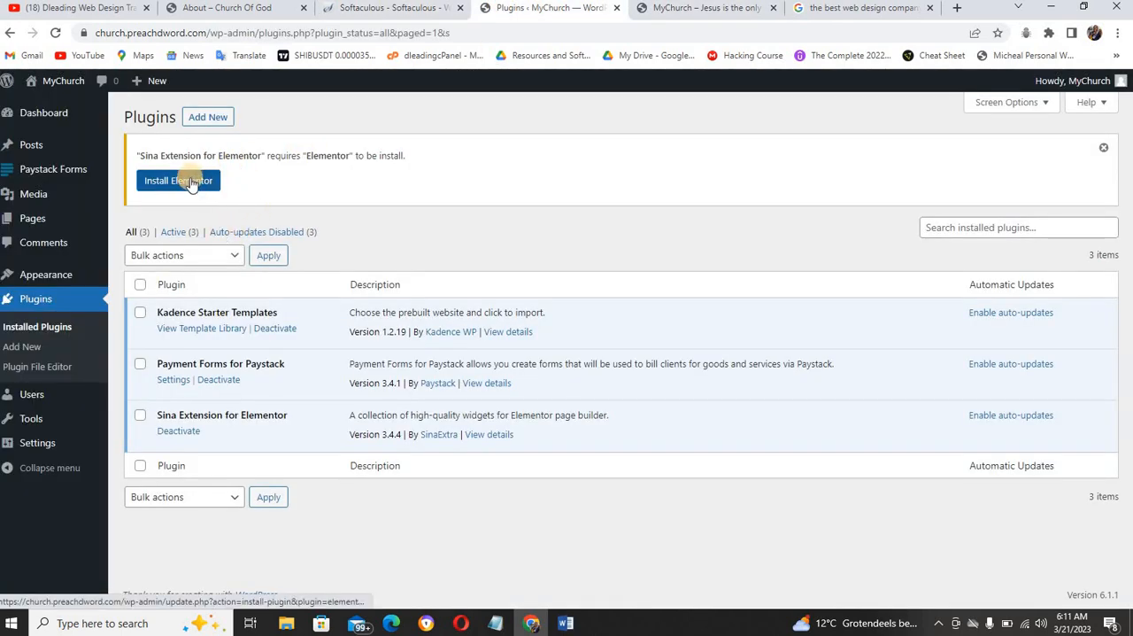
Open the plugin directory for adding plugins and search it for "WP Form".
click(209, 120)
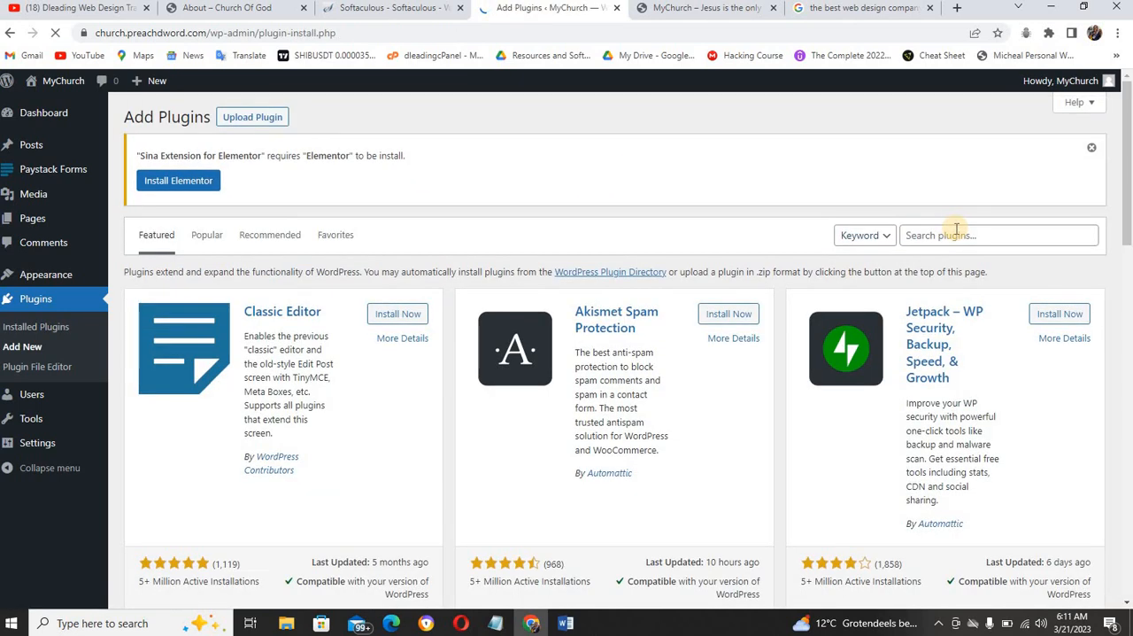
click(955, 234)
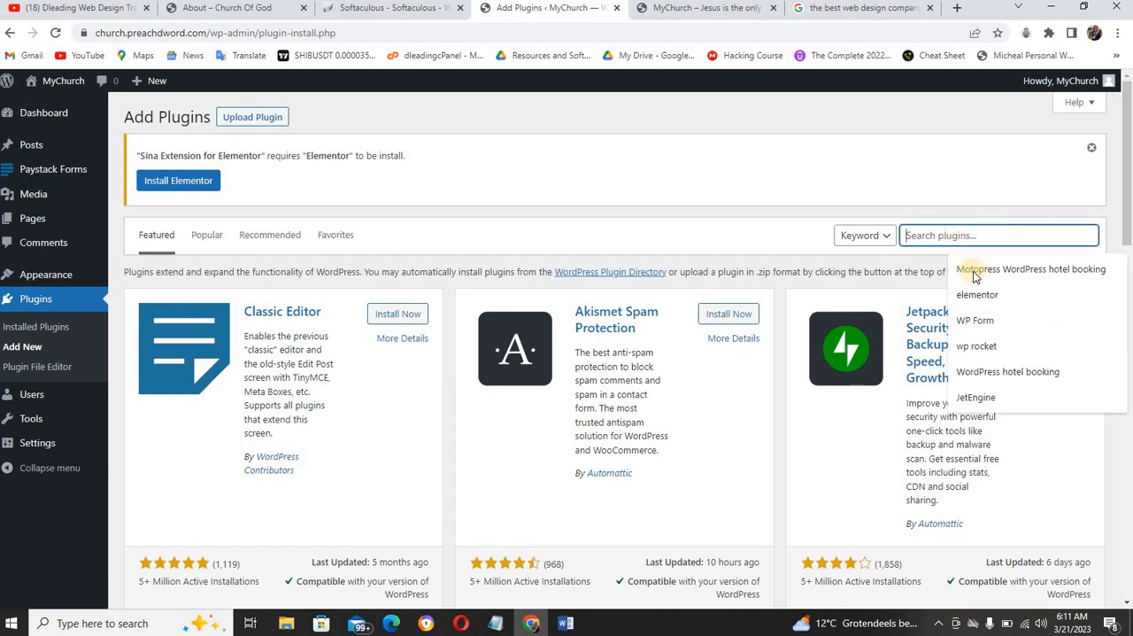
click(987, 318)
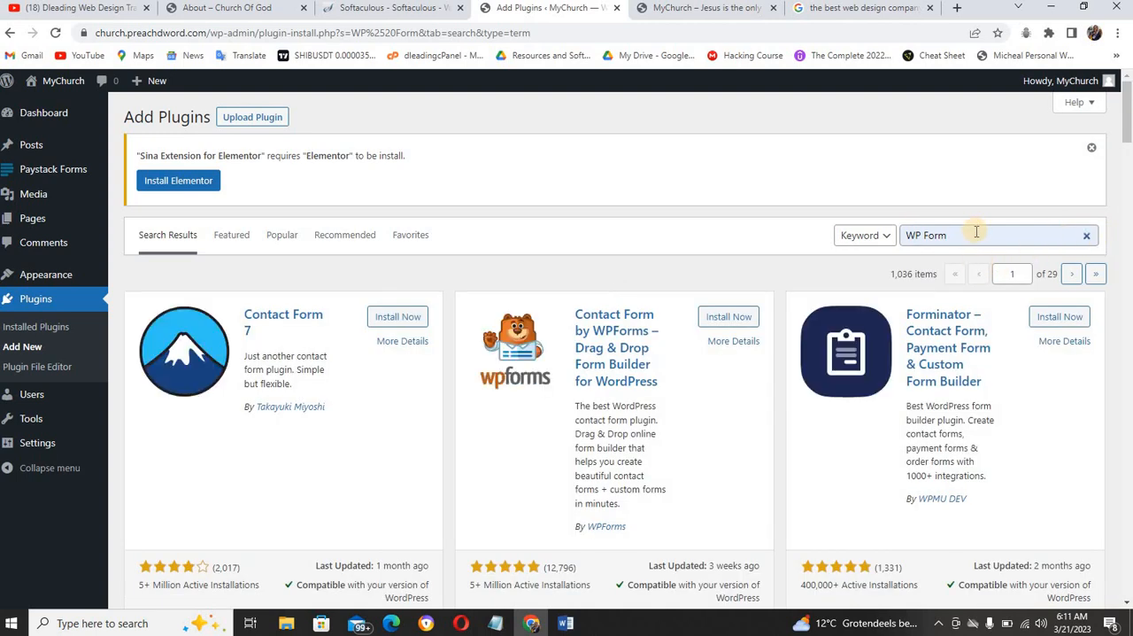
Replace the plugin directory search term with "elementor", correcting its spelling.
click(1014, 231)
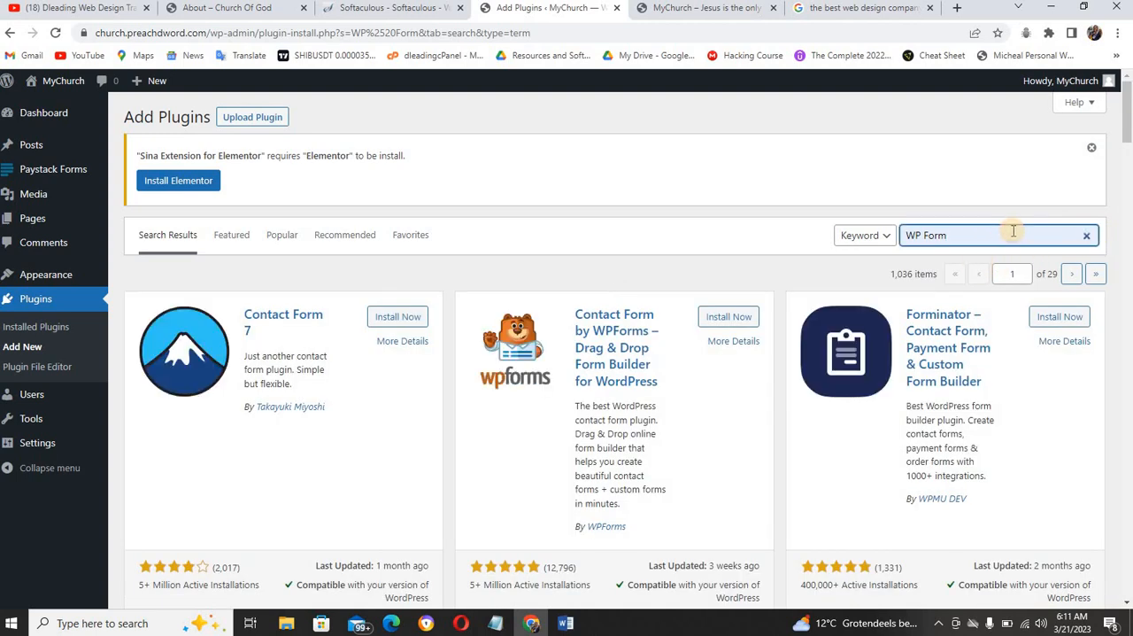
key(BackSpace)
key(BackSpace)
key(BackSpace)
key(BackSpace)
key(BackSpace)
key(BackSpace)
key(BackSpace)
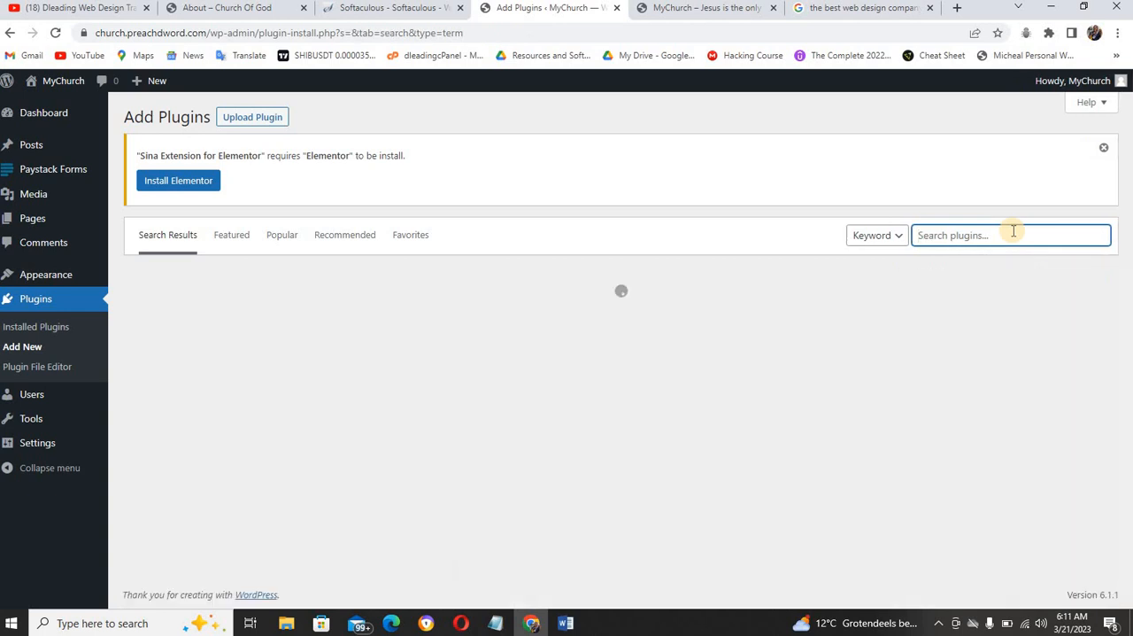
text(e)
click(1016, 273)
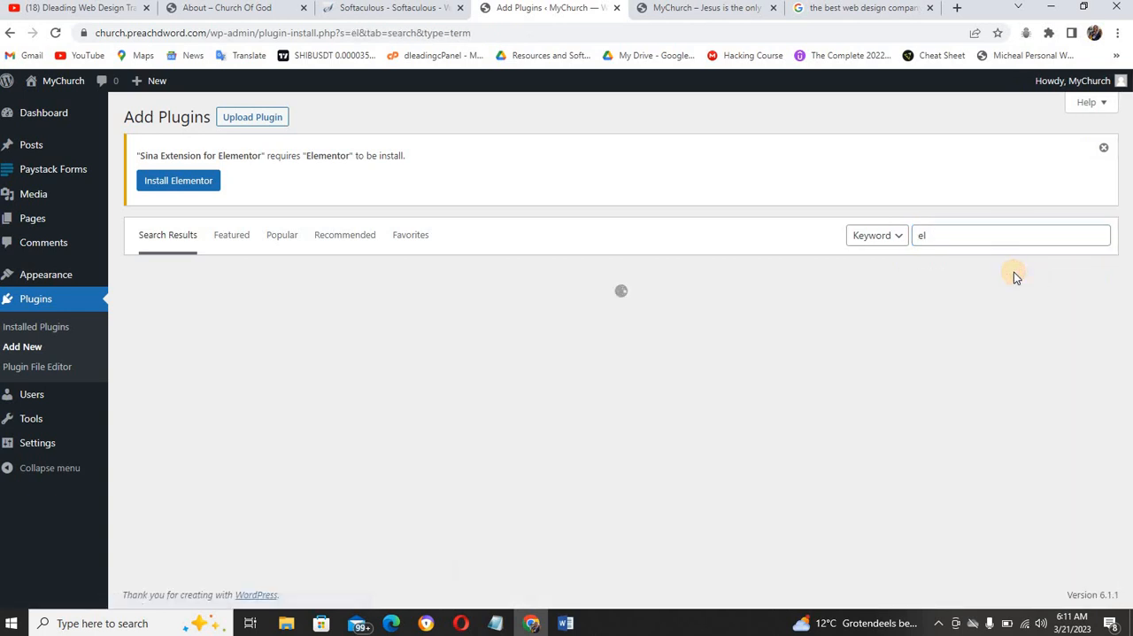
click(993, 237)
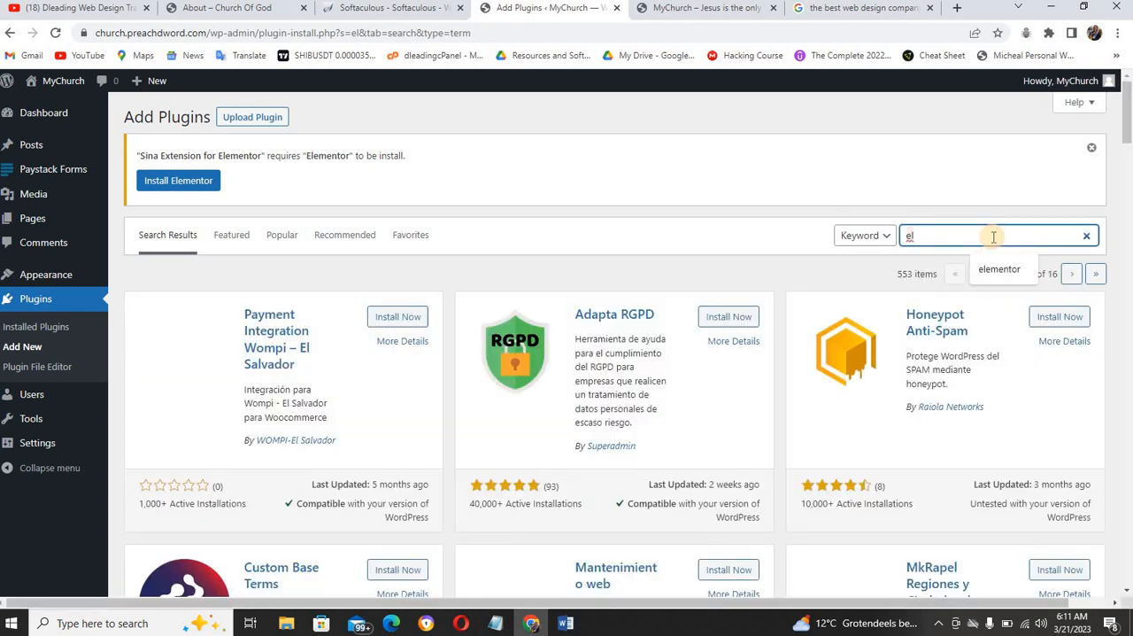
text(m)
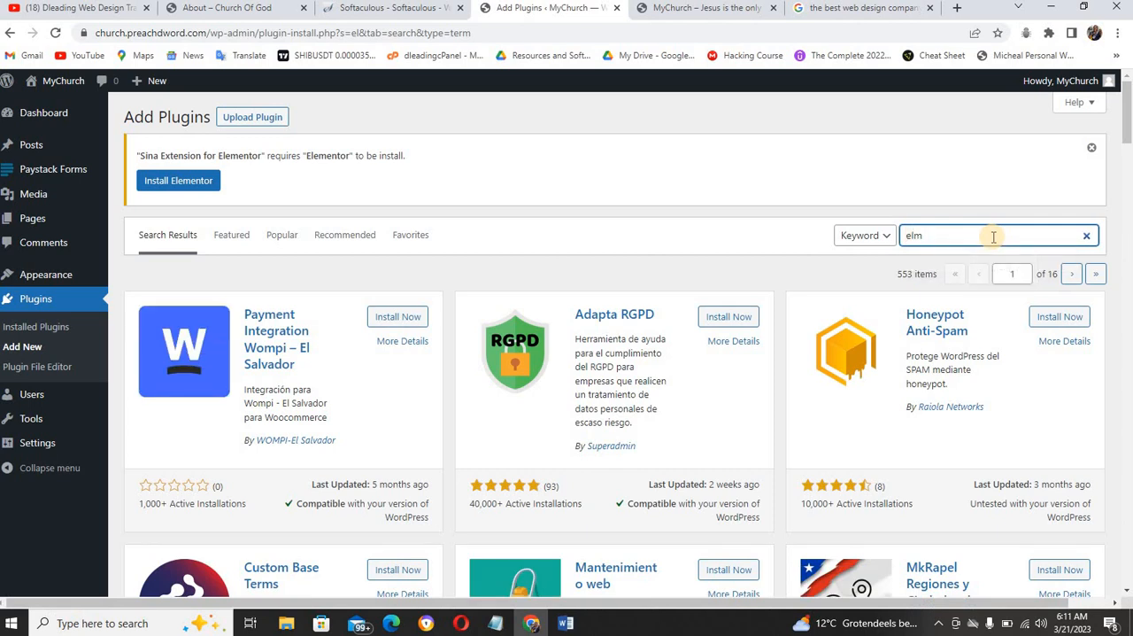
text(entor)
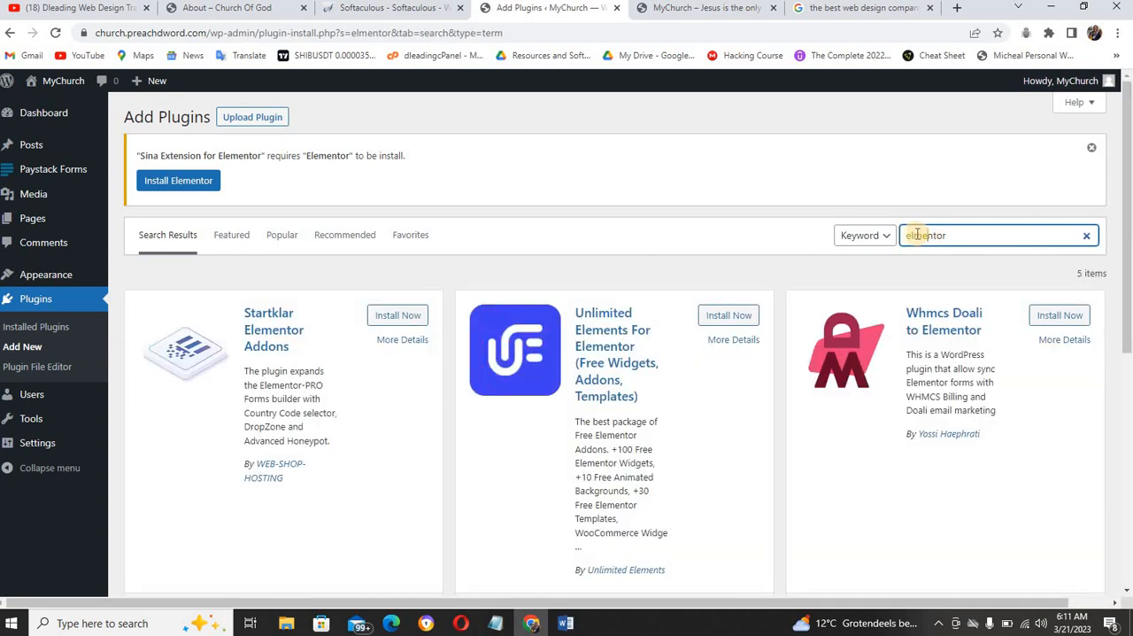
right_click(920, 234)
click(927, 329)
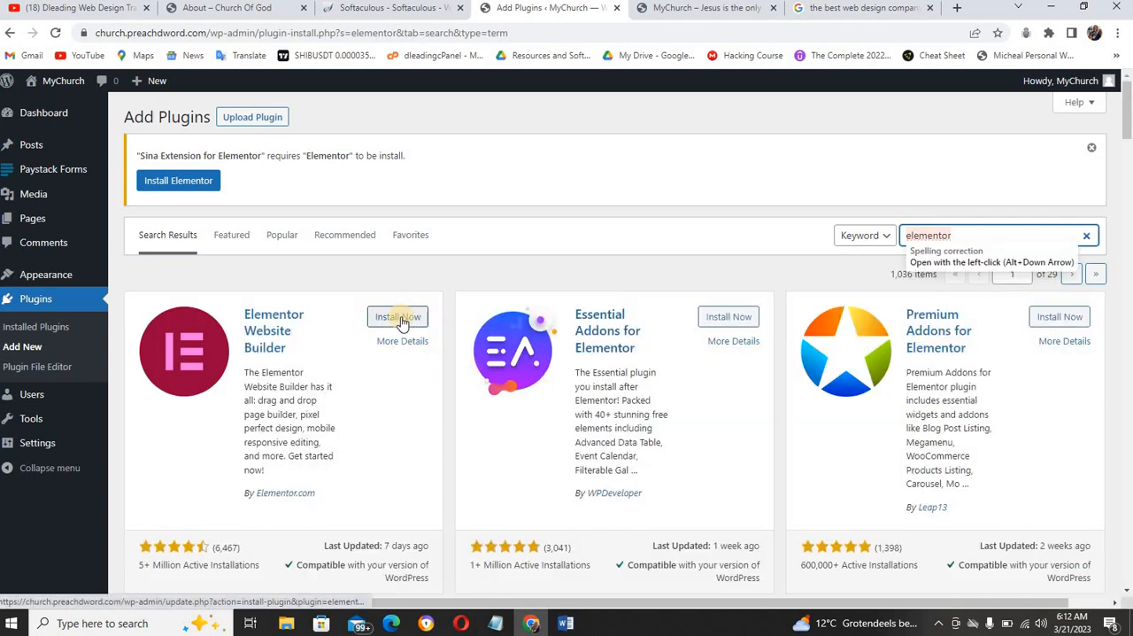
Install and activate the Elementor Website Builder plugin, and close its getting-started wizard without creating an account.
click(400, 321)
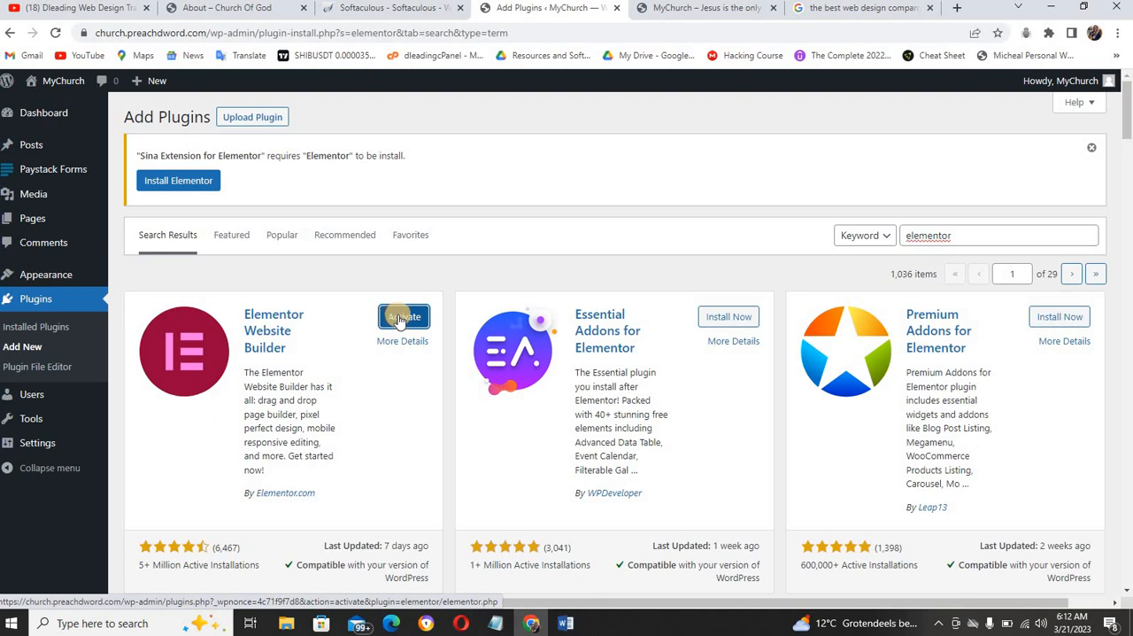
click(399, 321)
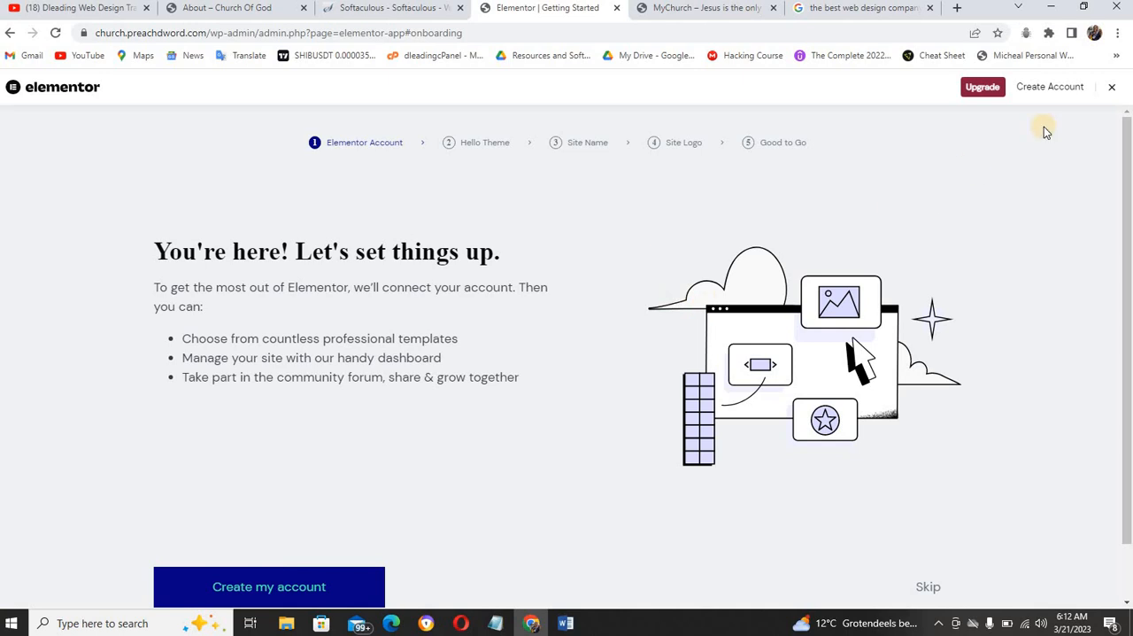
click(1112, 88)
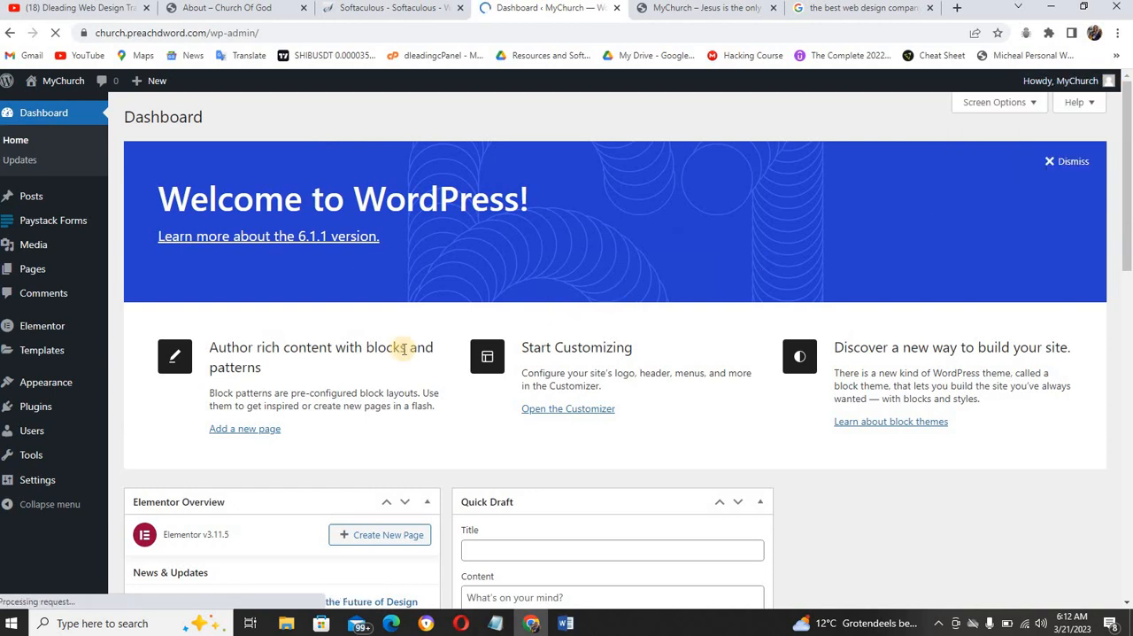
Enable Sina Templates in the Sina Extension plugin's settings and save the changes.
mouse_move(36, 410)
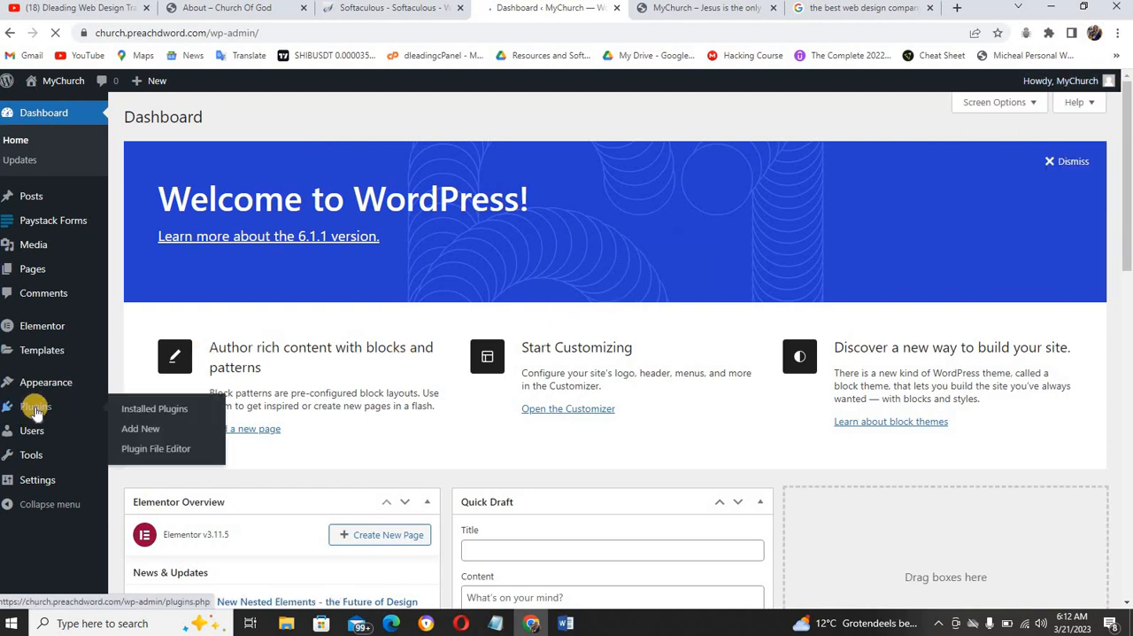
click(145, 411)
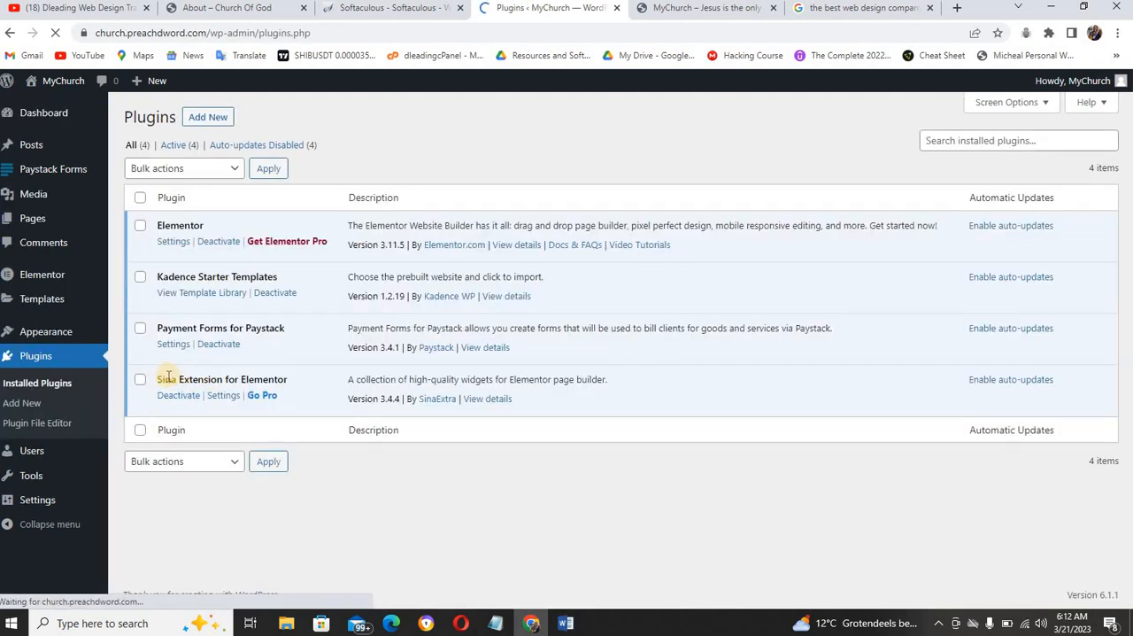
click(217, 397)
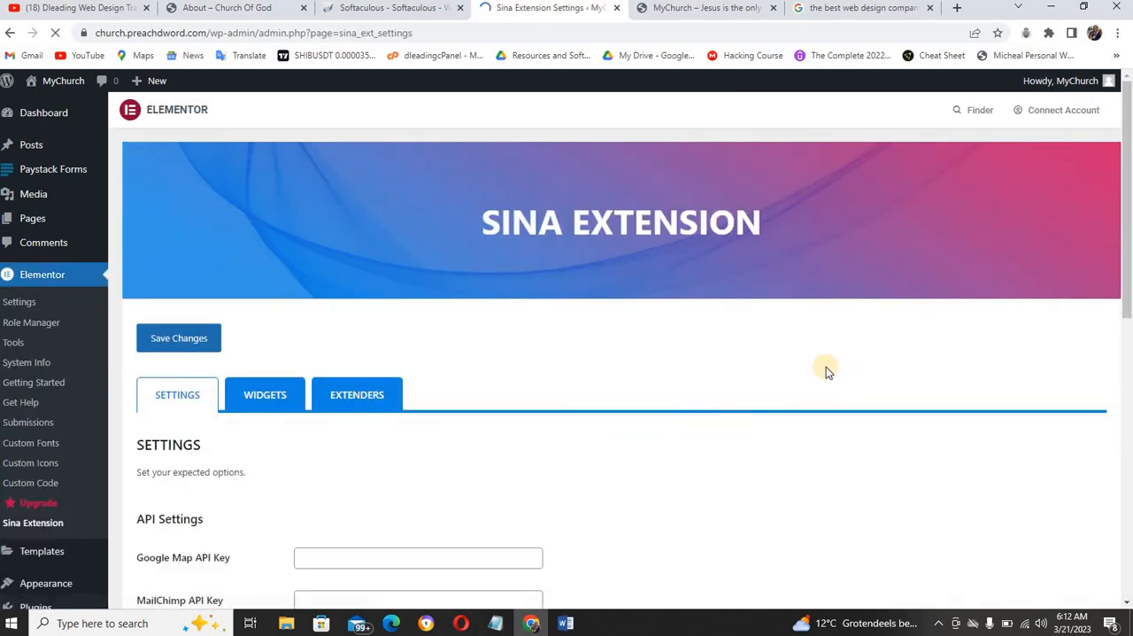
drag(1128, 284, 1128, 508)
drag(1131, 326, 1130, 500)
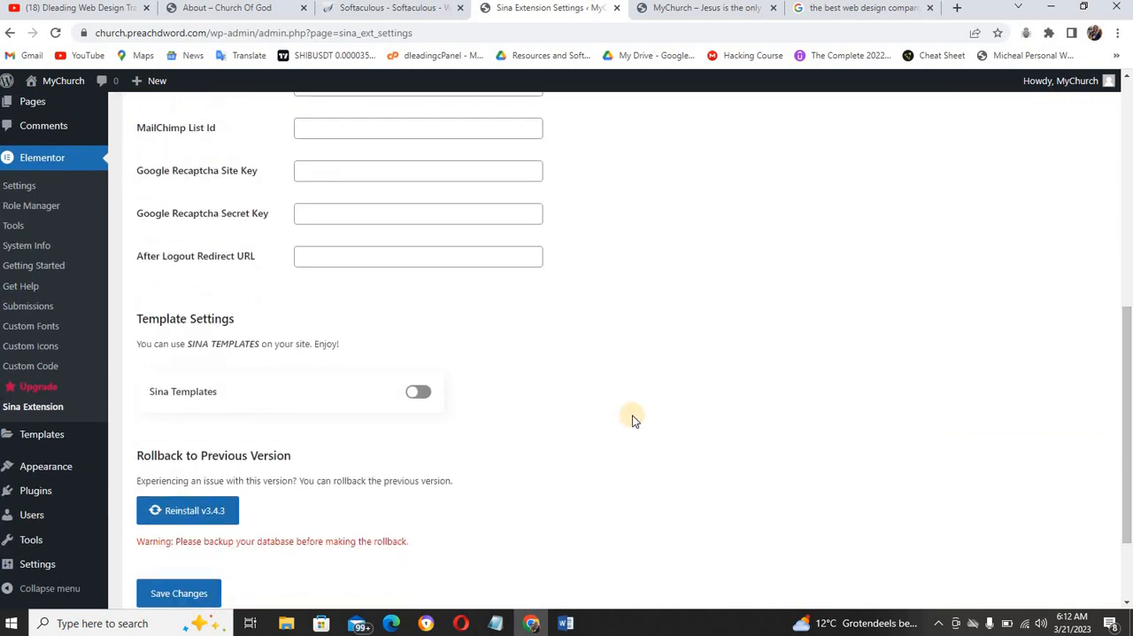
click(420, 394)
click(184, 593)
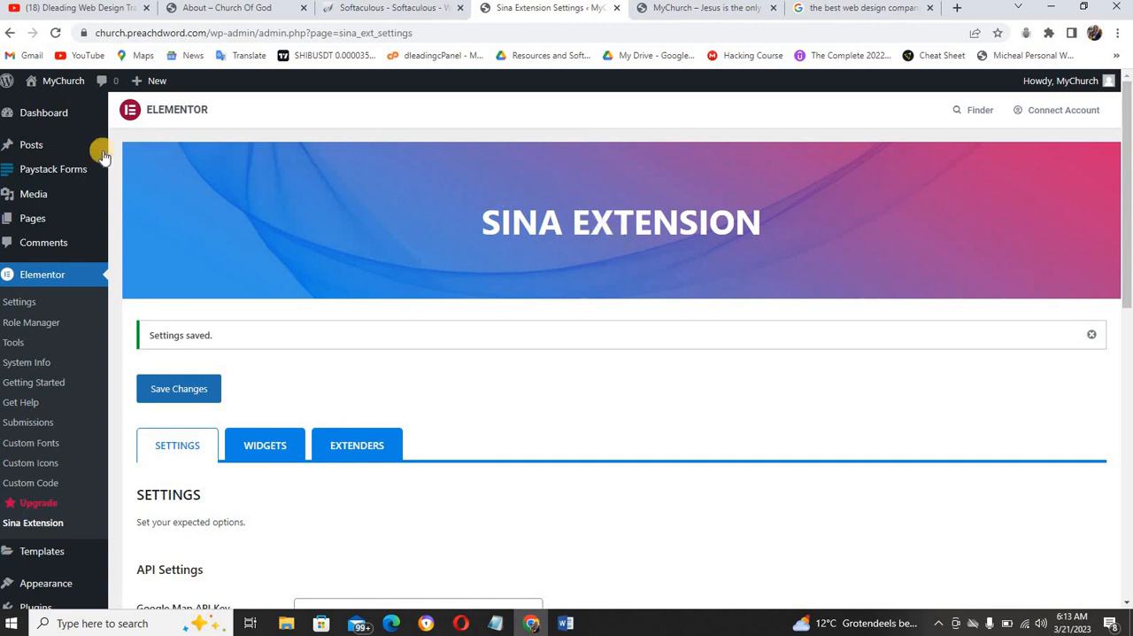
Look at the About page of the reference Church of God website and return to the MyChurch administration.
mouse_move(53, 117)
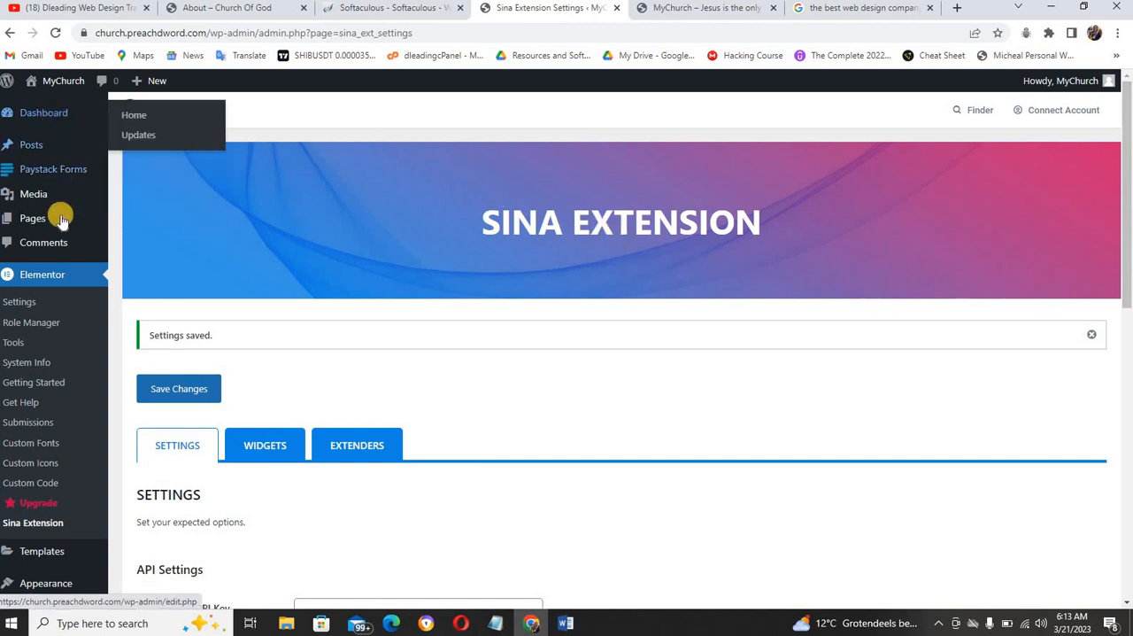
mouse_move(53, 221)
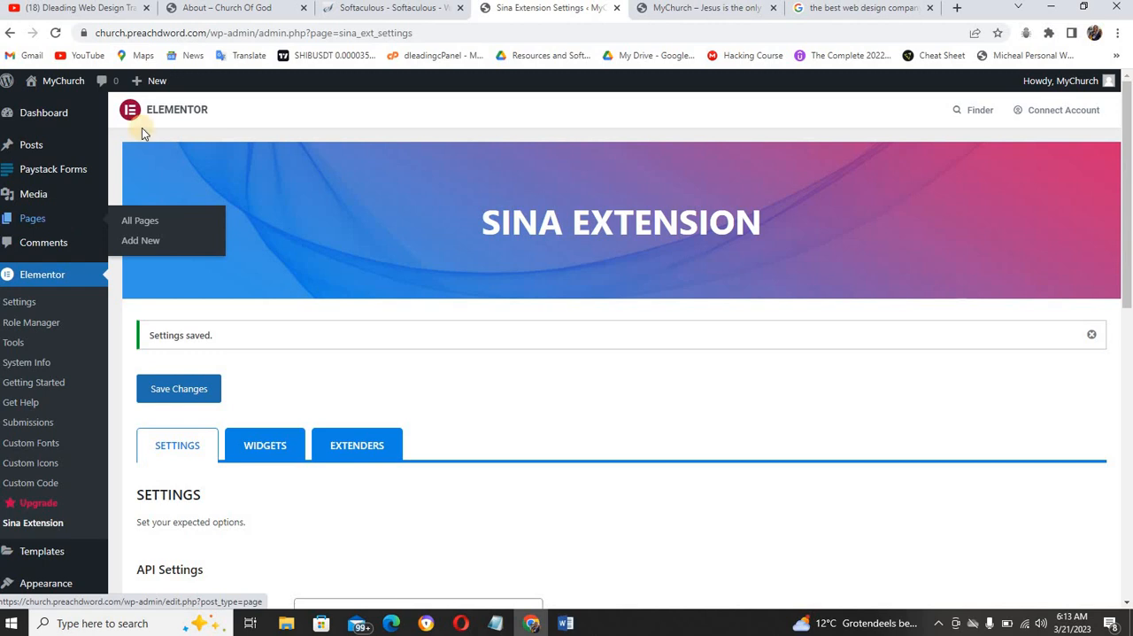
click(260, 9)
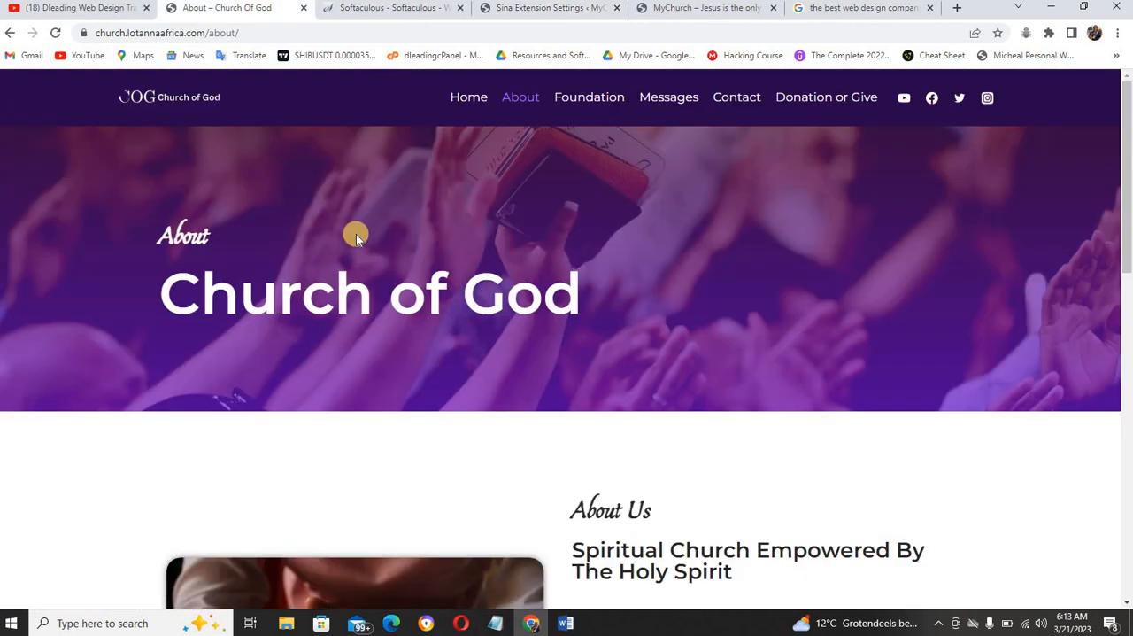
click(558, 8)
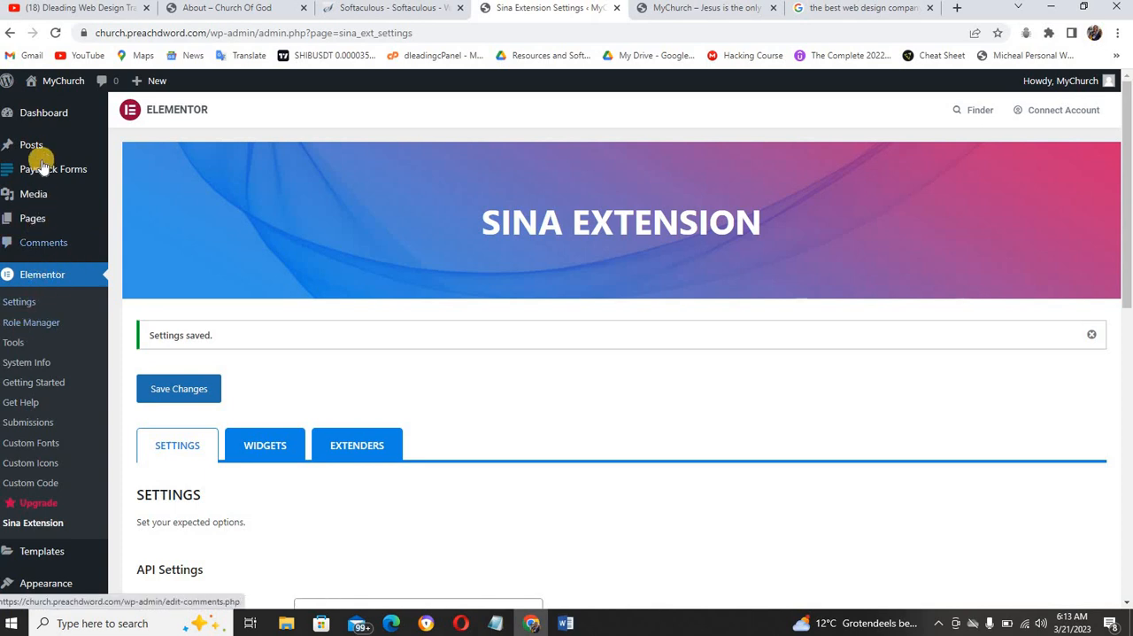
mouse_move(38, 141)
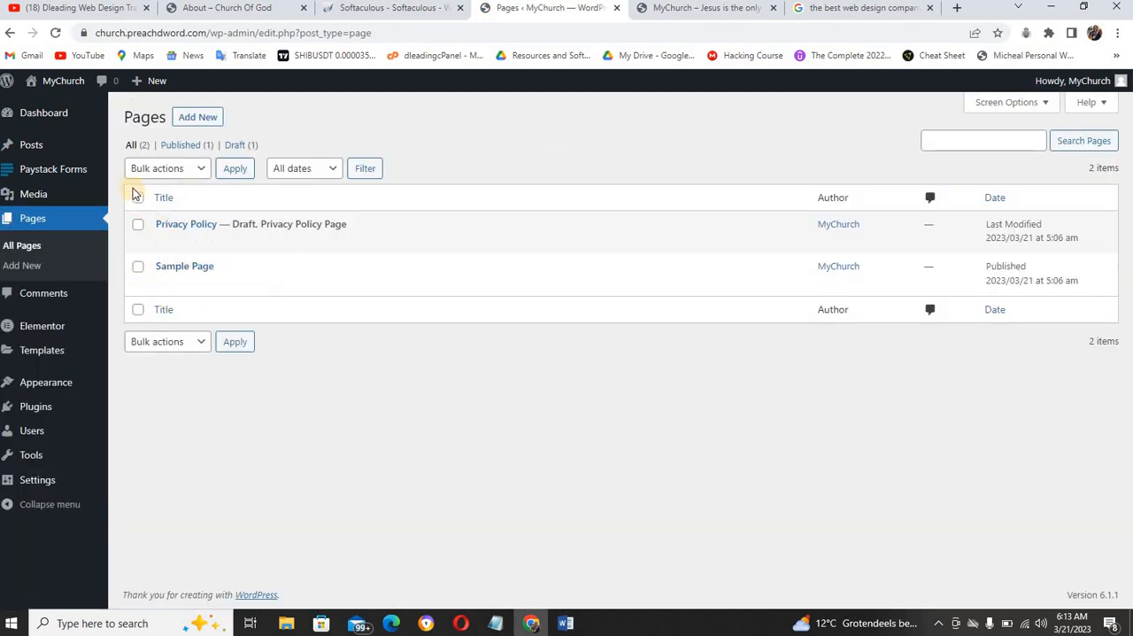
Move the selected Privacy Policy and Sample Page entries to the Trash with a bulk action.
click(191, 172)
click(183, 215)
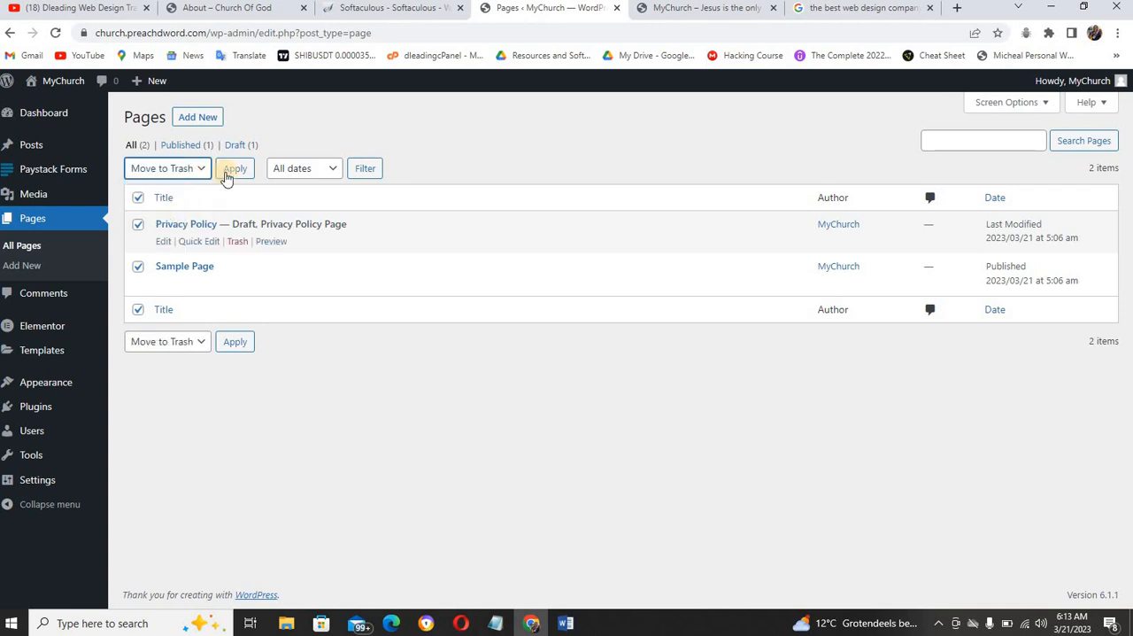
click(235, 168)
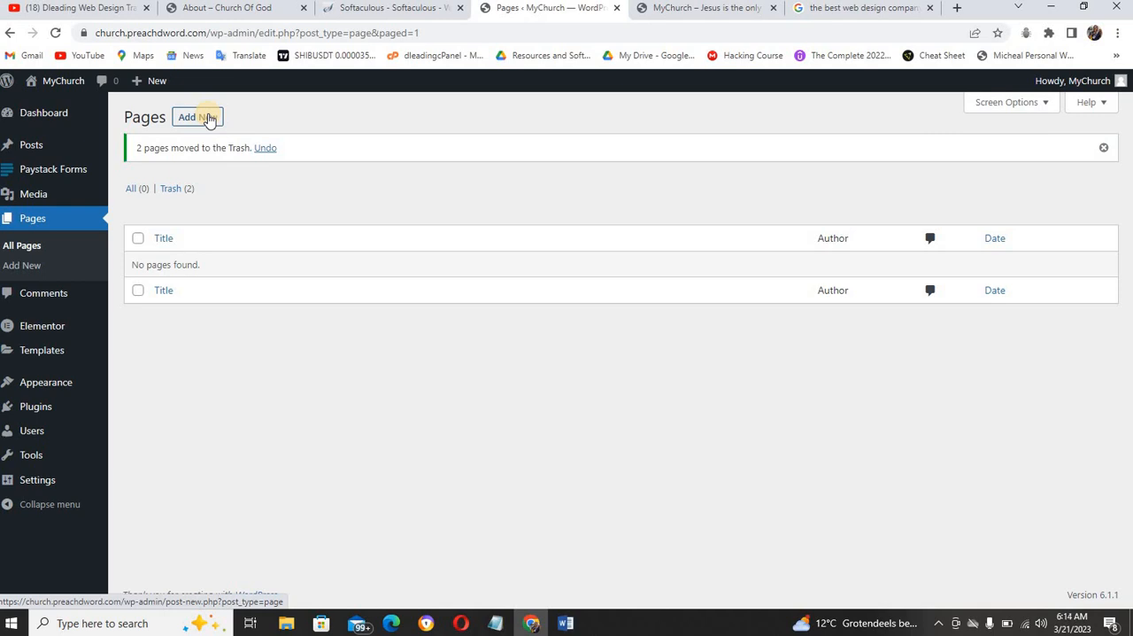
Open six new-page editors from the Pages list, each in its own browser tab.
right_click(210, 118)
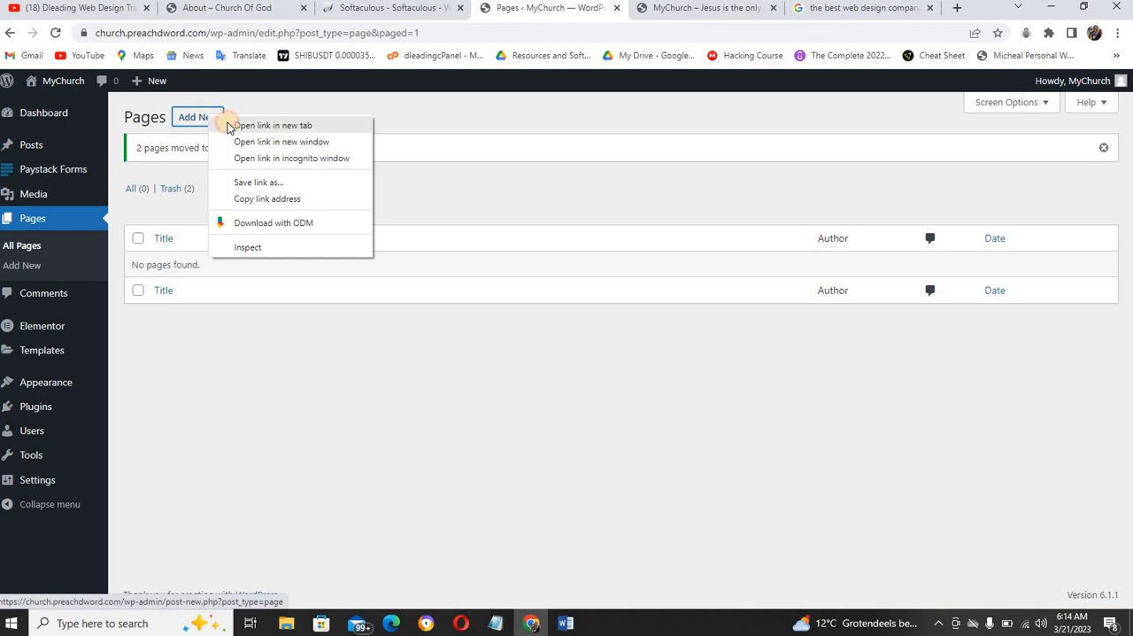
click(228, 126)
right_click(212, 123)
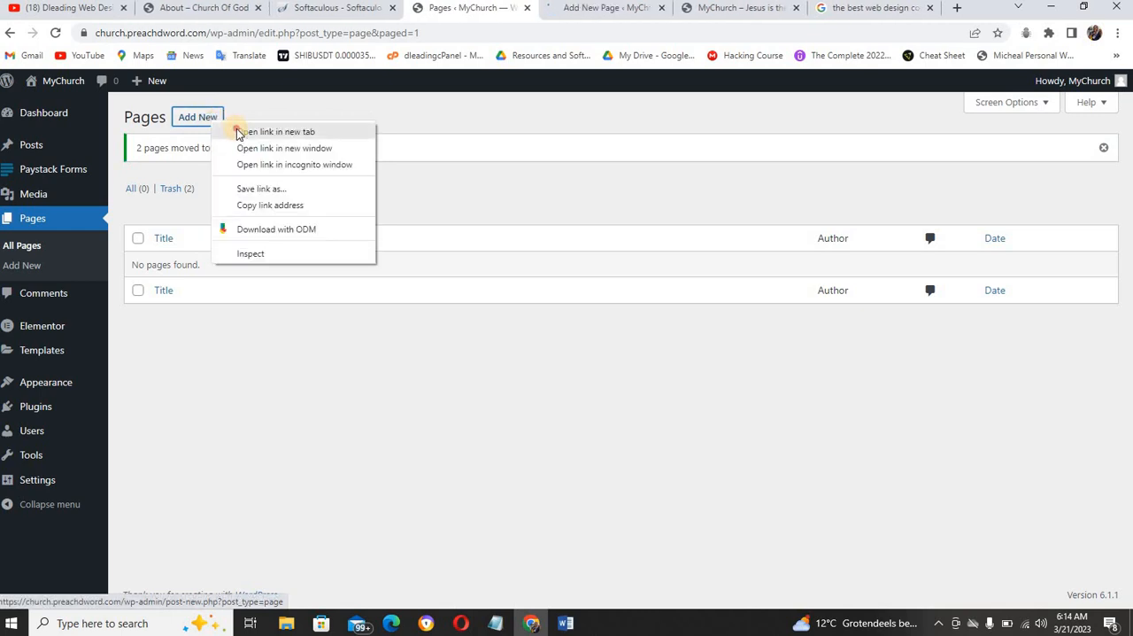
click(237, 133)
right_click(215, 121)
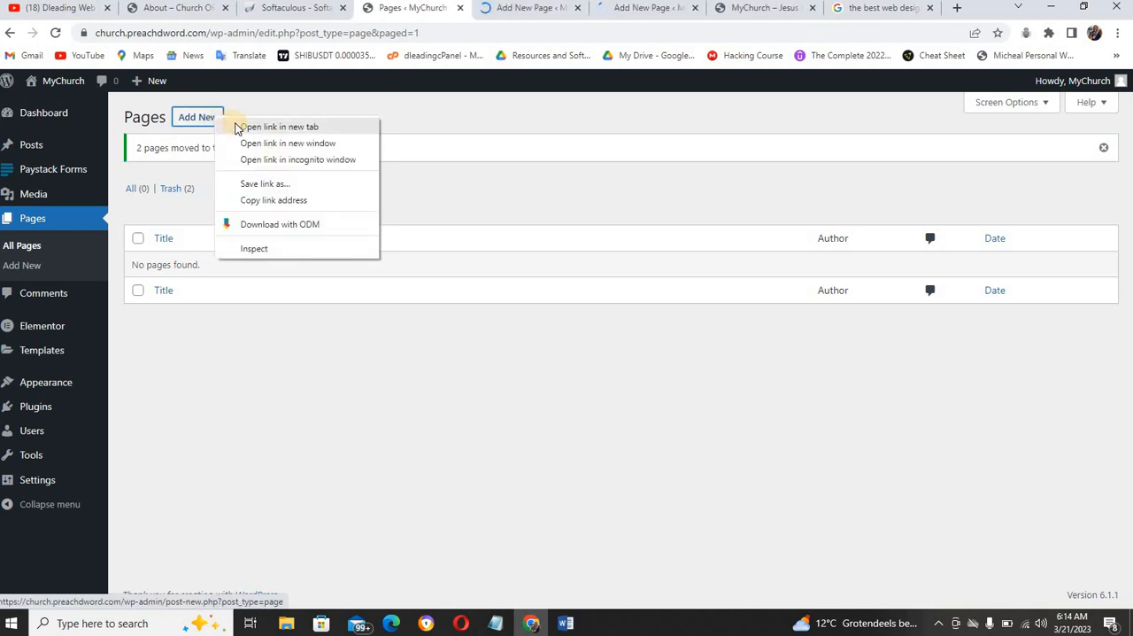
click(237, 129)
right_click(216, 119)
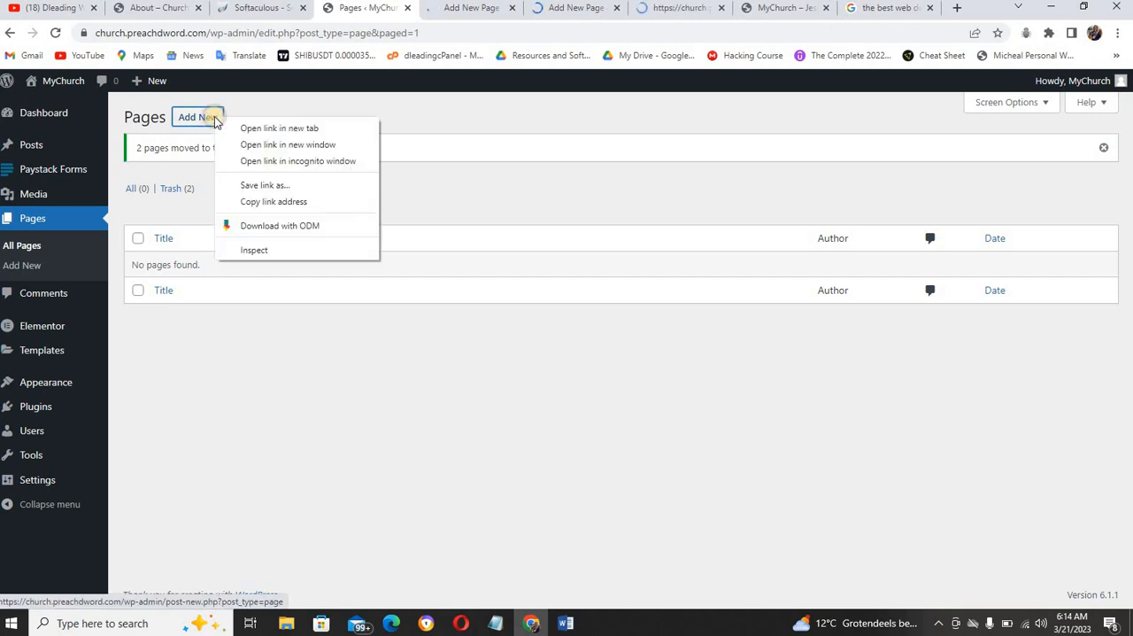
click(237, 130)
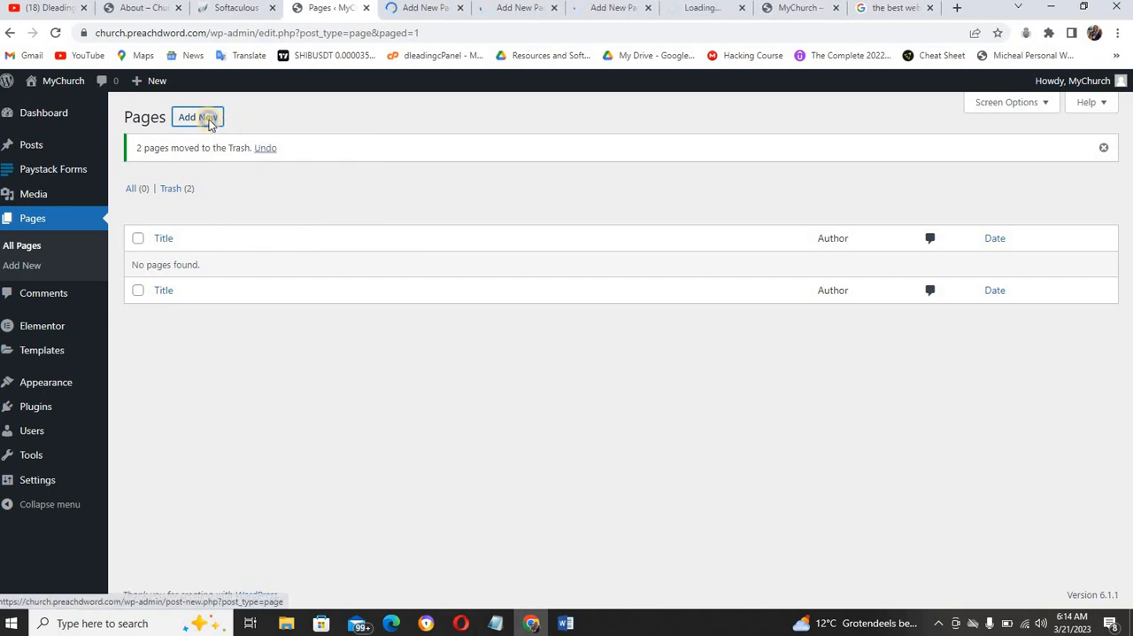
right_click(210, 121)
click(232, 131)
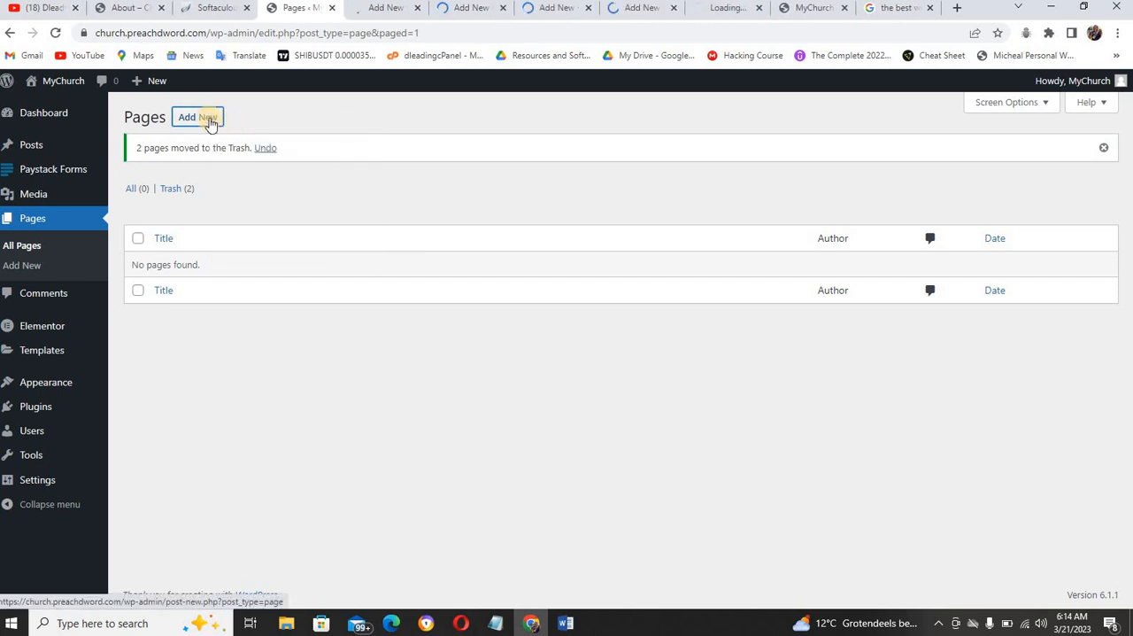
right_click(212, 121)
click(241, 131)
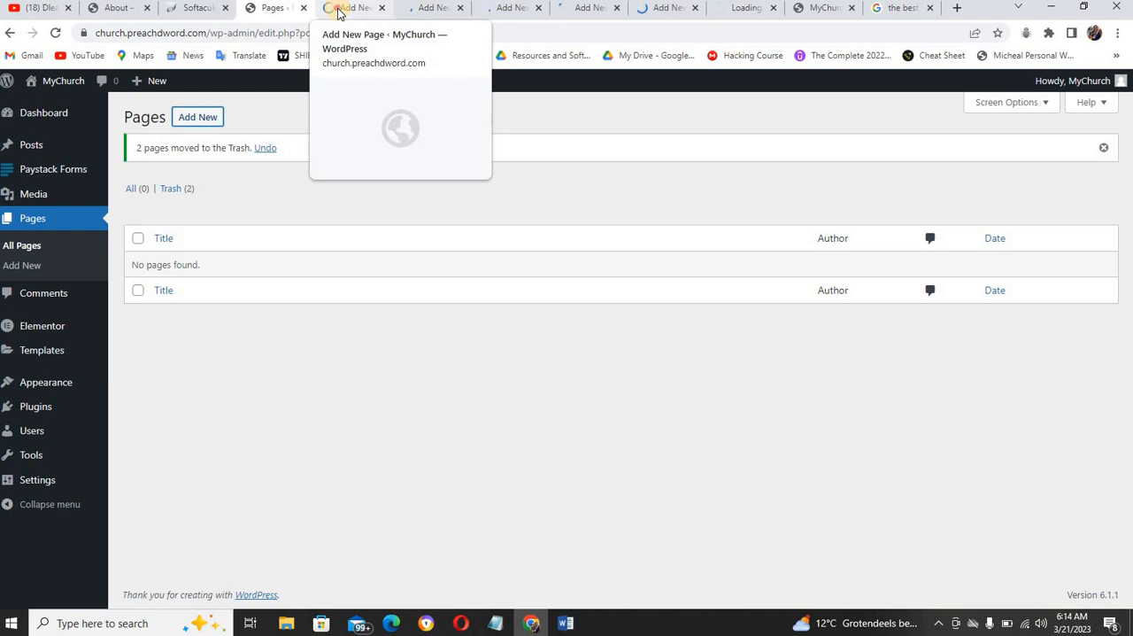
Look up the first entry in the Word page list, dismiss the block editor's welcome guide and title the first new page "Home".
click(337, 13)
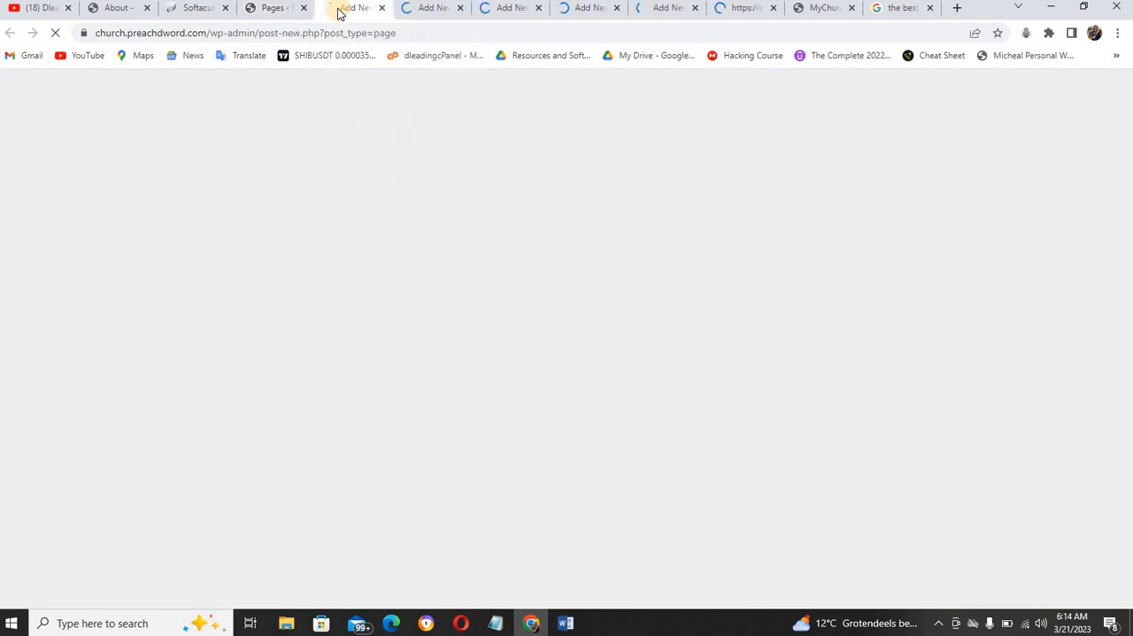
click(561, 627)
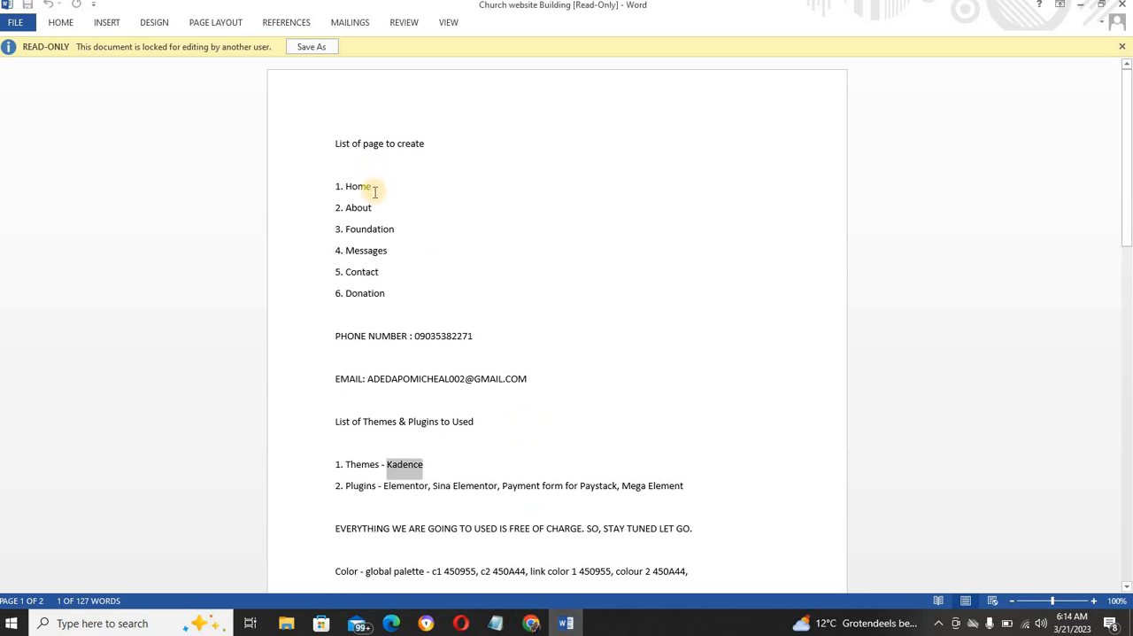
click(358, 187)
drag(357, 187, 352, 187)
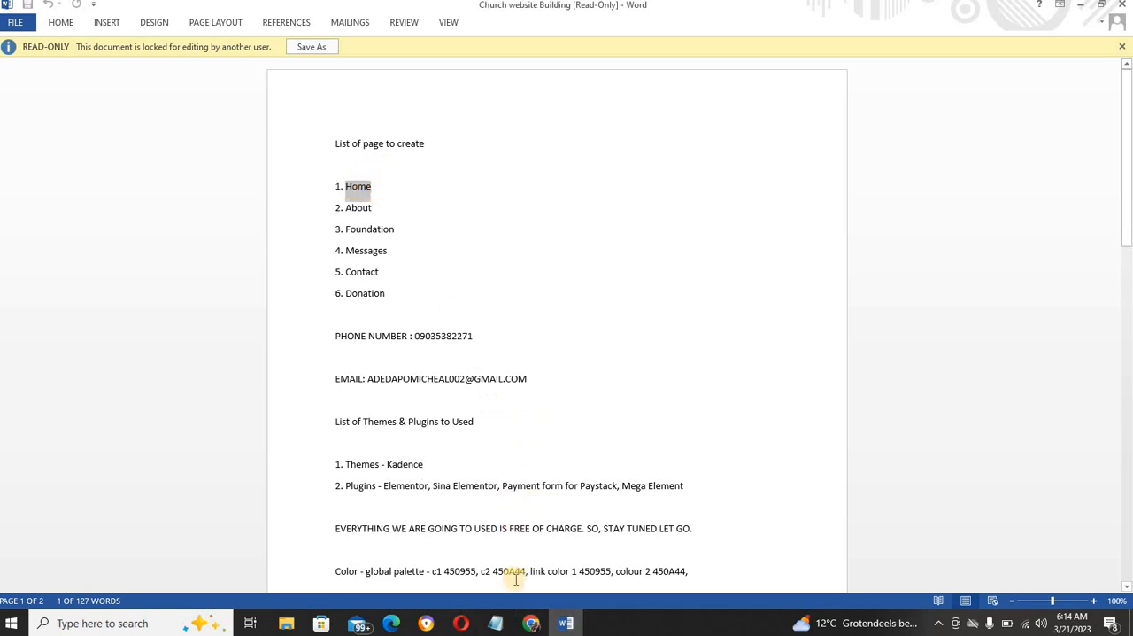
click(526, 625)
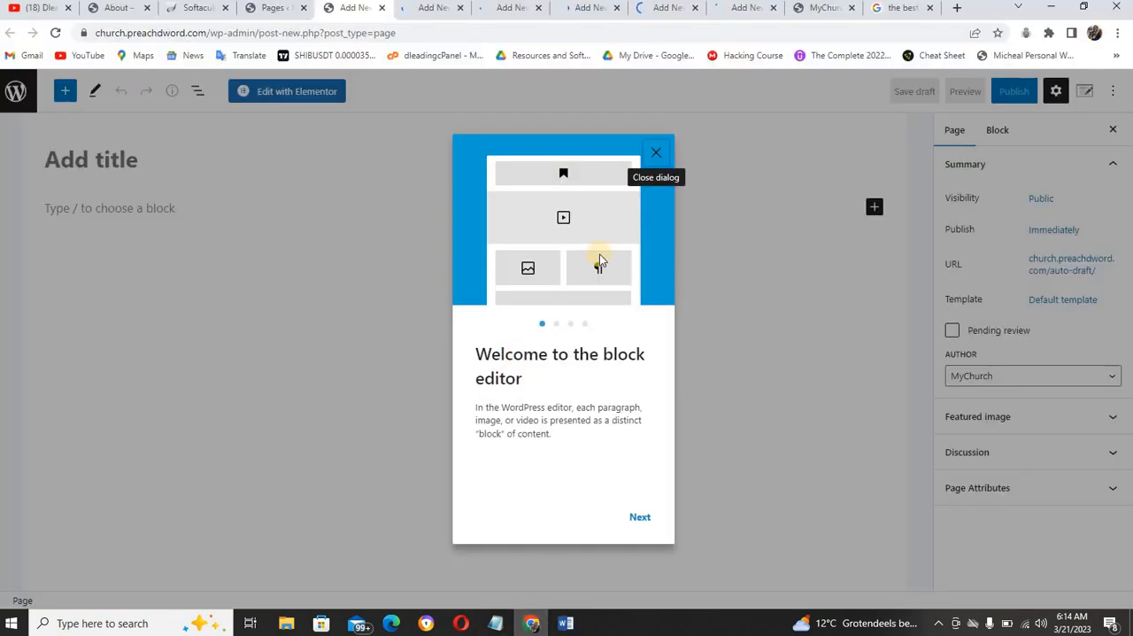
click(652, 157)
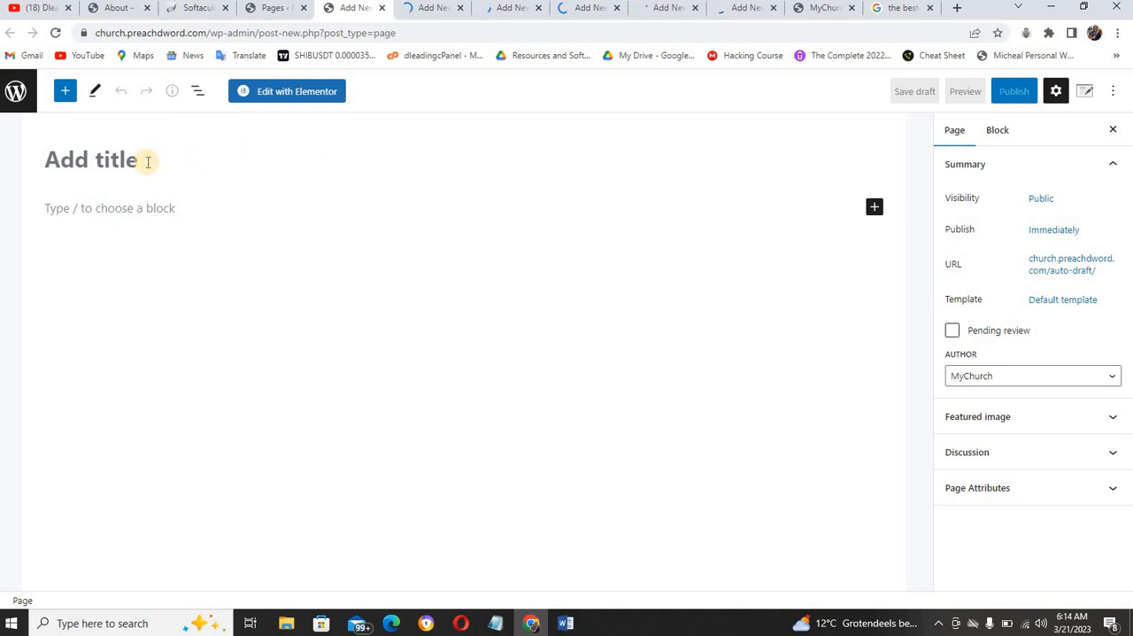
click(94, 160)
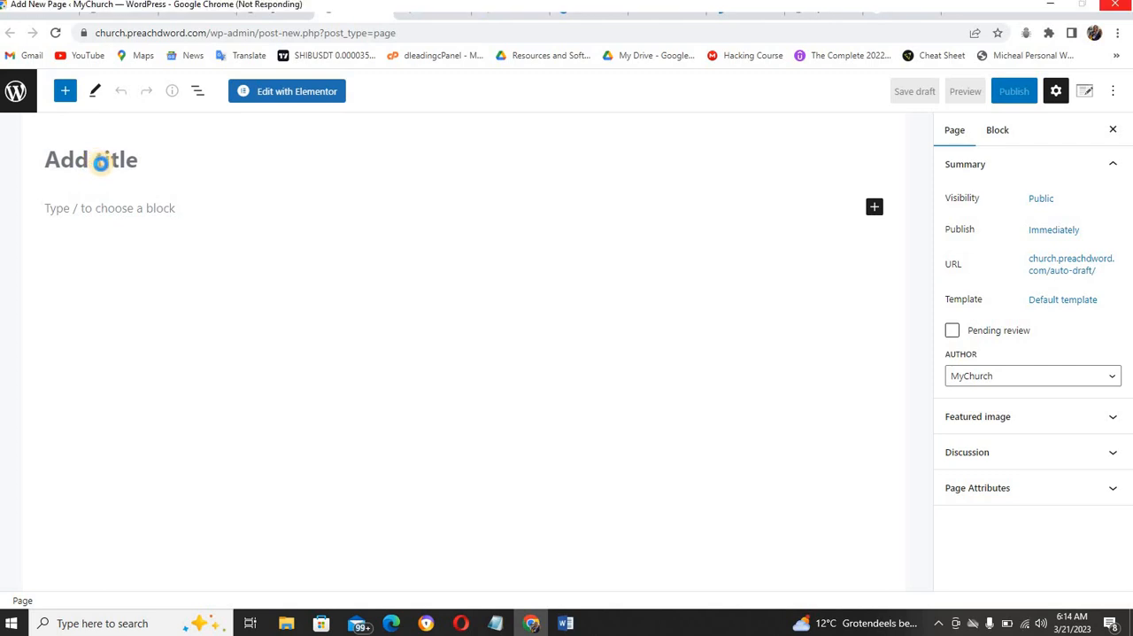
text(Home)
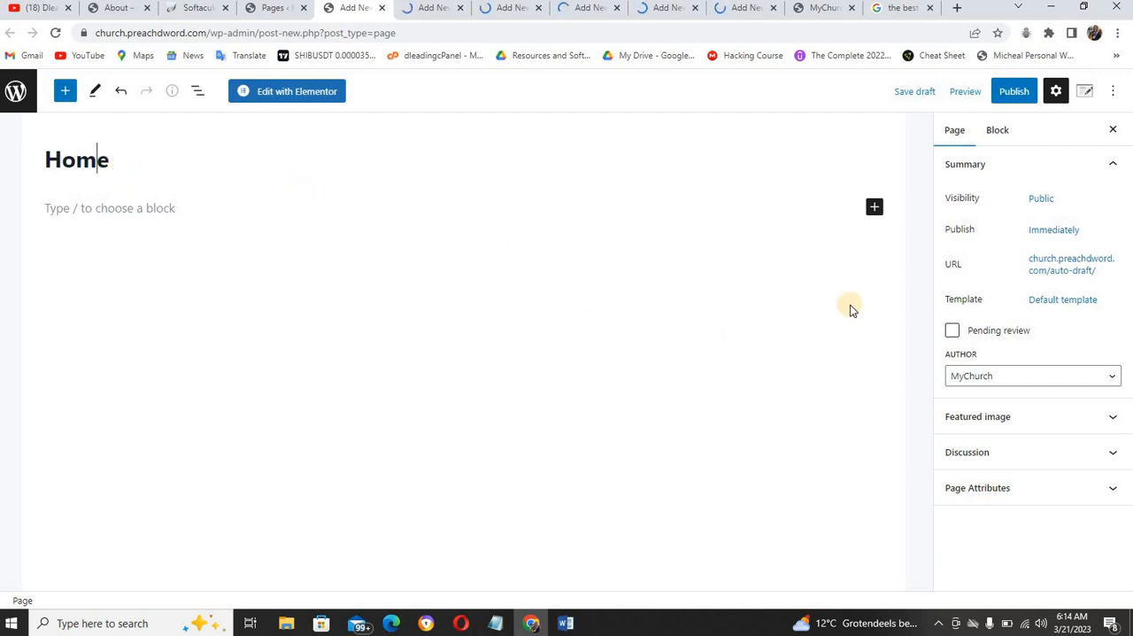
Set the Home page's template to Elementor Full Width, publish the page and close its browser tab.
click(1034, 299)
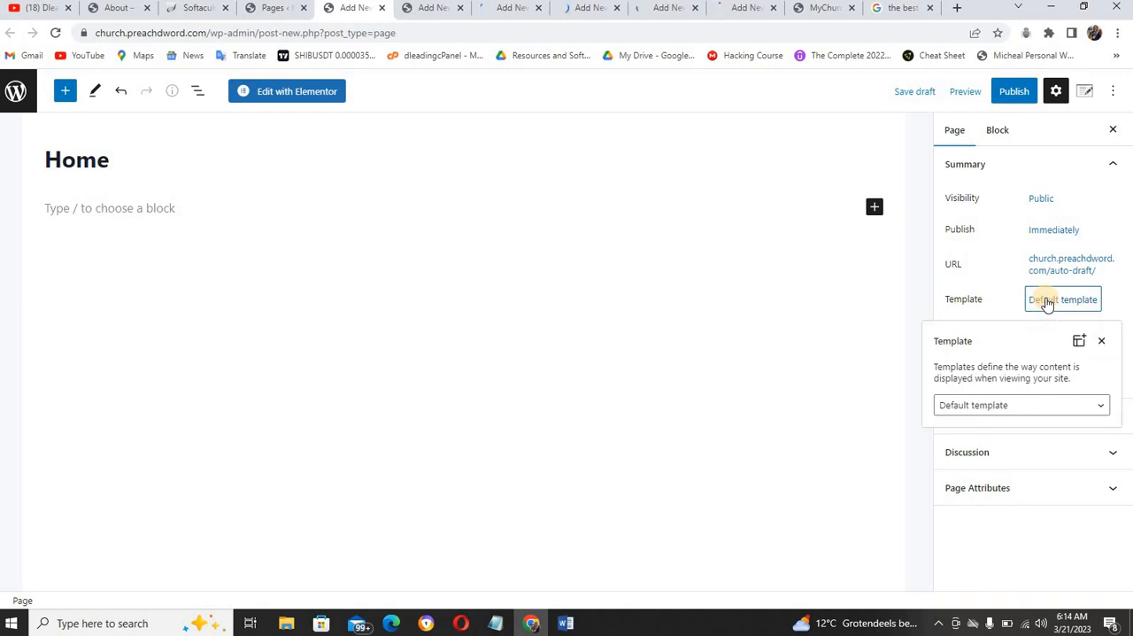
click(1003, 404)
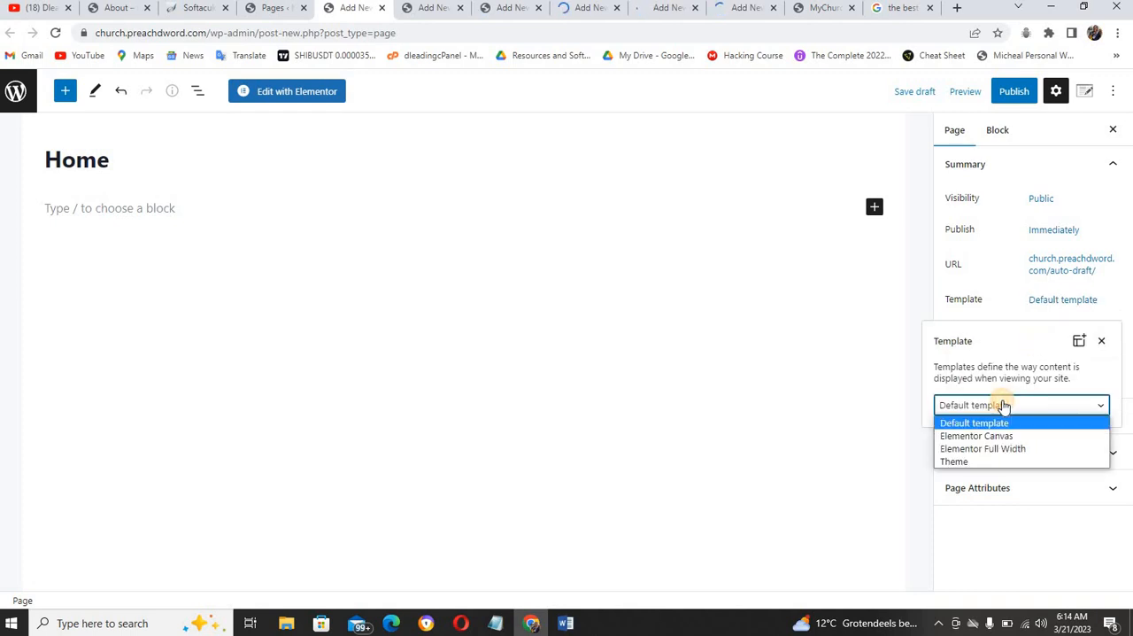
click(993, 449)
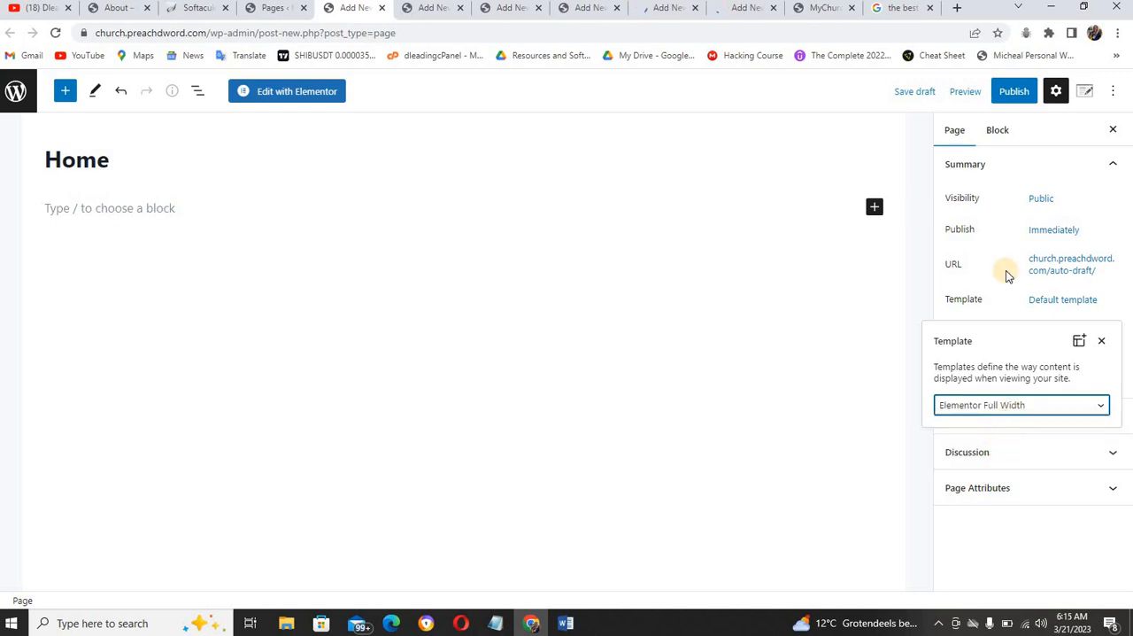
click(1010, 91)
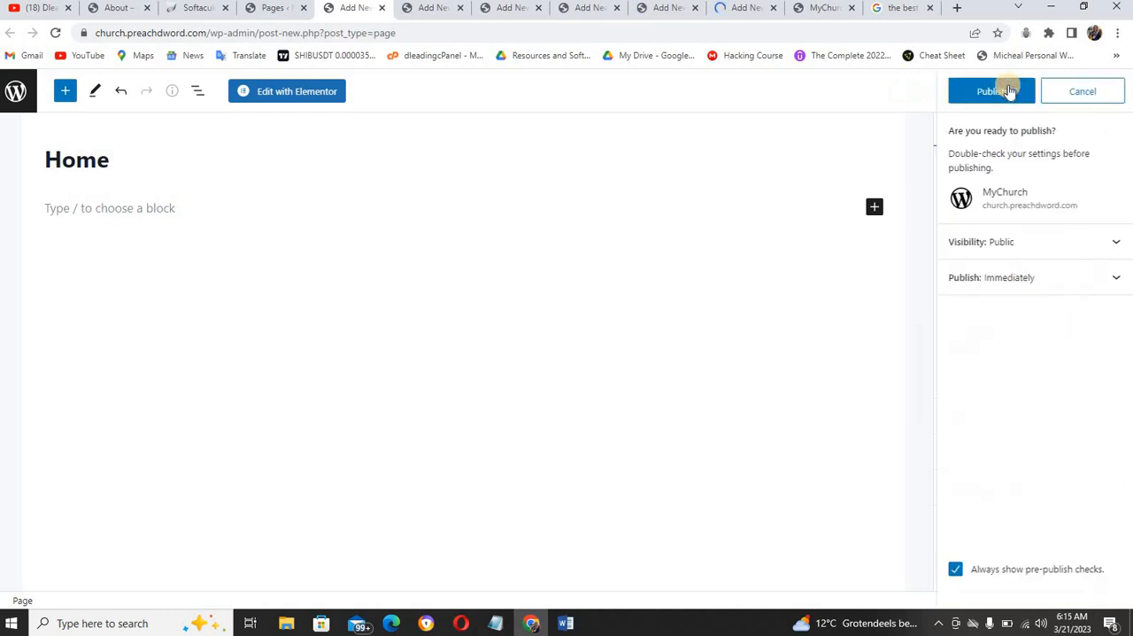
click(1009, 91)
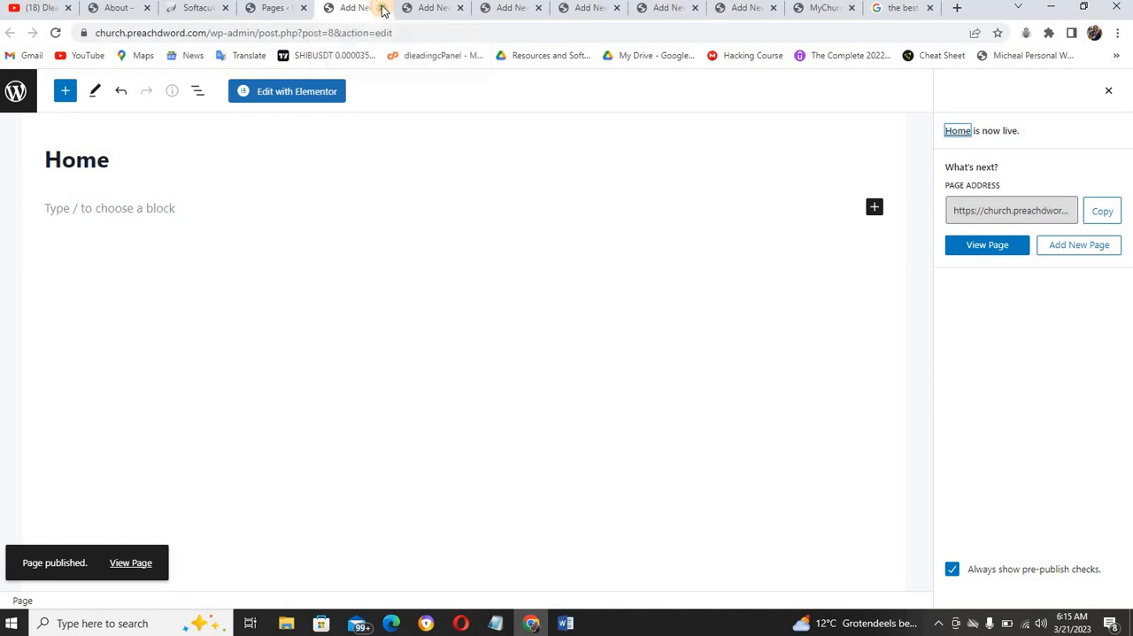
click(382, 8)
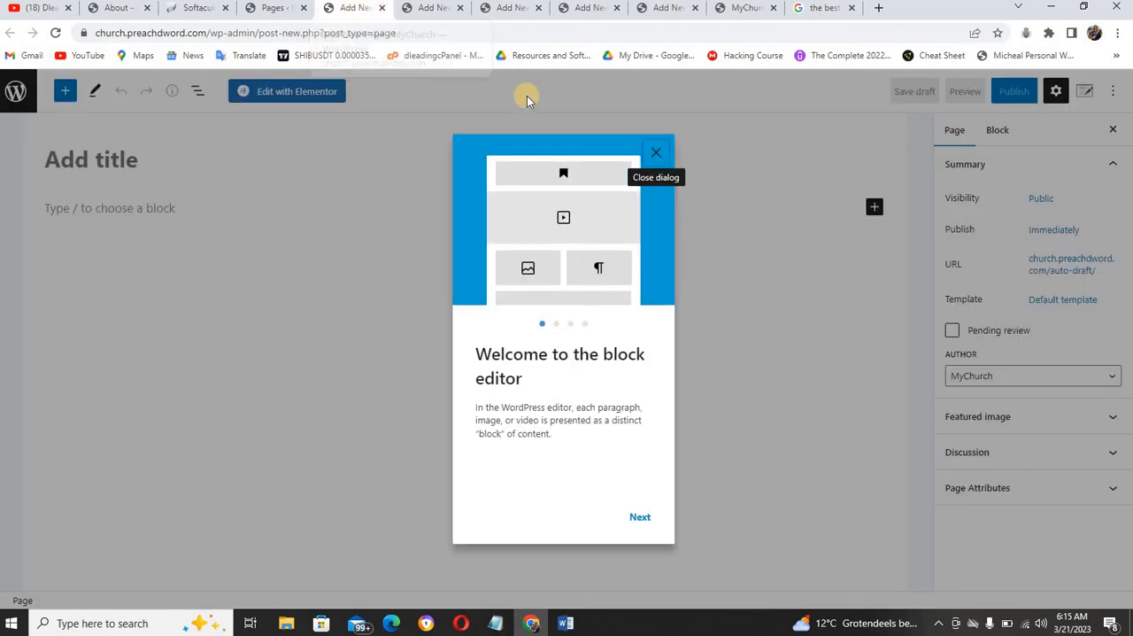
Dismiss the welcome guide in the second new-page editor and title the page "About".
click(656, 151)
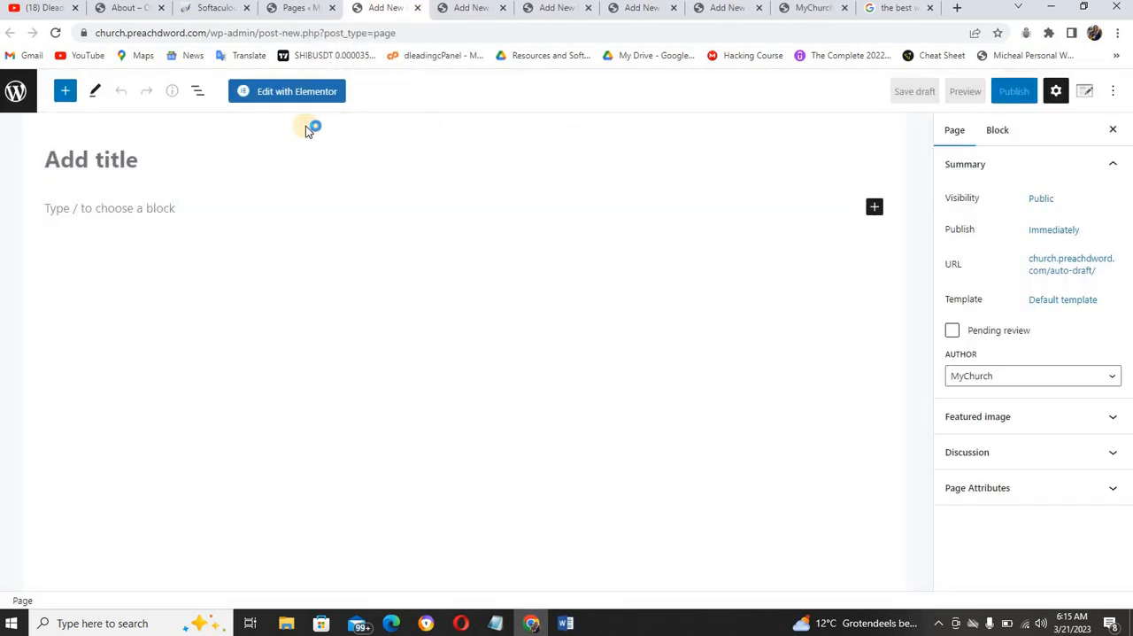
click(210, 162)
text(About)
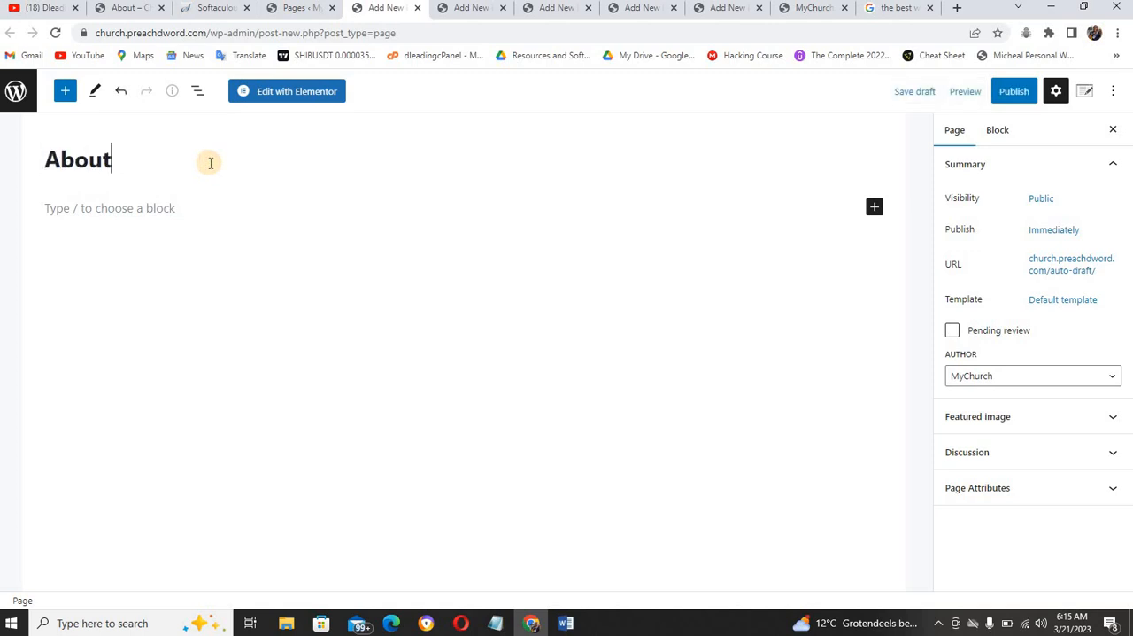
Set the About page's template to Elementor Full Width, publish the page and close its browser tab.
click(1048, 301)
click(967, 405)
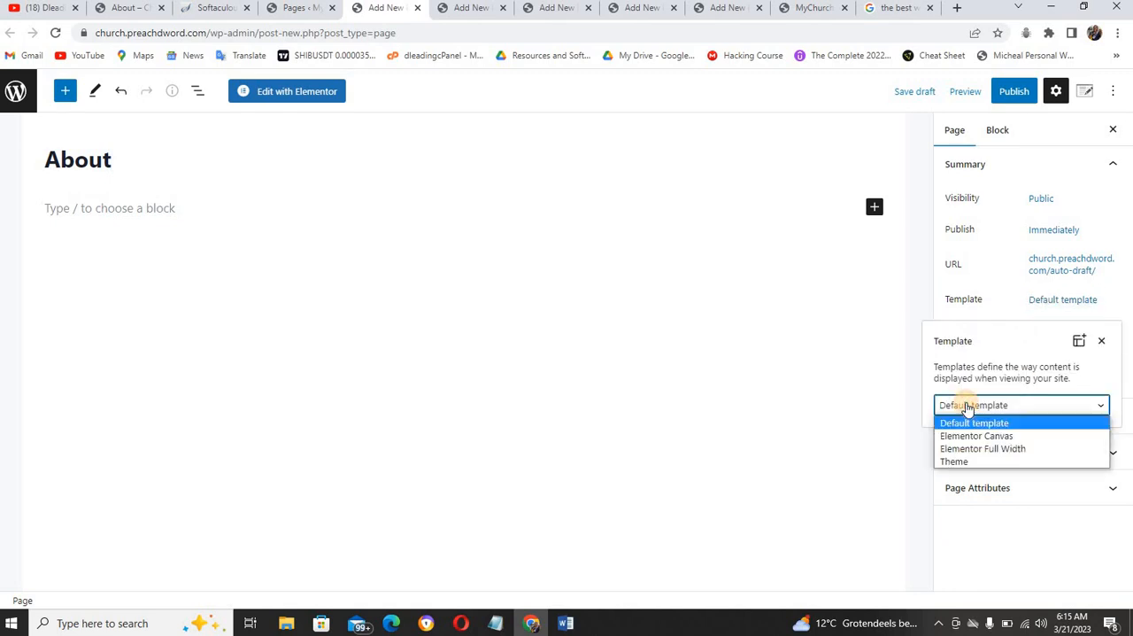
click(966, 448)
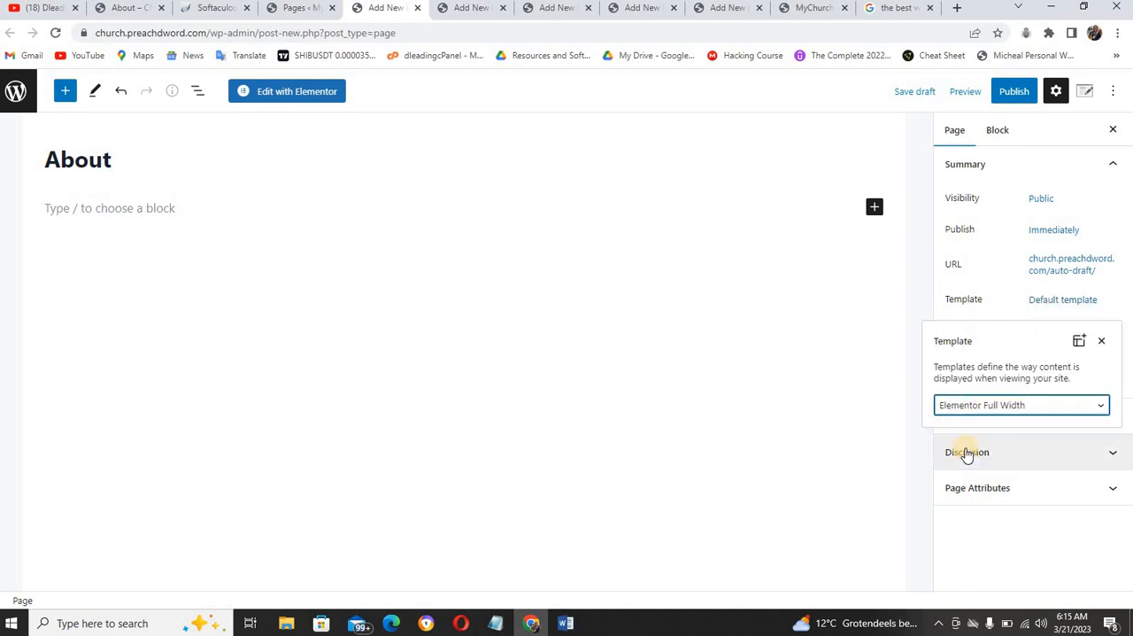
click(1012, 93)
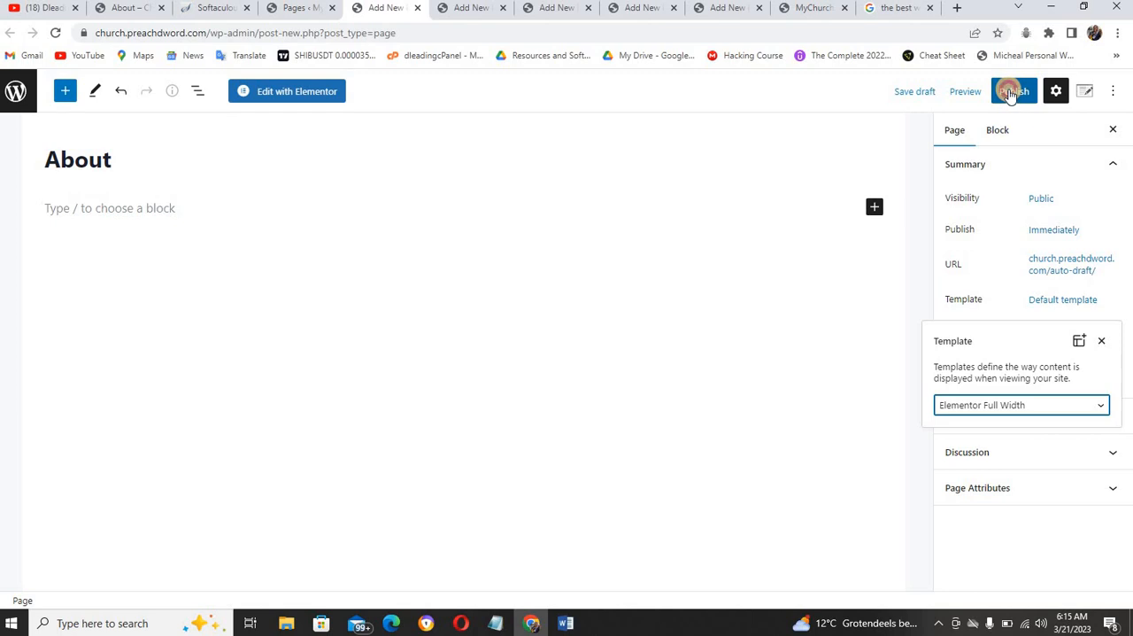
click(1011, 92)
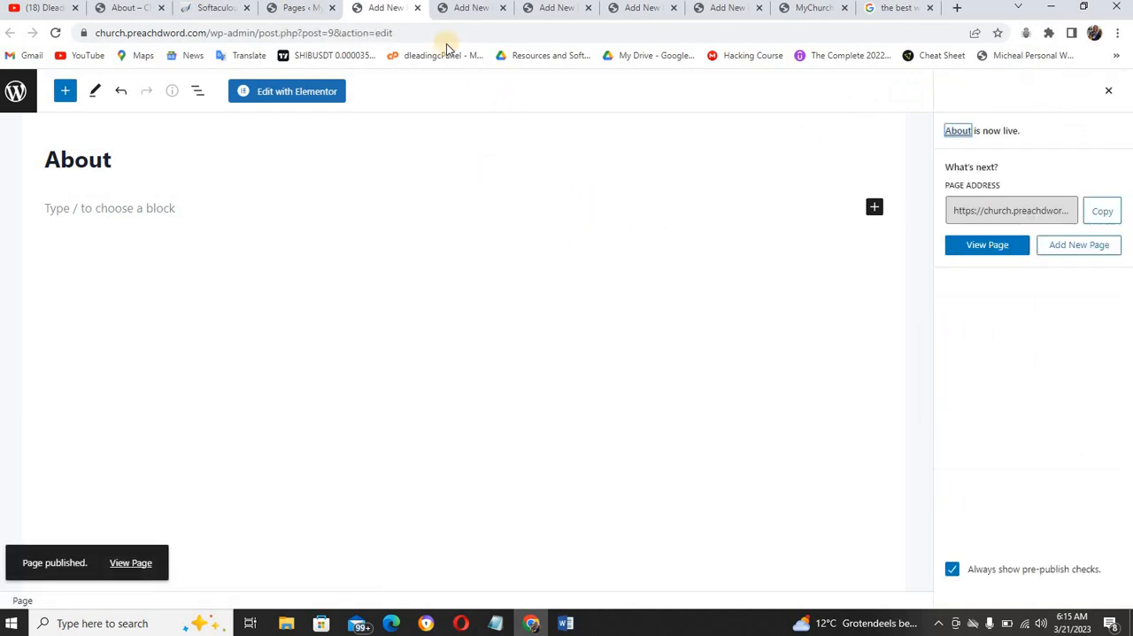
click(418, 11)
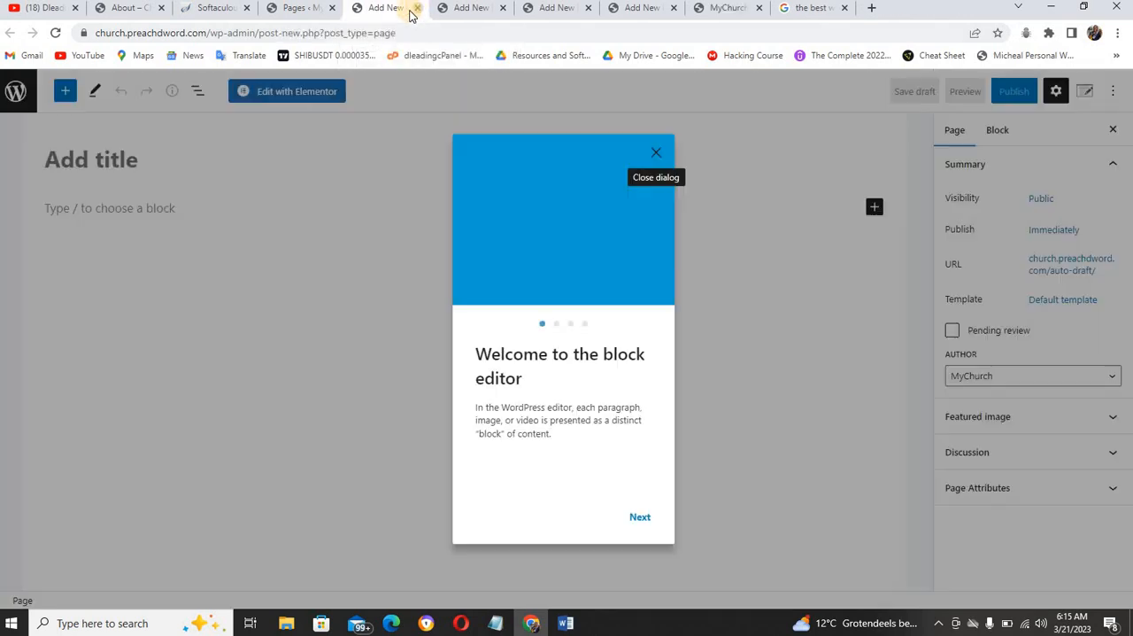
Dismiss the welcome guide in the third new-page editor and title the page "Contact" with a capital C.
click(659, 152)
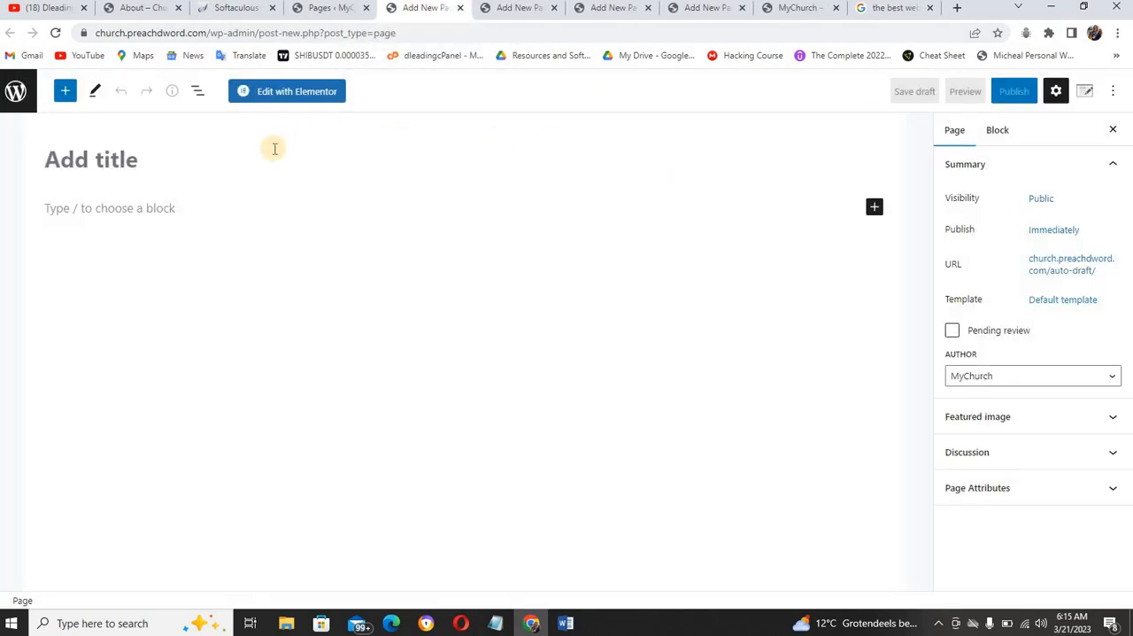
text(co)
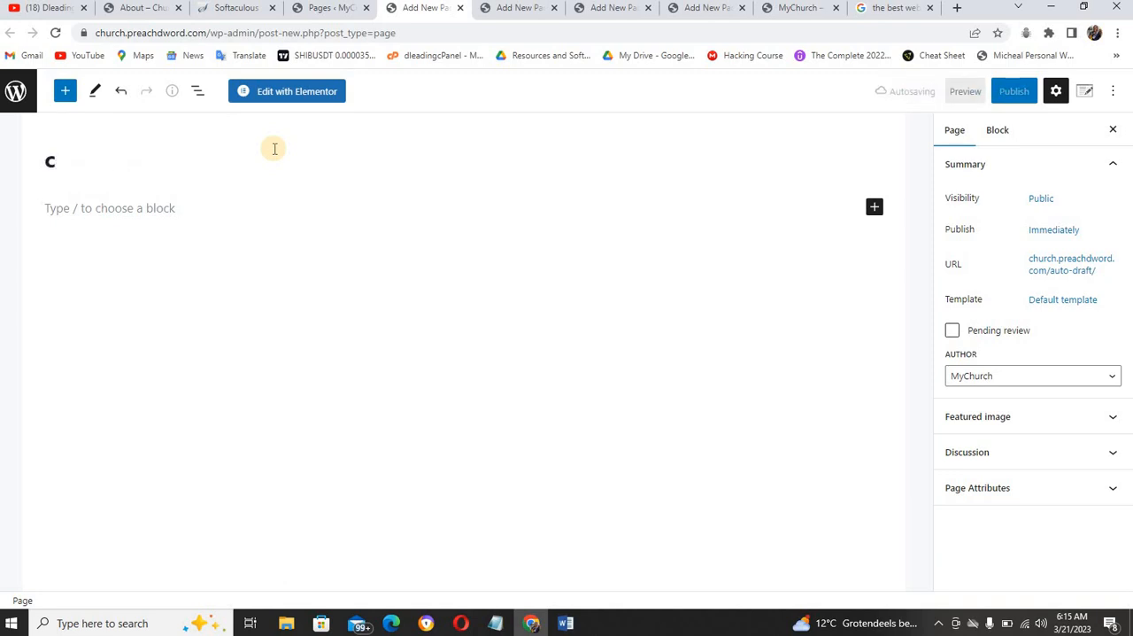
key(BackSpace)
key(BackSpace)
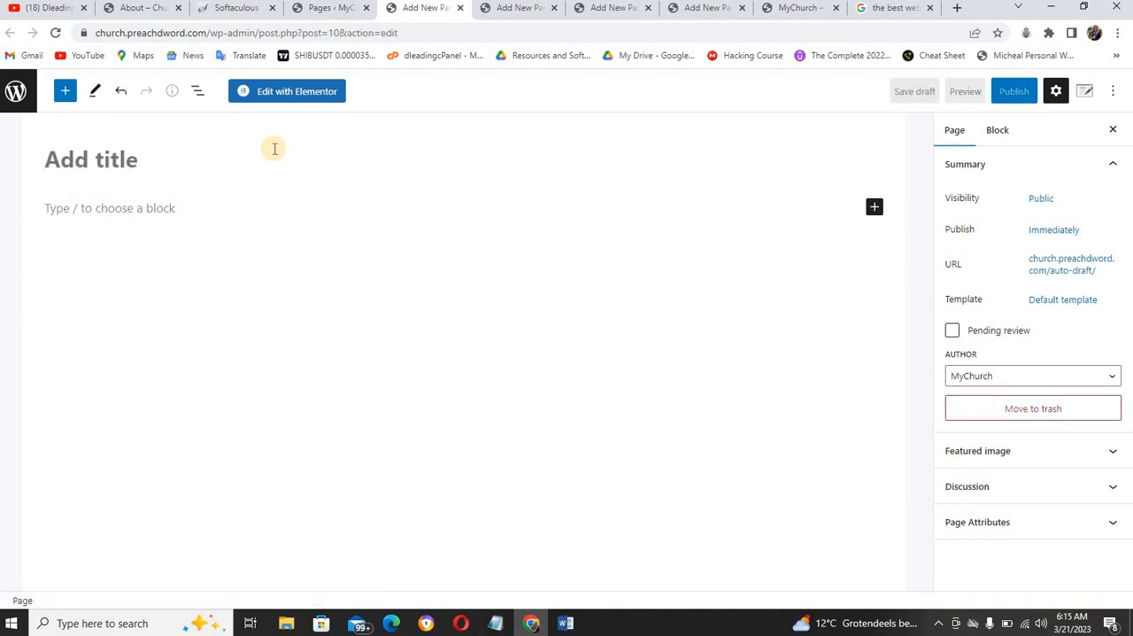
text(Contact)
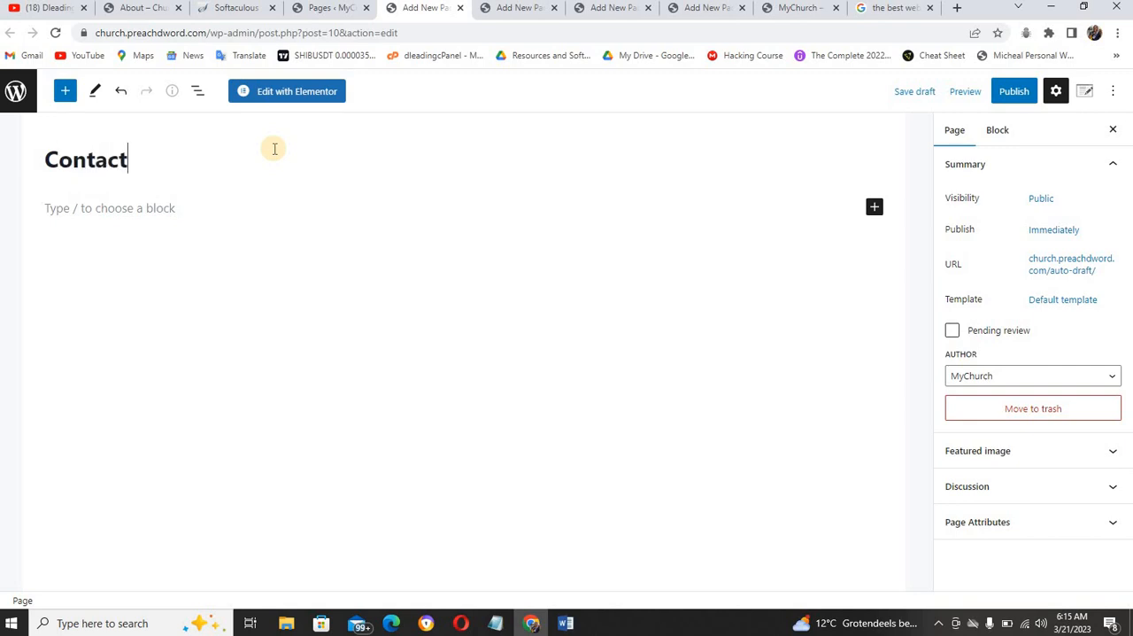
Set the Contact page's template to Elementor Full Width, publish the page and close its browser tab.
click(1038, 305)
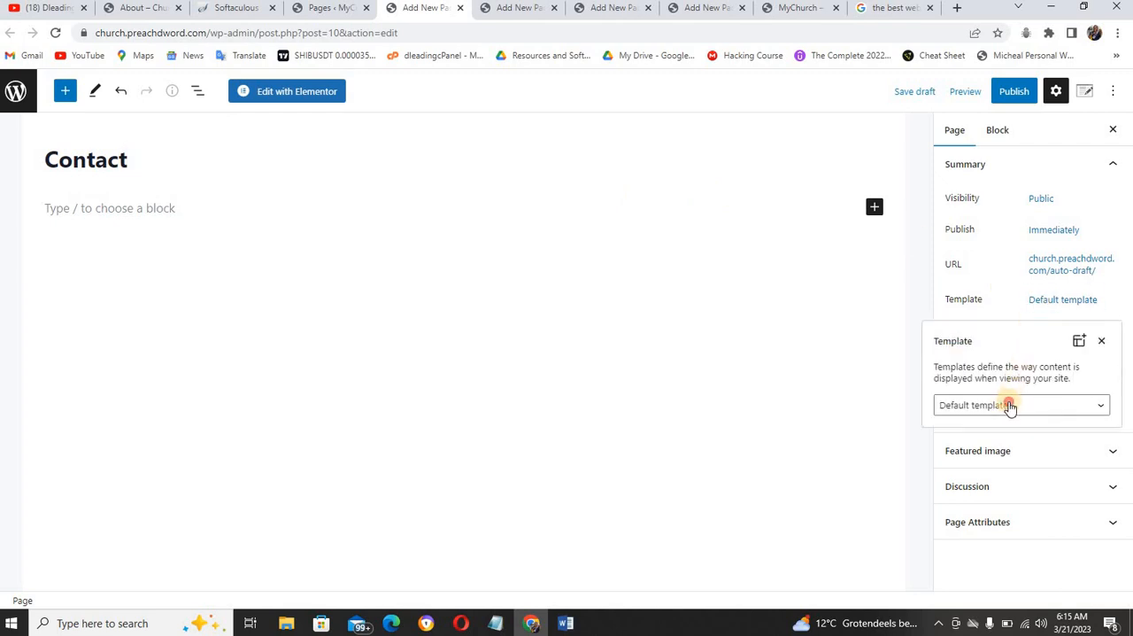
click(1009, 405)
click(1007, 449)
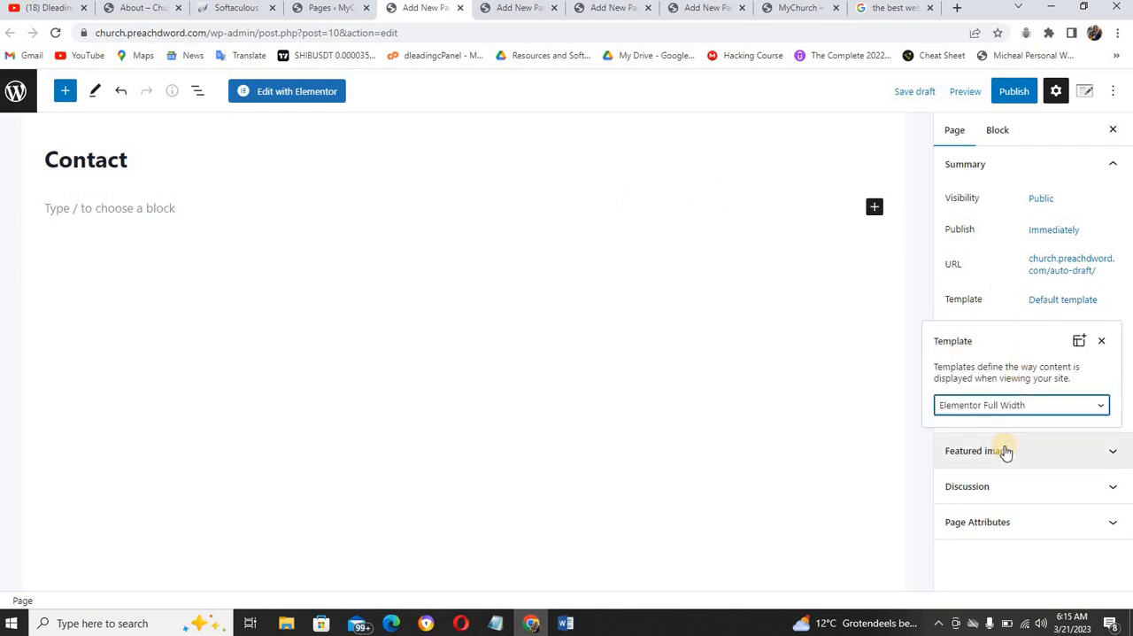
click(1003, 93)
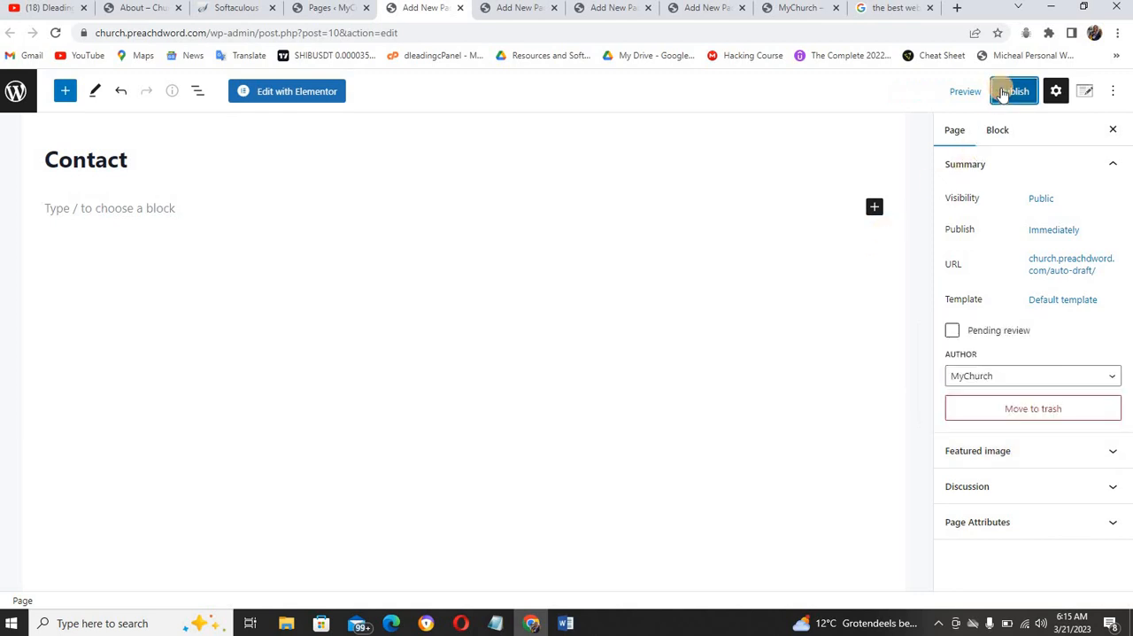
click(1000, 91)
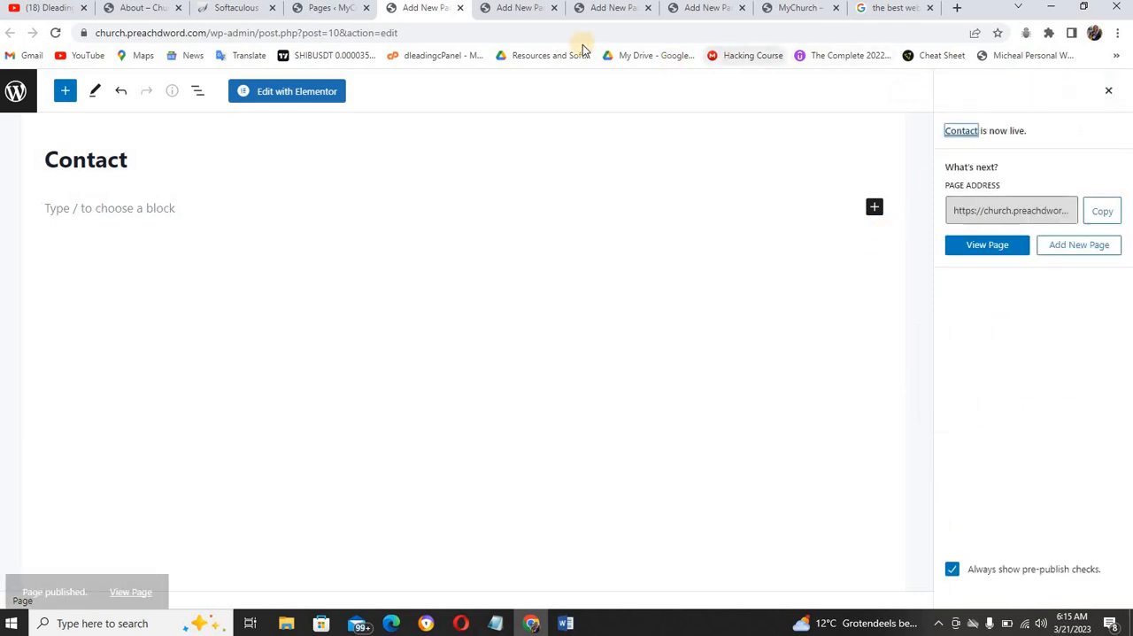
click(464, 9)
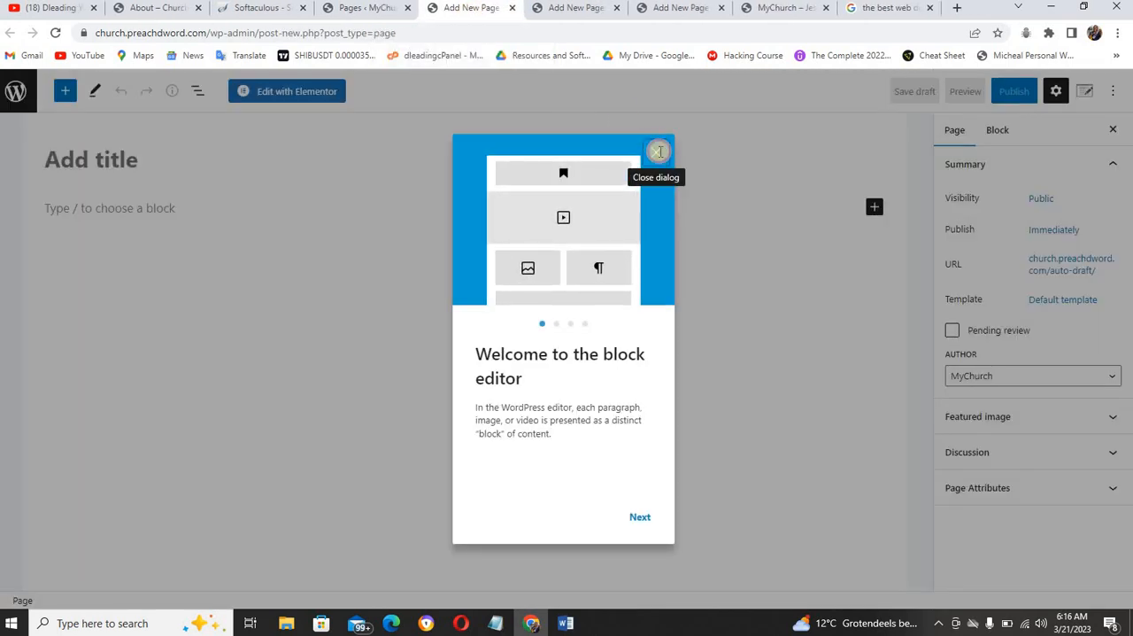
Dismiss the welcome guide in the next new-page editor, consult the page list in the Word document and title the page "Foundation".
click(659, 155)
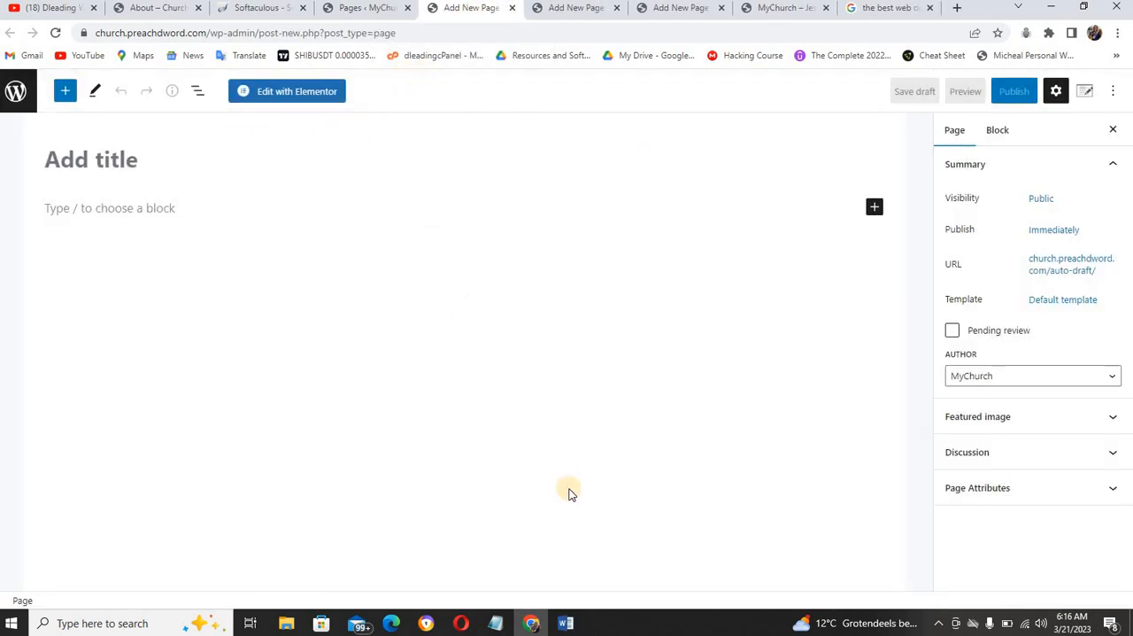
click(566, 623)
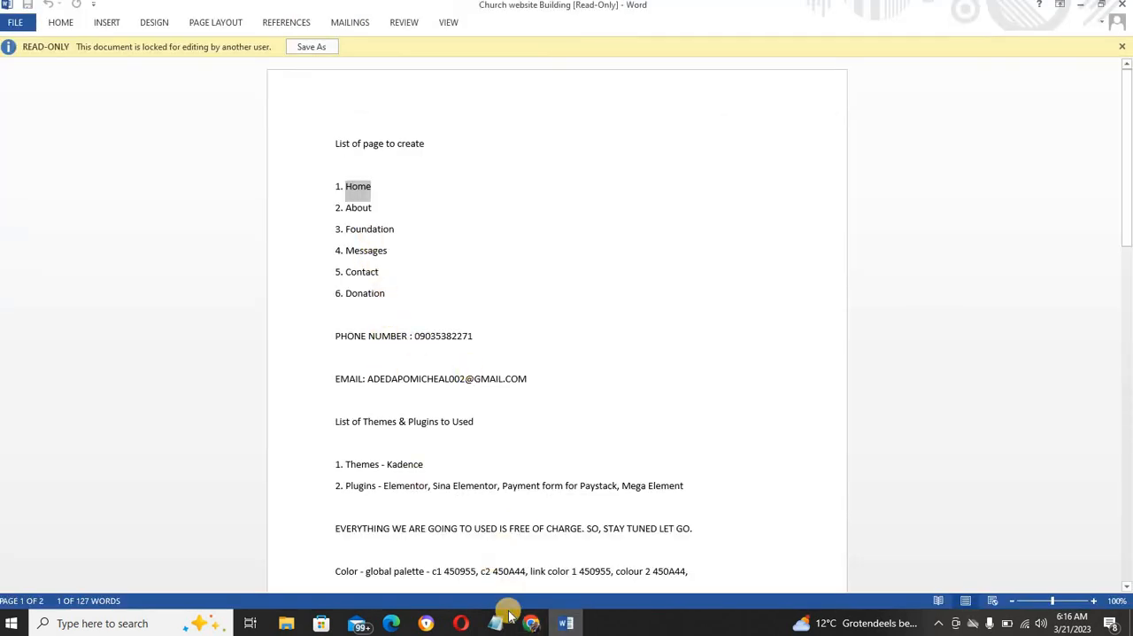
click(529, 622)
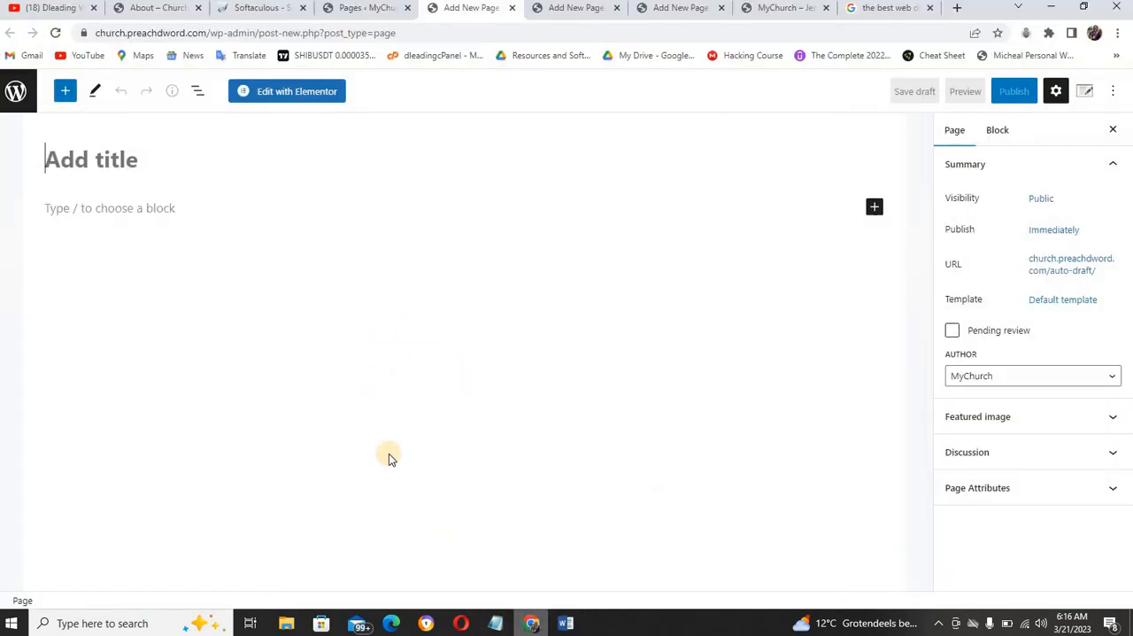
click(139, 157)
text(F)
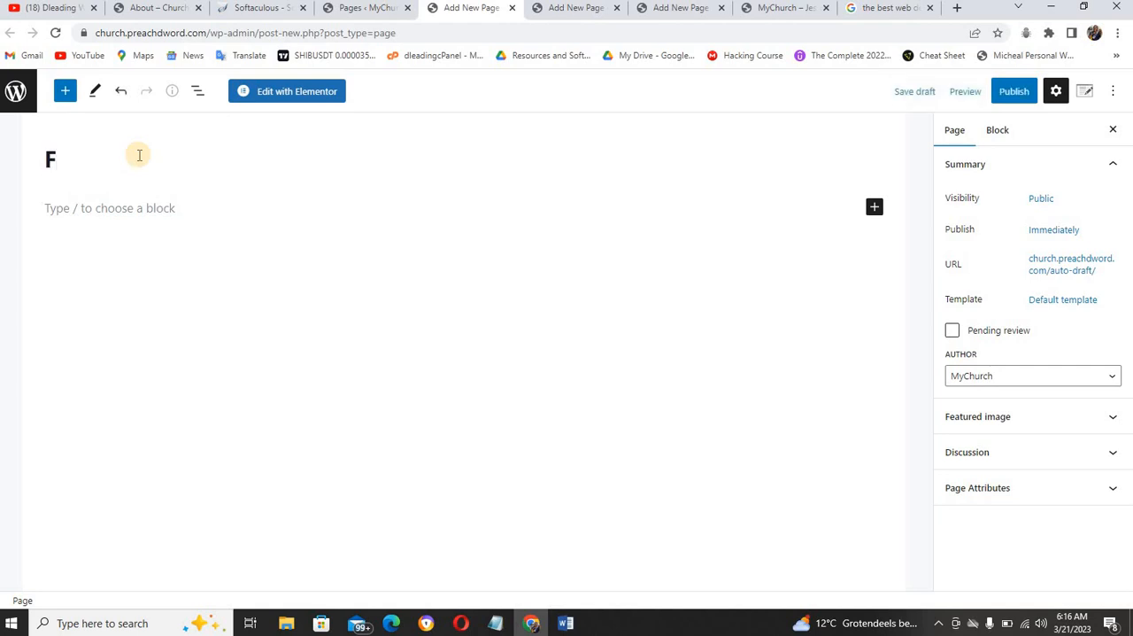
text(oundation)
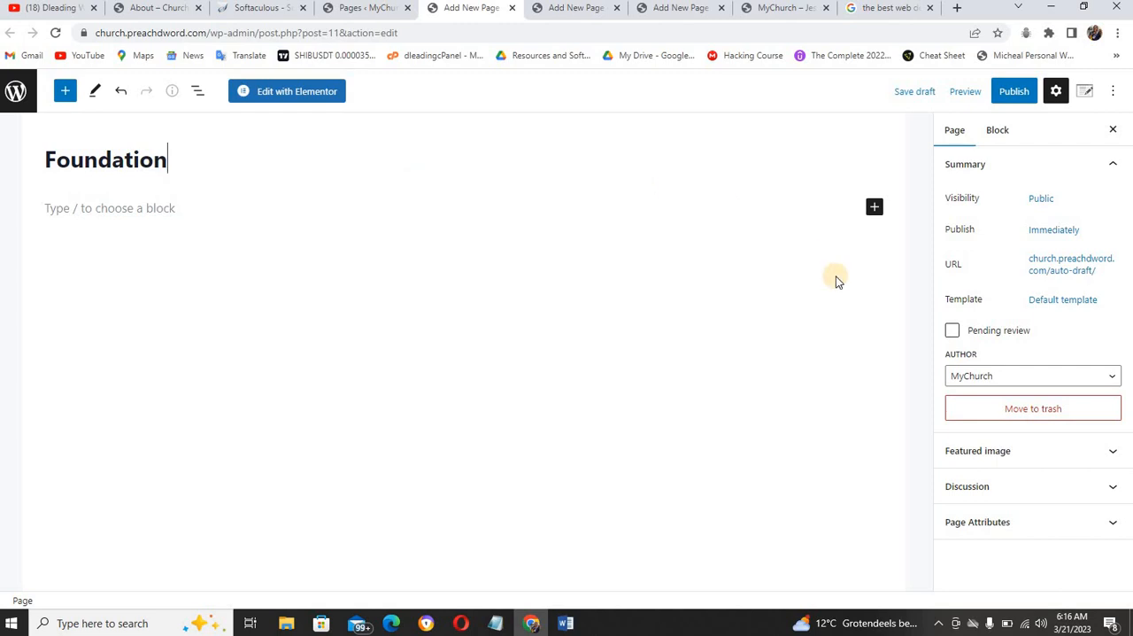
Set the Foundation page's template to Elementor Full Width, publish the page and close its browser tab.
click(1063, 303)
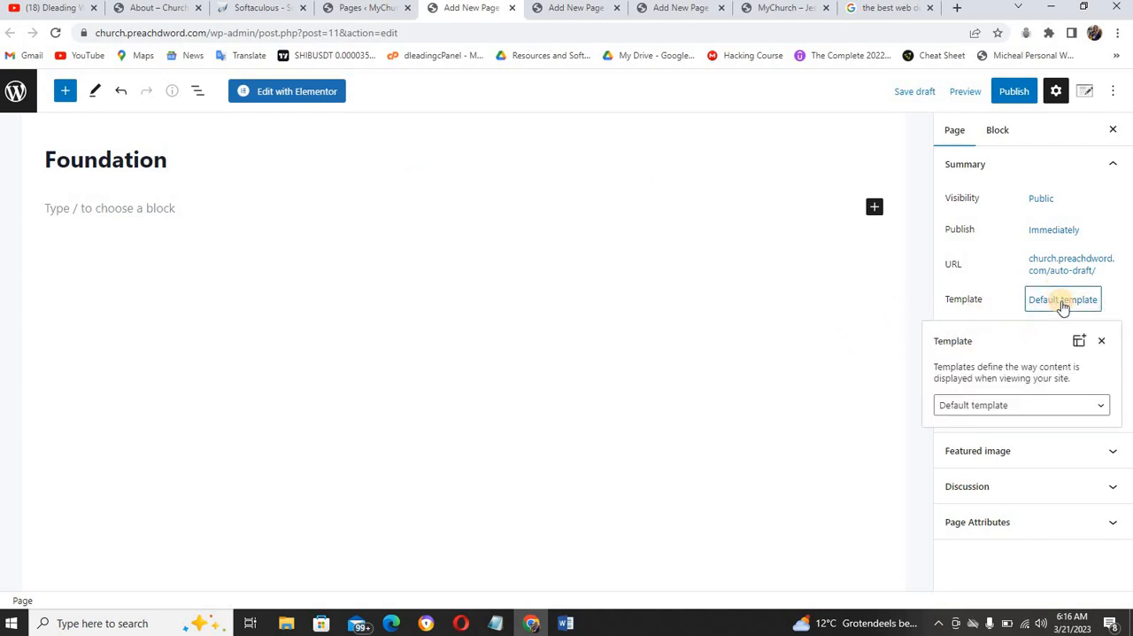
click(1015, 407)
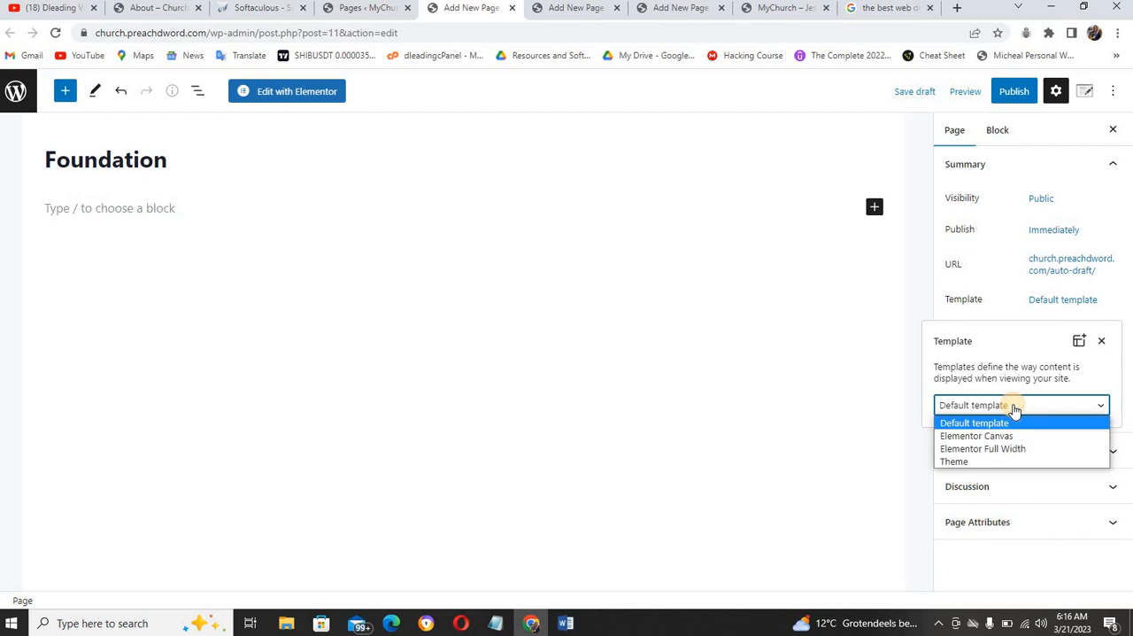
click(999, 448)
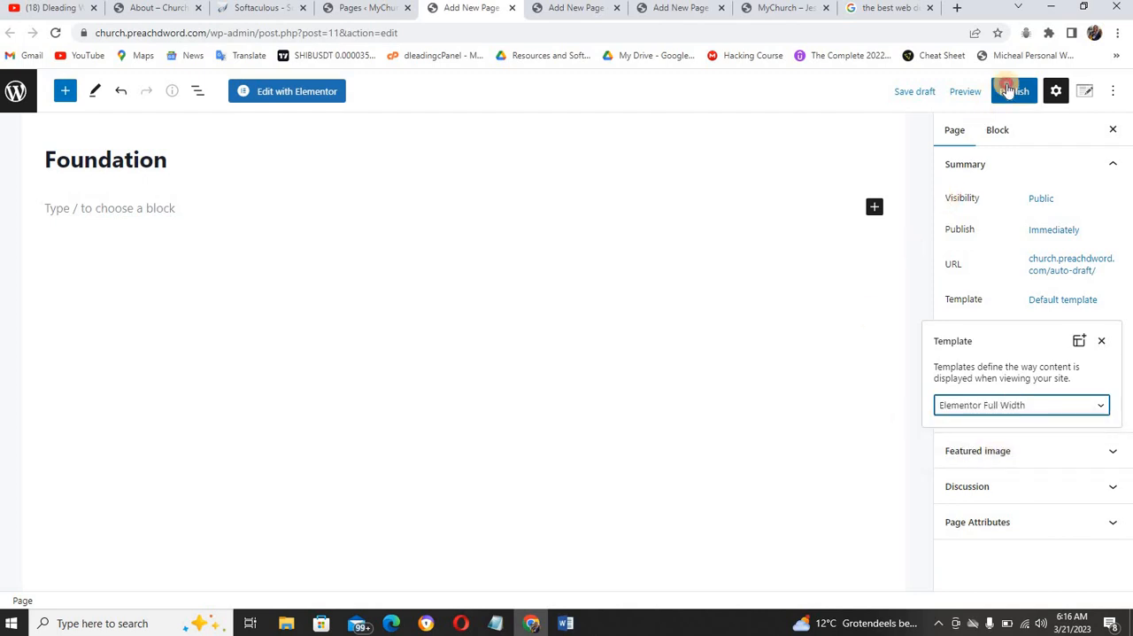
click(1009, 91)
click(1008, 90)
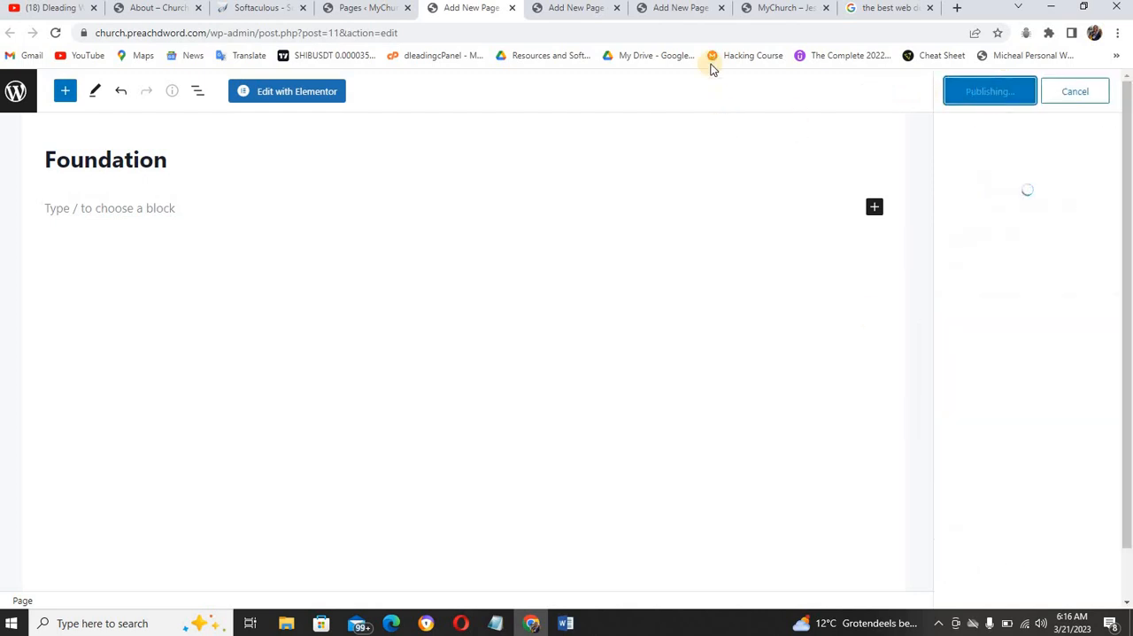
click(511, 7)
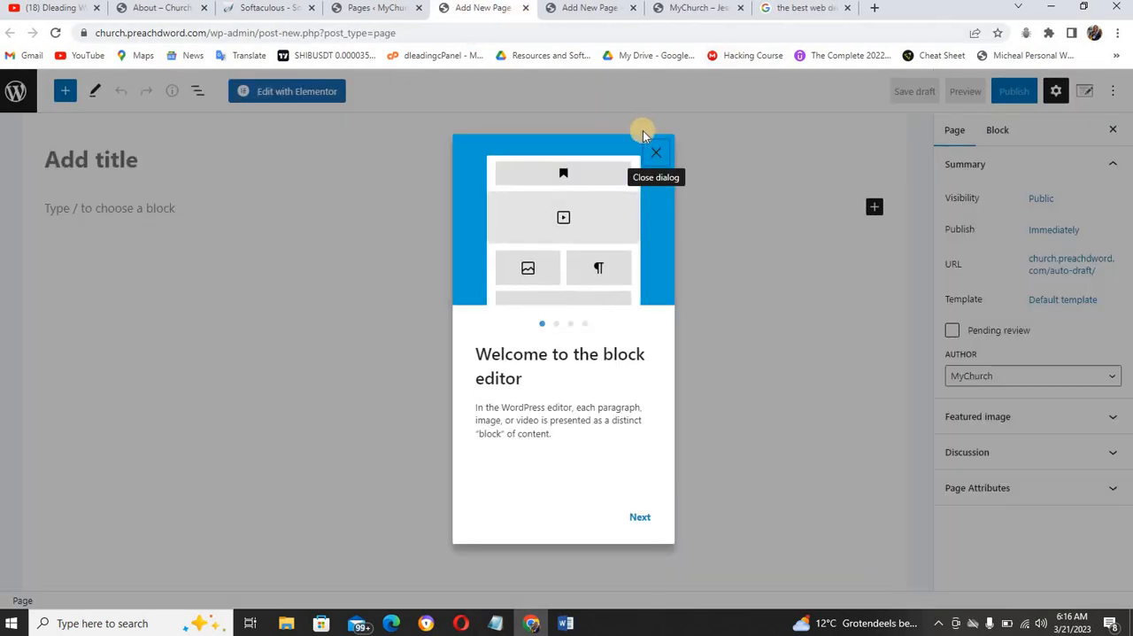
Dismiss the welcome guide in the next new-page editor and title the page "Messages".
click(652, 146)
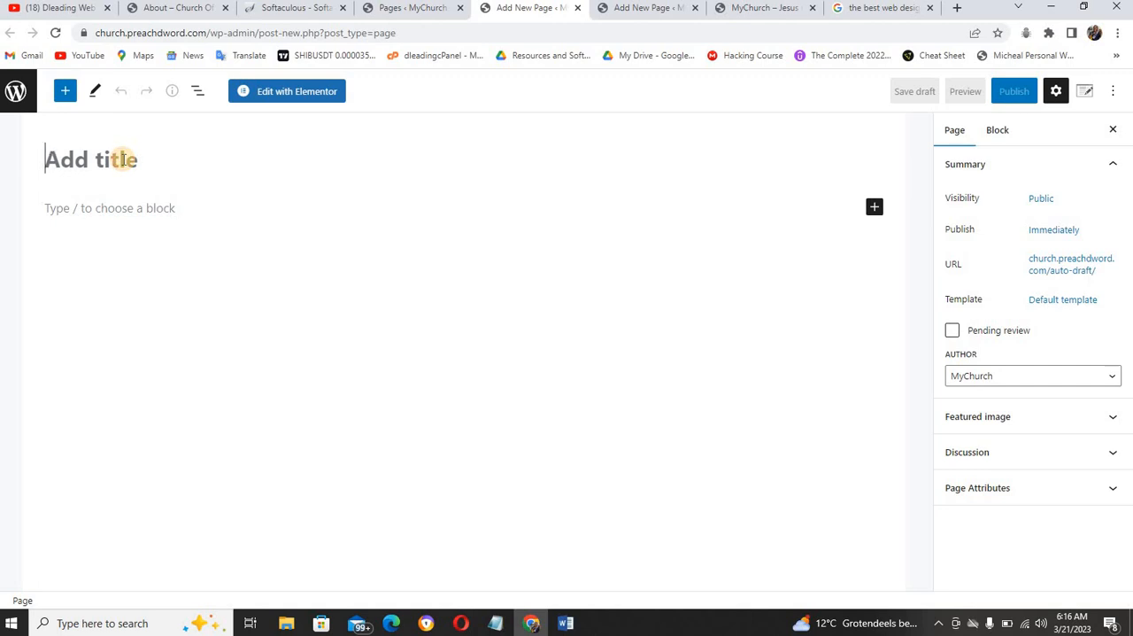
text(Mess)
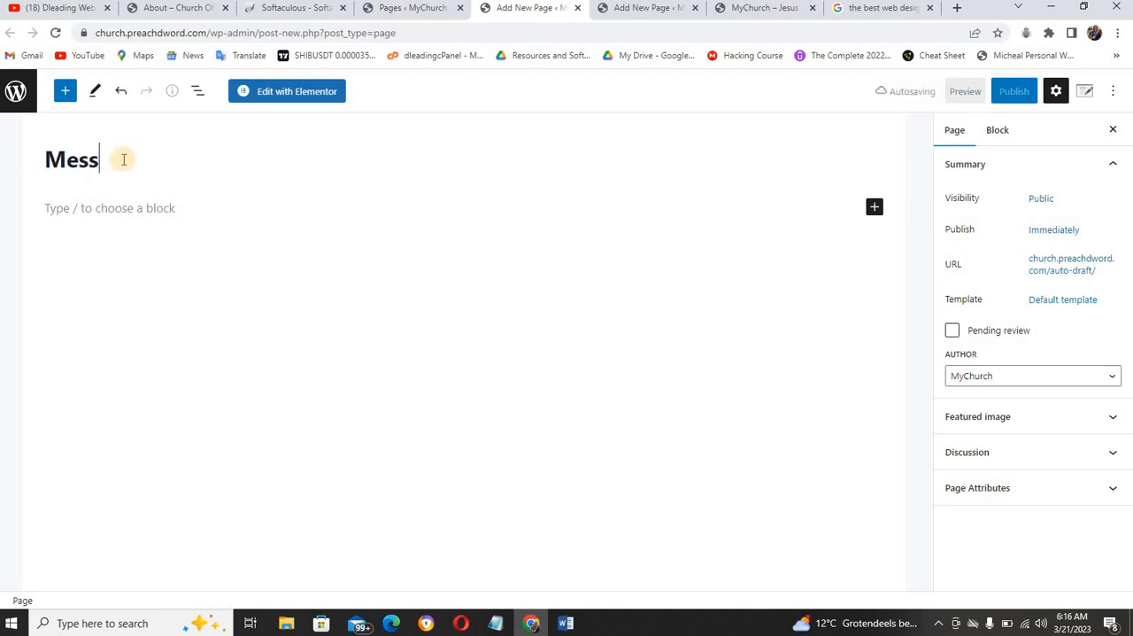
text(ages)
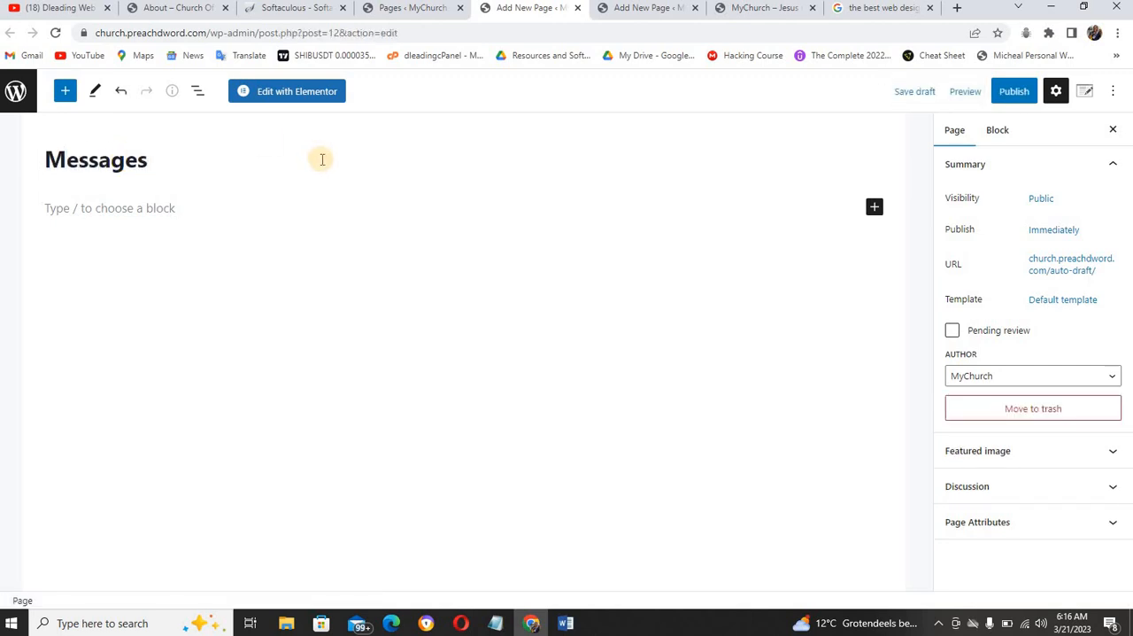
Set the Messages page's template to Elementor Full Width, publish the page and close its browser tab.
click(1039, 302)
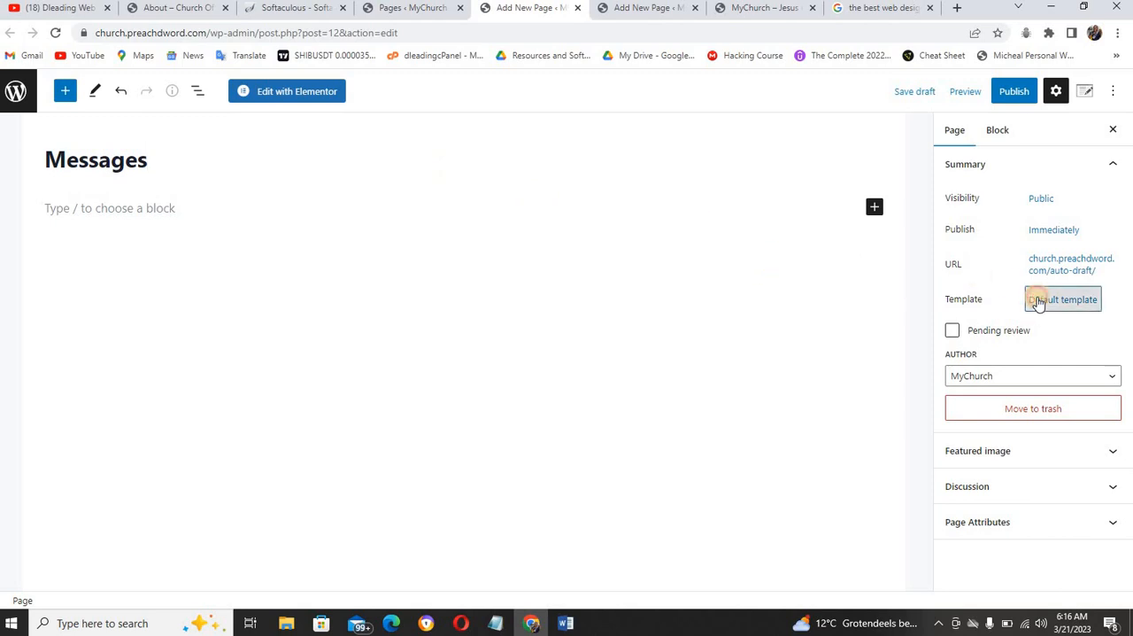
click(1002, 407)
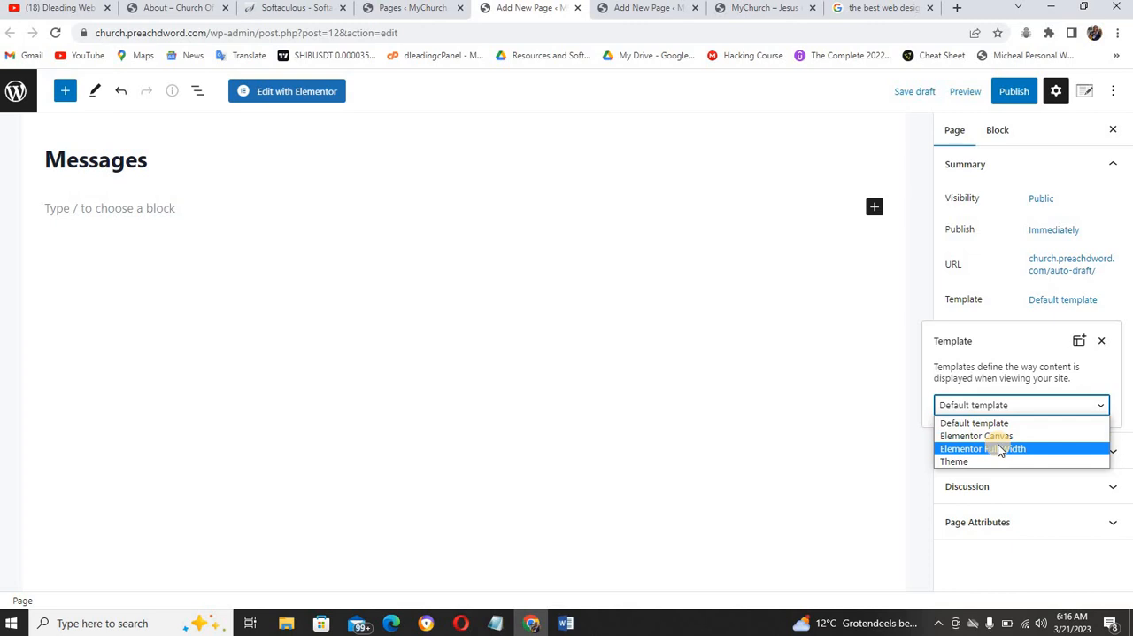
click(999, 449)
click(1009, 94)
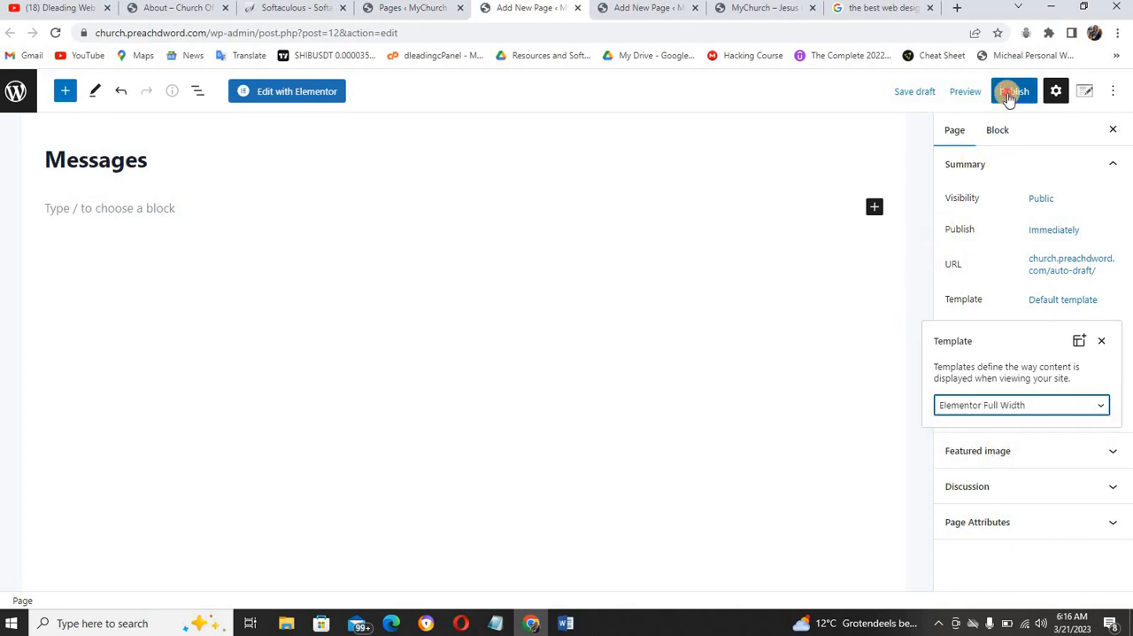
click(1008, 93)
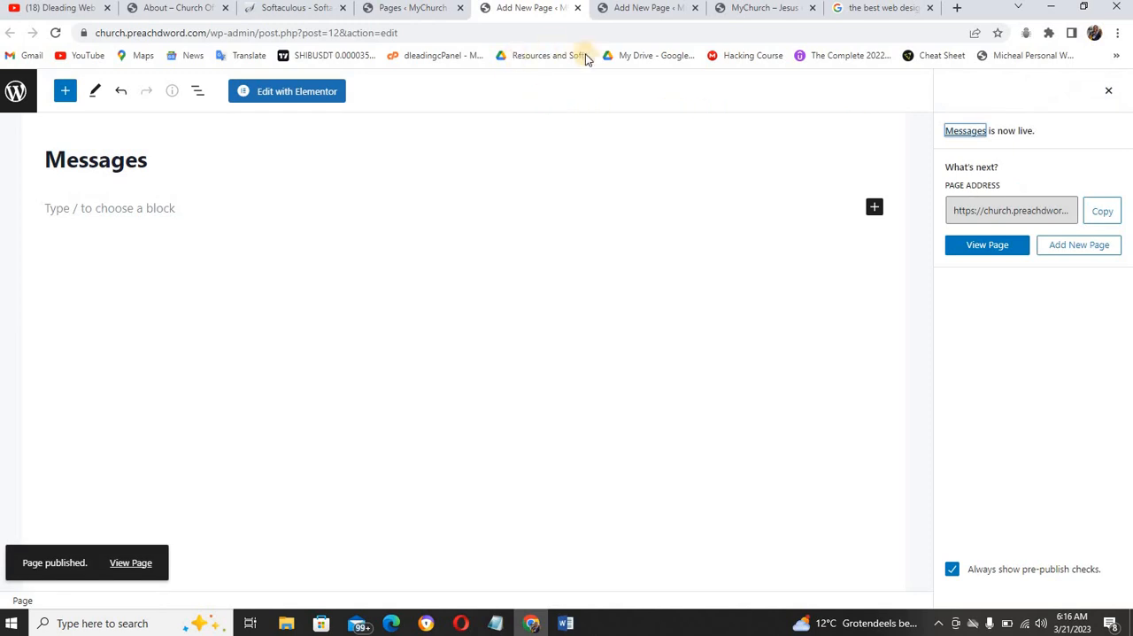
click(577, 8)
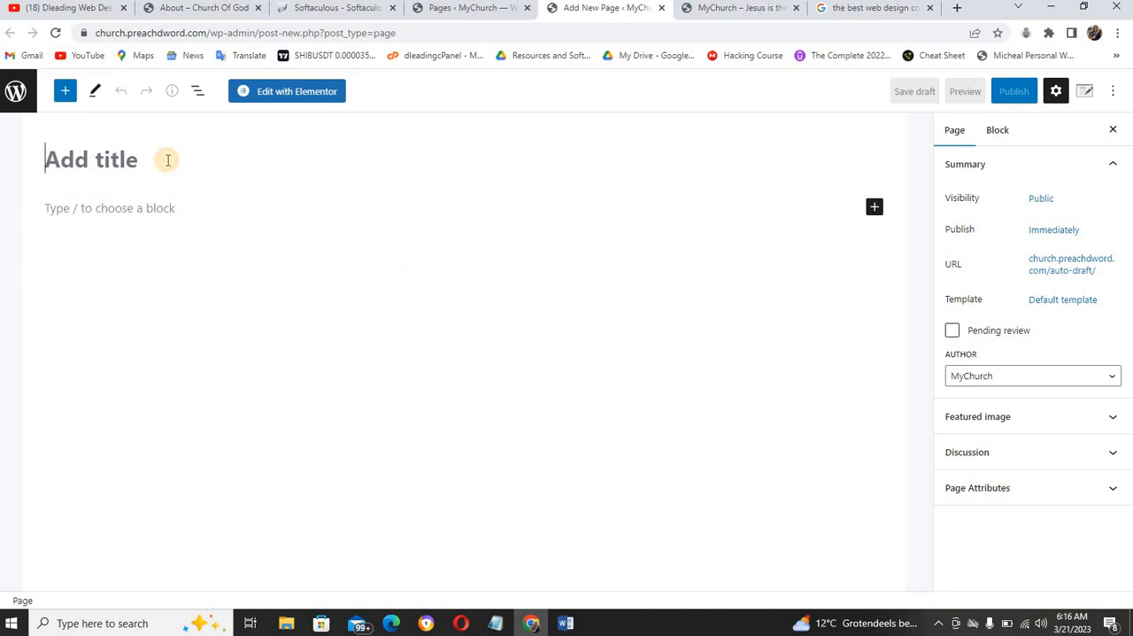
Title the remaining new page "Donation" and set its template to Elementor Full Width.
text(Dona)
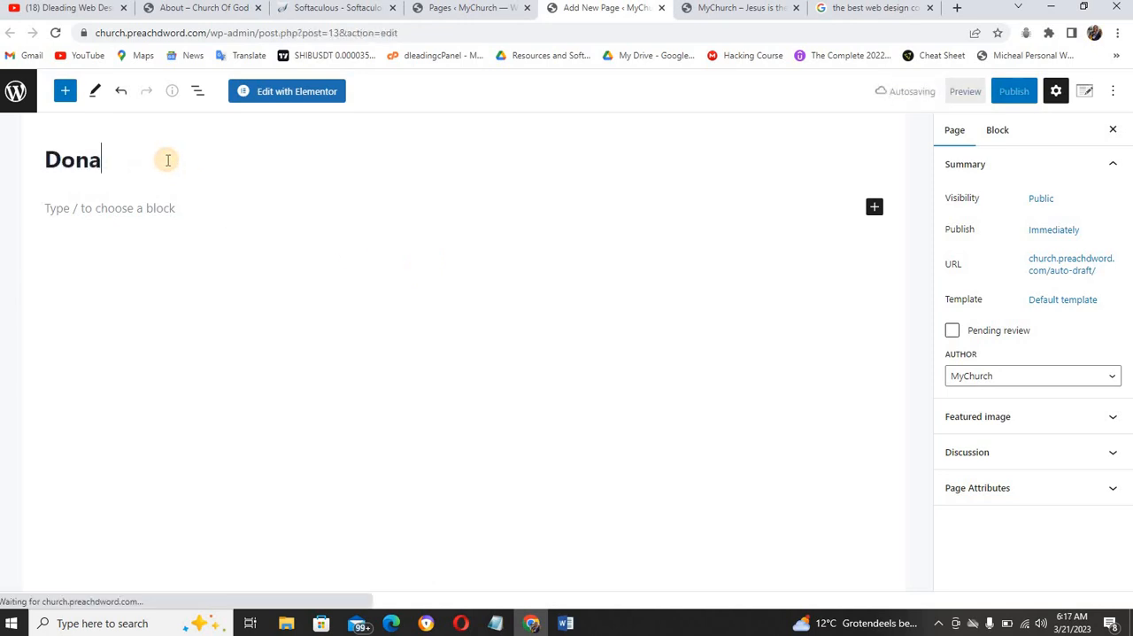
text(tion)
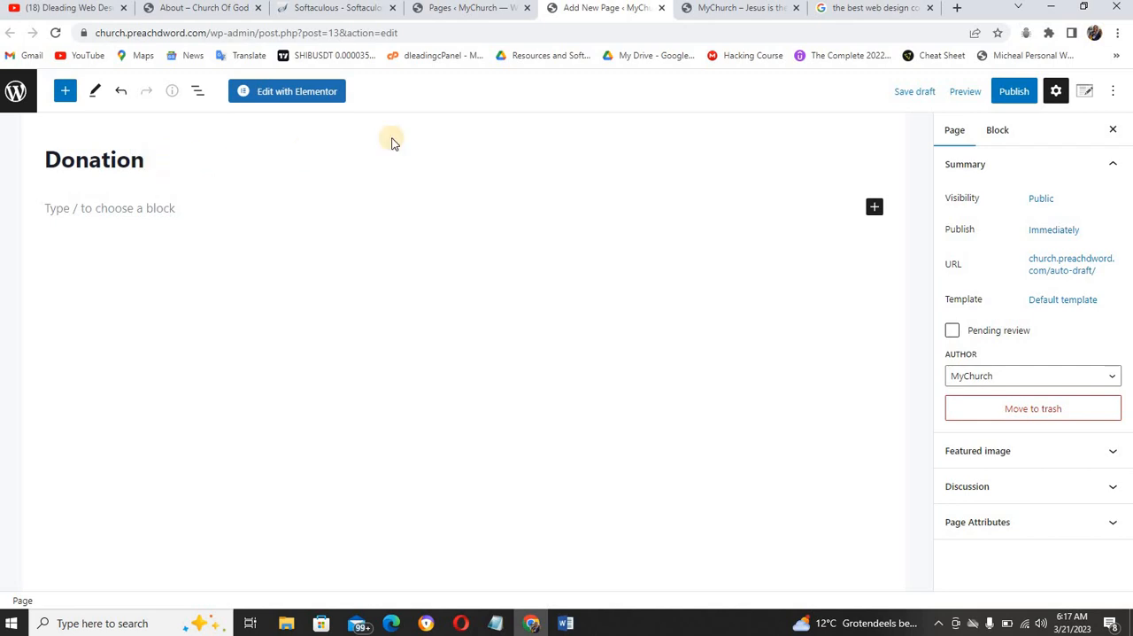
click(1046, 301)
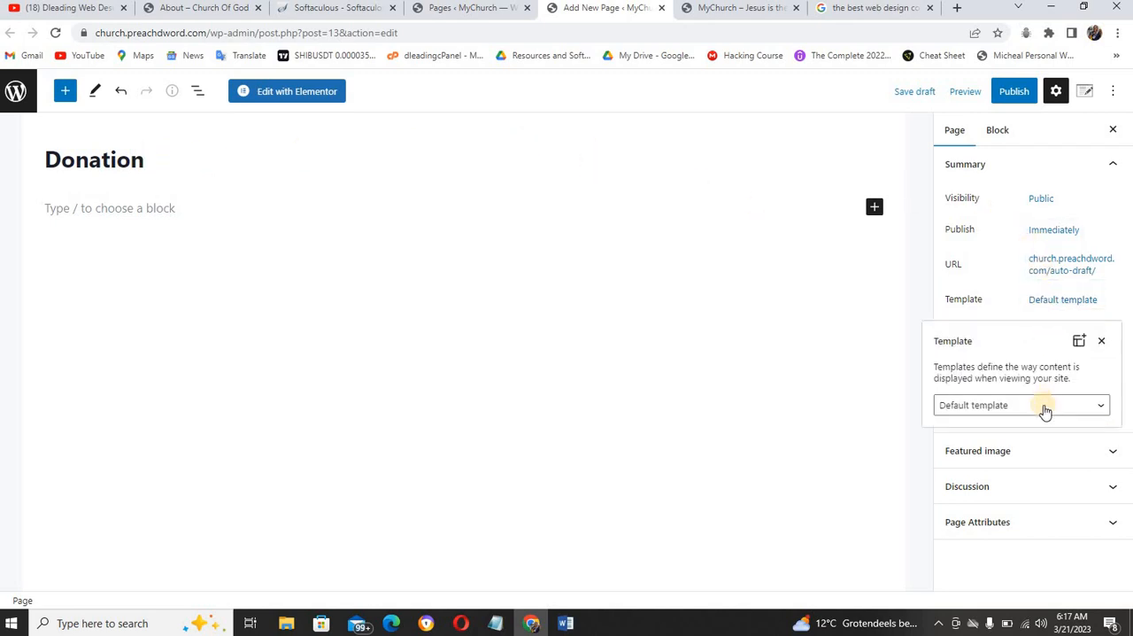
click(1046, 407)
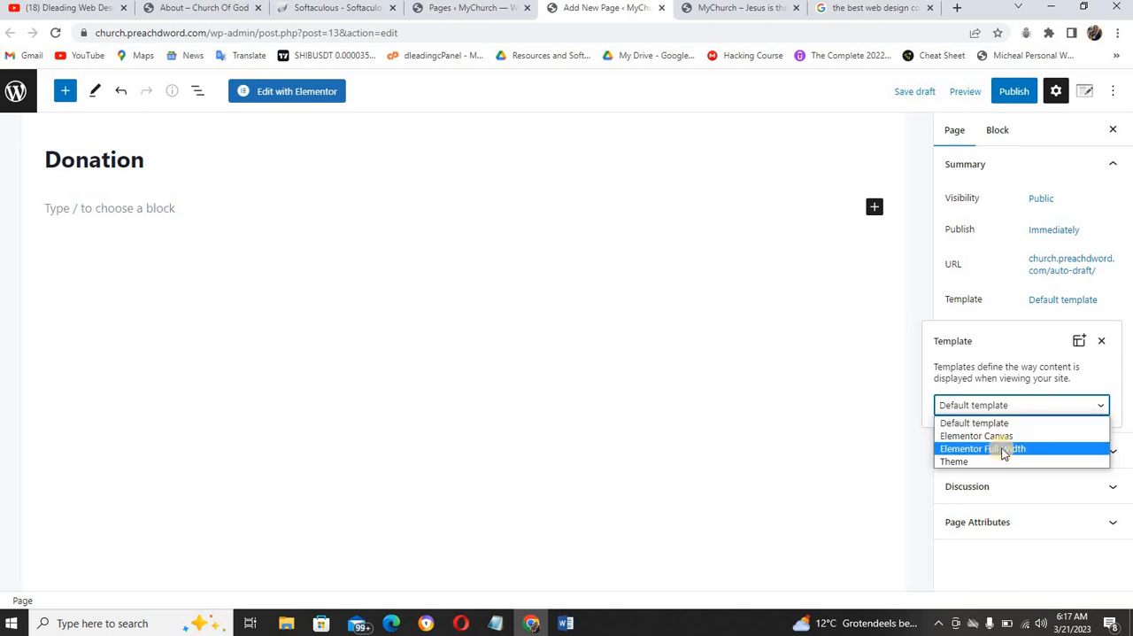
click(1004, 449)
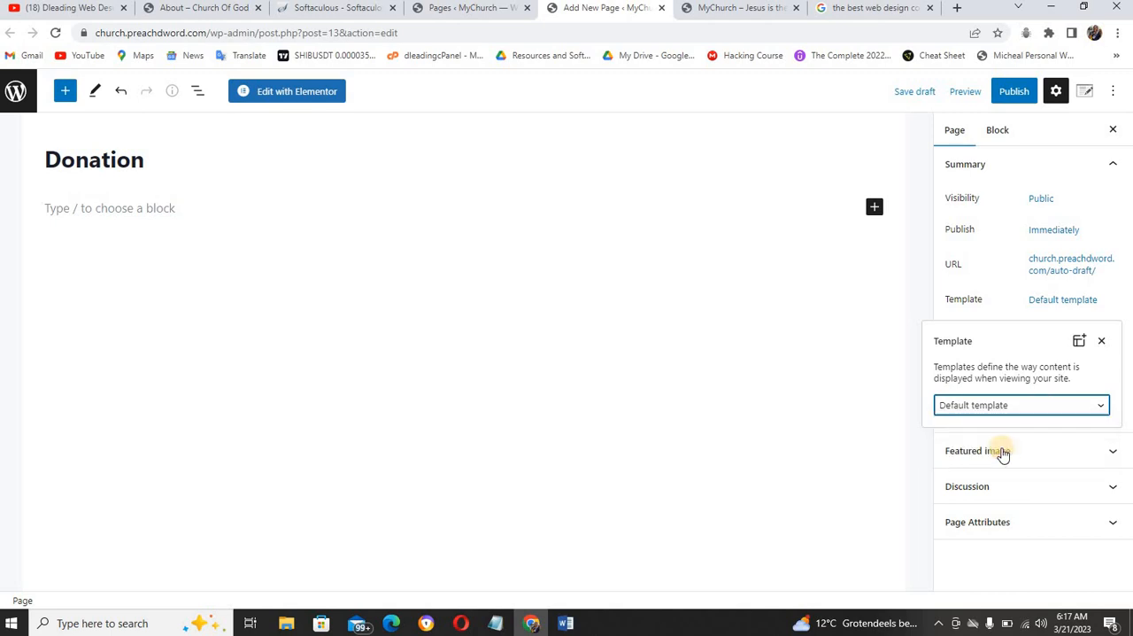
Publish the Donation page and close its browser tab.
click(1009, 93)
click(984, 92)
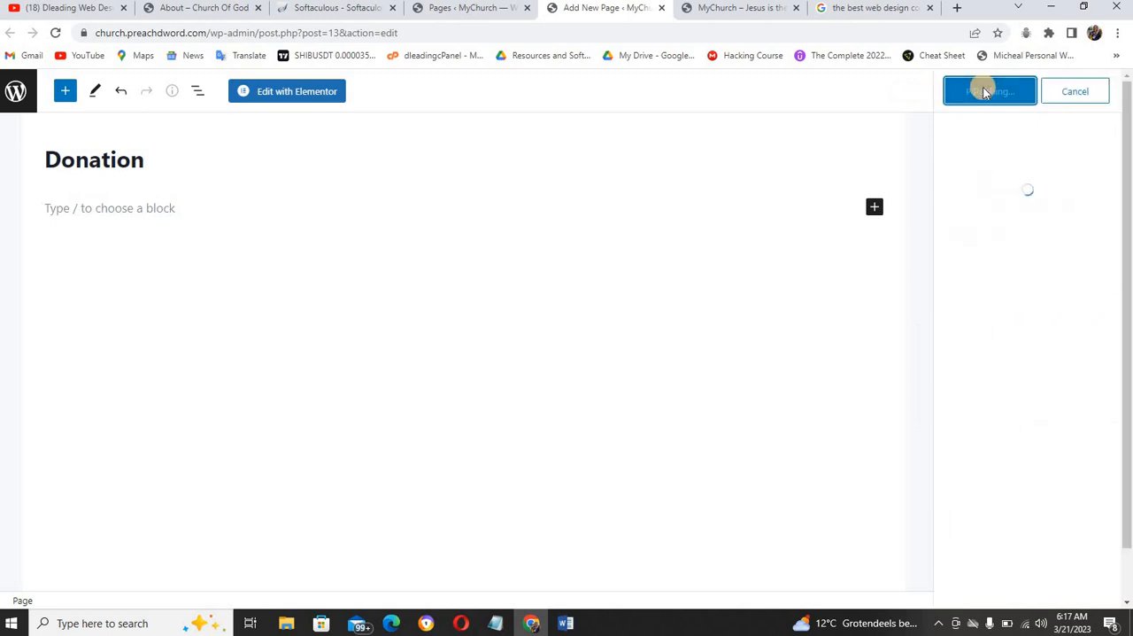
click(663, 7)
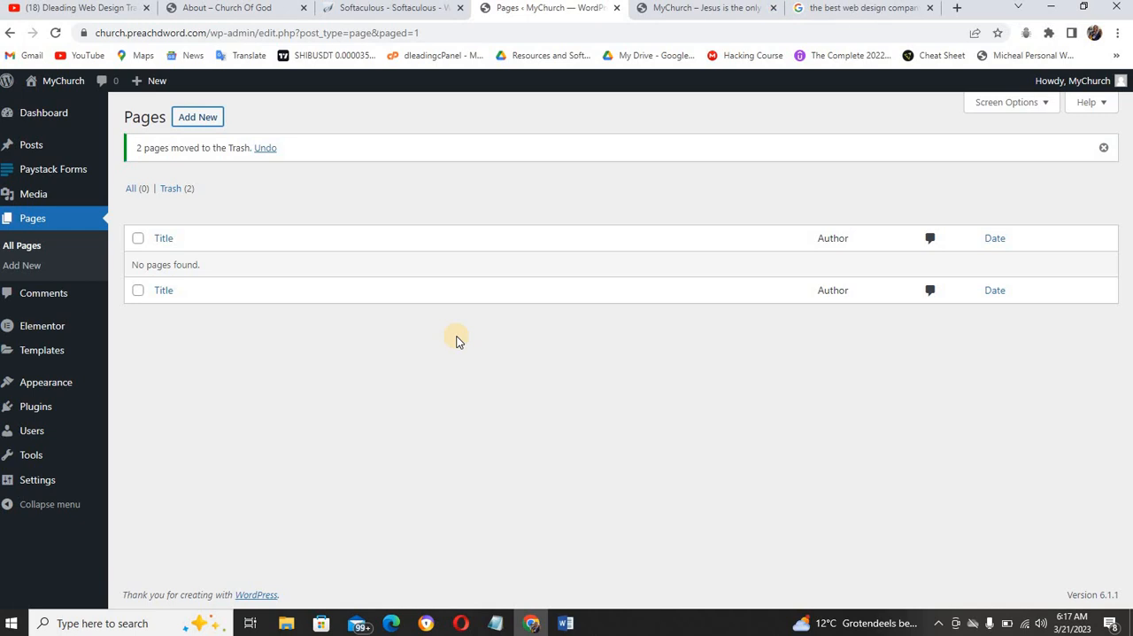
Reload the admin Pages list and the live MyChurch site to check the newly published pages and navigation.
key(F5)
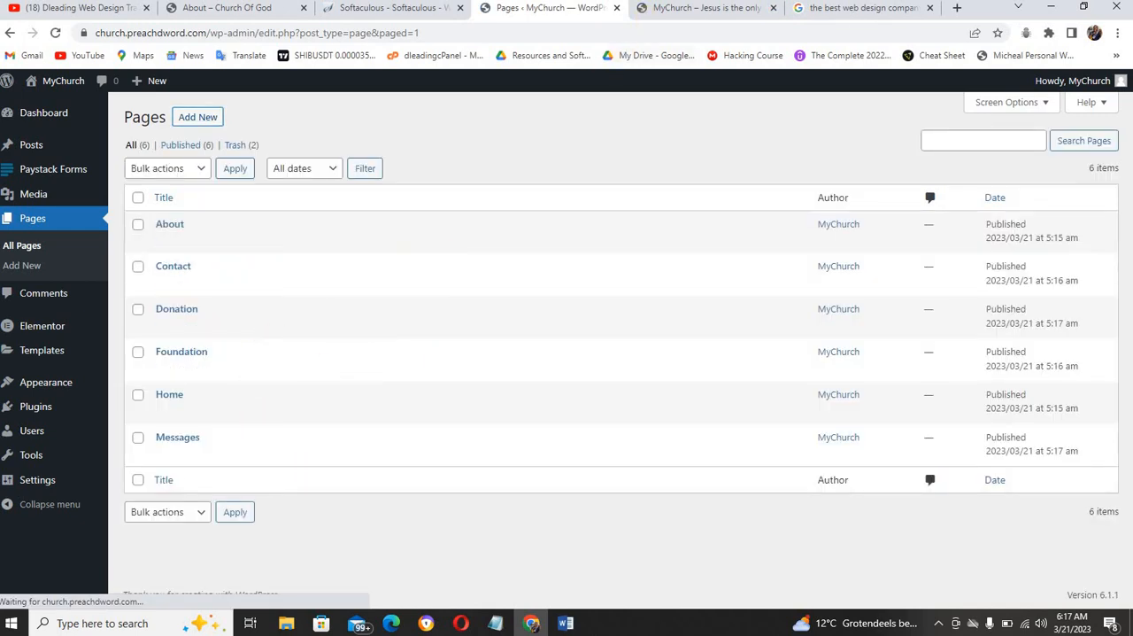
click(660, 8)
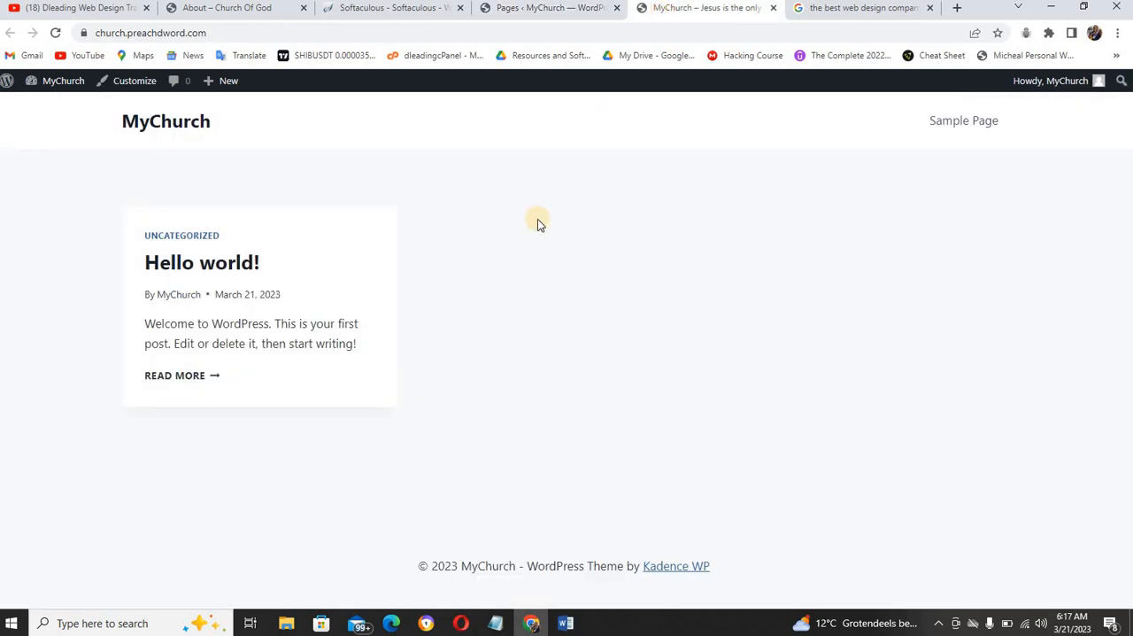
key(F5)
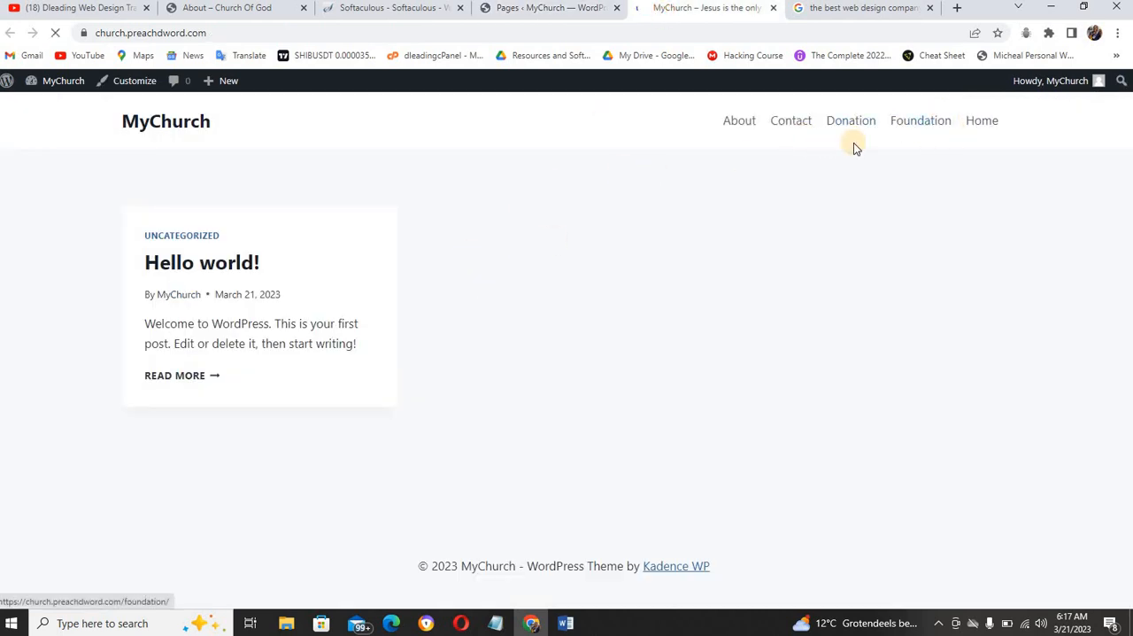
Create a navigation menu named "Main Menu" in the site admin and assign it to the Primary display location.
click(552, 8)
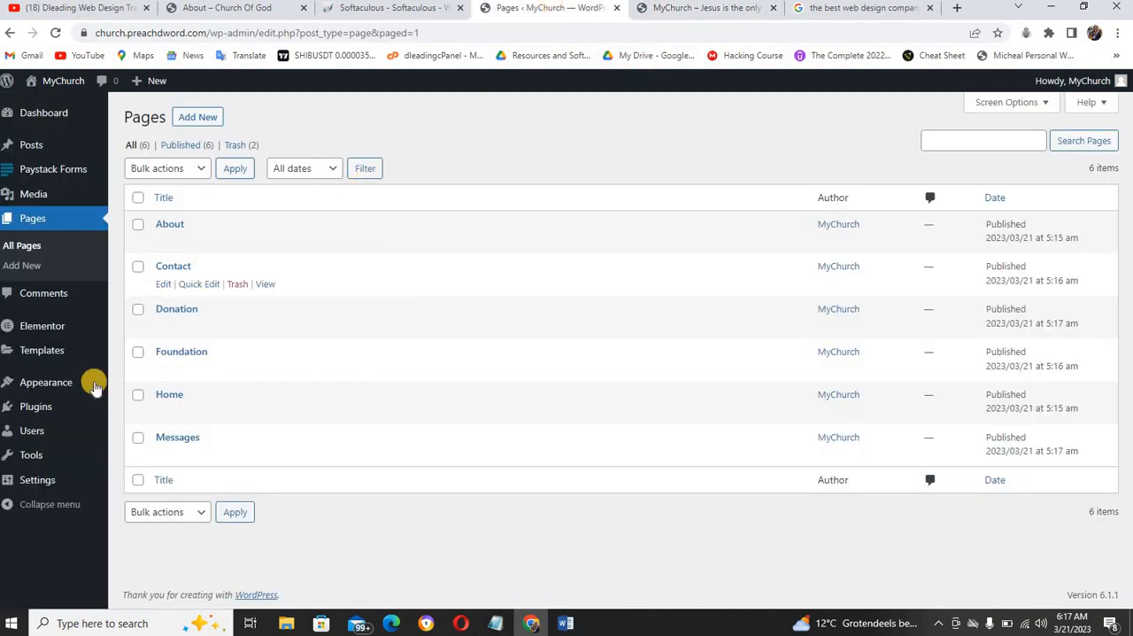
mouse_move(51, 390)
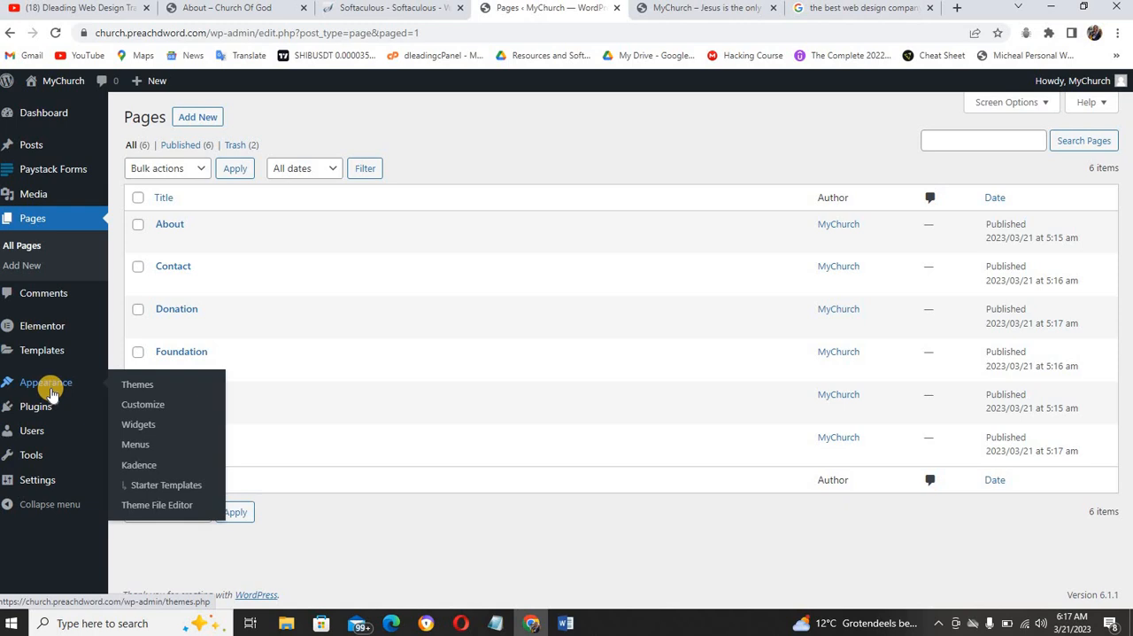
click(128, 447)
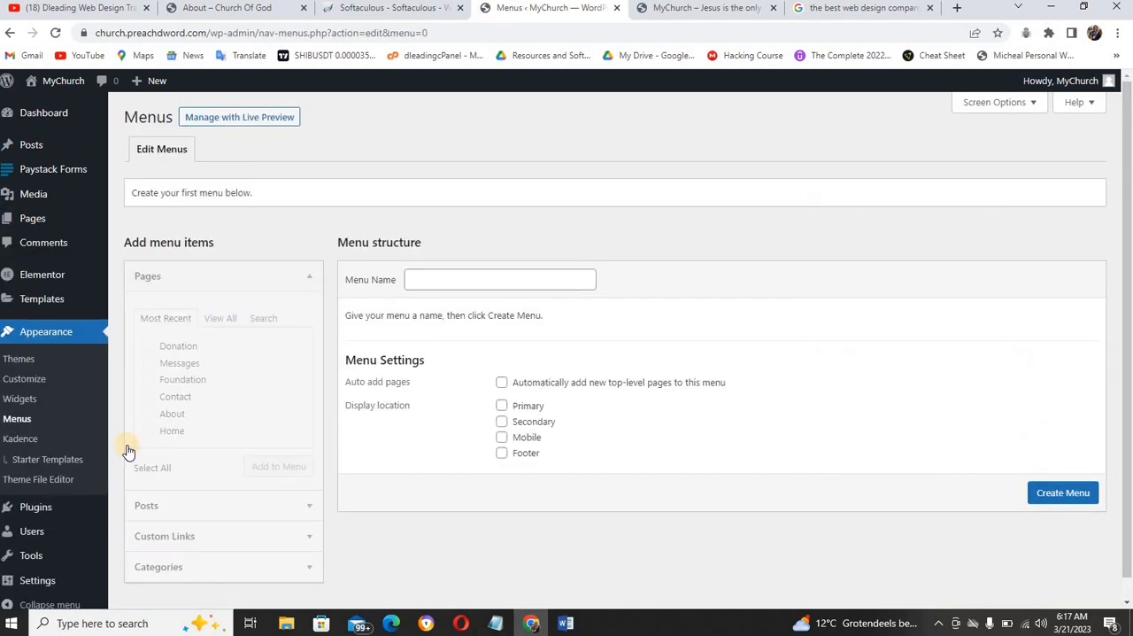
click(417, 279)
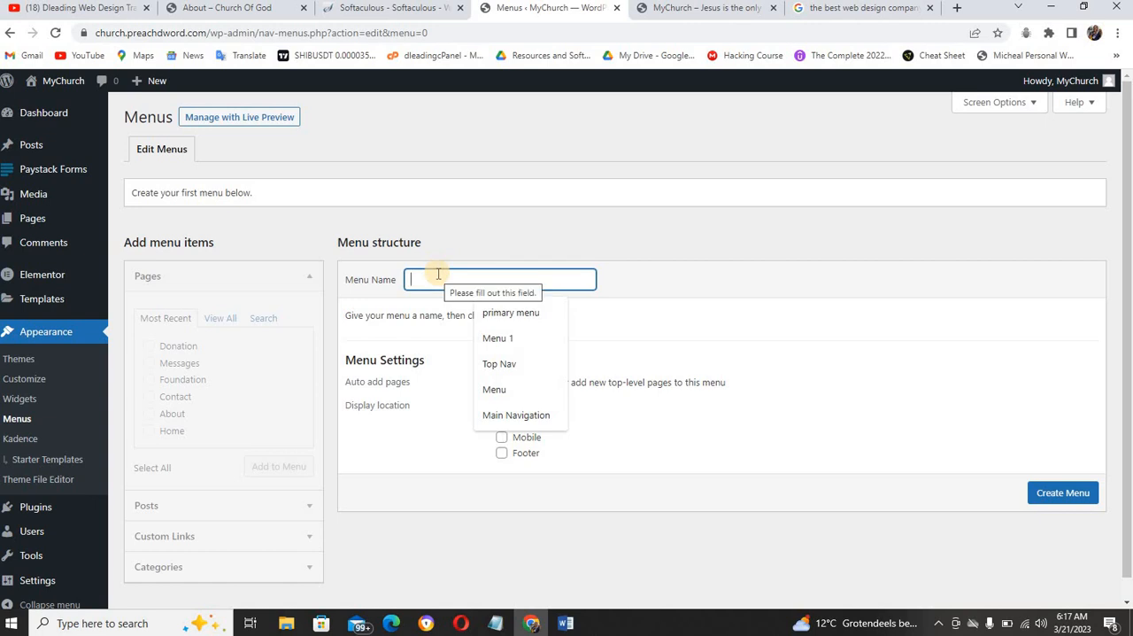
text(Main)
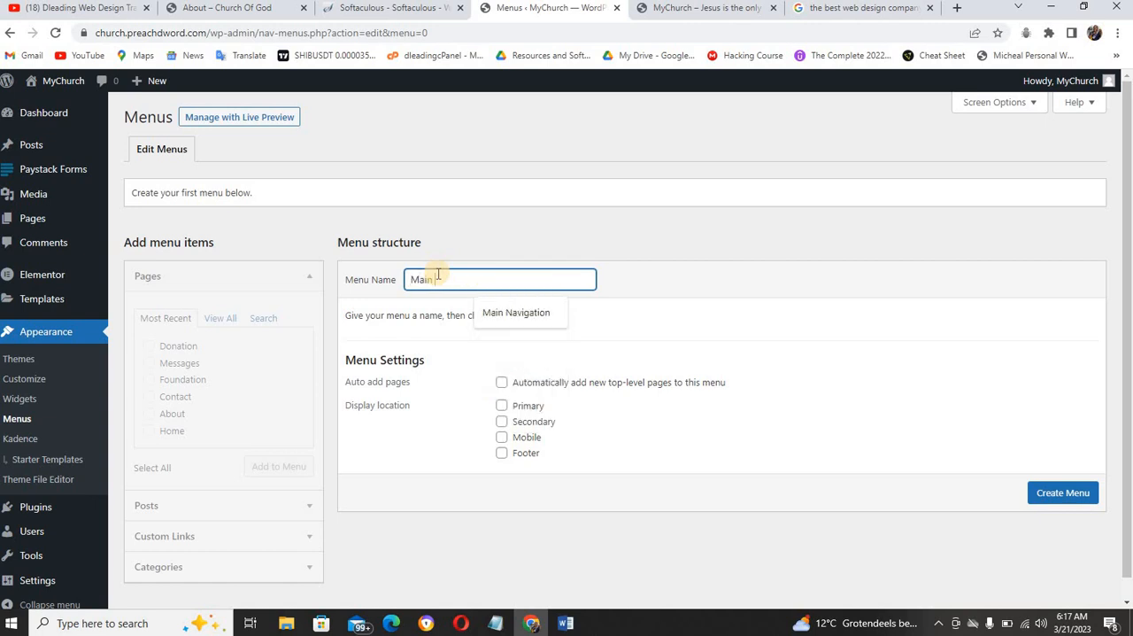
text( Menu)
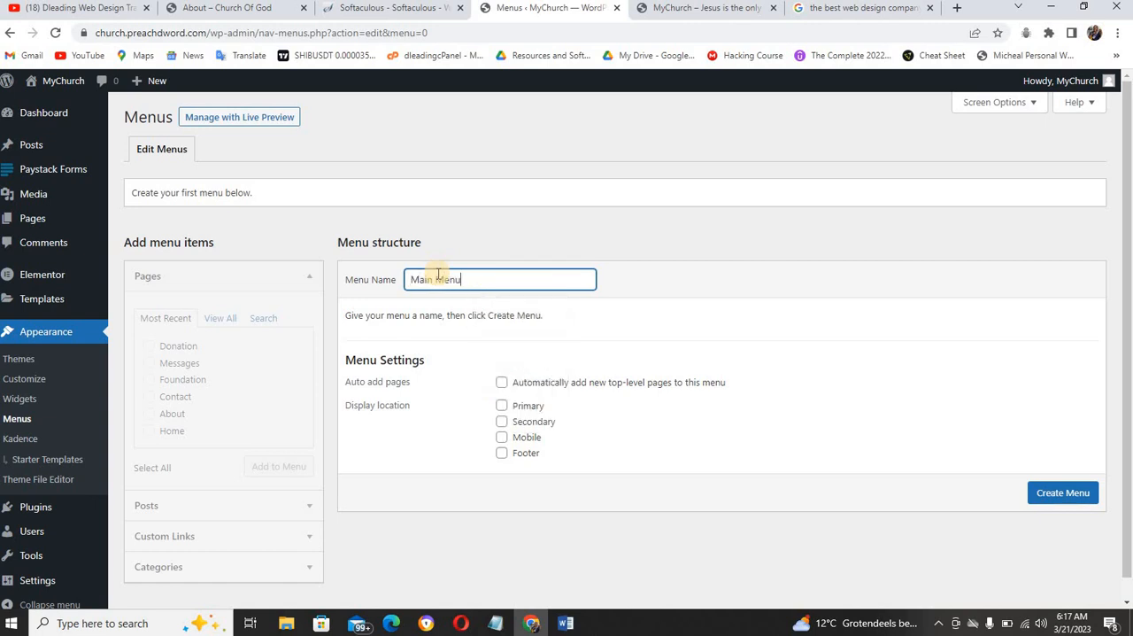
click(503, 405)
click(1046, 494)
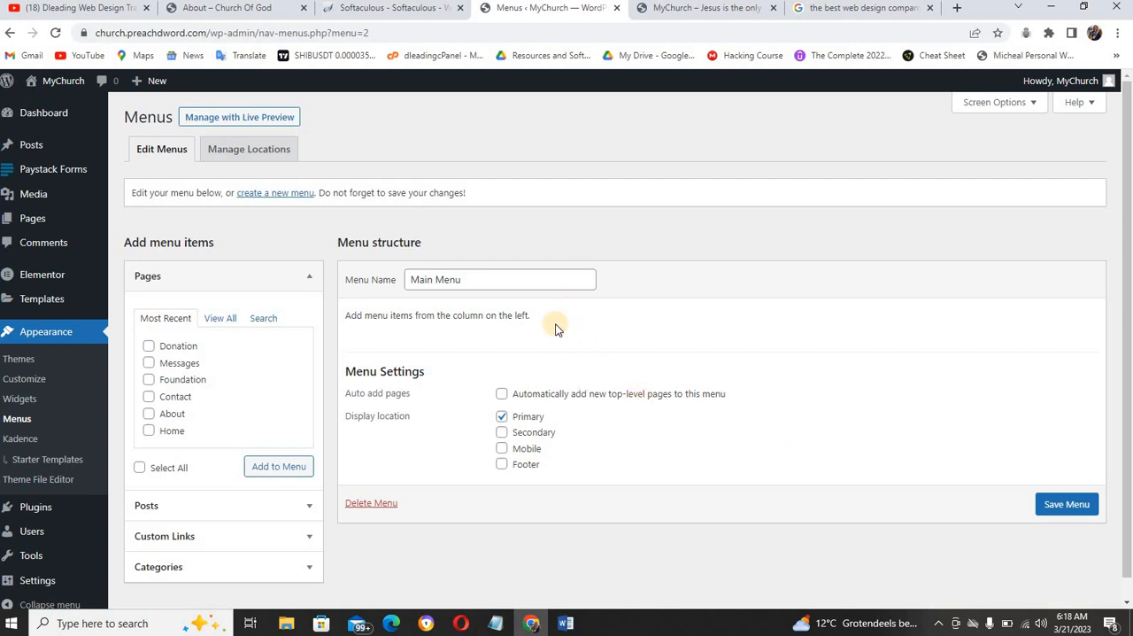
Add all six pages to Main Menu, order them Home, About, Foundation, Messages, Contact, Donation, and save the menu.
click(140, 468)
click(262, 467)
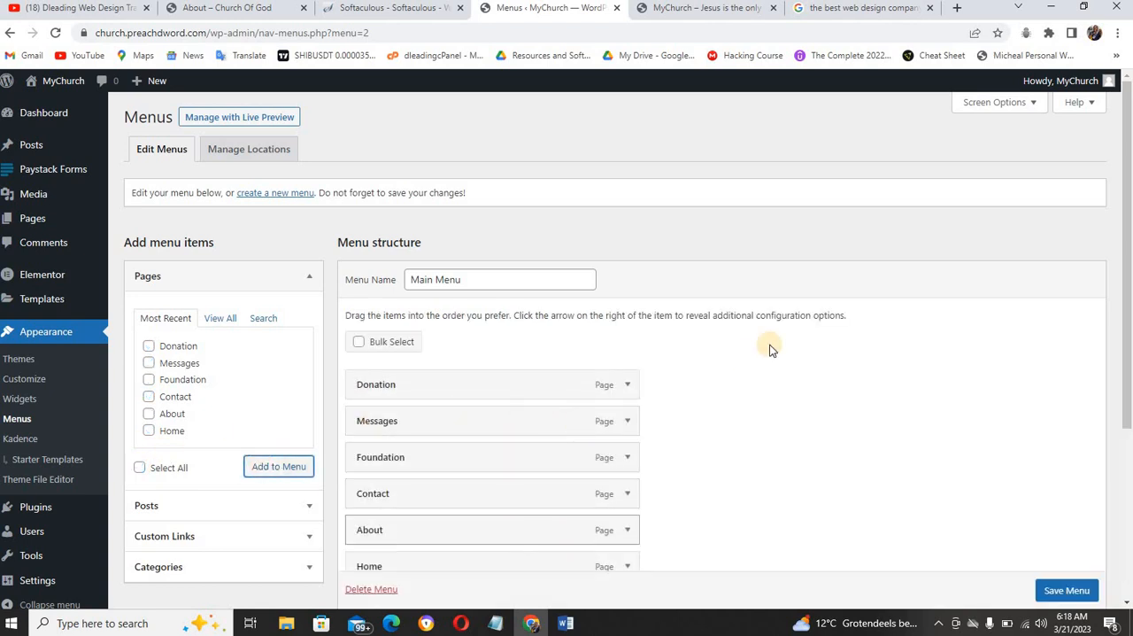
drag(1129, 347, 1130, 449)
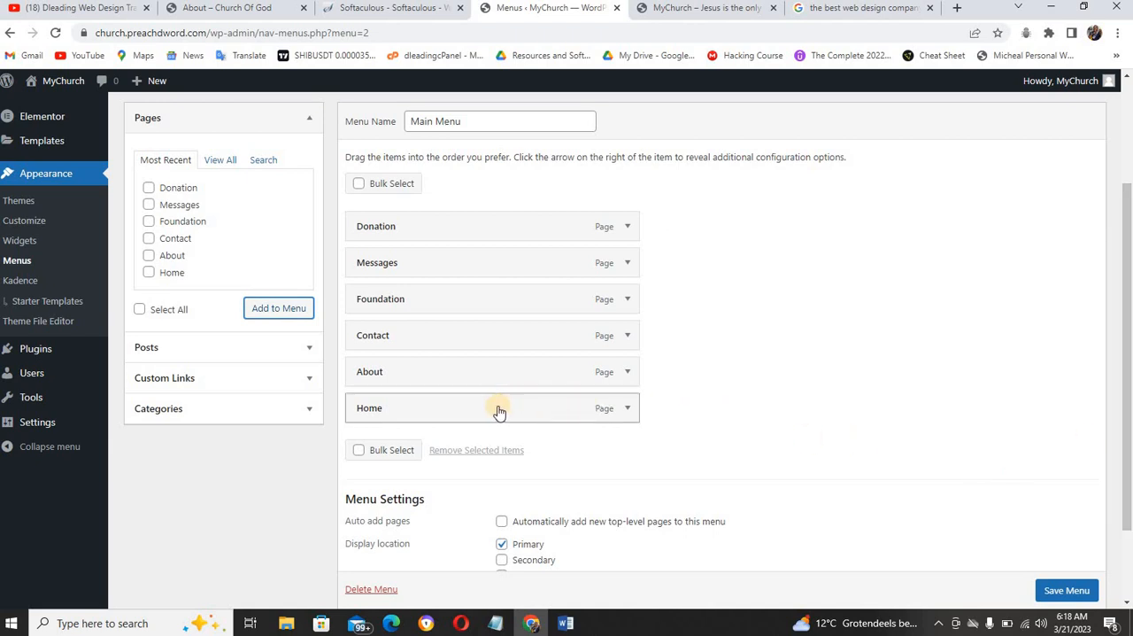
drag(410, 398, 397, 214)
drag(376, 406, 359, 266)
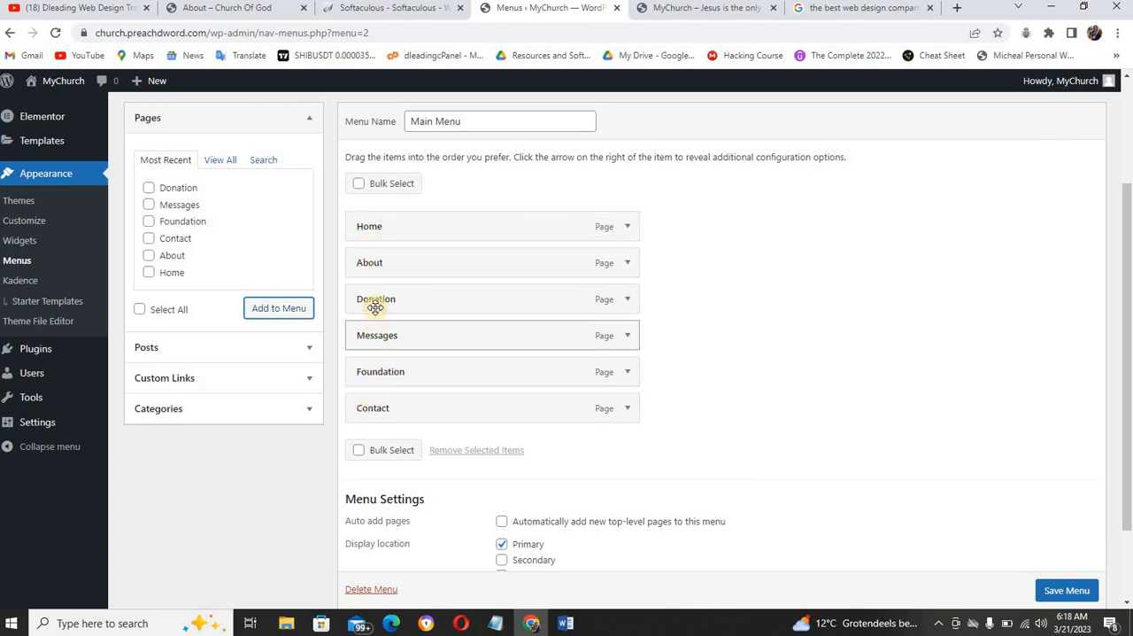
drag(381, 373, 359, 335)
drag(378, 413, 373, 371)
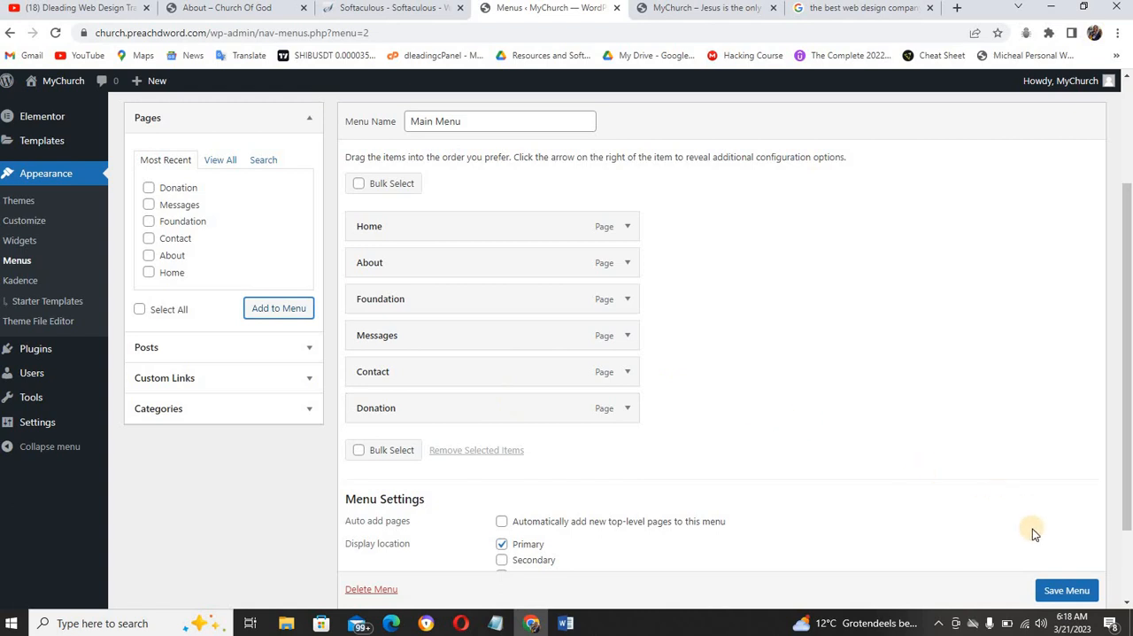
click(1055, 589)
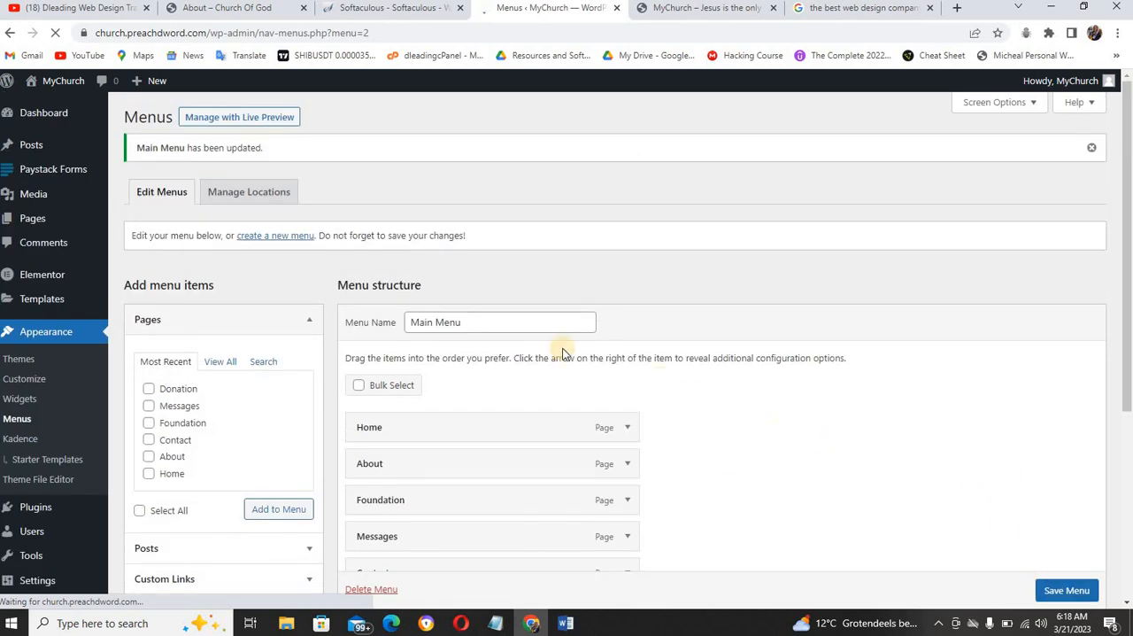
Create a second menu named "Mobile Menu" and assign it to the Primary display location.
click(275, 237)
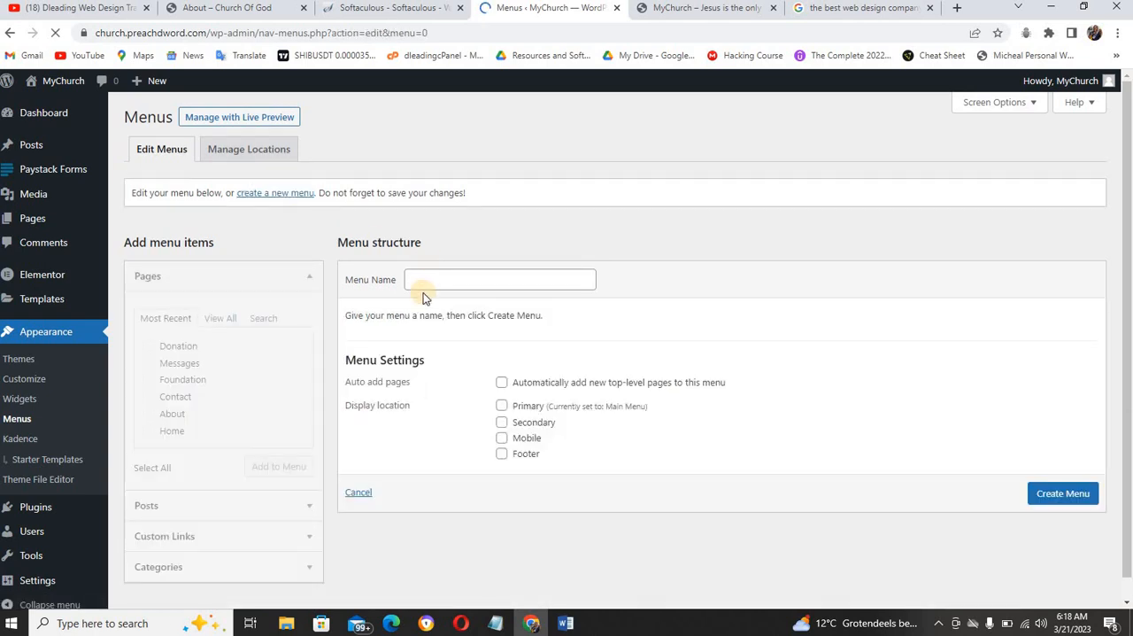
click(432, 278)
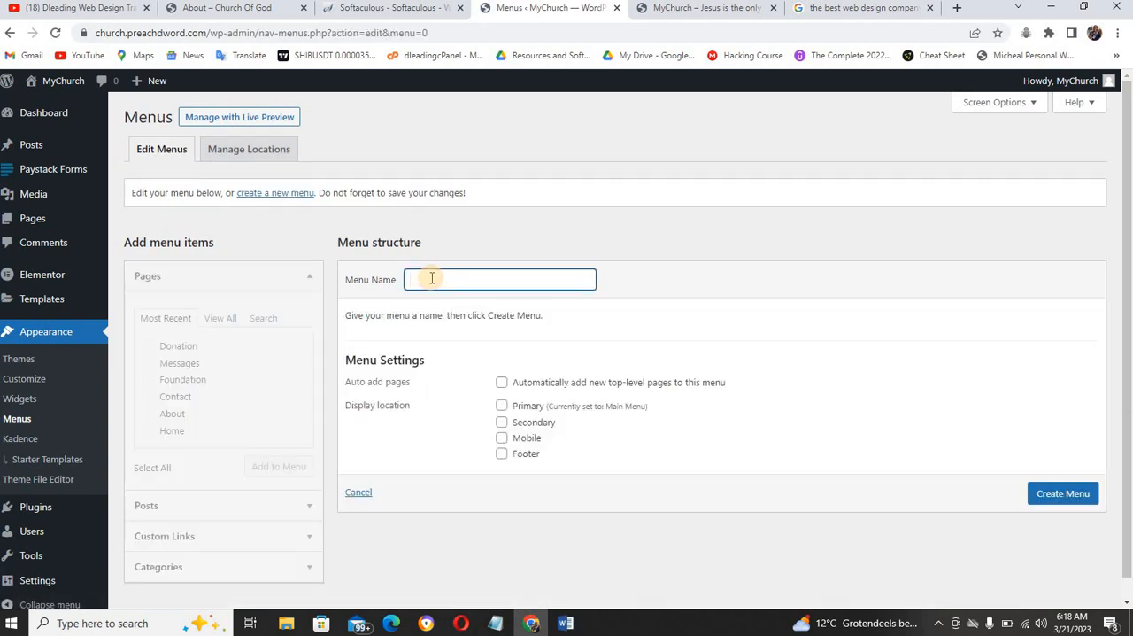
text(m)
key(BackSpace)
text(Mobile Menu)
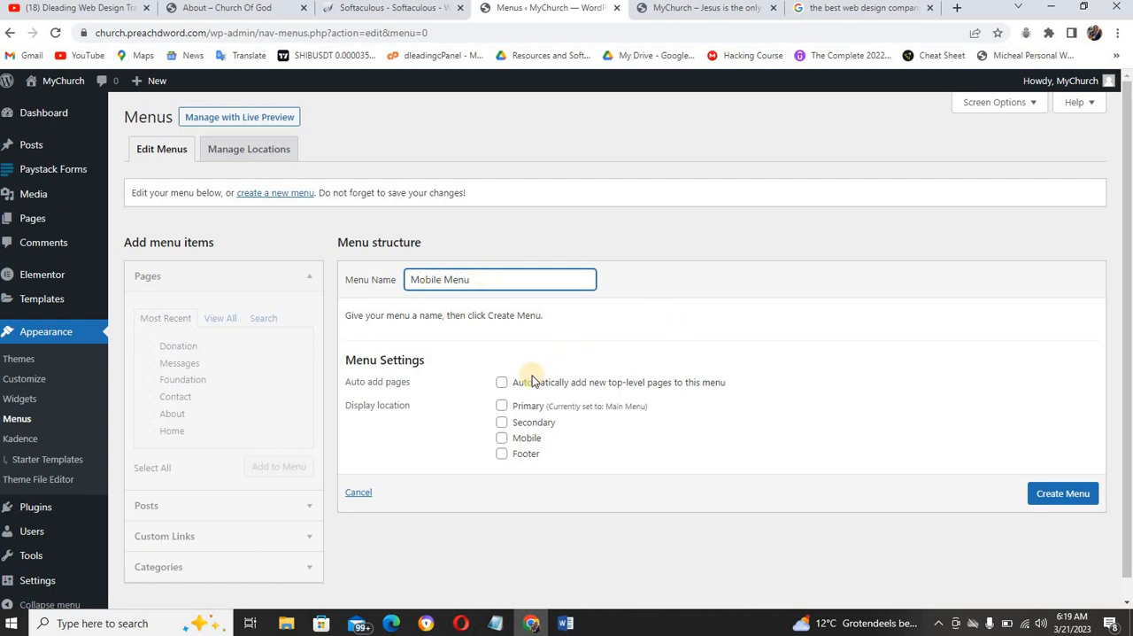
click(501, 406)
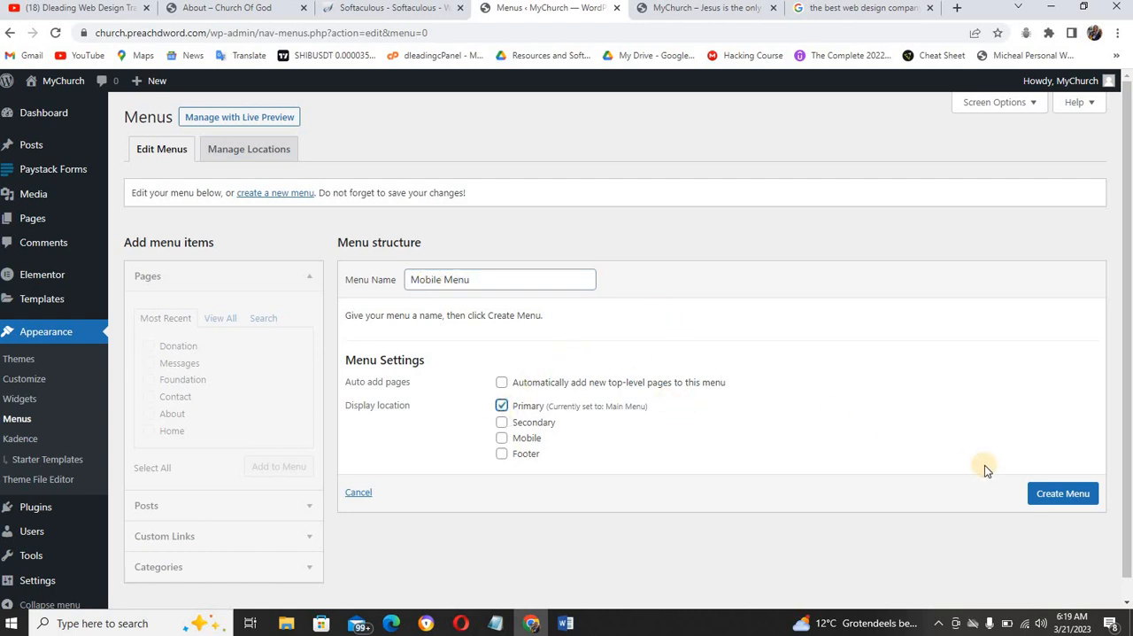
click(1049, 495)
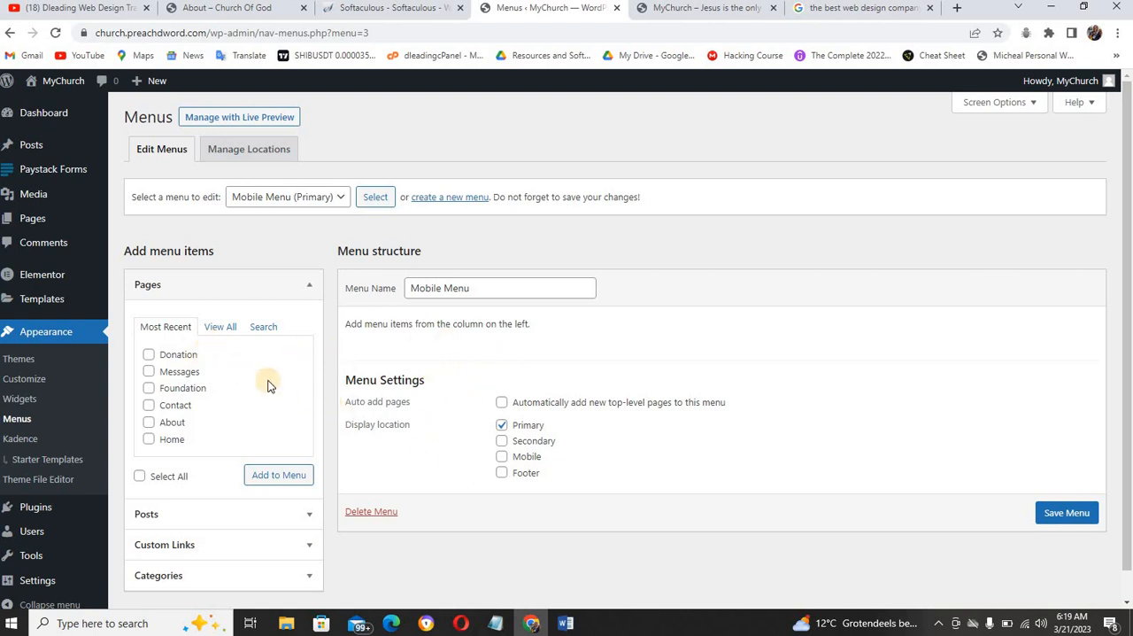
Add all six pages to Mobile Menu and place Home, About and Messages first.
click(139, 476)
click(269, 477)
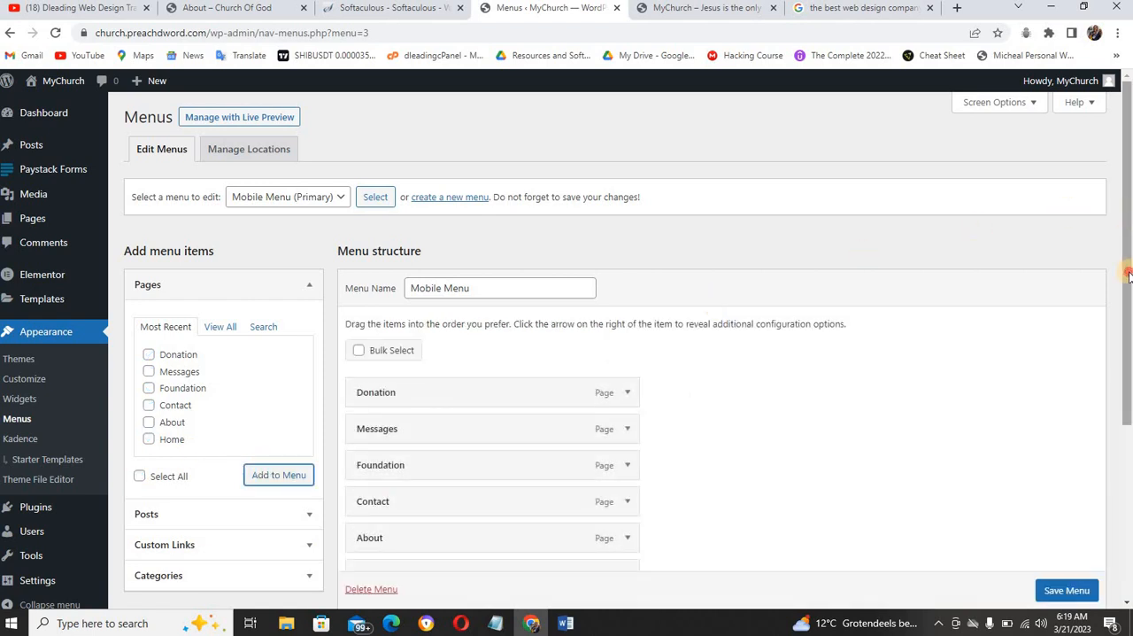
scroll(891, 454, down, 2)
drag(585, 419, 444, 226)
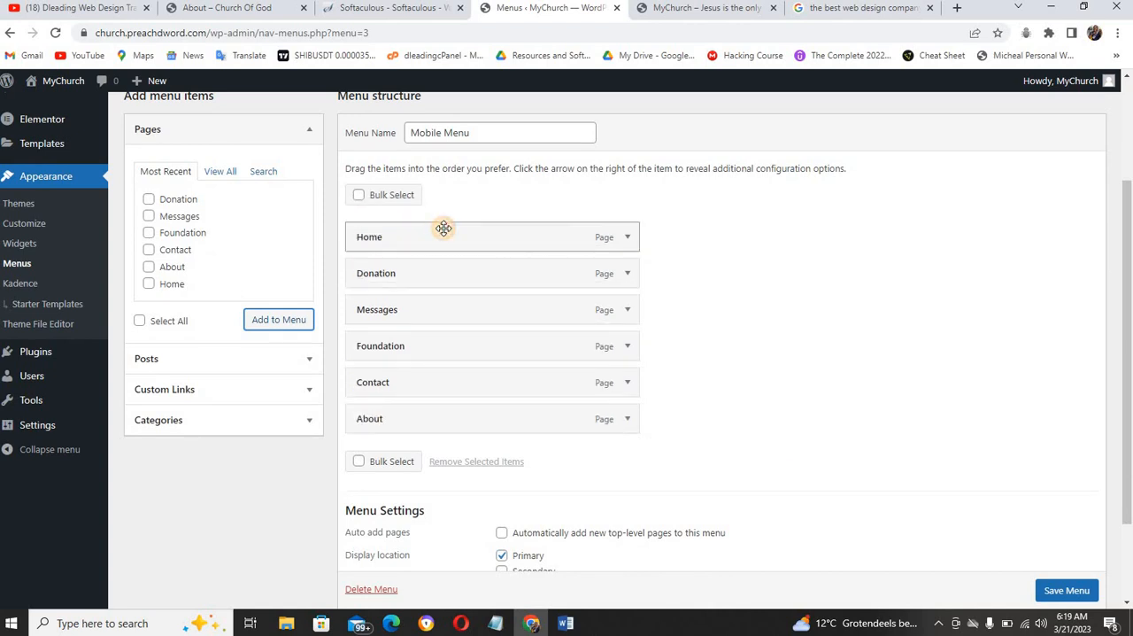
drag(398, 310, 394, 262)
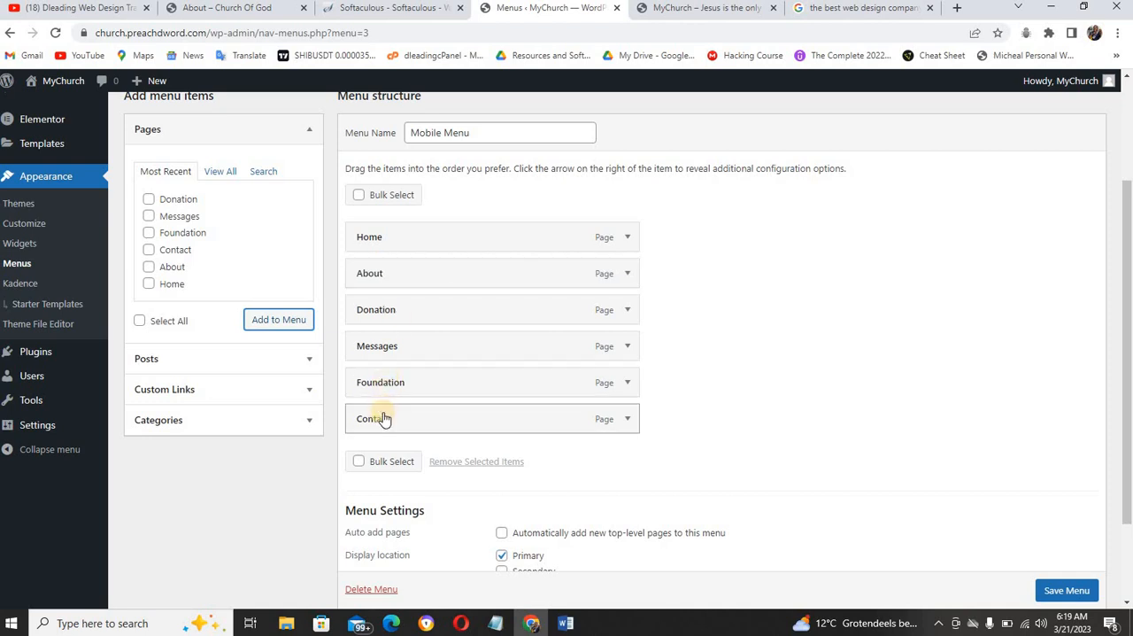
drag(383, 339, 384, 308)
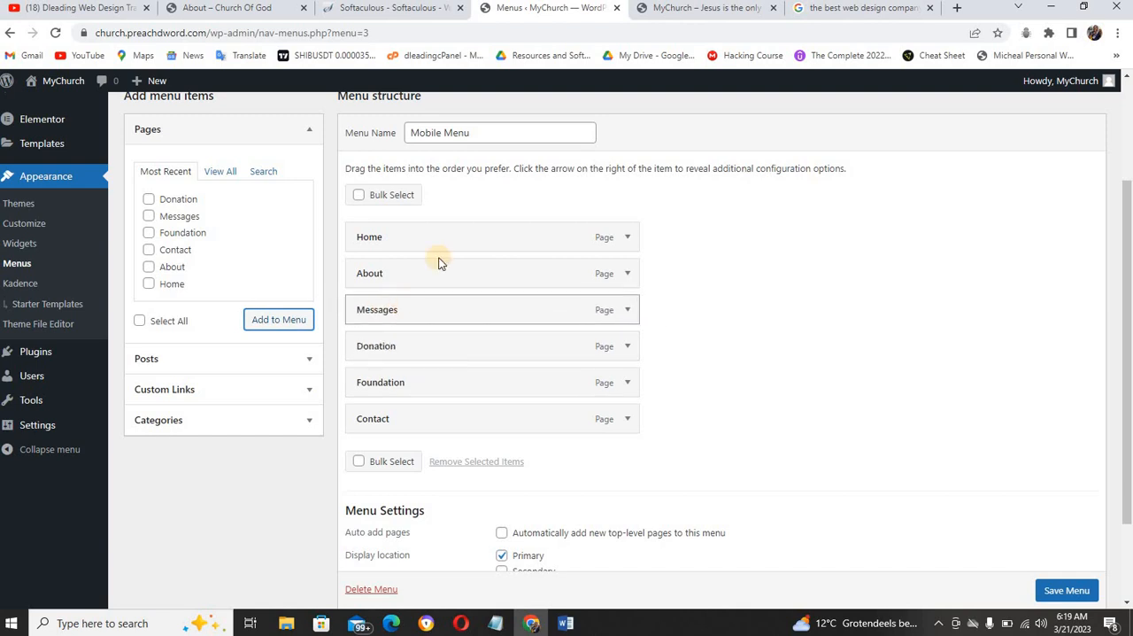
Following the Church of God reference site, reorder Mobile Menu to Home, About, Foundation, Messages, Contact, Donation and save it.
click(266, 9)
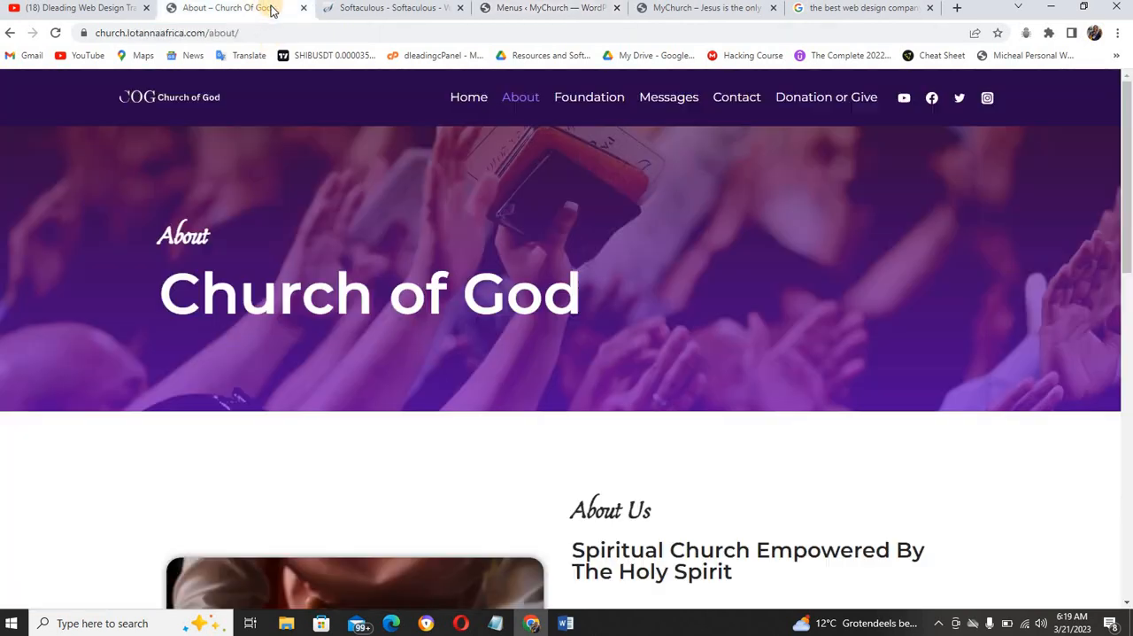
click(509, 9)
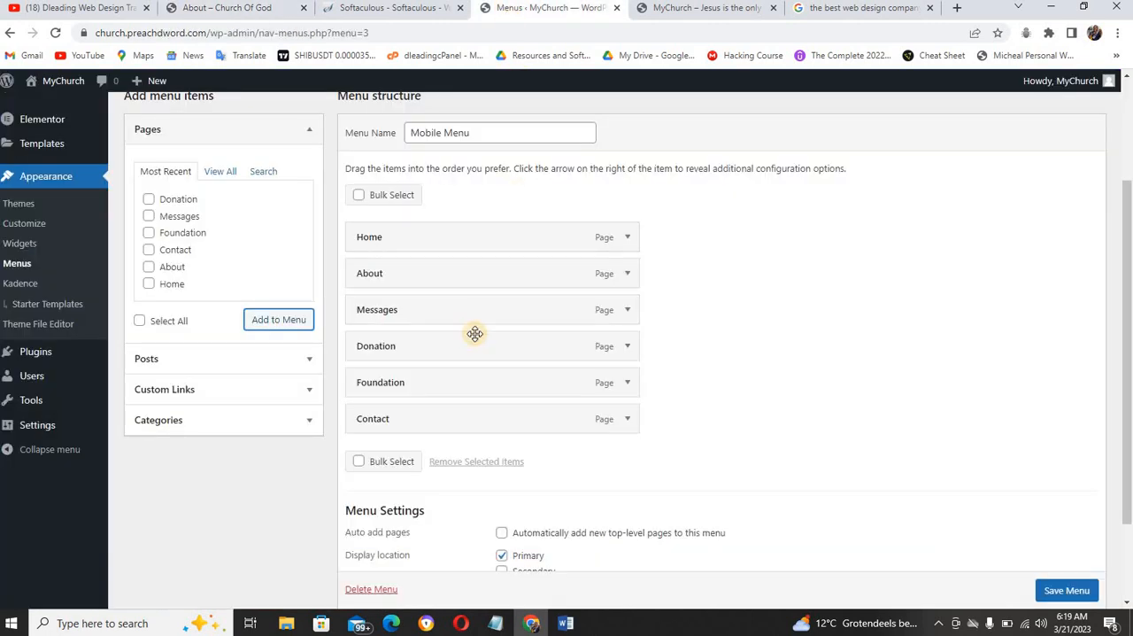
drag(463, 376, 445, 306)
drag(424, 406, 416, 370)
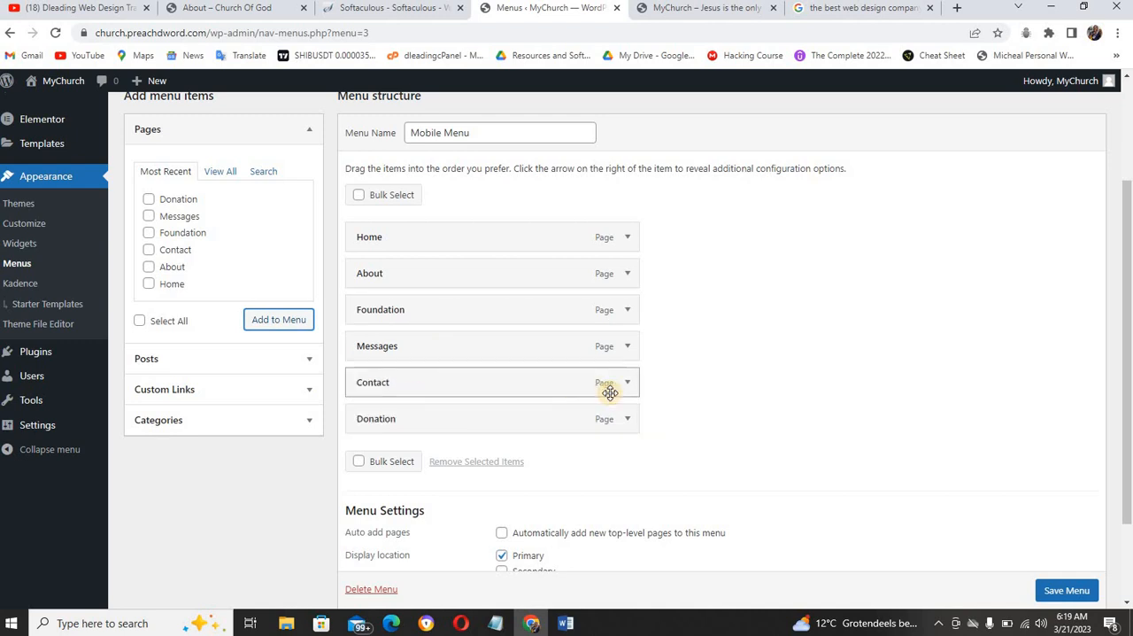
scroll(1053, 588, down, 1)
click(1054, 588)
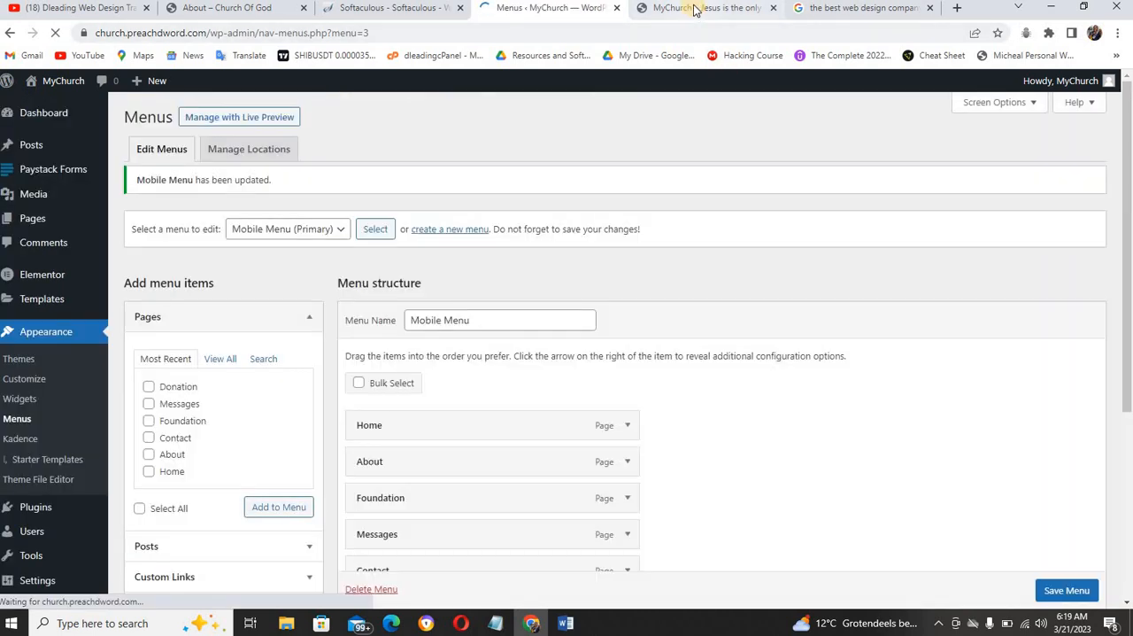
Check the updated navigation on the live MyChurch site and compare it with the Church of God reference site's header.
click(696, 9)
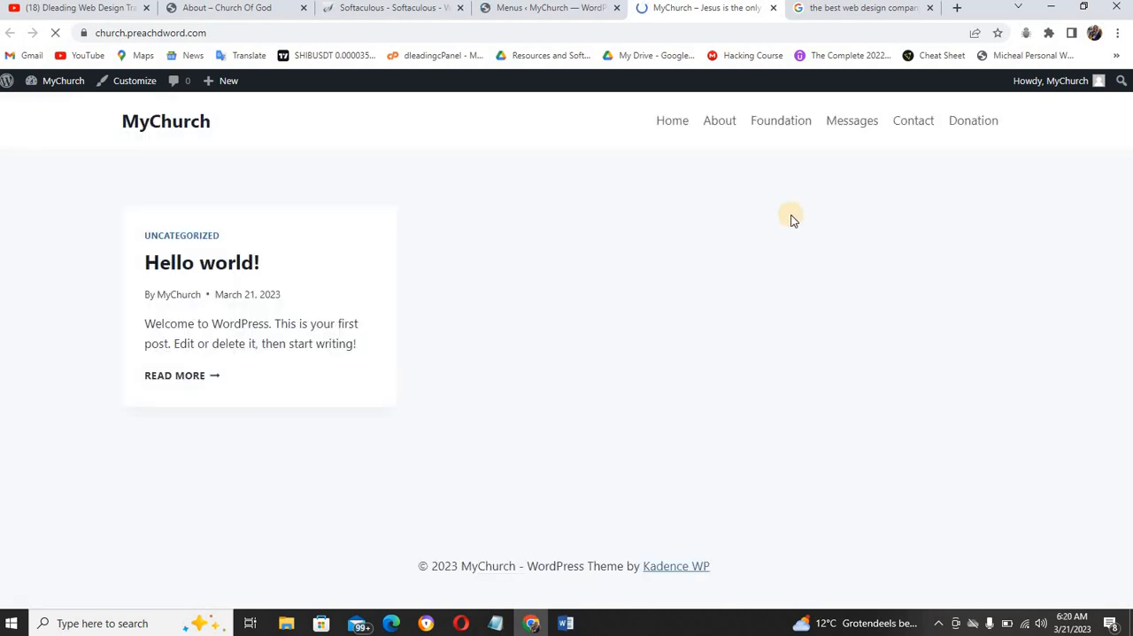
click(512, 9)
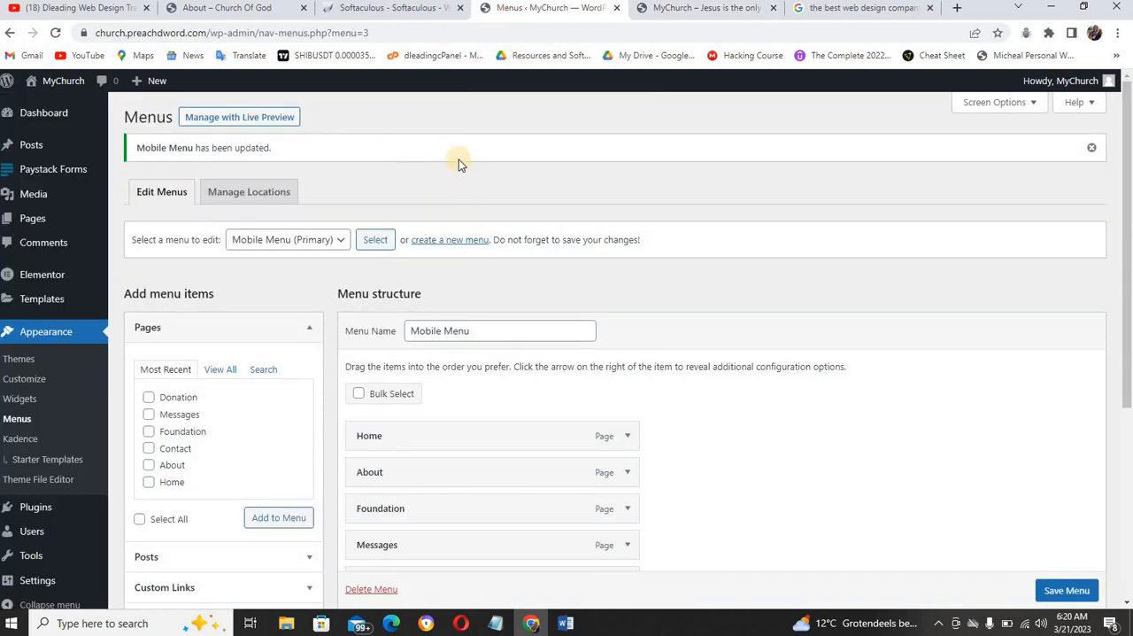
click(678, 9)
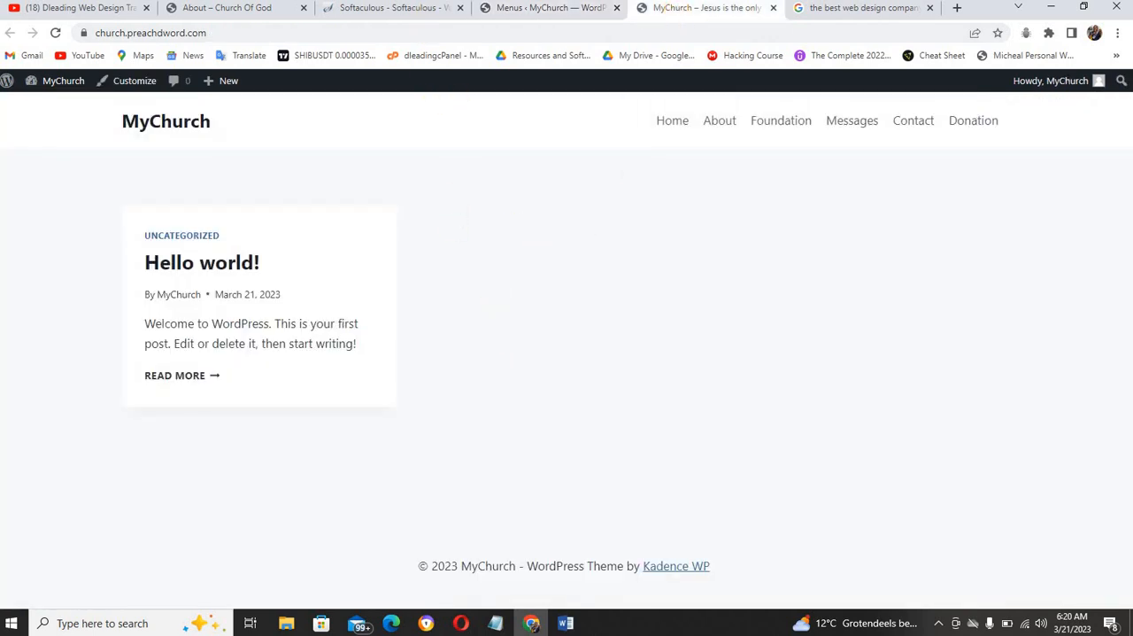
drag(253, 8, 405, 13)
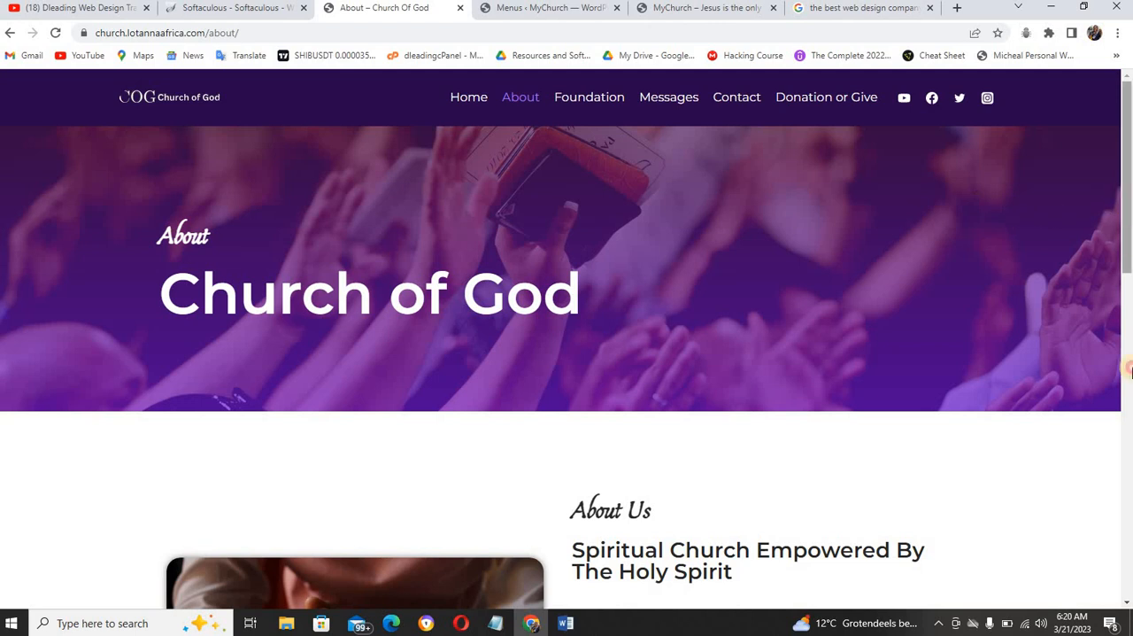
drag(1126, 201, 1128, 261)
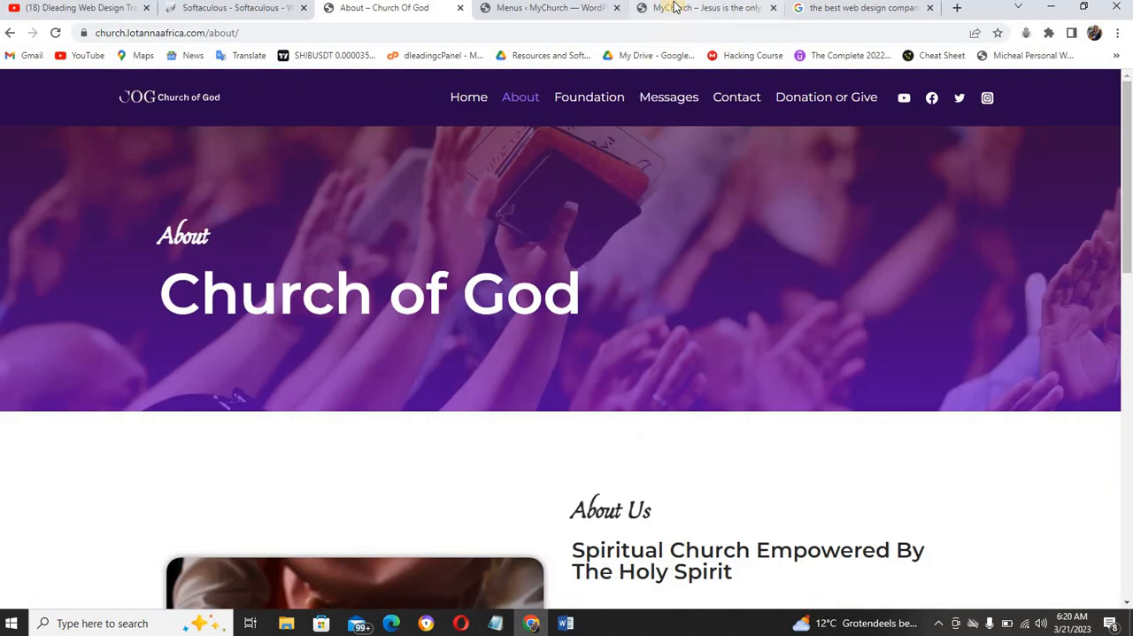
click(578, 12)
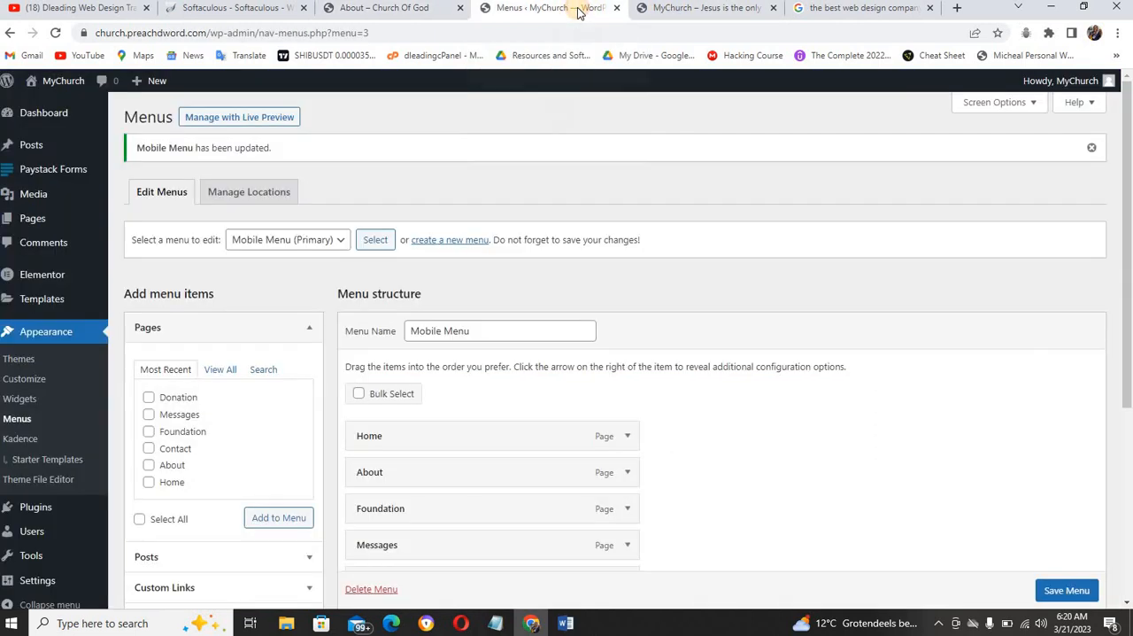
Open the live MyChurch site in the Customizer and review the color and font notes in the Word document.
click(640, 13)
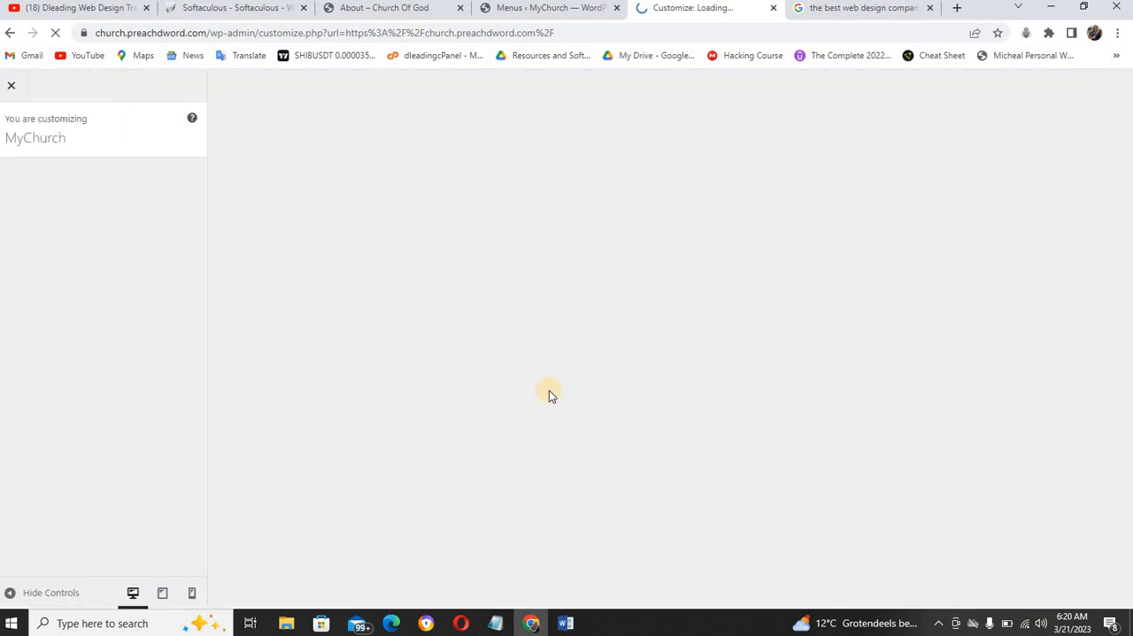
click(569, 624)
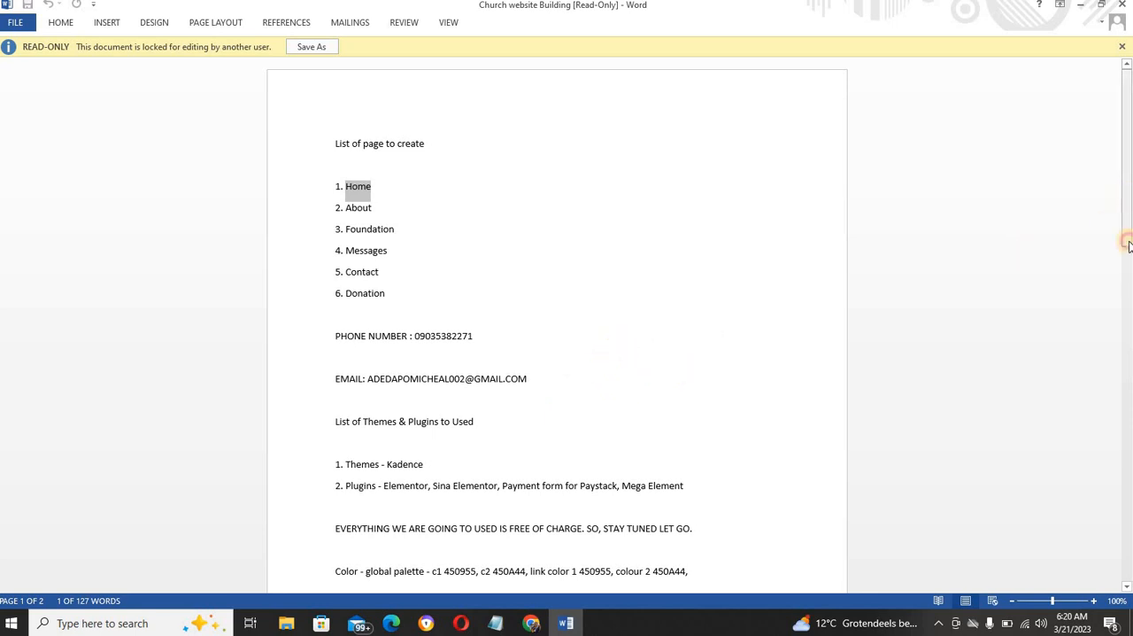
drag(1126, 221, 1128, 333)
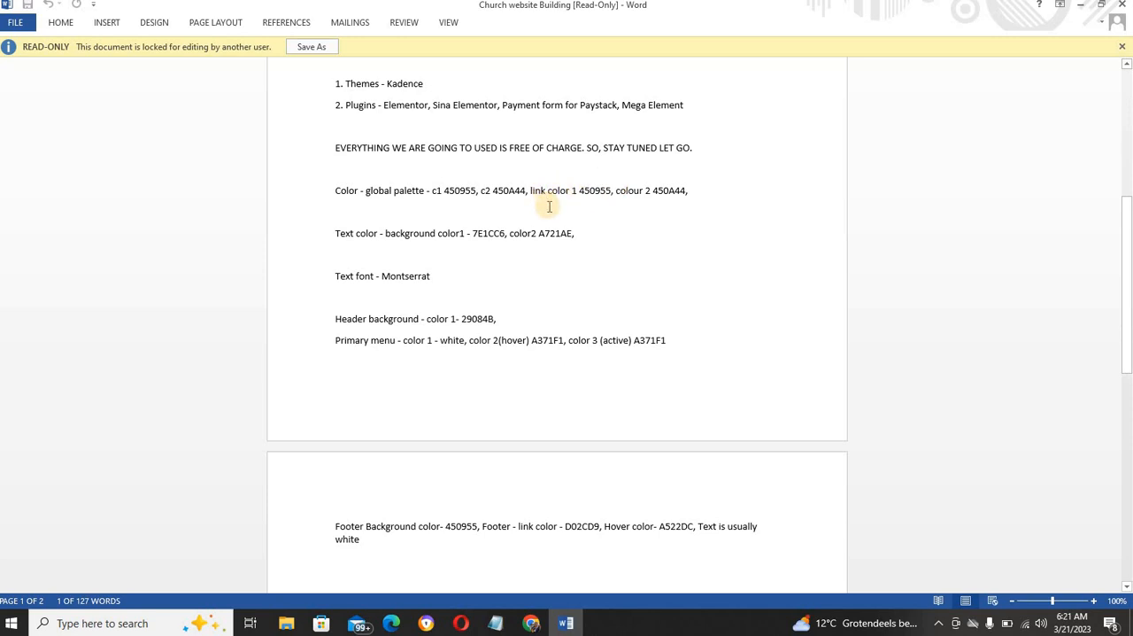
click(529, 625)
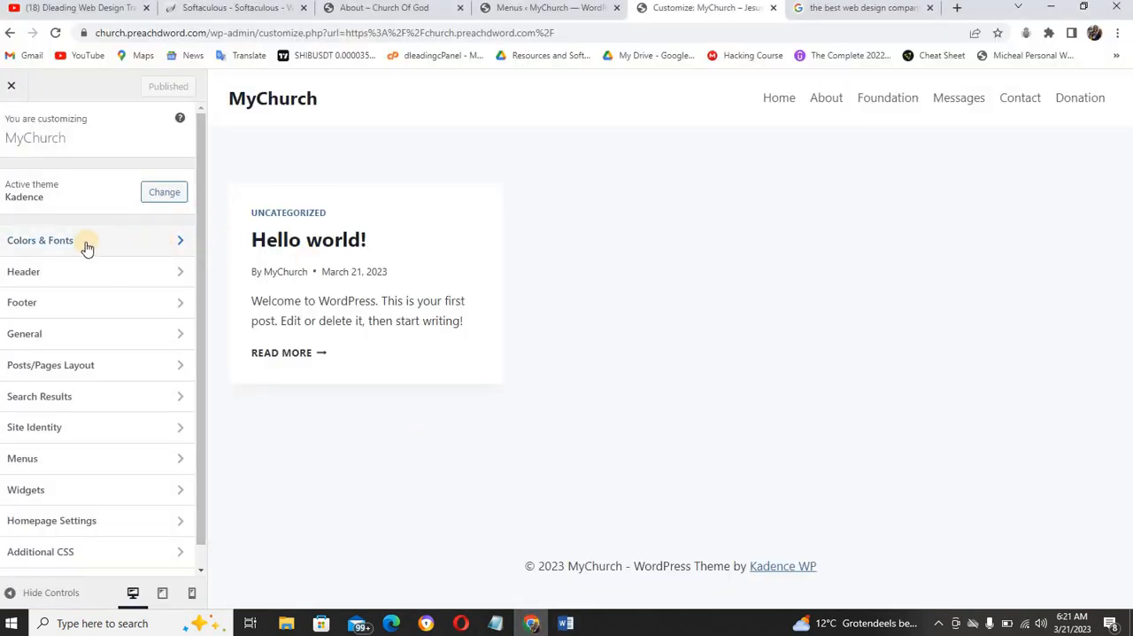
In the theme's color settings, open the first Accent color of the global palette for editing.
click(164, 243)
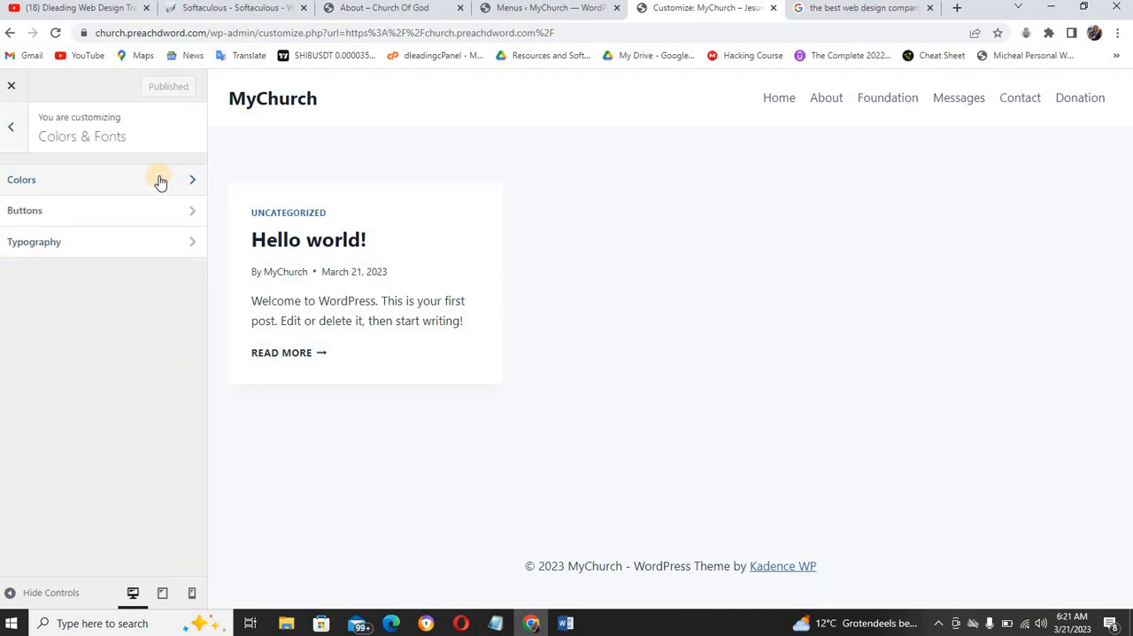
click(160, 181)
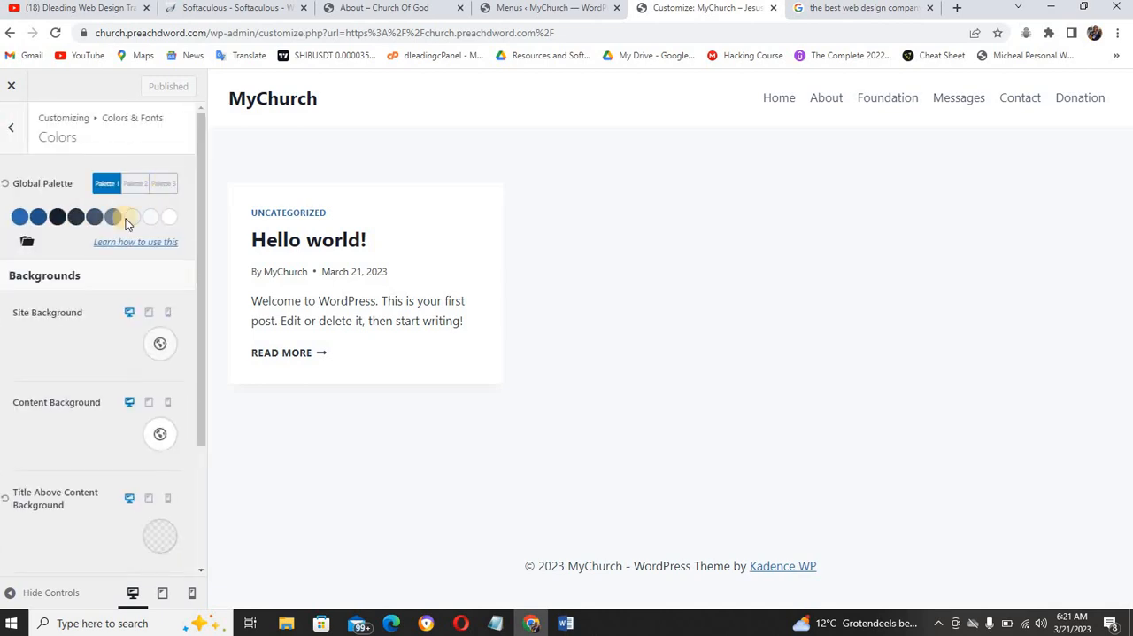
click(21, 217)
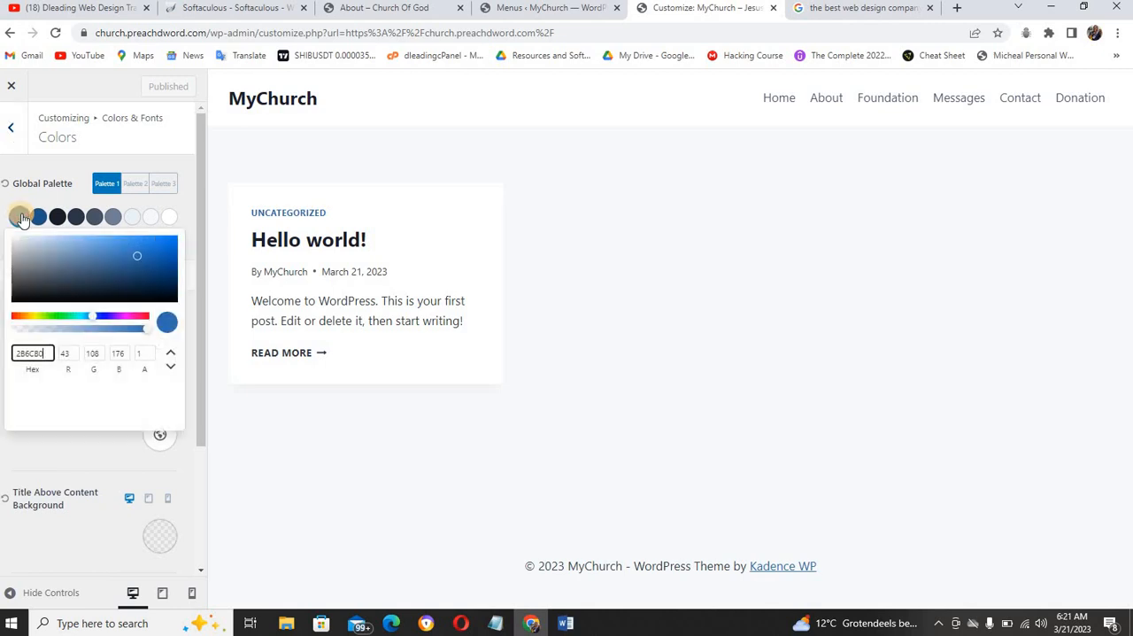
Try a purple shade, 720C98, as the Accent color and compare it with the Church of God reference site.
click(115, 317)
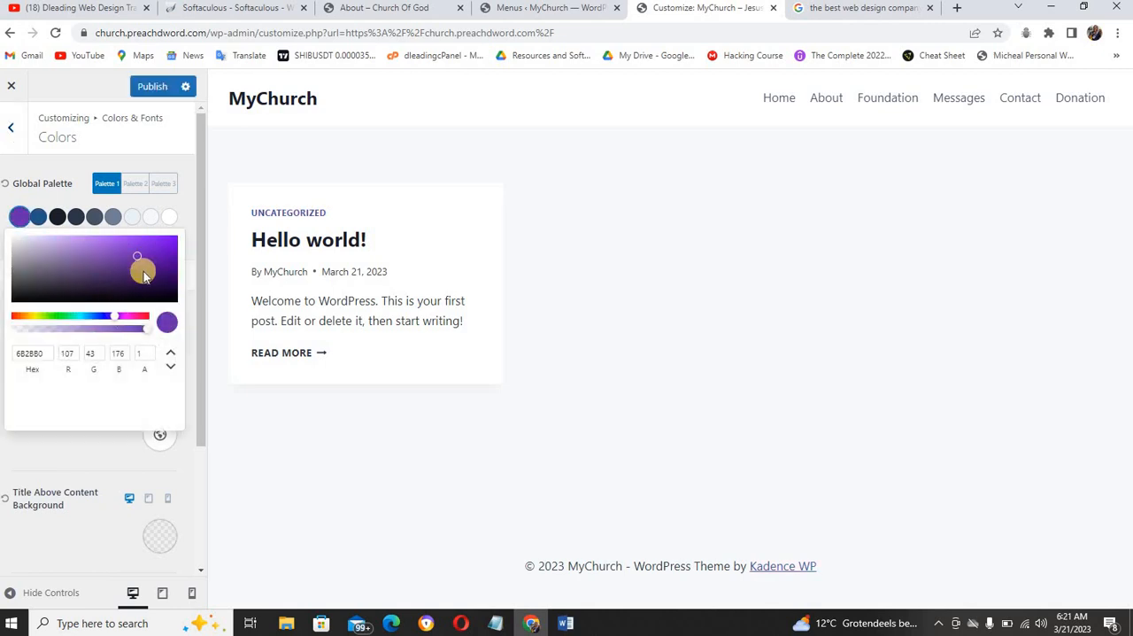
drag(162, 257, 166, 267)
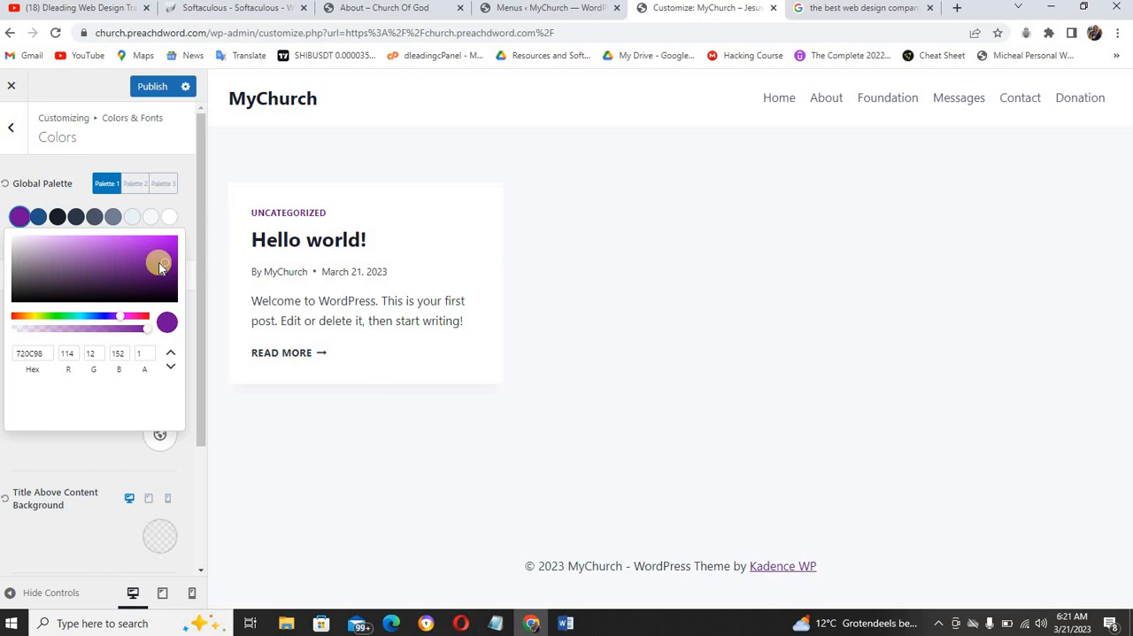
drag(160, 269, 162, 265)
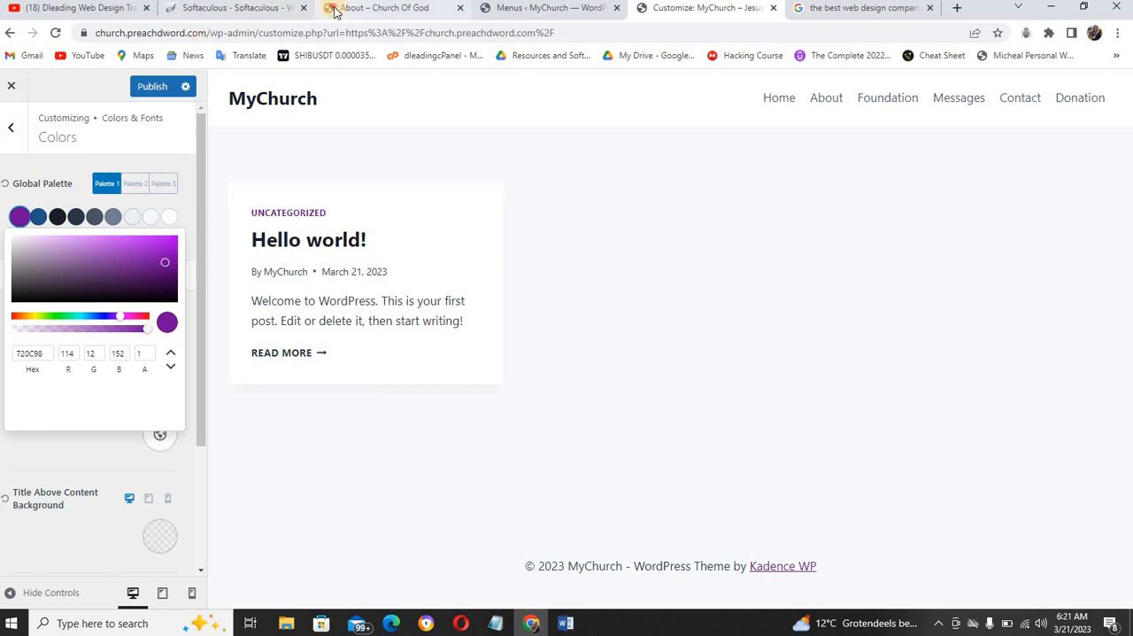
click(335, 11)
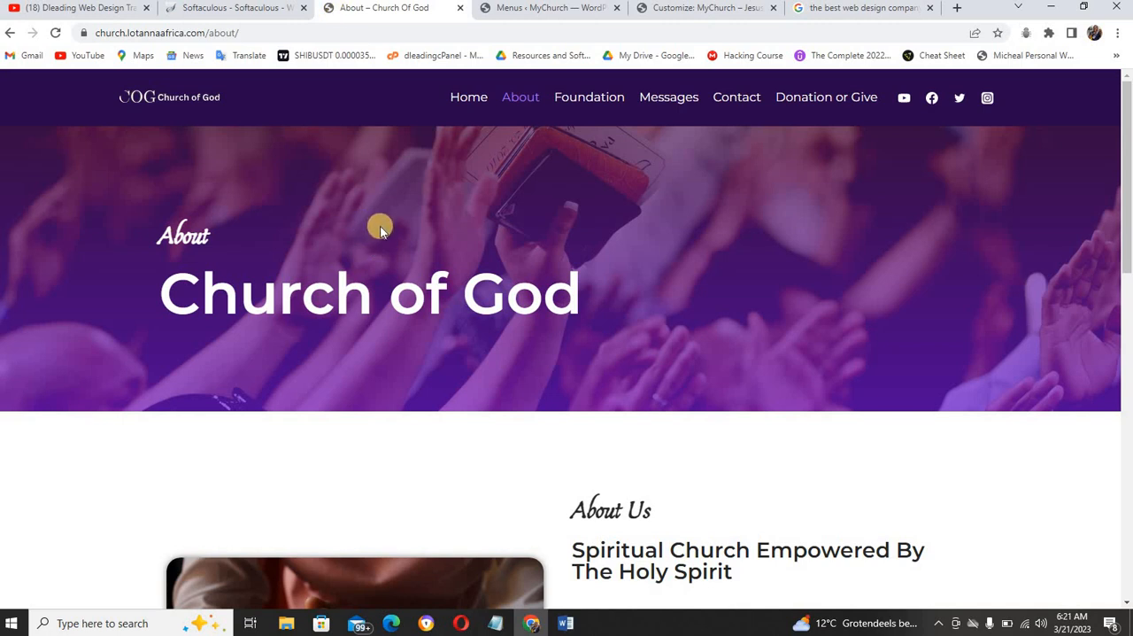
click(654, 11)
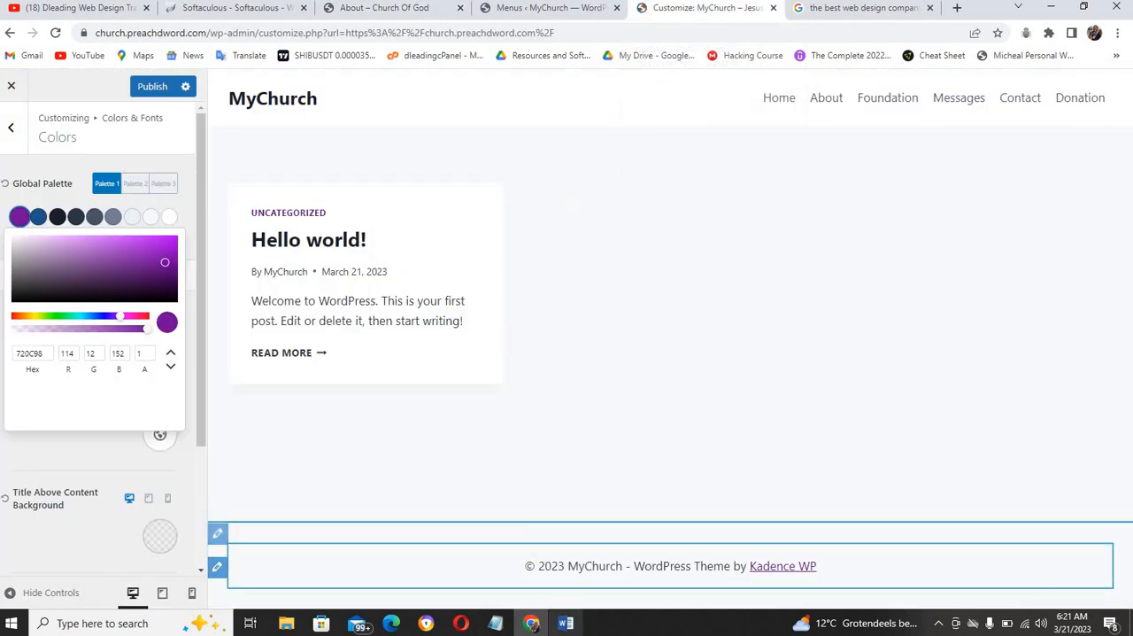
Copy the c1 value from the Word notes and set the global palette's Accent color to 450955.
click(566, 623)
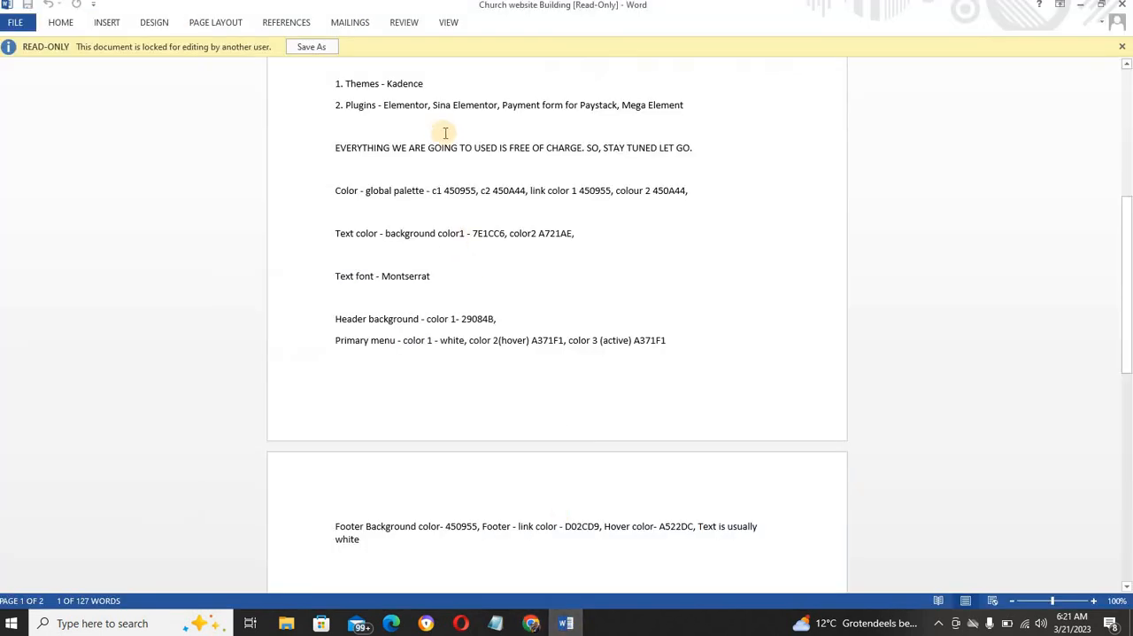
drag(446, 190, 473, 188)
key(ctrl+c)
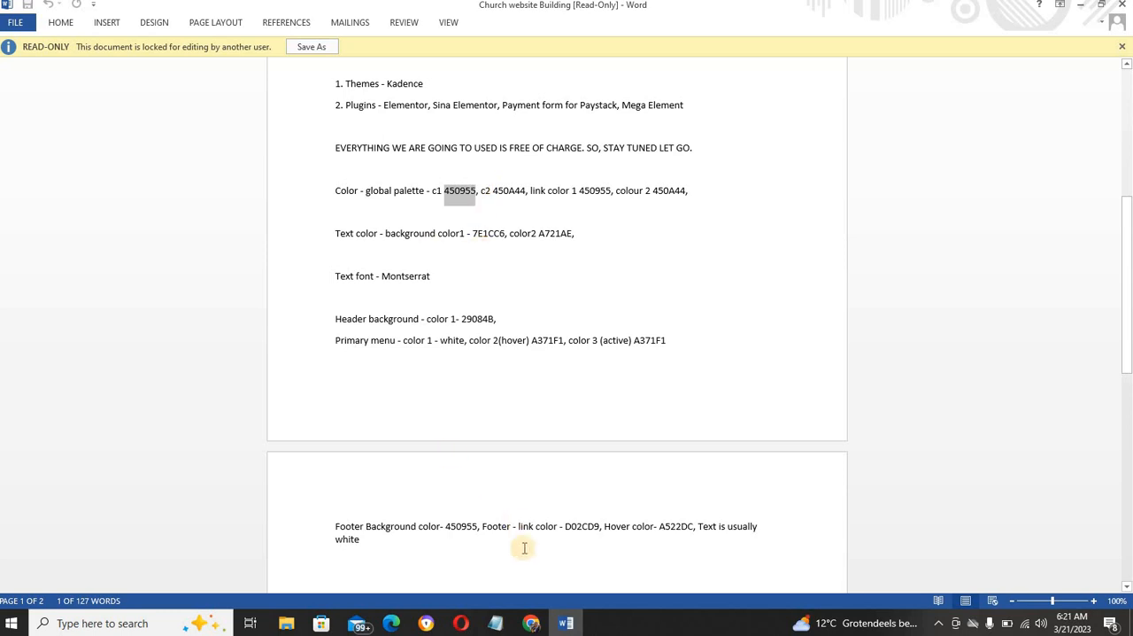
click(531, 622)
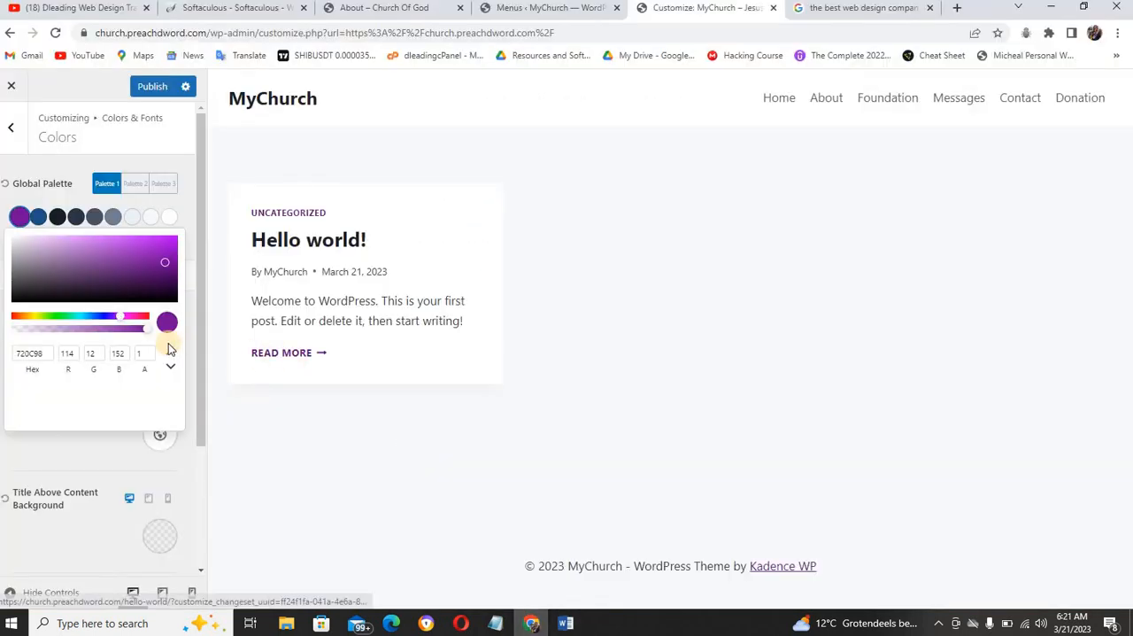
double_click(32, 352)
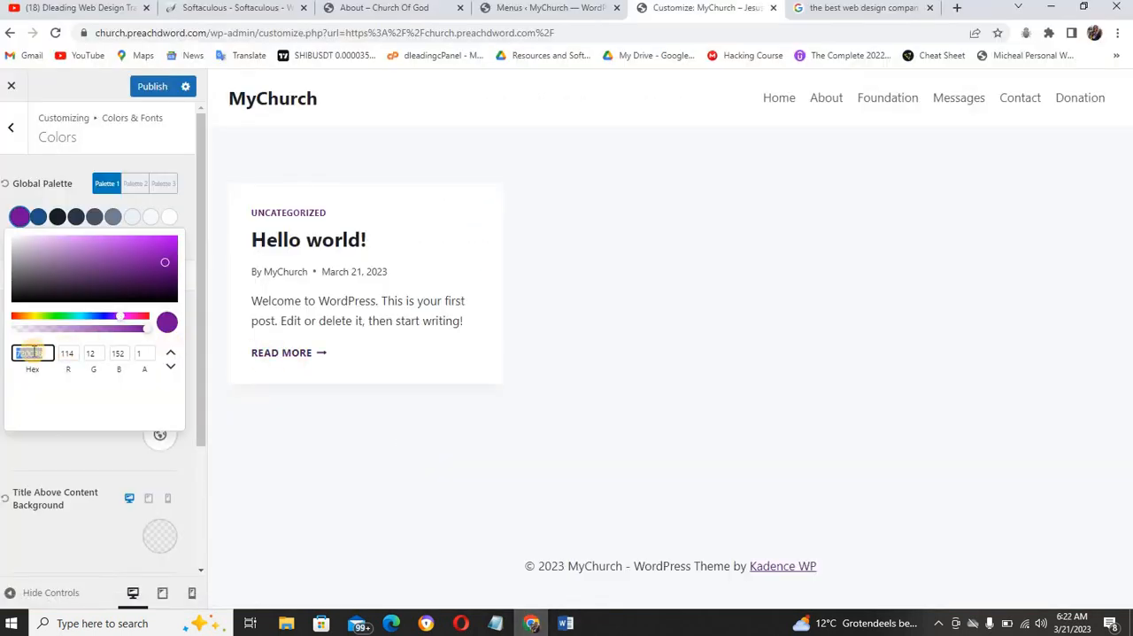
key(ctrl+v)
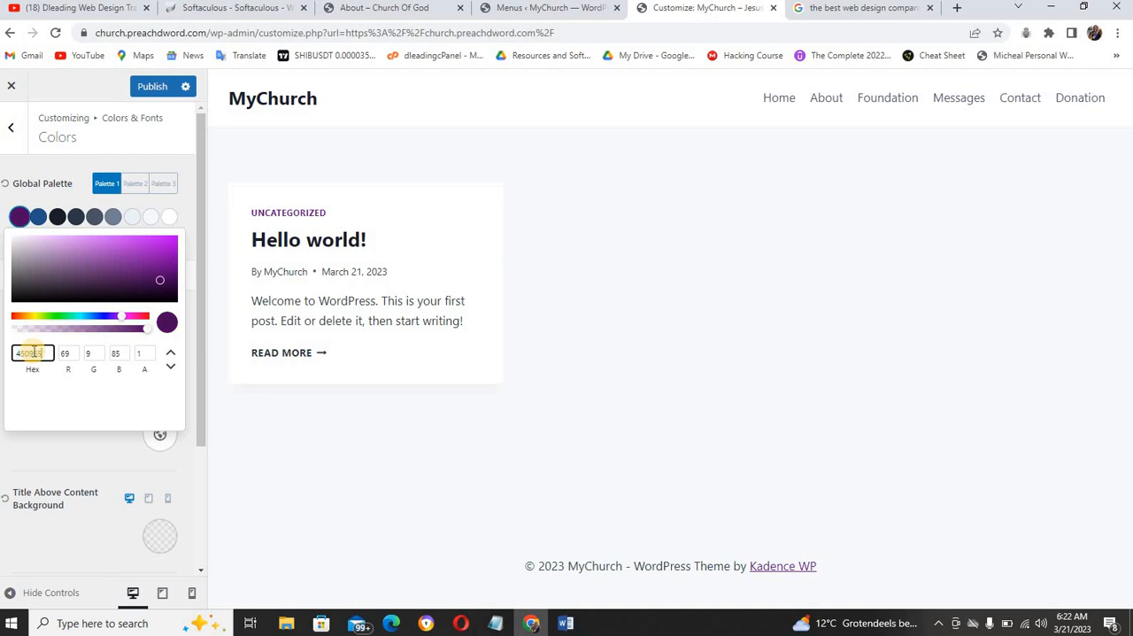
click(40, 171)
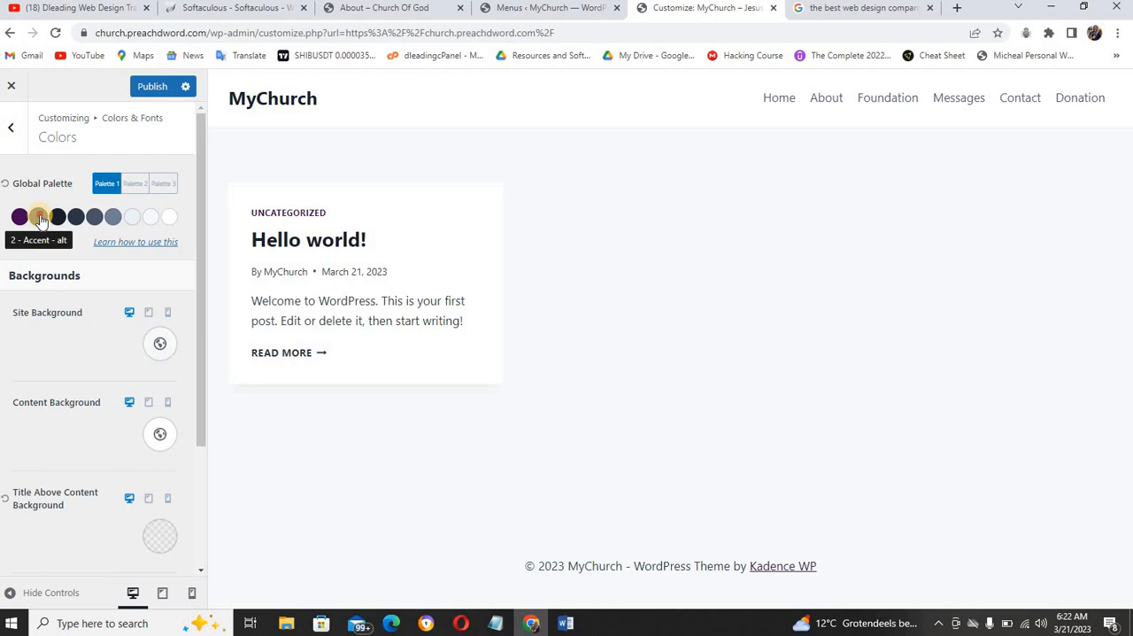
Copy the c2 value from the Word notes and set the palette's Accent - alt color to 450A44.
click(40, 219)
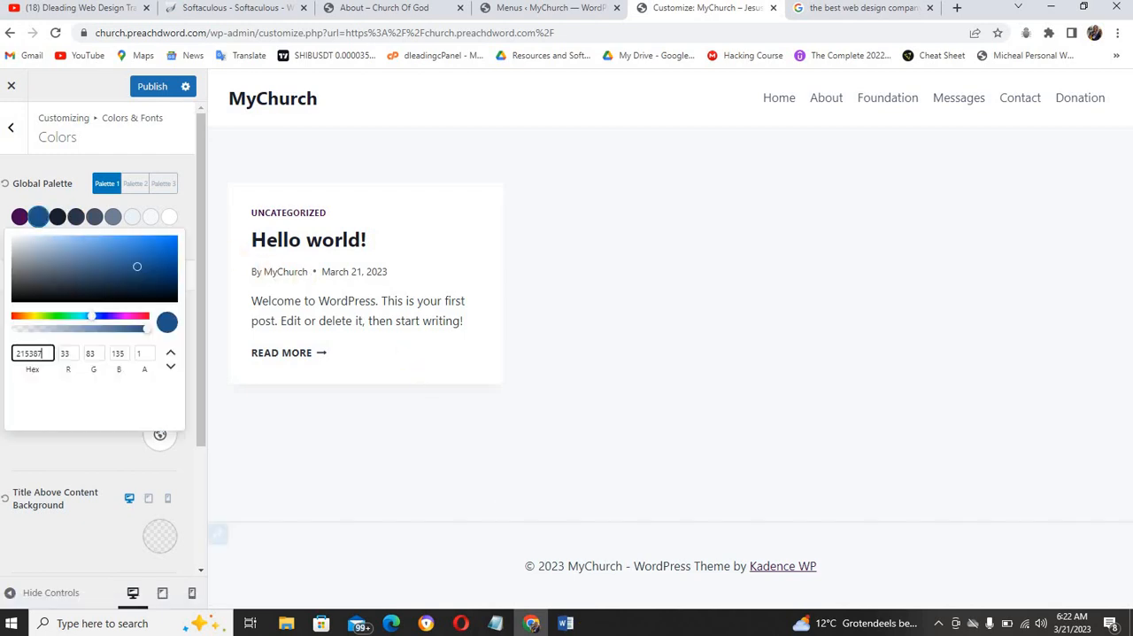
click(570, 625)
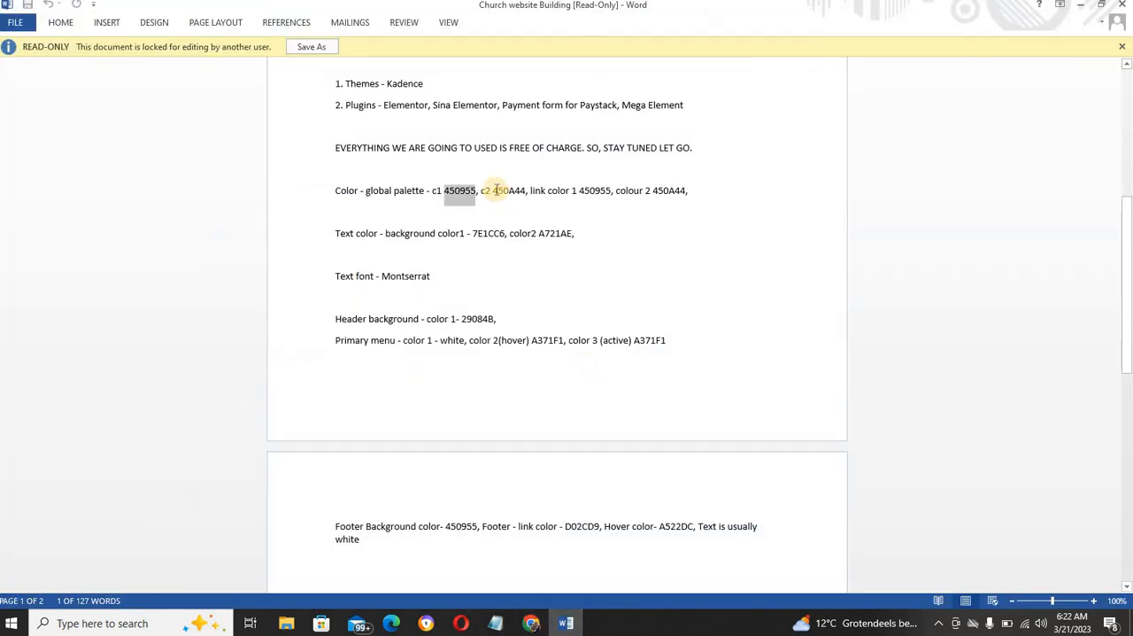
drag(495, 190, 518, 190)
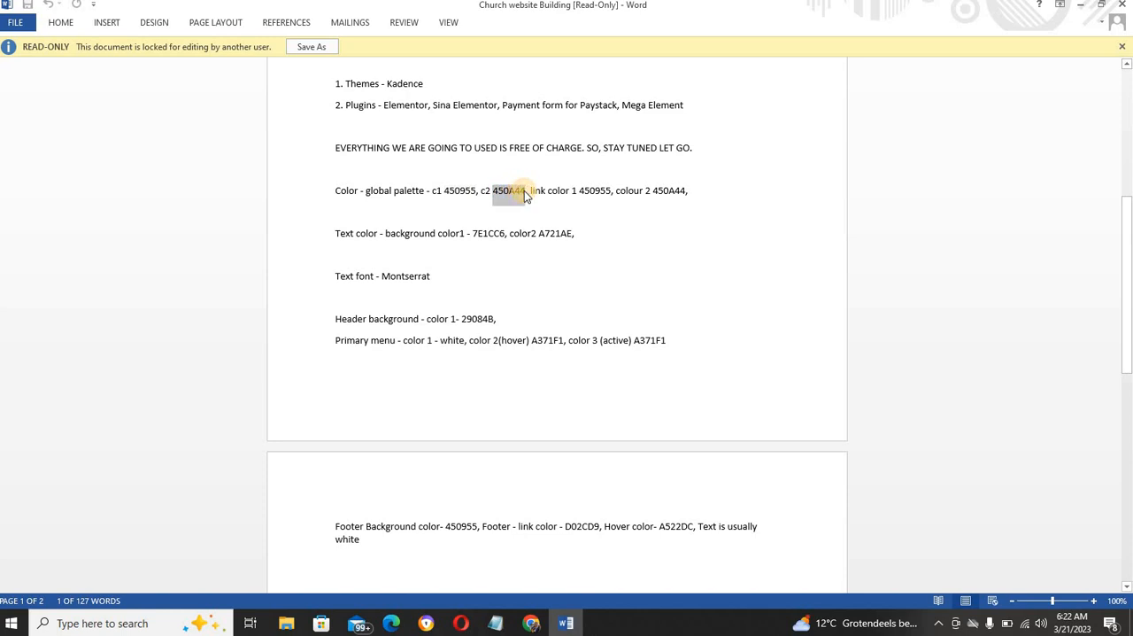
click(528, 625)
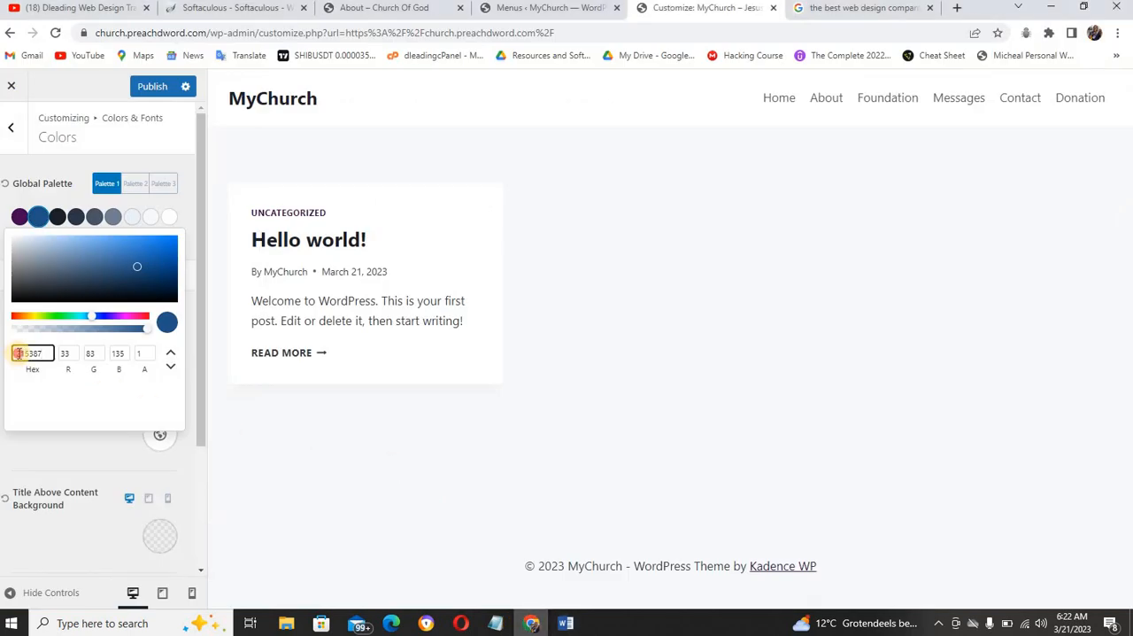
text(450A44)
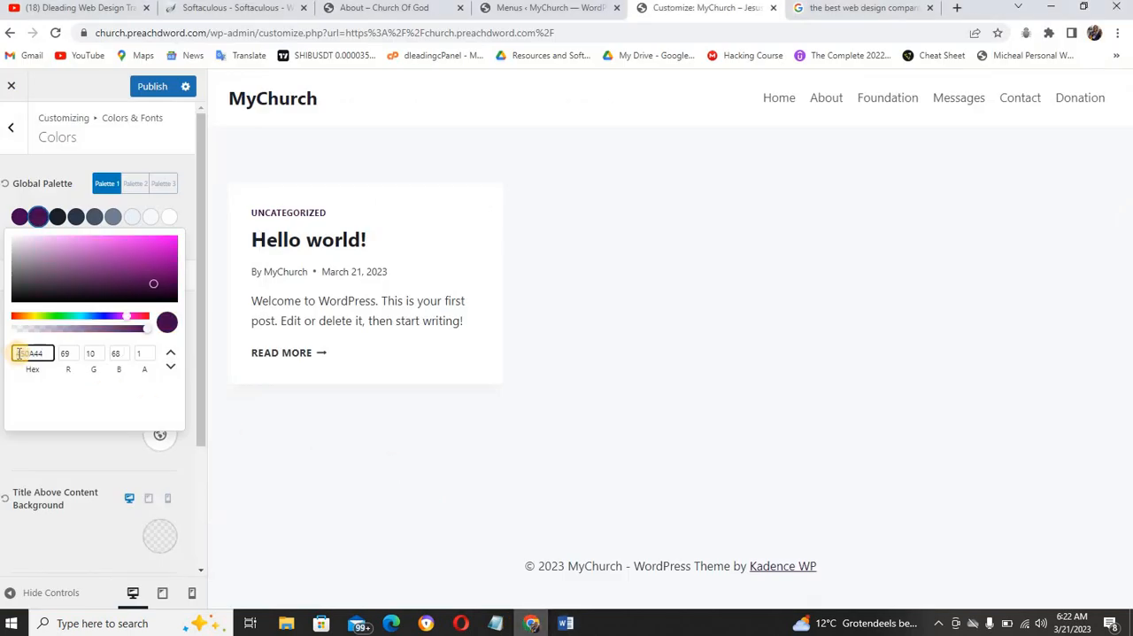
click(52, 160)
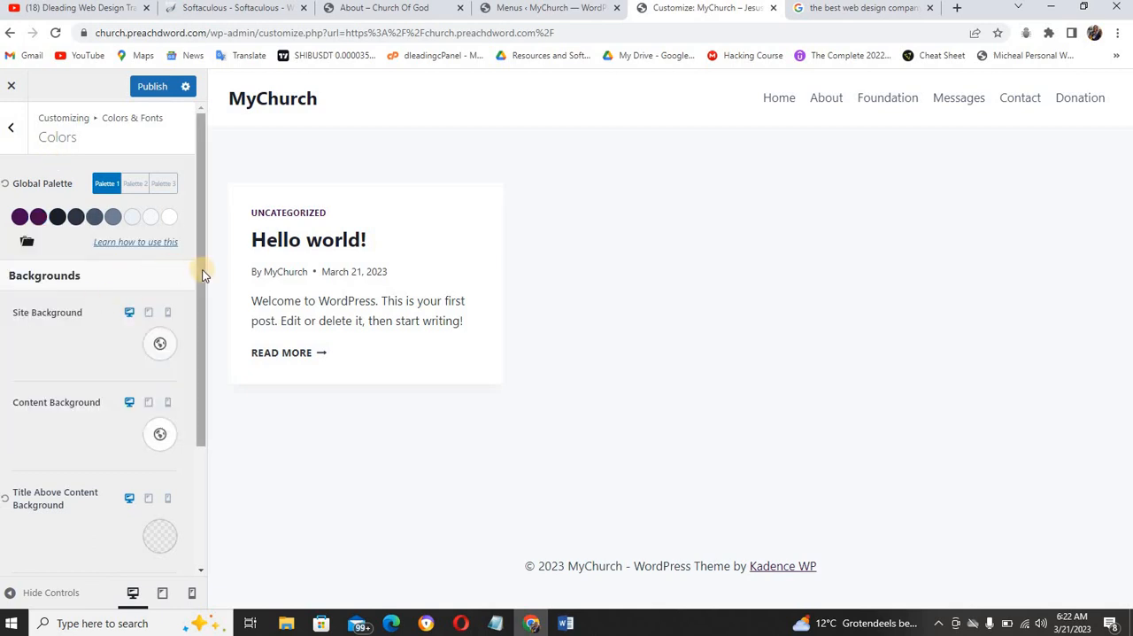
Copy link color 1 from the Word notes and set the first content Links Color to 450955.
drag(202, 275, 202, 451)
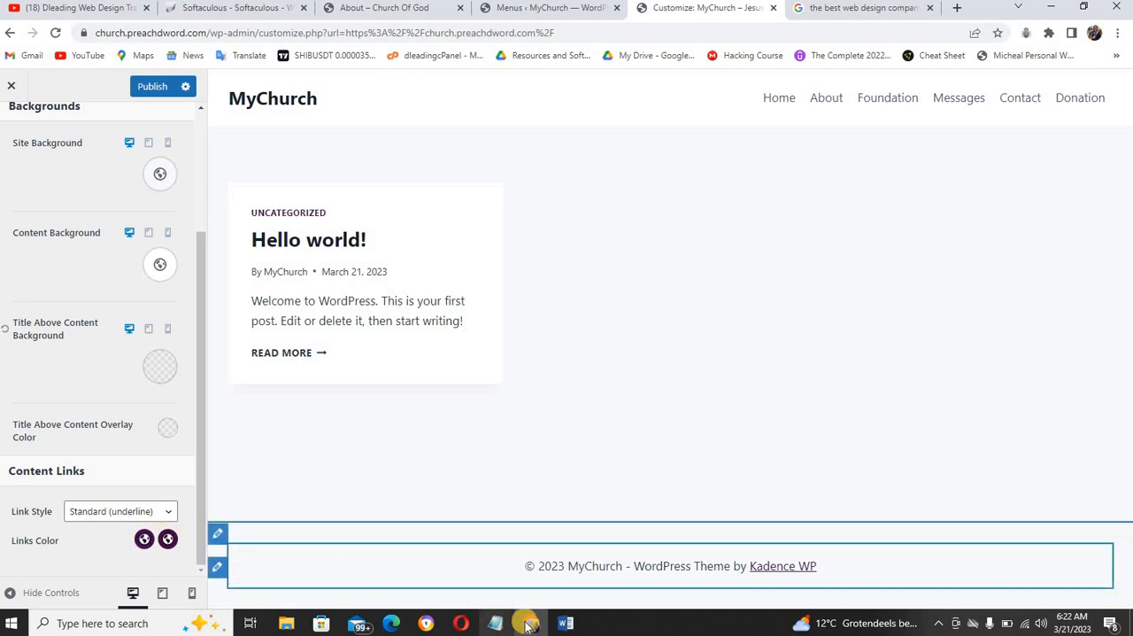
click(563, 624)
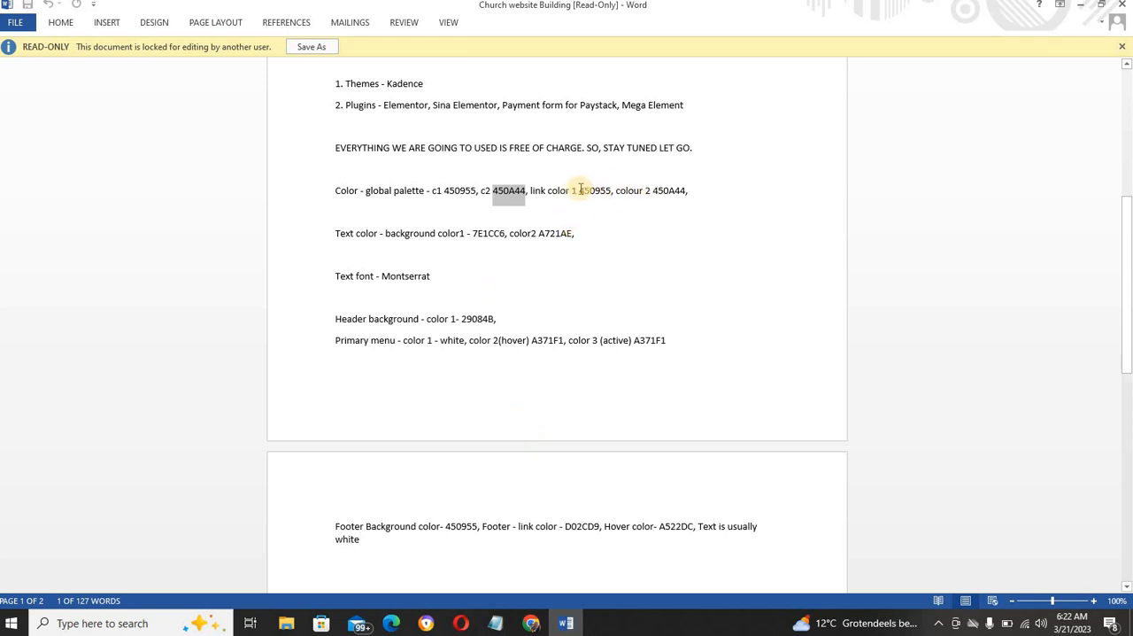
drag(580, 191, 609, 192)
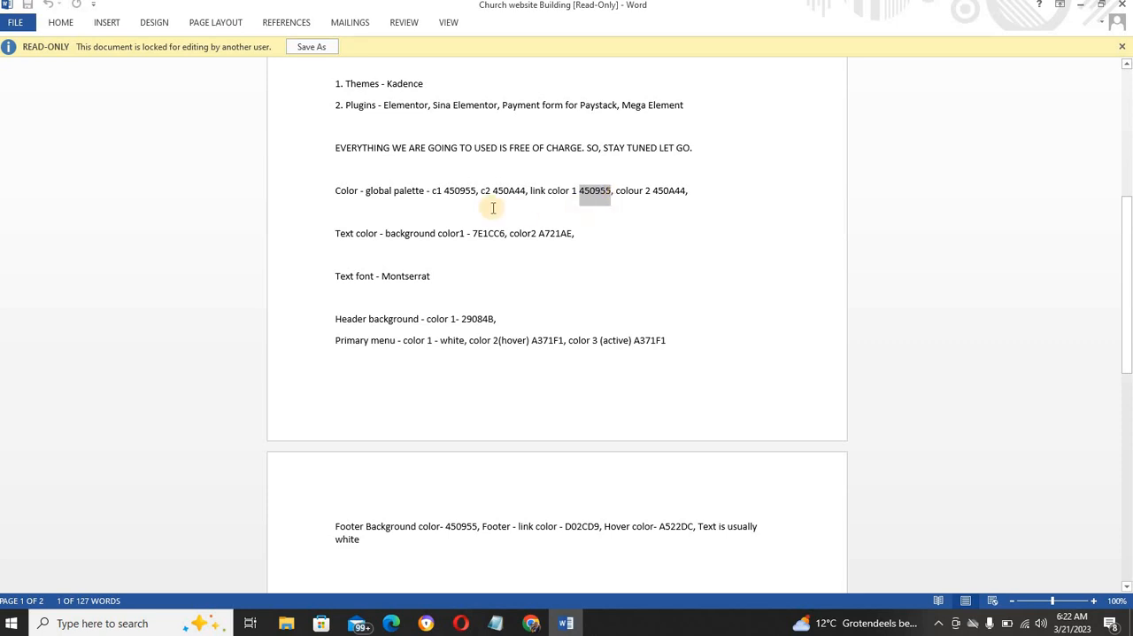
click(532, 623)
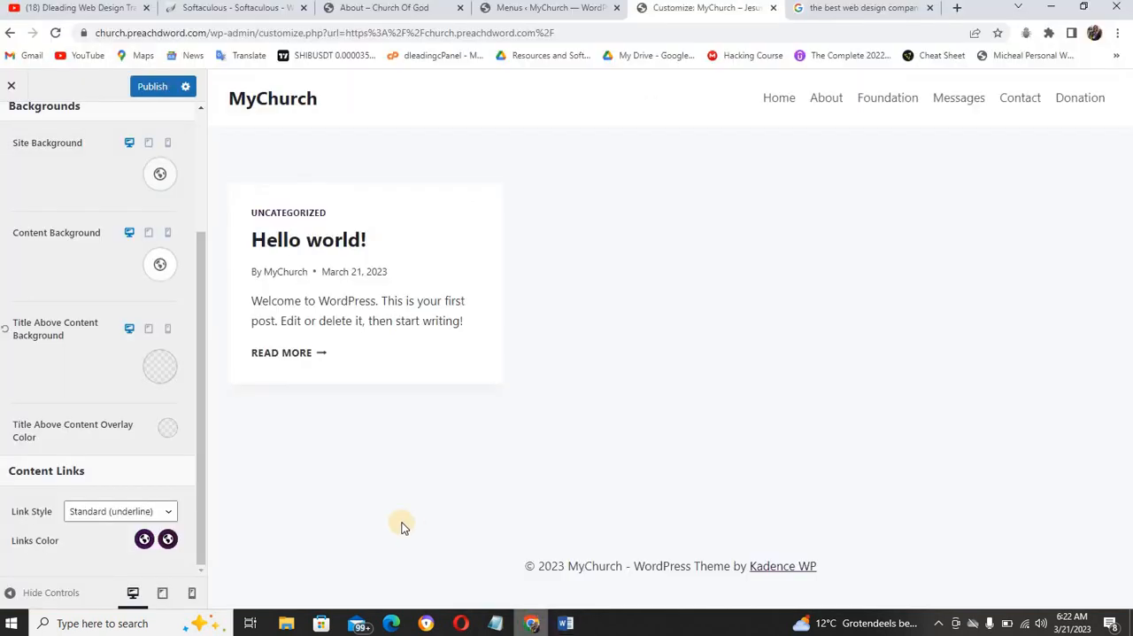
click(144, 539)
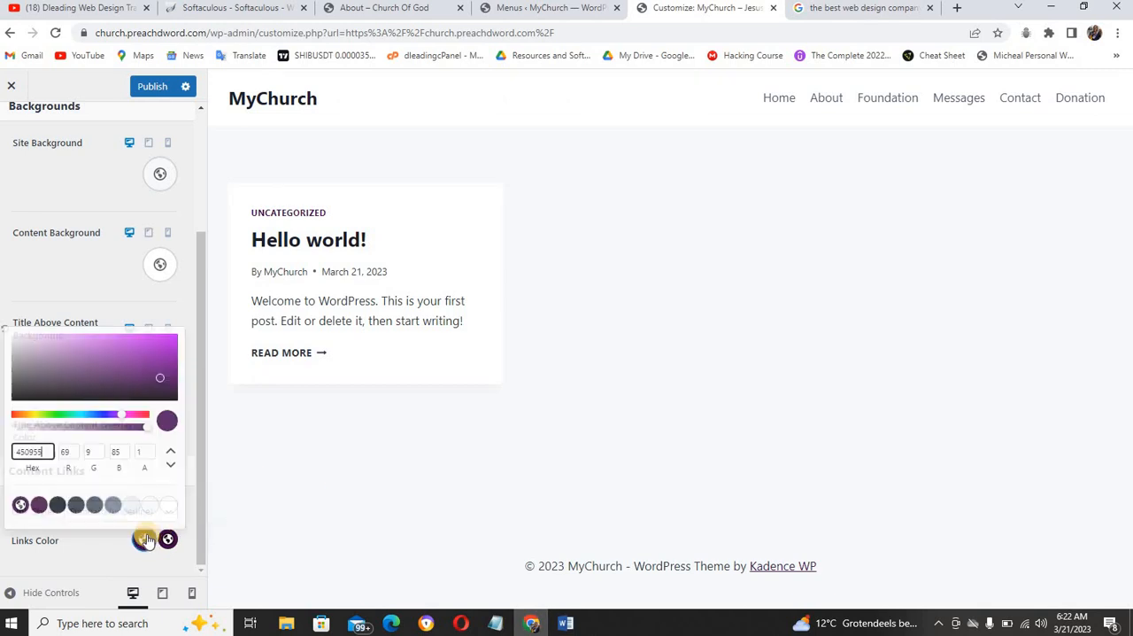
double_click(40, 451)
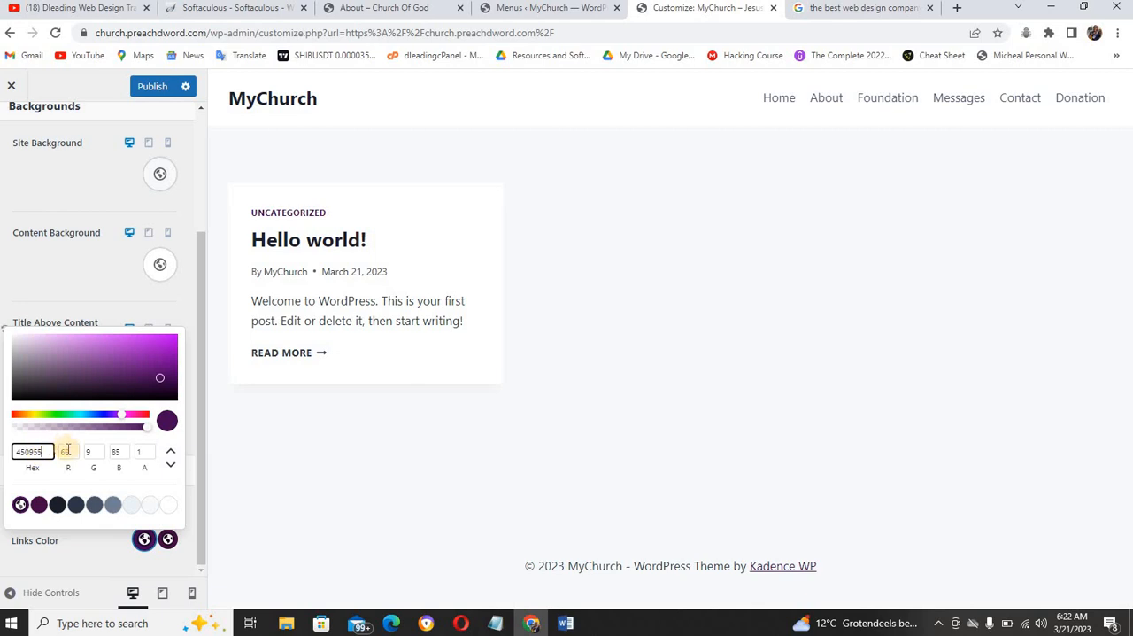
click(81, 543)
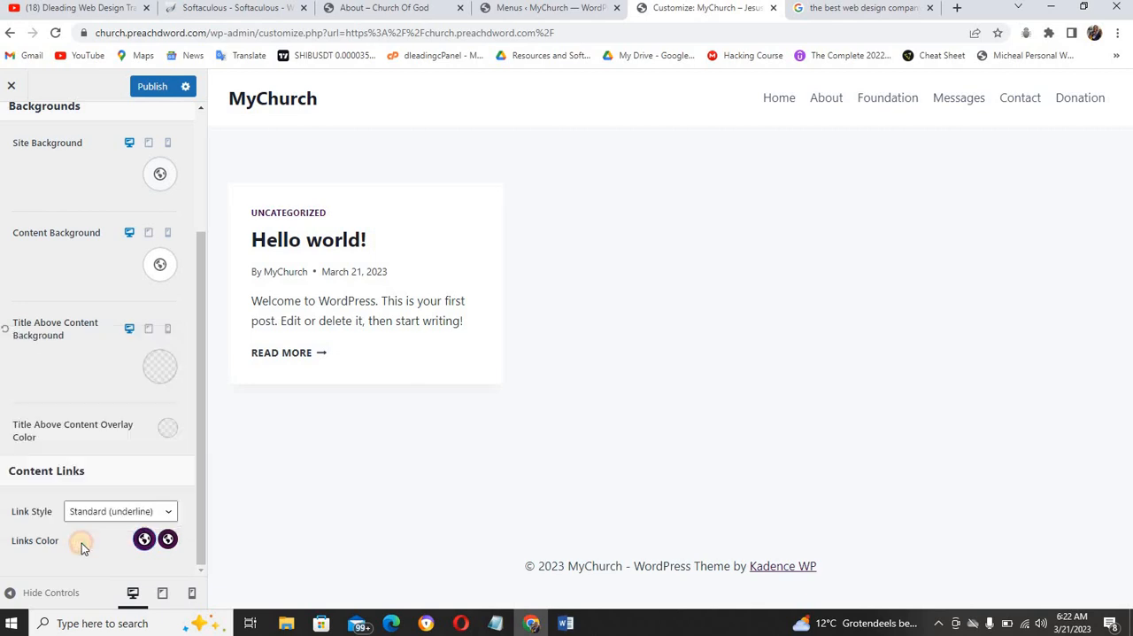
Set the second content Links Color to 450A44, copied from the Word notes, and publish the color changes.
click(169, 539)
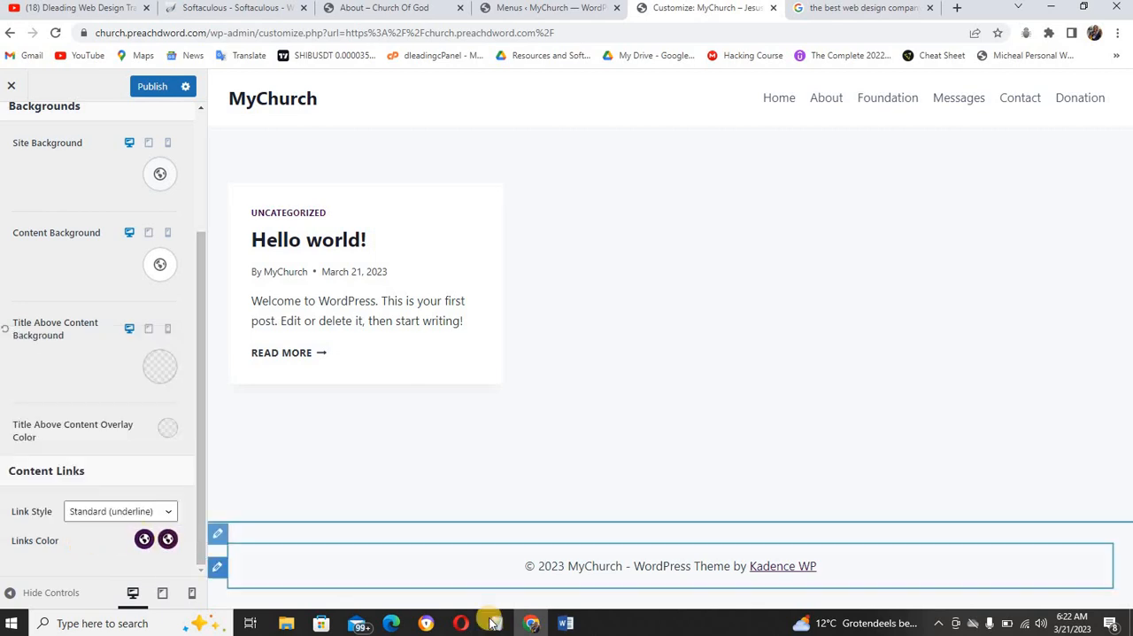
click(563, 623)
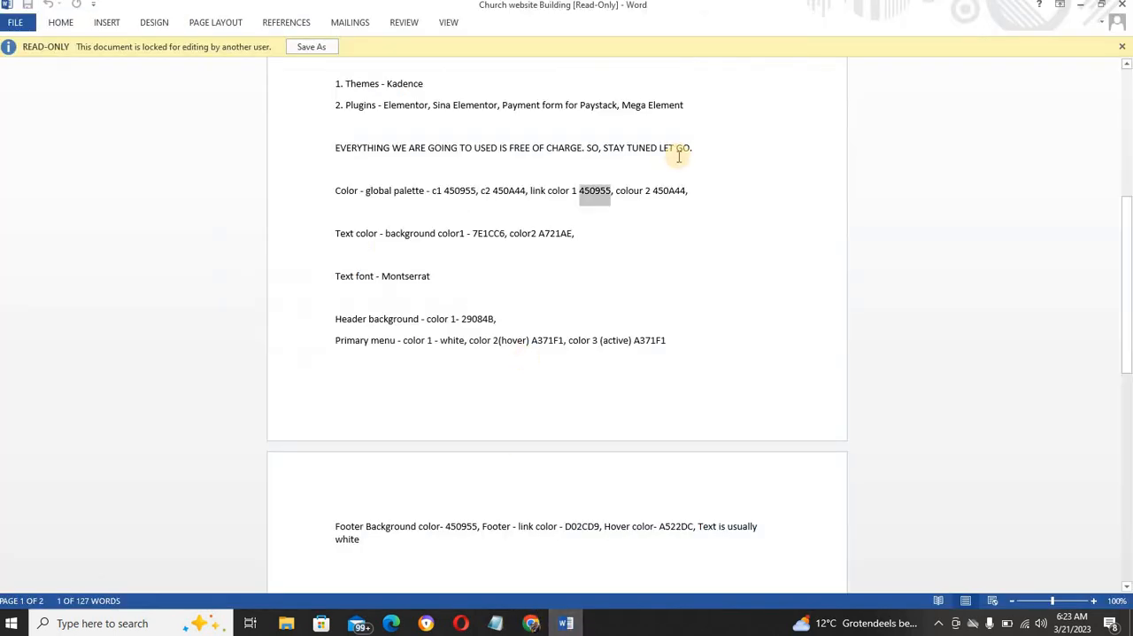
drag(653, 191, 682, 191)
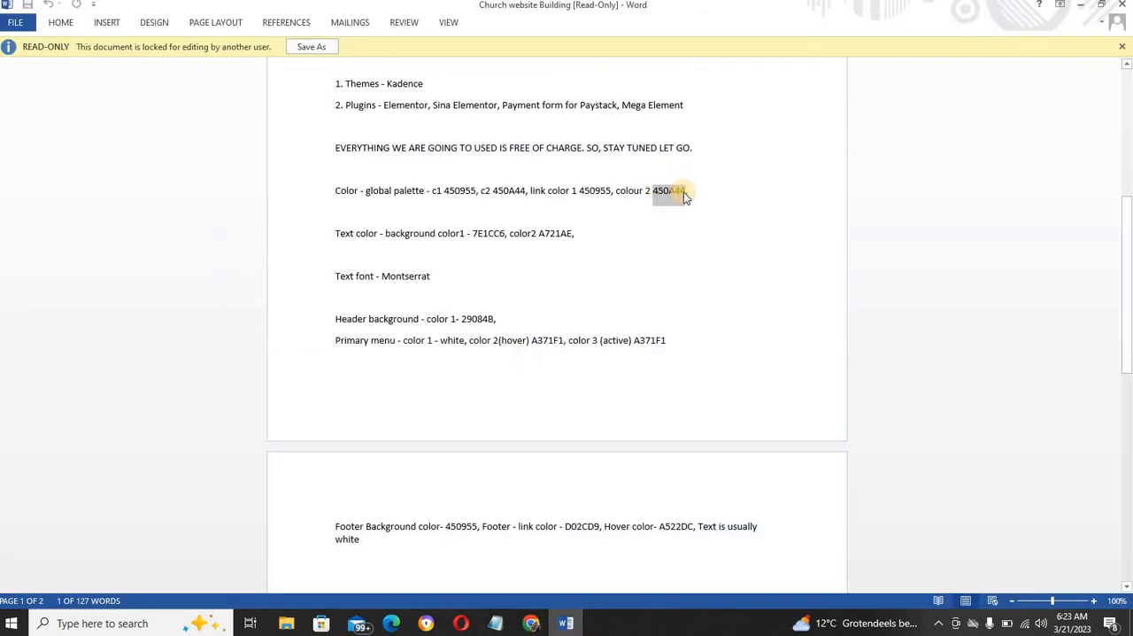
click(536, 624)
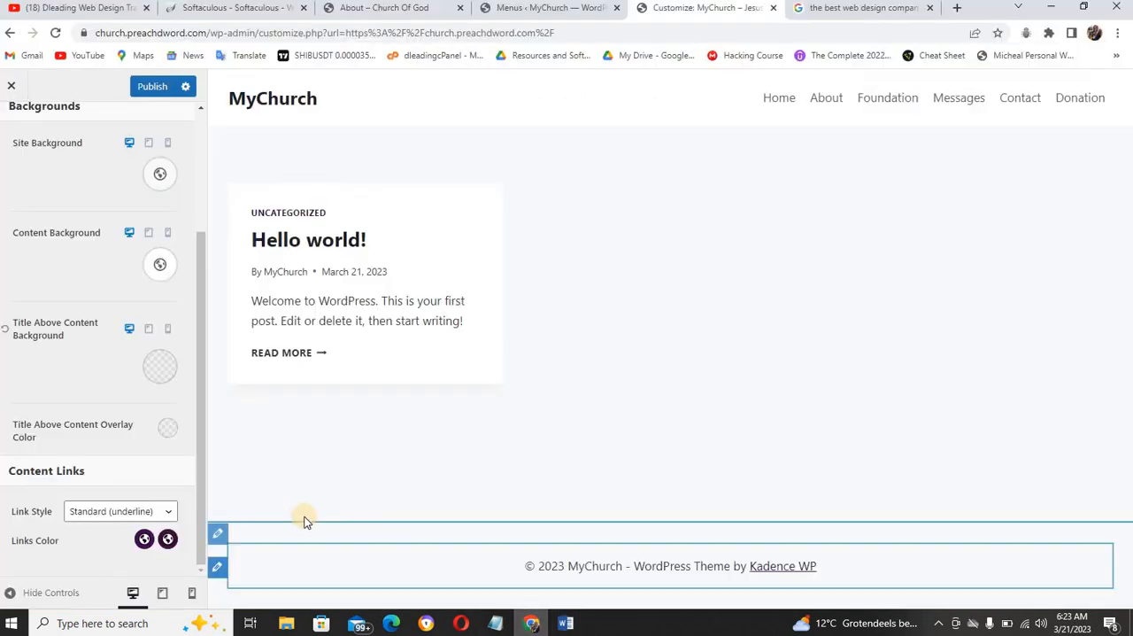
click(167, 543)
click(35, 451)
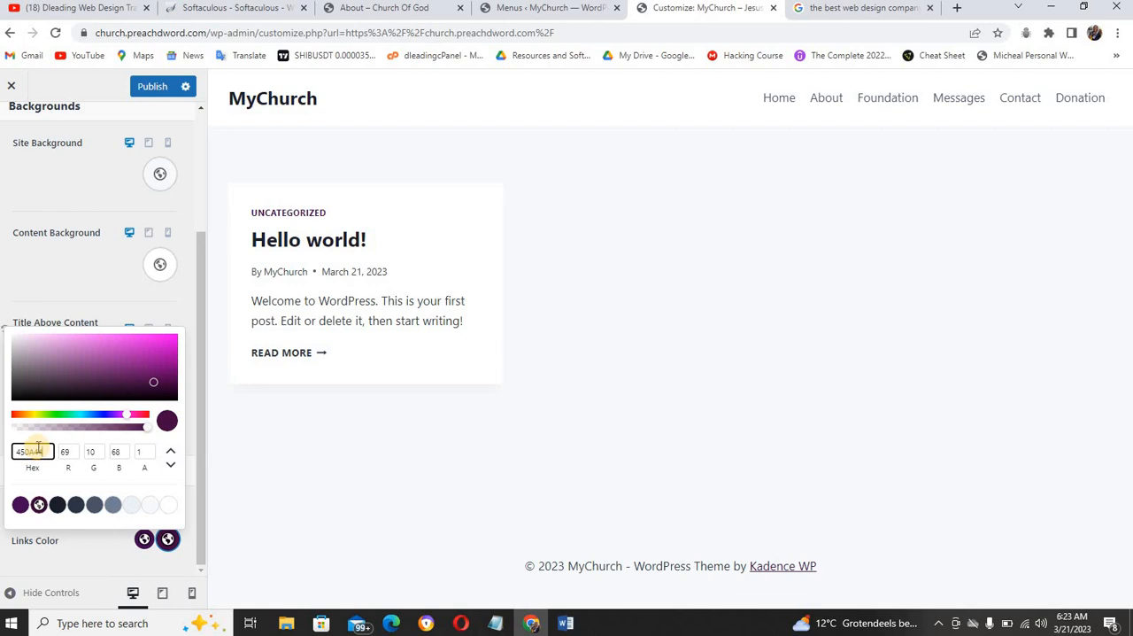
double_click(38, 450)
click(82, 561)
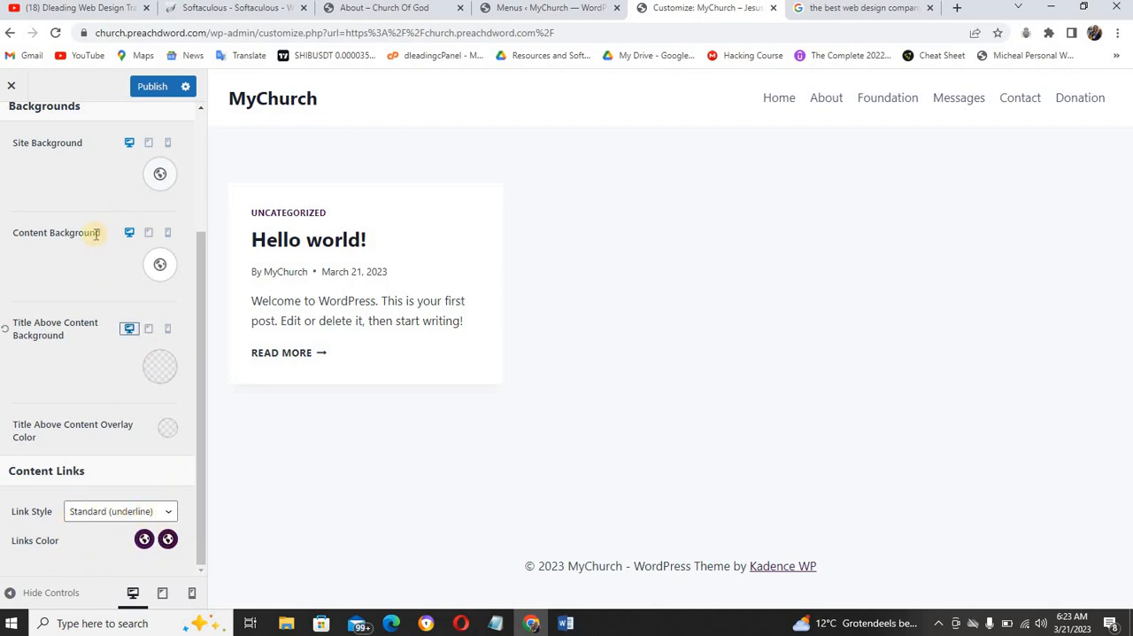
click(152, 86)
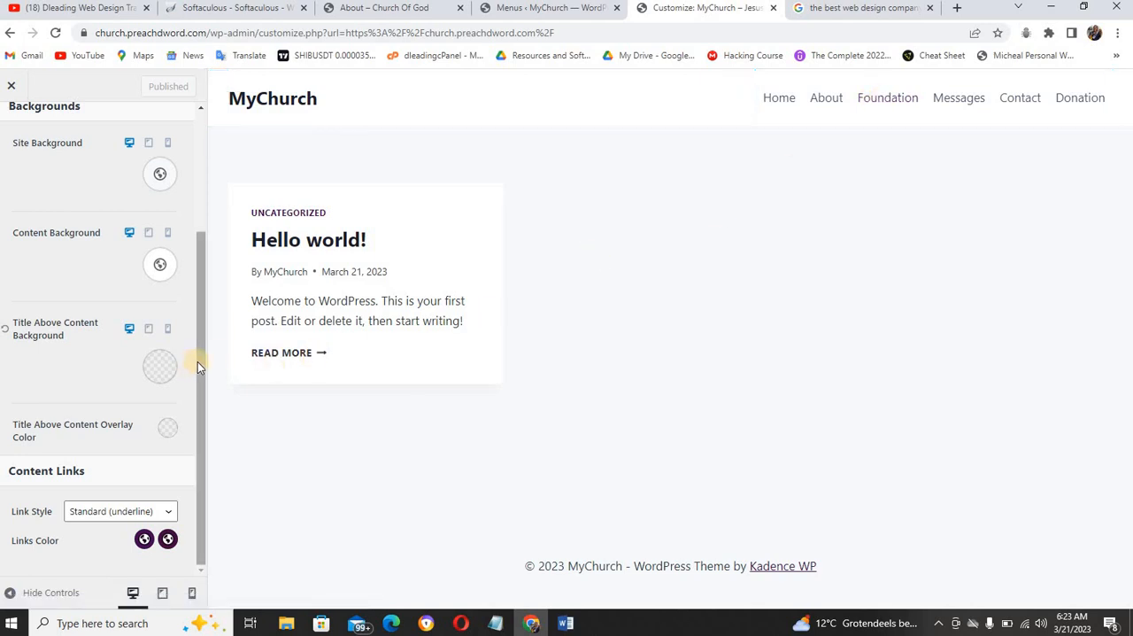
drag(198, 361, 203, 195)
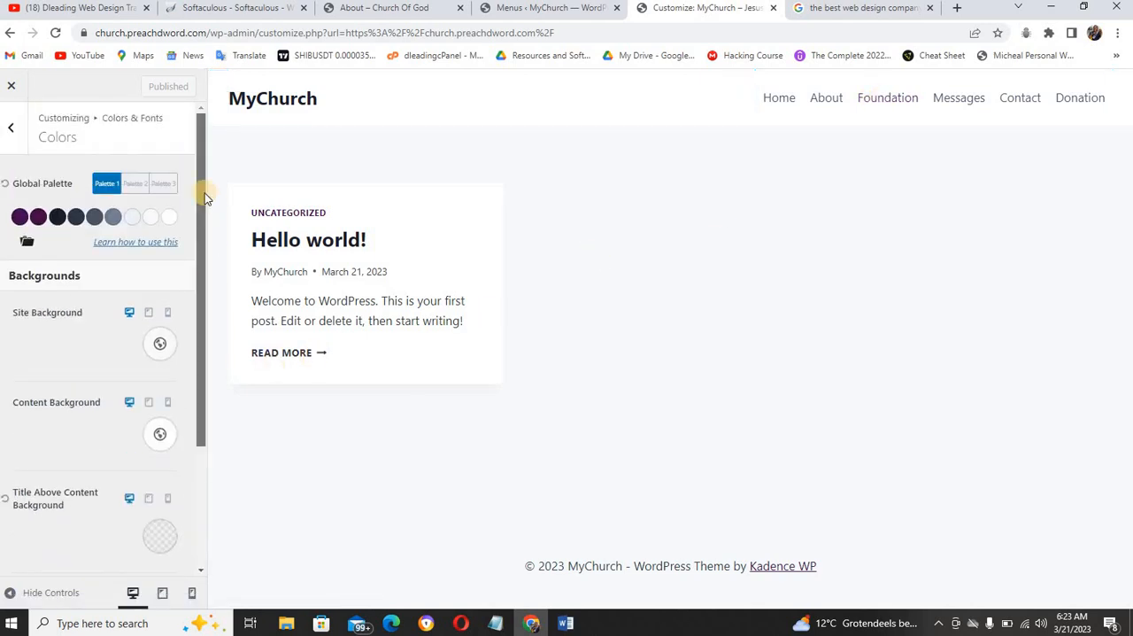
Open the theme's Buttons settings, copy background color 1 (7E1CC6) from the Word notes, and return to the customizer in Chrome.
click(12, 131)
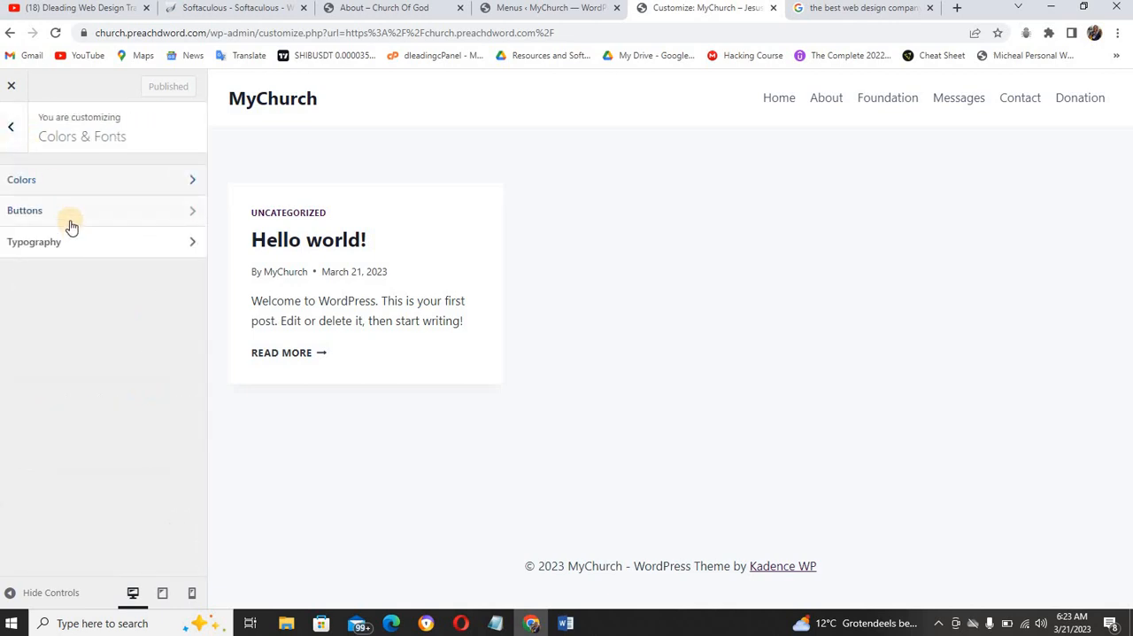
click(92, 211)
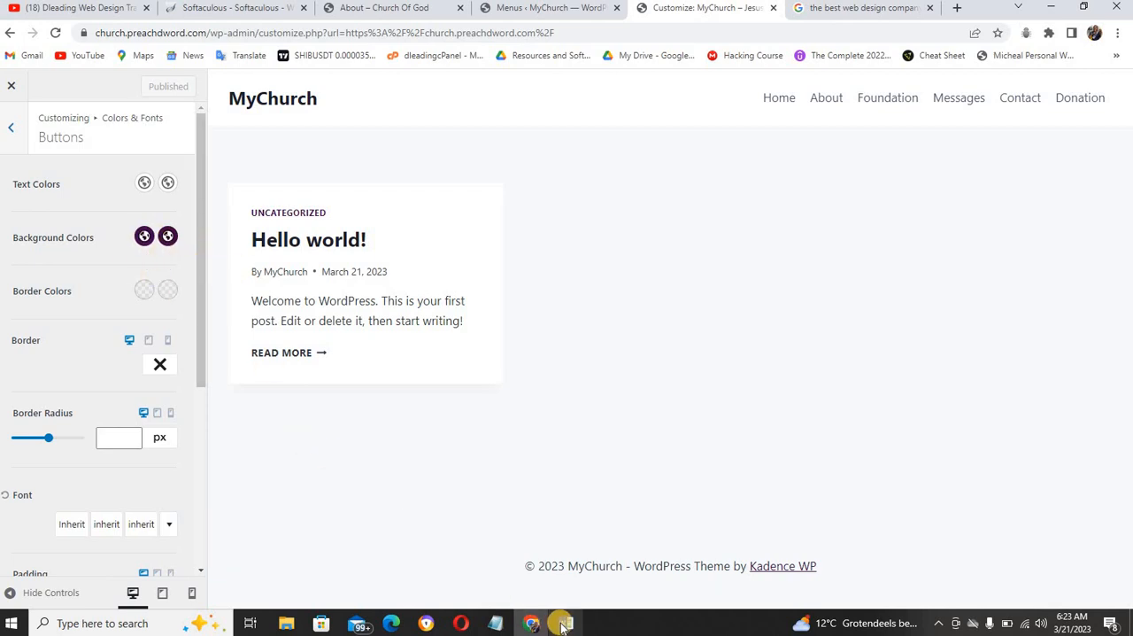
mouse_move(565, 624)
click(566, 556)
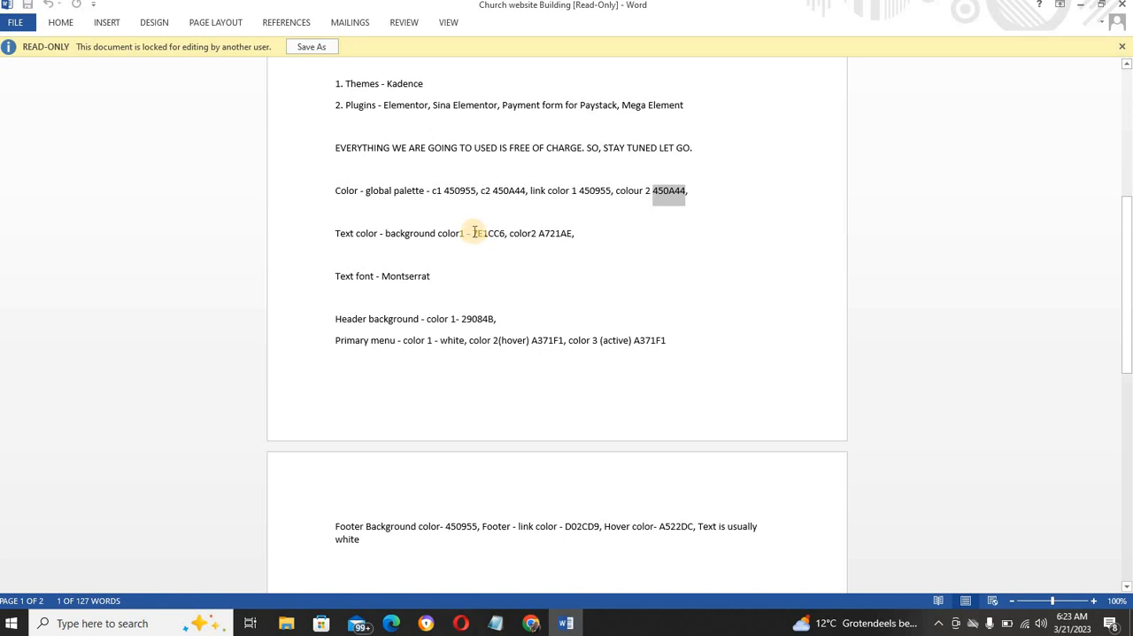
drag(473, 233, 502, 233)
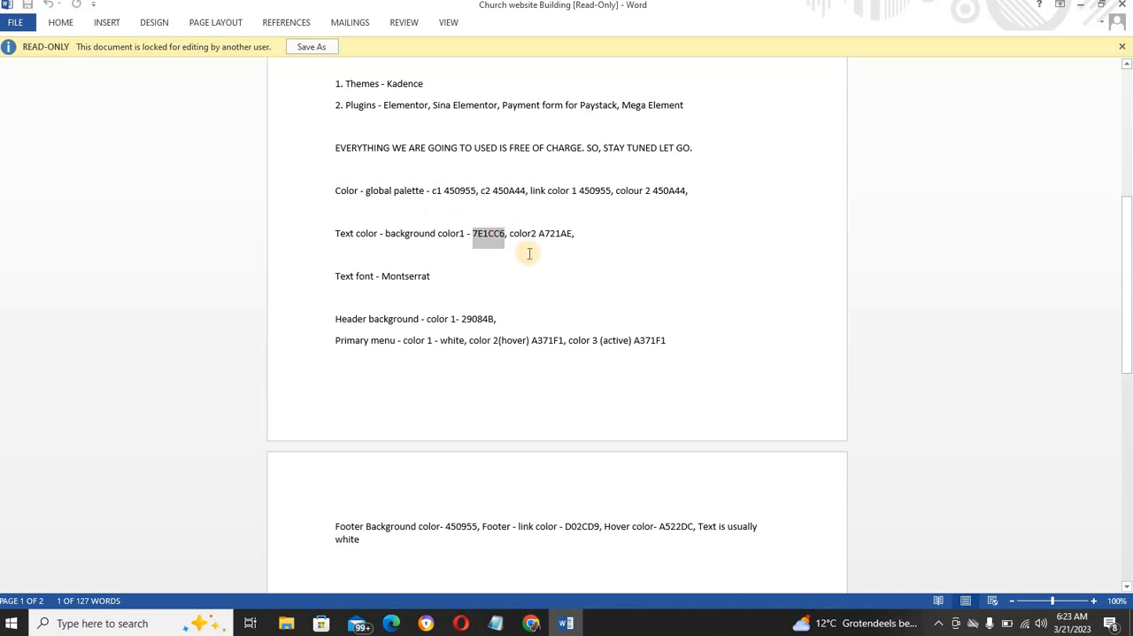
click(532, 625)
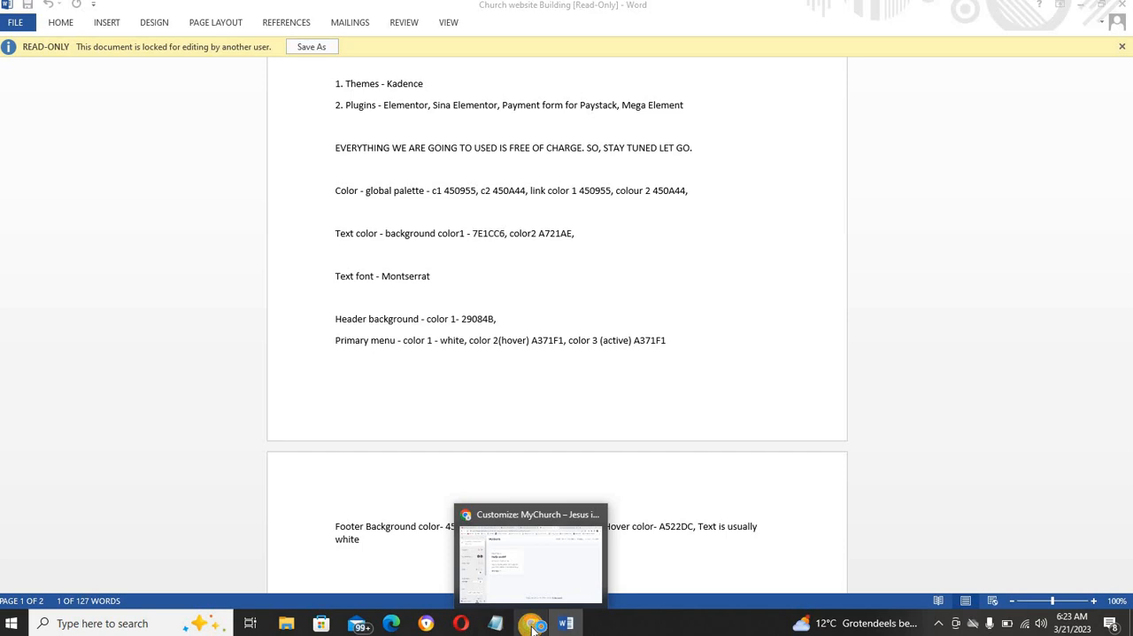
click(532, 625)
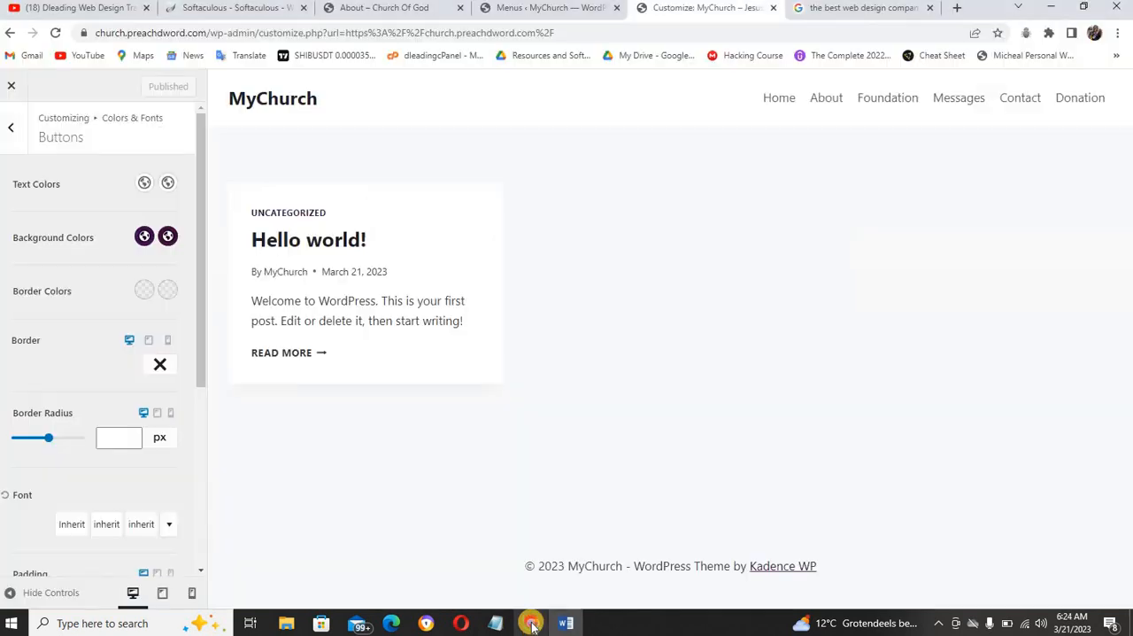
click(532, 625)
click(532, 625)
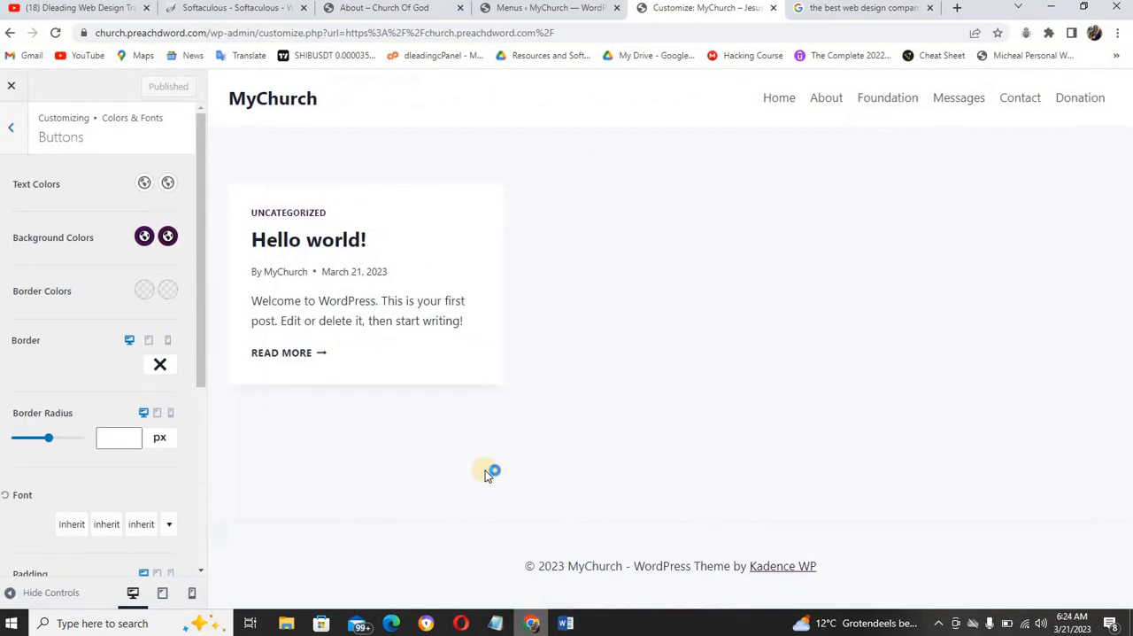
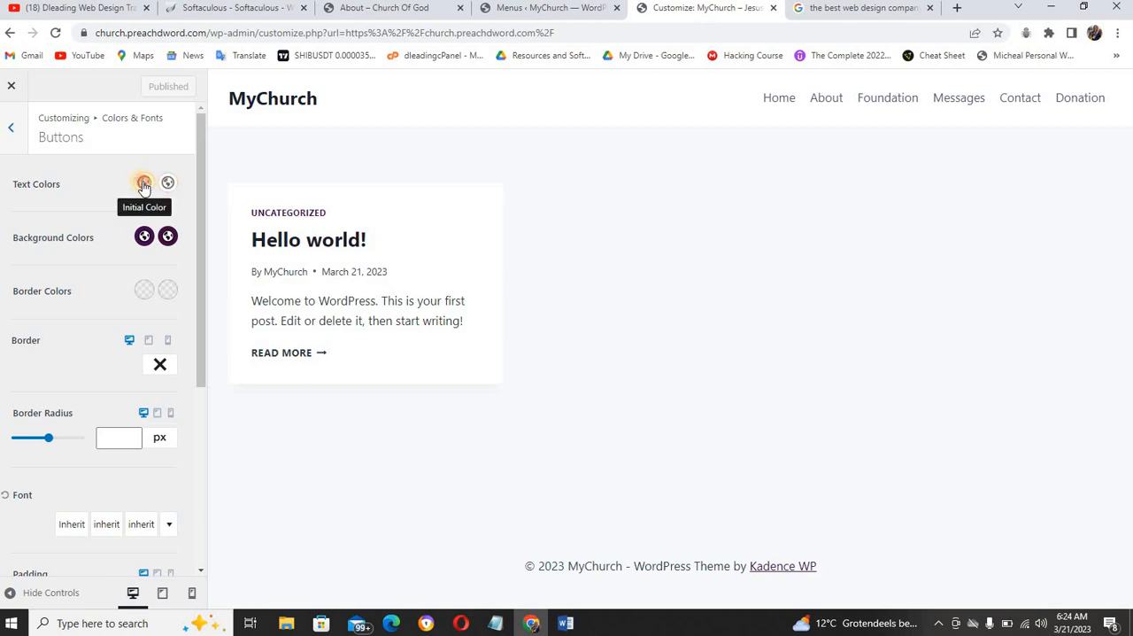
Set the buttons' initial text color to 7E1CC6, the value copied from the notes.
click(143, 183)
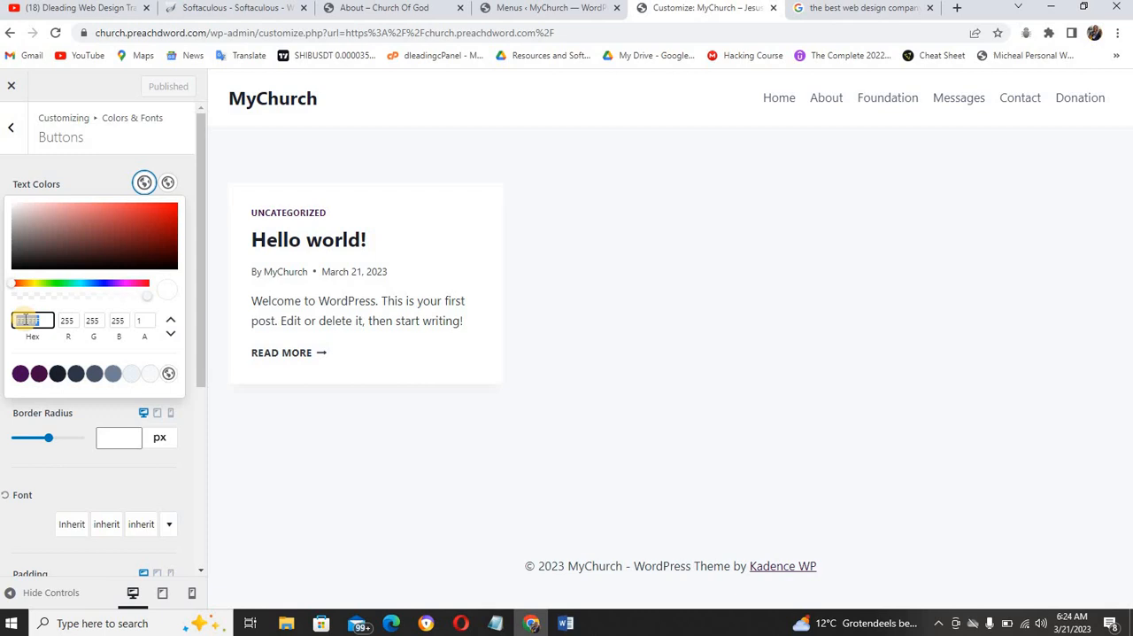
text(7E1CC6)
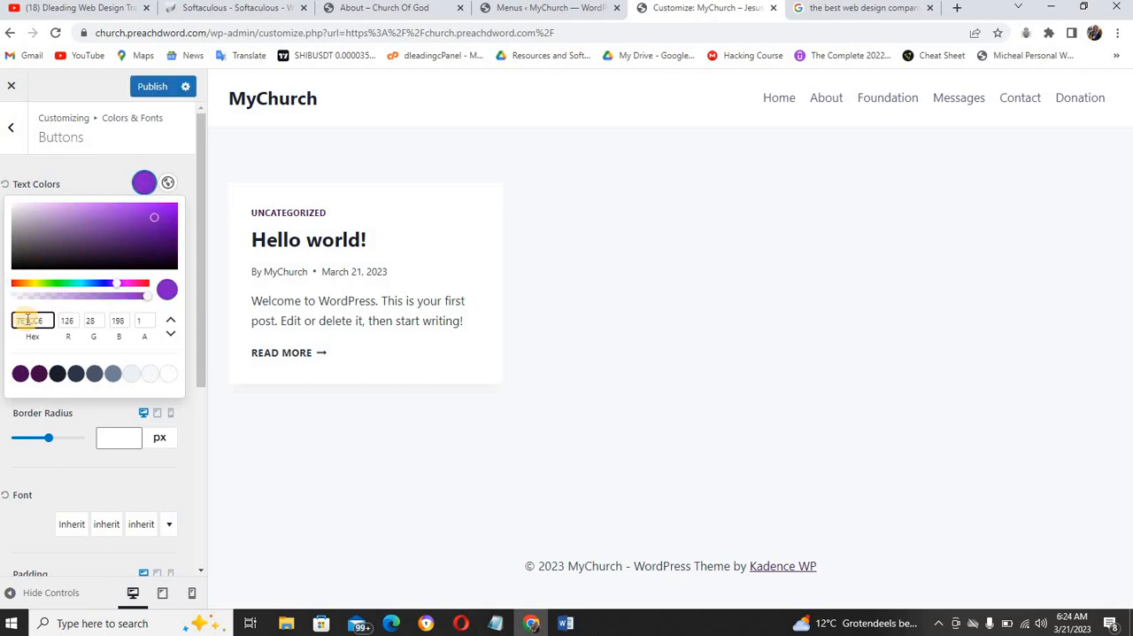
click(96, 170)
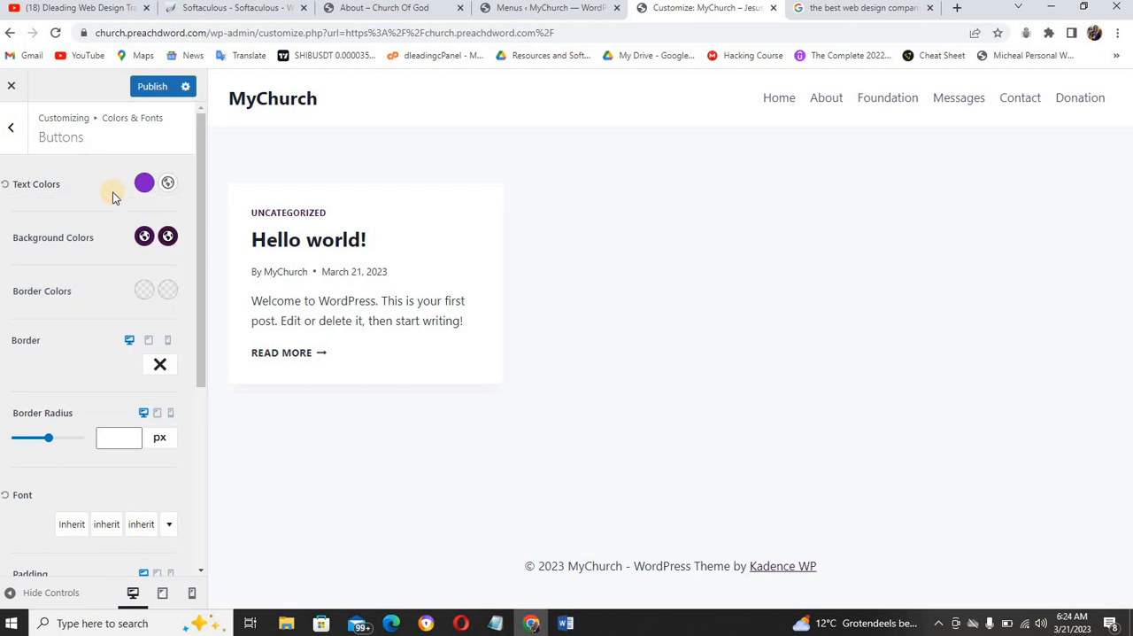
Copy color2 from the Word notes, set the buttons' second text color to A721AE, and publish the changes.
click(567, 623)
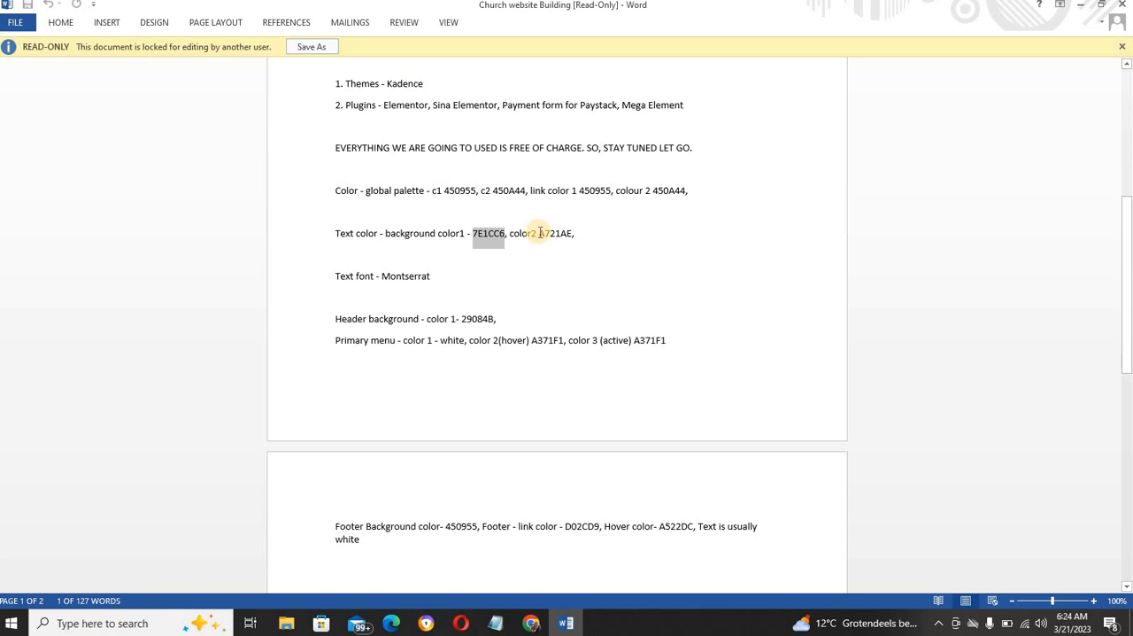
drag(538, 233, 571, 239)
key(ctrl+c)
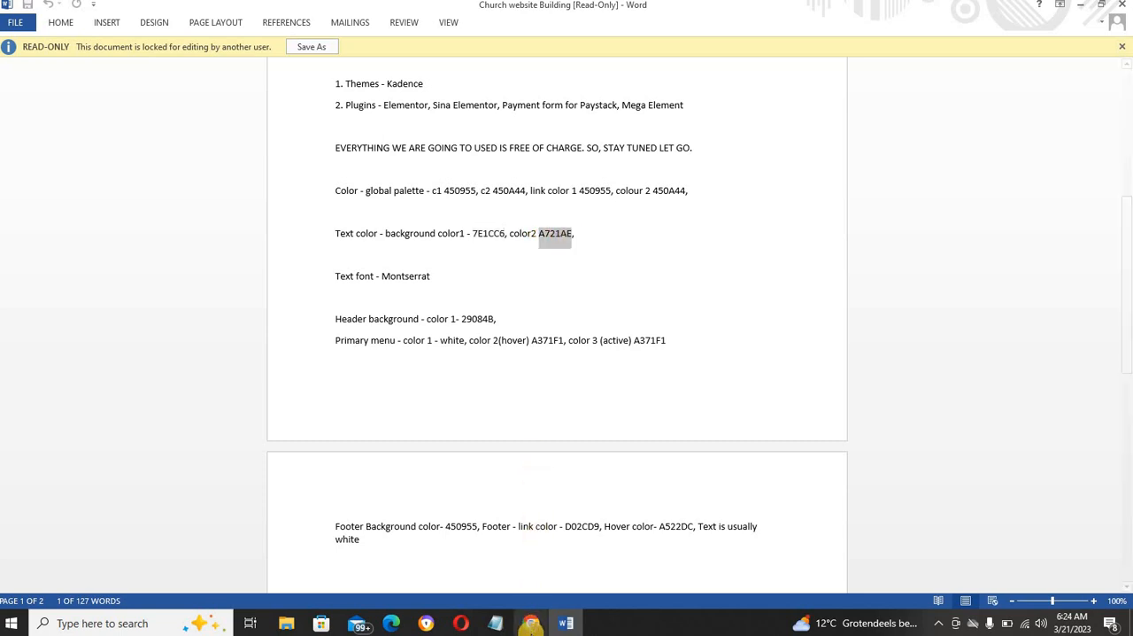
click(531, 623)
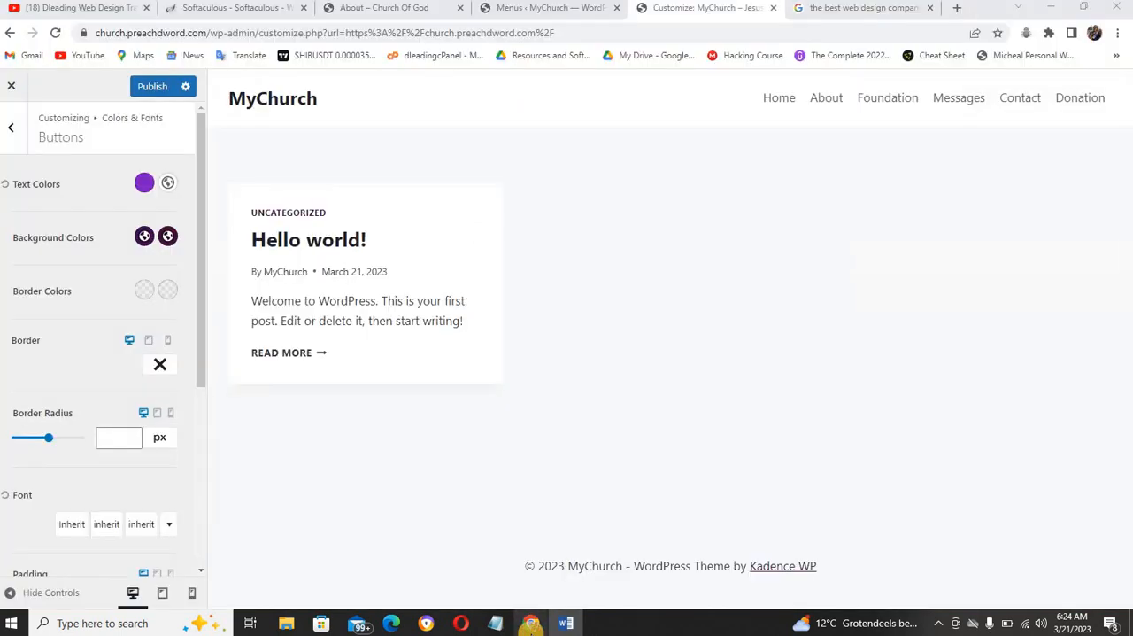
click(169, 183)
click(31, 317)
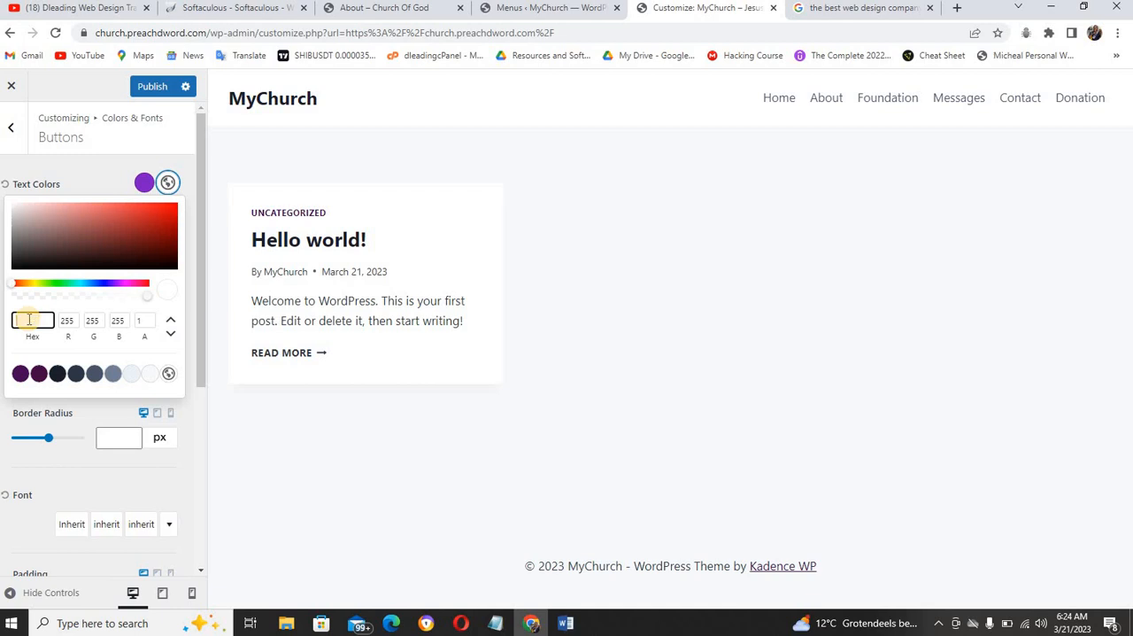
key(ctrl+v)
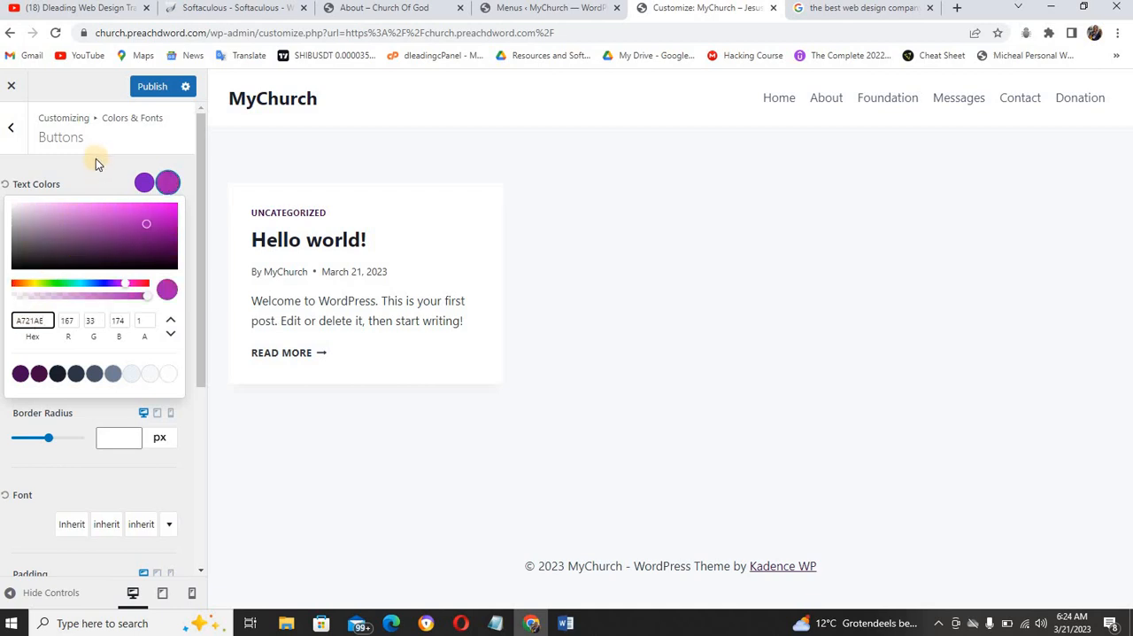
click(95, 160)
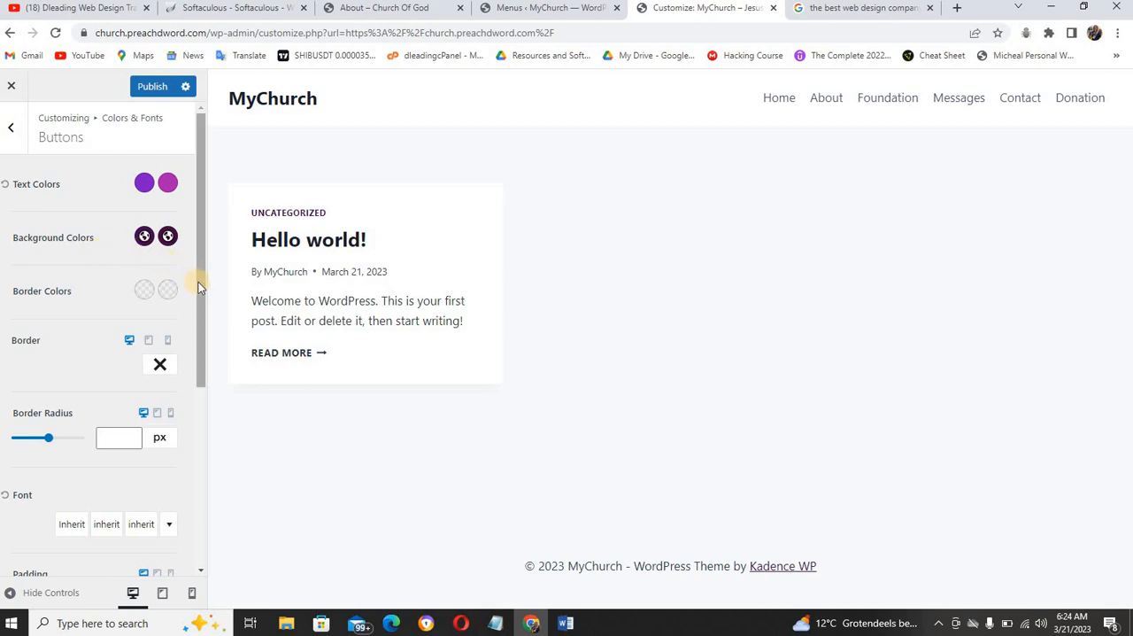
drag(198, 323, 197, 220)
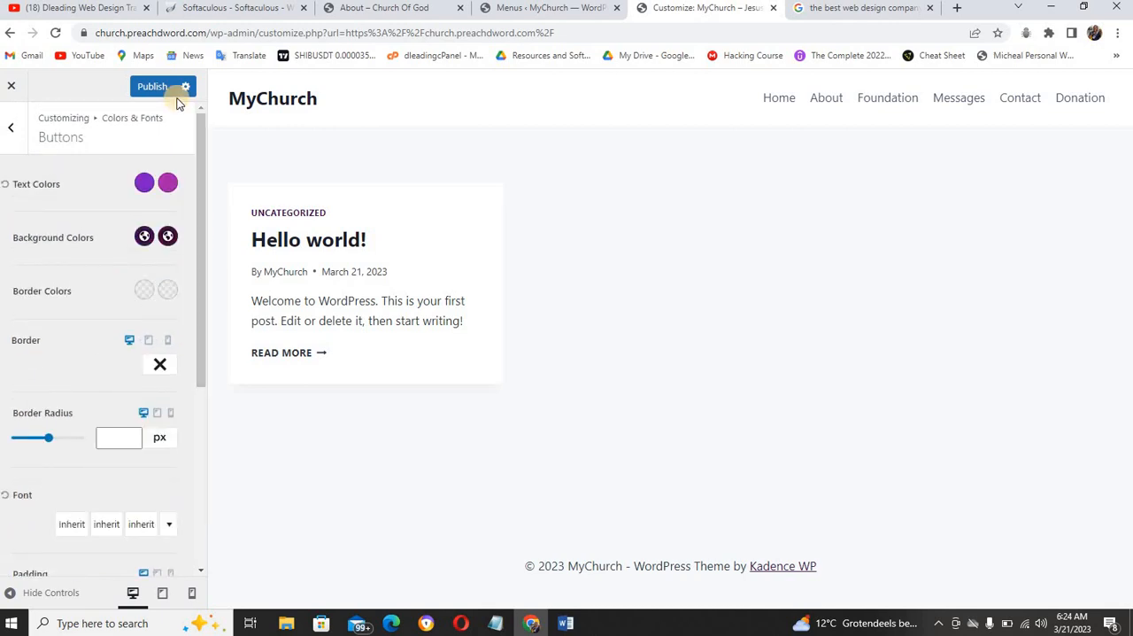
click(150, 86)
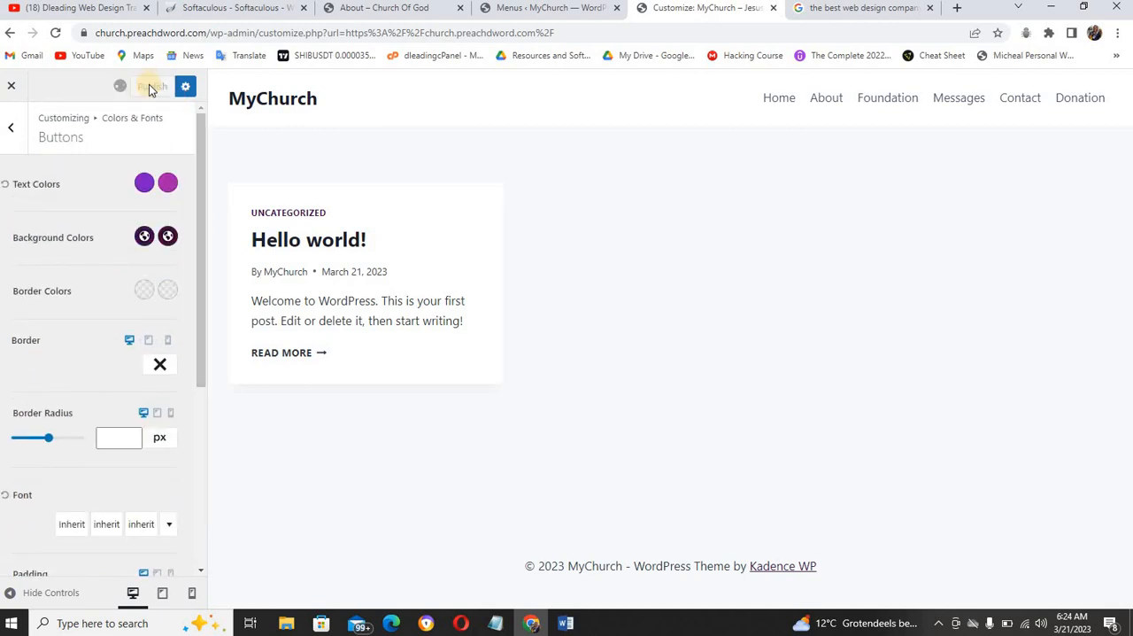
Open the theme's Typography settings, copy the text font name Montserrat from the Word notes, and return to the customizer in Chrome.
click(16, 131)
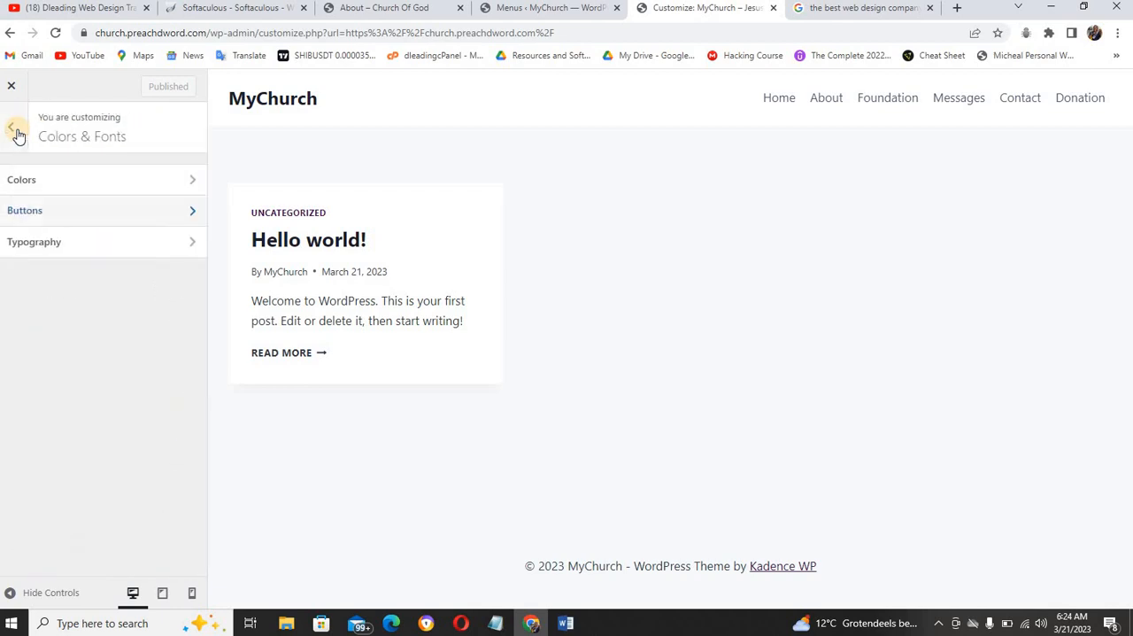
click(84, 250)
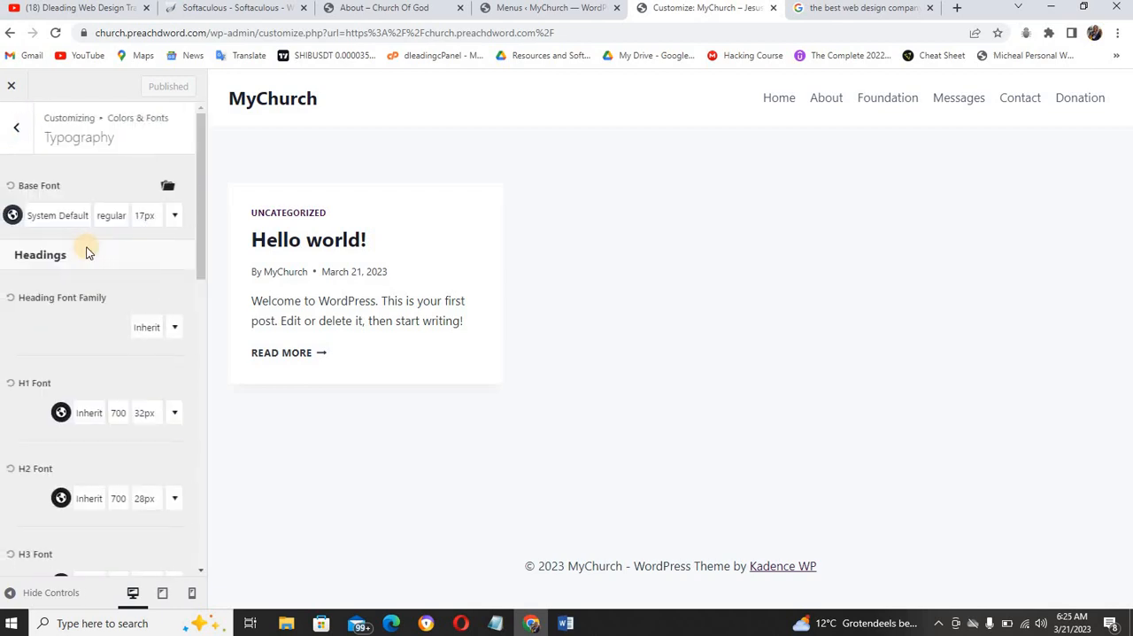
click(9, 216)
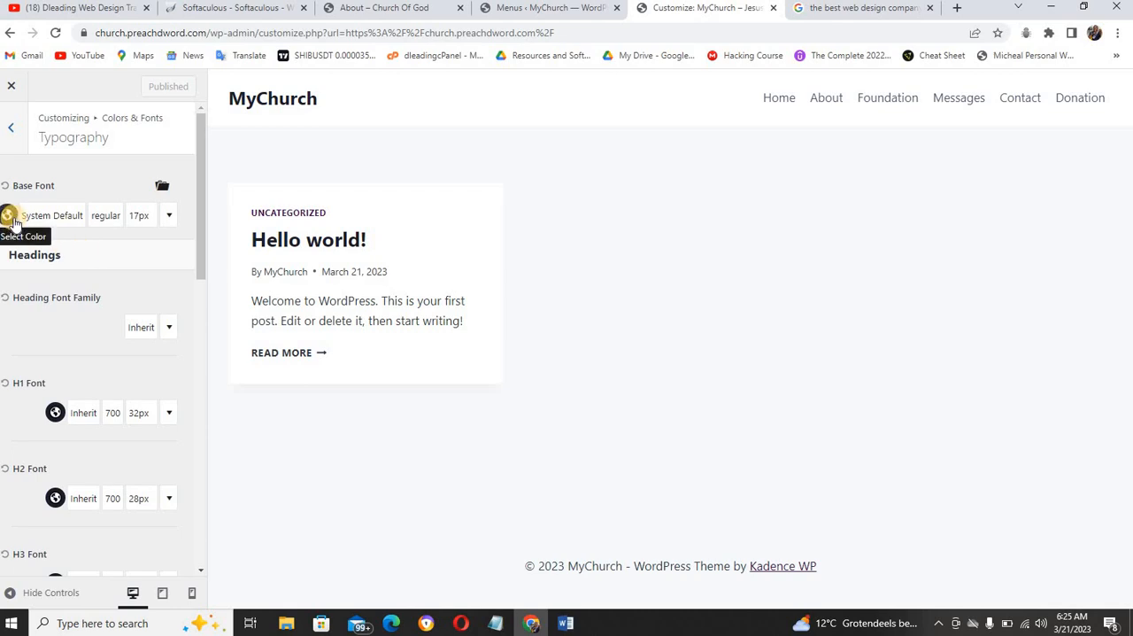
click(561, 625)
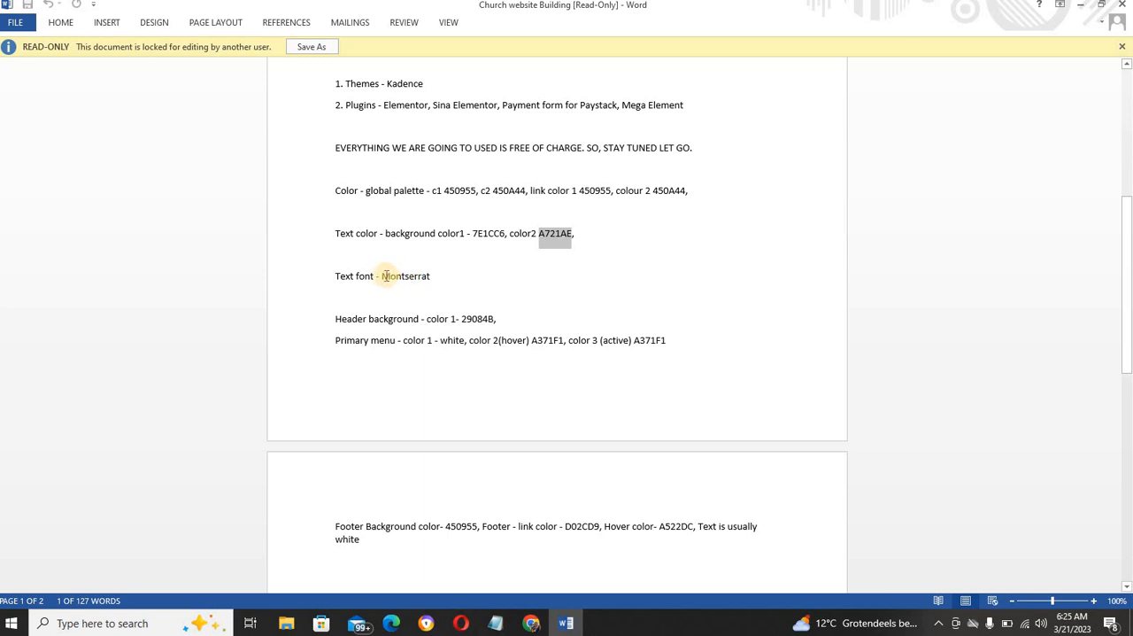
drag(387, 275, 431, 276)
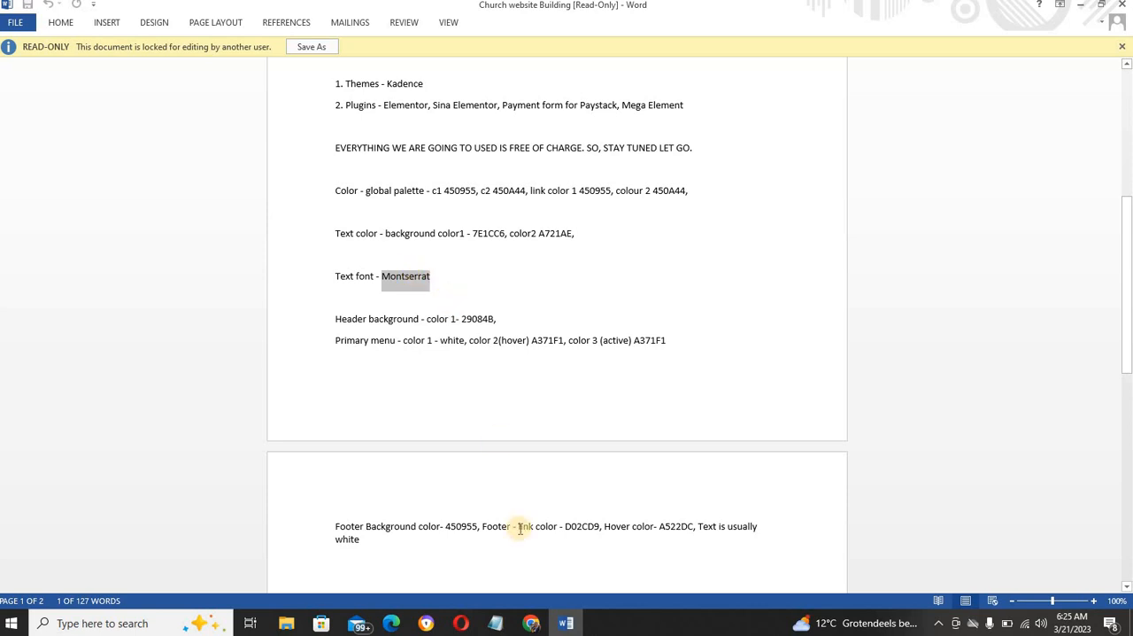
click(531, 623)
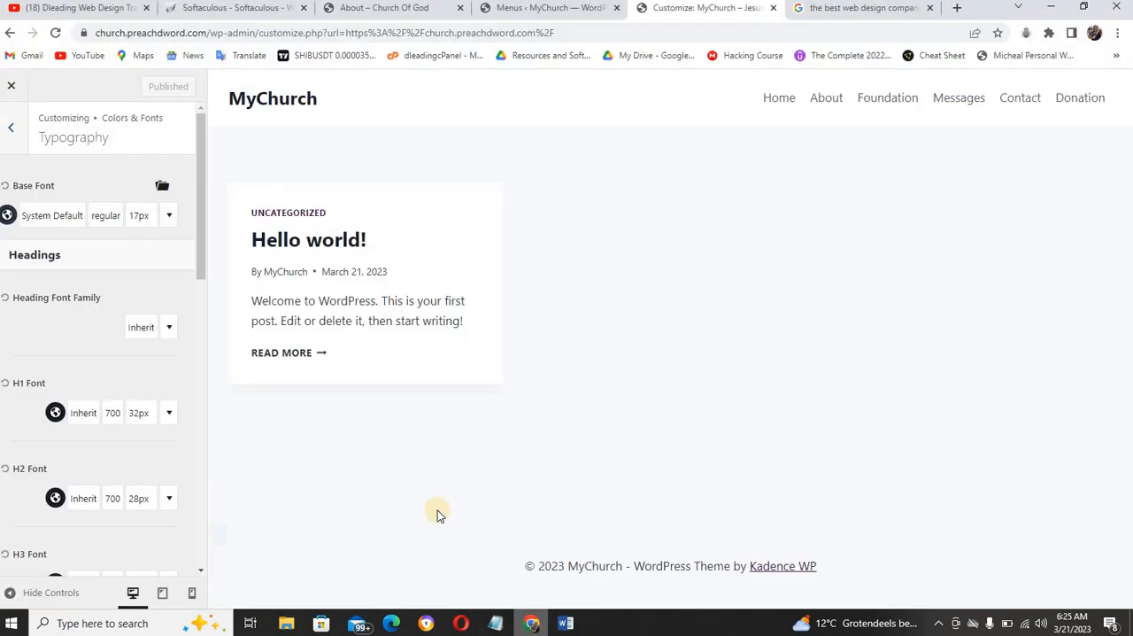
Set the Base Font to Montserrat, check its style and size options, and publish the change.
click(8, 217)
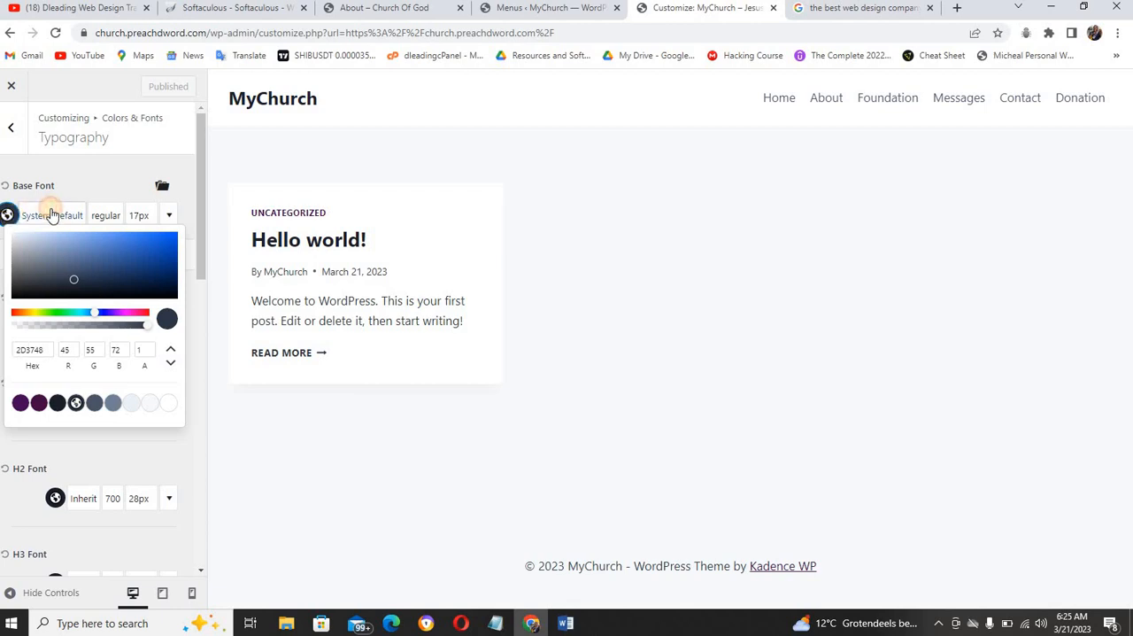
click(51, 215)
click(51, 215)
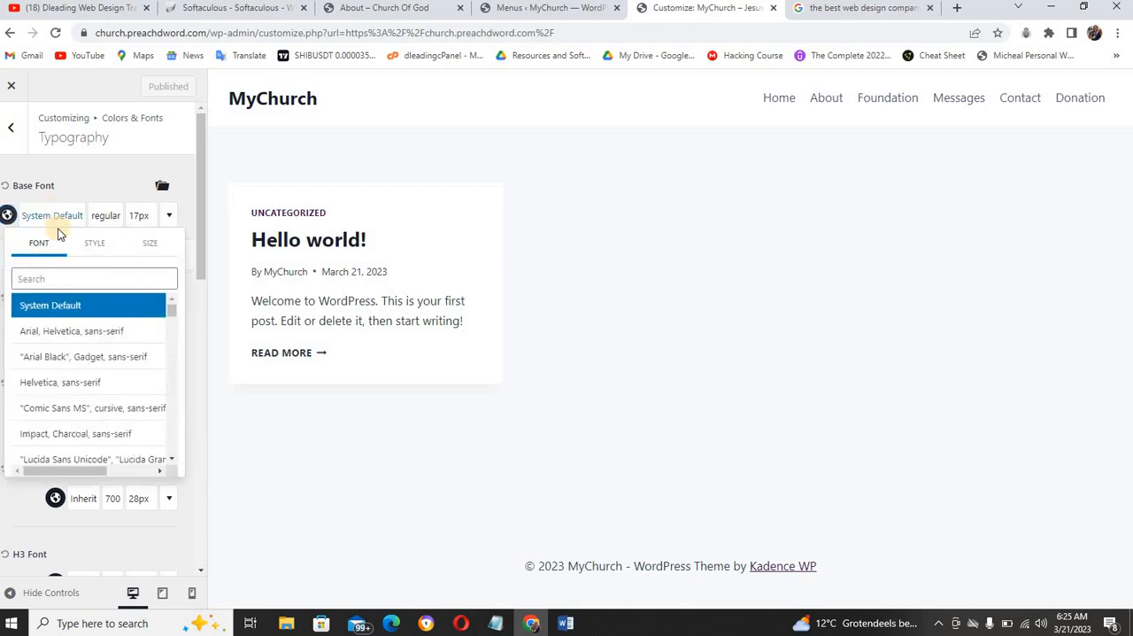
click(55, 278)
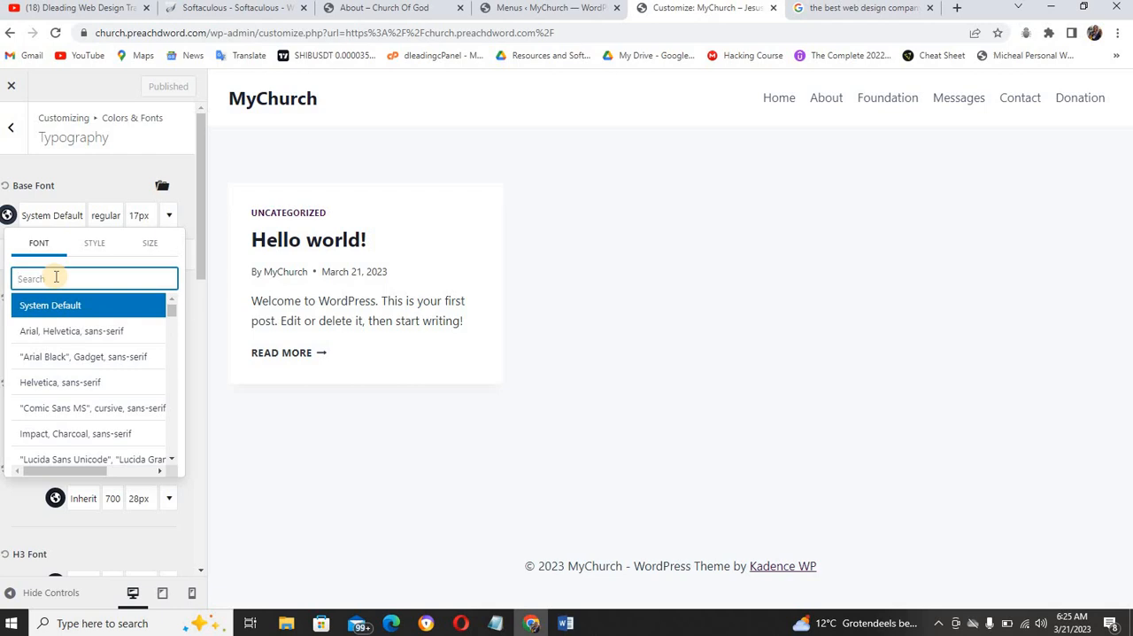
text(Montserrat)
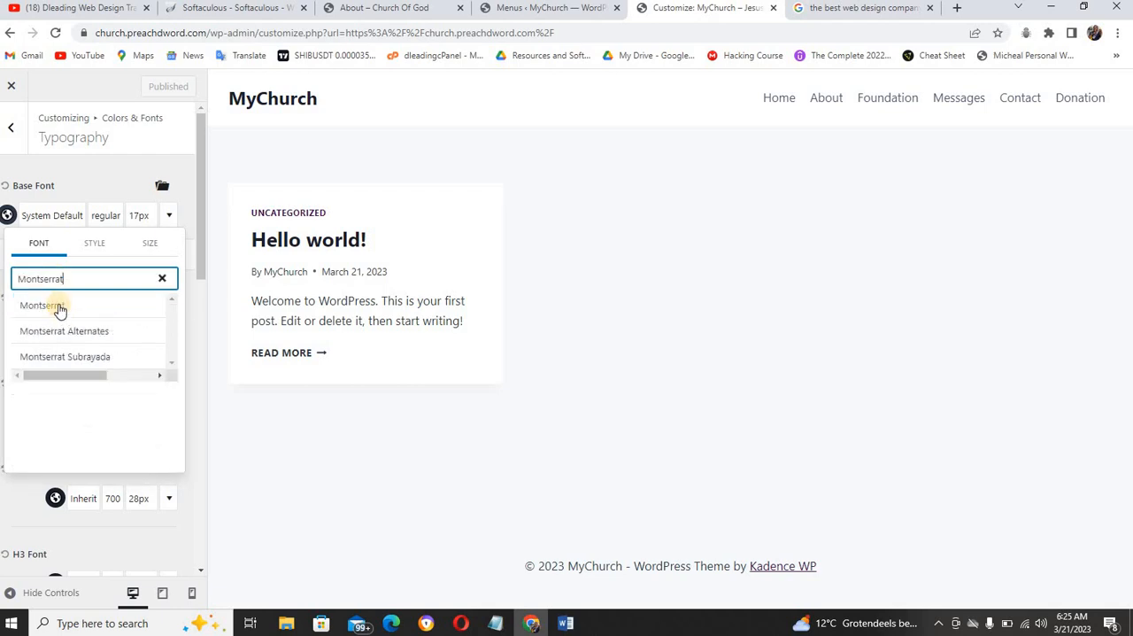
click(59, 306)
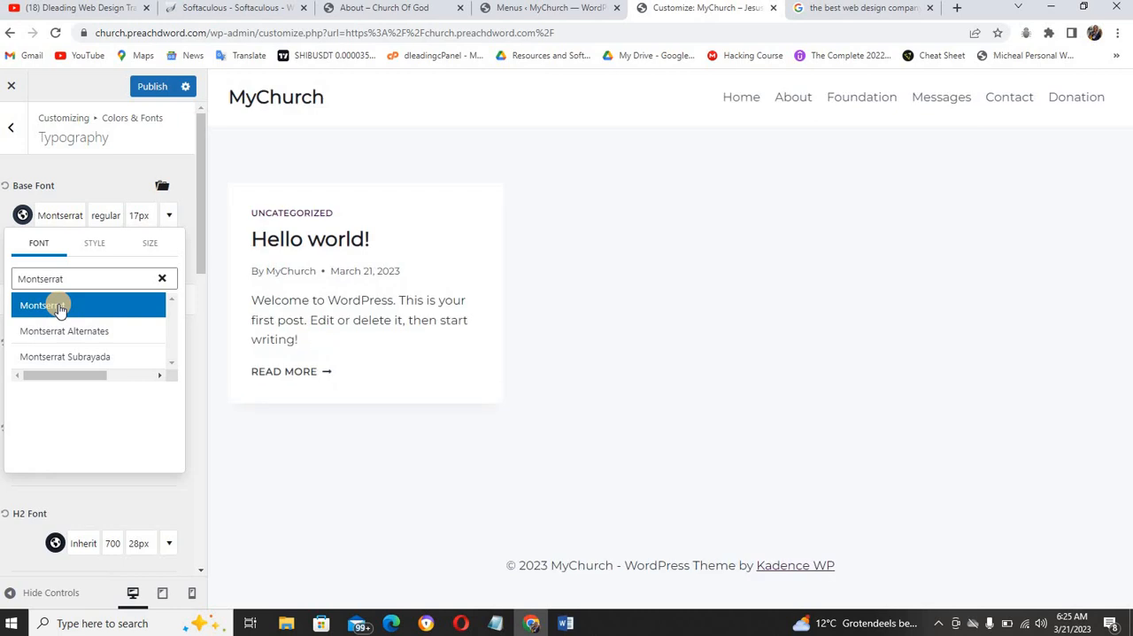
click(92, 243)
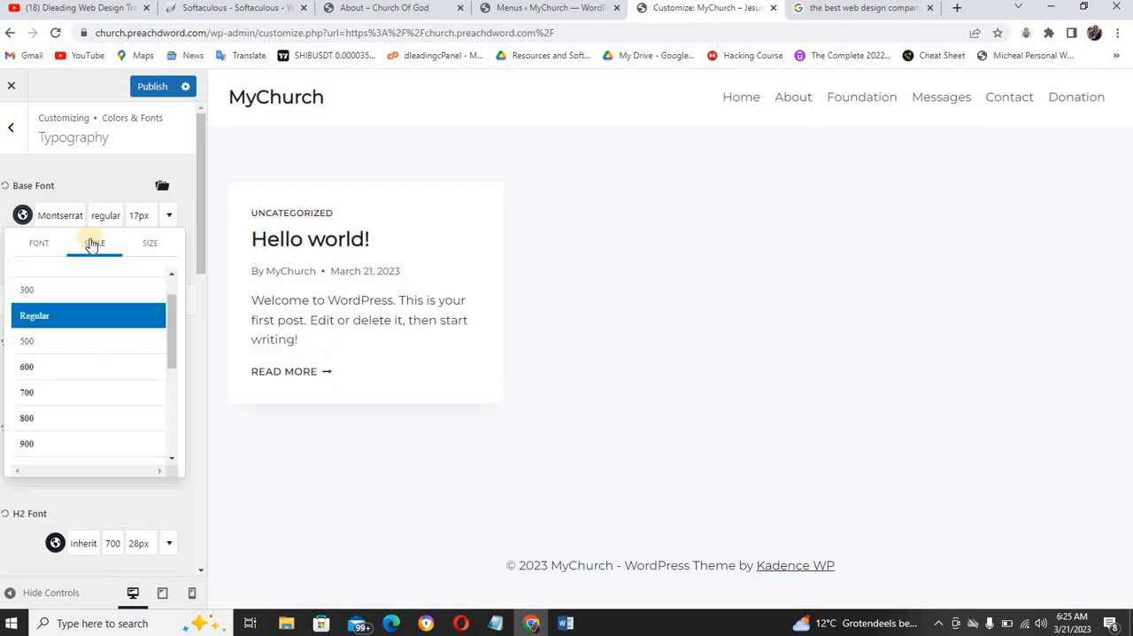
click(151, 244)
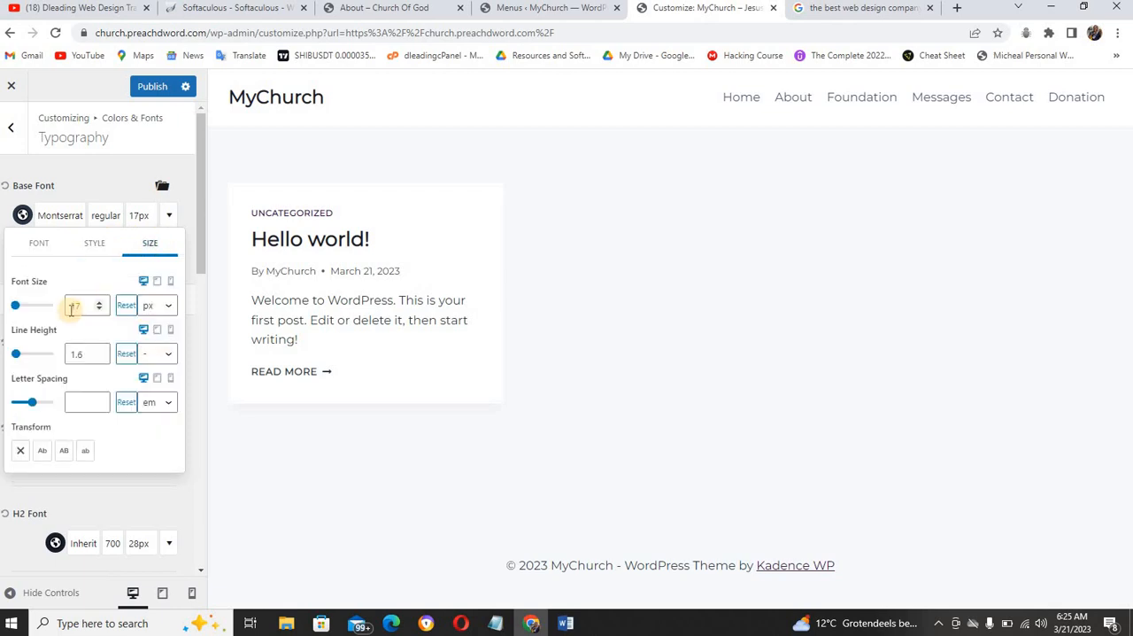
click(99, 169)
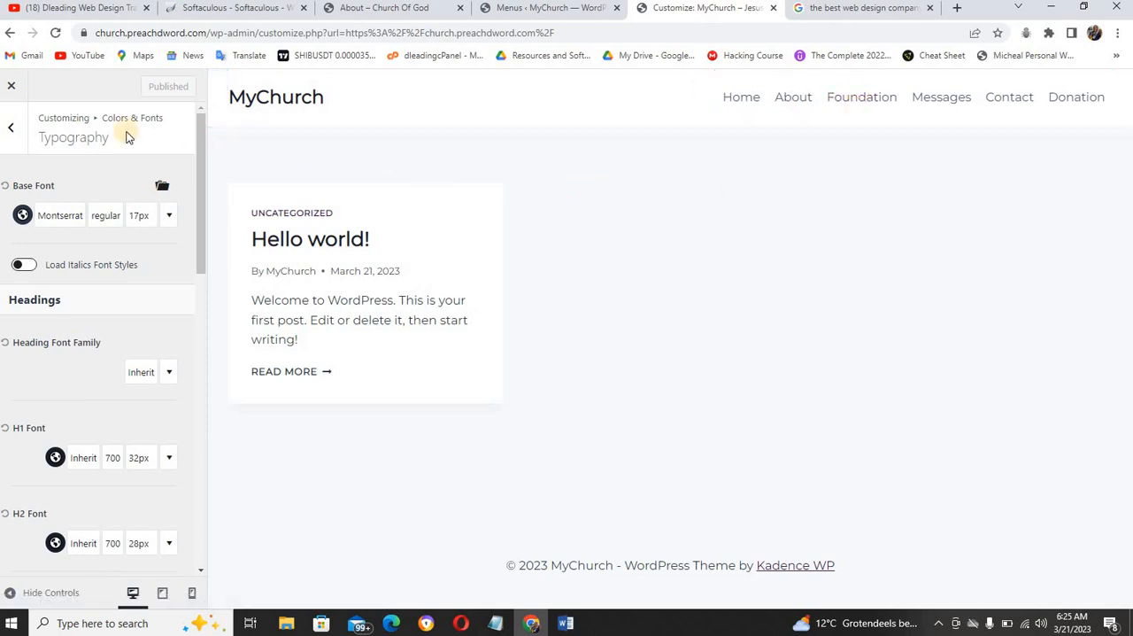
Open the design settings of the header's Main Row.
click(18, 129)
click(18, 128)
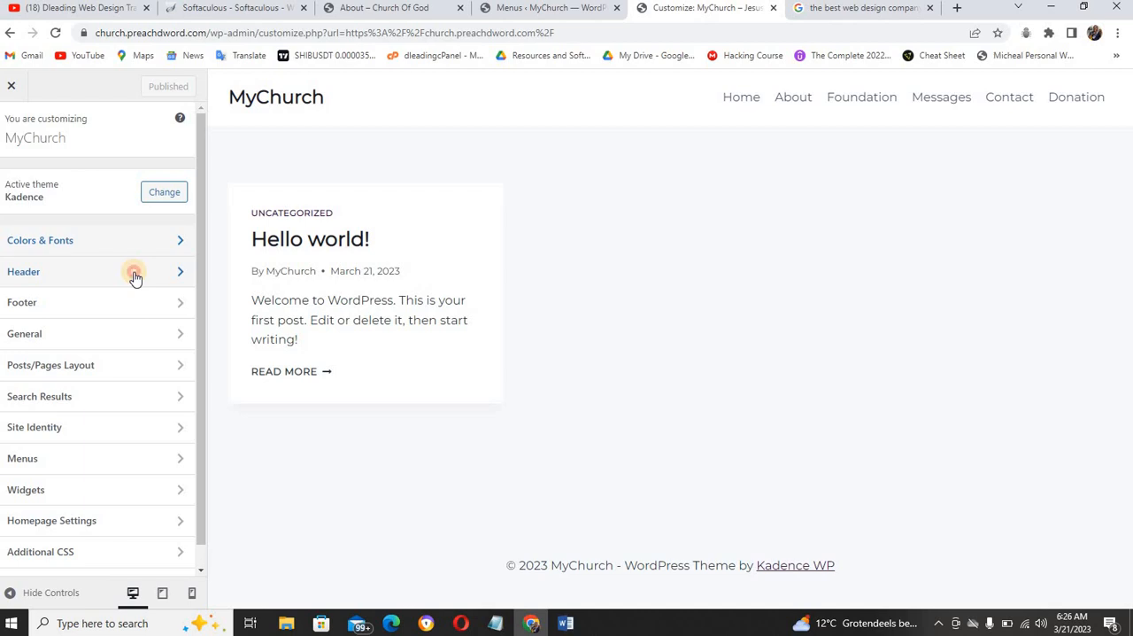
click(135, 276)
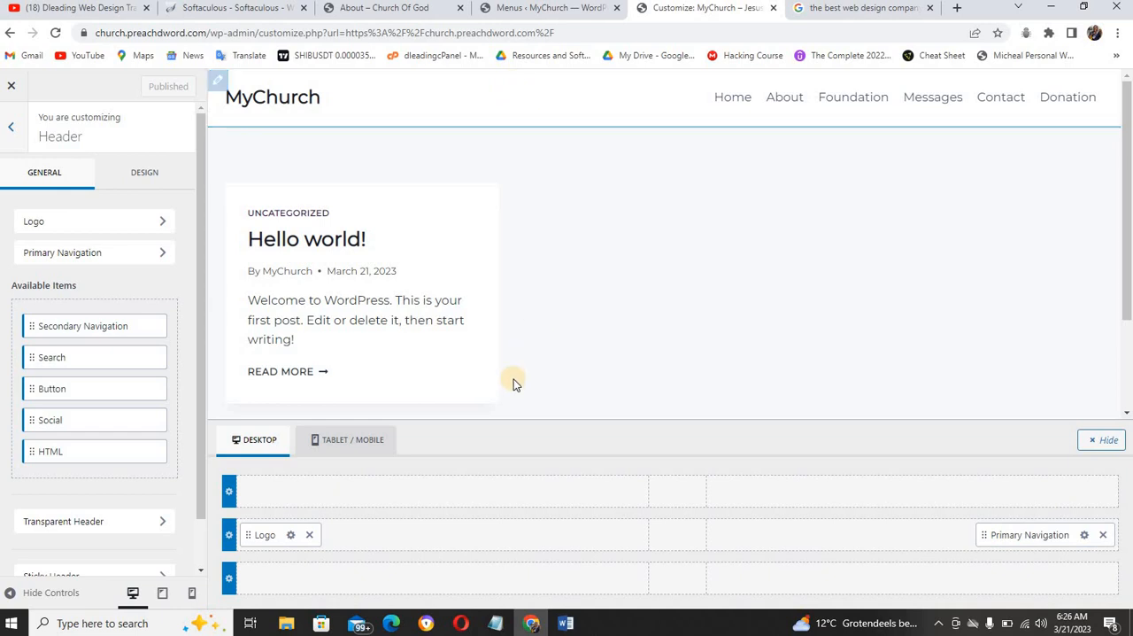
click(228, 536)
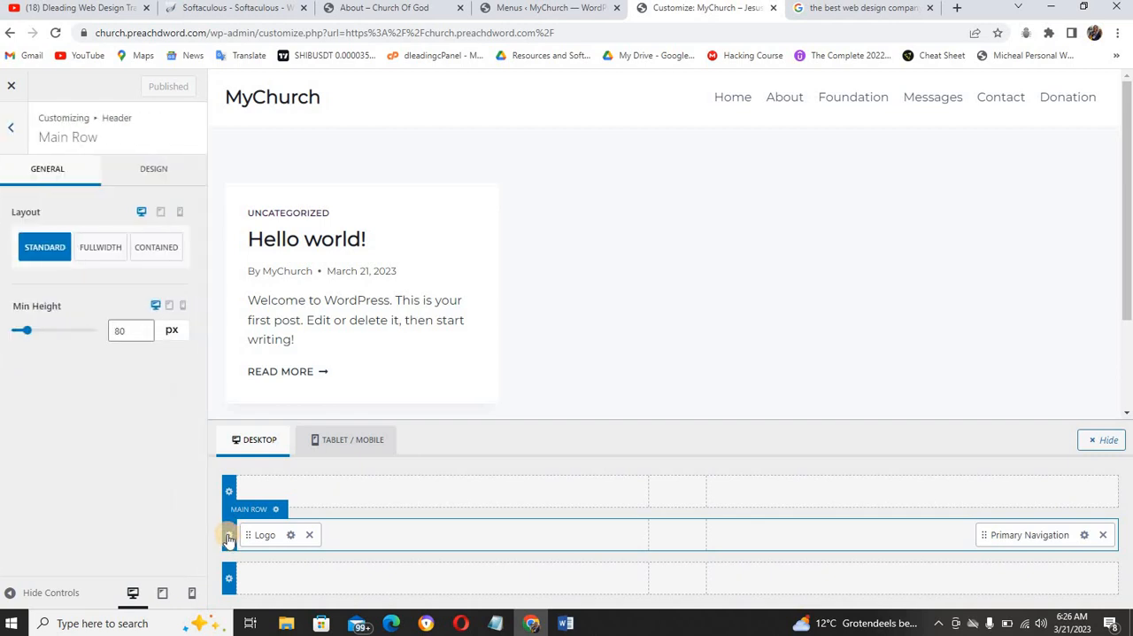
click(157, 168)
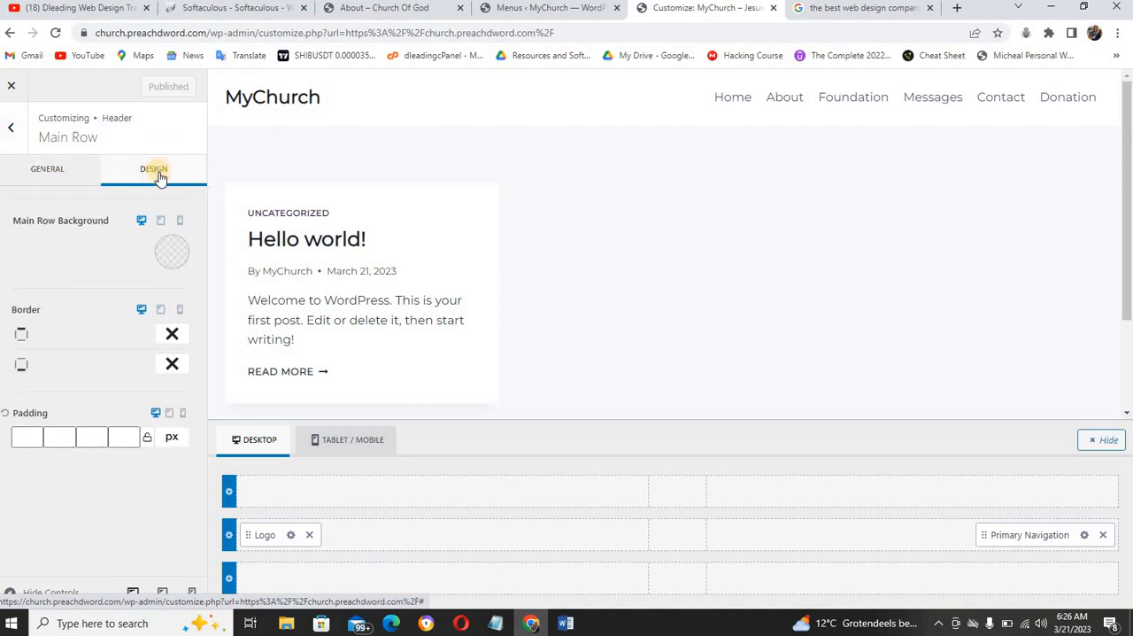
Pick a purple, 651688, as the header's Main Row background color.
click(172, 256)
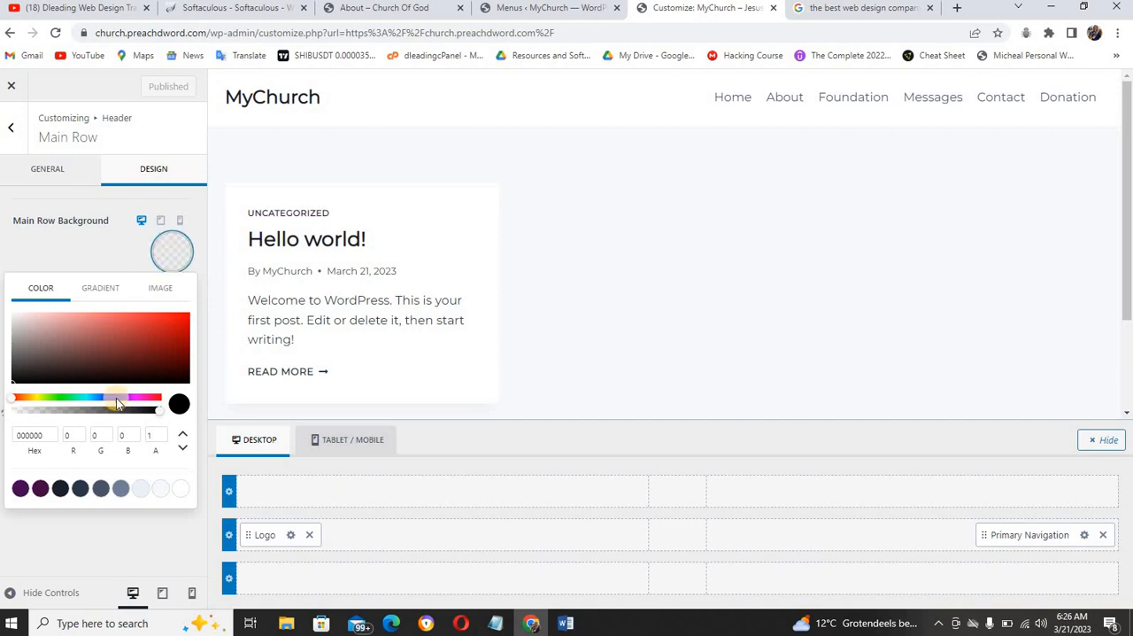
drag(124, 401, 163, 358)
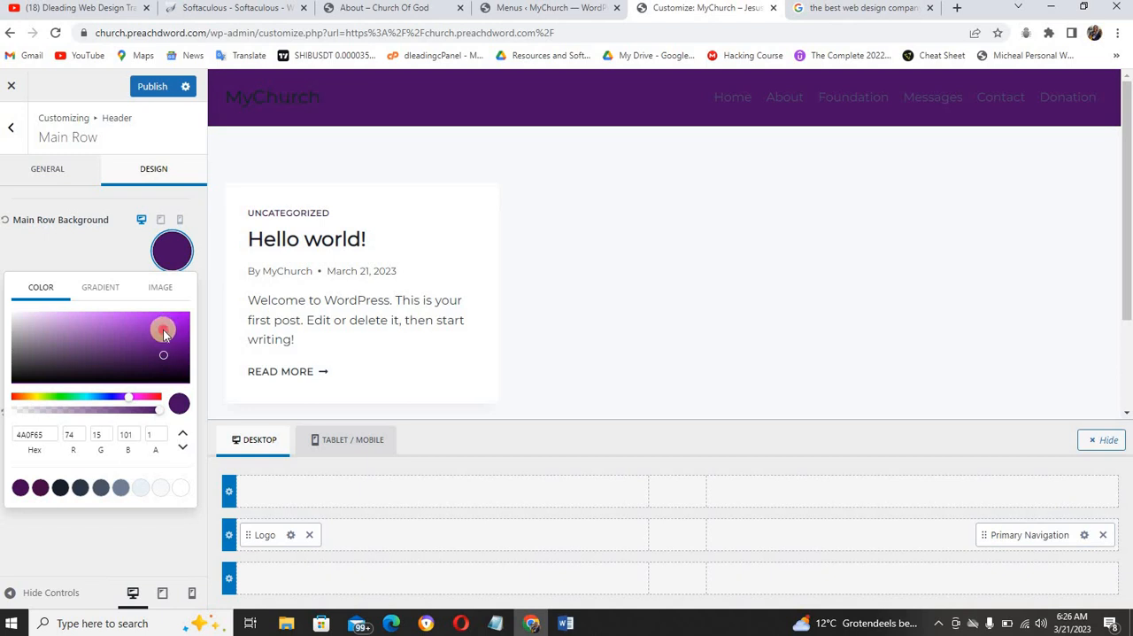
click(163, 329)
drag(153, 343, 162, 332)
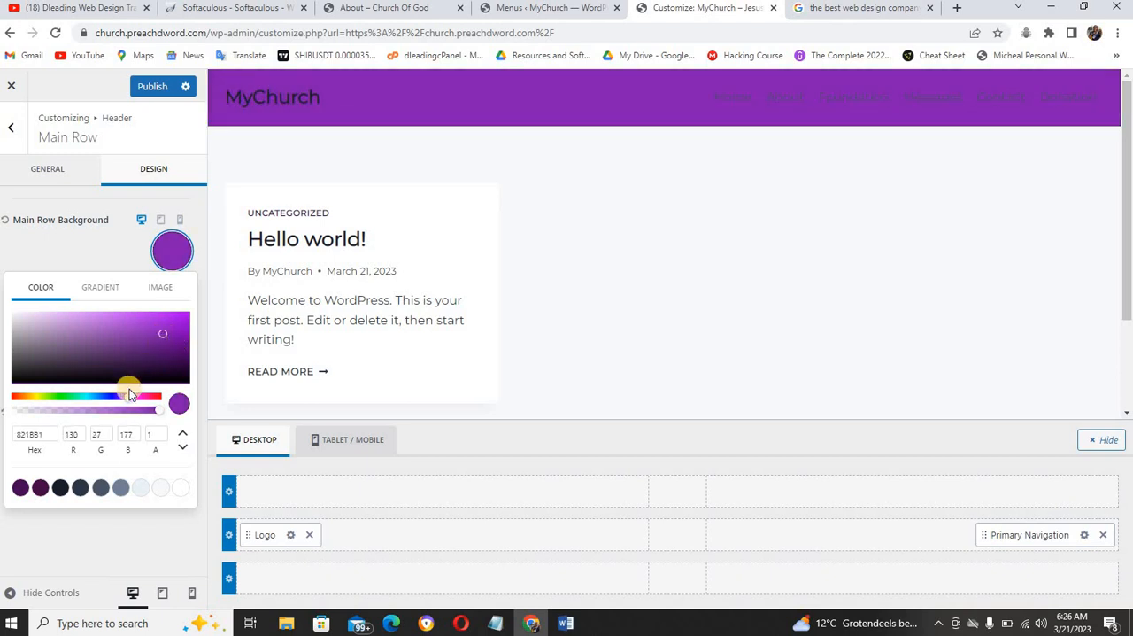
click(157, 342)
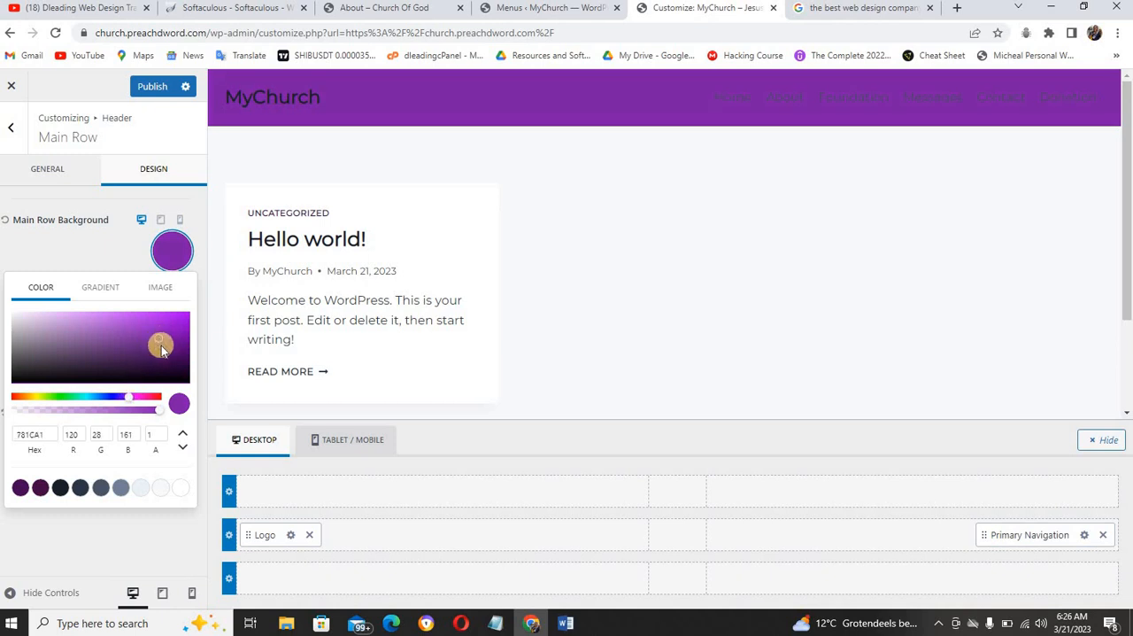
click(166, 344)
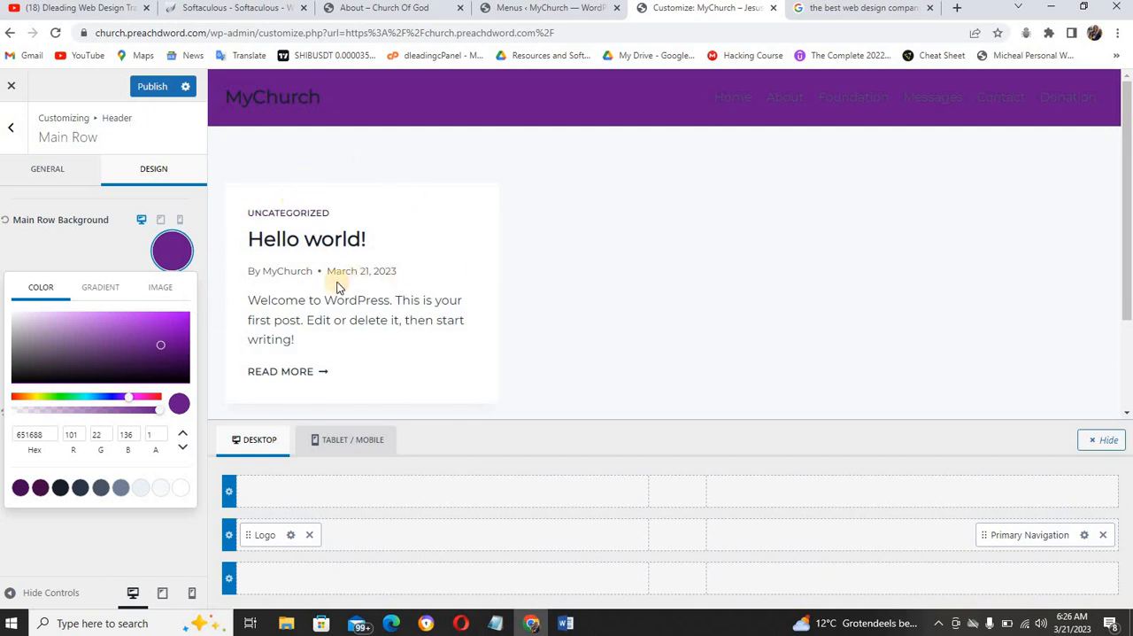
Copy the header background color code 29084B from the Word notes and return to the customizer in Chrome.
click(558, 625)
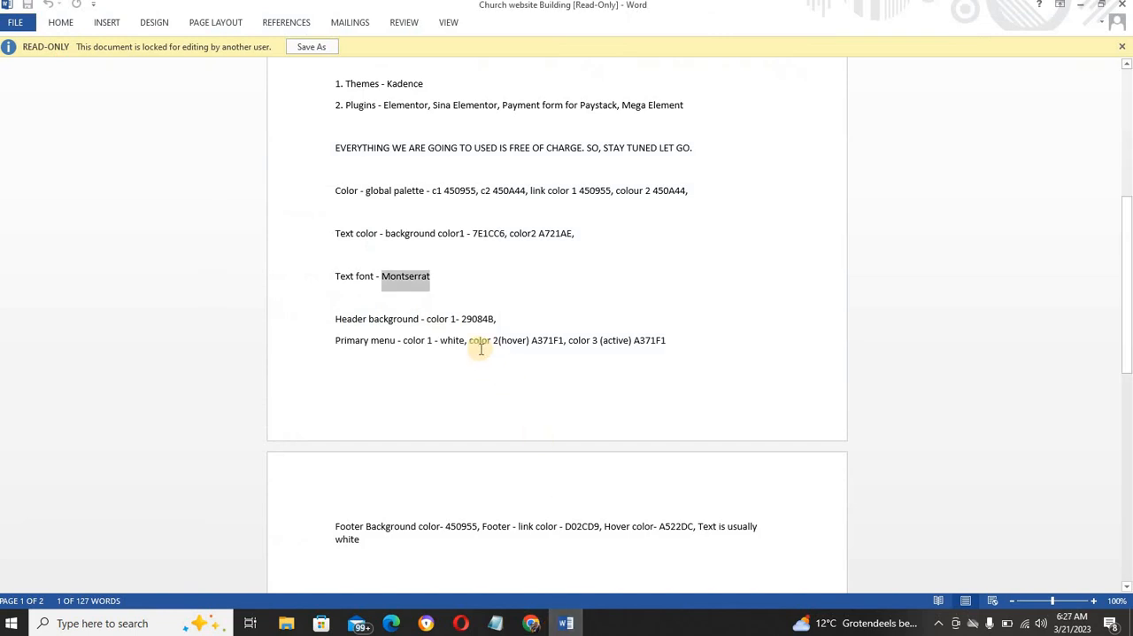
drag(461, 319, 493, 324)
key(ctrl+c)
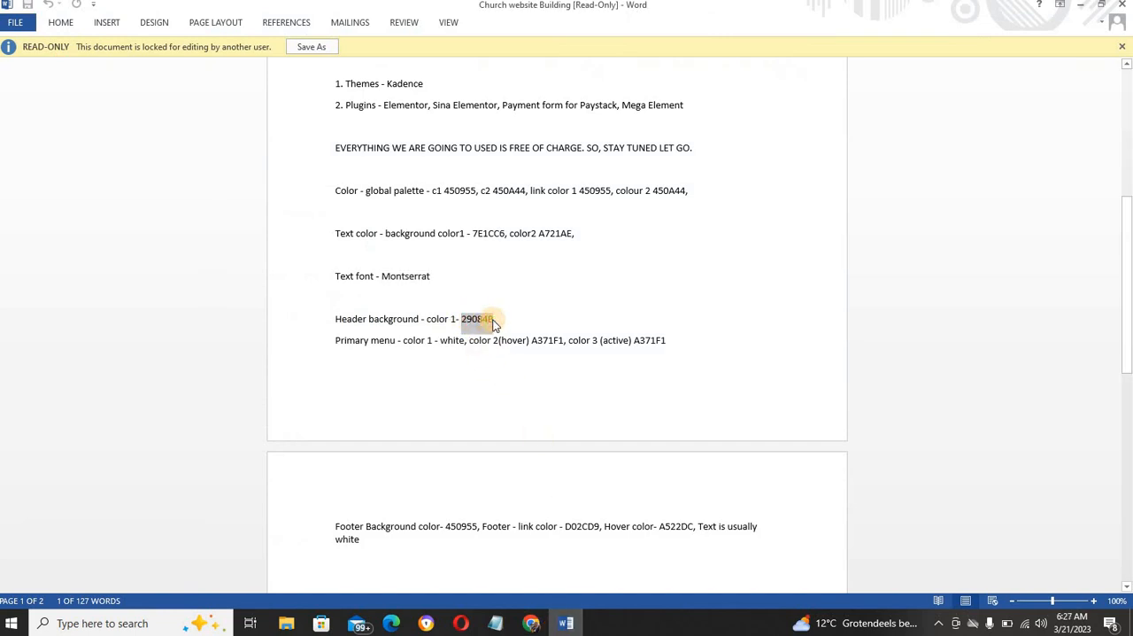
click(534, 625)
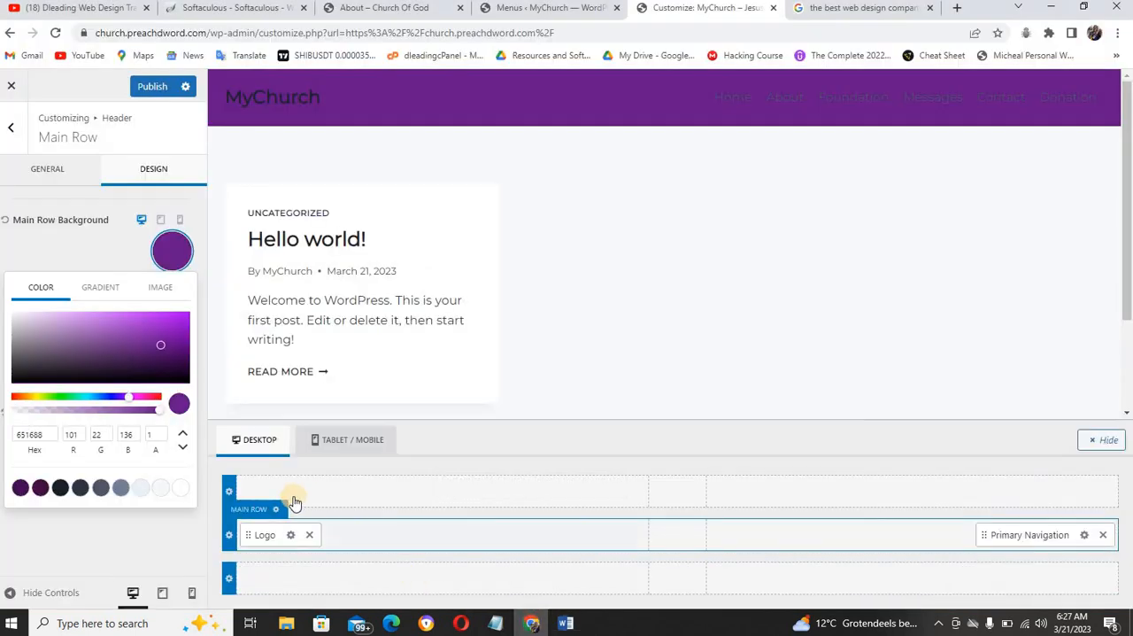
Set the header's Main Row background color to 29084B and publish the change.
double_click(35, 433)
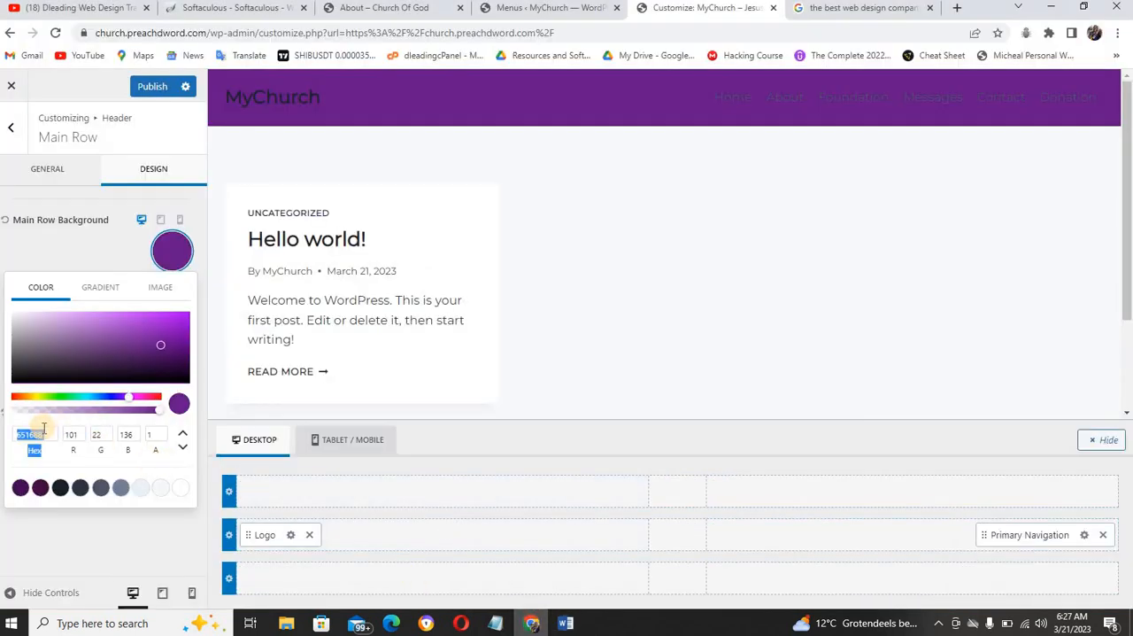
click(41, 434)
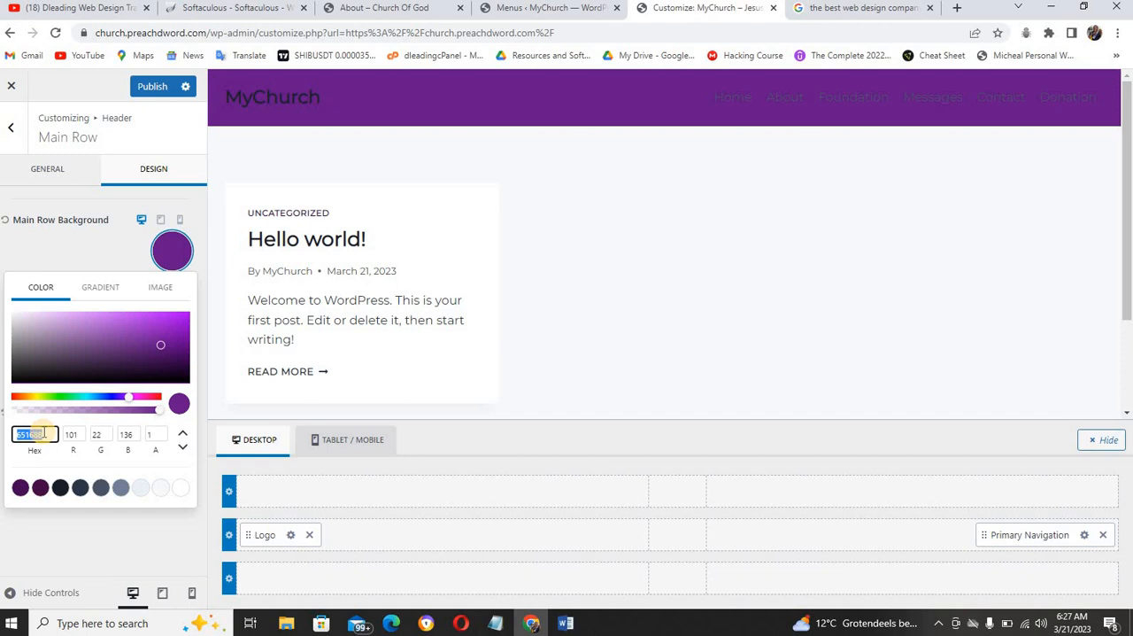
key(BackSpace)
key(ctrl+v)
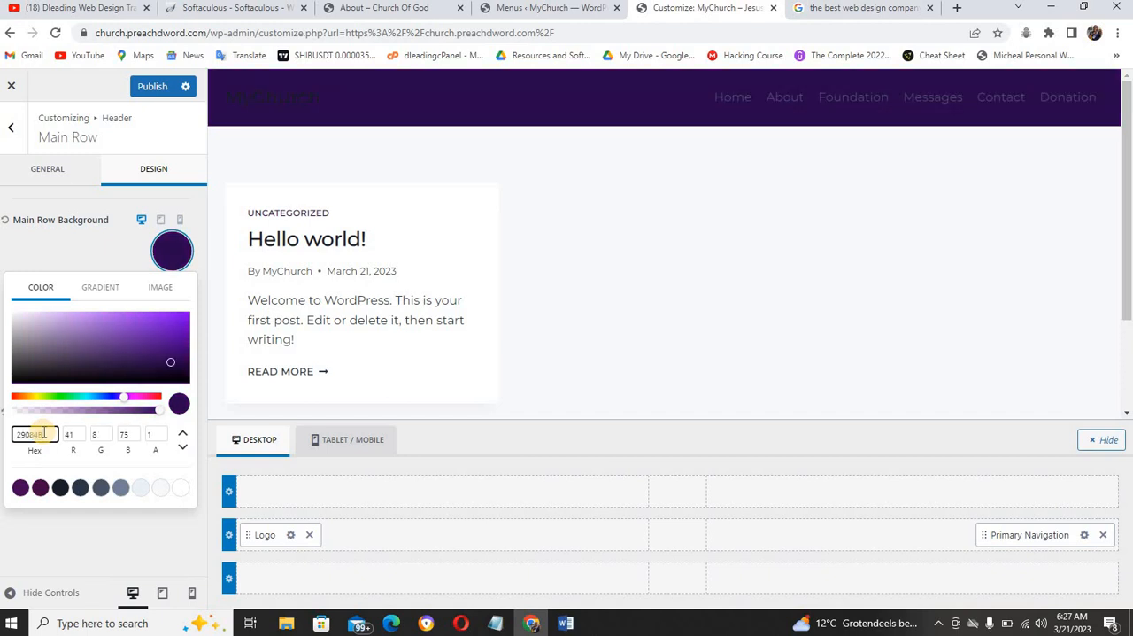
click(110, 258)
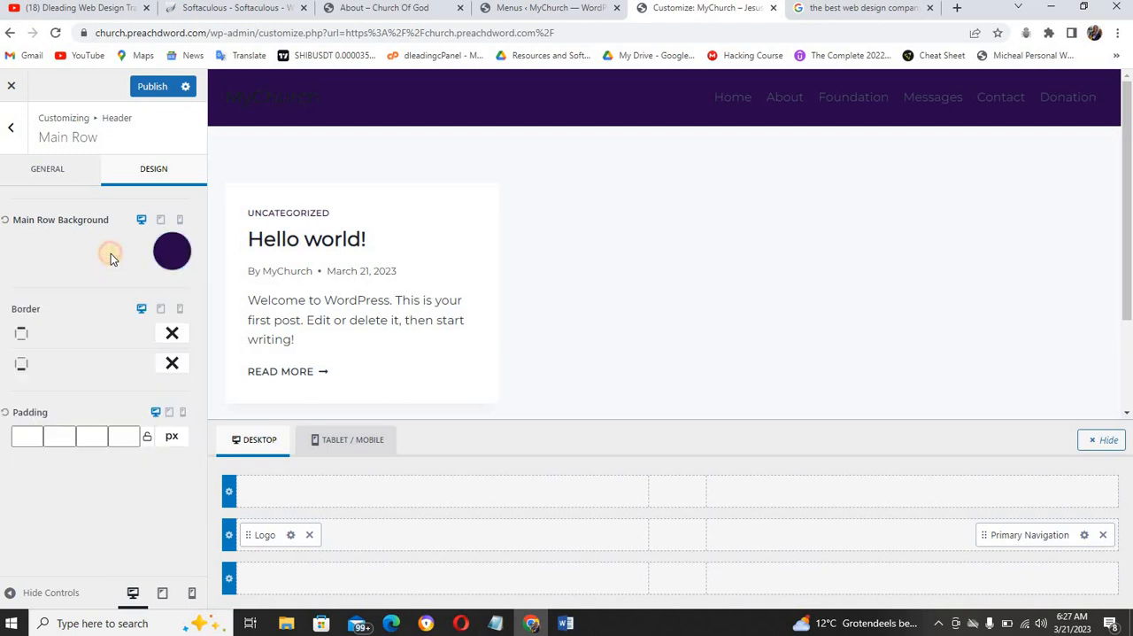
click(152, 86)
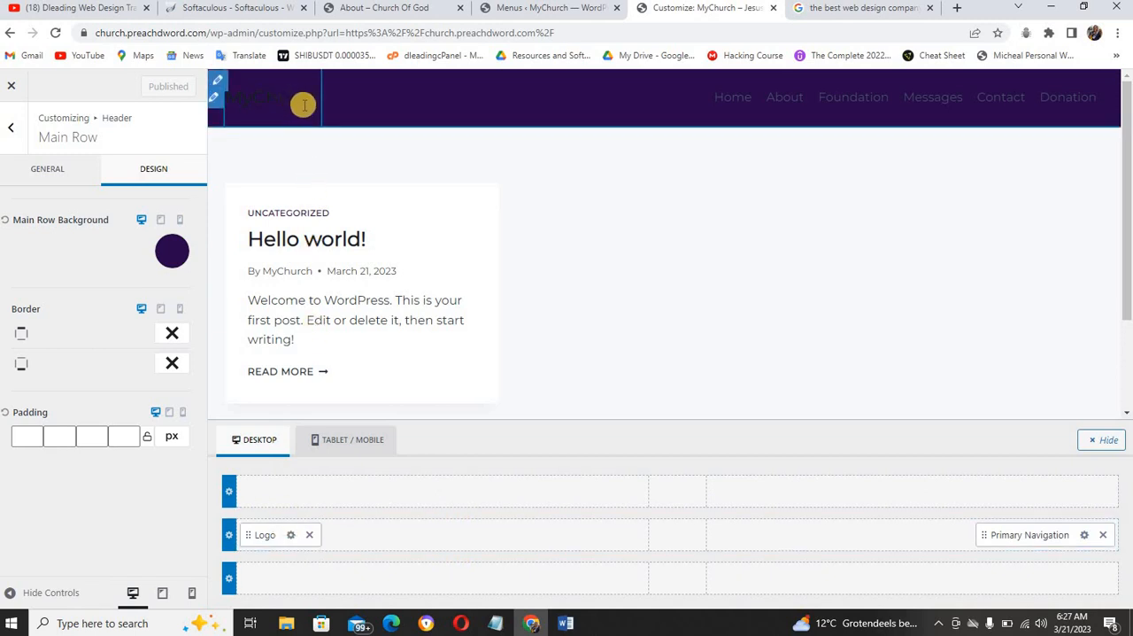
Save the header logo image from the Church of God reference site to Downloads as LG1.
click(332, 8)
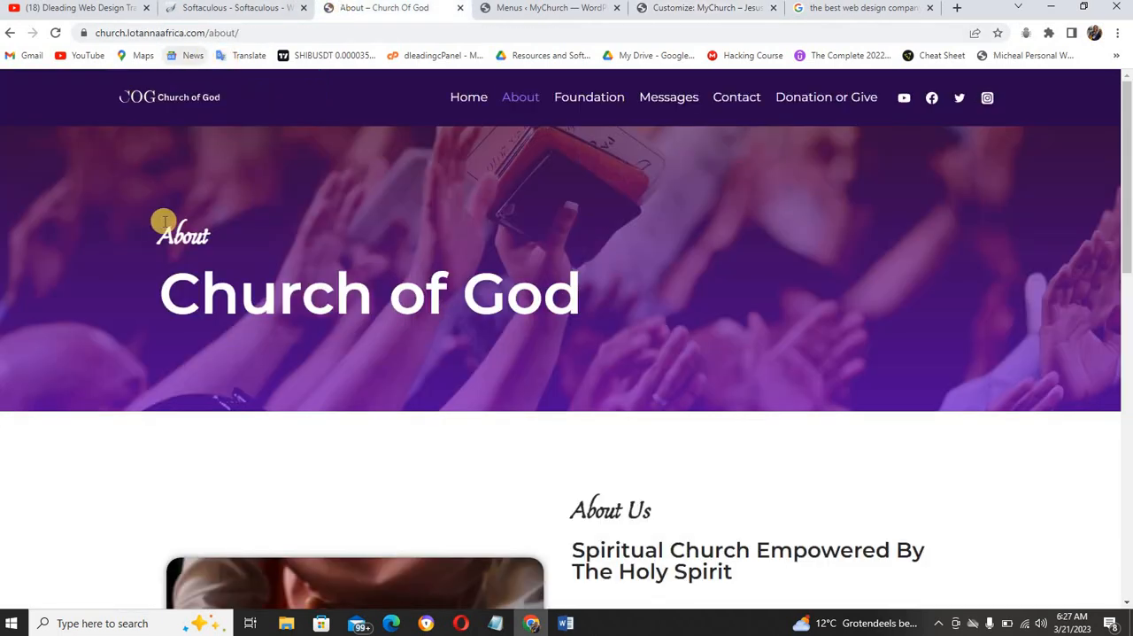
click(186, 95)
right_click(186, 96)
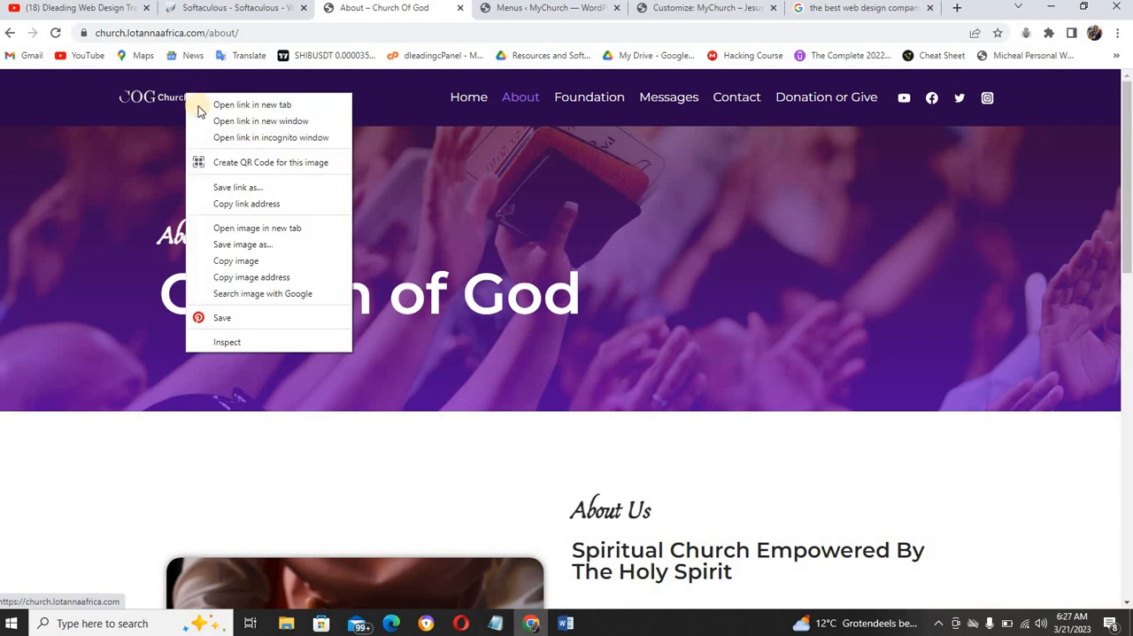
click(254, 244)
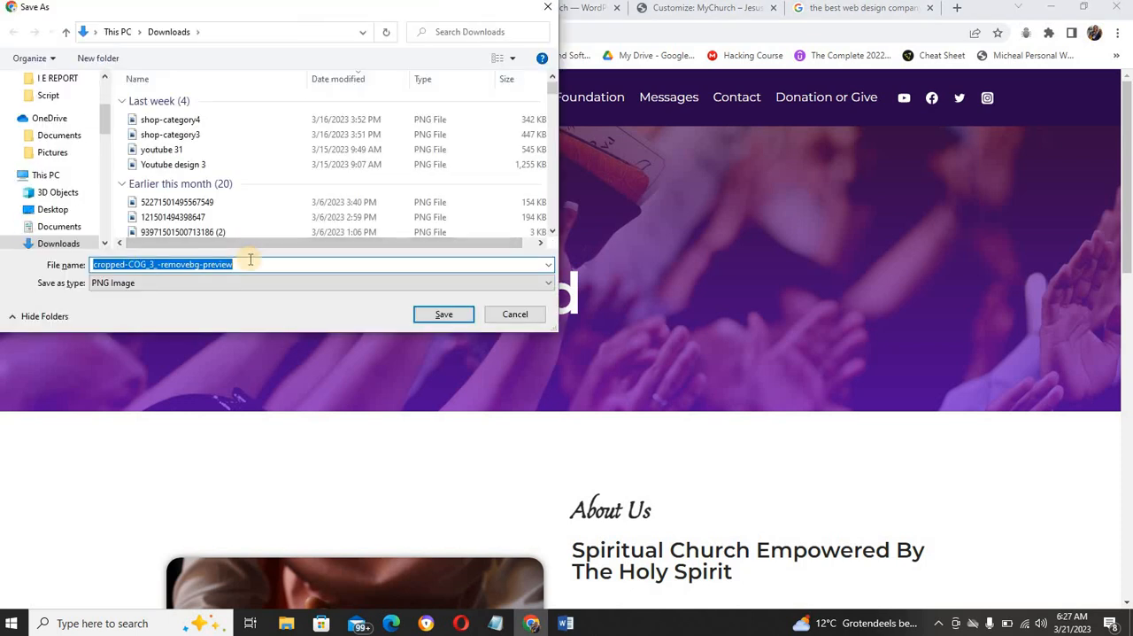
text(LG1)
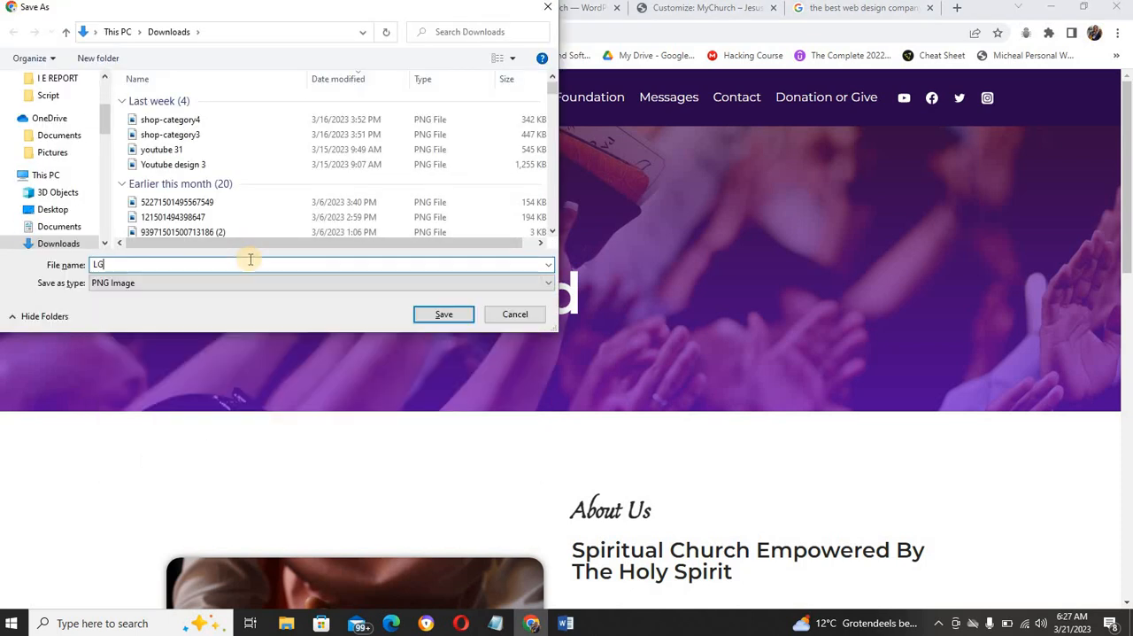
click(444, 315)
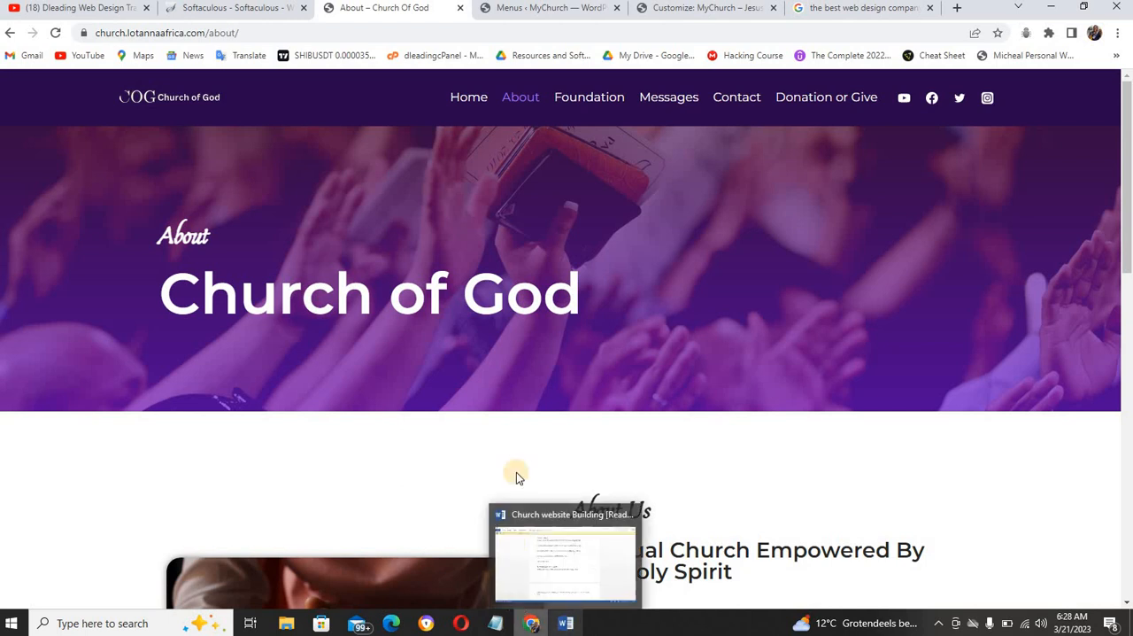
Return to the customizer, open the header logo's general settings, and set the Logo Layout to logo only.
click(651, 11)
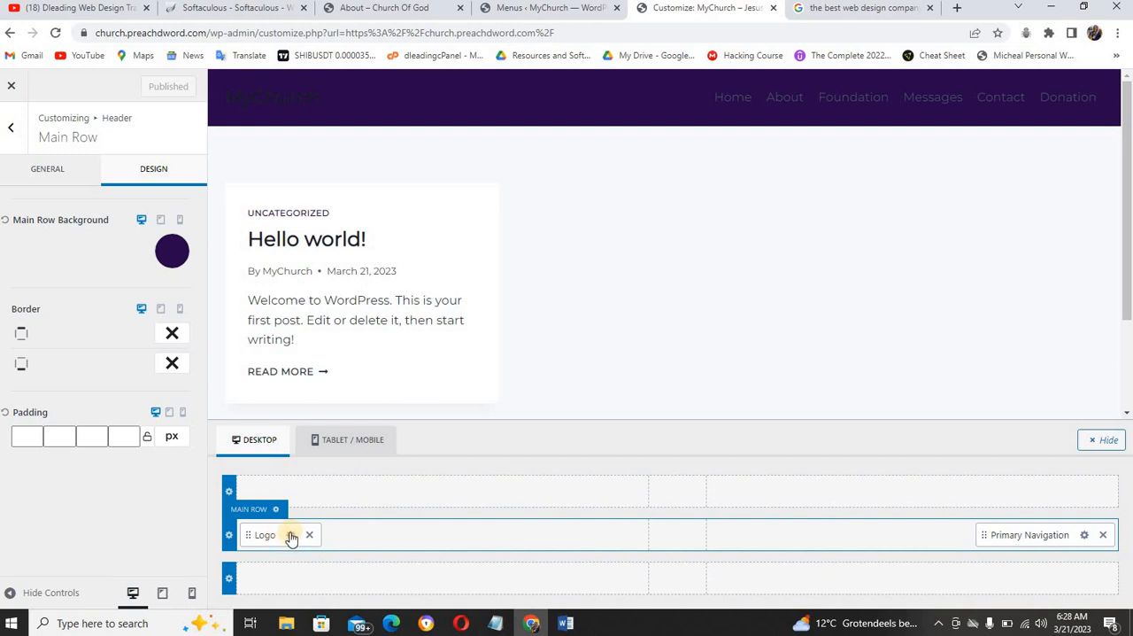
click(291, 535)
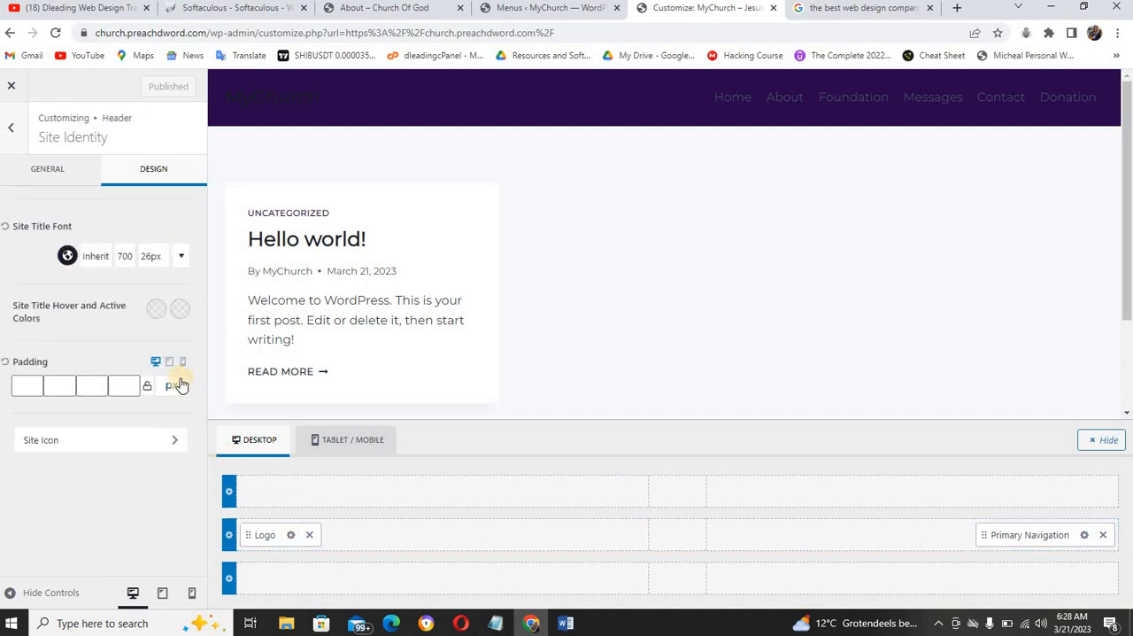
click(58, 172)
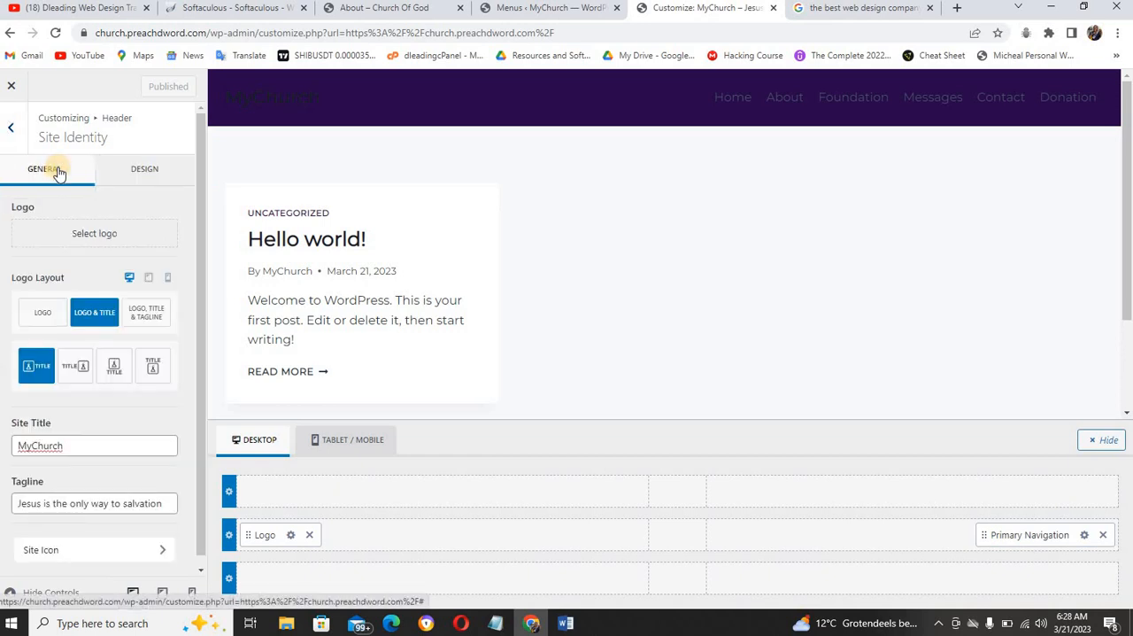
click(51, 317)
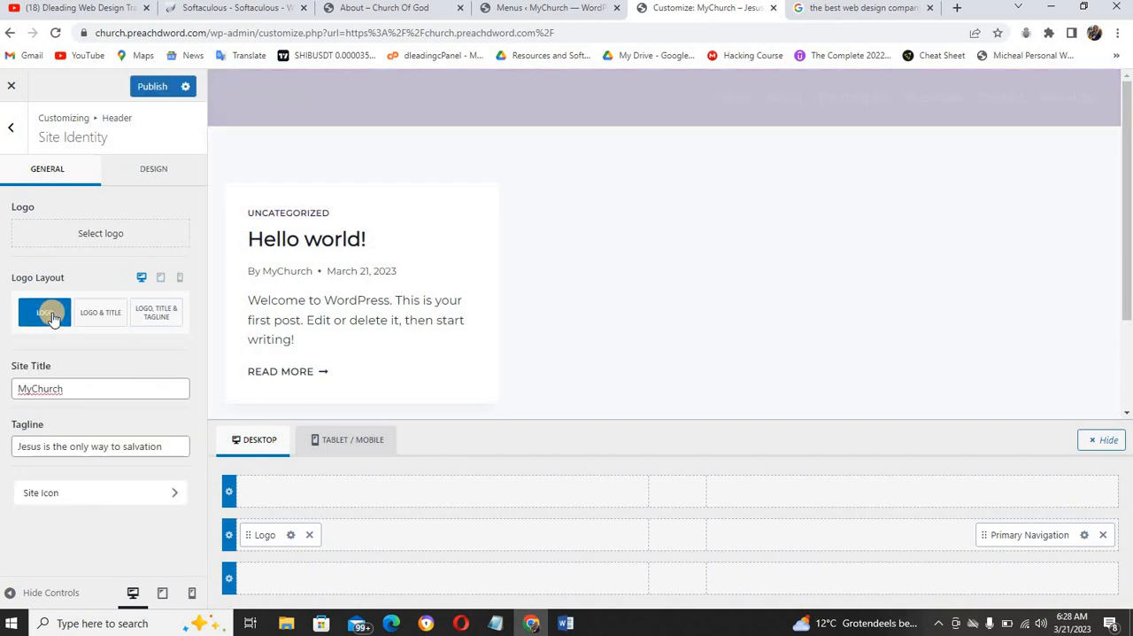
Upload LG1 from Downloads and use it as the site logo without cropping.
click(94, 235)
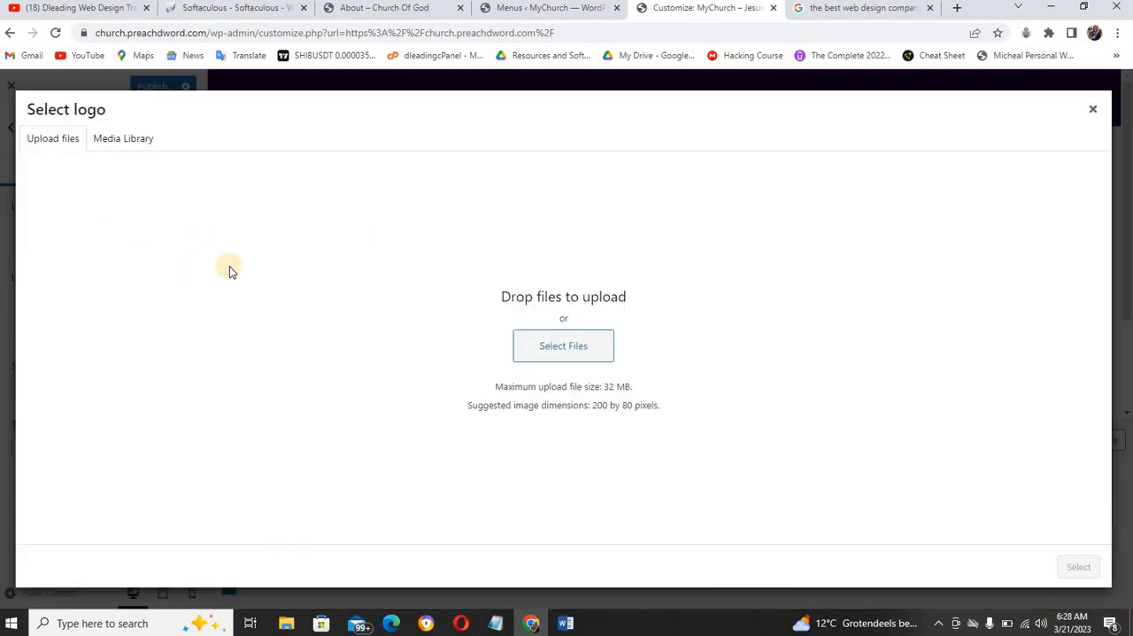
click(564, 343)
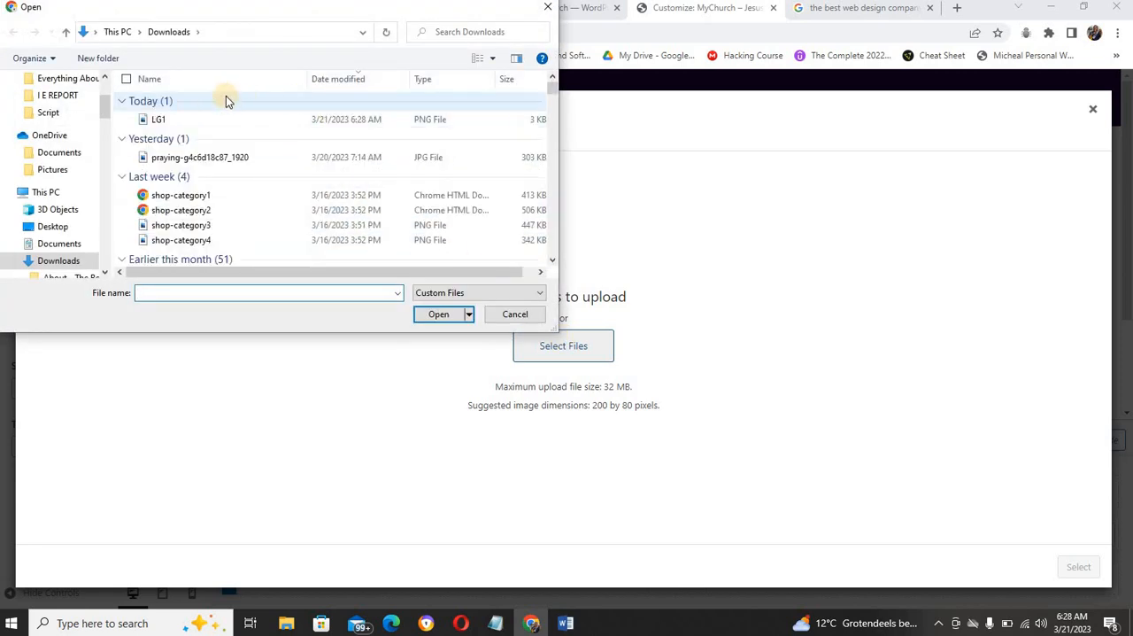
click(186, 124)
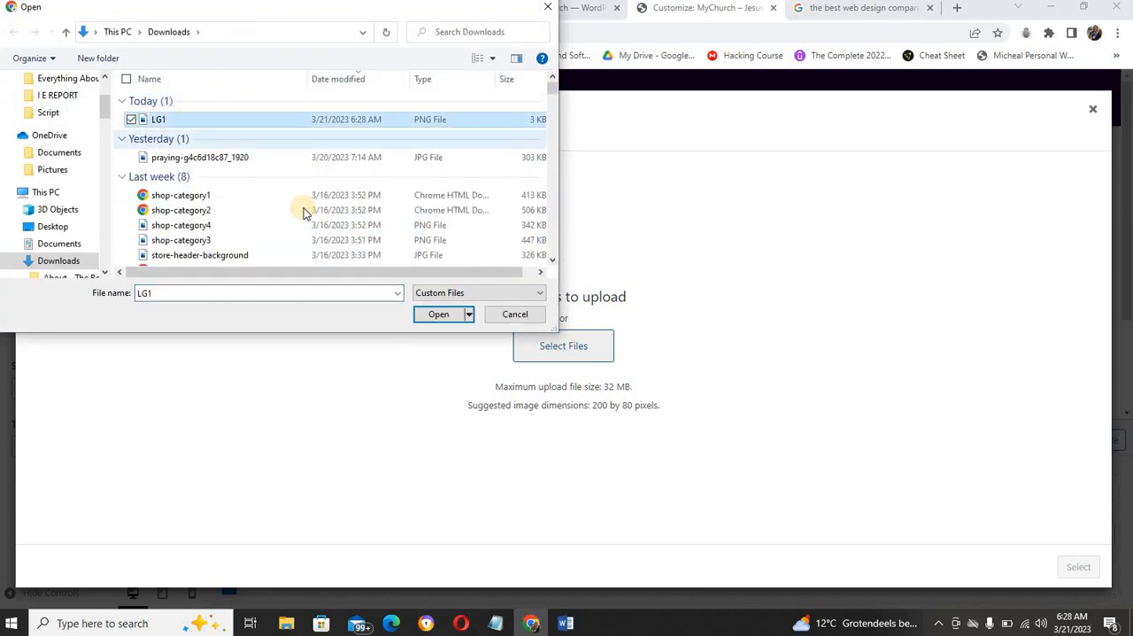
click(440, 317)
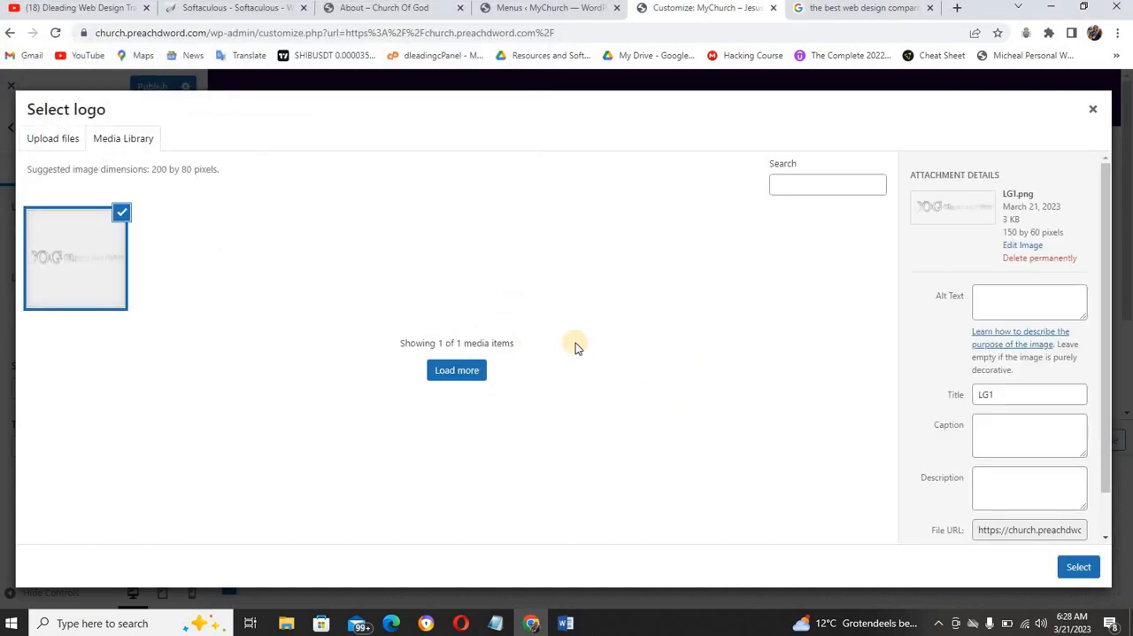
click(1073, 568)
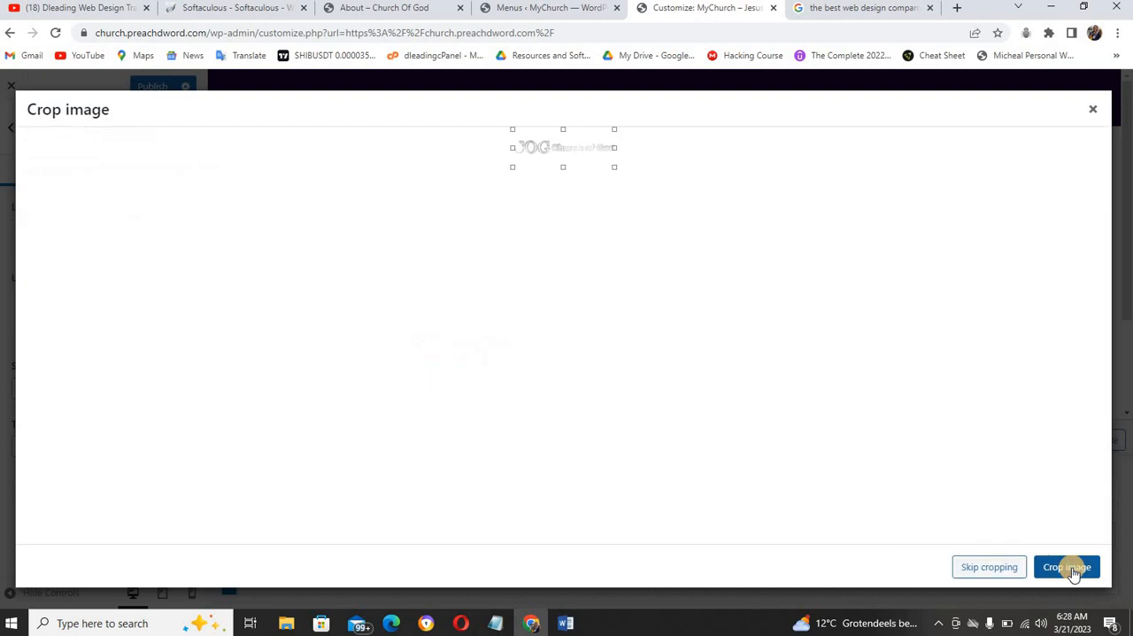
click(1010, 565)
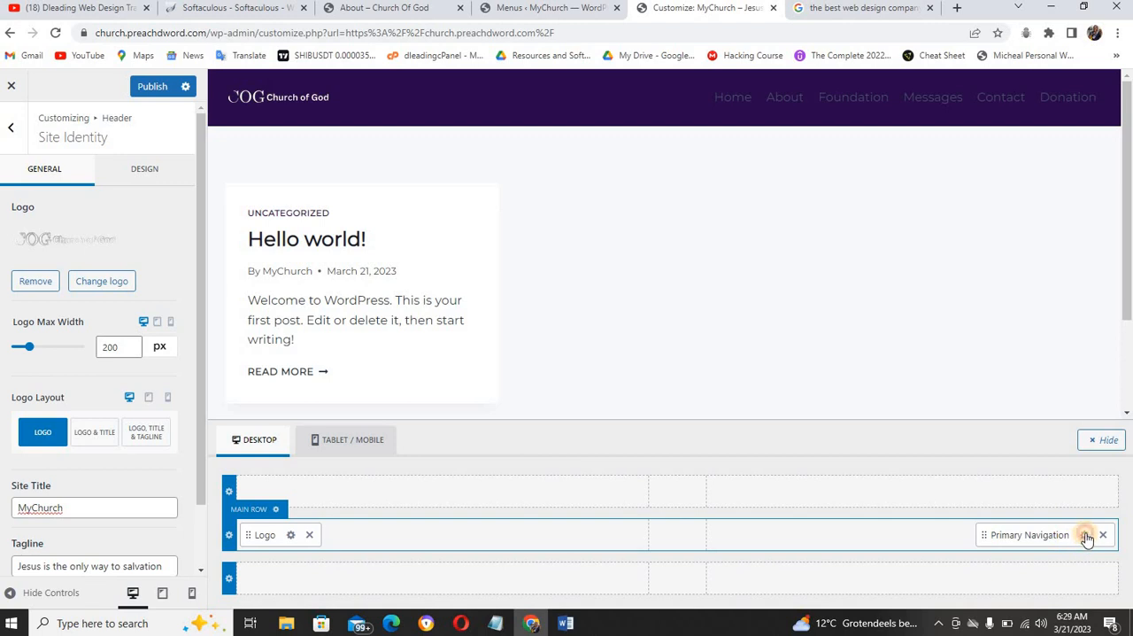
Open the Primary Navigation design settings, copy the menu hover color A371F1 from the Word notes, and return to Chrome.
click(1086, 535)
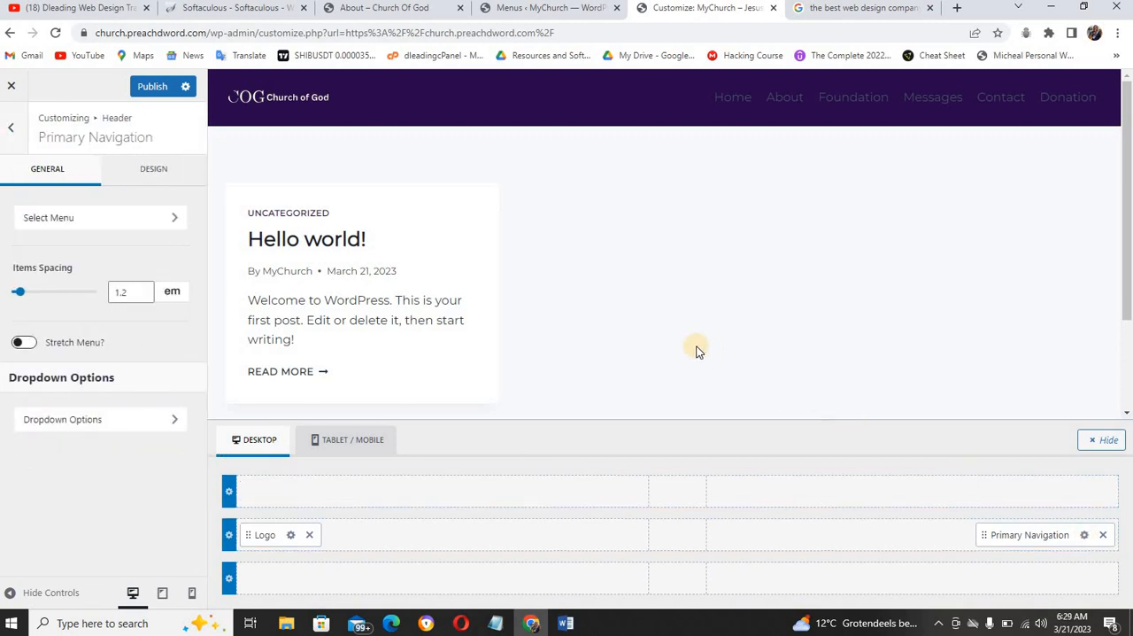
click(165, 177)
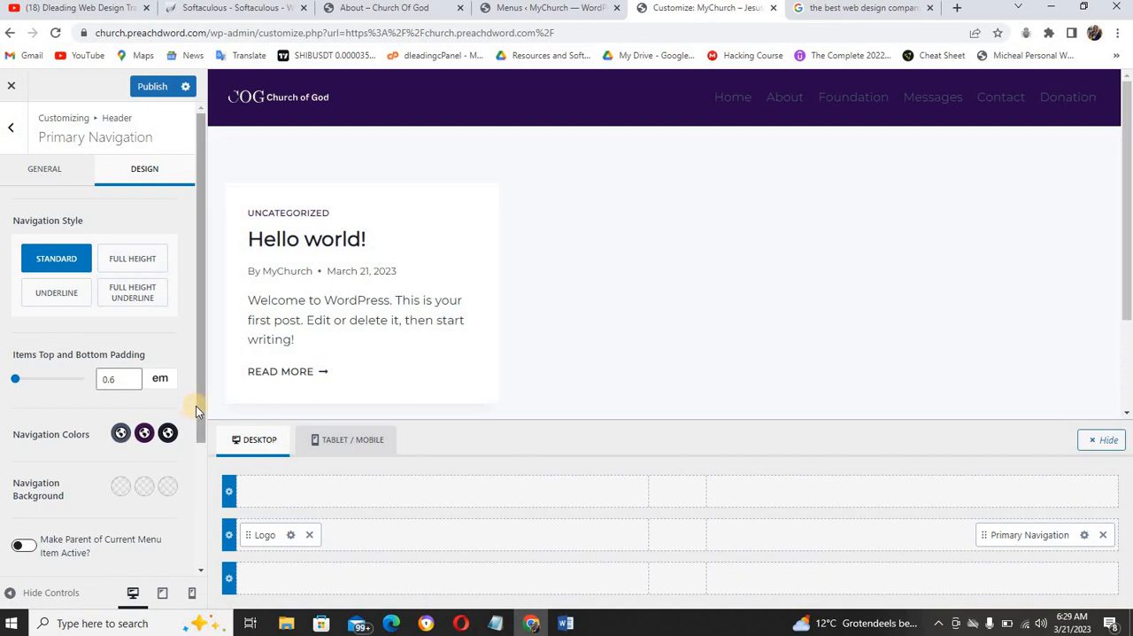
click(568, 624)
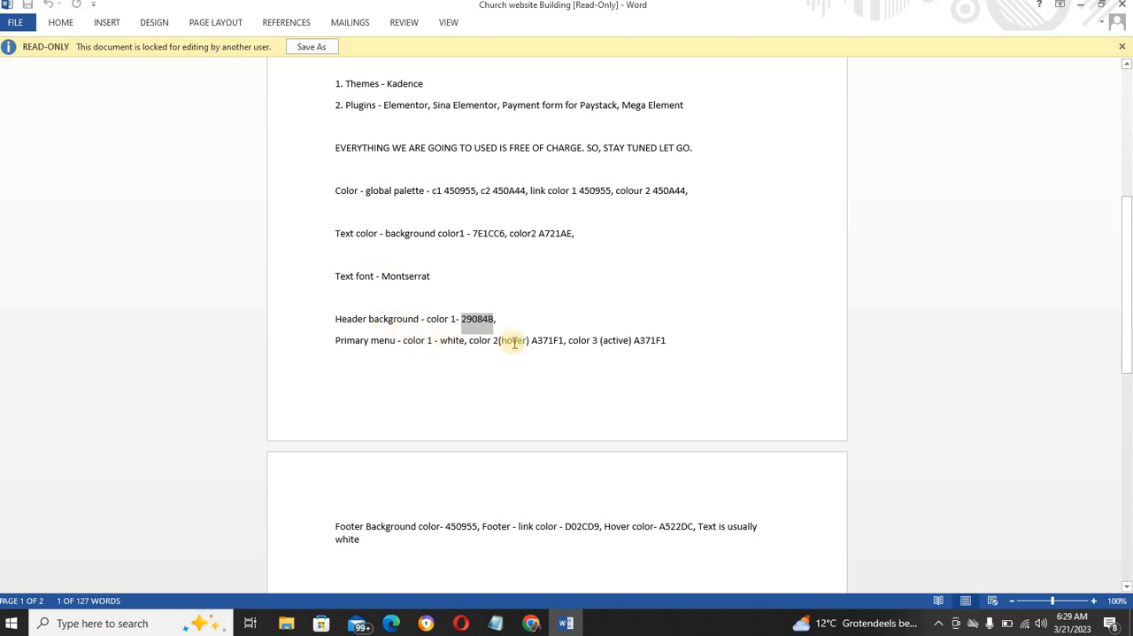
drag(535, 340, 563, 343)
key(ctrl+c)
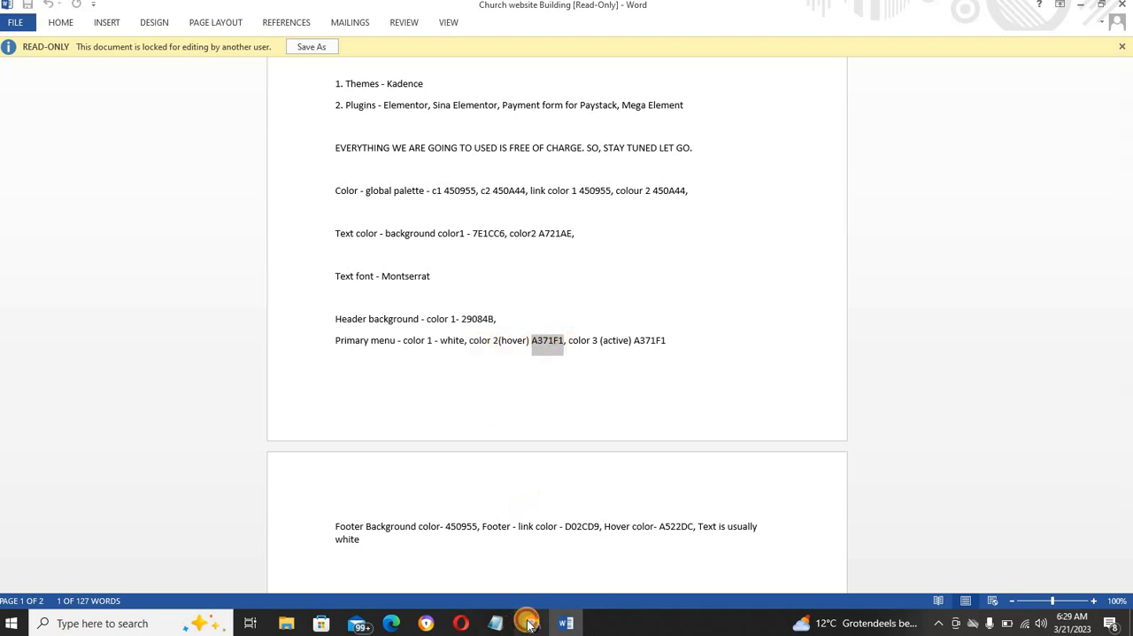
click(528, 623)
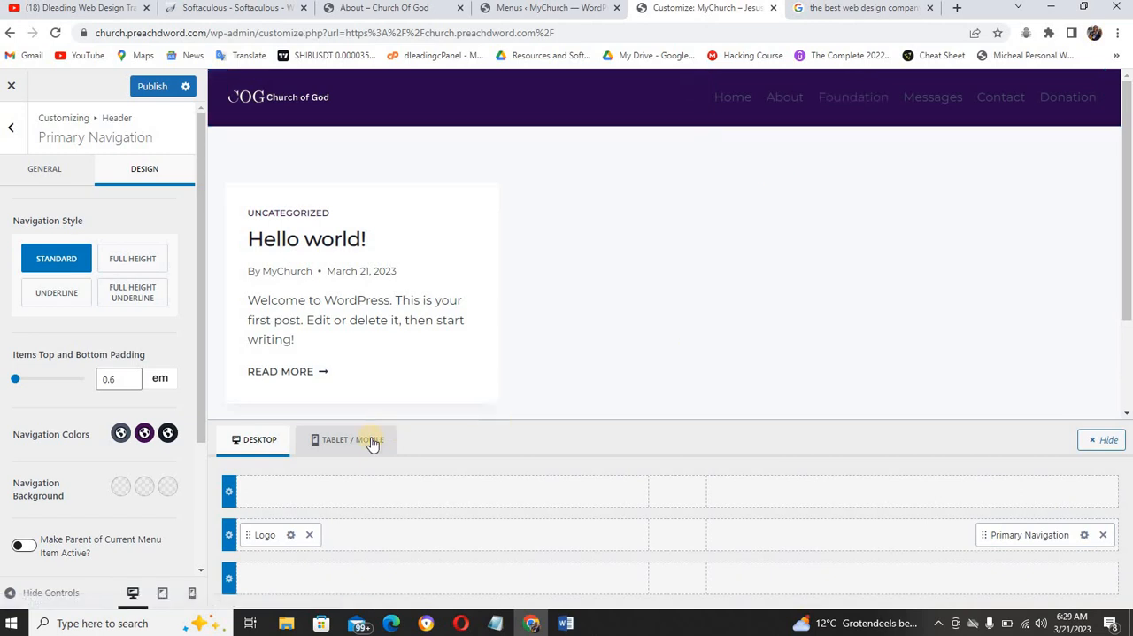
Set the initial navigation color of the primary menu to white, FFFFFF.
click(121, 433)
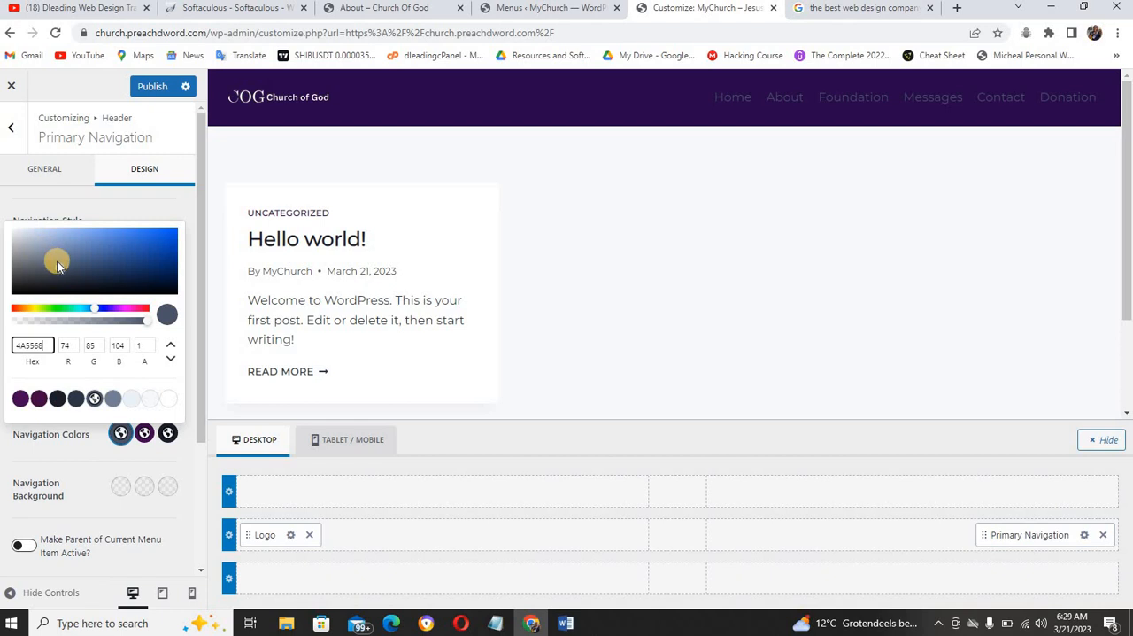
drag(32, 232, 11, 227)
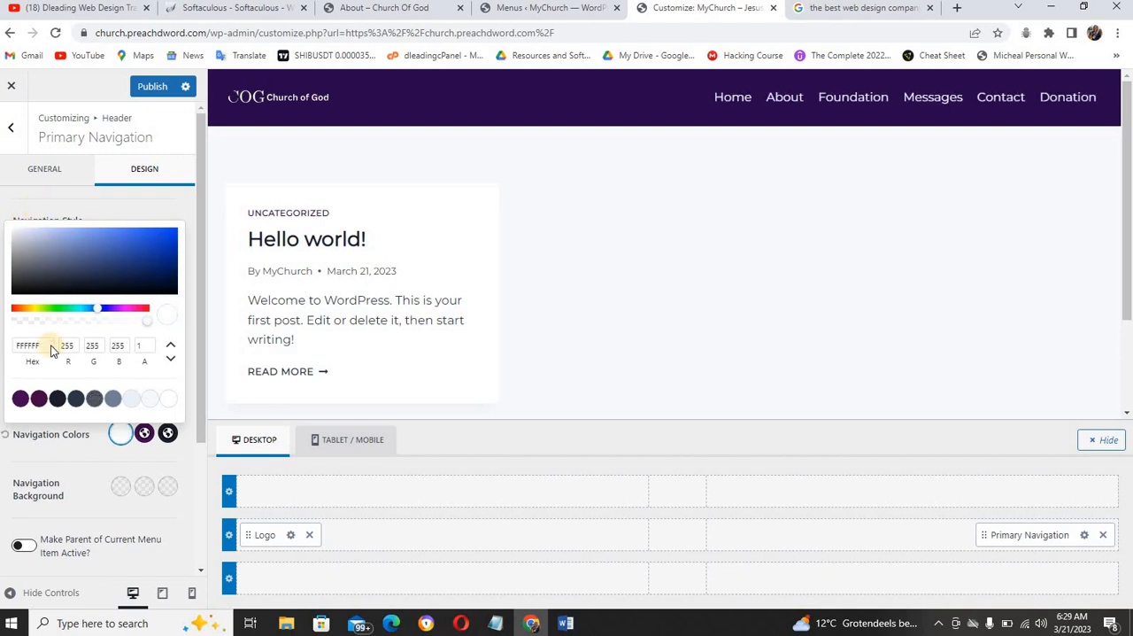
click(49, 191)
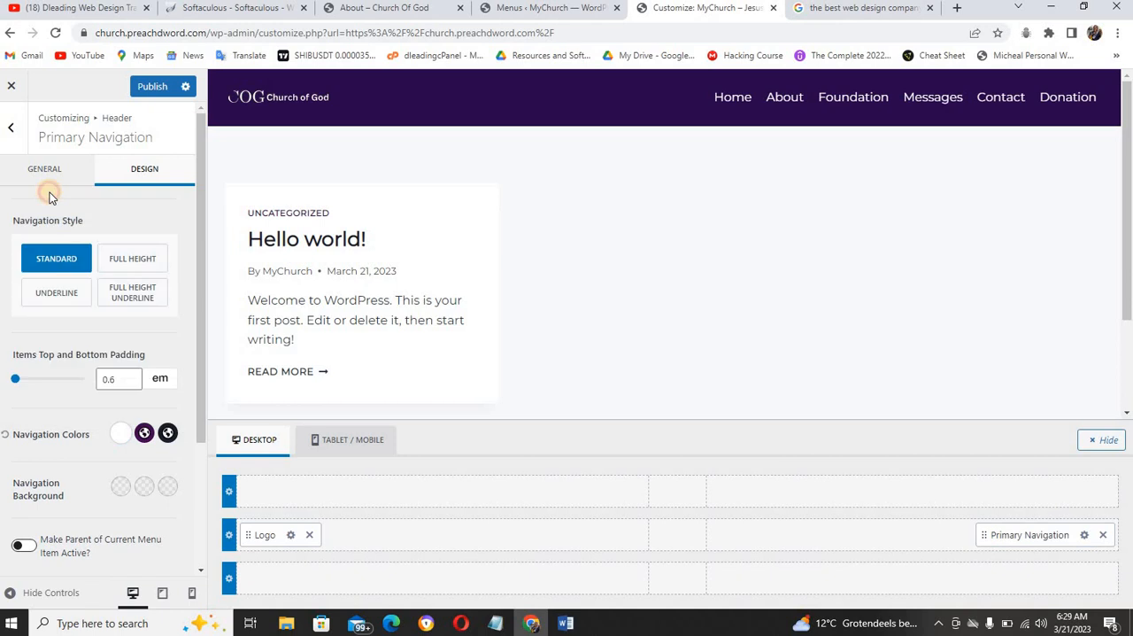
Set the primary menu's navigation hover color to A371F1.
click(145, 436)
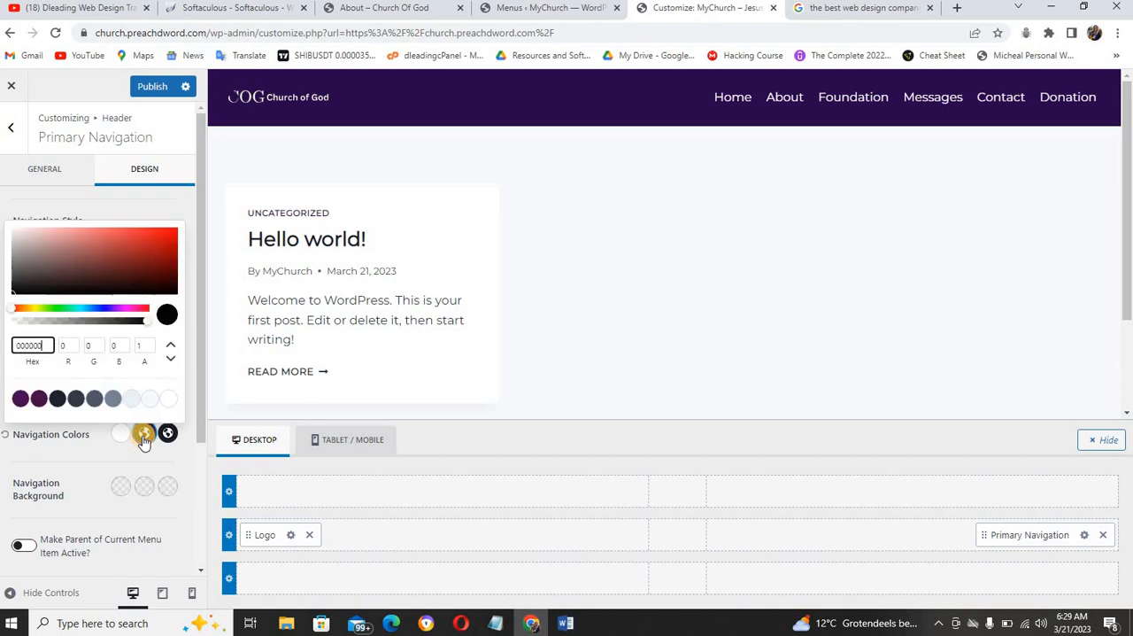
click(118, 309)
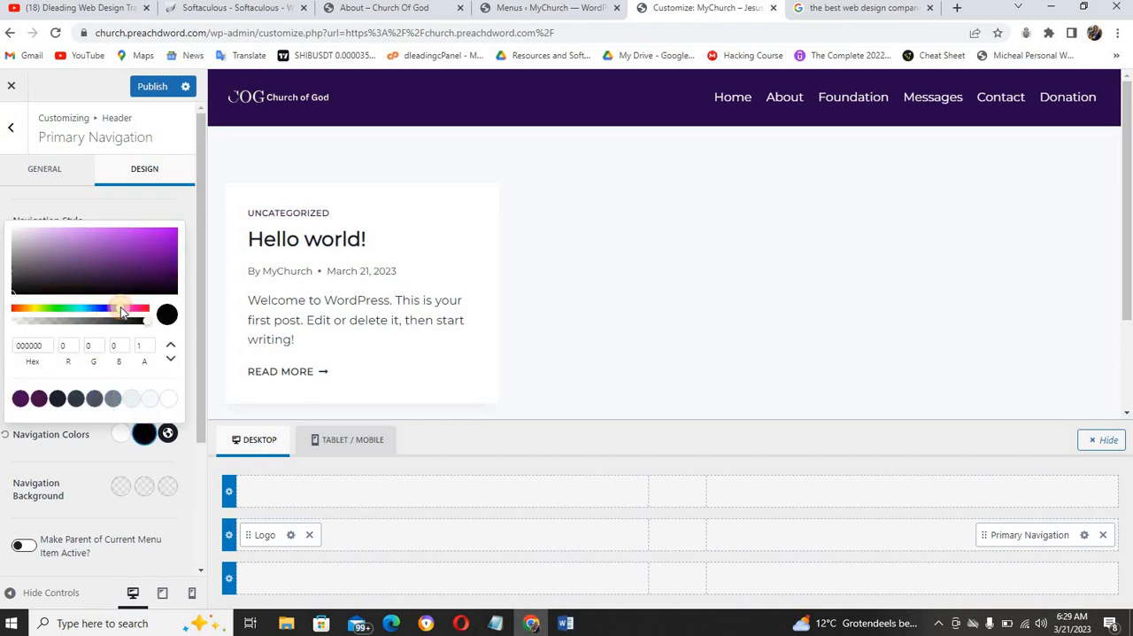
click(24, 346)
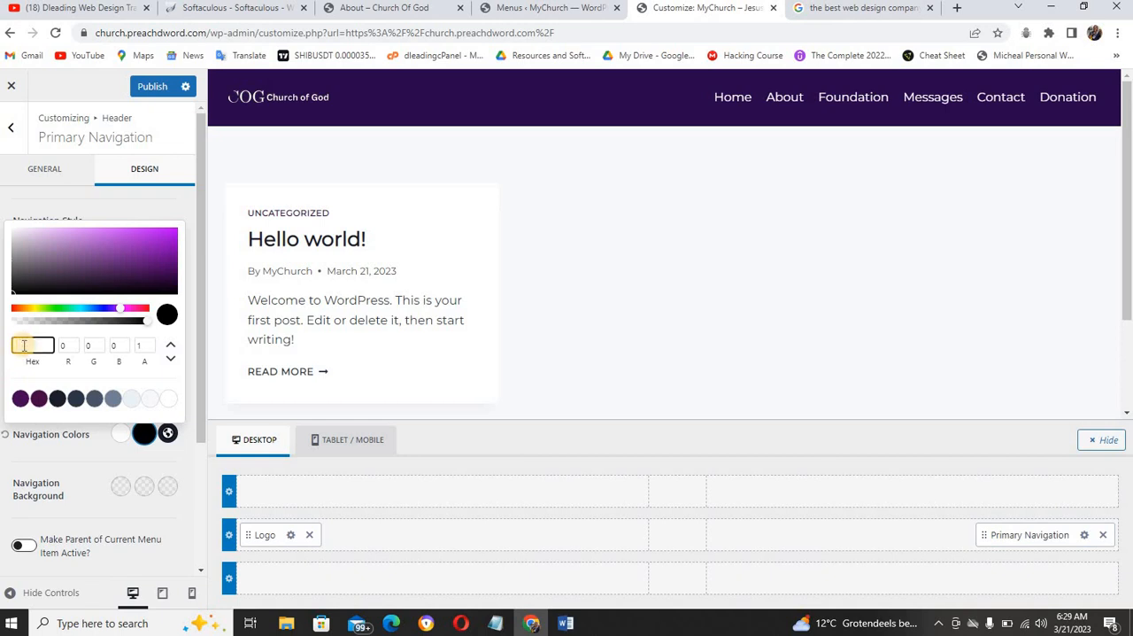
key(ctrl+v)
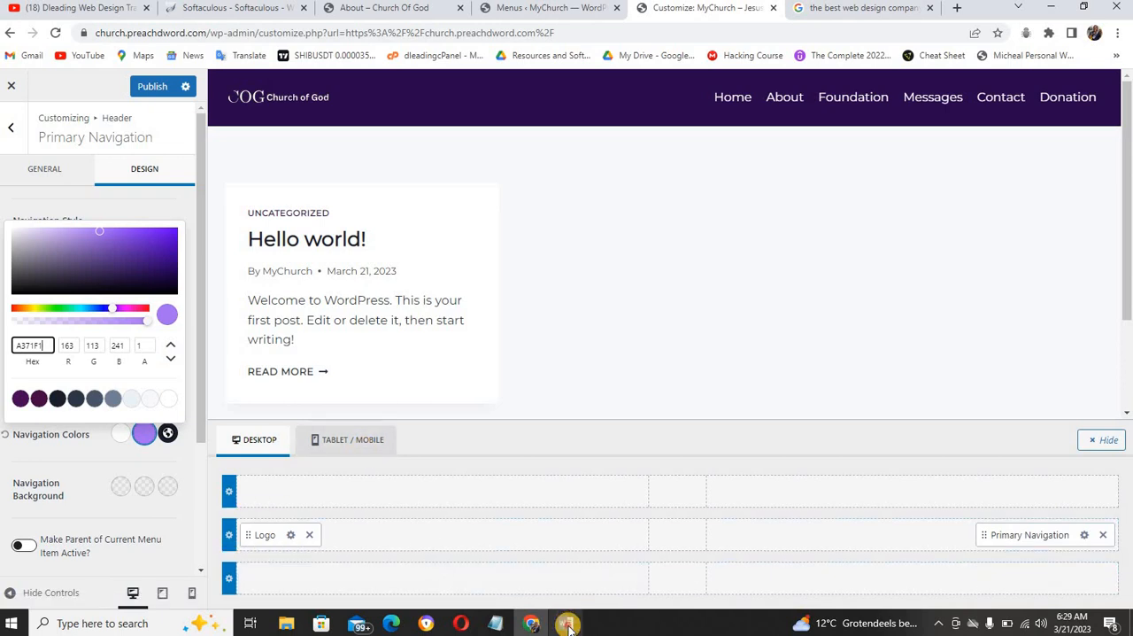
Switch to the Word notes, copy the primary menu's active color A371F1, and return to Chrome.
click(569, 626)
double_click(547, 341)
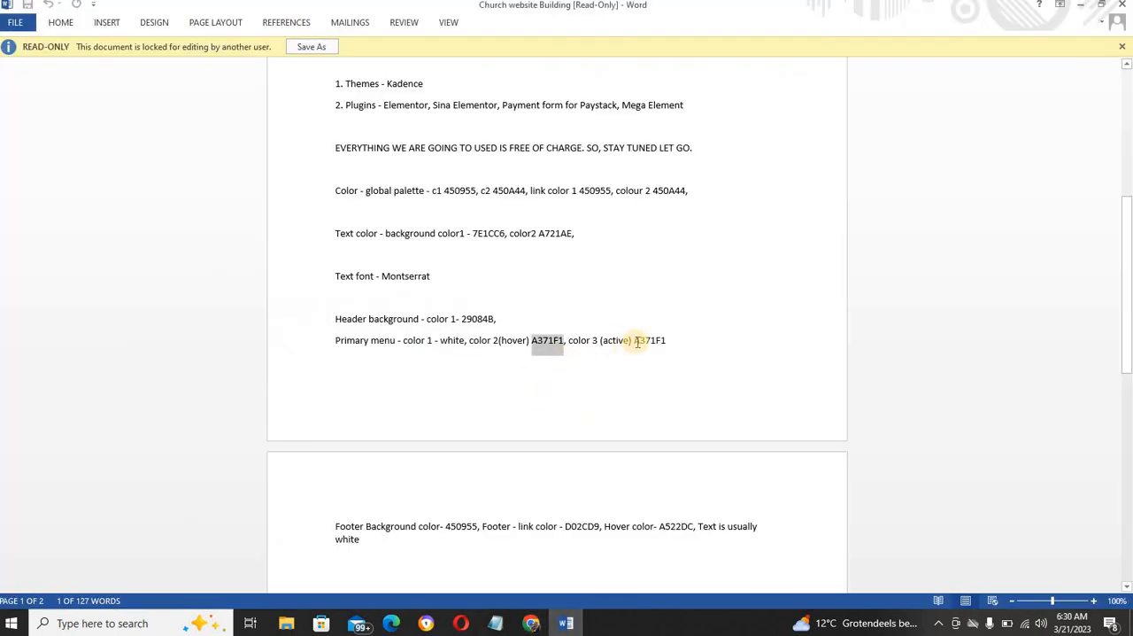
drag(635, 342, 659, 341)
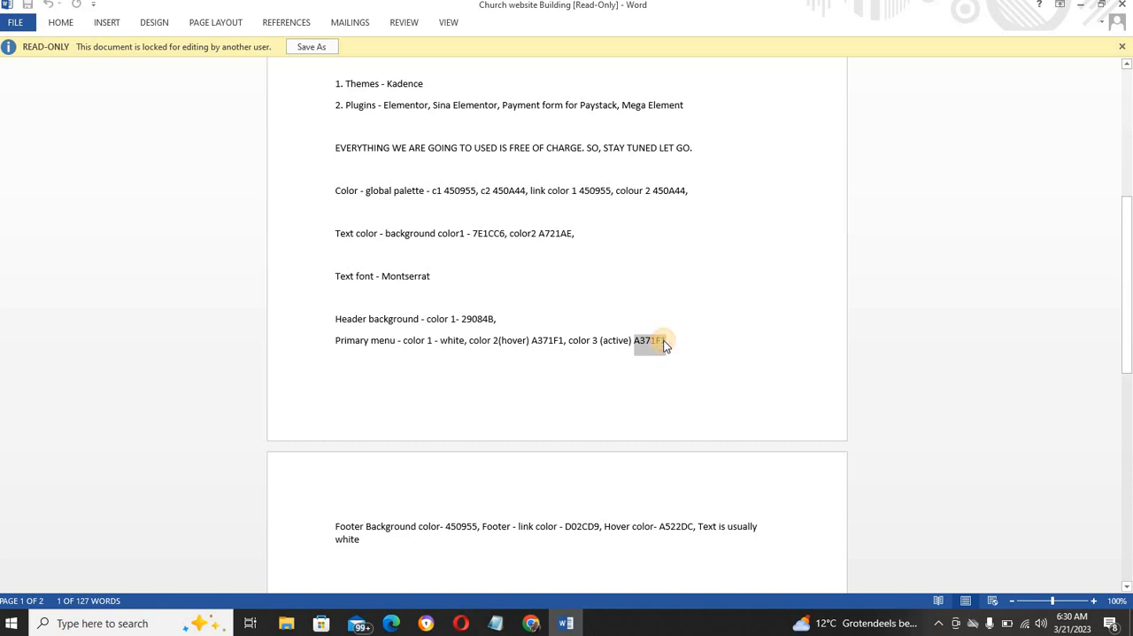
drag(666, 346, 665, 345)
key(ctrl+c)
click(532, 627)
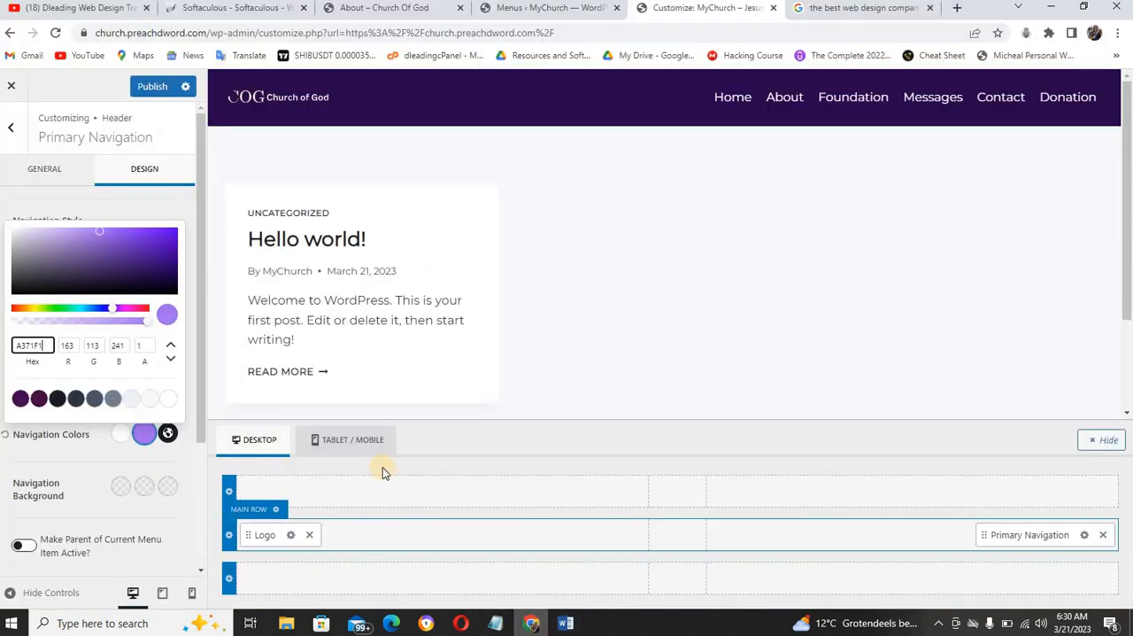
Set the primary menu's active navigation color to A371F1 and publish the changes.
click(116, 192)
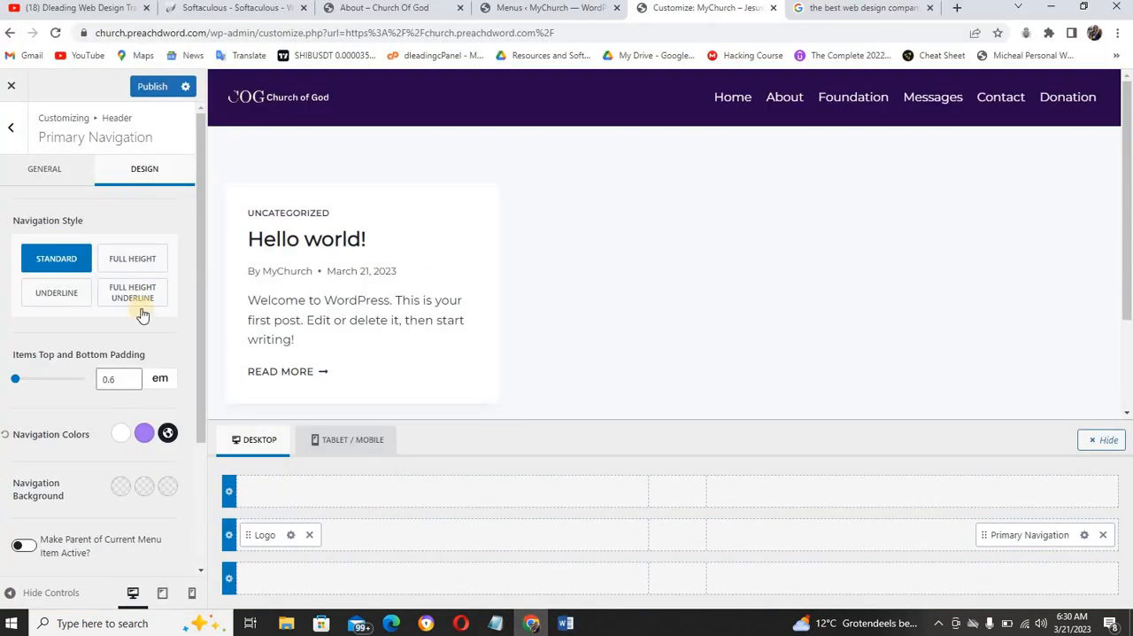
click(168, 435)
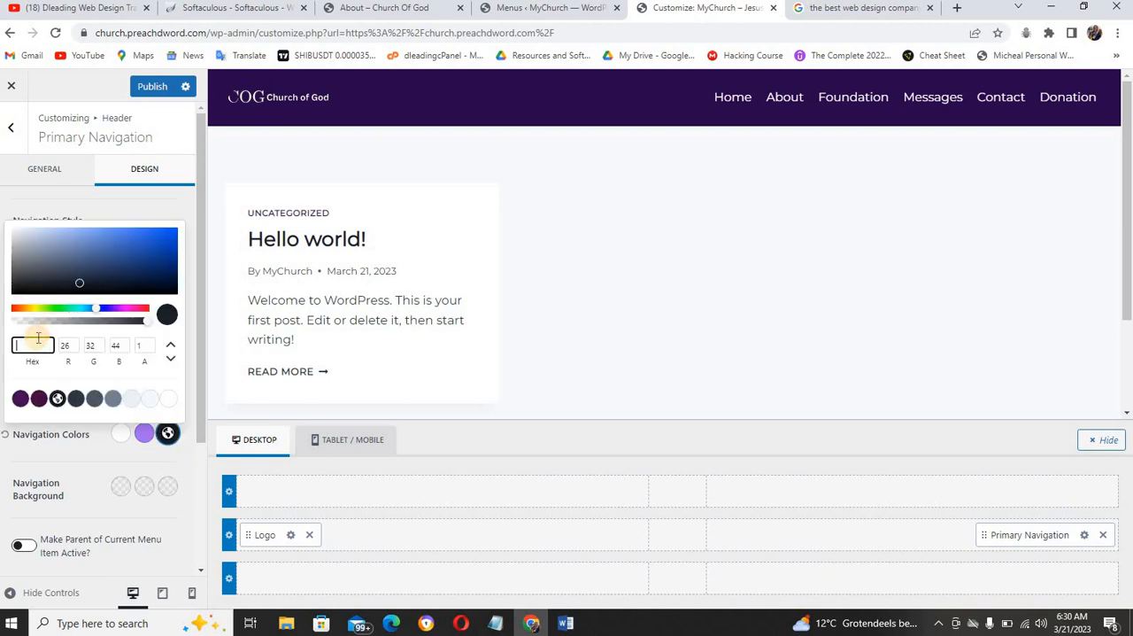
key(ctrl+v)
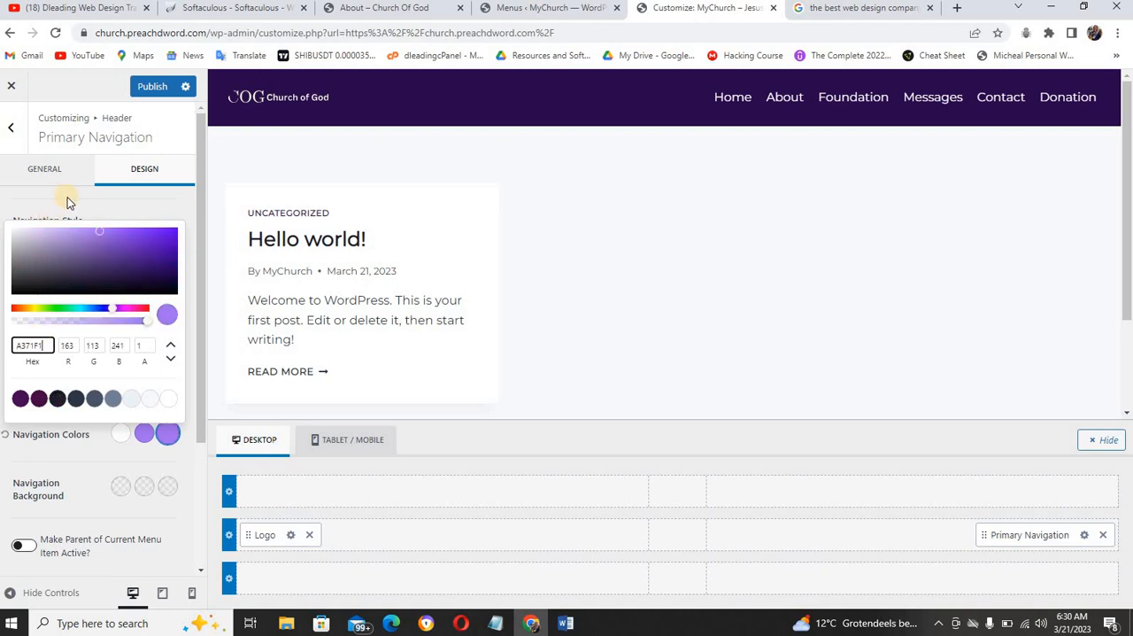
click(68, 200)
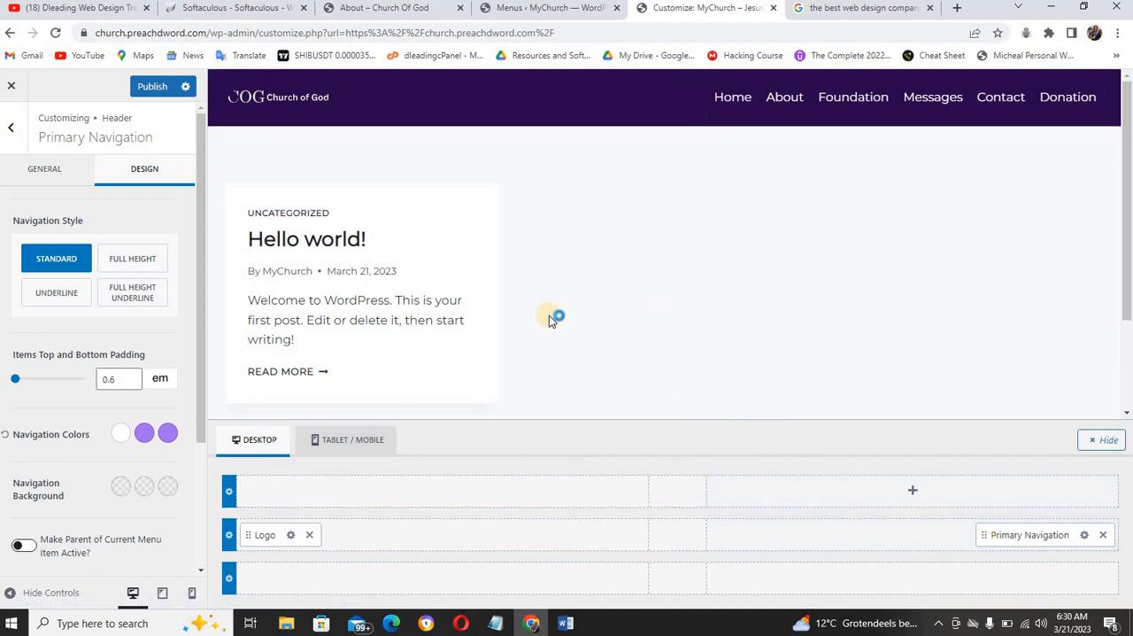
click(158, 87)
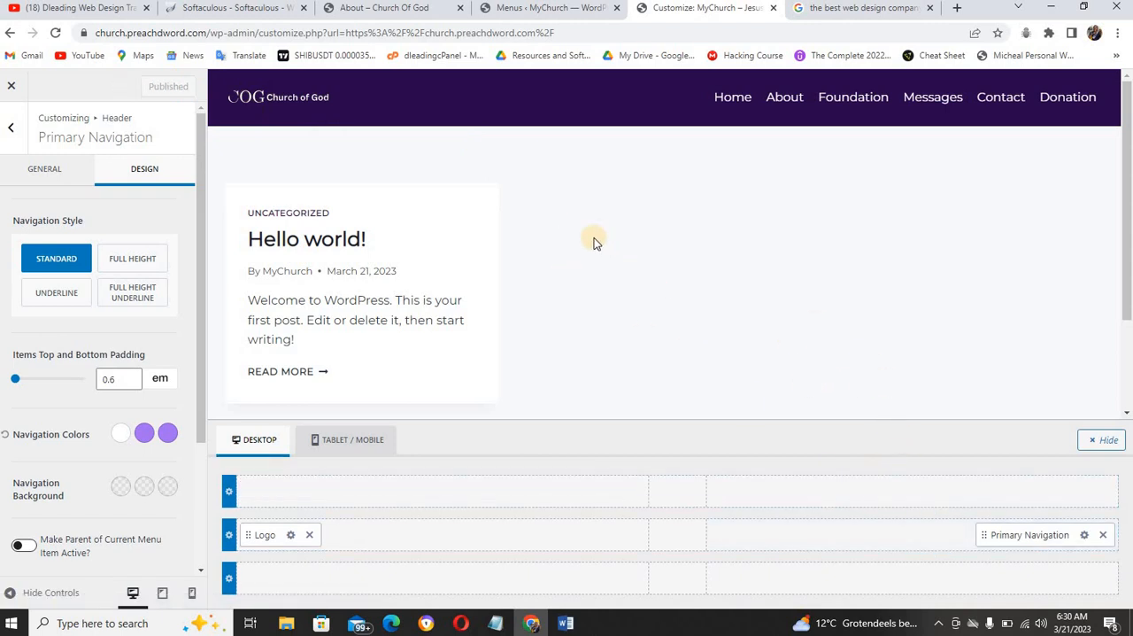
Check the header of the reference church site, and add a Social element beside Primary Navigation in the header's main row.
click(379, 9)
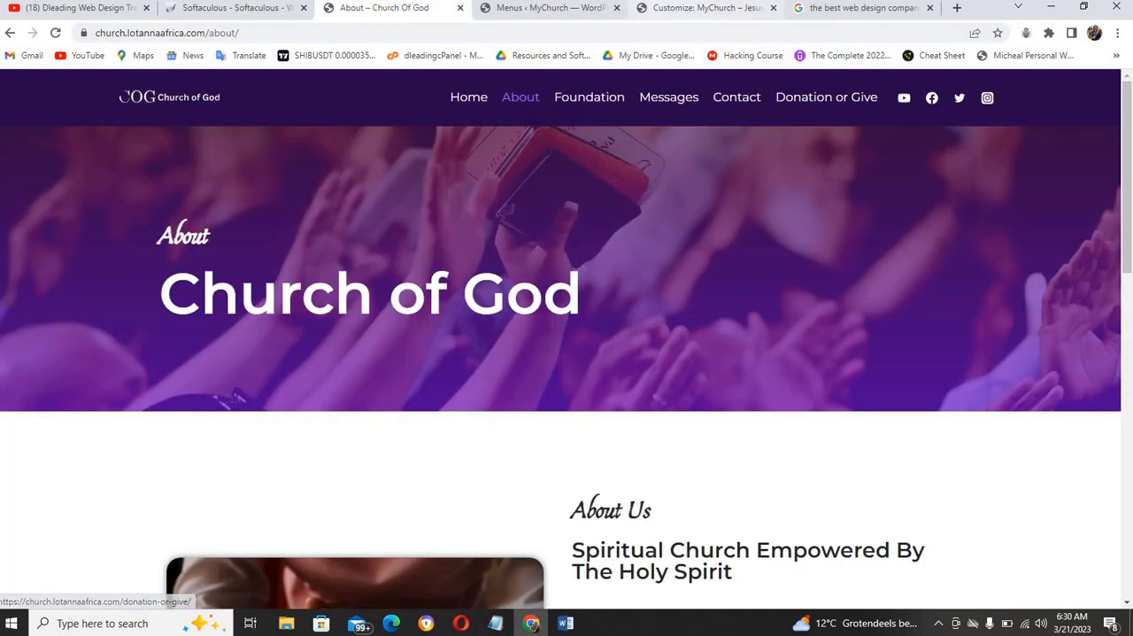
click(669, 8)
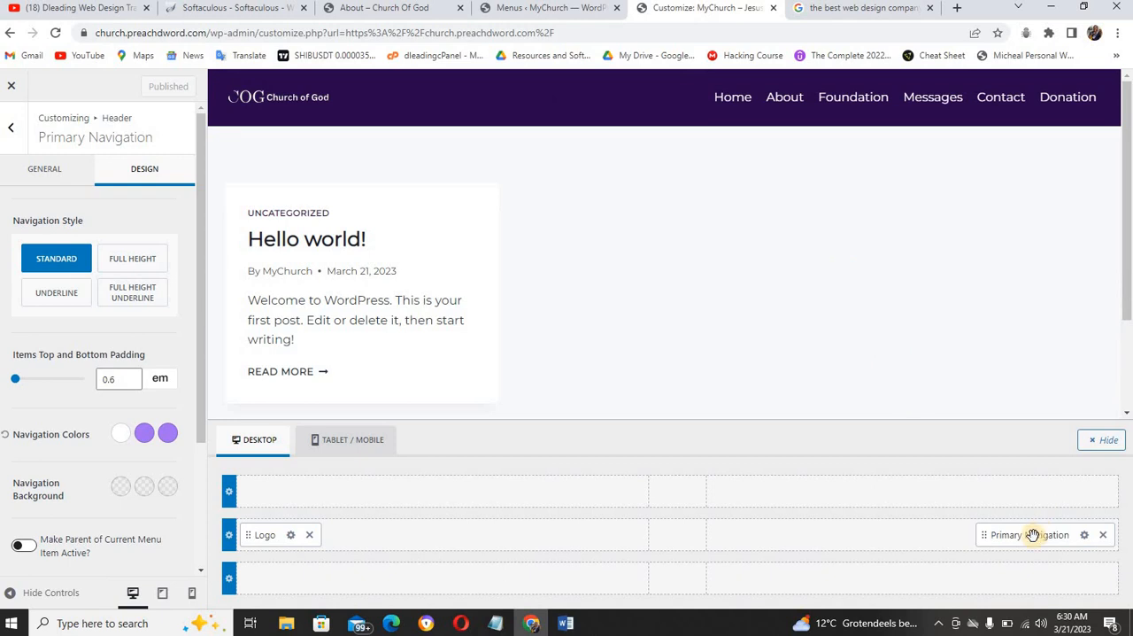
click(913, 536)
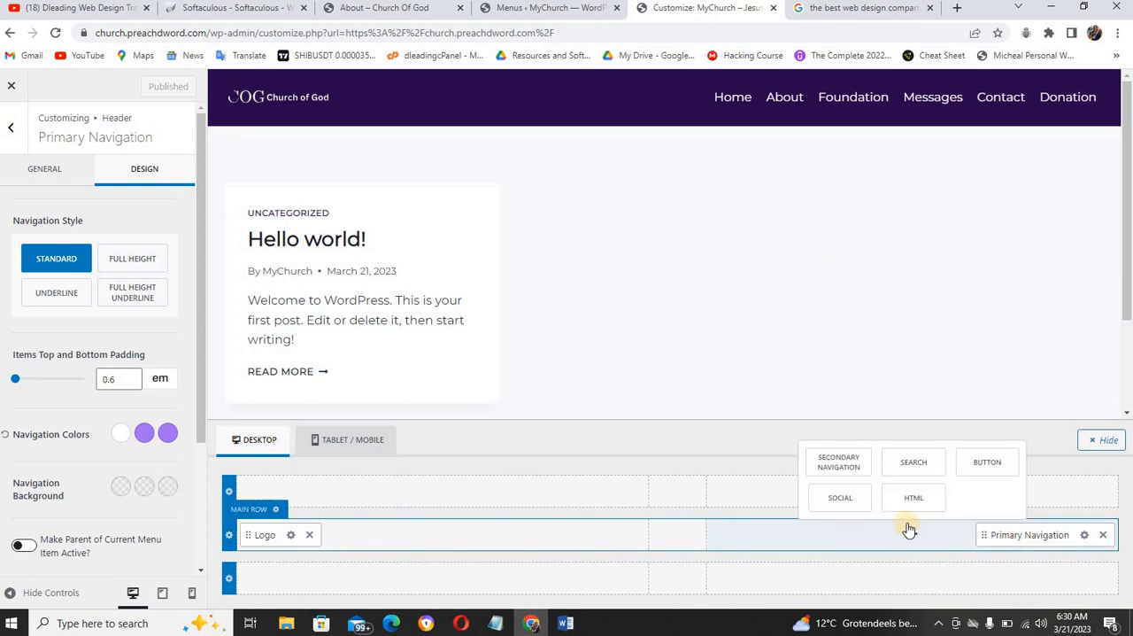
click(859, 503)
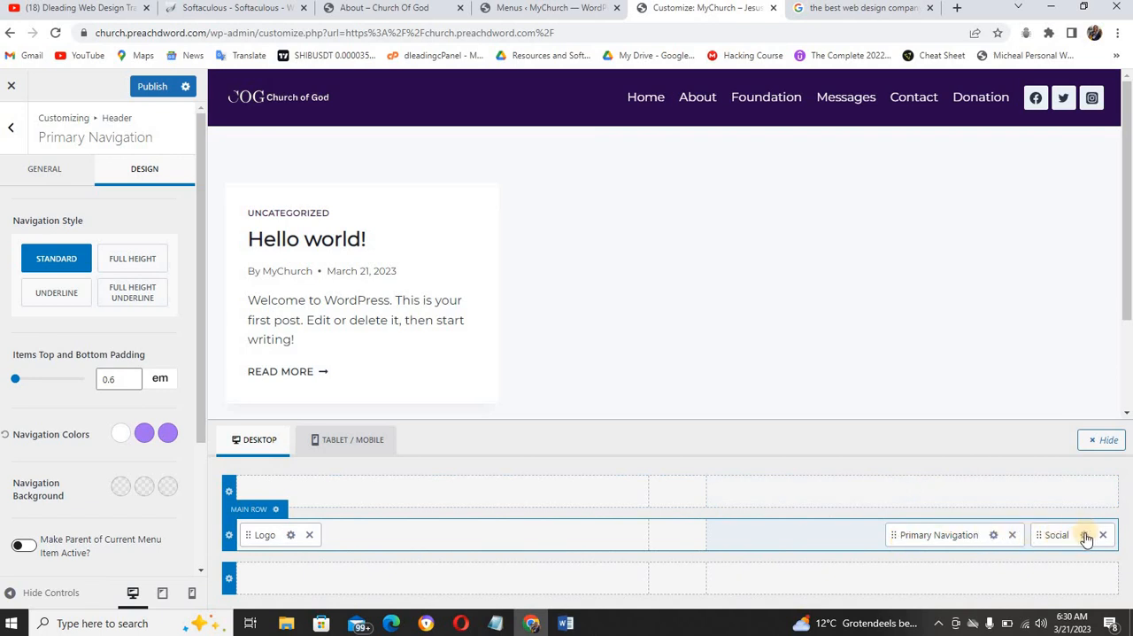
Open the header Social element's settings and set its social style to Outline.
click(1084, 536)
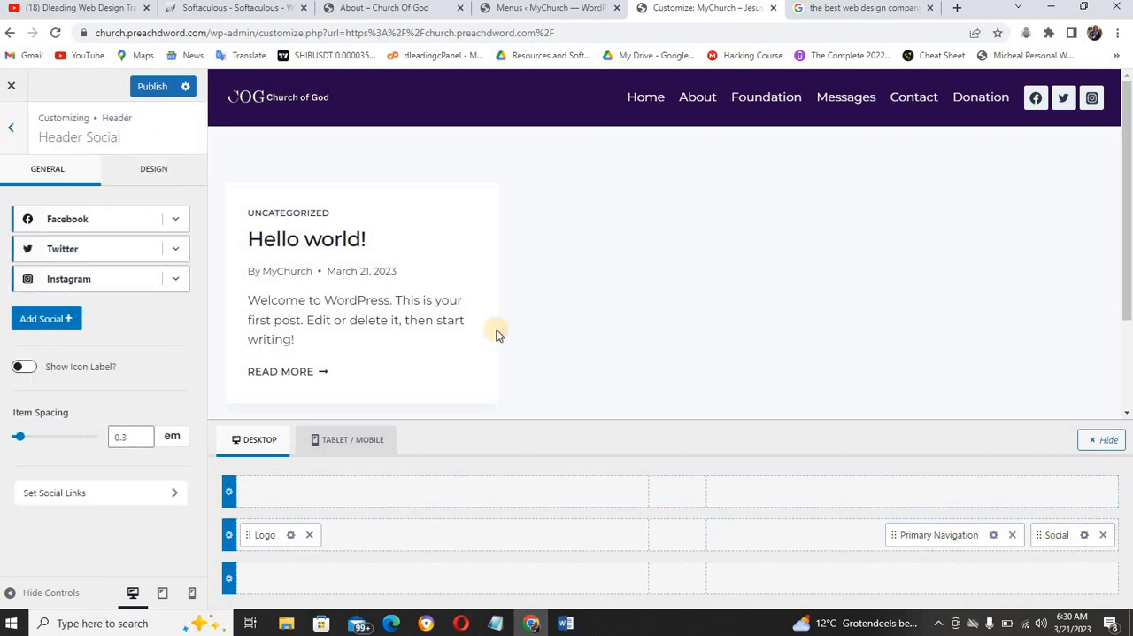
click(52, 319)
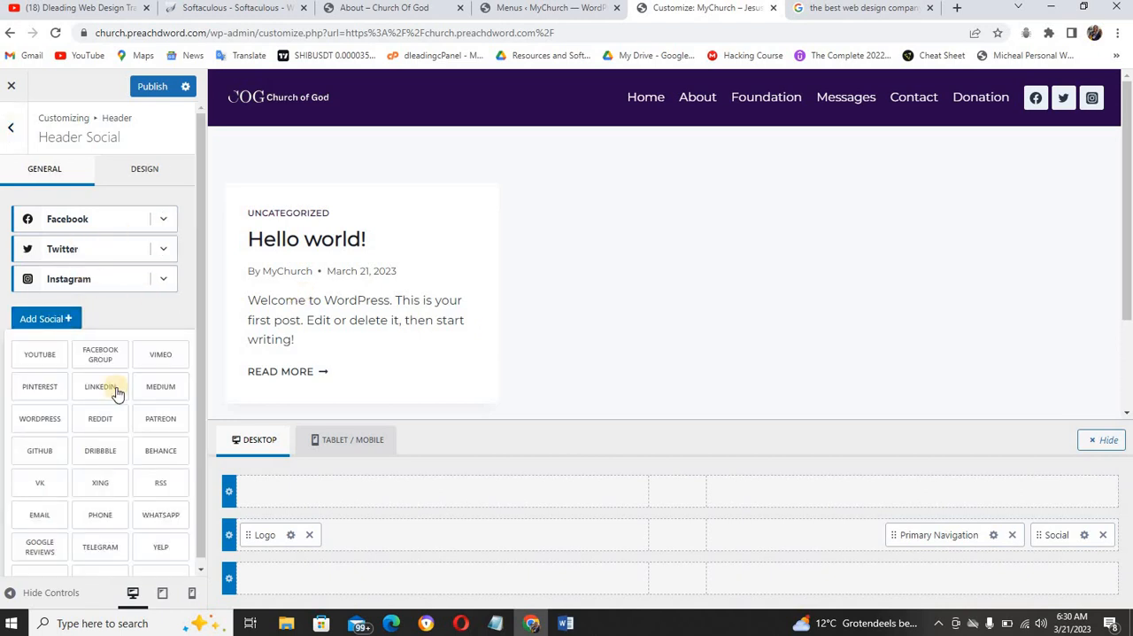
click(119, 312)
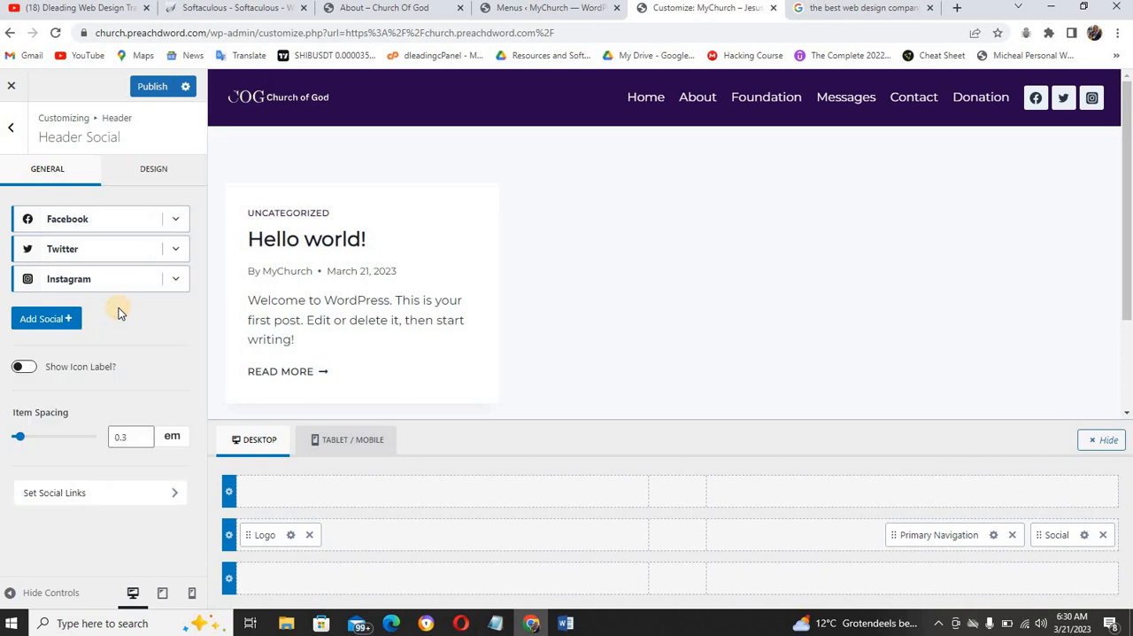
click(142, 169)
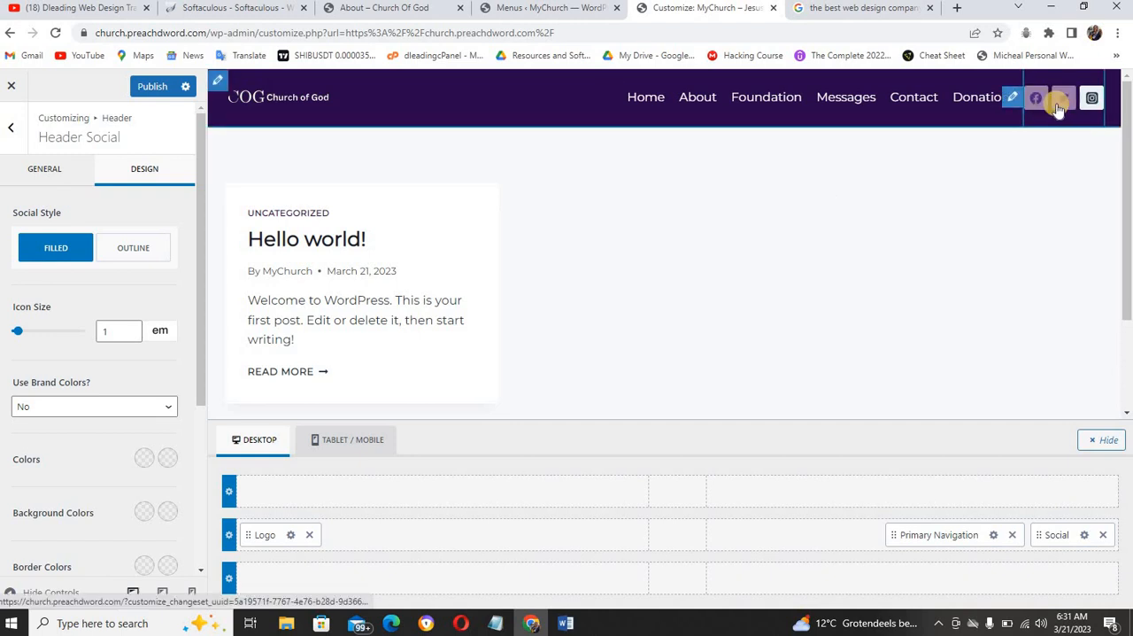
click(152, 255)
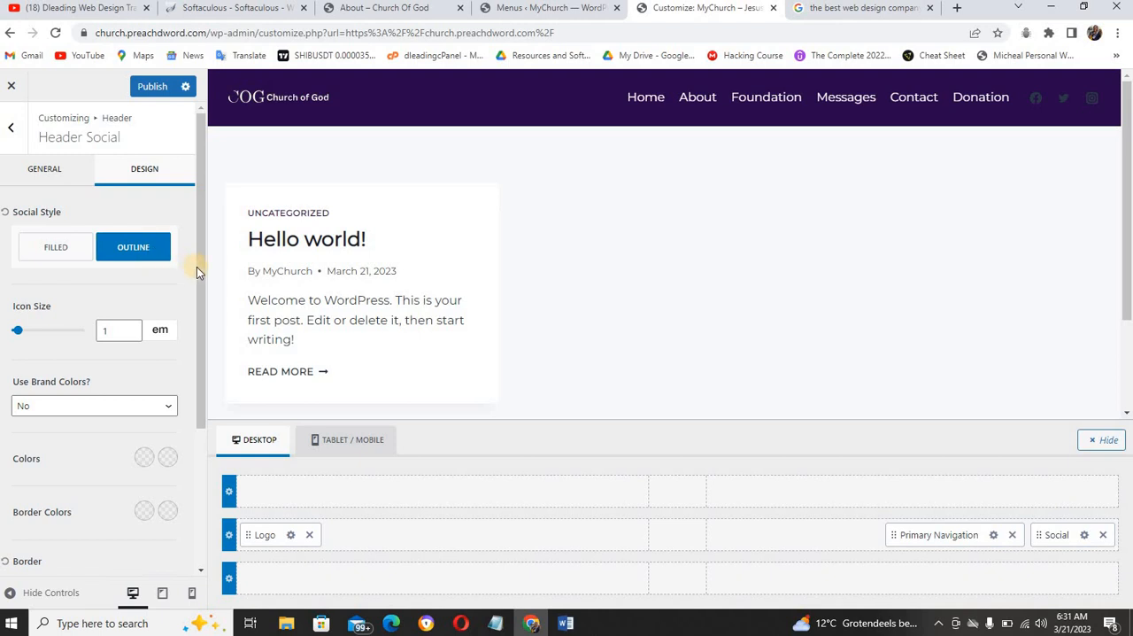
Set the initial color of the header social icons to white, FFFFFF.
drag(199, 268, 205, 348)
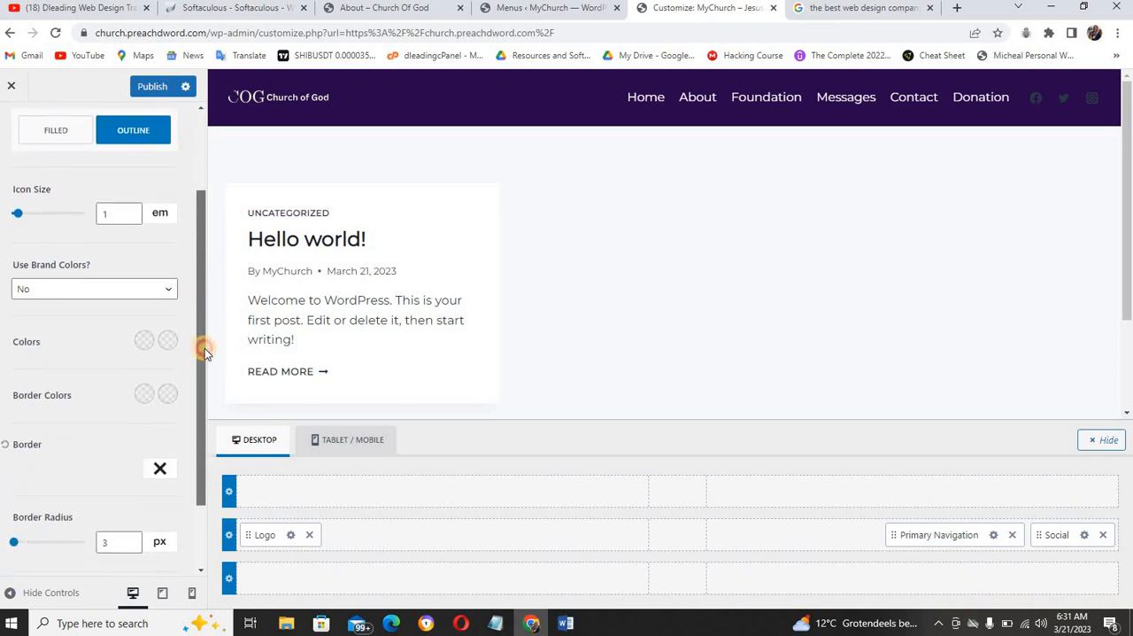
click(144, 340)
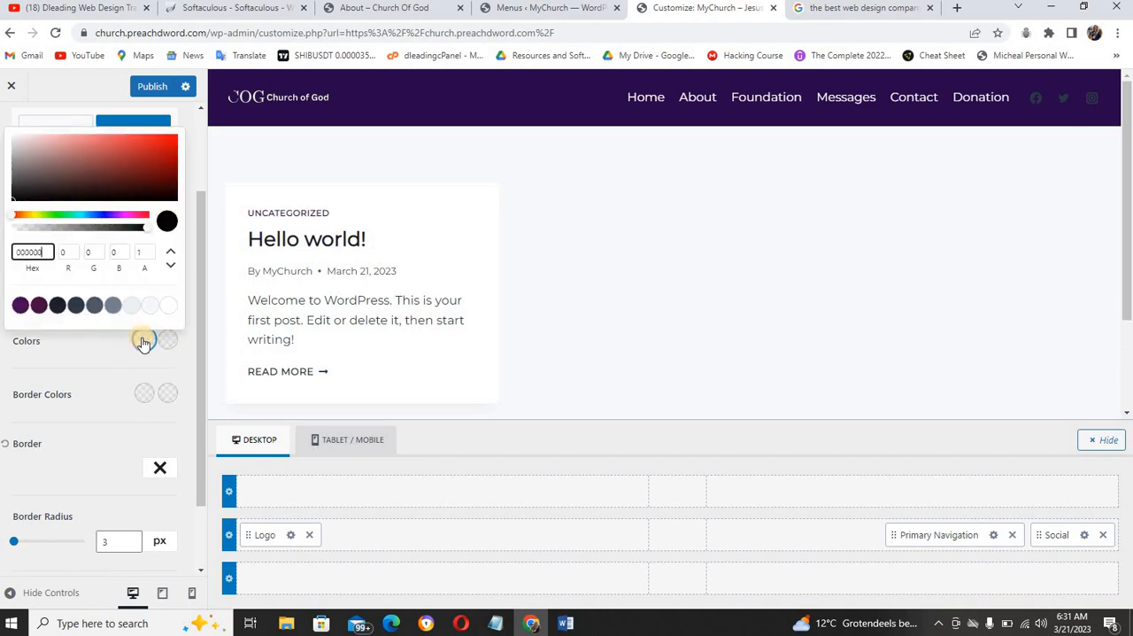
click(11, 136)
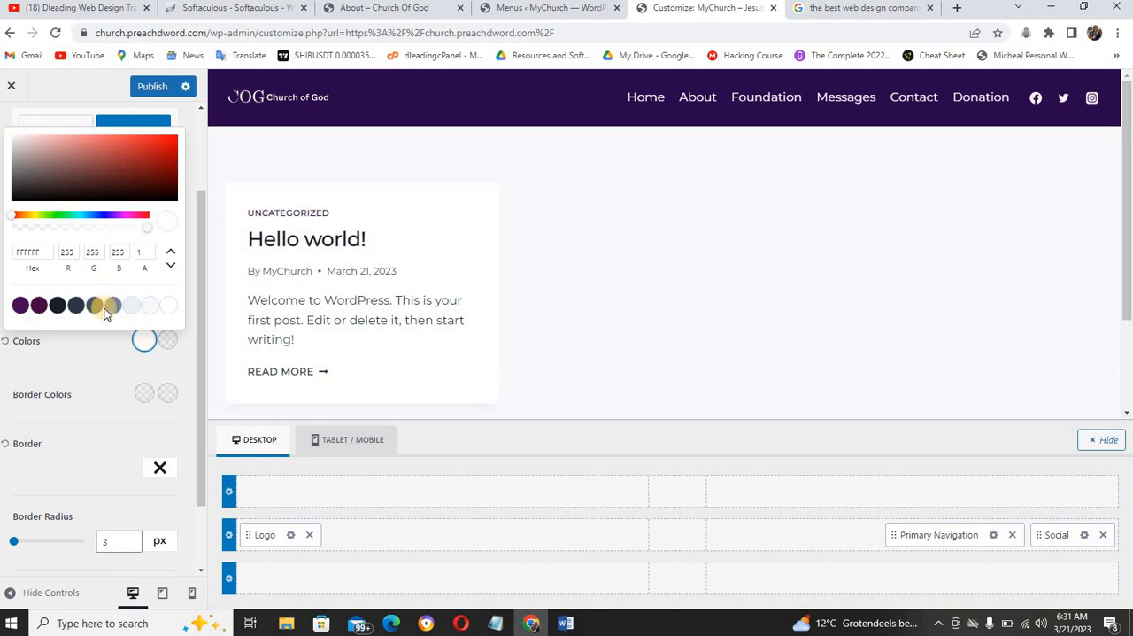
Set the hover color of the header social icons to the purple 912EC9.
click(168, 346)
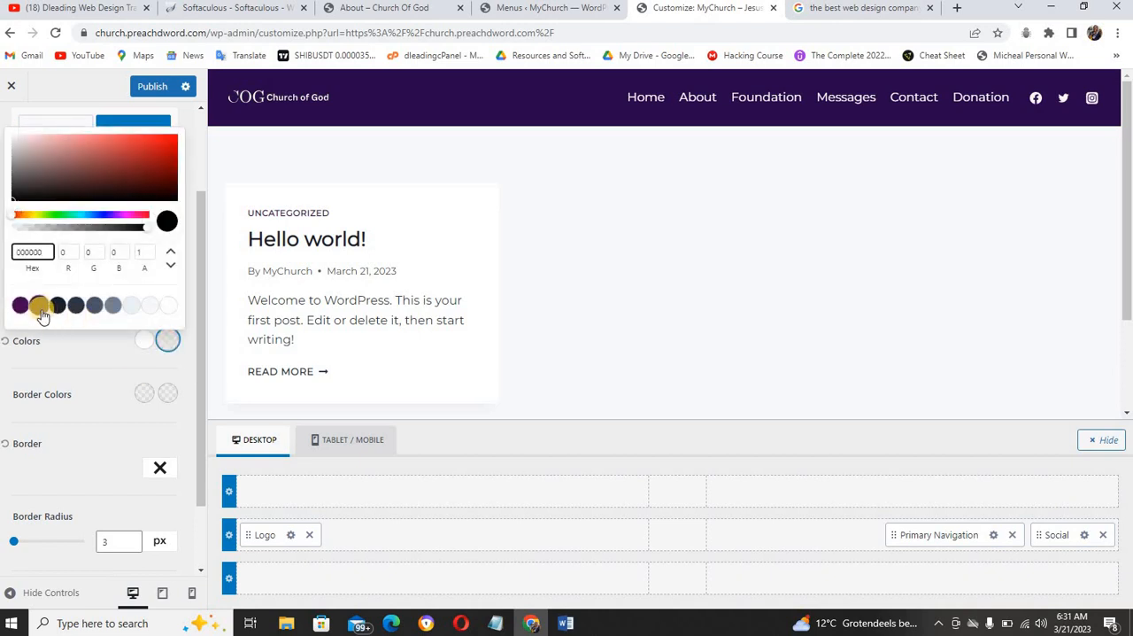
click(119, 215)
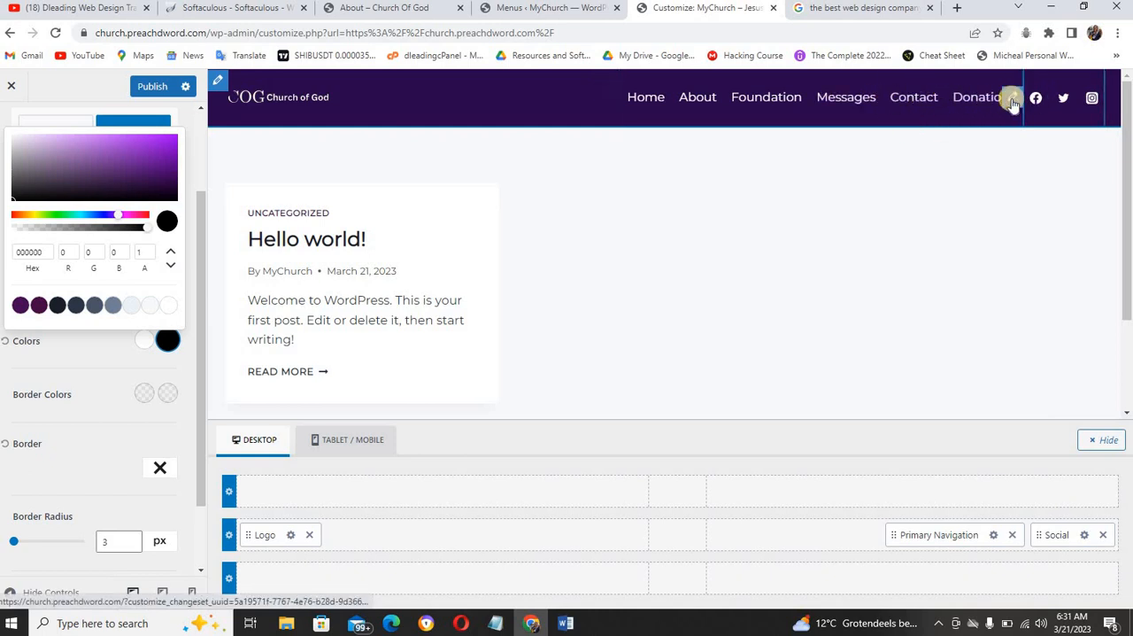
drag(114, 193, 146, 154)
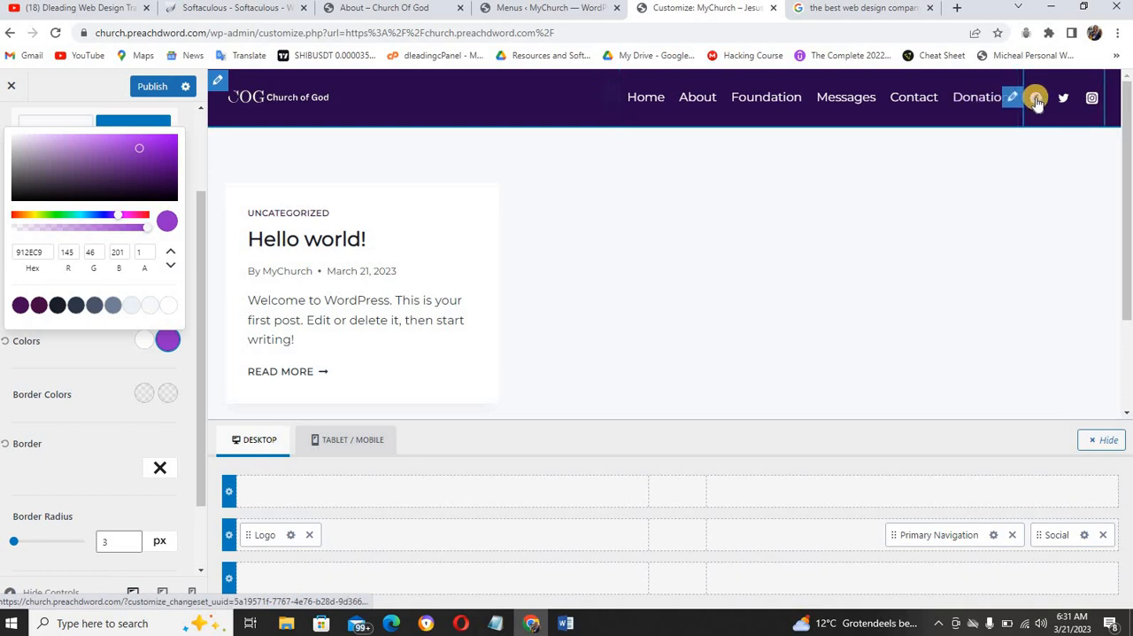
click(94, 353)
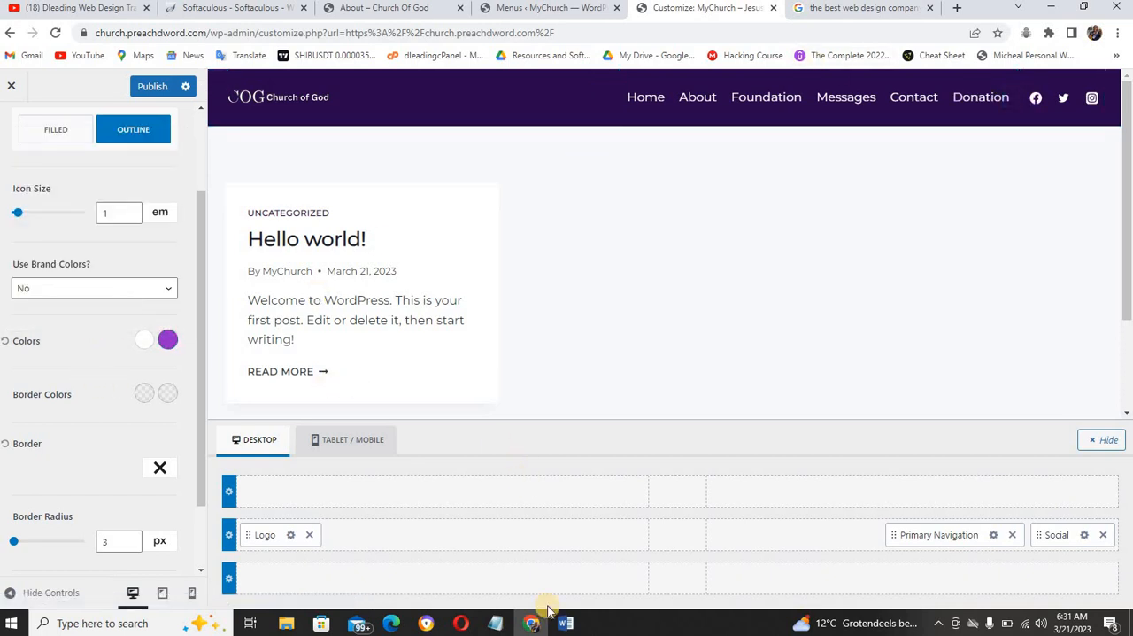
Review the header colors in the Word notes, return to Chrome, and publish the social icon changes.
mouse_move(567, 627)
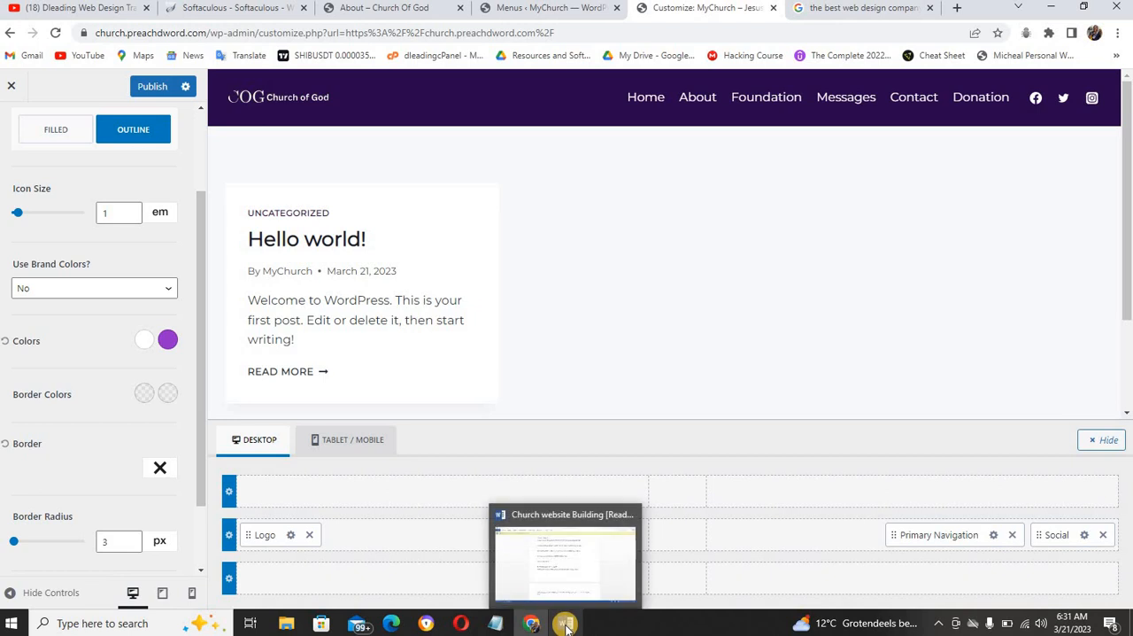
click(517, 524)
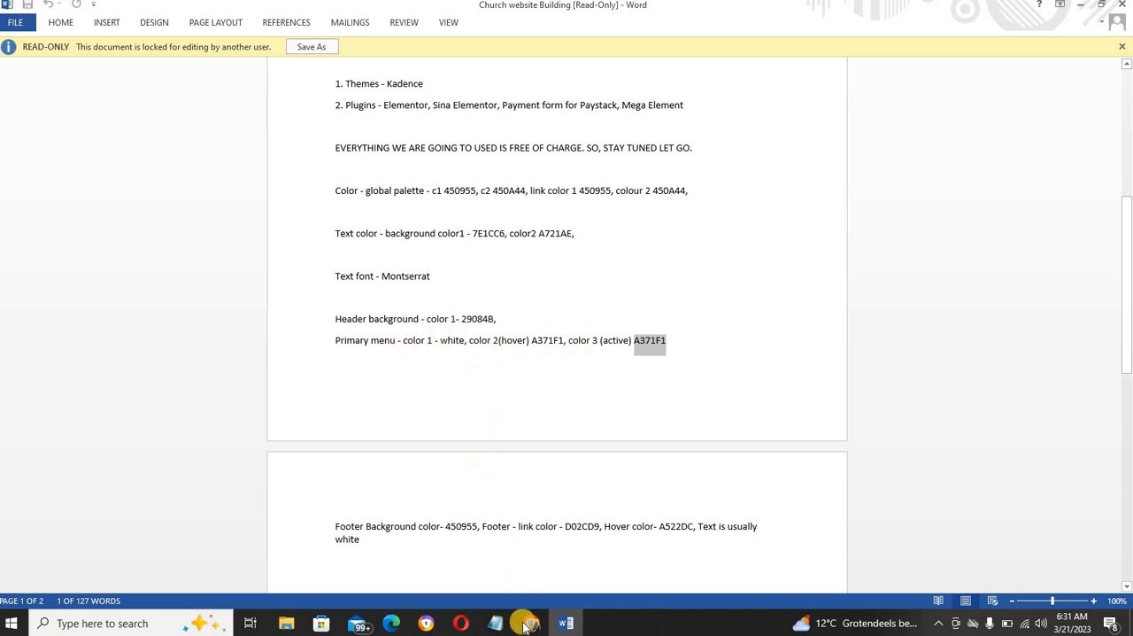
mouse_move(529, 625)
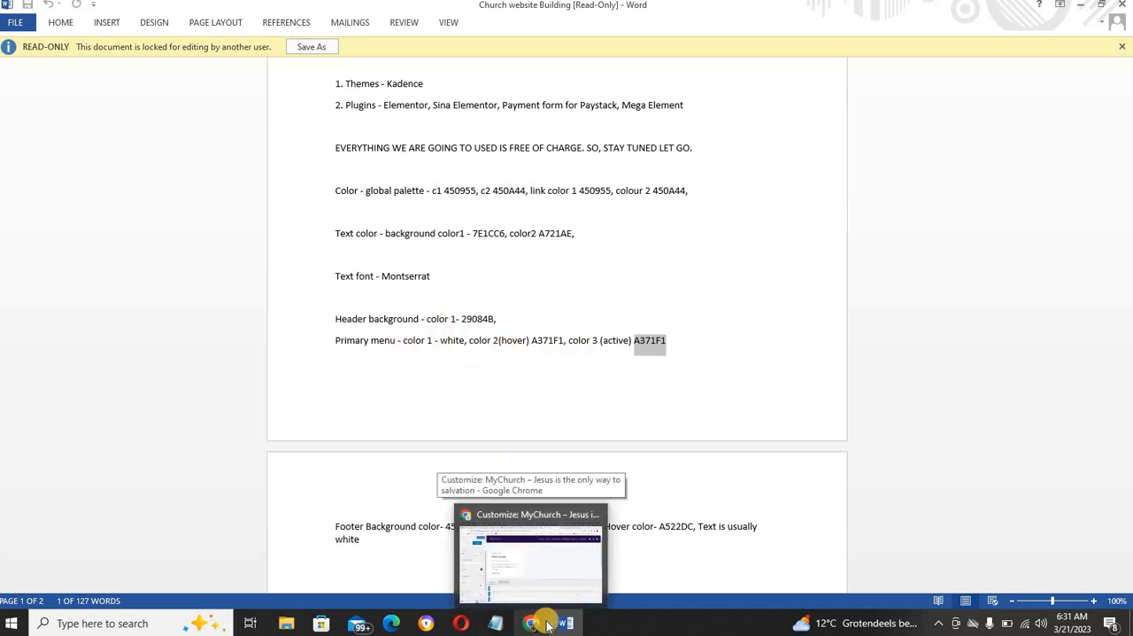
click(532, 625)
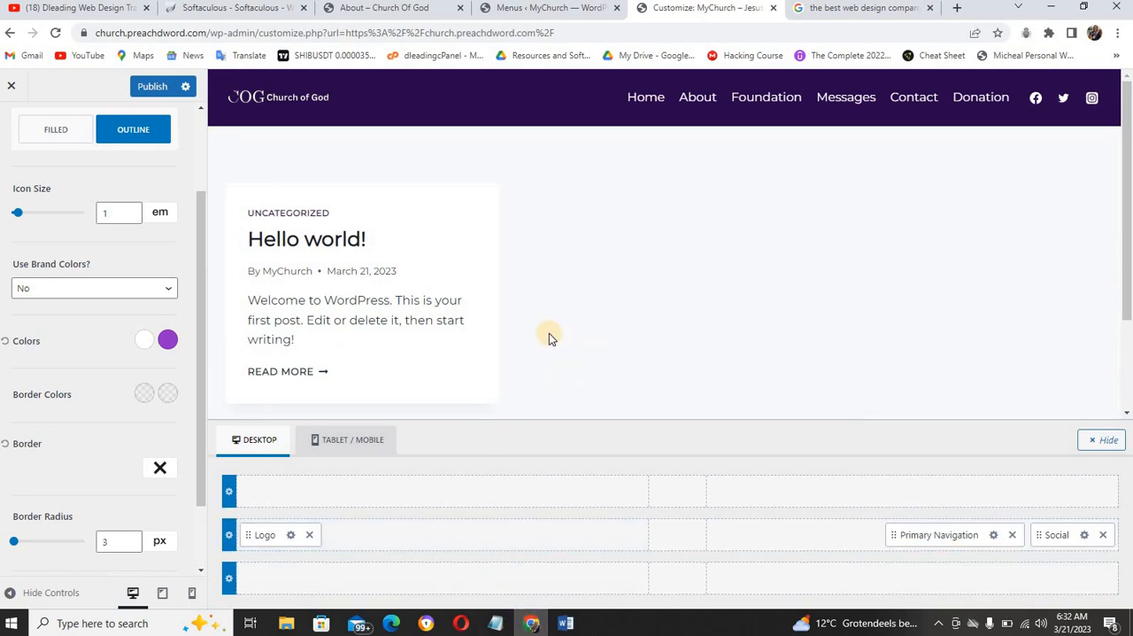
click(154, 88)
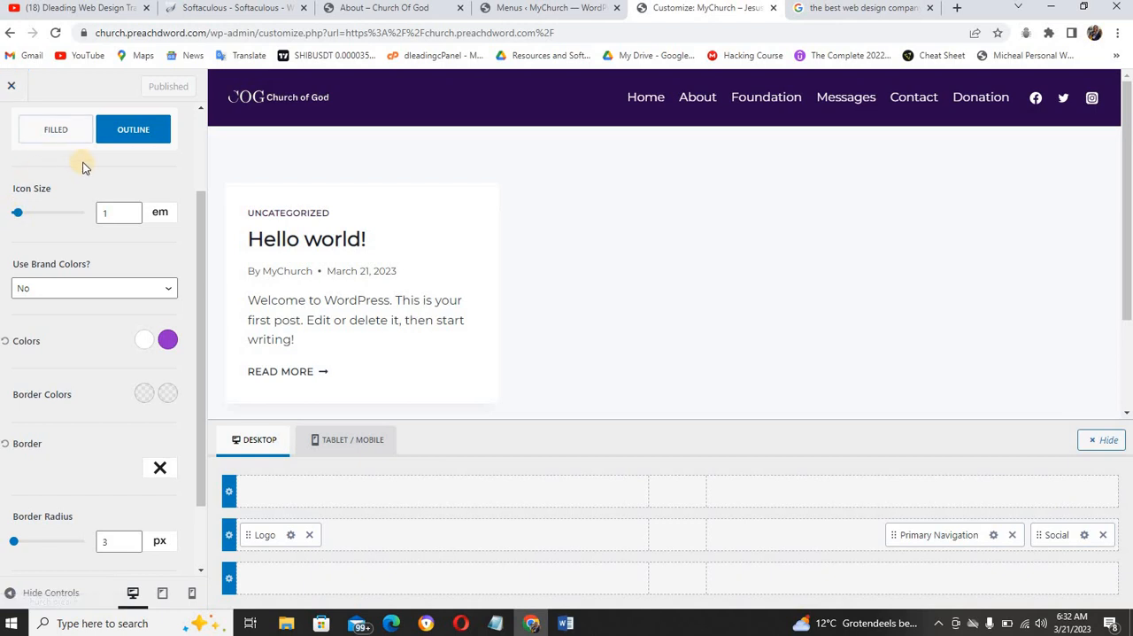
Leave the header Social settings and open the Footer section of the site customizer.
drag(198, 232, 203, 130)
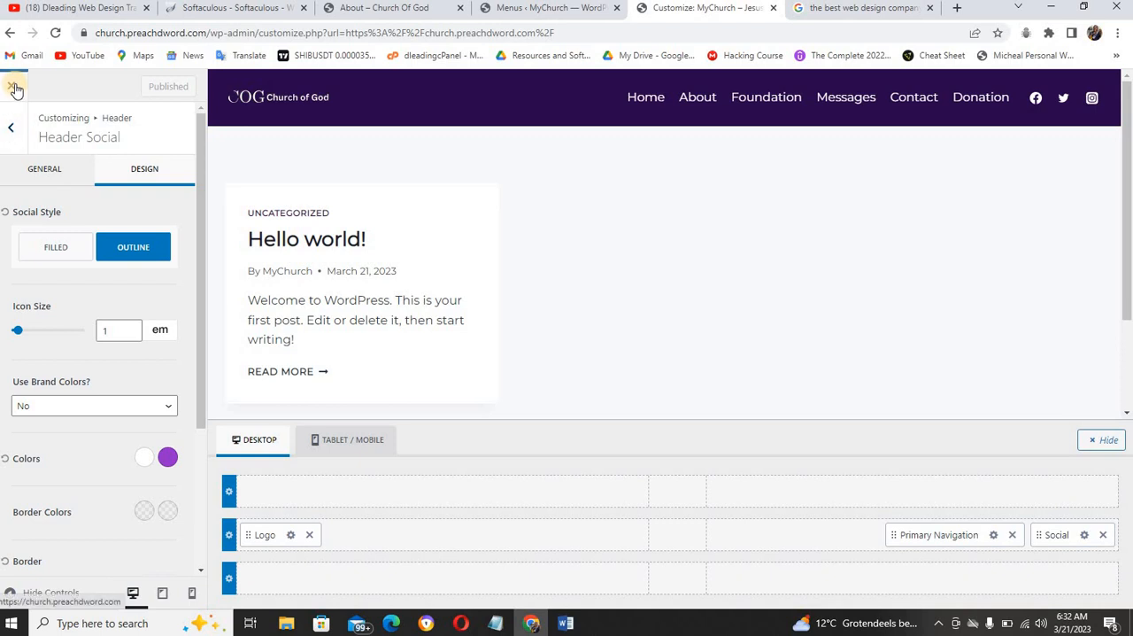
click(12, 134)
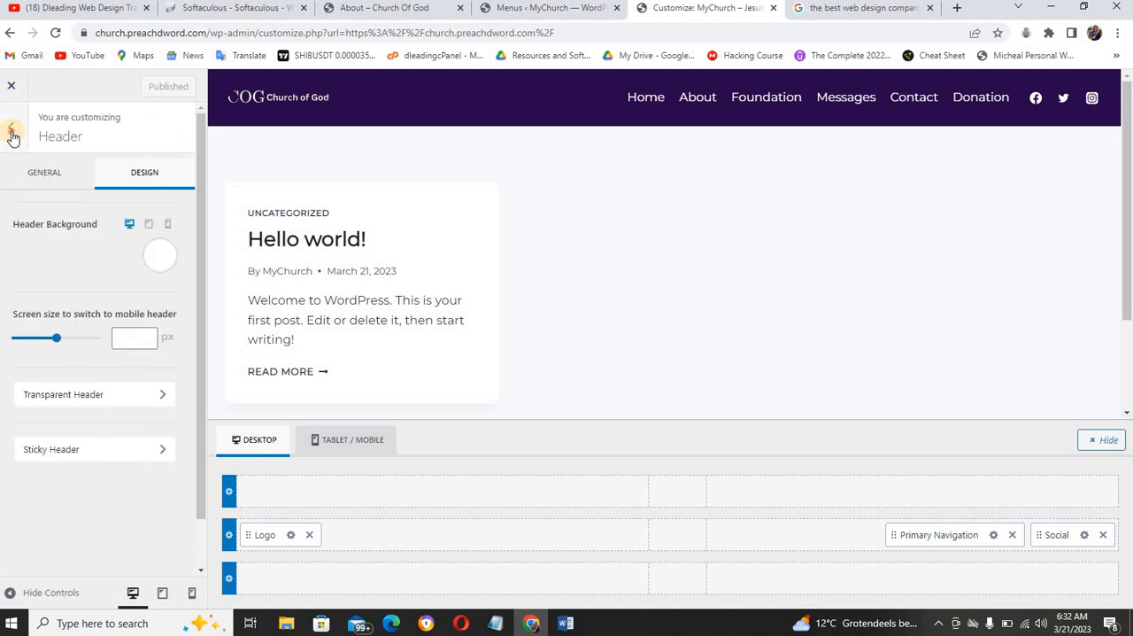
click(12, 133)
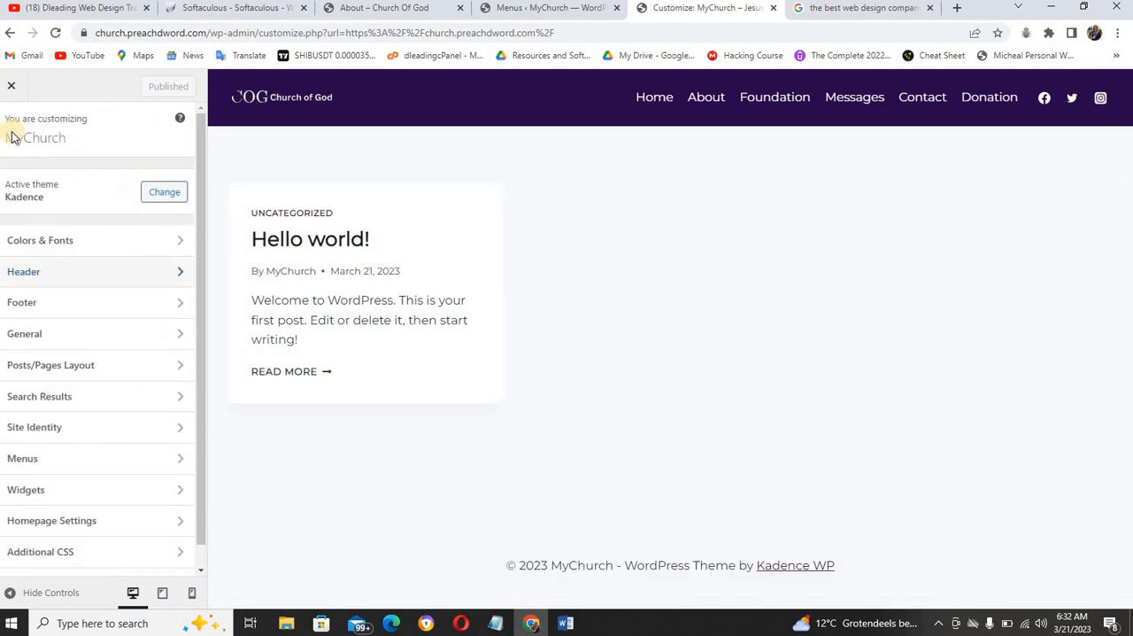
click(50, 305)
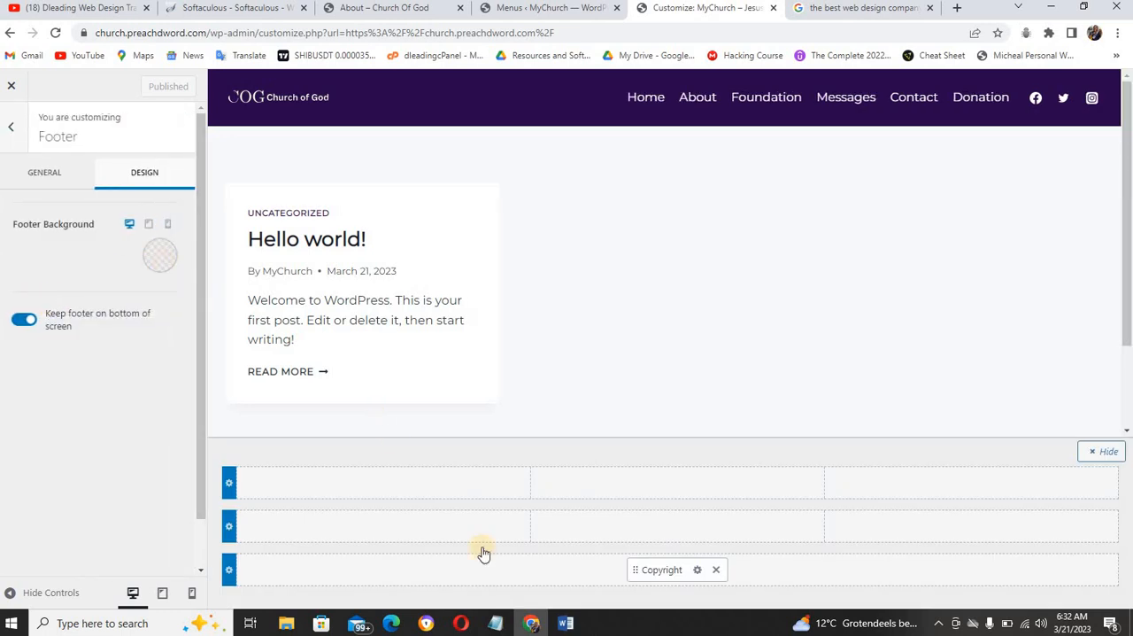
Copy the footer background color 450955 from the Word notes, apply it to the Footer Background in Chrome, and publish.
click(565, 623)
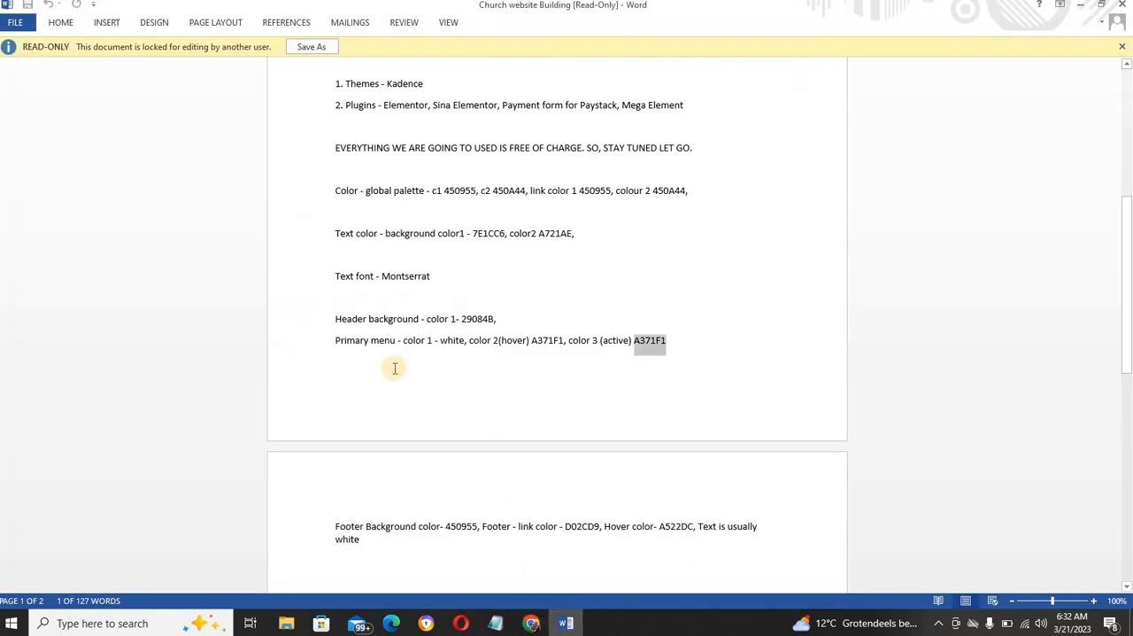
double_click(455, 528)
key(ctrl+c)
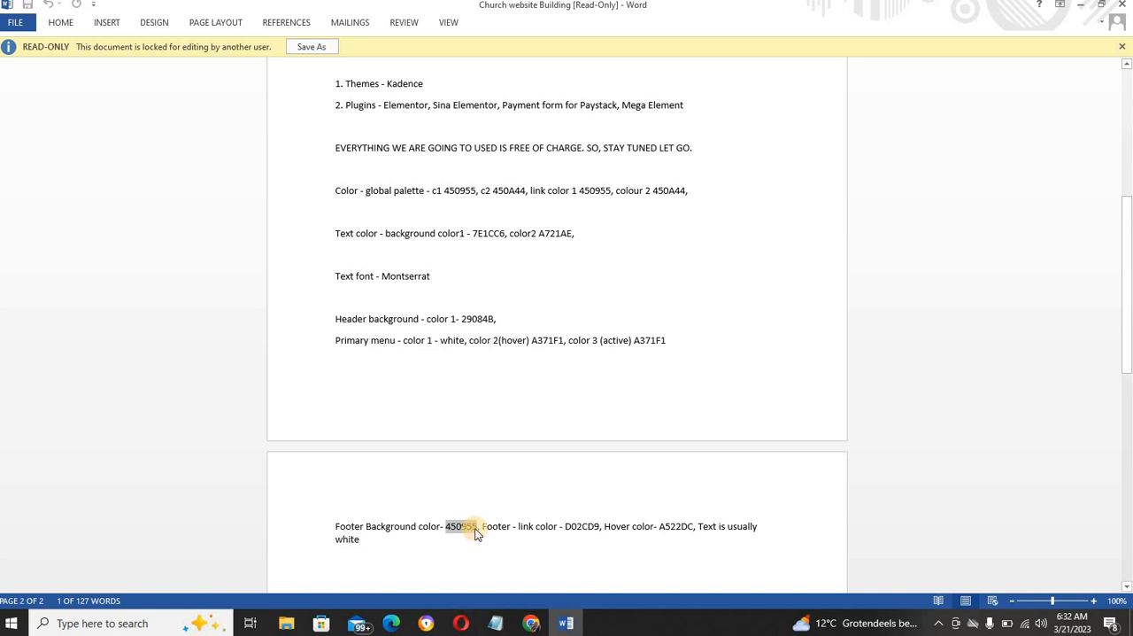
click(531, 622)
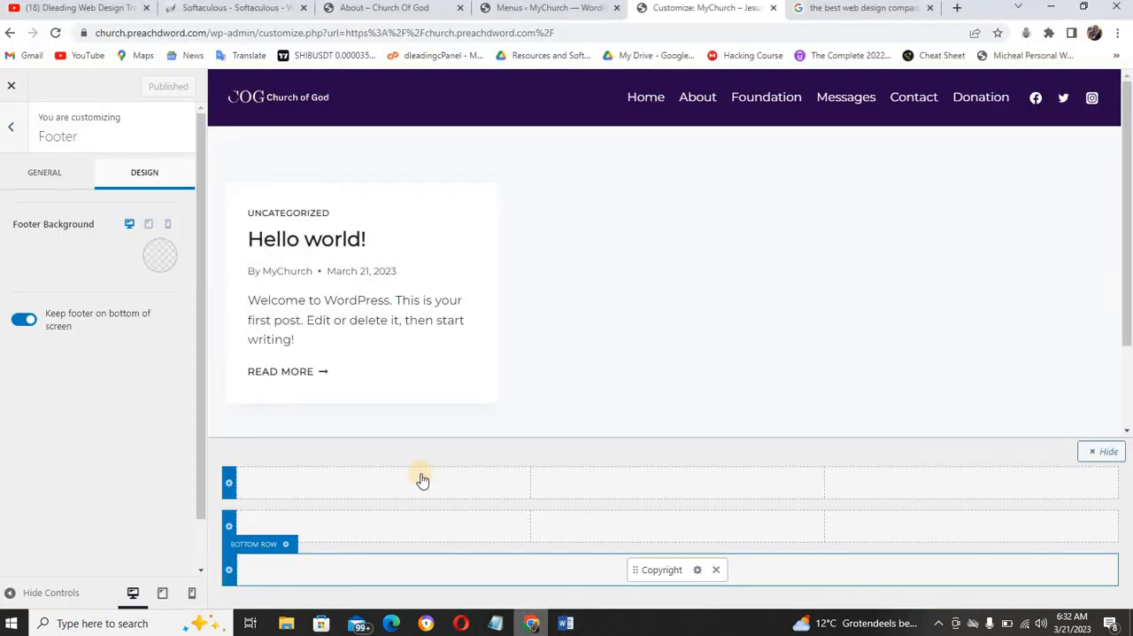
click(162, 257)
click(31, 435)
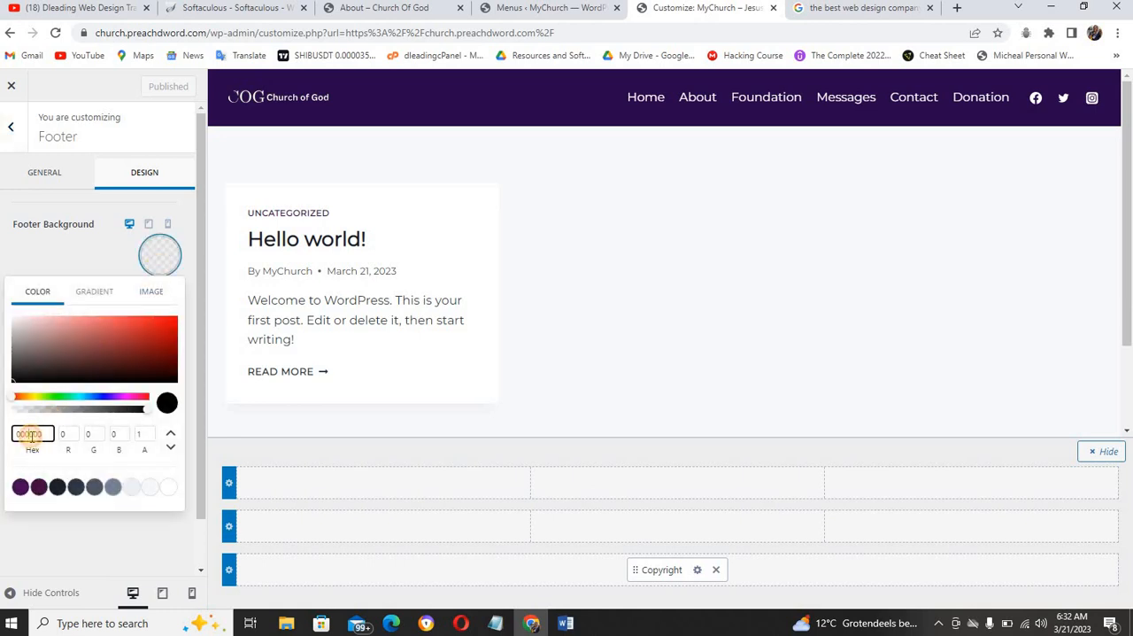
key(ctrl+v)
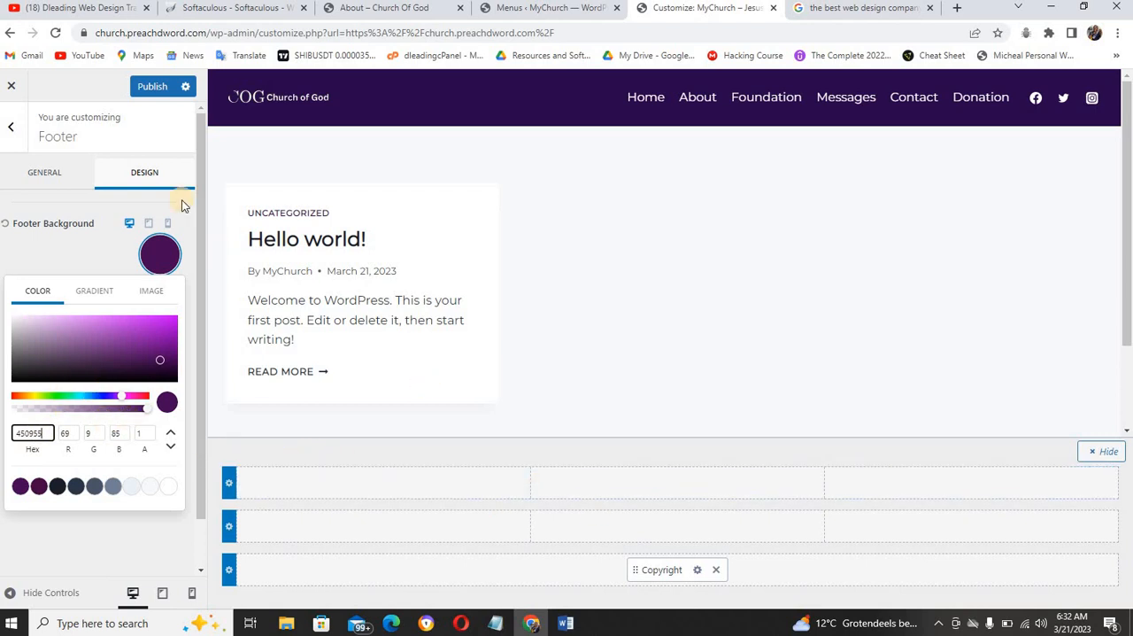
click(149, 85)
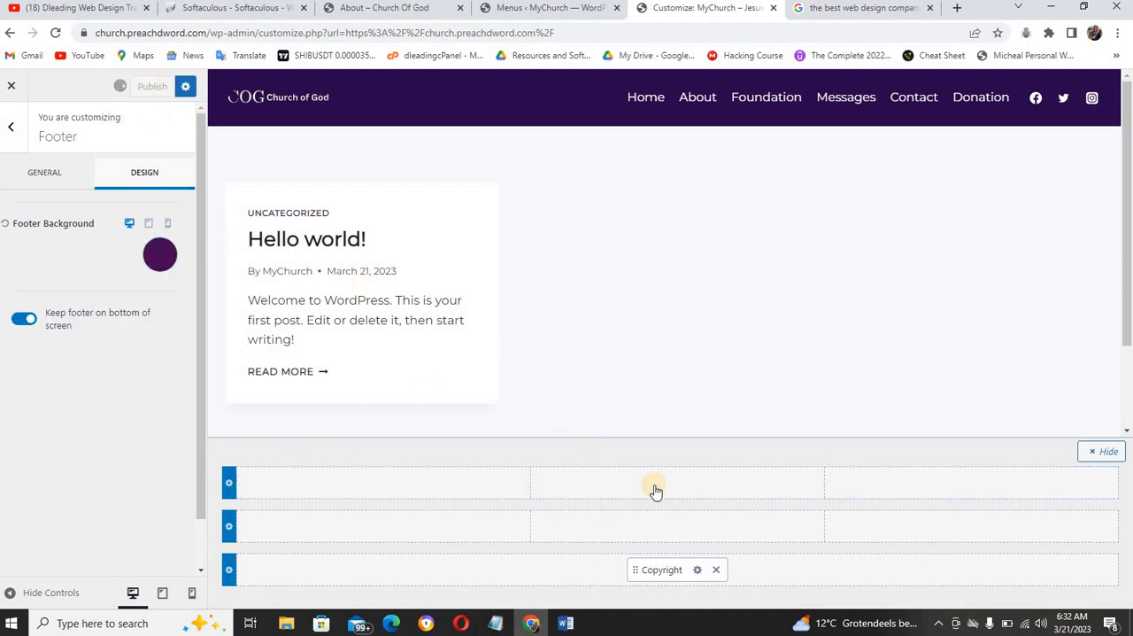
Open the footer Copyright element's settings and set its font to Montserrat.
click(698, 571)
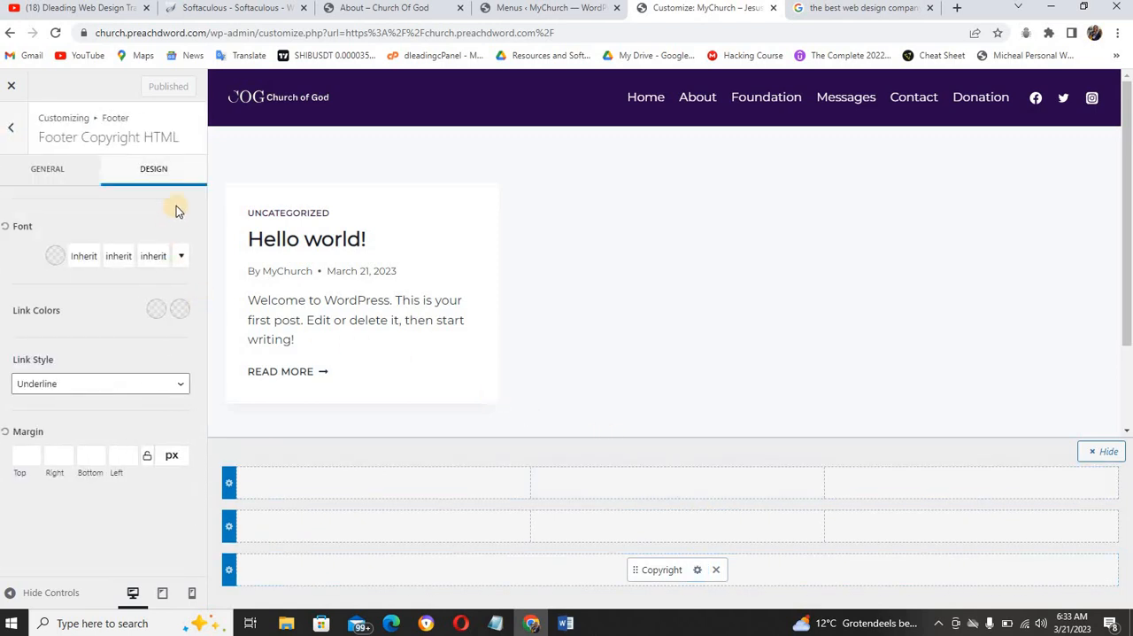
click(82, 258)
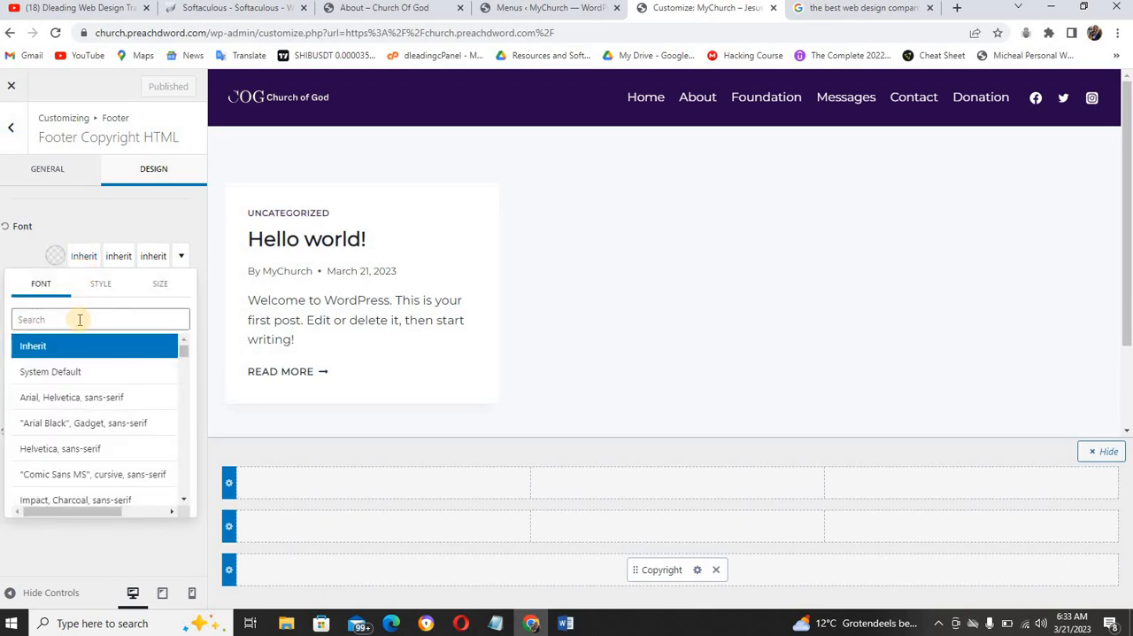
click(79, 320)
text(mo)
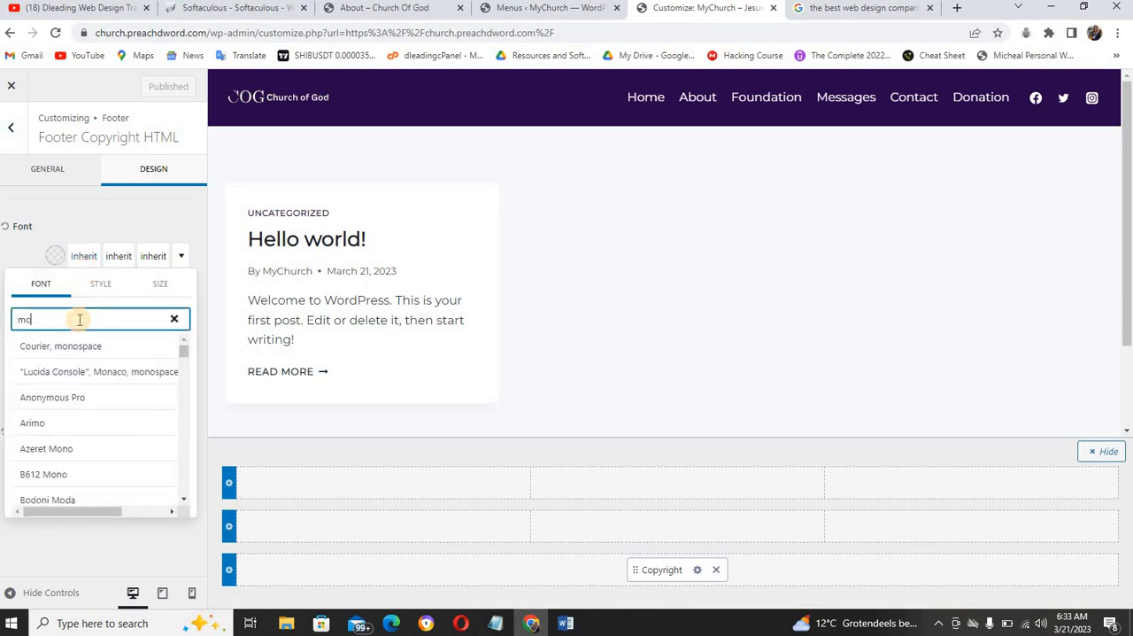
text(un)
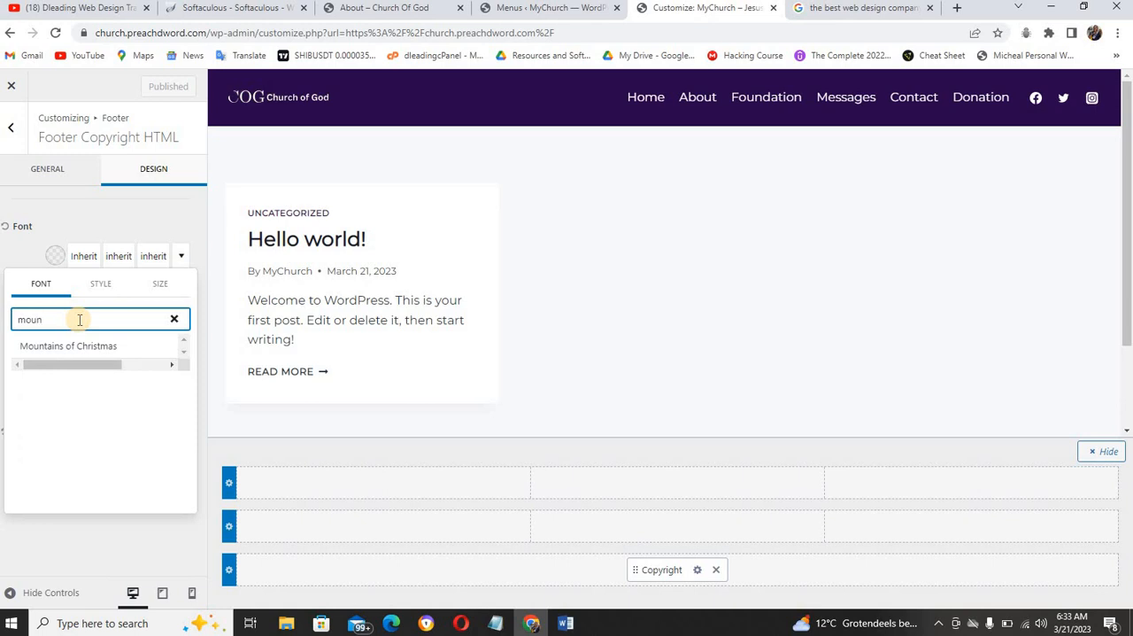
key(BackSpace)
key(BackSpace)
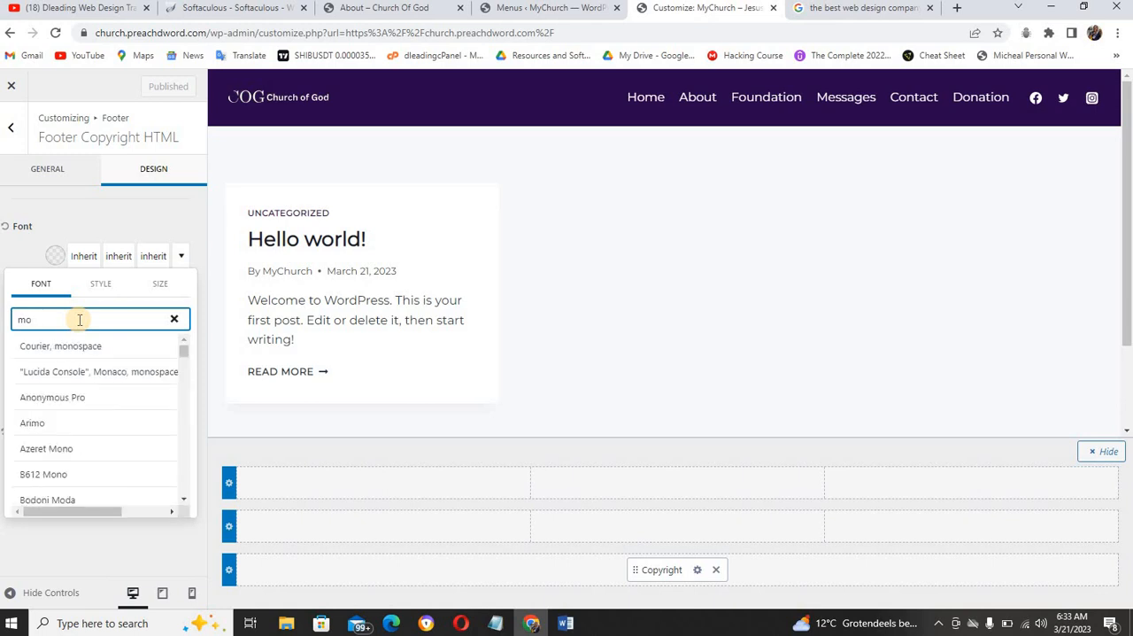
key(BackSpace)
key(BackSpace)
text(ser)
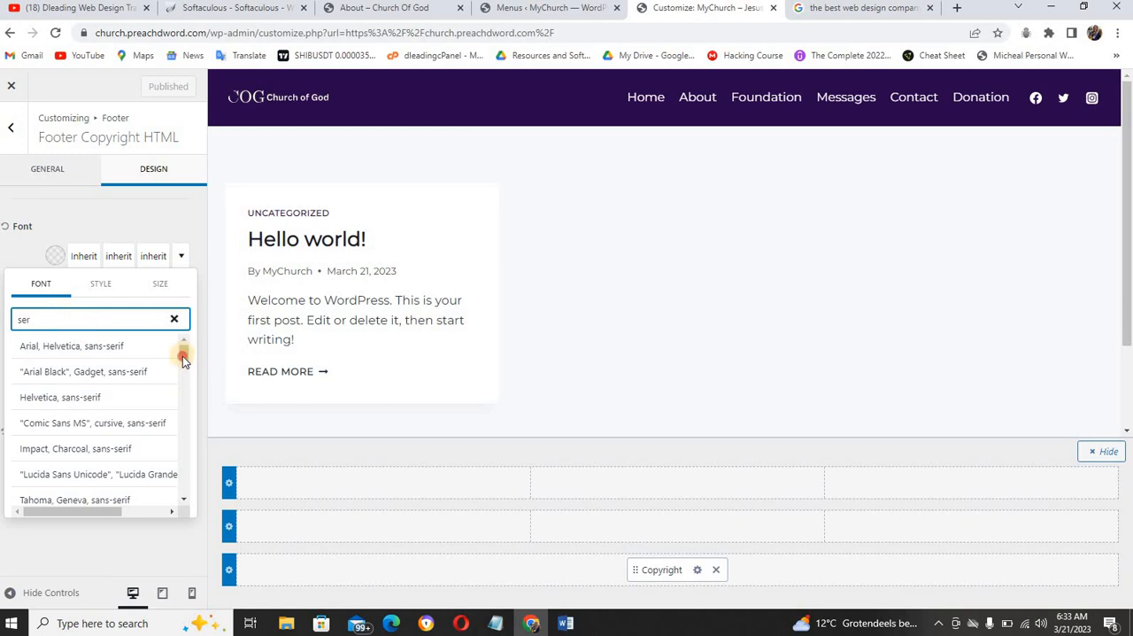
drag(182, 356, 183, 395)
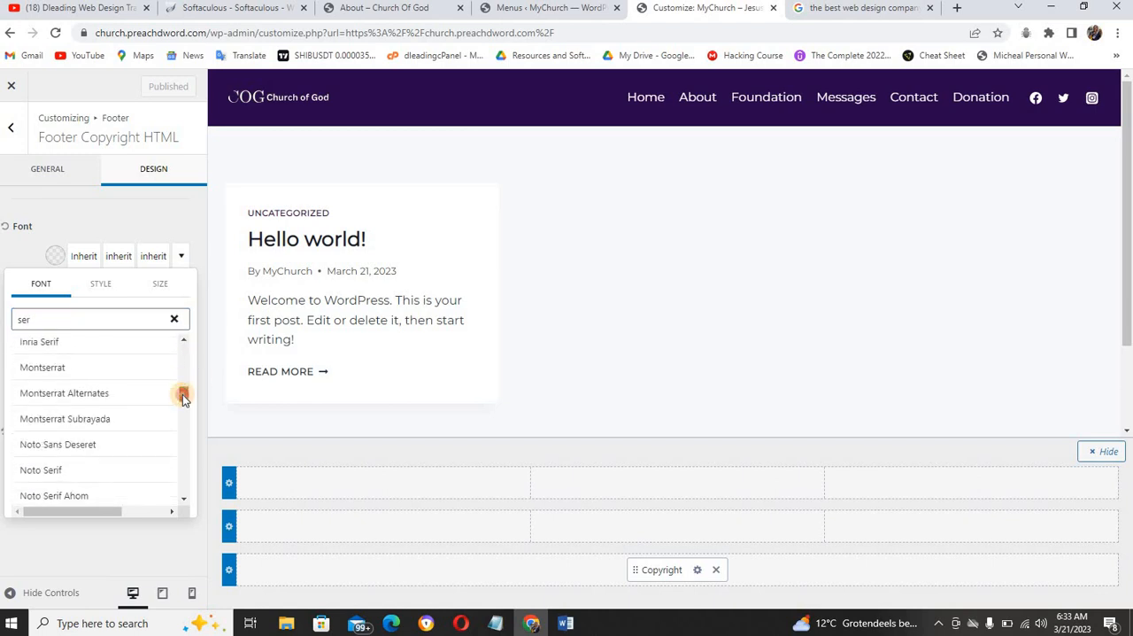
click(74, 371)
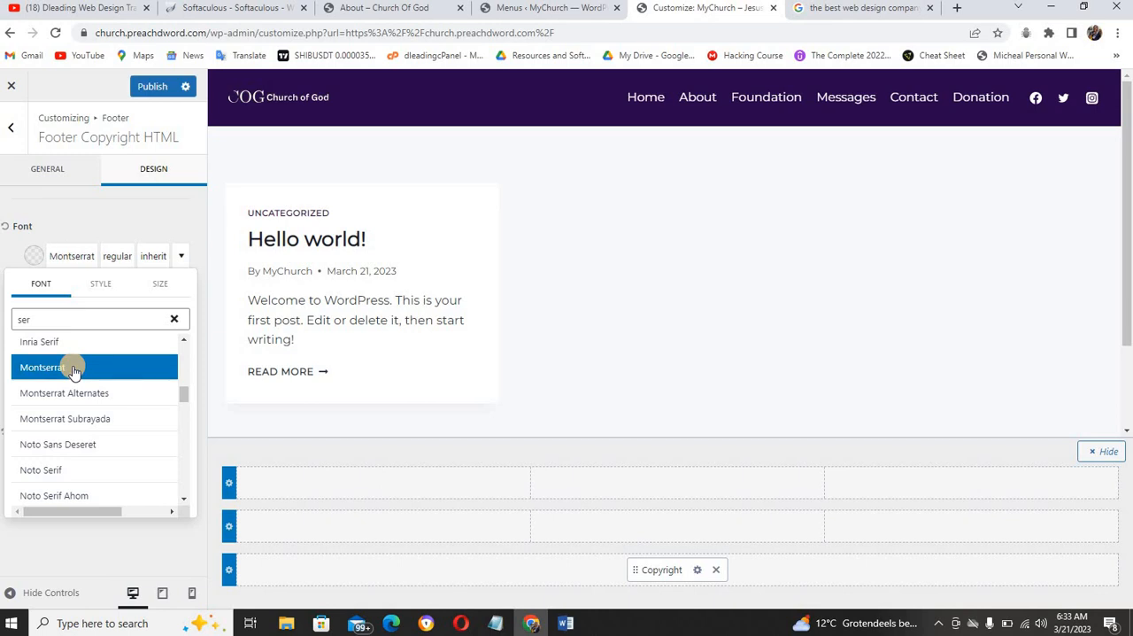
click(65, 211)
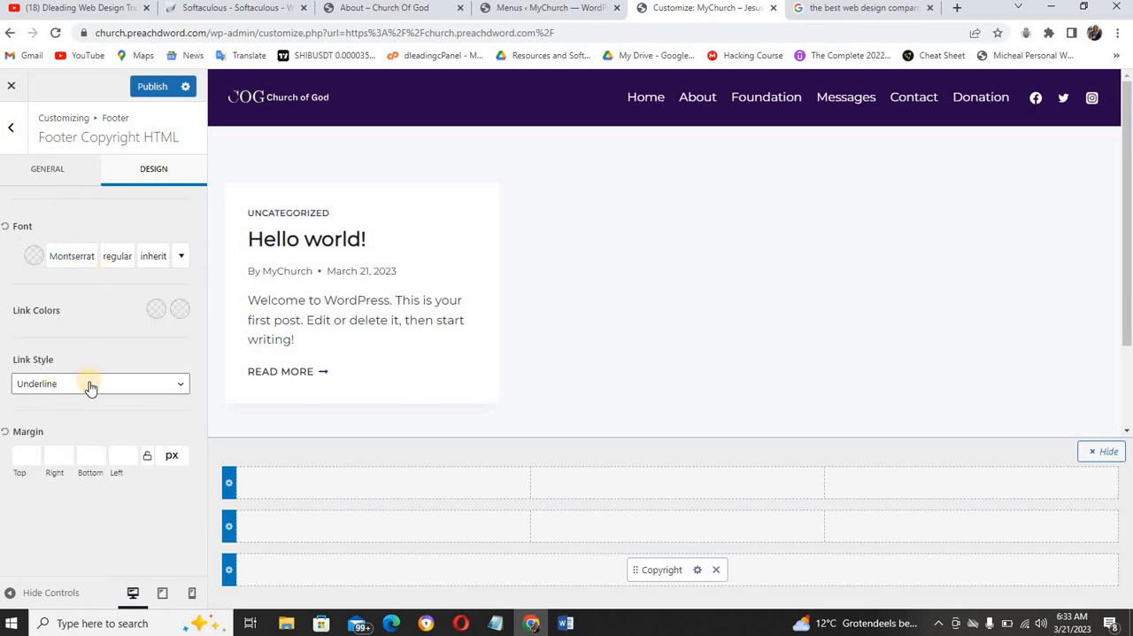
Set the footer copyright text's font color to white.
click(156, 310)
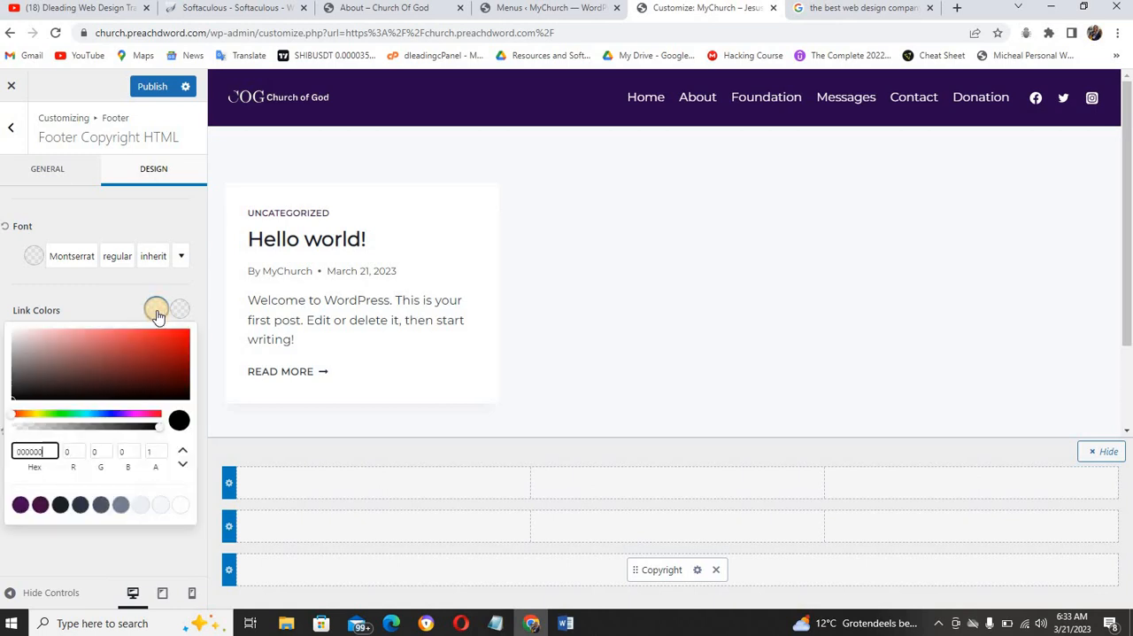
click(118, 295)
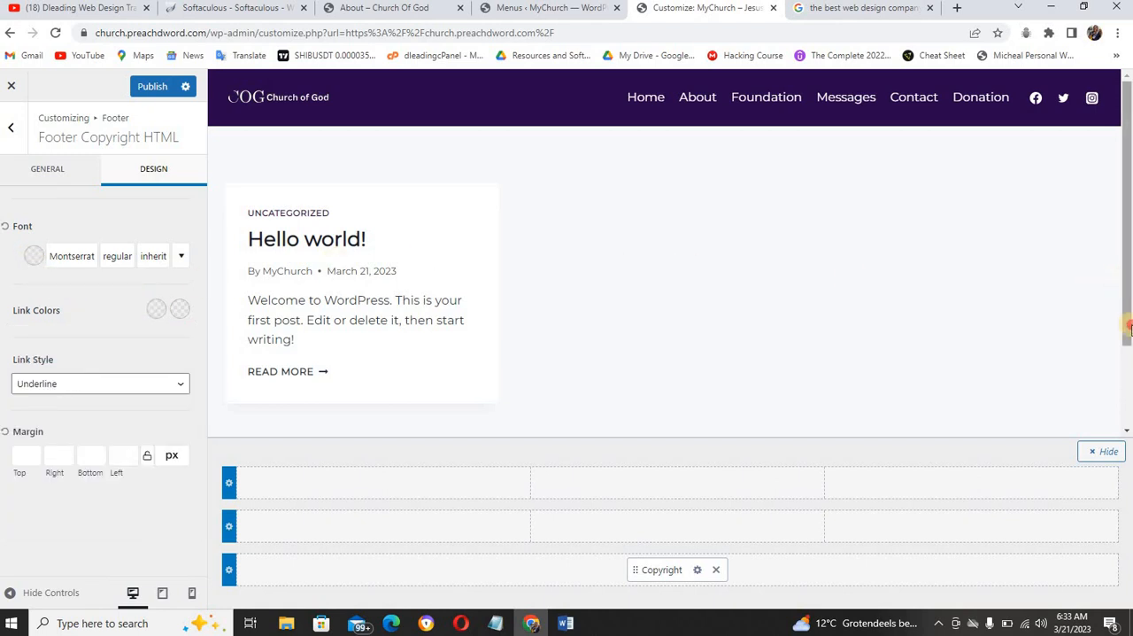
drag(1124, 278, 1129, 452)
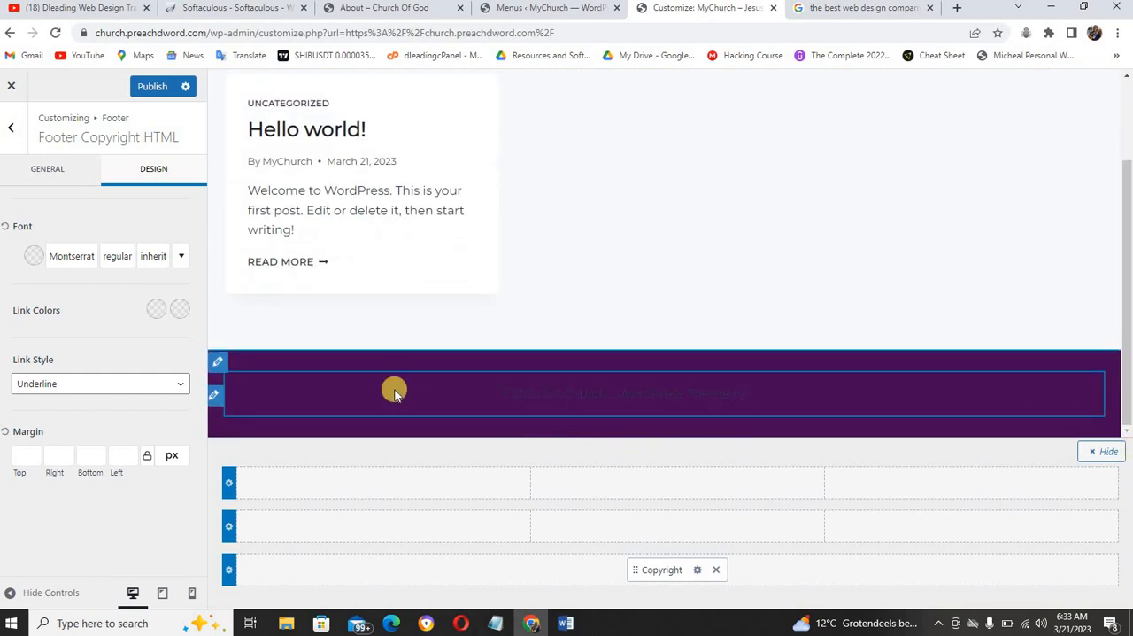
click(34, 255)
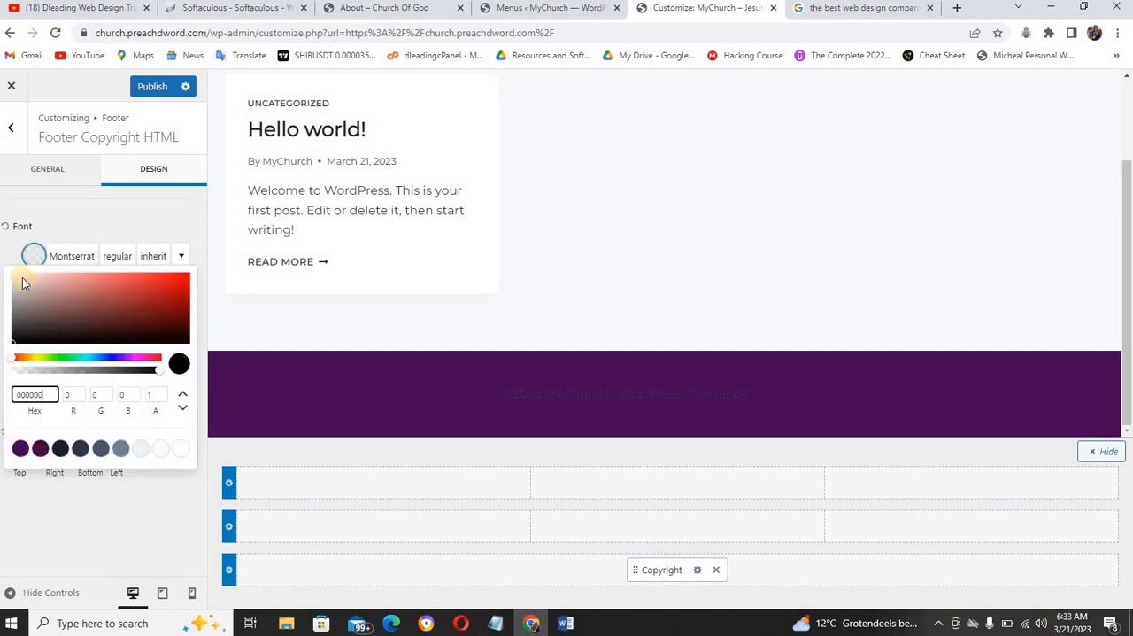
drag(20, 279, 13, 257)
click(66, 202)
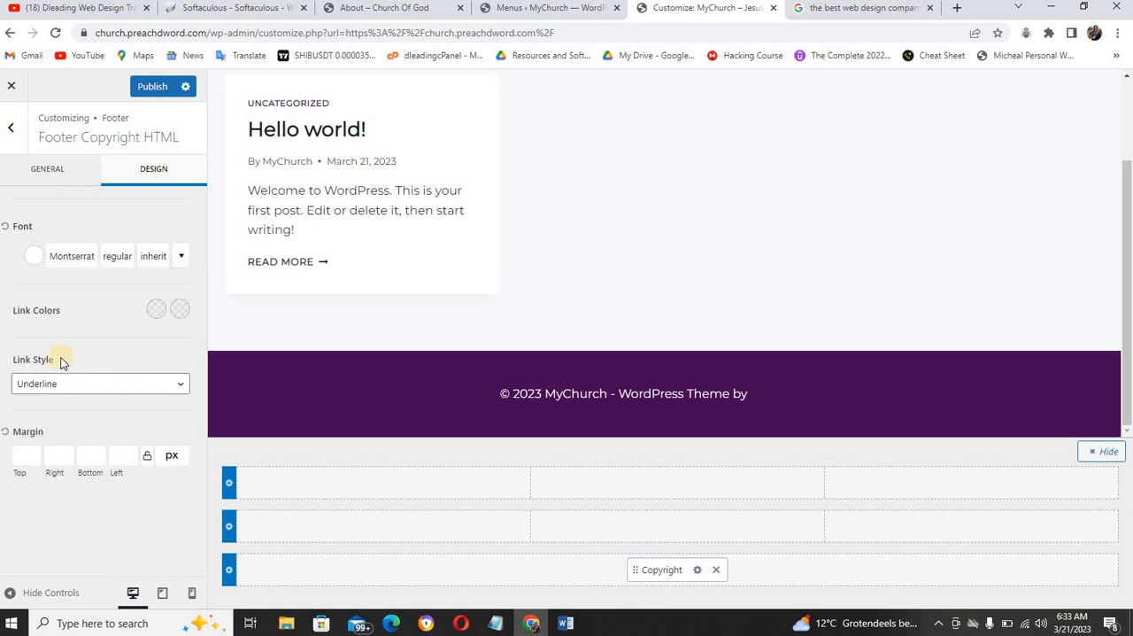
Try a bright pink, EE4EED, as the initial link color of the footer copyright.
click(155, 308)
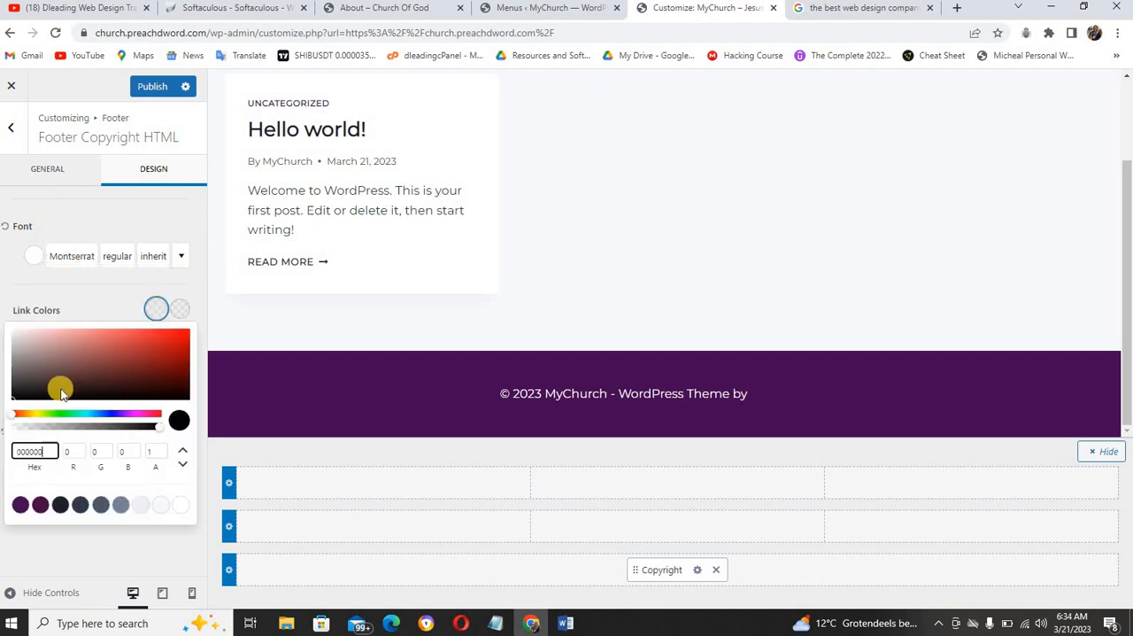
click(131, 412)
click(136, 414)
click(141, 332)
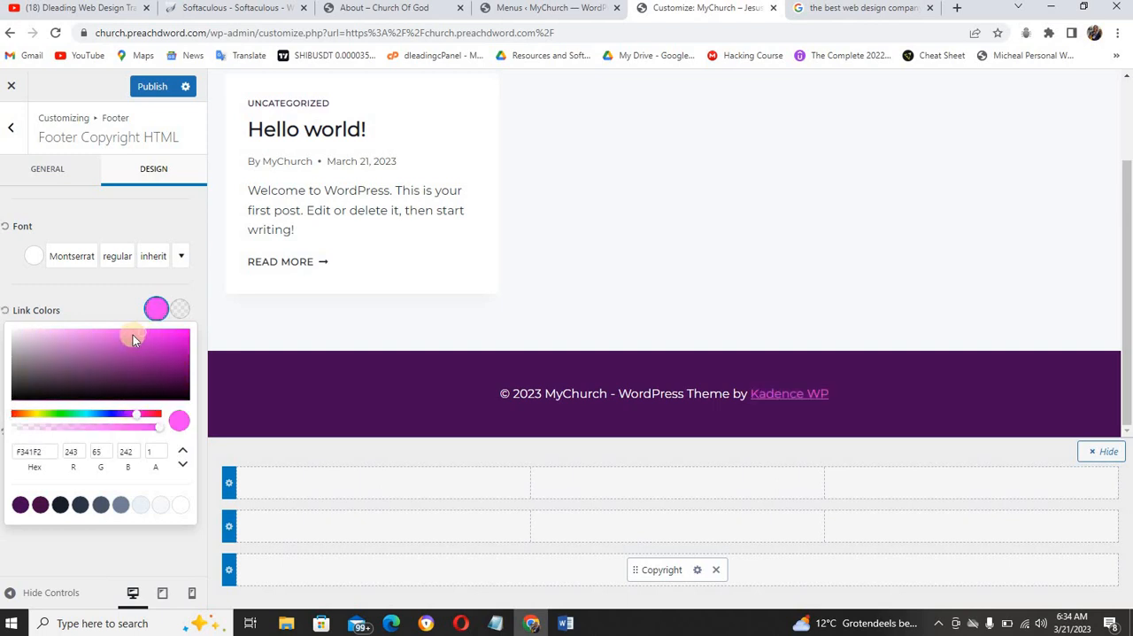
click(132, 334)
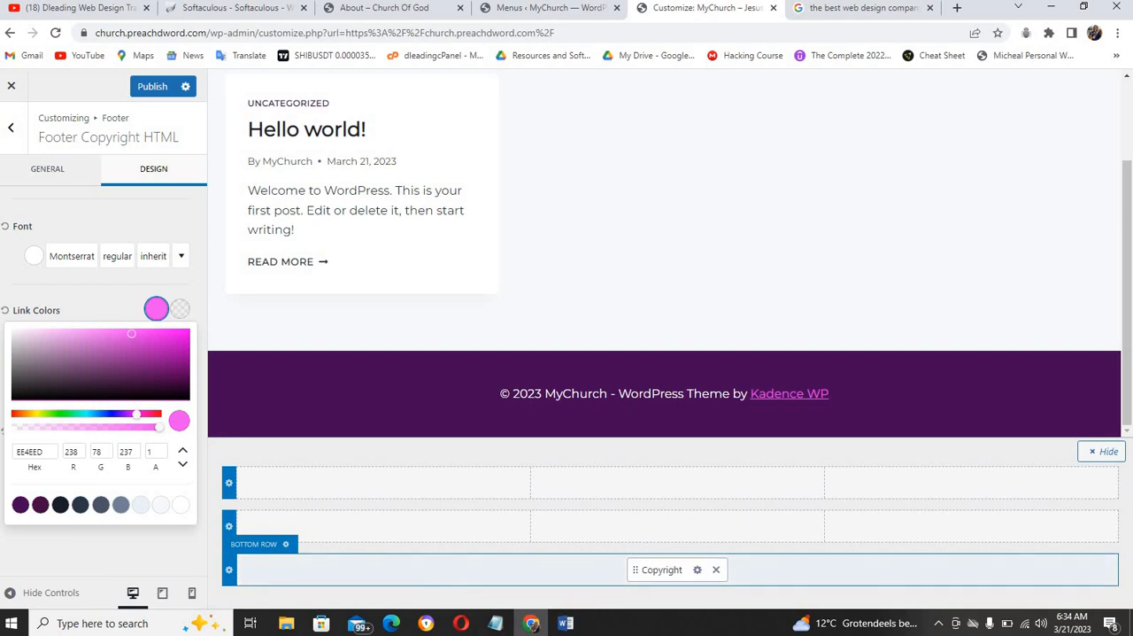
Copy the footer link color D02CD9 from the Word notes and set it as the copyright's initial link color in Chrome.
click(564, 622)
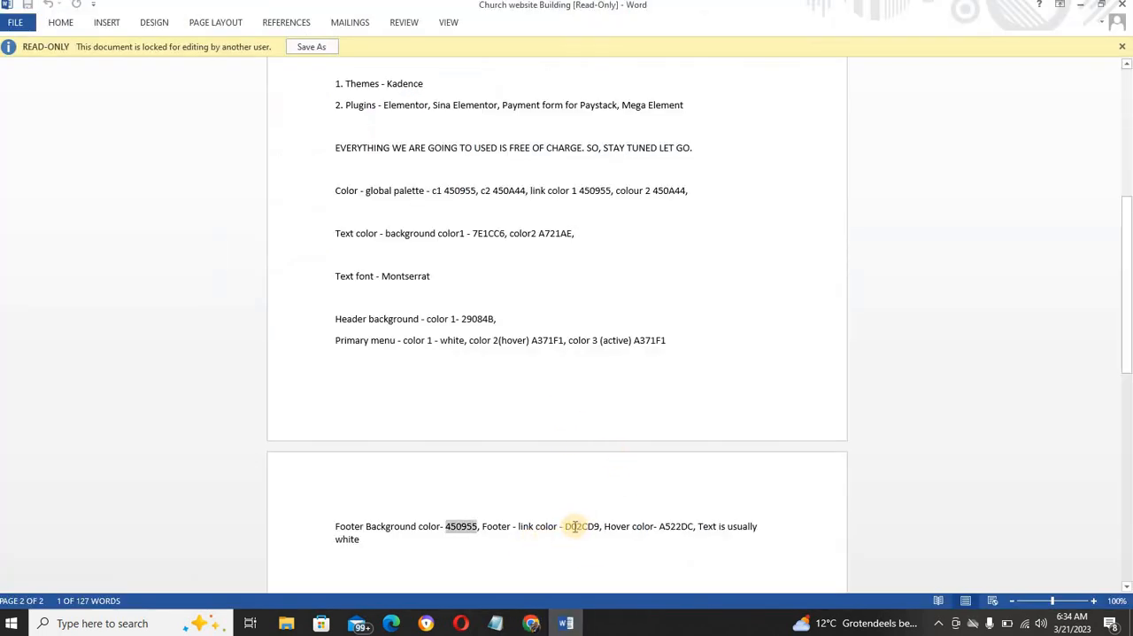
drag(566, 526, 598, 529)
key(ctrl+c)
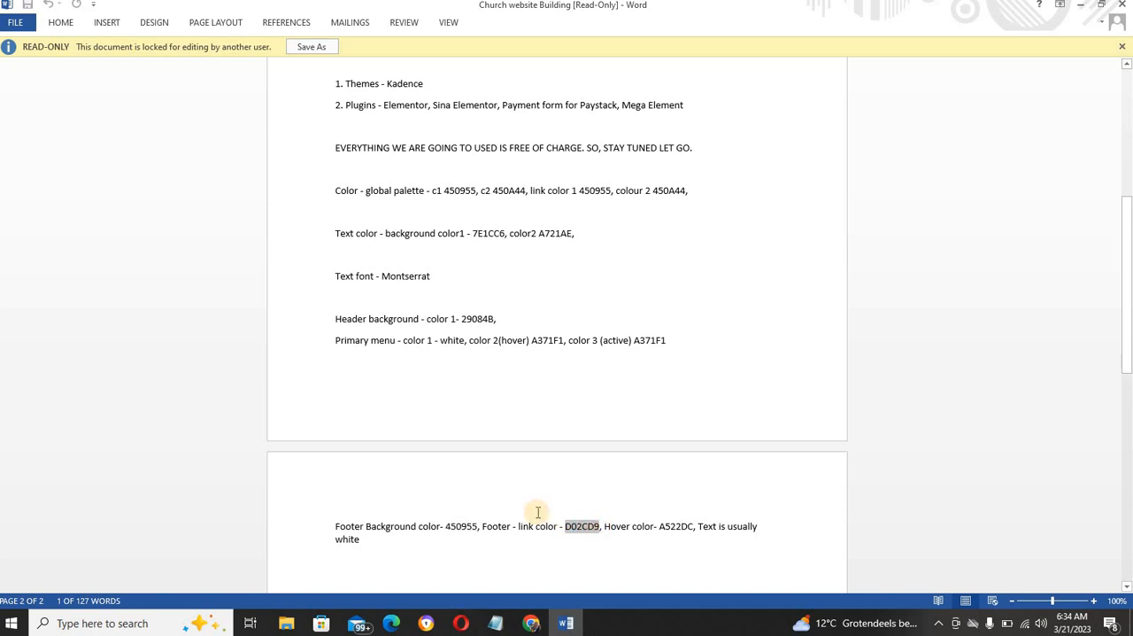
click(532, 625)
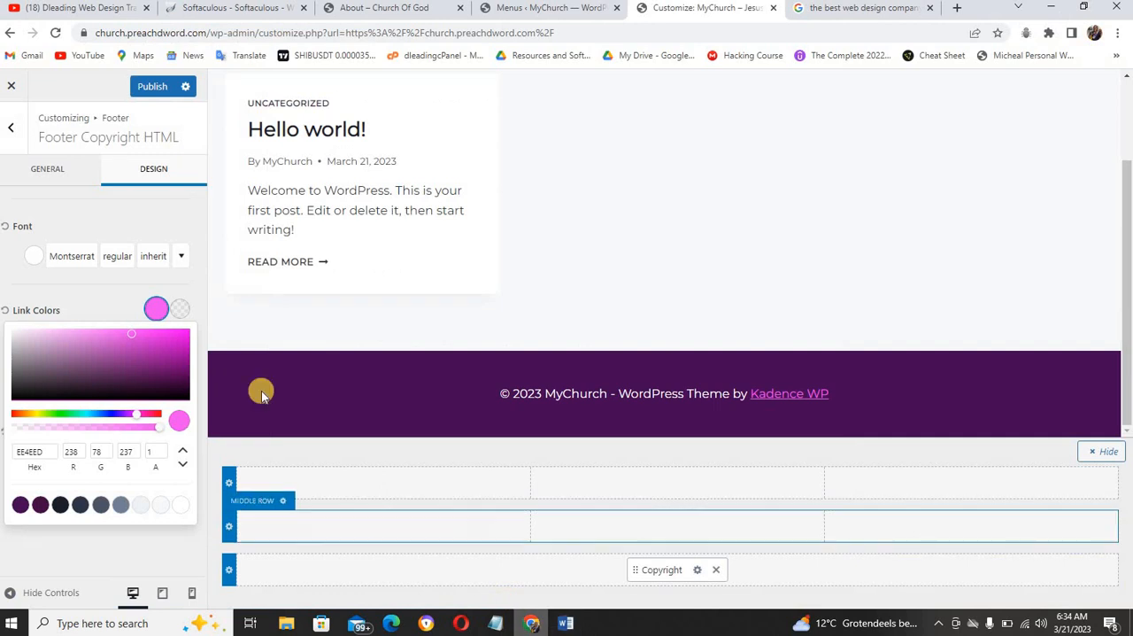
double_click(34, 451)
key(BackSpace)
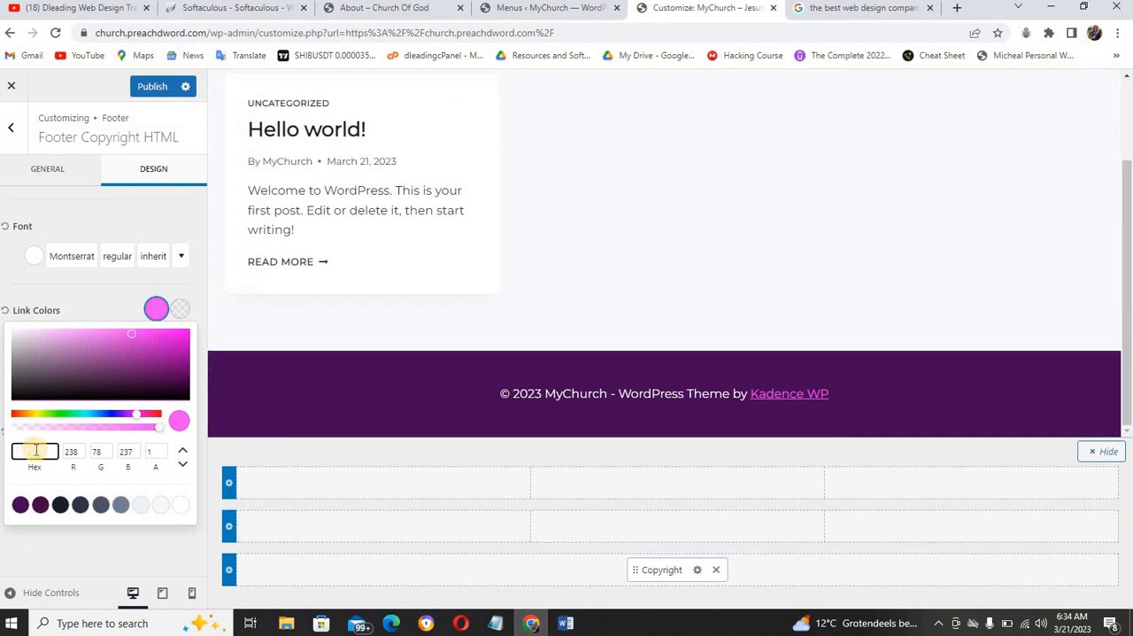
key(ctrl+v)
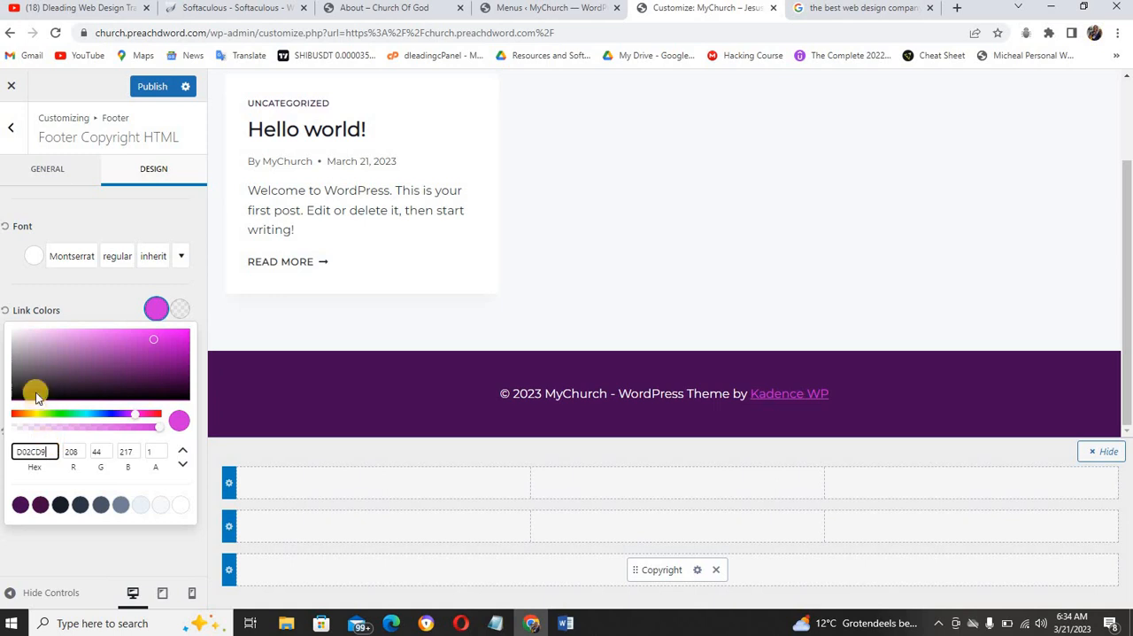
click(92, 299)
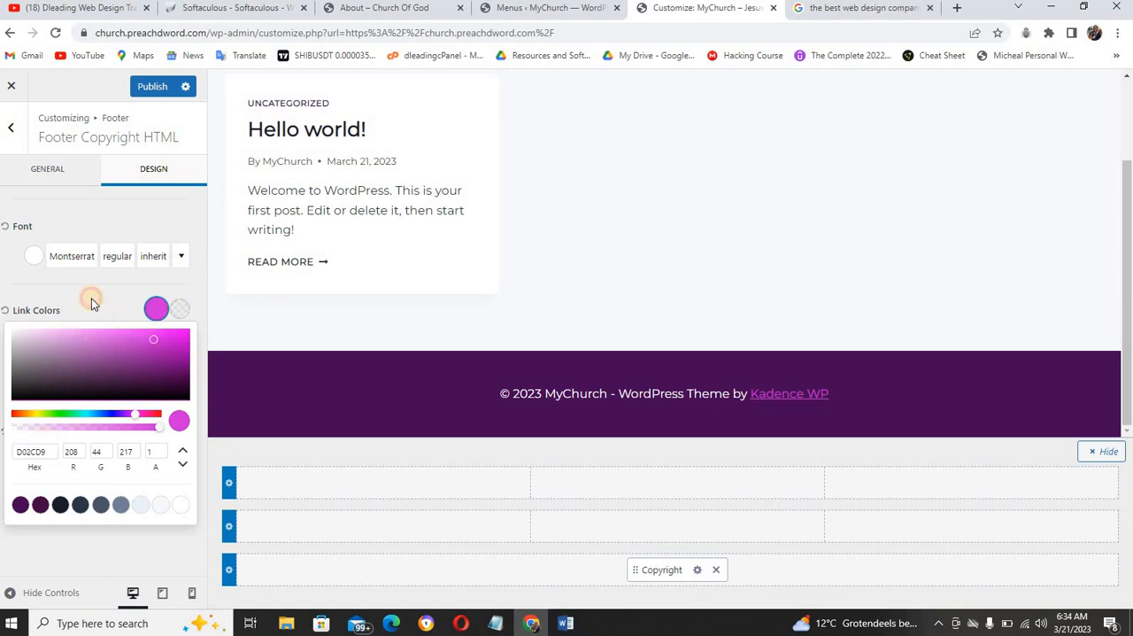
Copy the footer hover color A522DC from the Word notes and set it as the copyright's link hover color in Chrome.
click(181, 310)
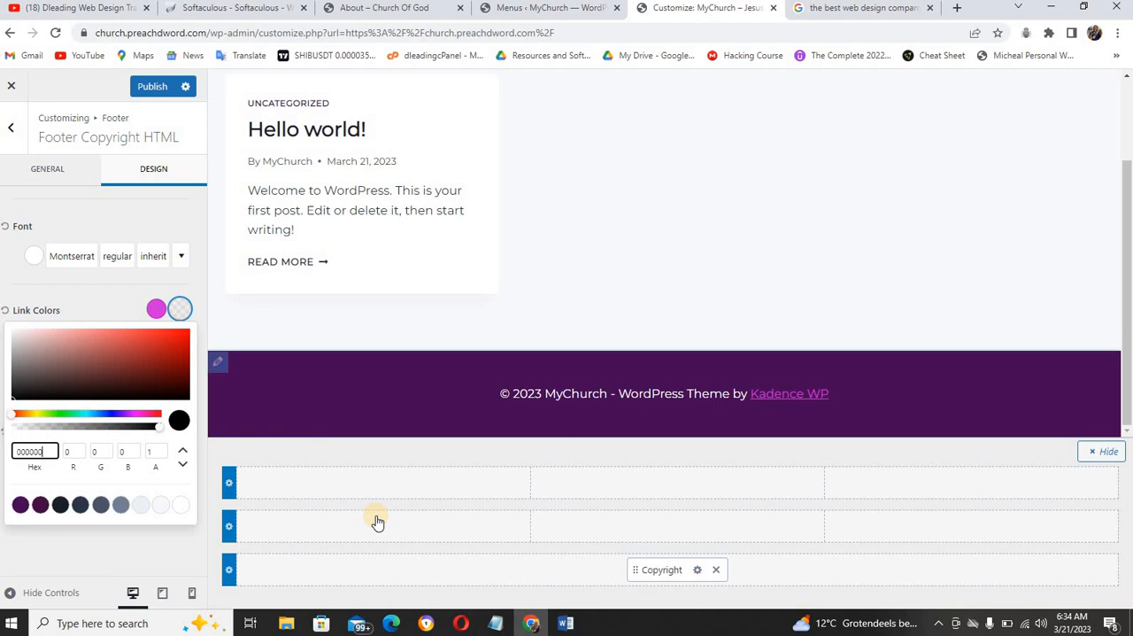
click(568, 622)
drag(659, 526, 698, 528)
key(ctrl+c)
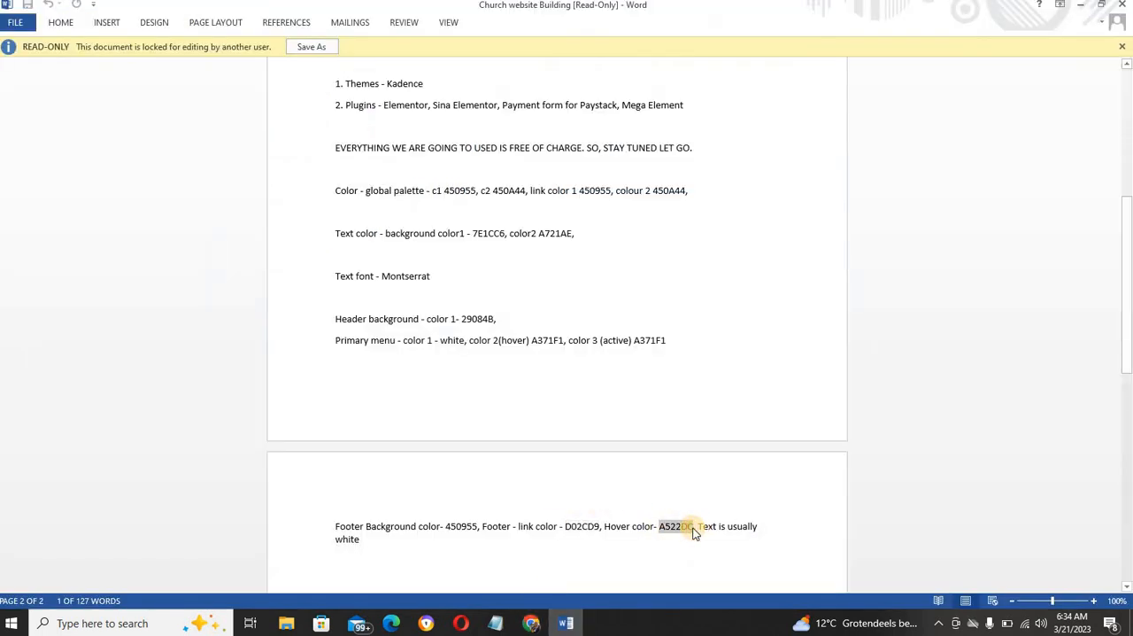
click(531, 622)
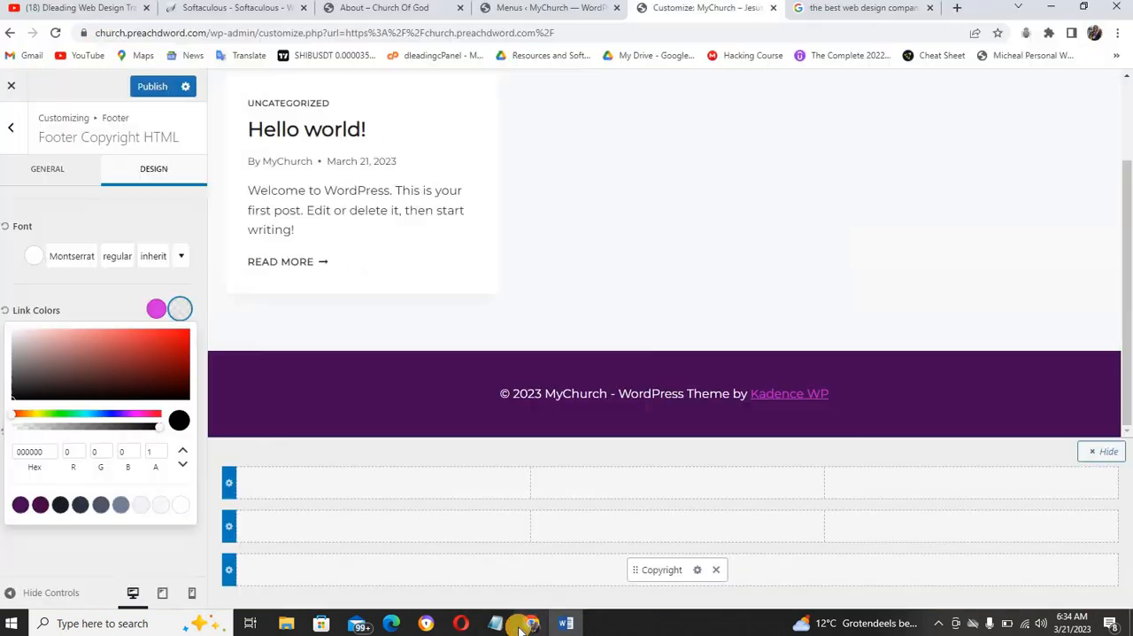
double_click(50, 451)
key(ctrl+v)
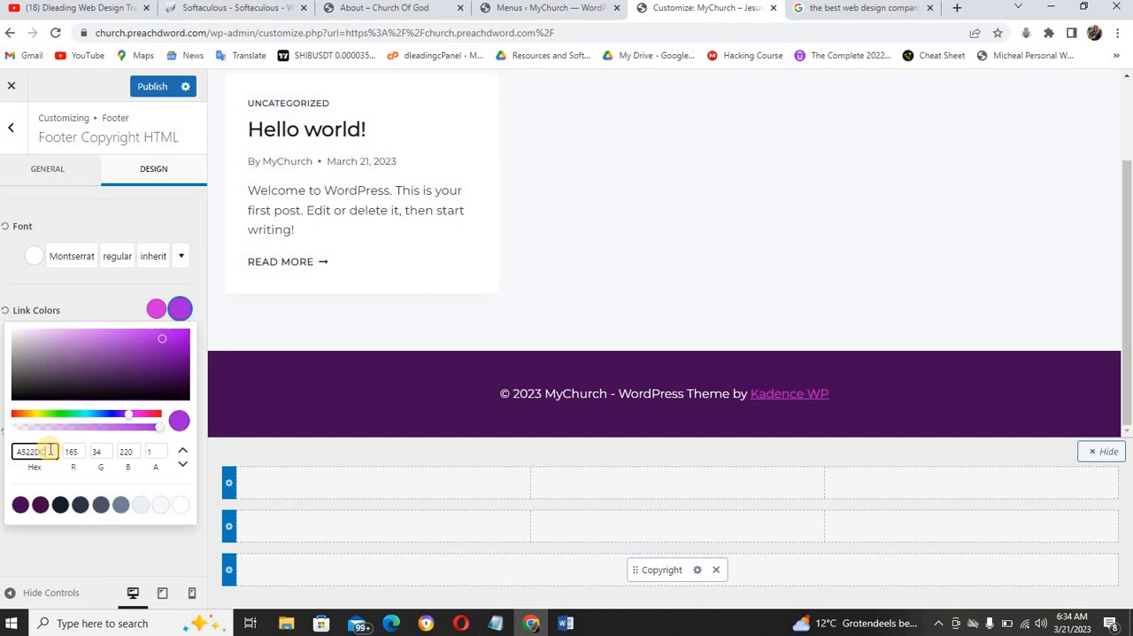
click(84, 302)
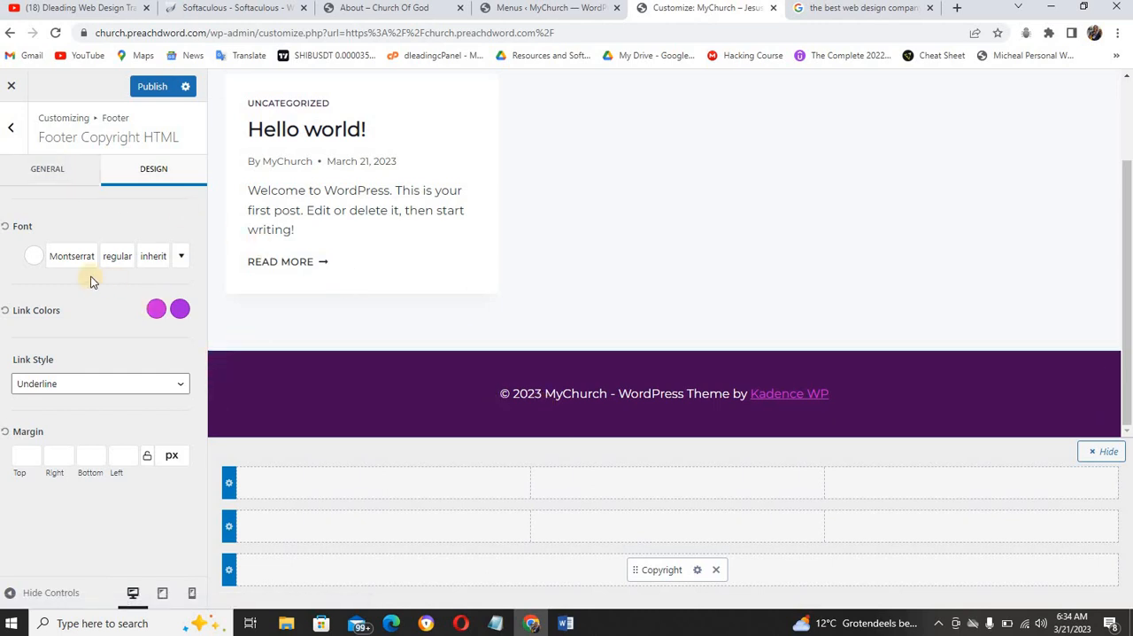
Replace the {theme-credit} placeholder in the footer copyright content with "| Power By Dleading Web Design ltd".
click(66, 173)
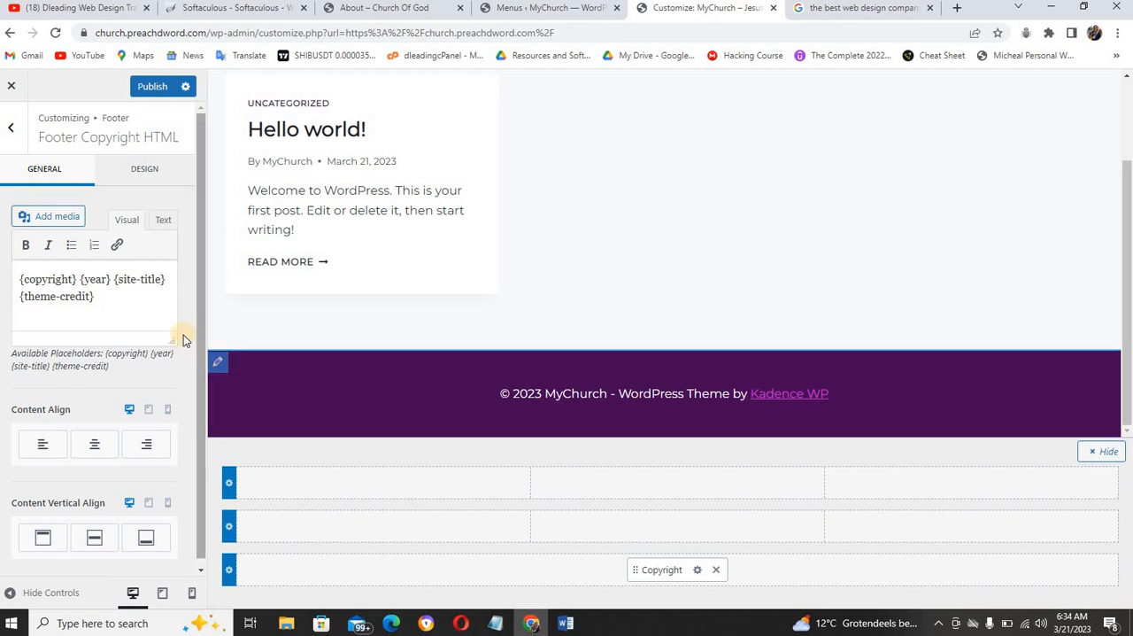
drag(95, 296, 20, 303)
key(BackSpace)
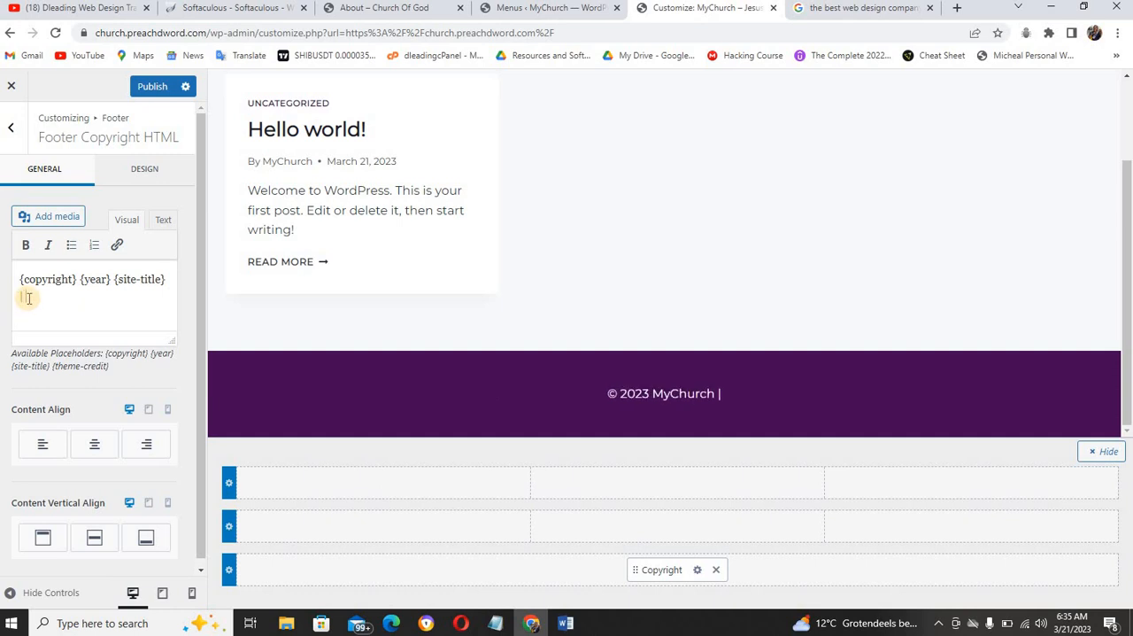
text(Power)
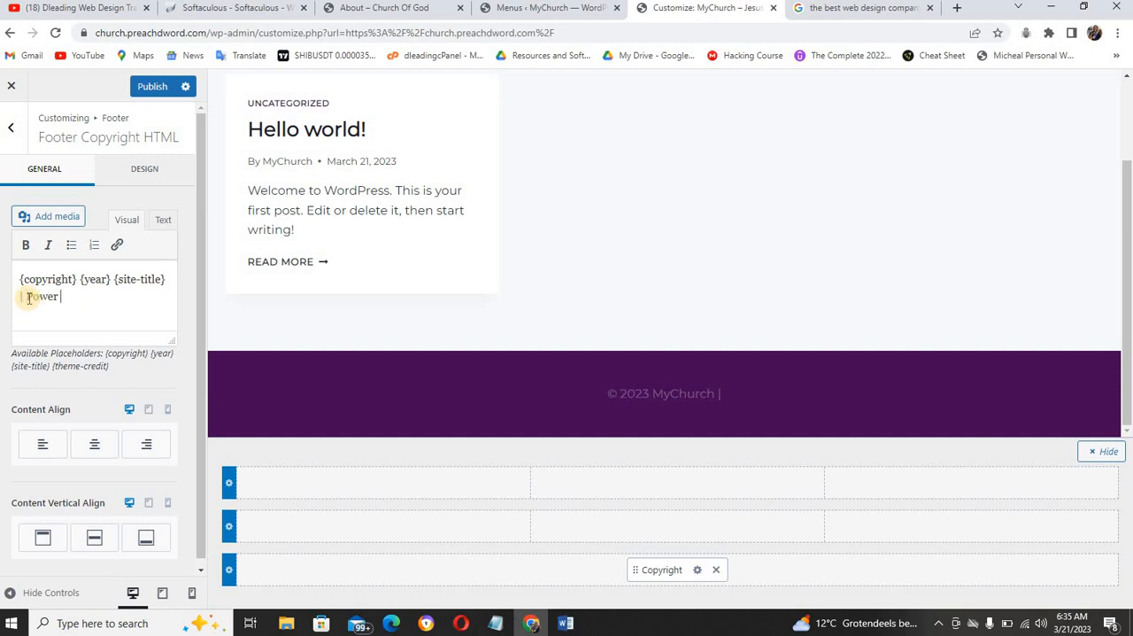
text( By )
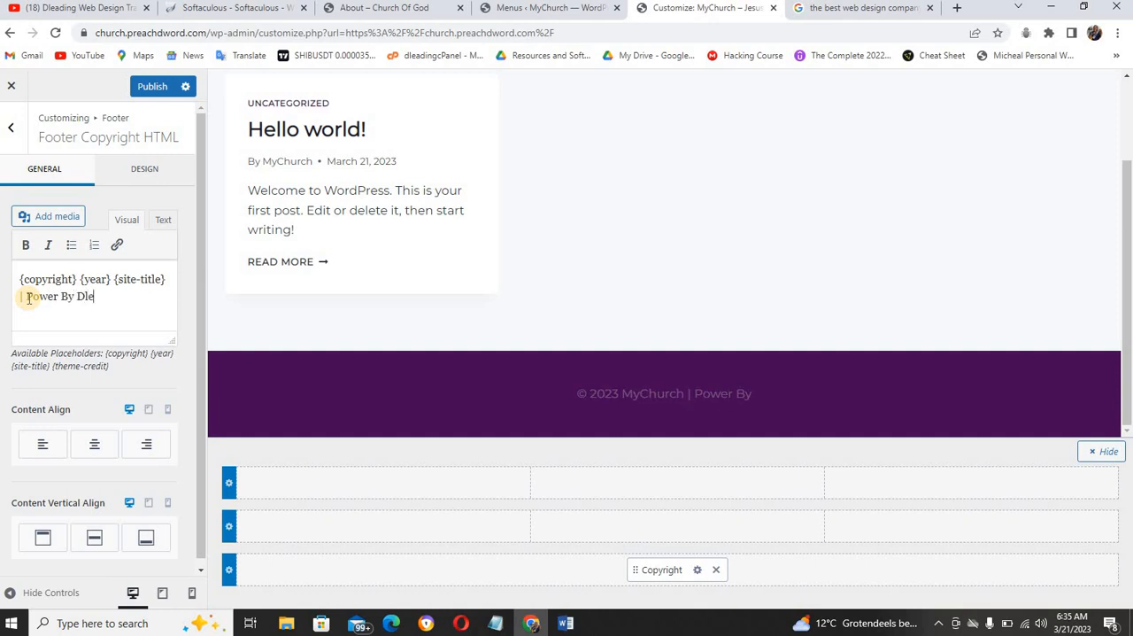
text(Dleading Web Design)
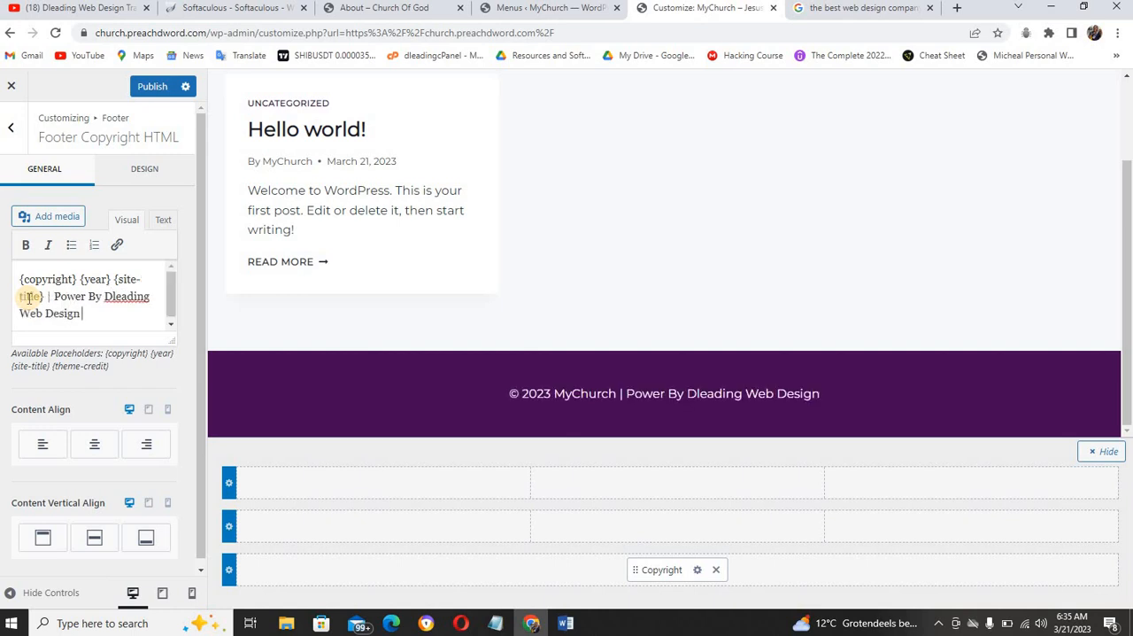
text( Lt)
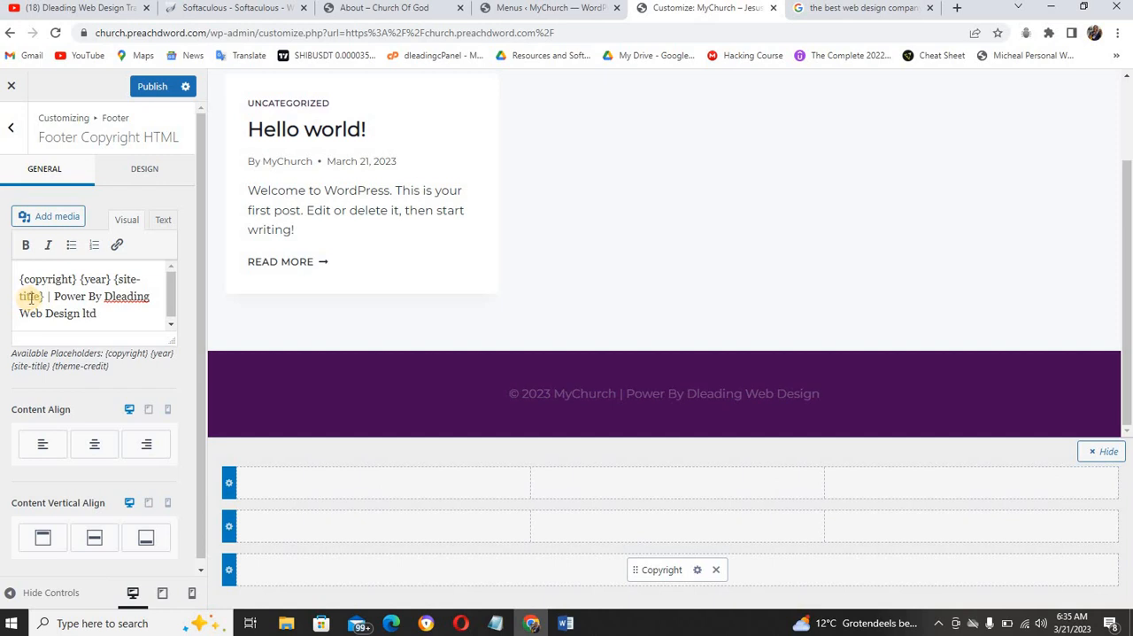
Remove "ltd" from the end of the copyright text and change "By" to lowercase "by".
double_click(88, 314)
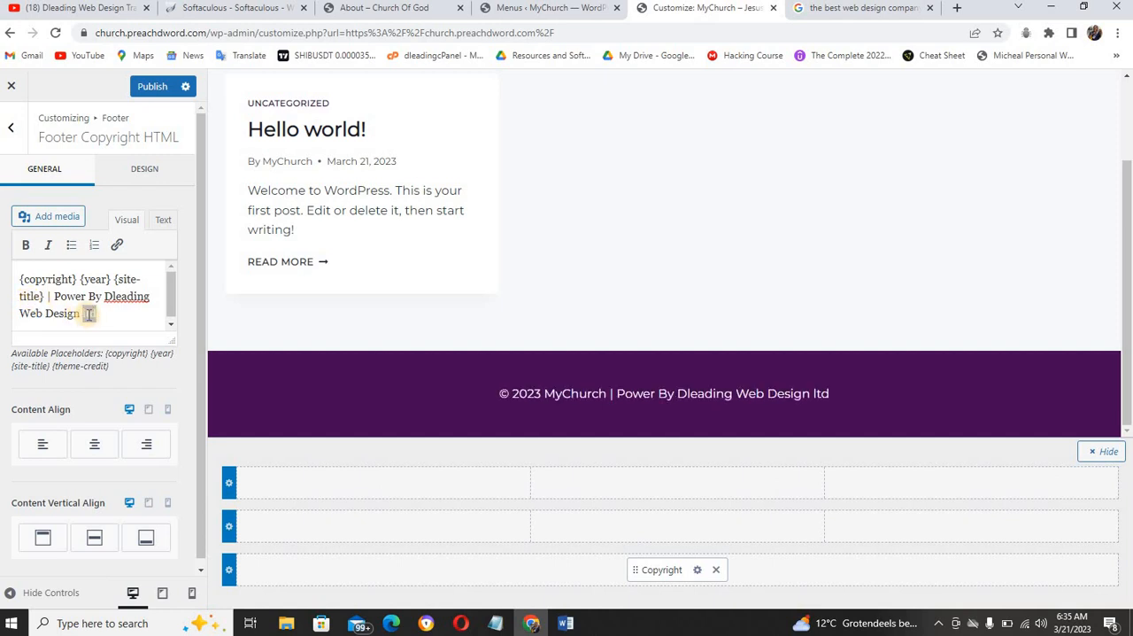
key(BackSpace)
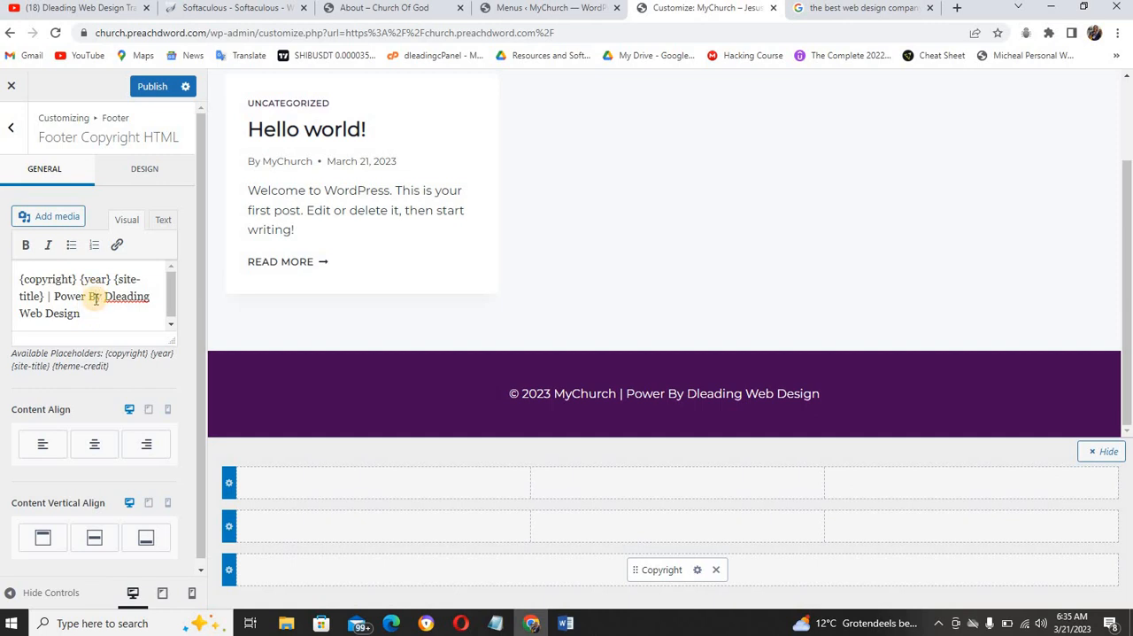
double_click(95, 297)
text(by)
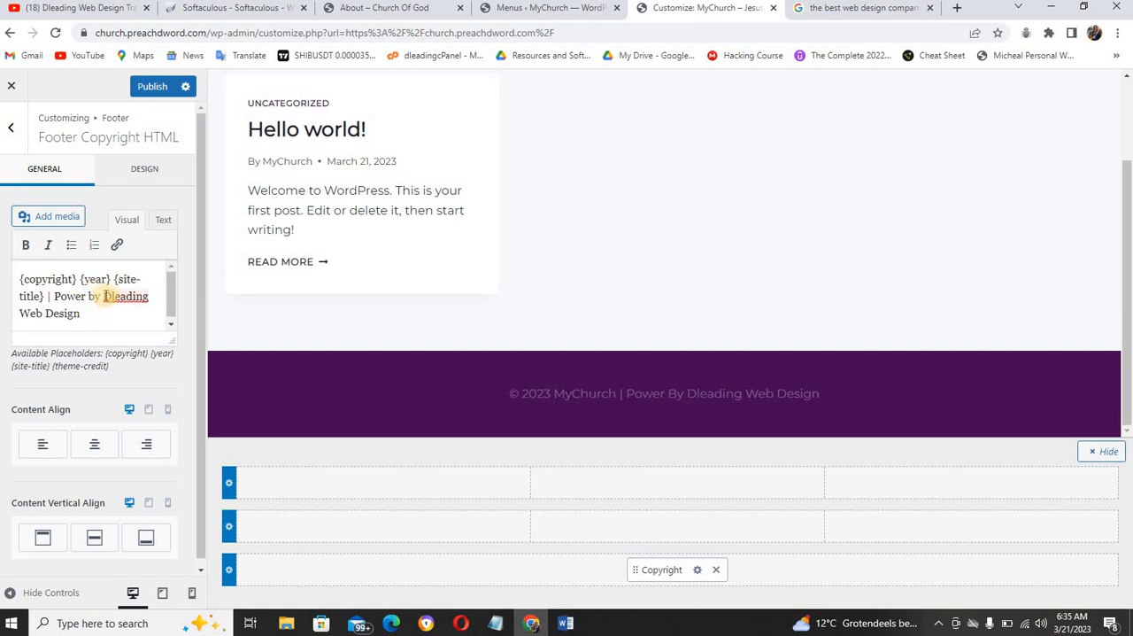
drag(104, 295, 106, 314)
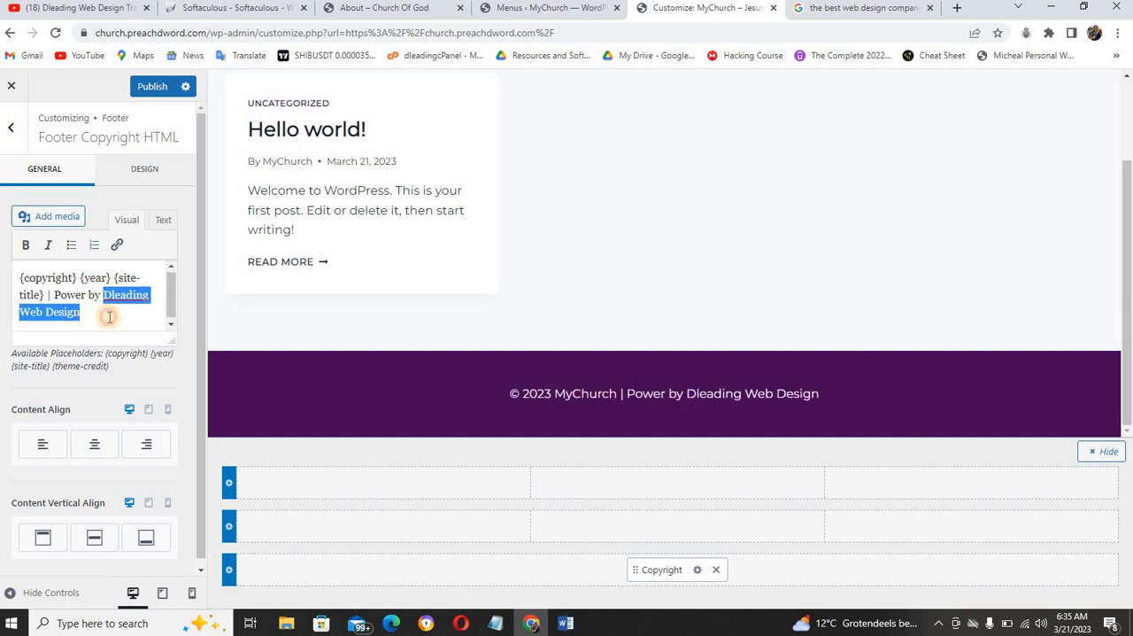
click(119, 245)
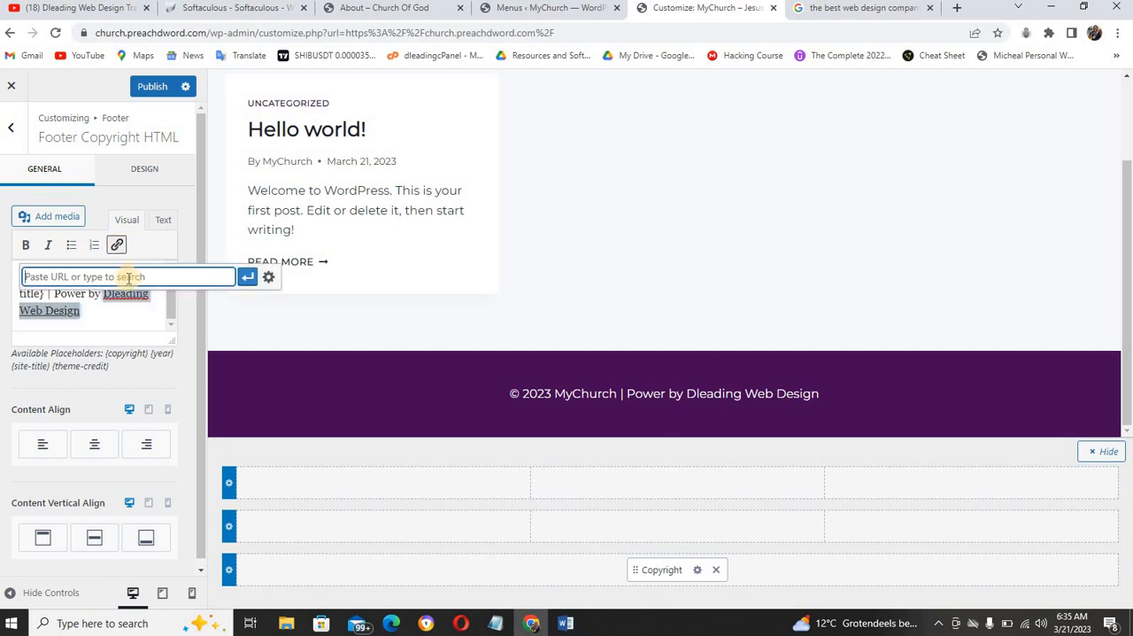
text(www.dleading.com)
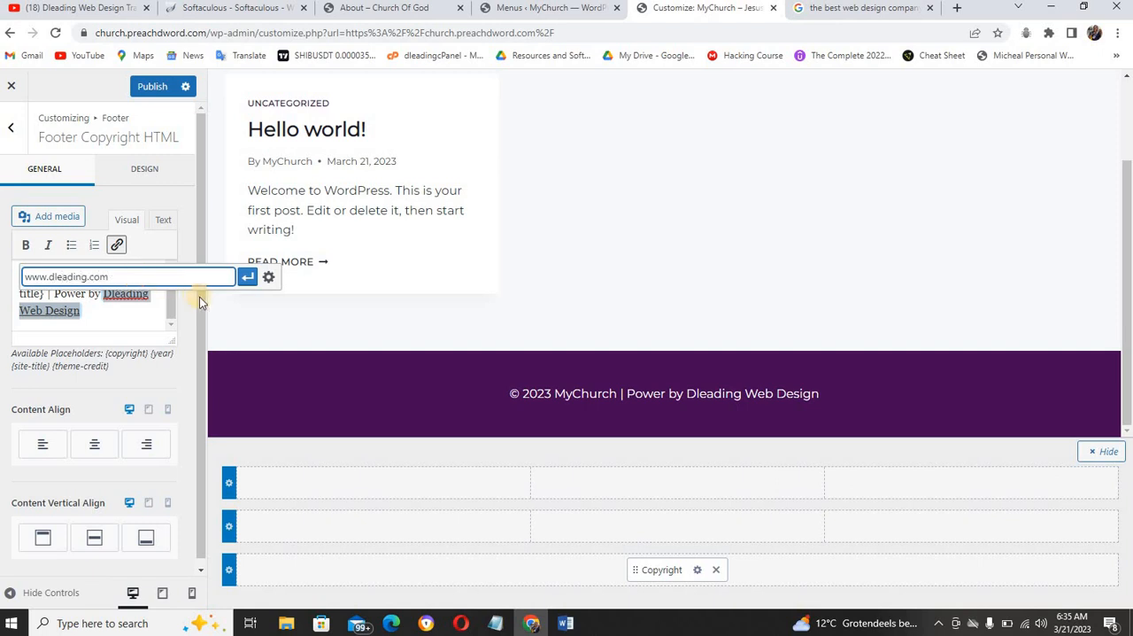
click(246, 277)
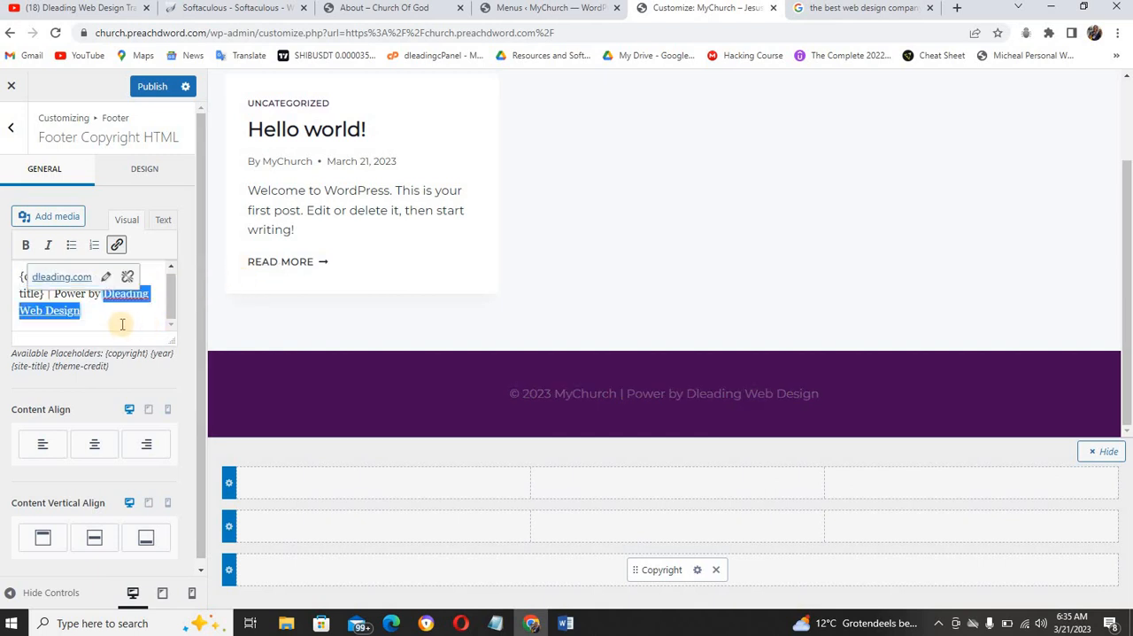
Publish the footer changes and close the customizer to return to the live site.
click(152, 86)
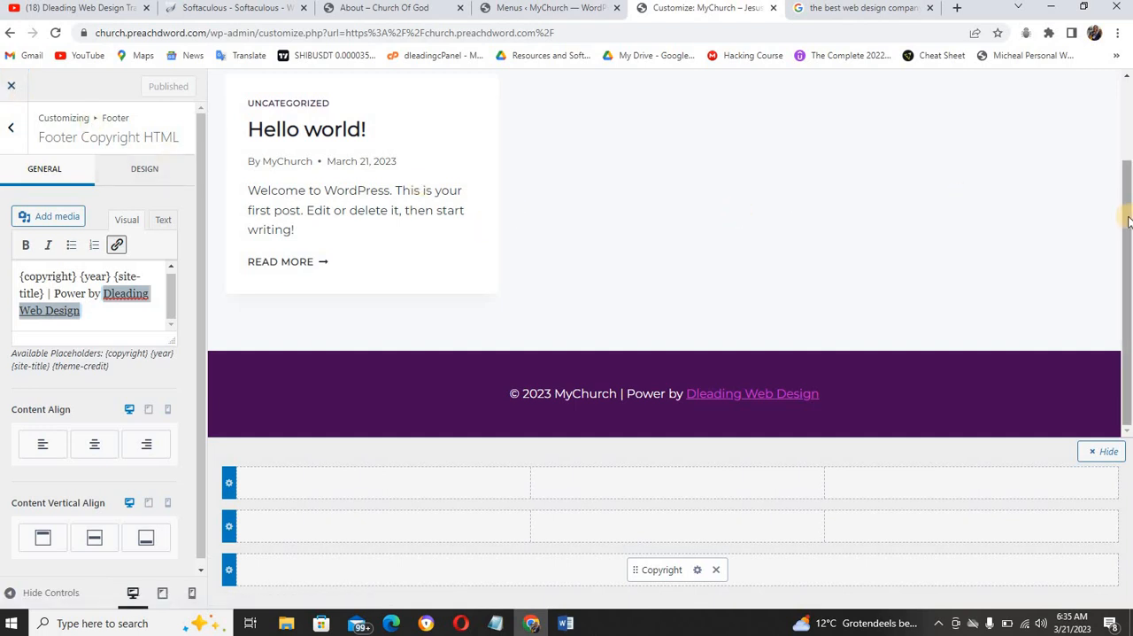
mouse_move(1129, 220)
mouse_down()
mouse_move(1128, 107)
mouse_move(1132, 230)
mouse_up()
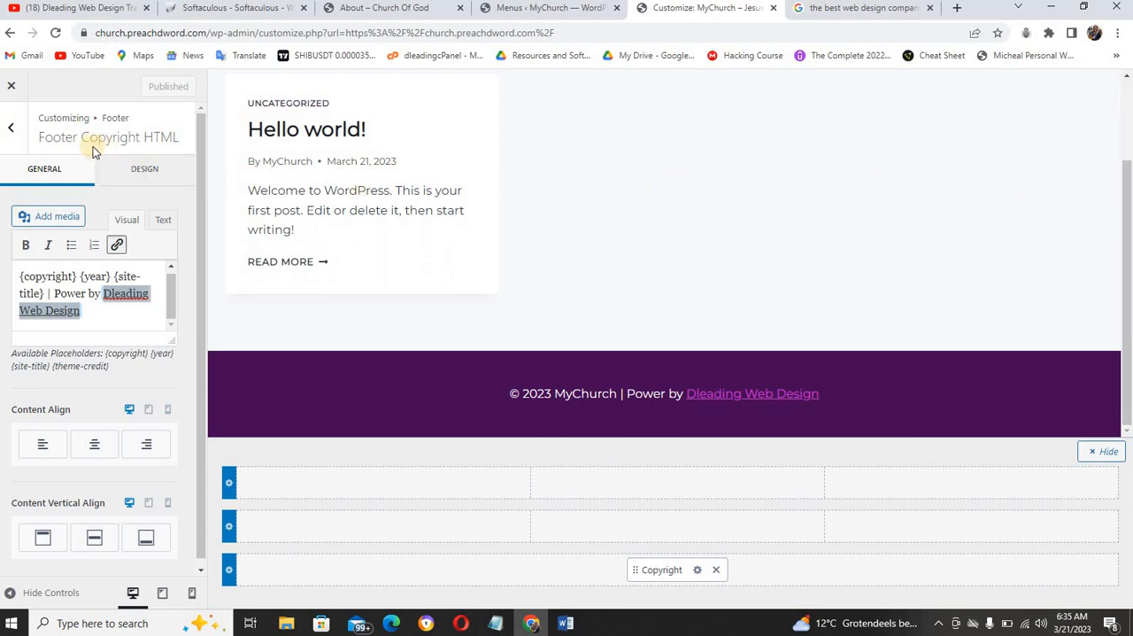
click(12, 89)
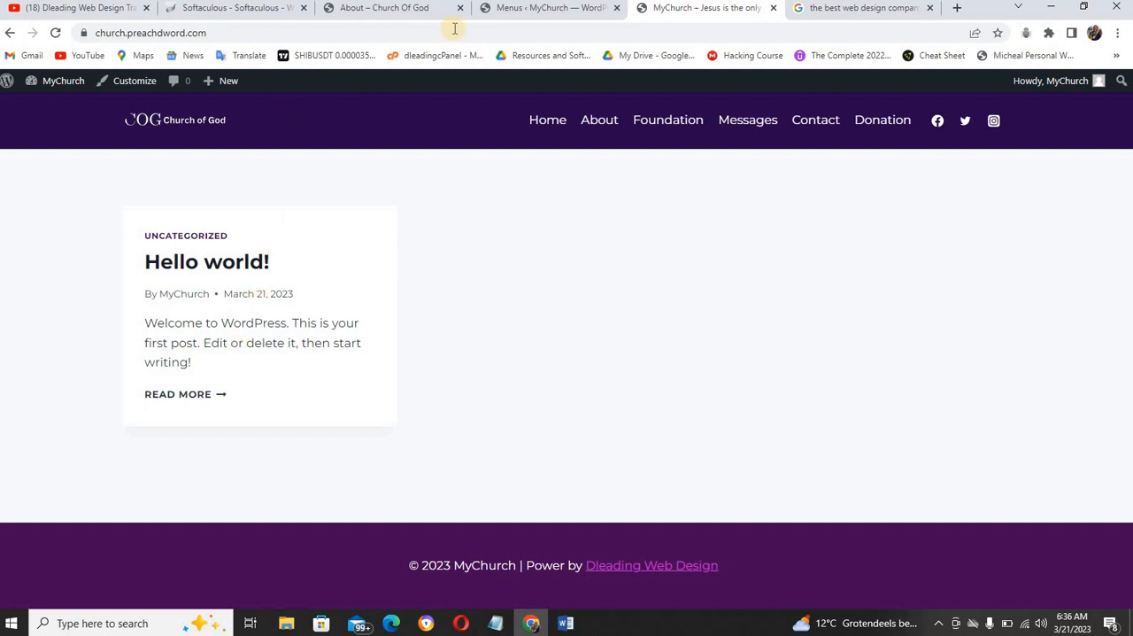
Open the list of all posts in the WordPress dashboard and move the "Hello world!" post to the trash.
click(500, 10)
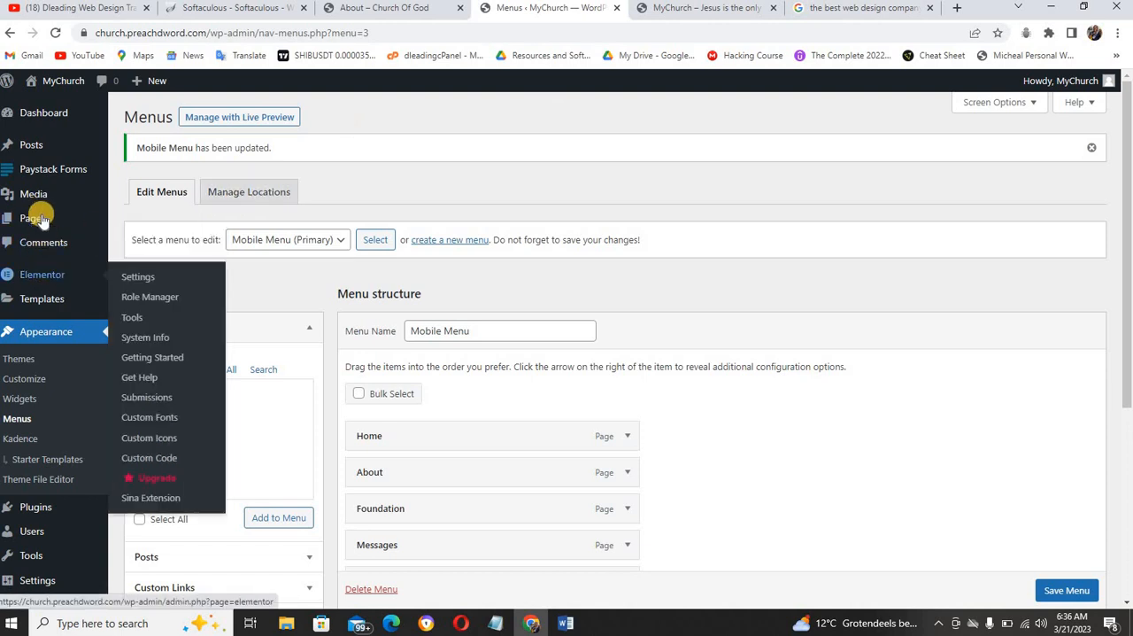
mouse_move(37, 146)
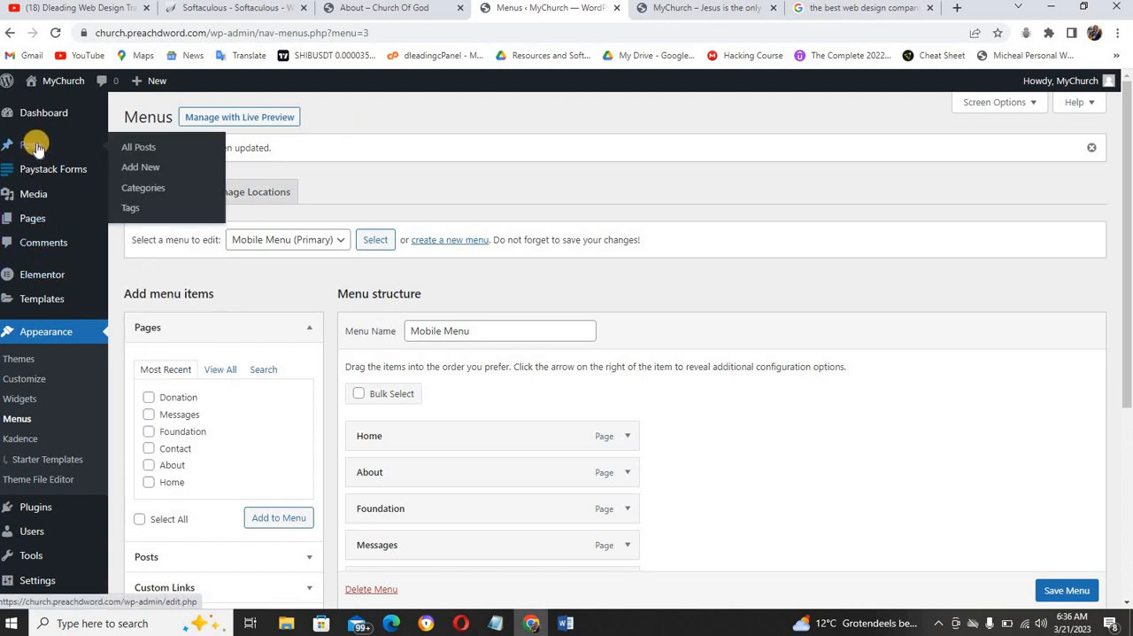
click(137, 152)
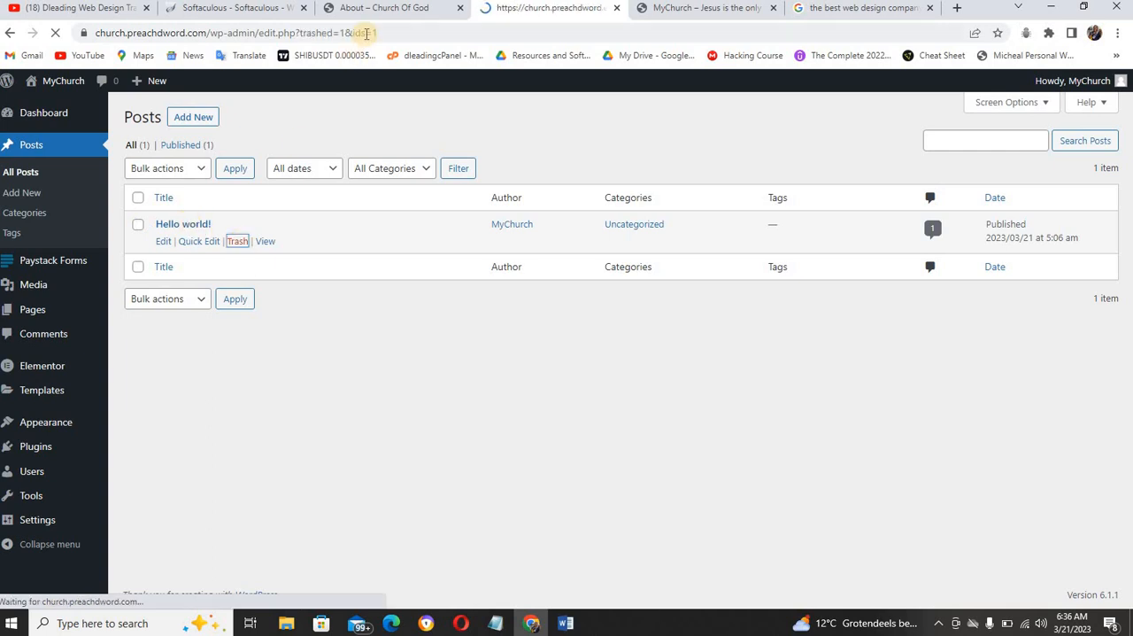
Examine the reference church site's Messages page and its "Focusing on Christ" sermon post, and return to the dashboard's posts.
click(380, 8)
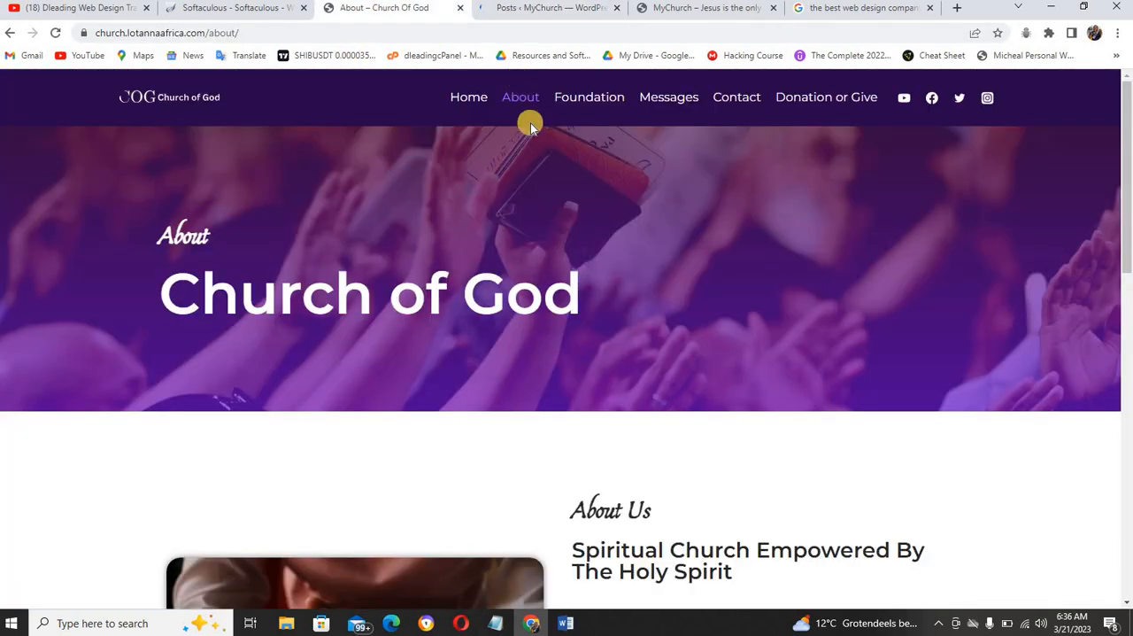
click(658, 104)
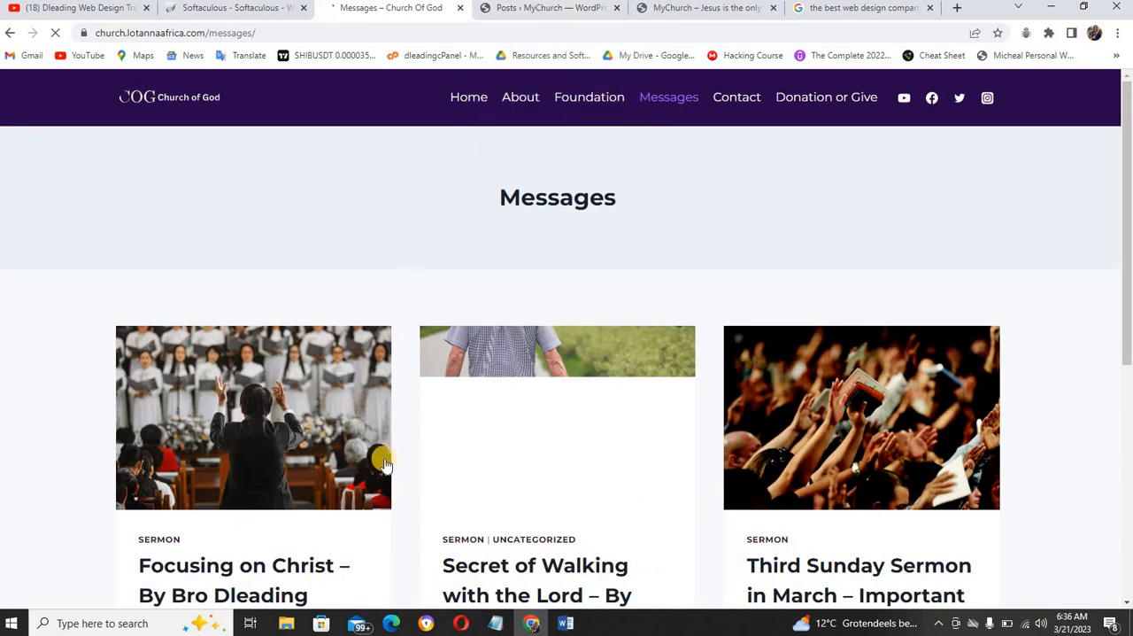
drag(1125, 248, 1125, 341)
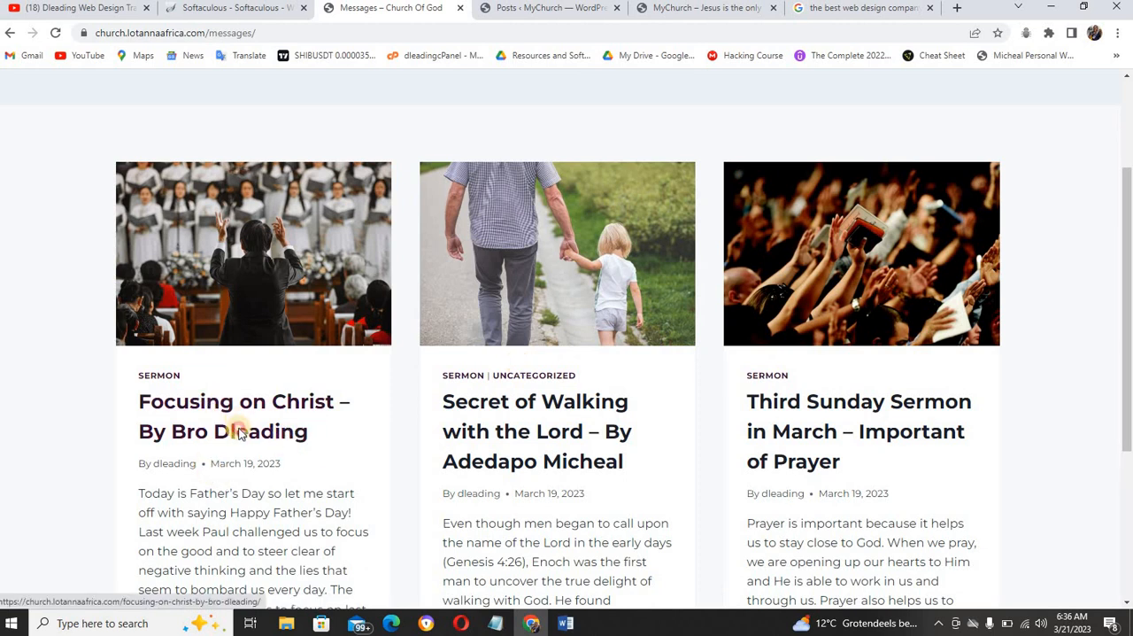
click(318, 431)
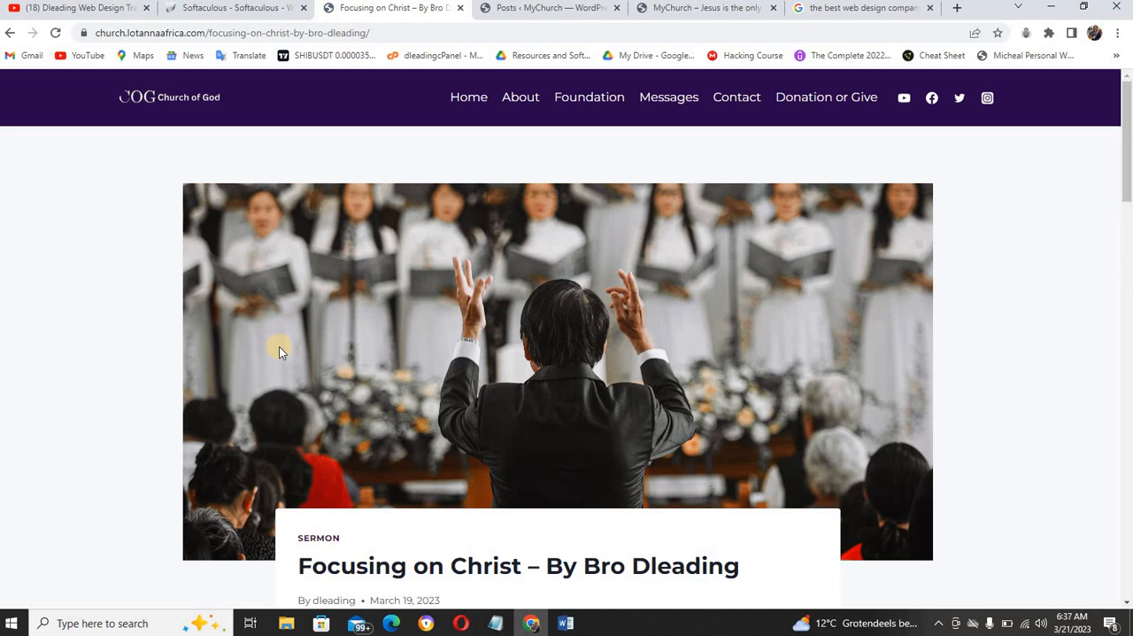
click(528, 9)
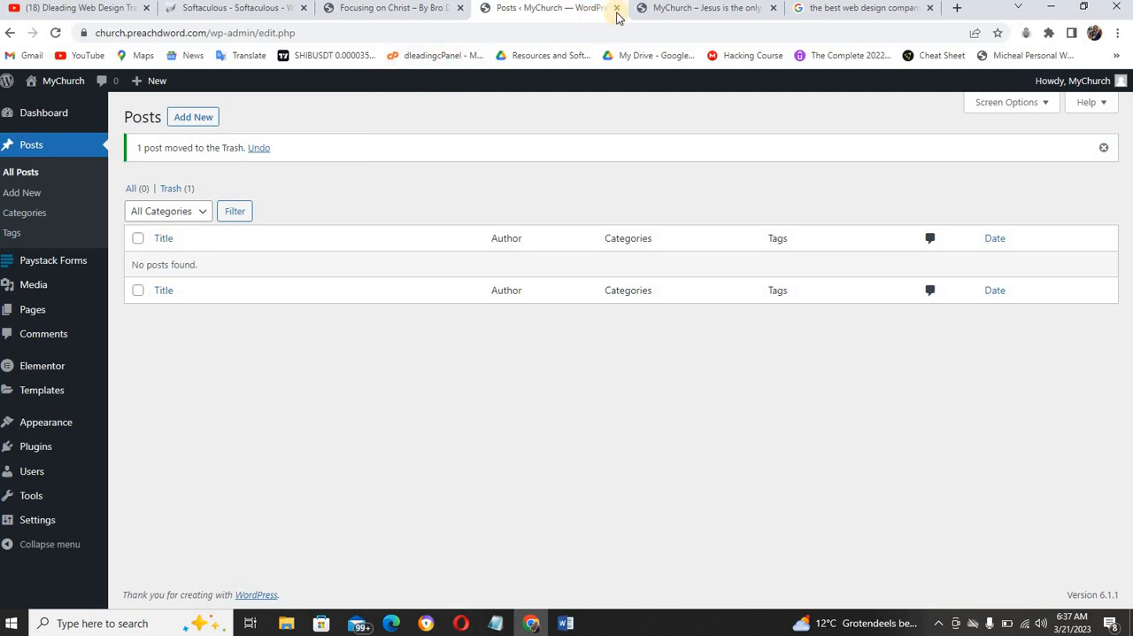
Review the reference site's home page from the hero slider to the Contact Us section, comparing it with the dashboard's Posts page.
click(423, 10)
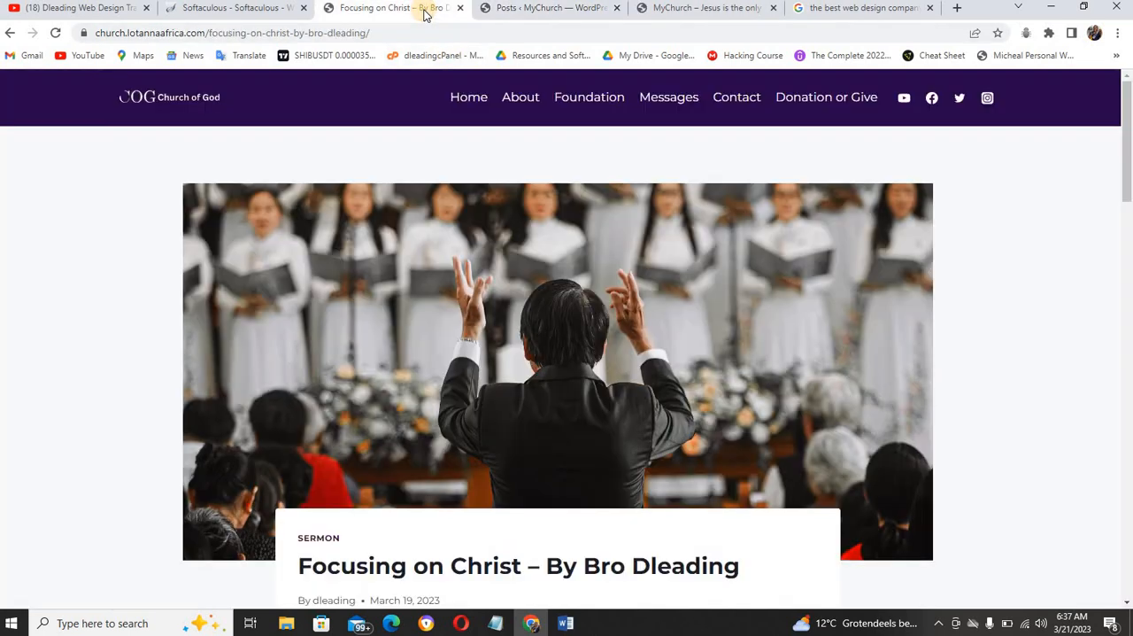
click(471, 97)
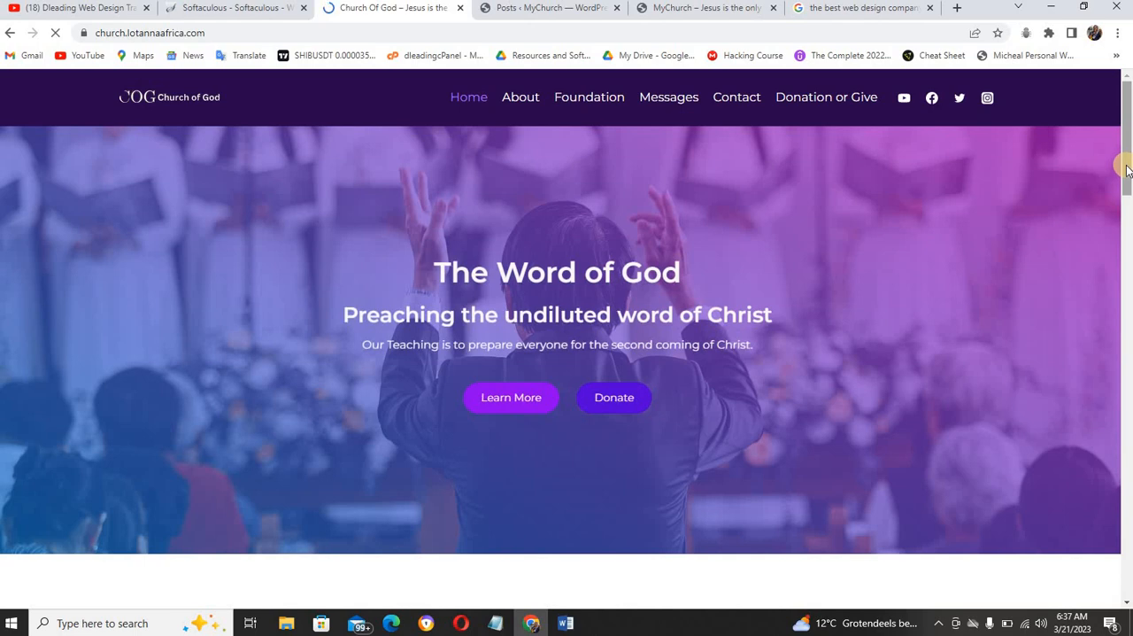
scroll(1113, 346, down, 15)
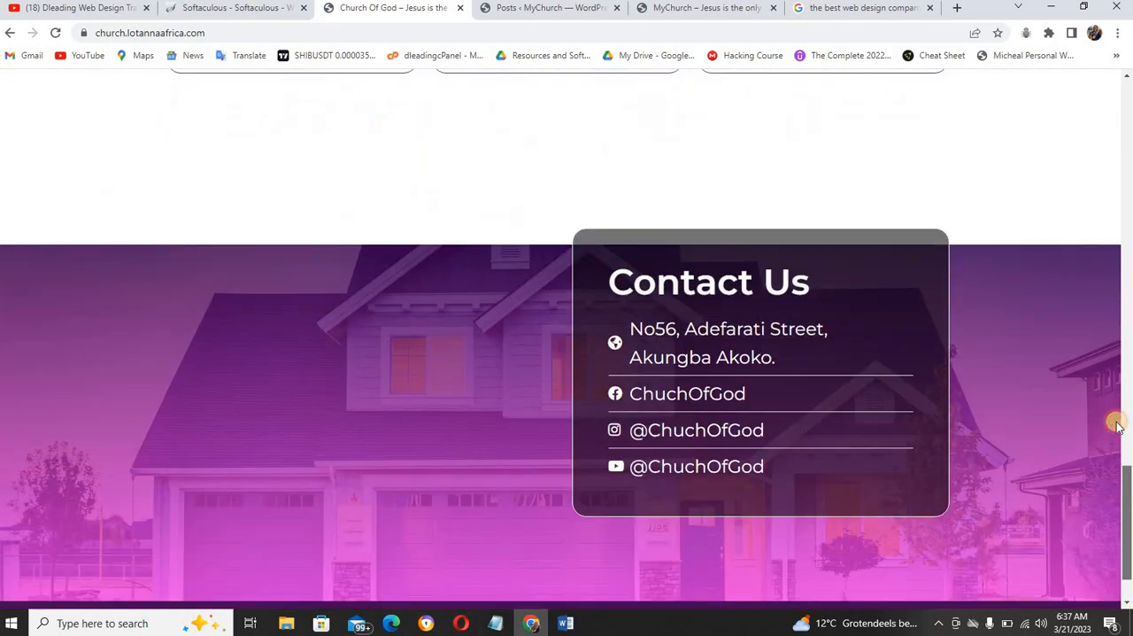
drag(1117, 426, 1120, 133)
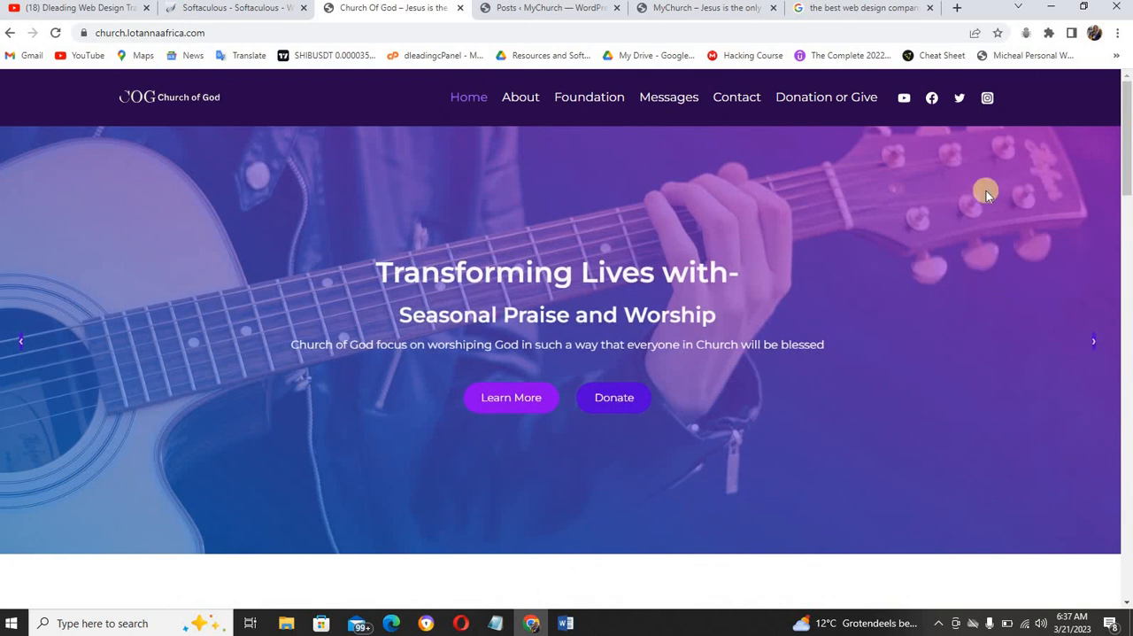
click(587, 9)
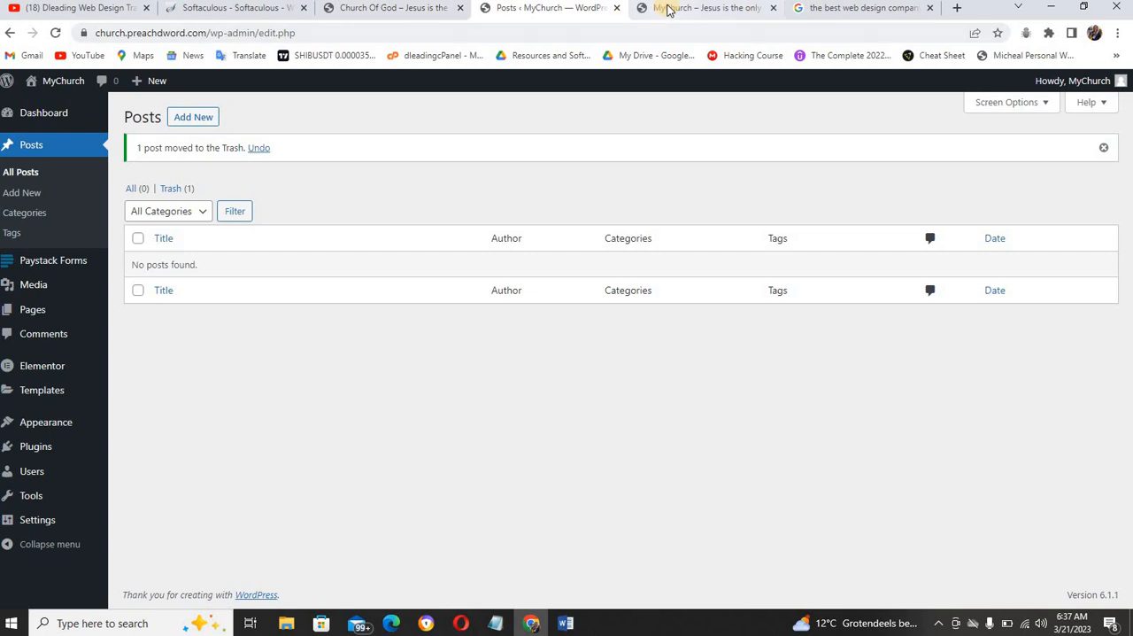
click(416, 9)
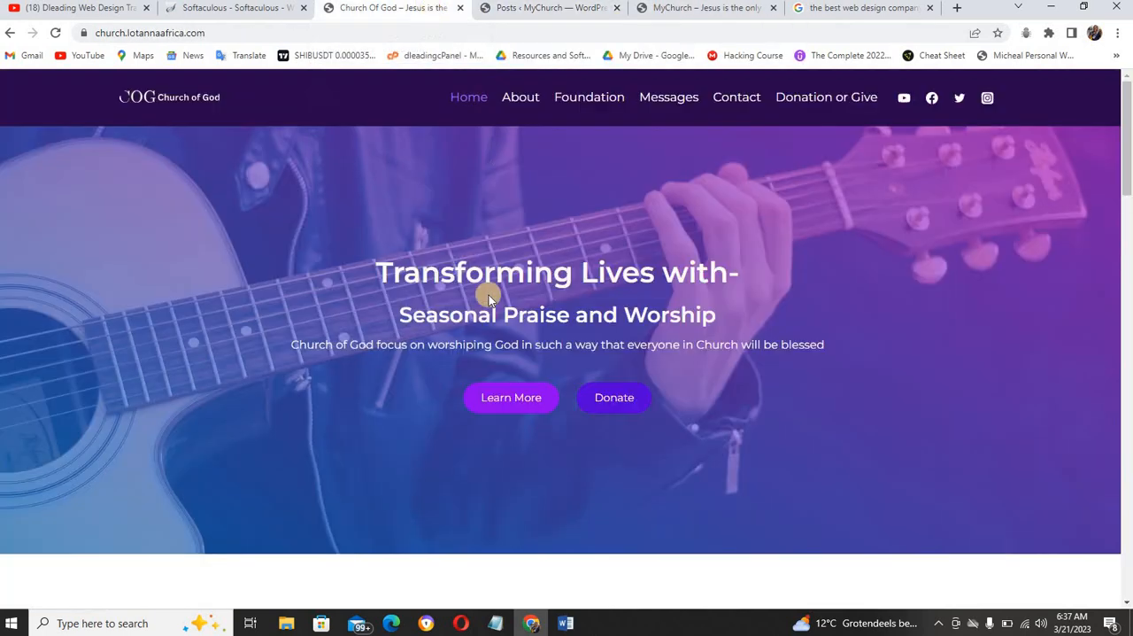
Return to the dashboard and open Elementor's template library, dismissing the new template form to show the full template list.
click(569, 10)
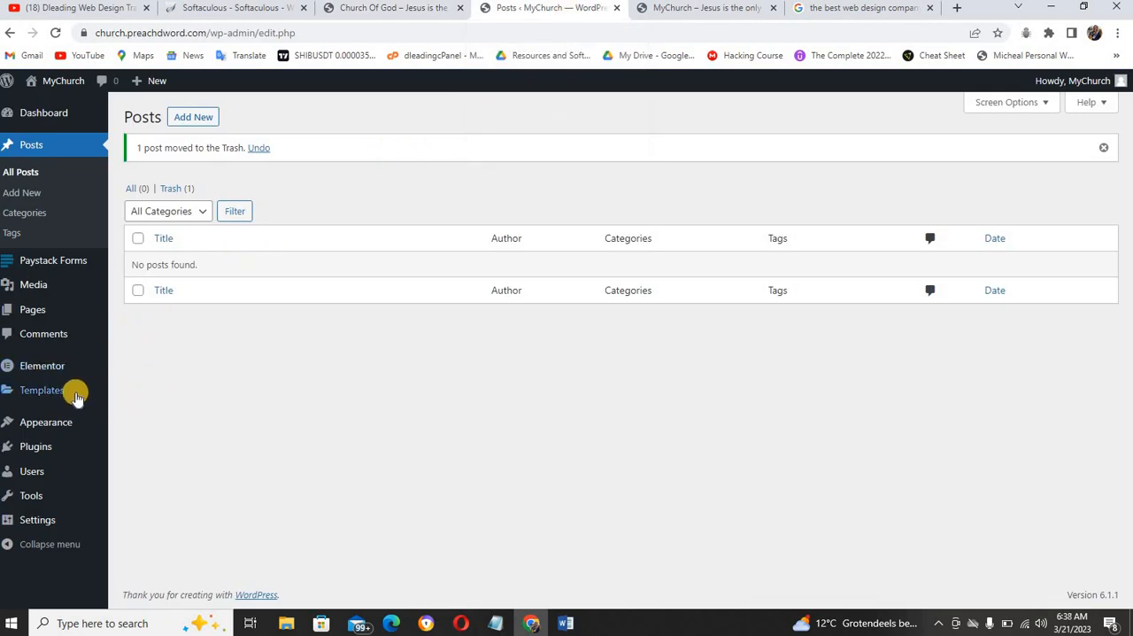
mouse_move(76, 392)
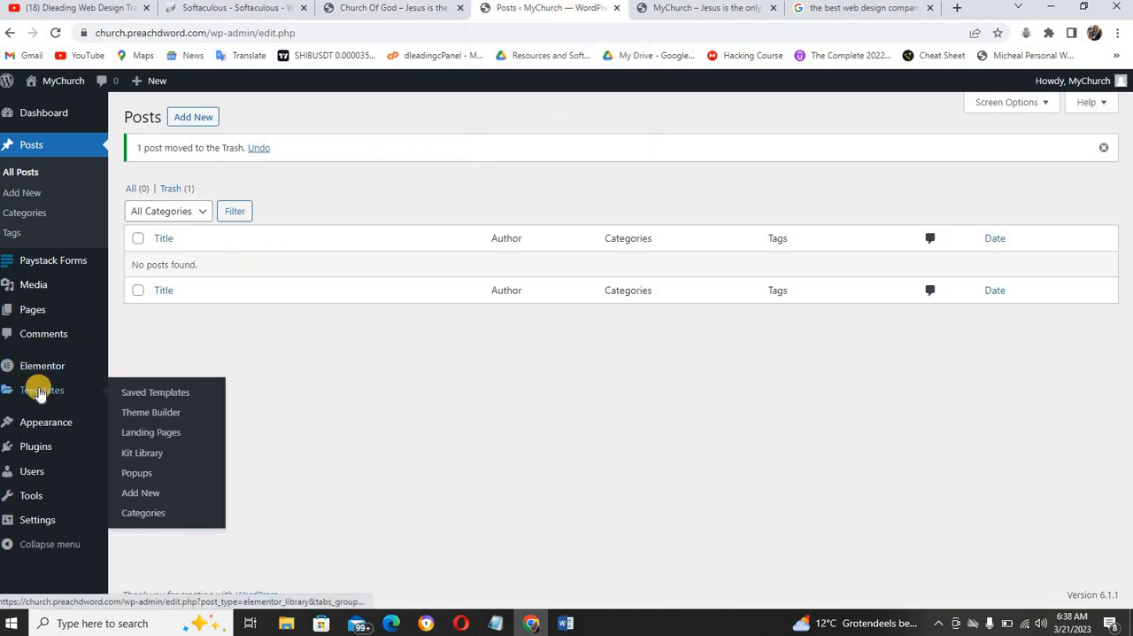
click(153, 394)
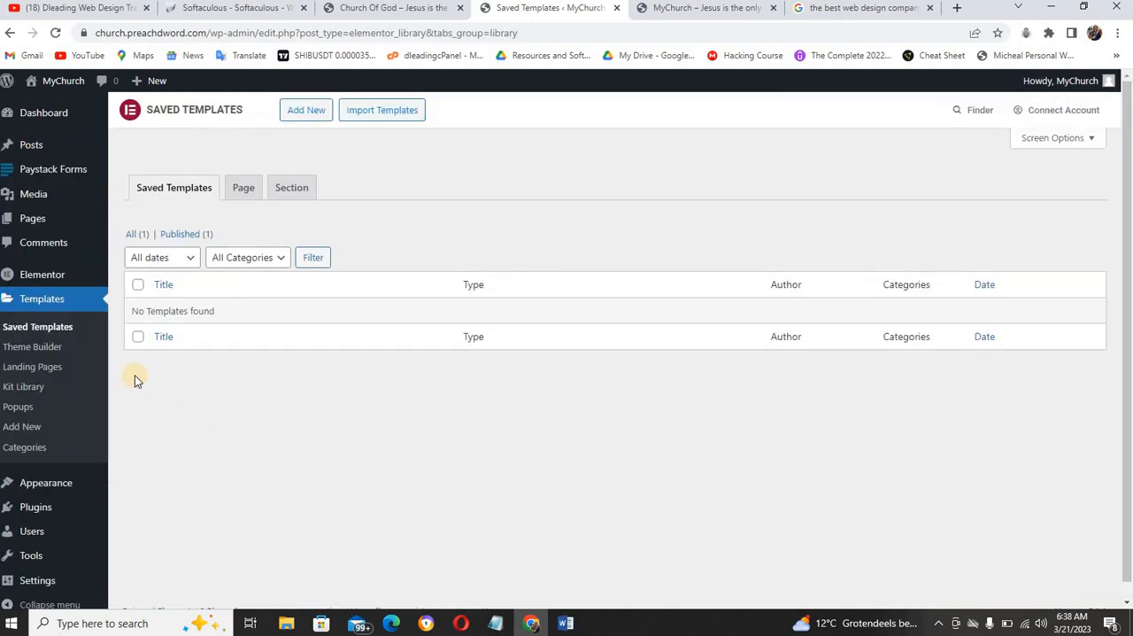
click(38, 428)
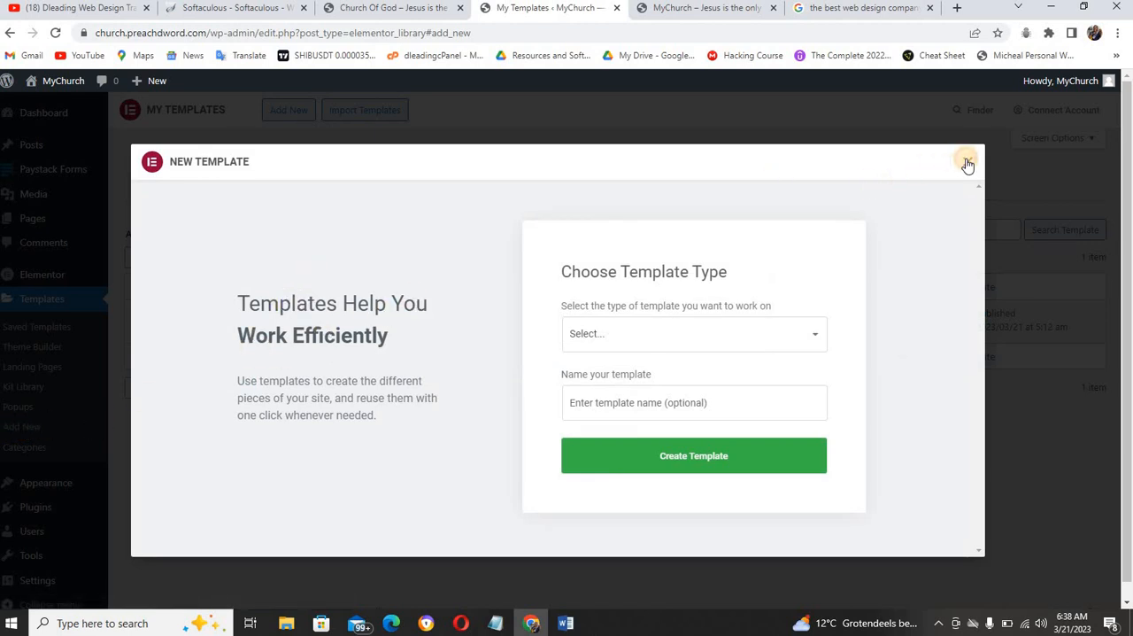
click(967, 163)
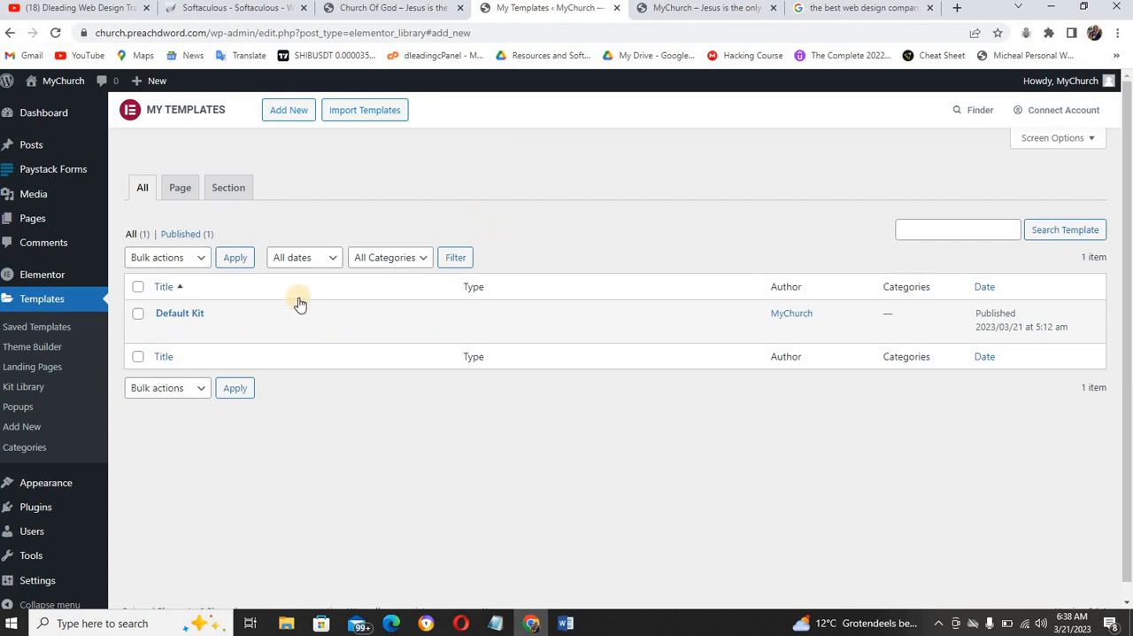
Start a template import and browse to Desktop > Everything About Church Website > Church Website Folder for the file.
click(373, 114)
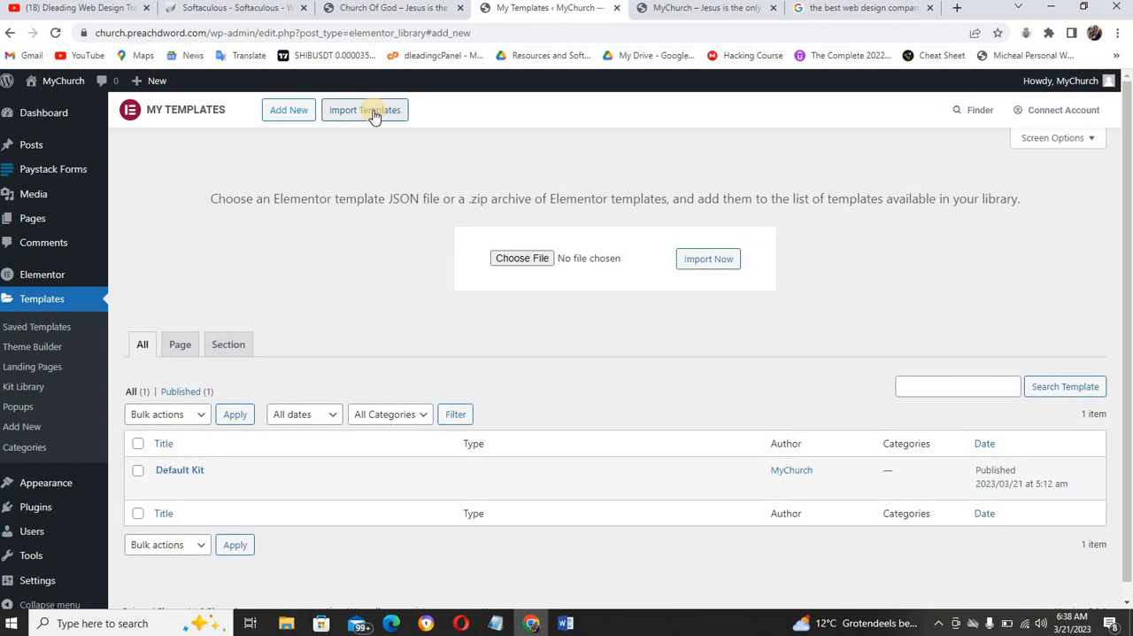
click(518, 259)
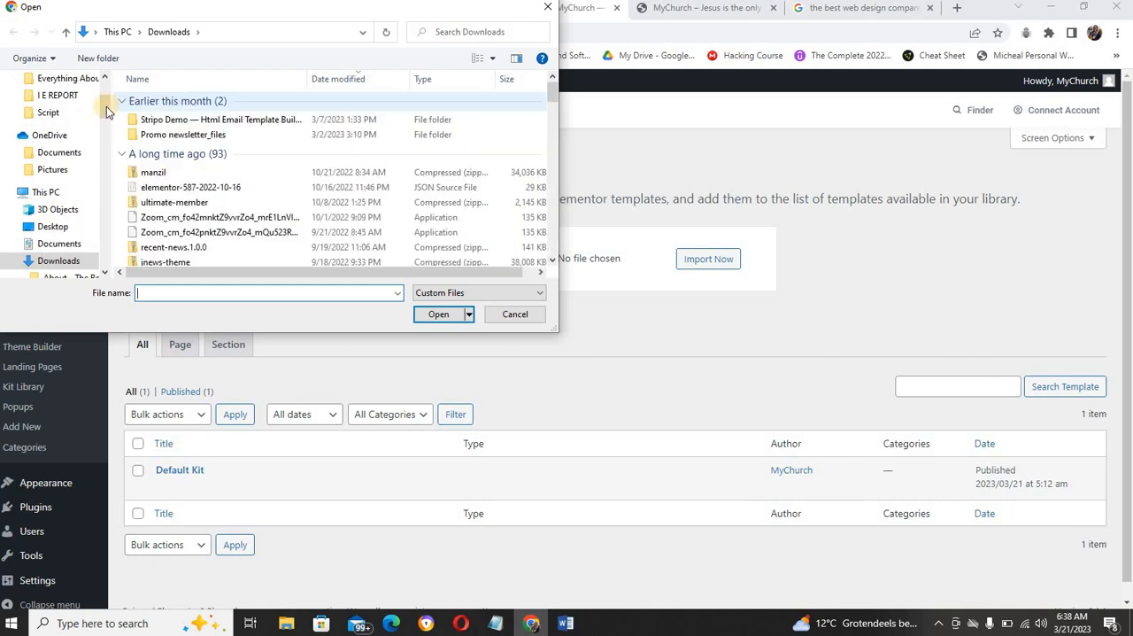
drag(105, 105, 104, 87)
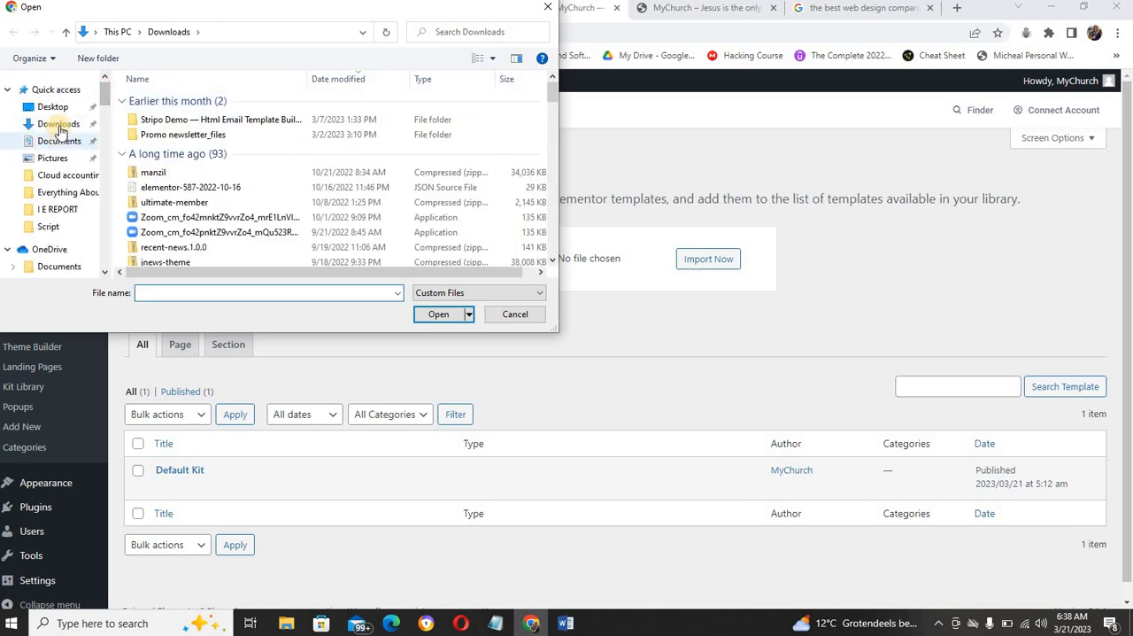
scroll(58, 130, down, 2)
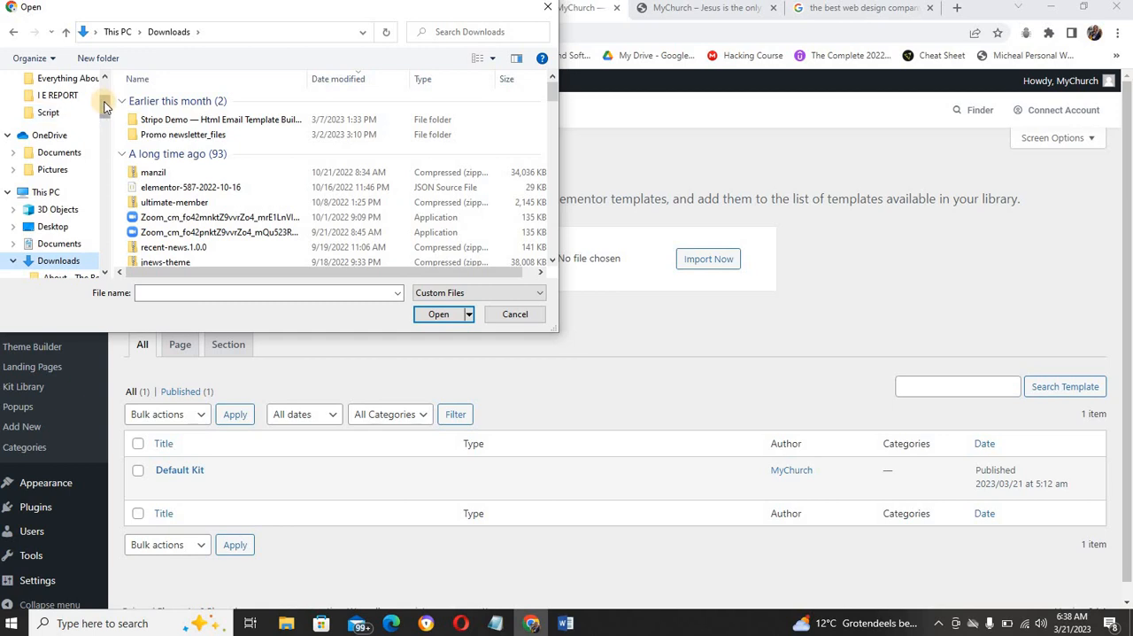
drag(104, 103, 106, 57)
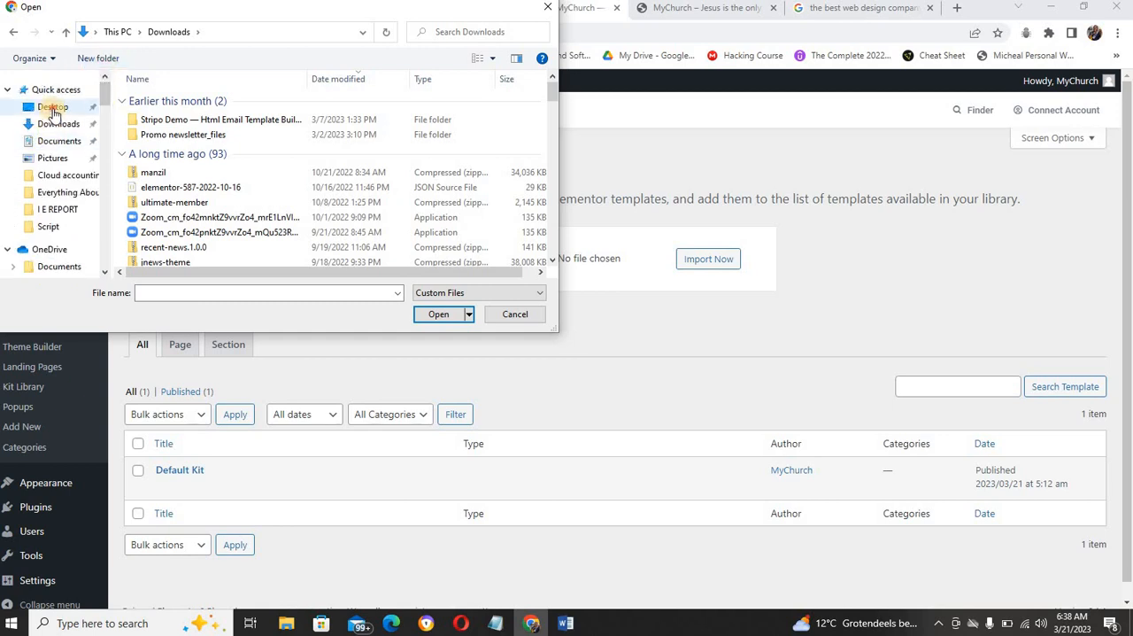
click(53, 109)
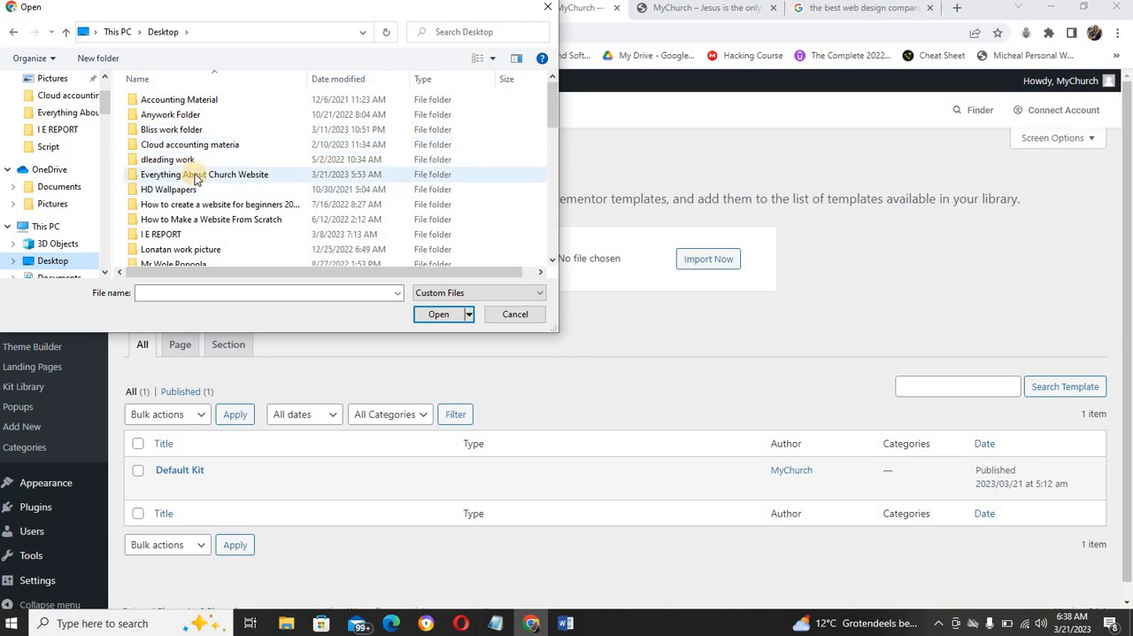
double_click(197, 176)
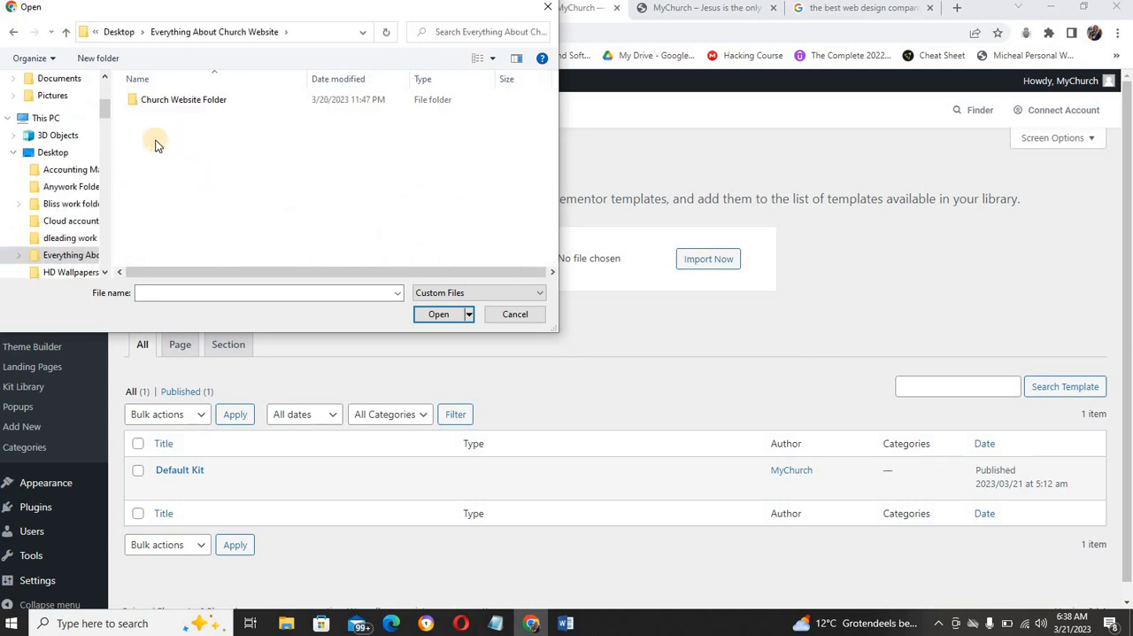
double_click(174, 100)
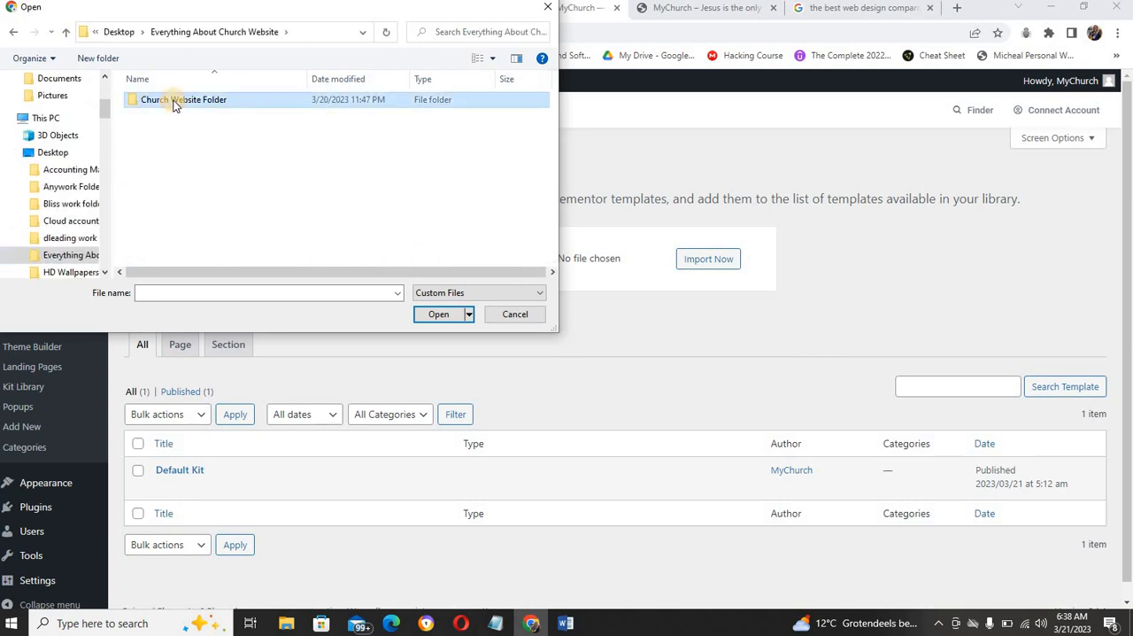
click(174, 100)
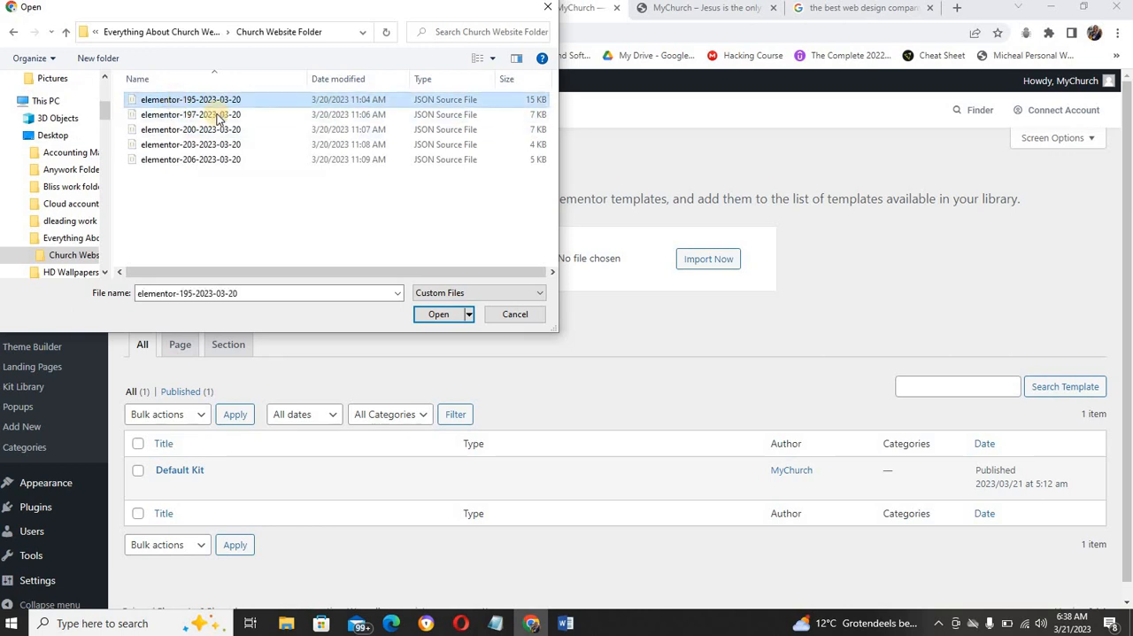
click(438, 314)
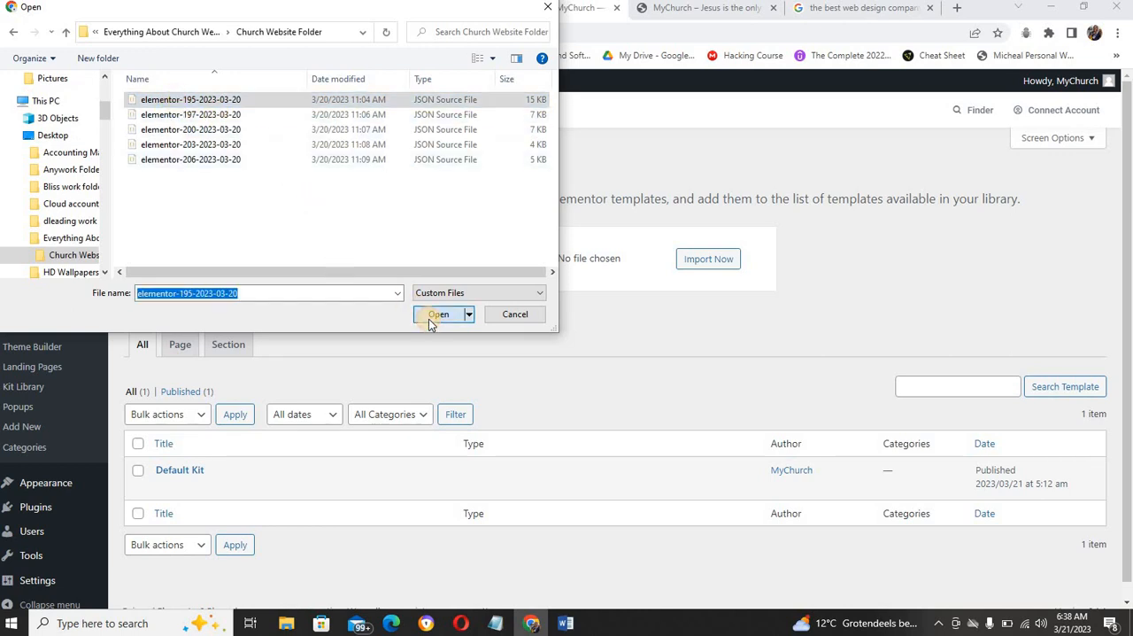
click(704, 259)
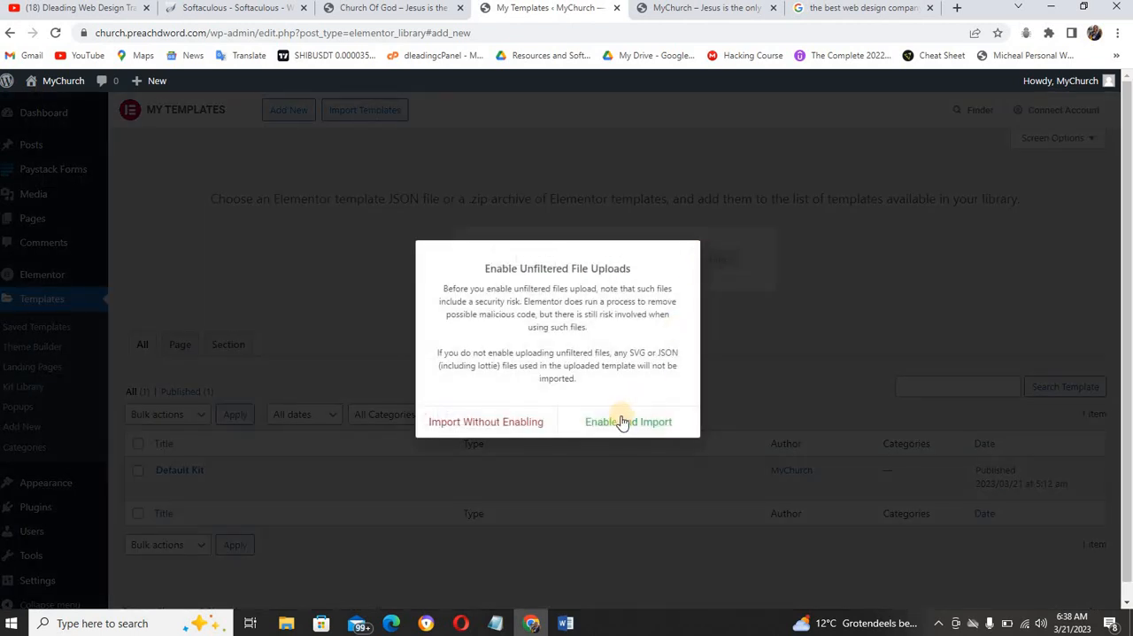
click(622, 426)
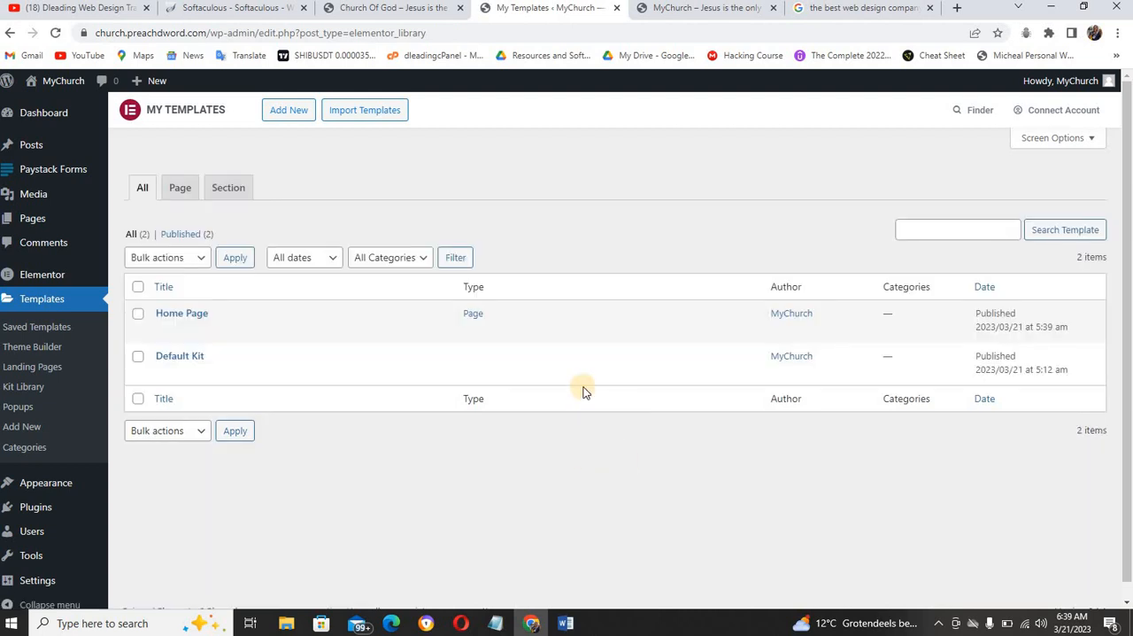
click(379, 111)
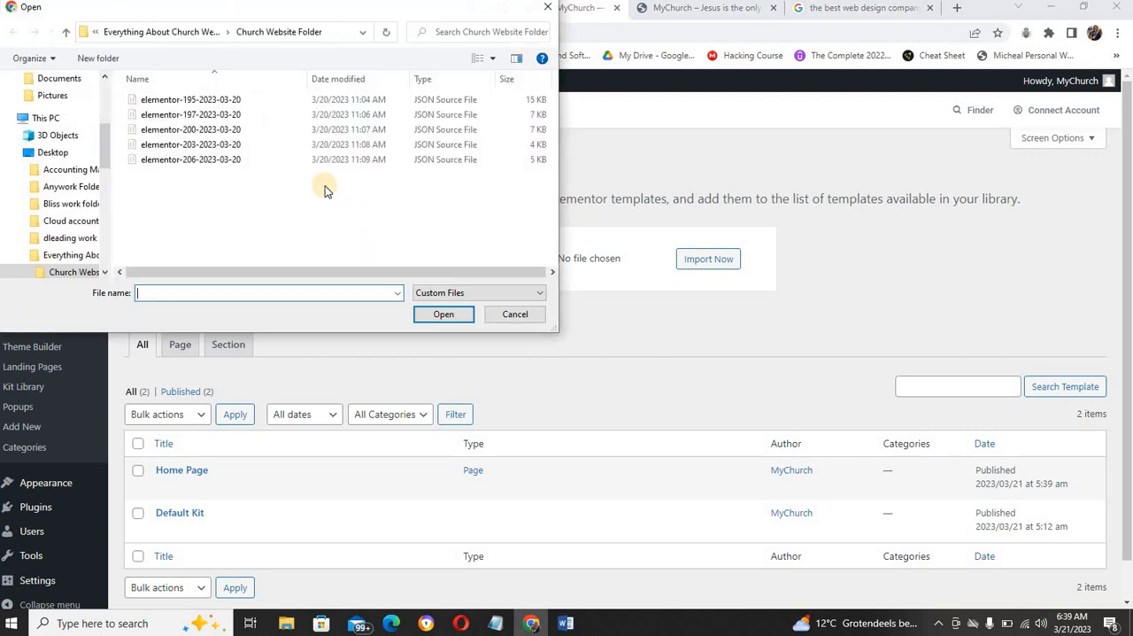
click(198, 115)
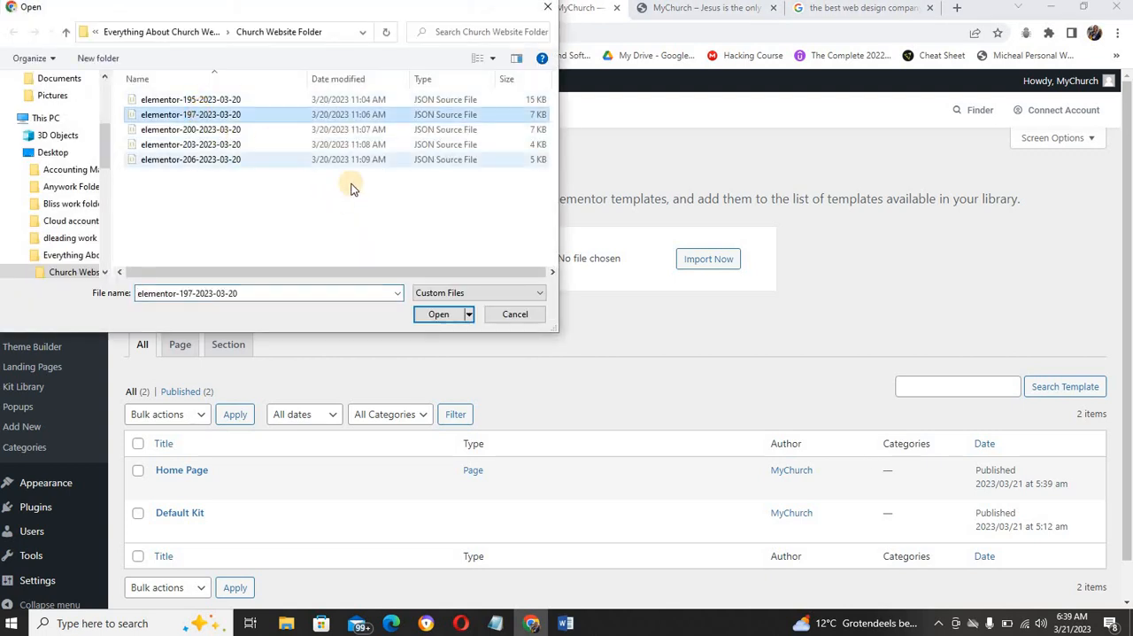
click(439, 315)
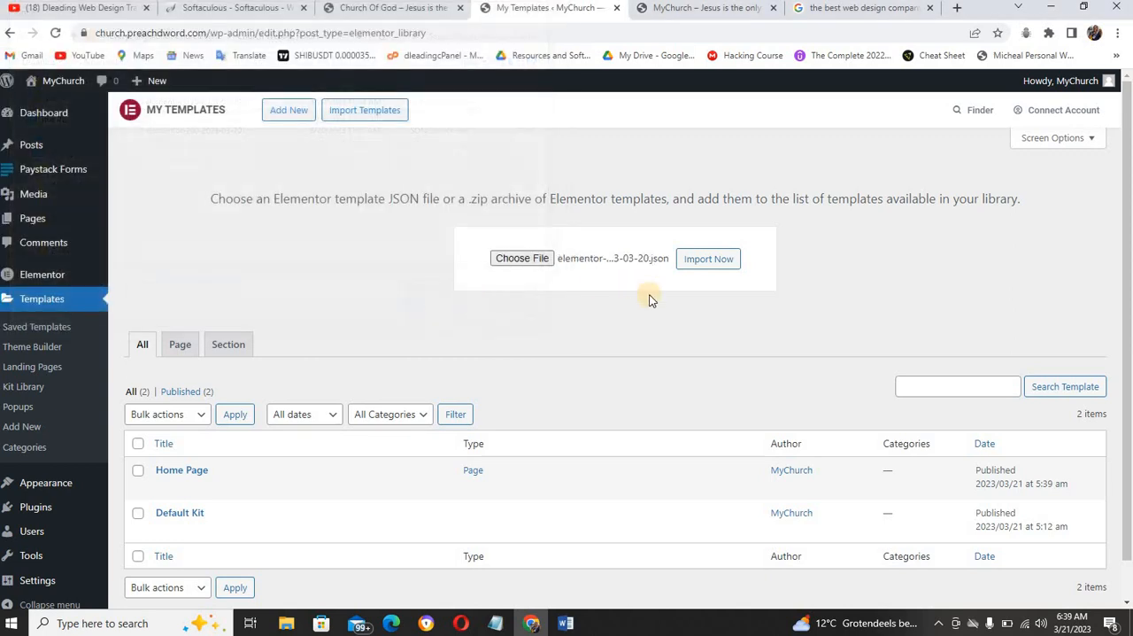
click(717, 259)
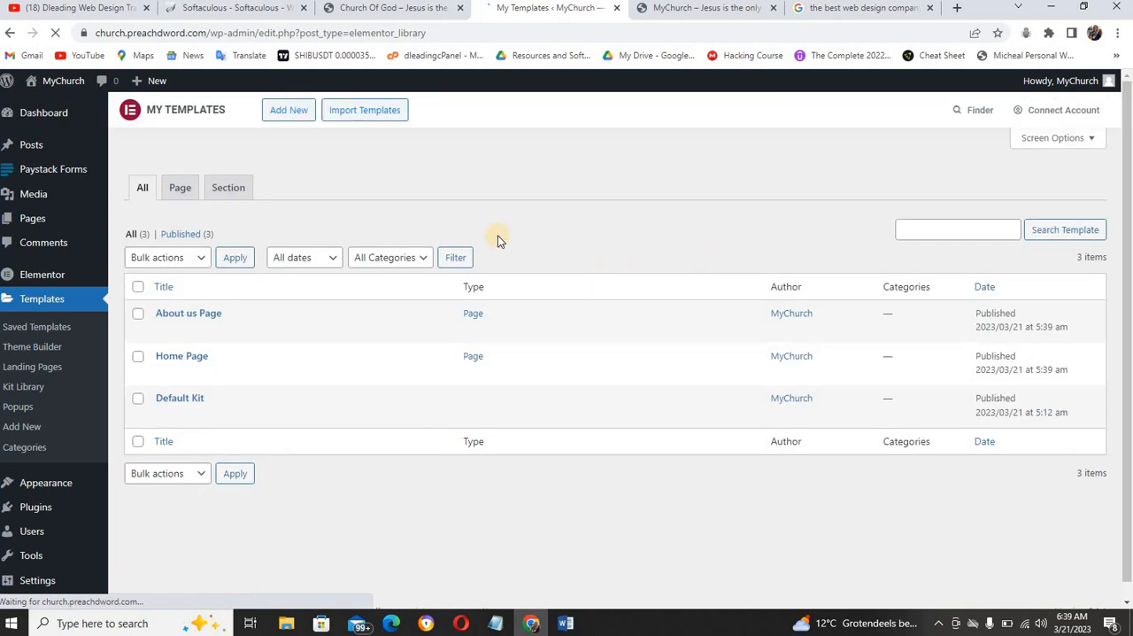
click(358, 111)
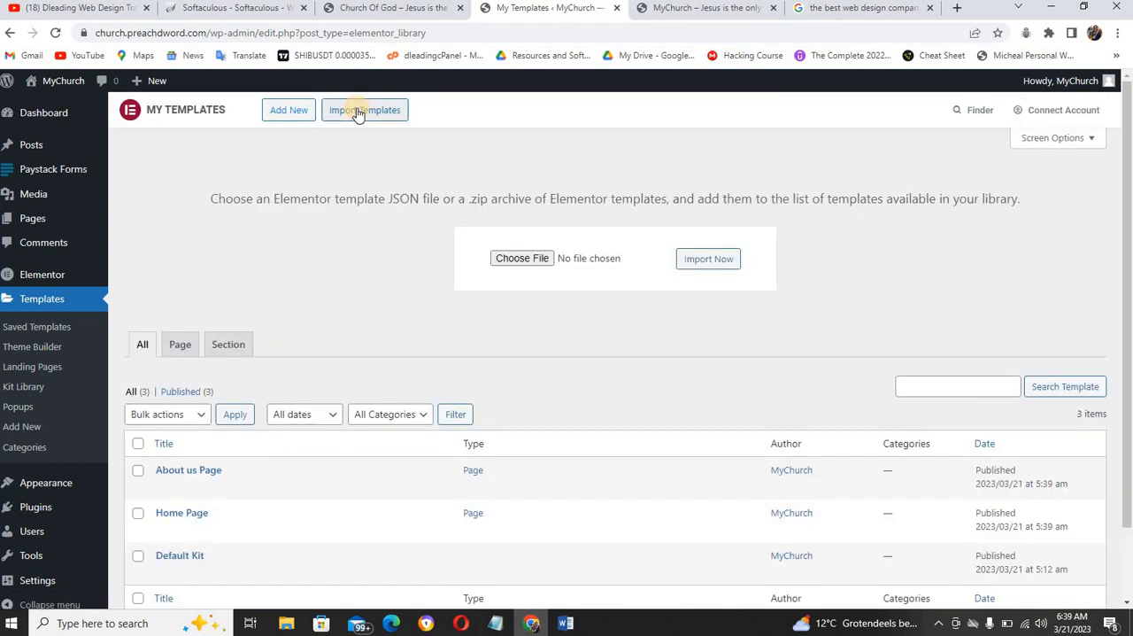
click(507, 256)
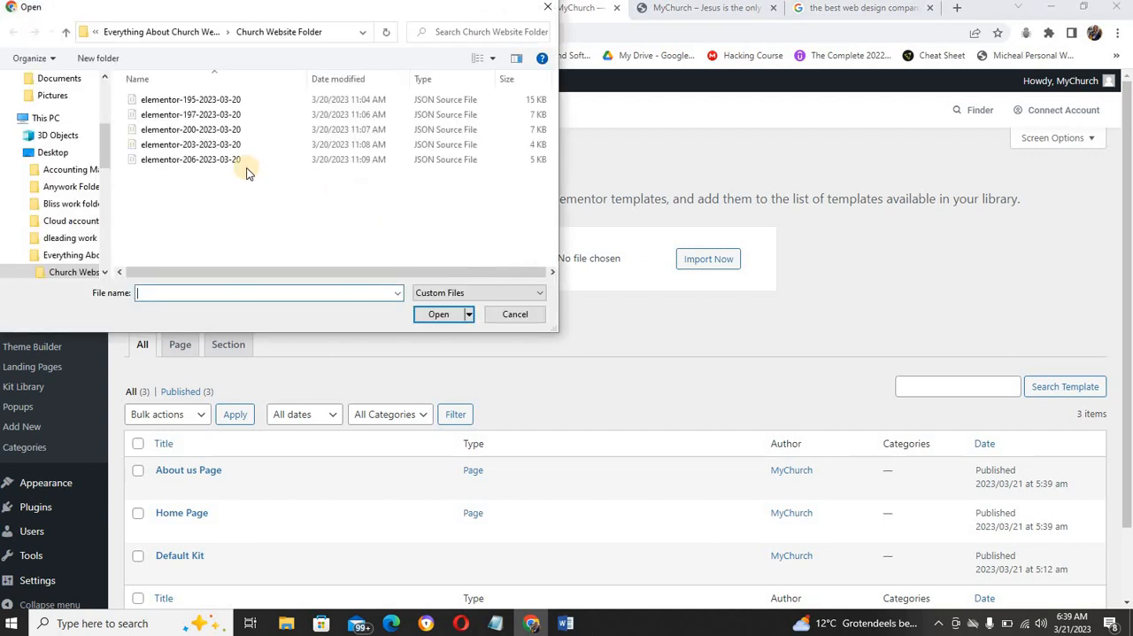
click(204, 130)
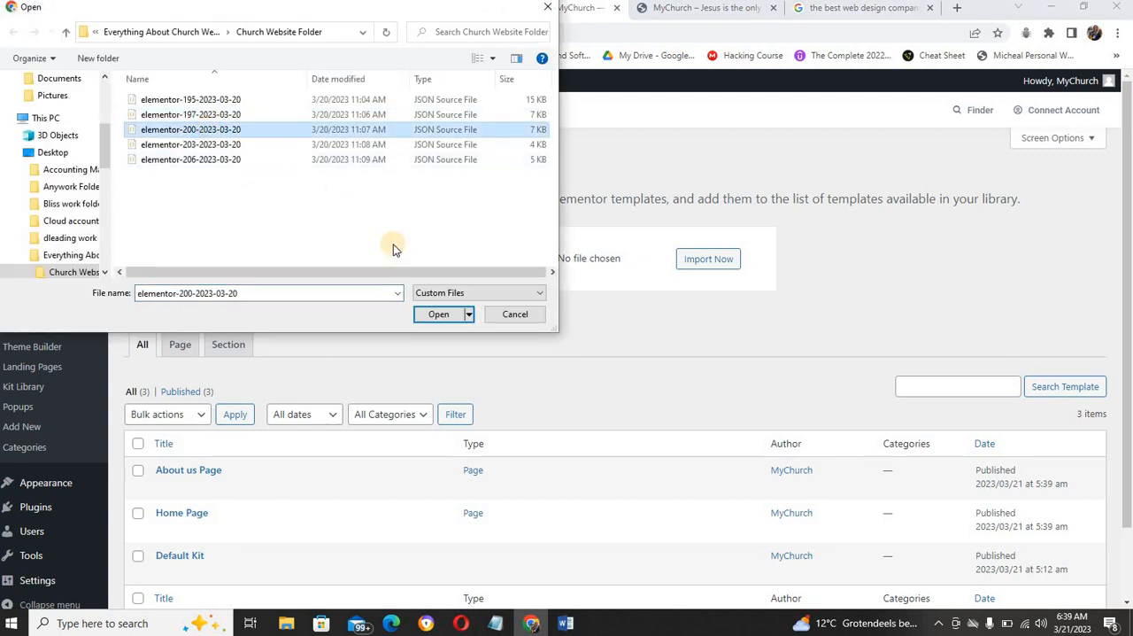
click(444, 315)
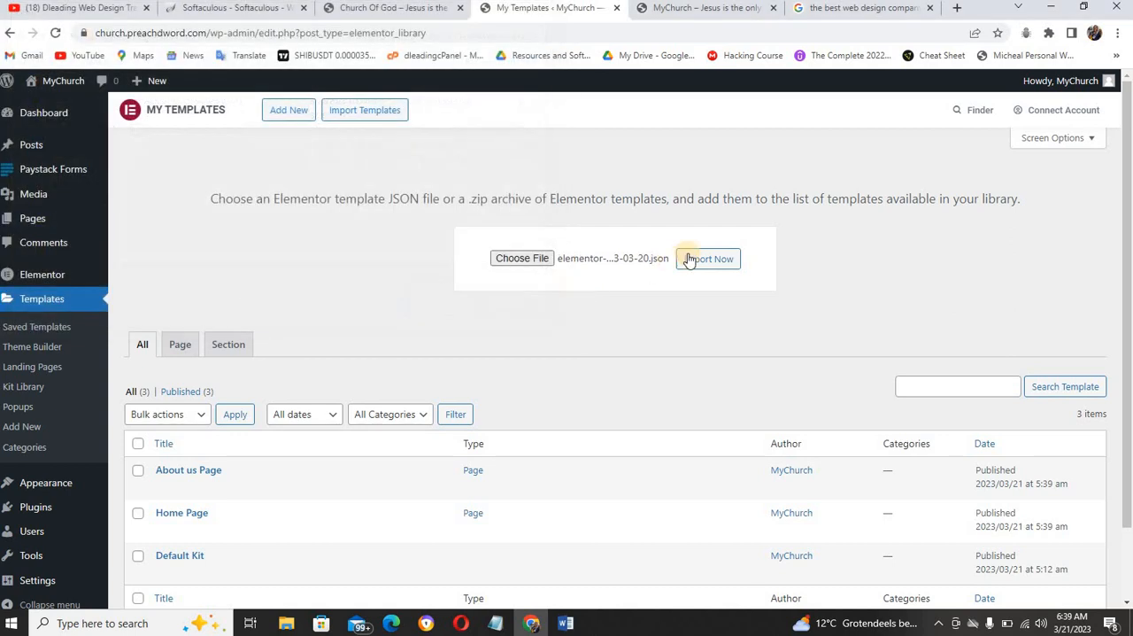
click(708, 259)
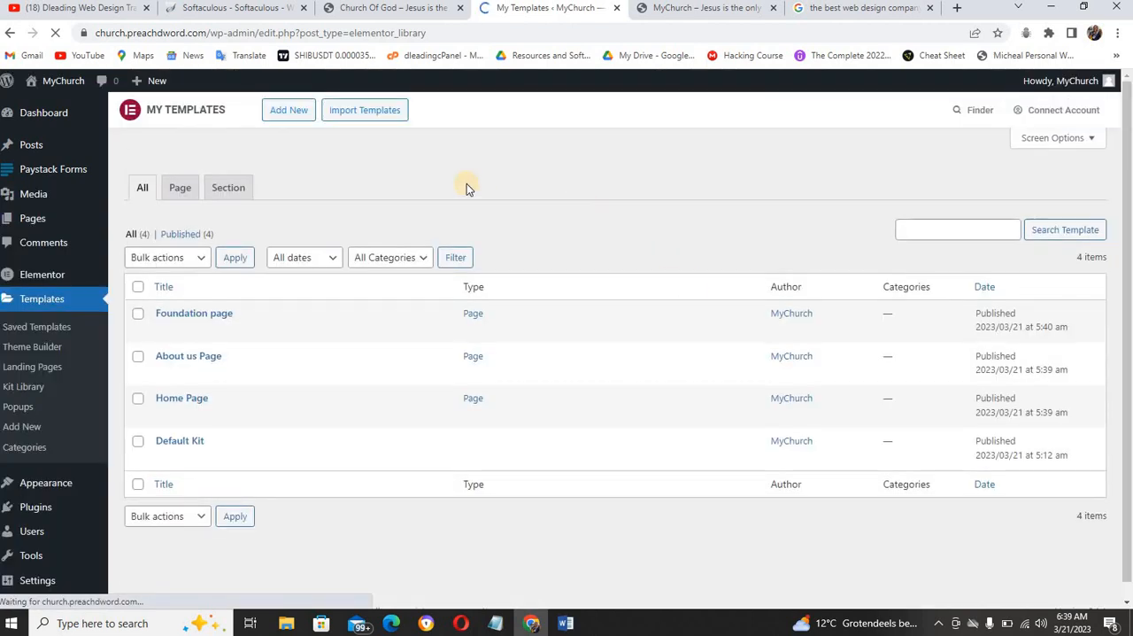
click(360, 112)
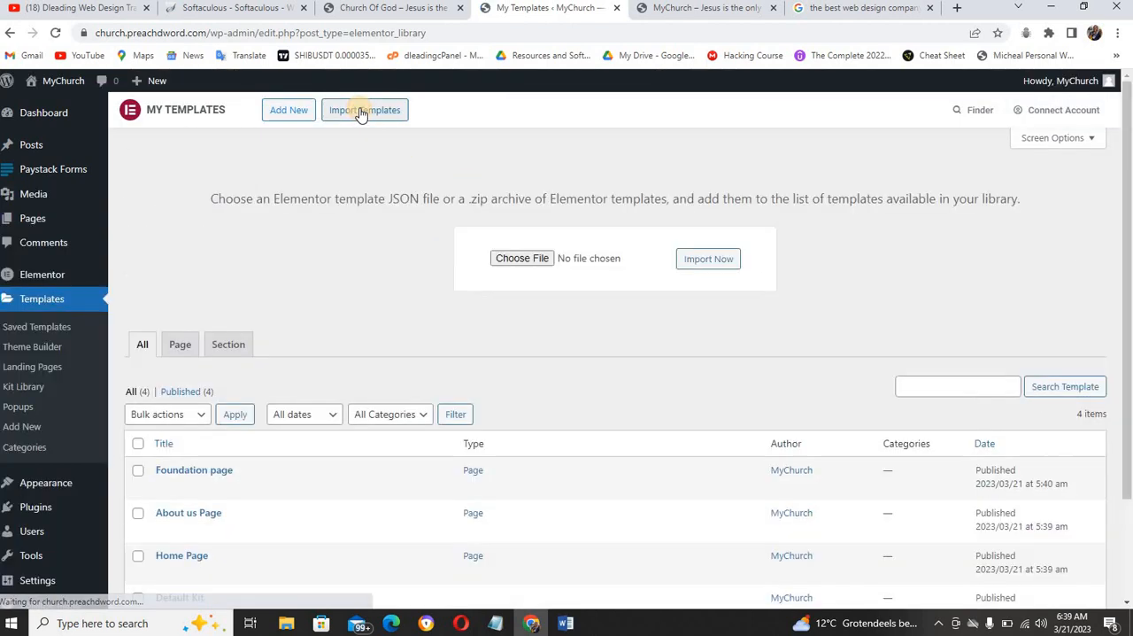
click(518, 257)
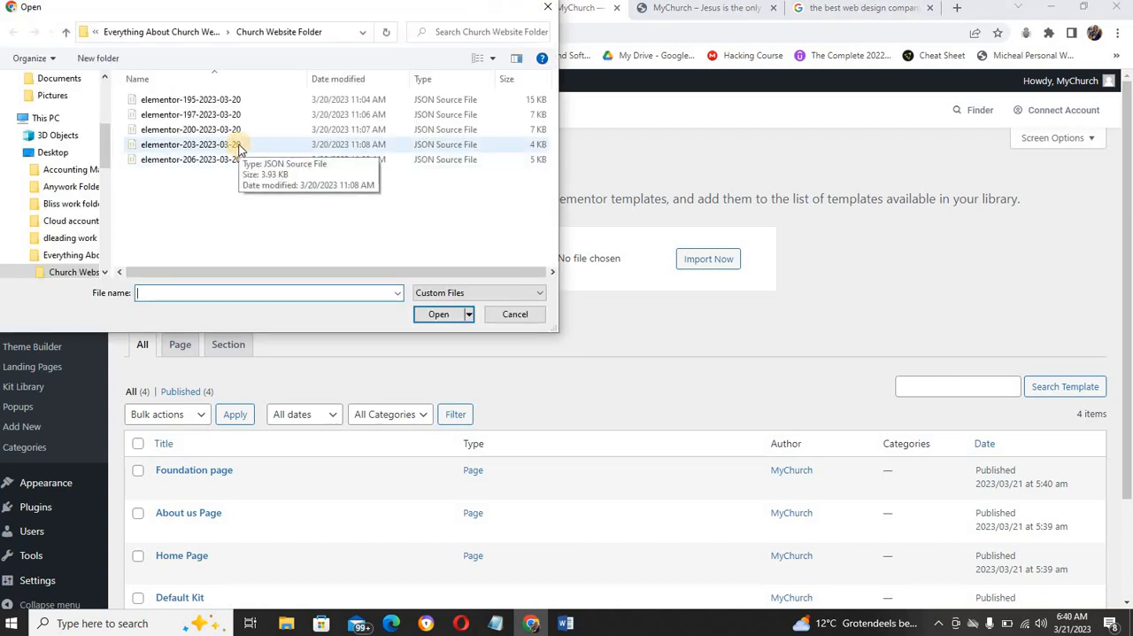
click(237, 146)
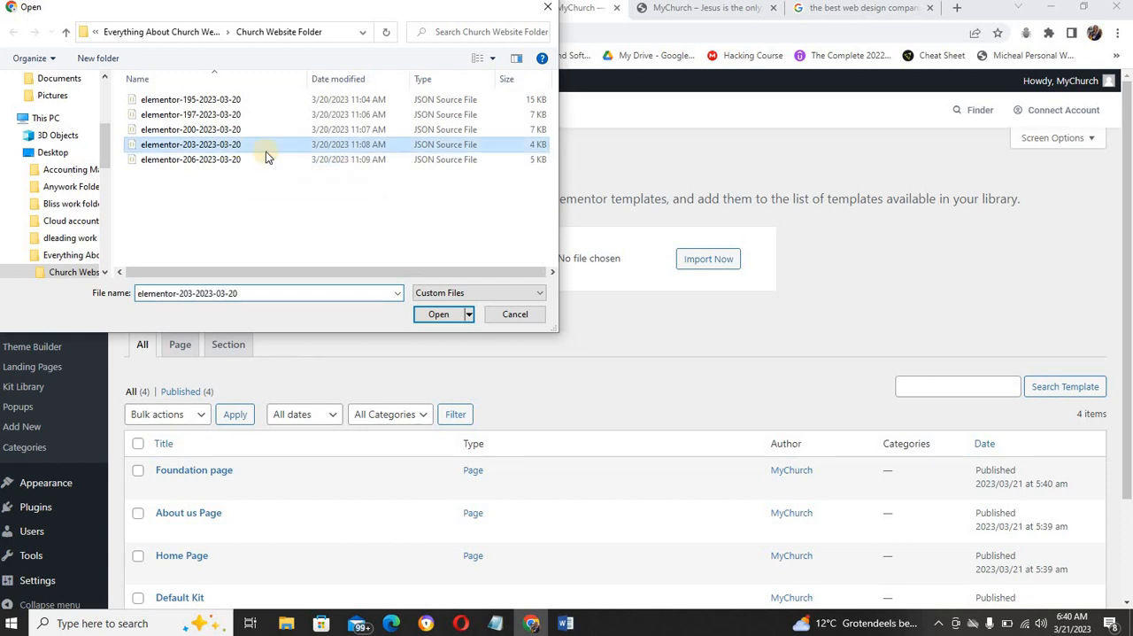
click(433, 317)
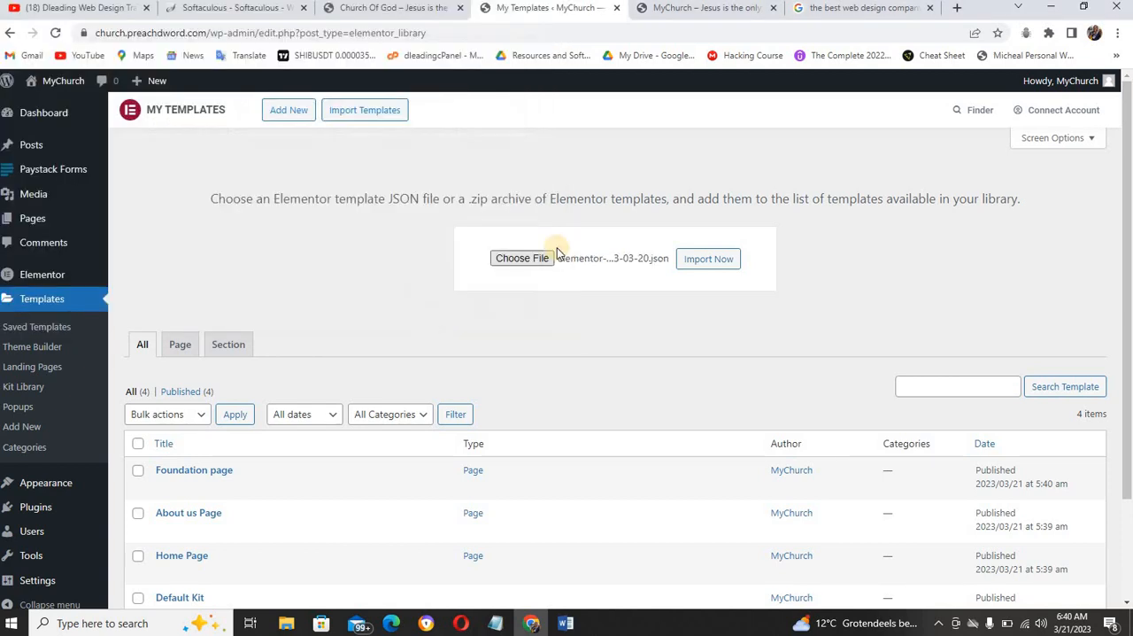
click(692, 259)
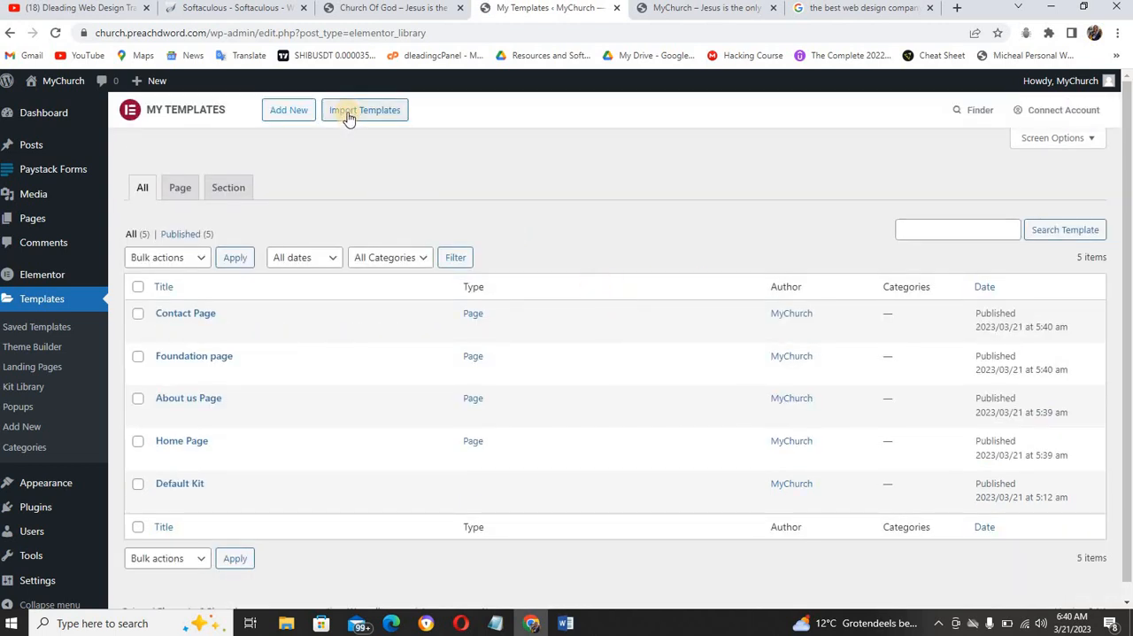
click(349, 115)
click(514, 259)
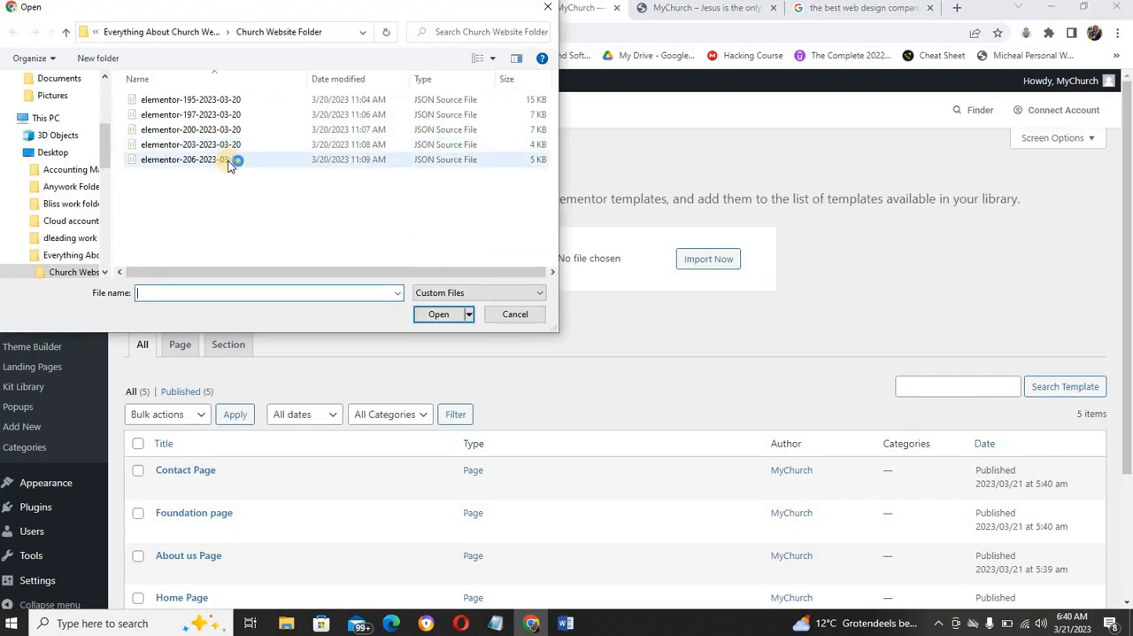
click(232, 164)
click(432, 317)
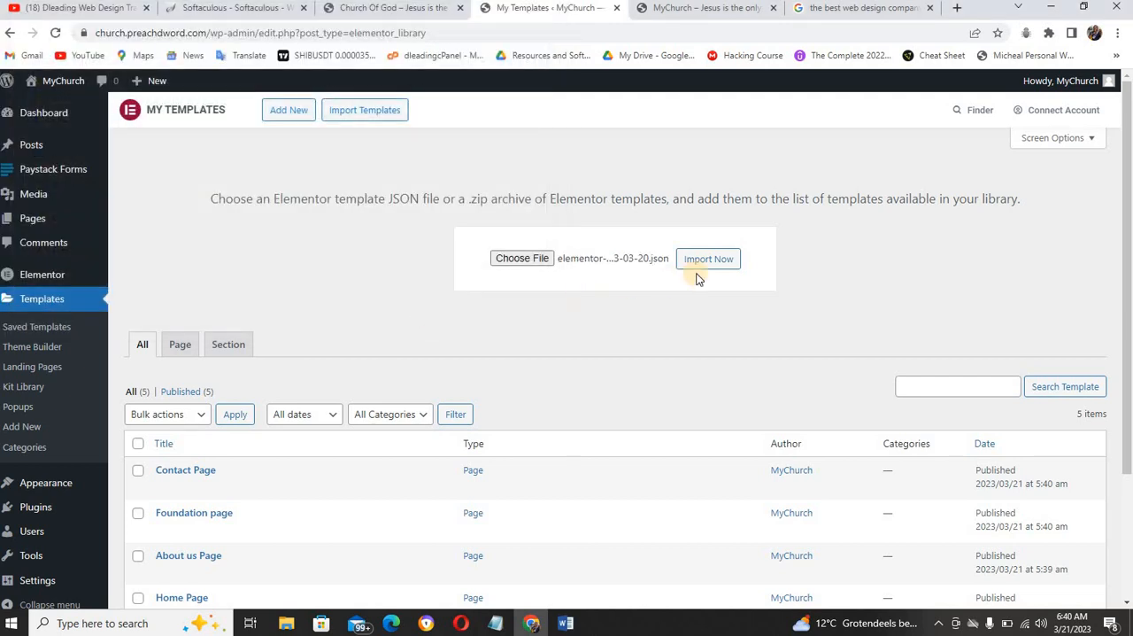
click(699, 267)
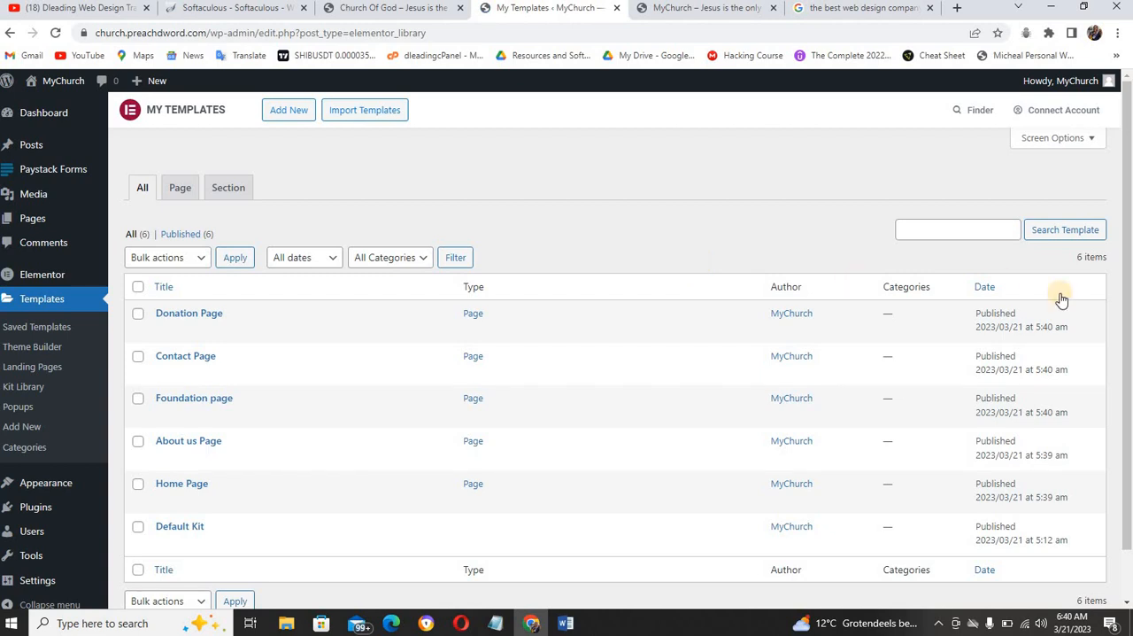
drag(1125, 268, 1126, 341)
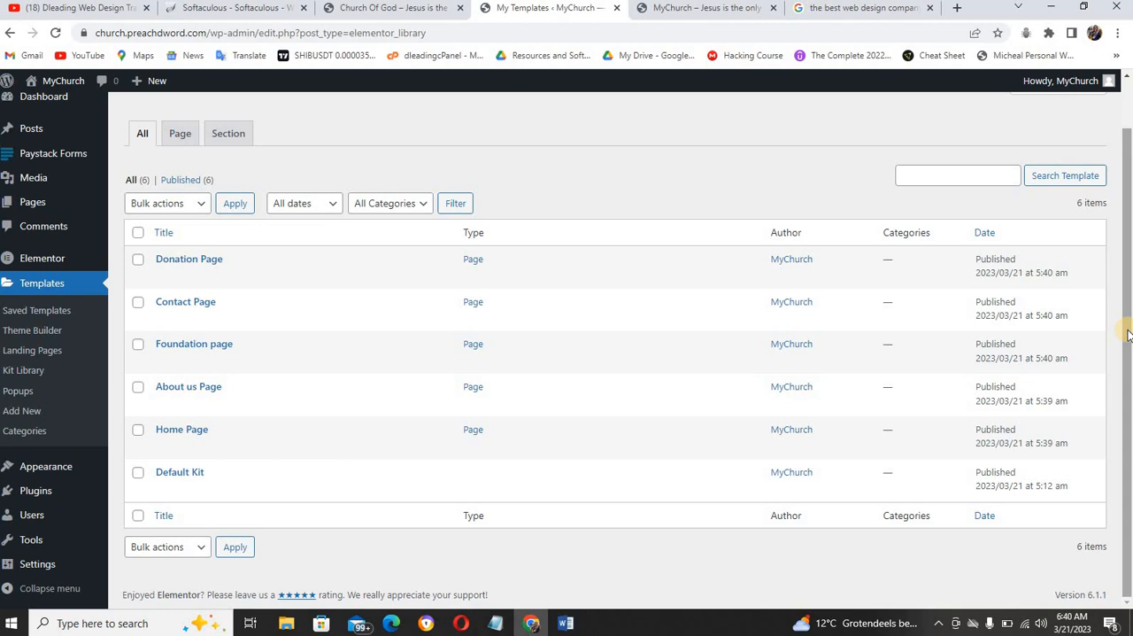
In the Reading settings, display a static page with Home as the homepage and Messages as the posts page, and save.
mouse_move(458, 451)
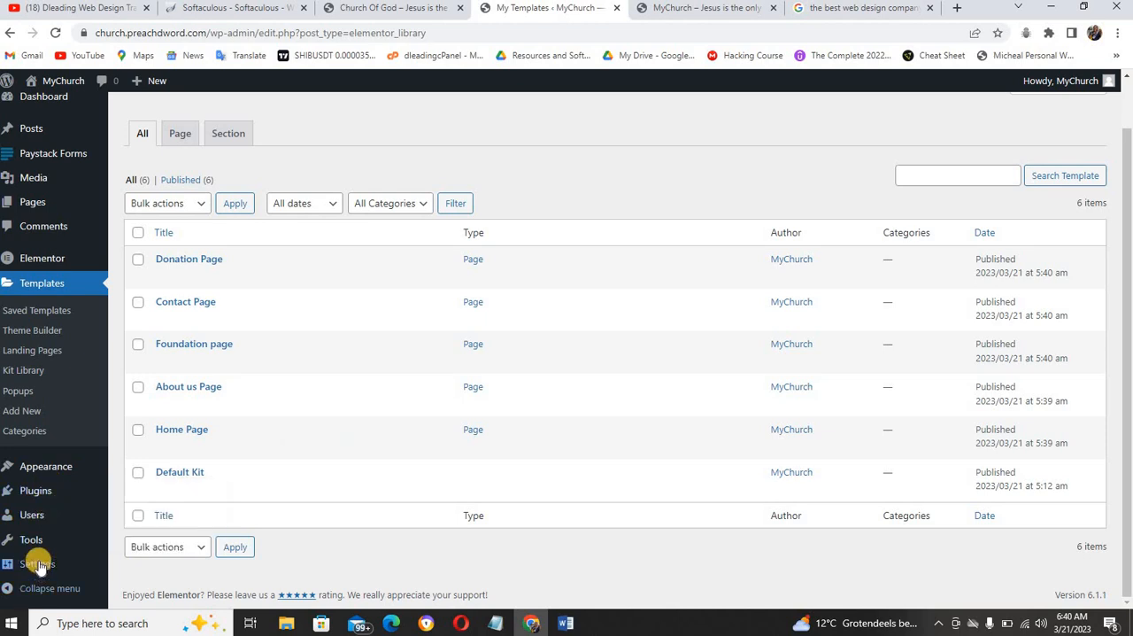
mouse_move(37, 563)
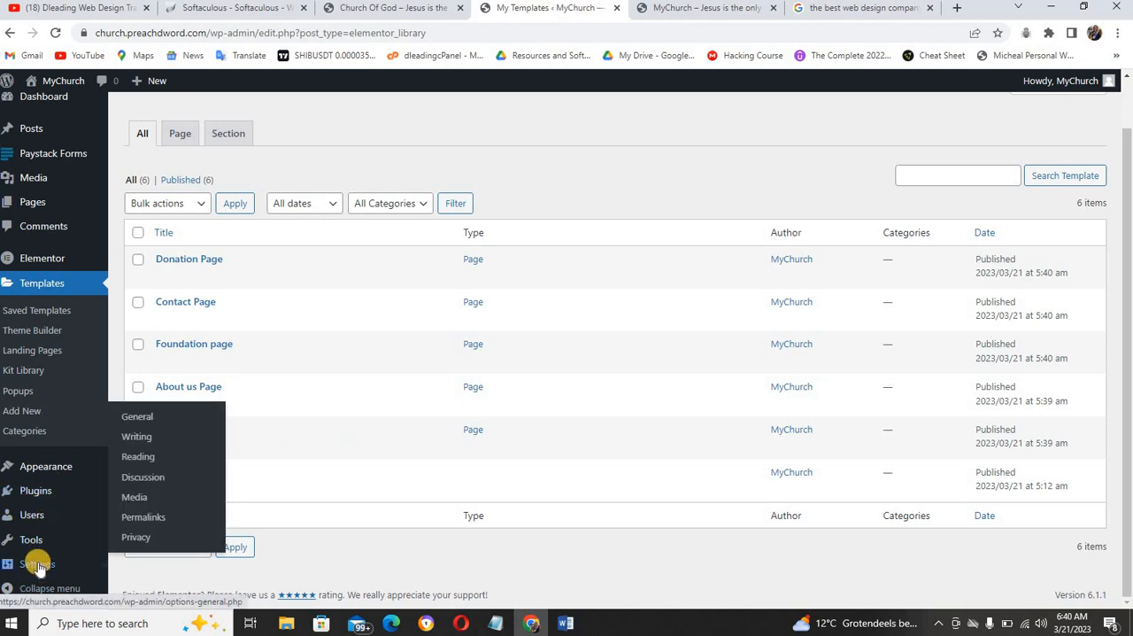
click(147, 462)
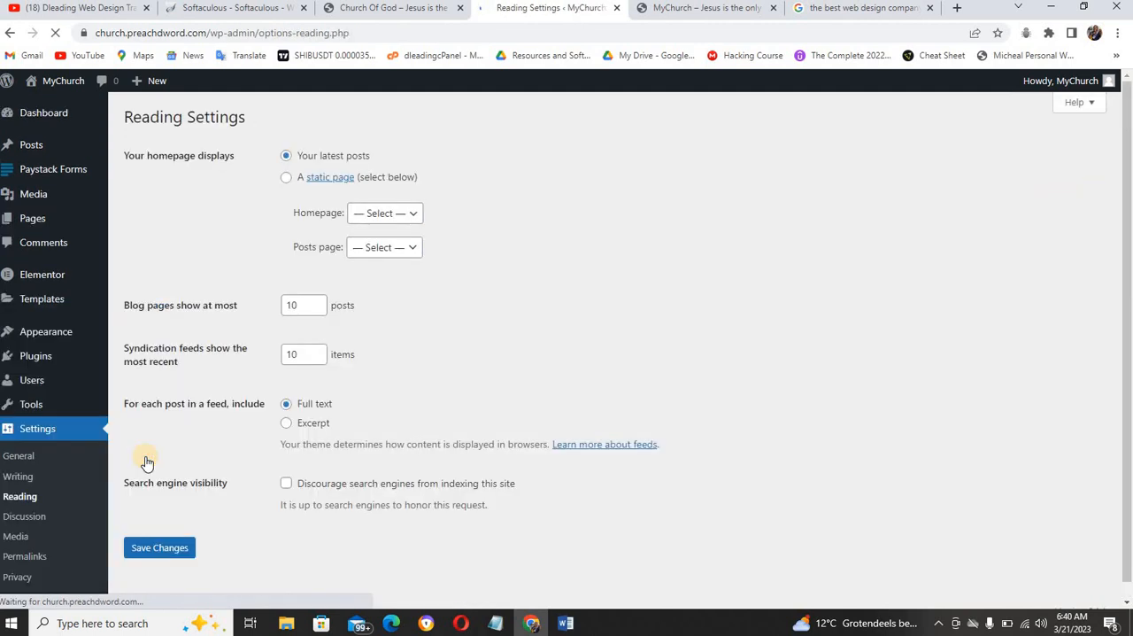
click(287, 179)
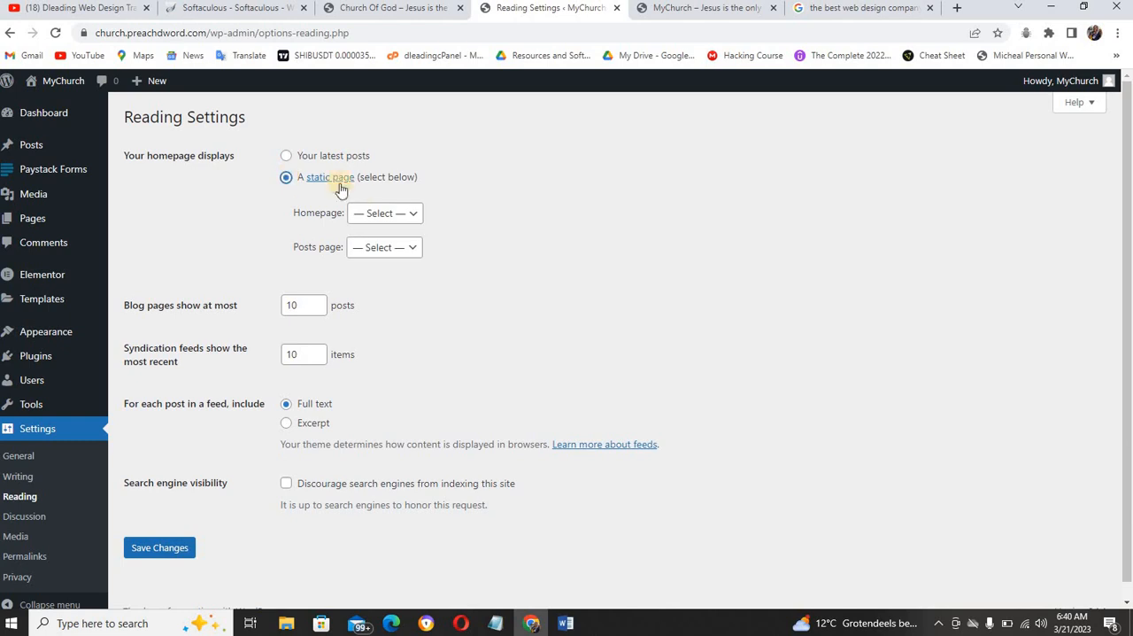
click(368, 215)
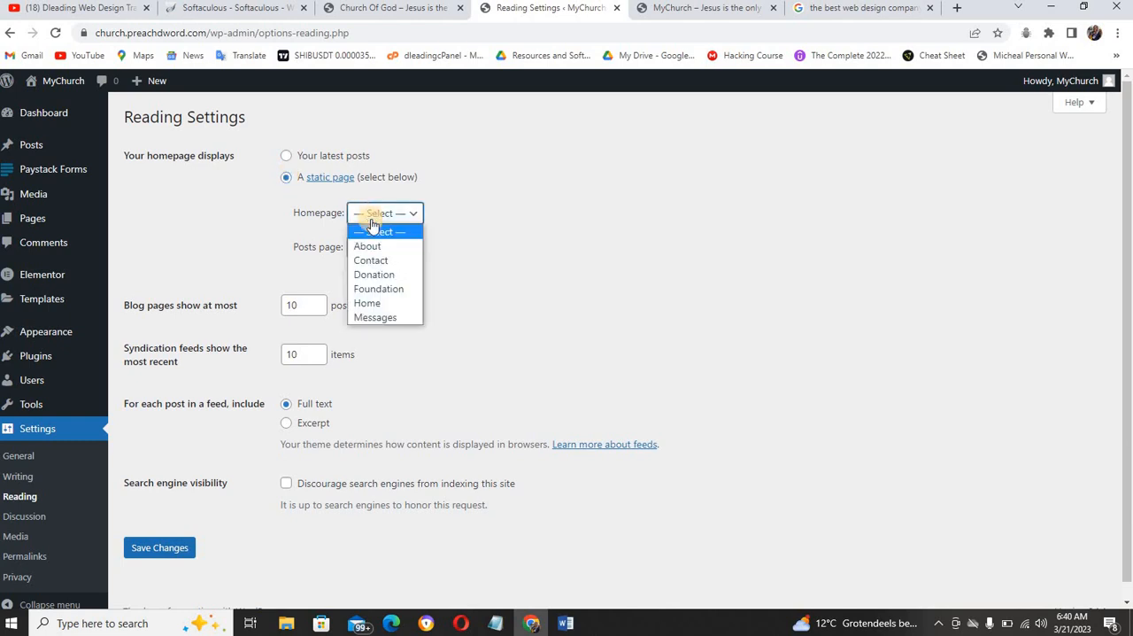
click(372, 304)
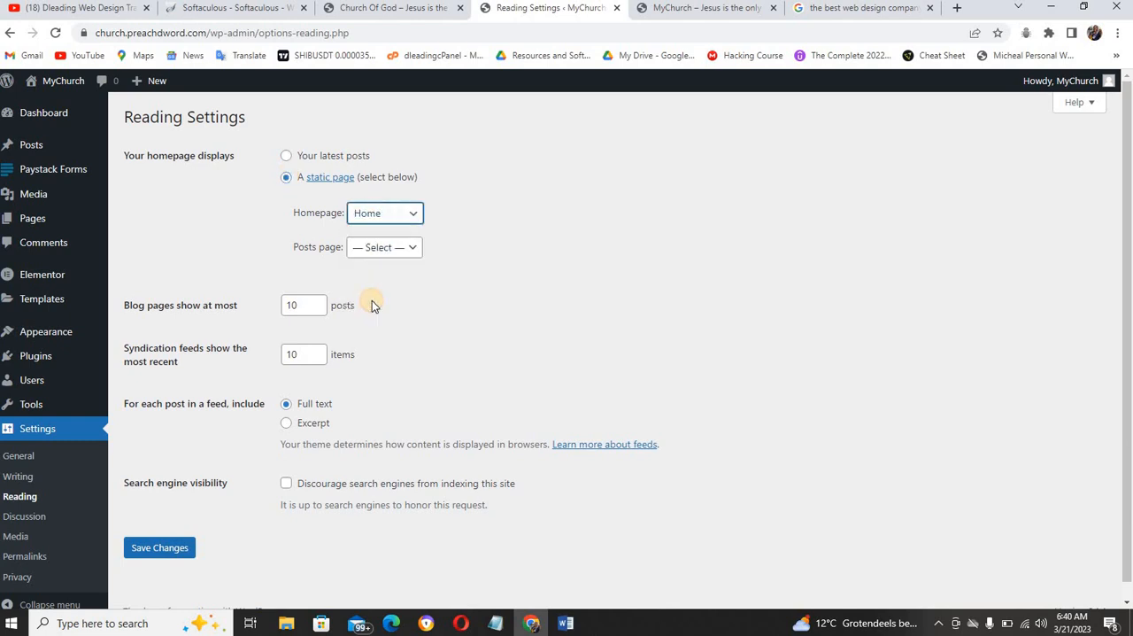
click(361, 254)
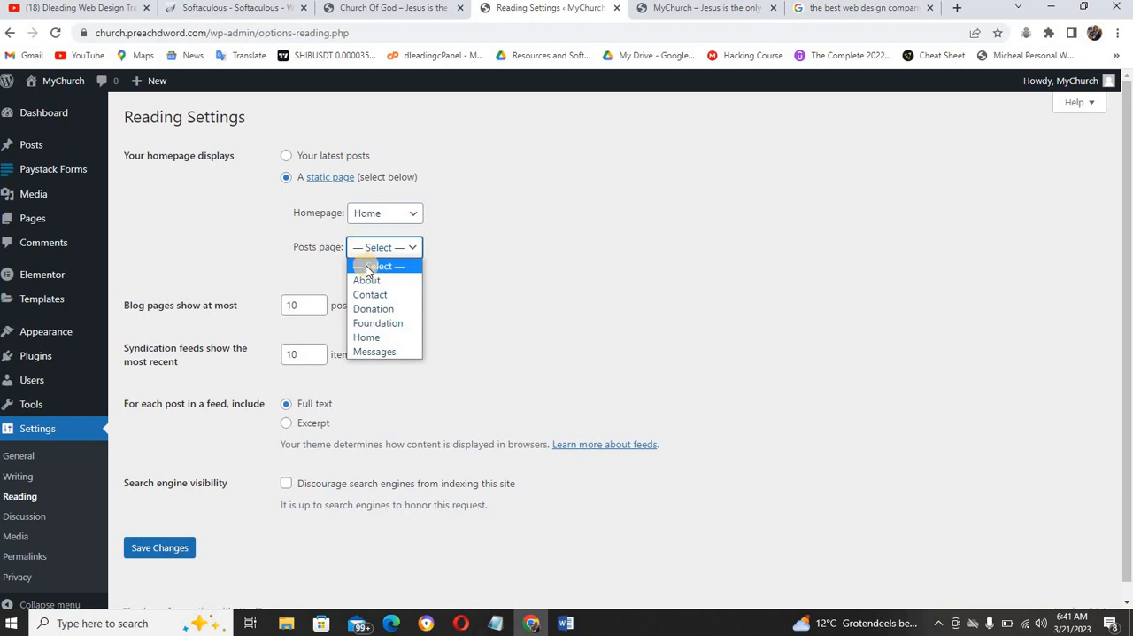
click(378, 351)
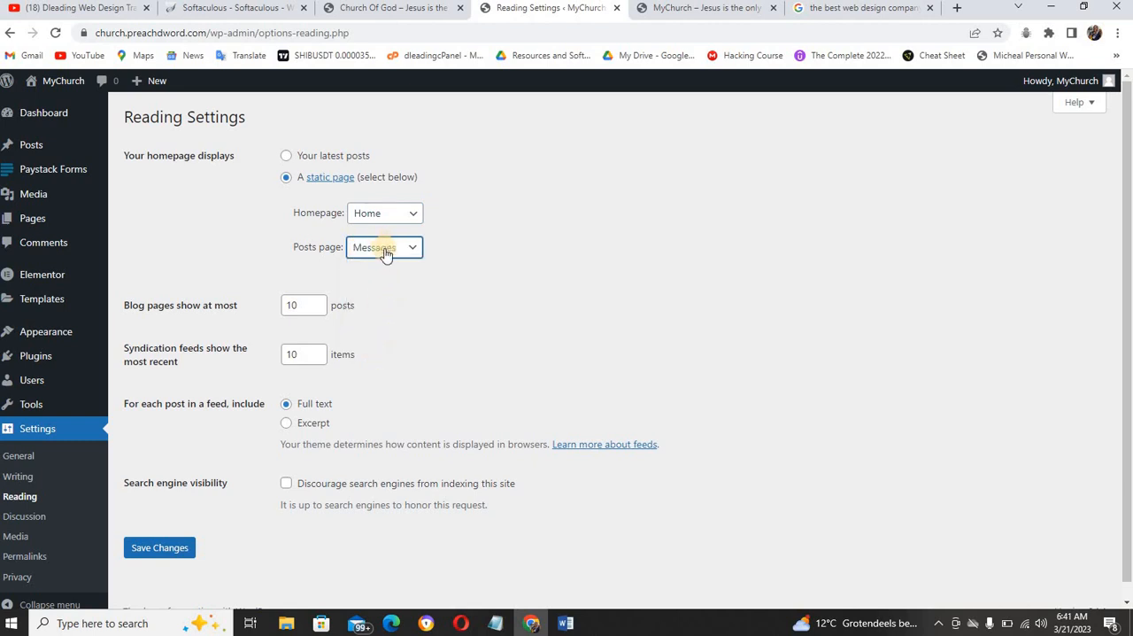
click(165, 549)
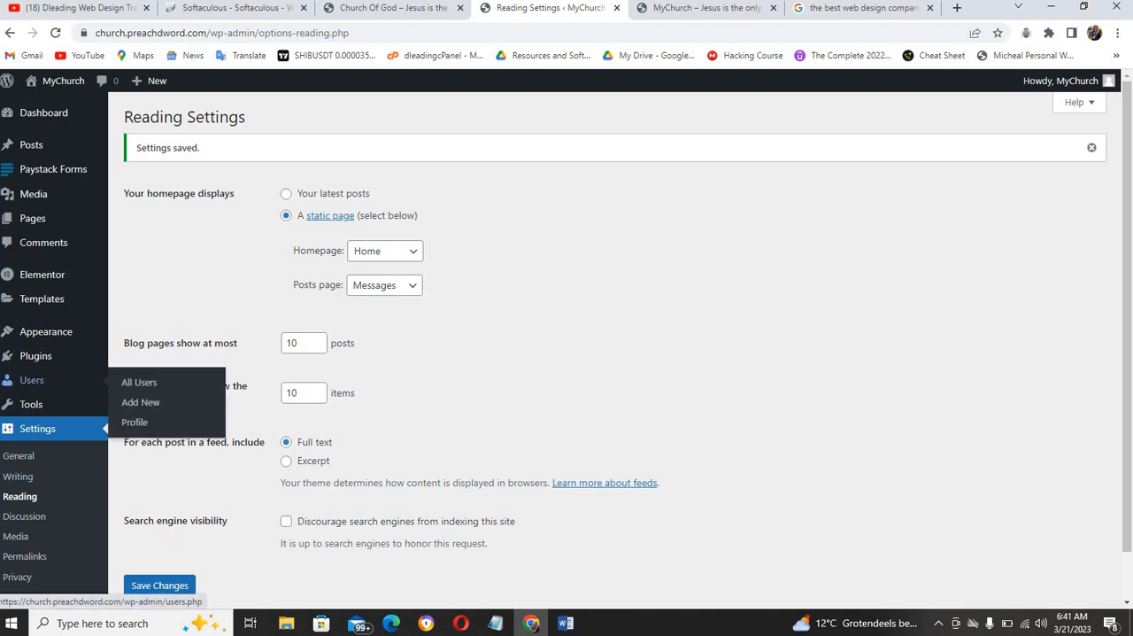
Reload the MyChurch site's front page to check the new homepage.
click(104, 9)
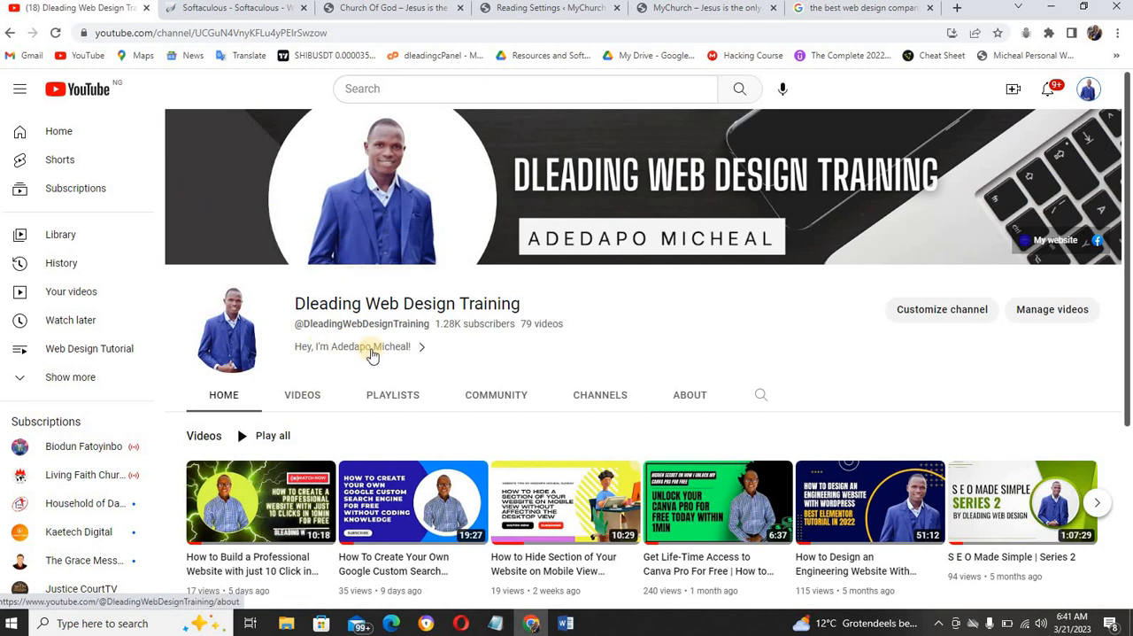
click(509, 9)
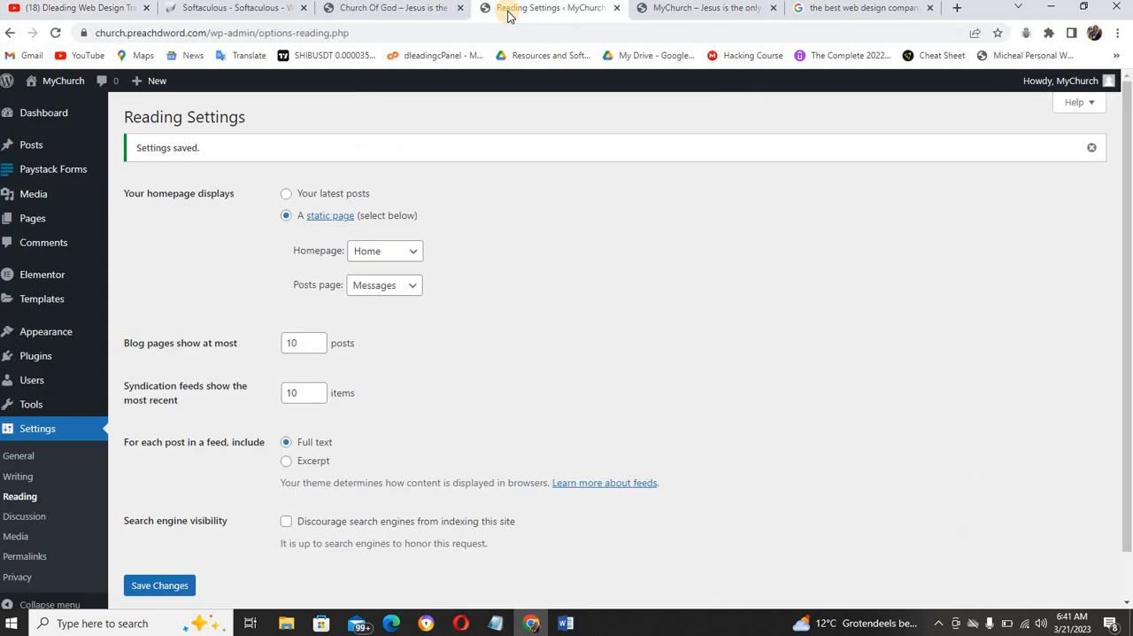
click(660, 10)
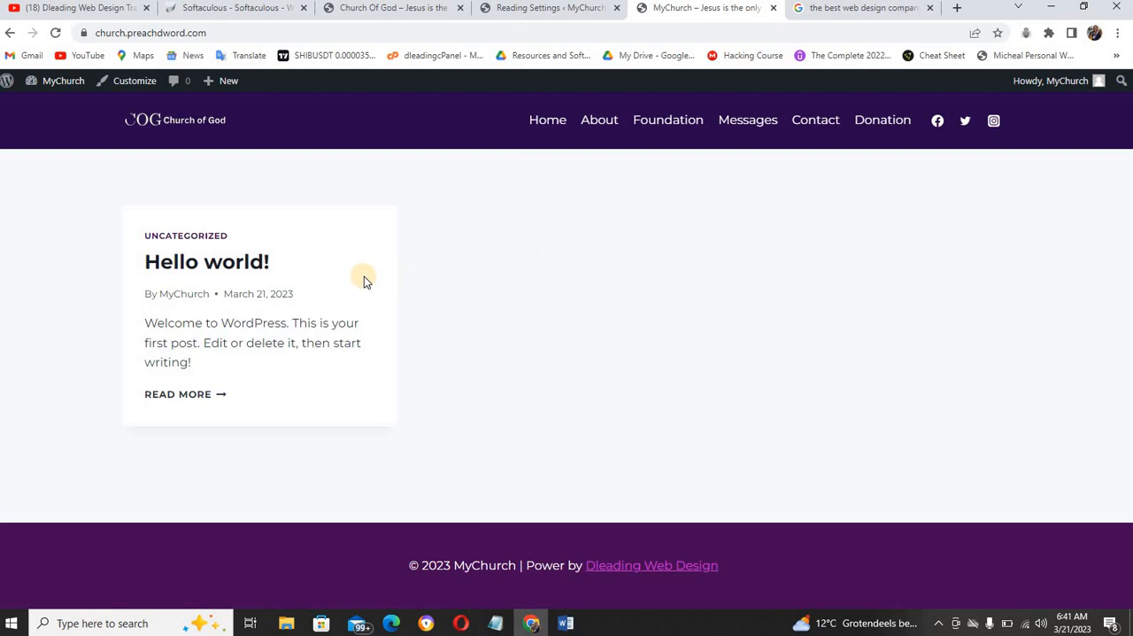
key(F5)
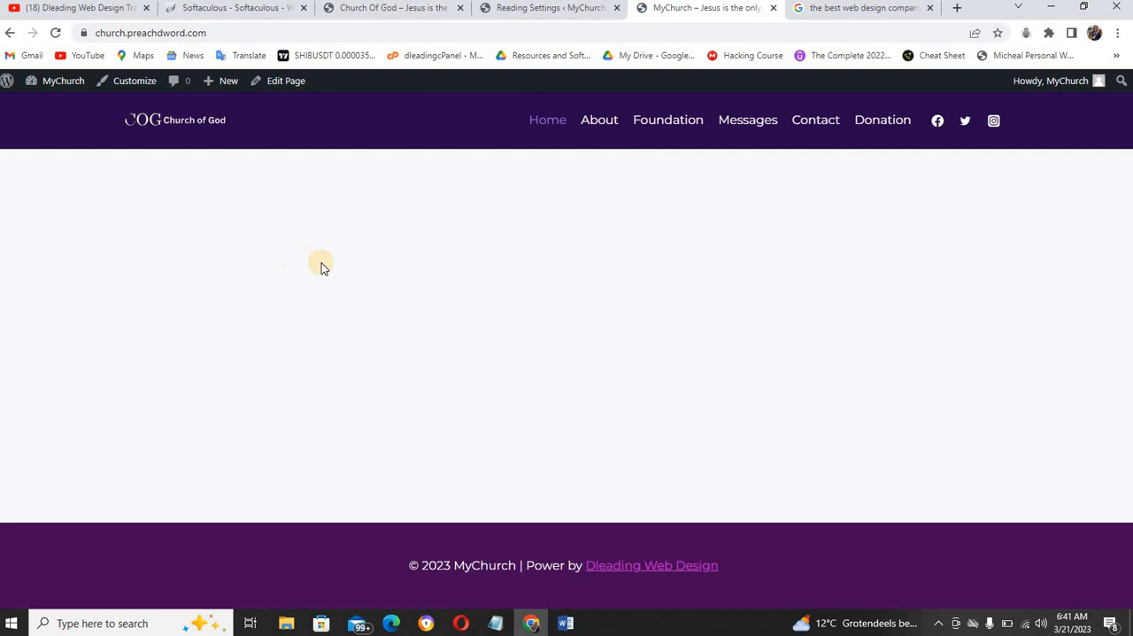
Open the Home page for editing in a new tab, close the Google search tab, launch Elementor and close the Navigator.
right_click(279, 84)
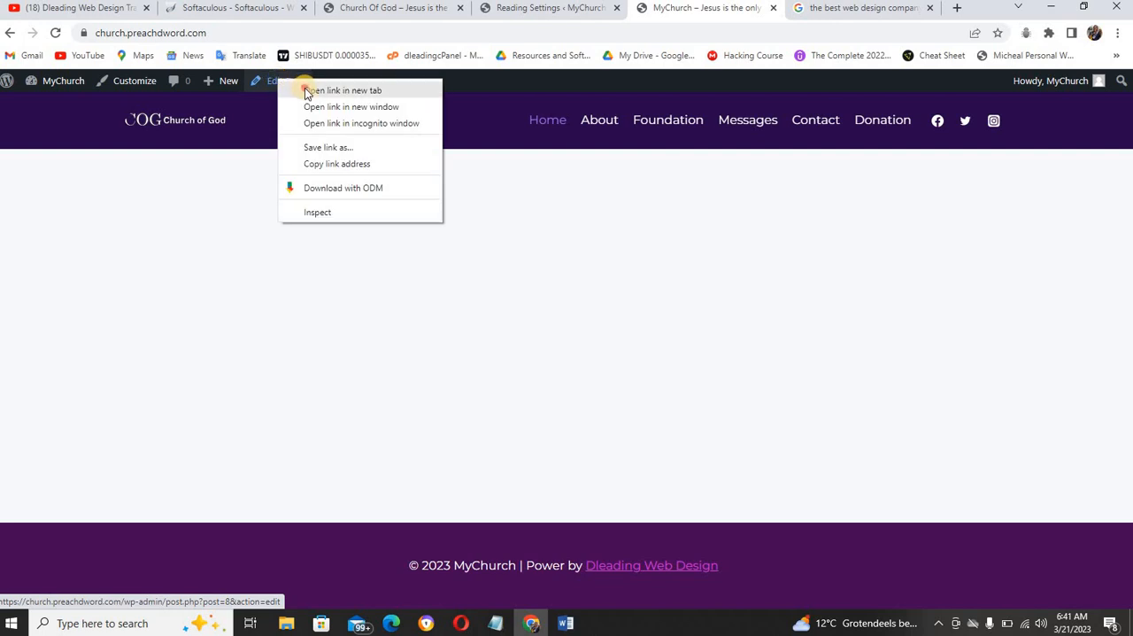
click(342, 90)
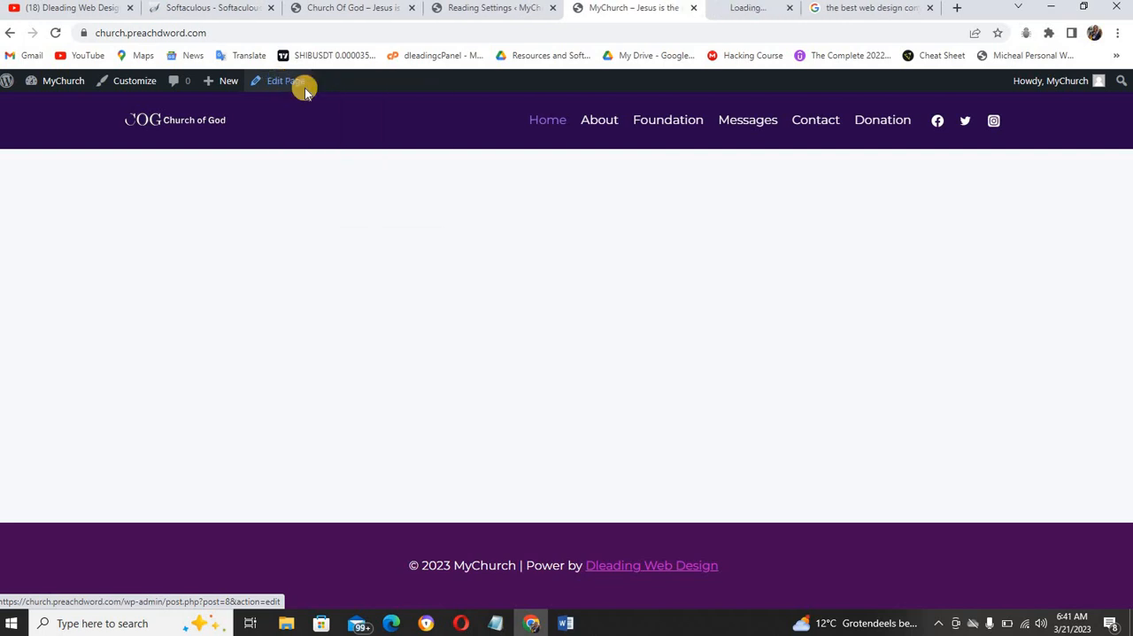
click(899, 8)
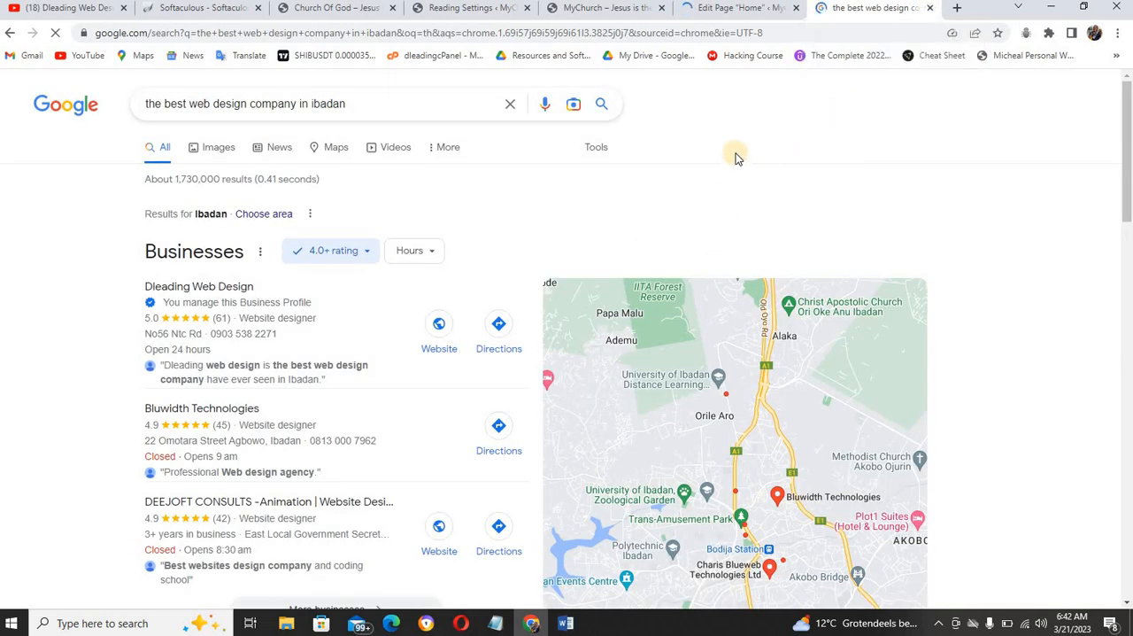
key(ctrl+w)
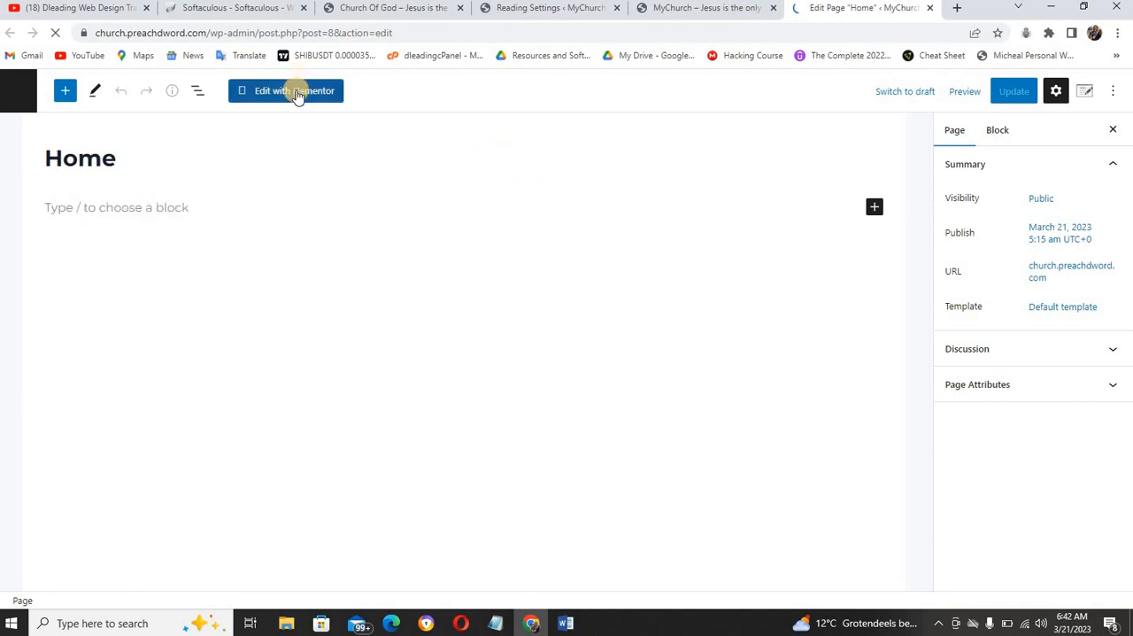
click(295, 94)
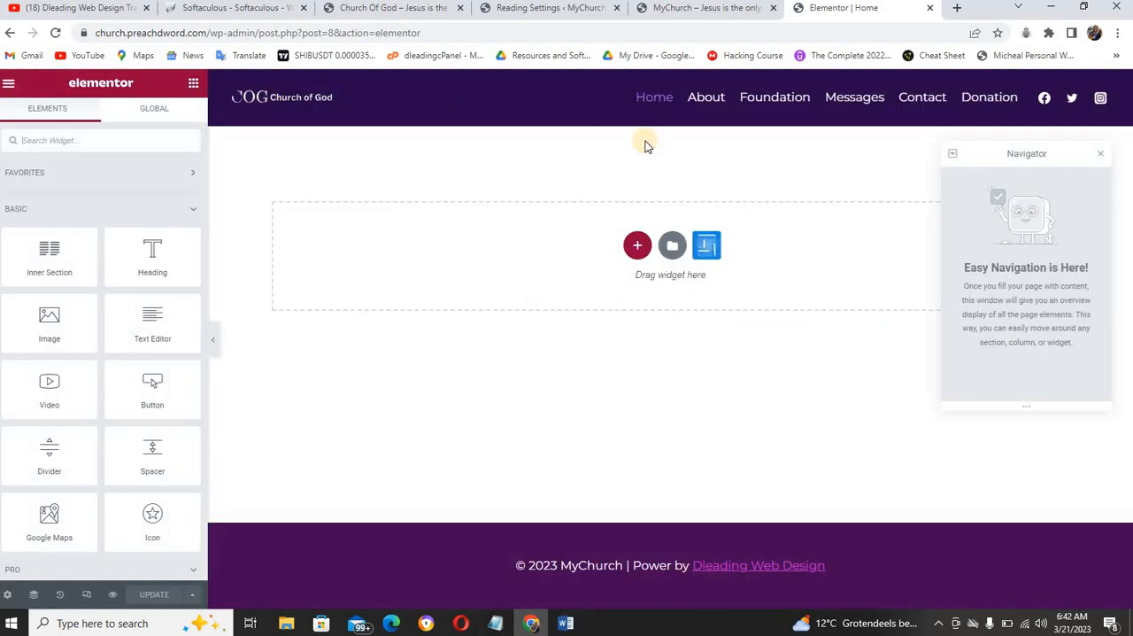
click(1101, 160)
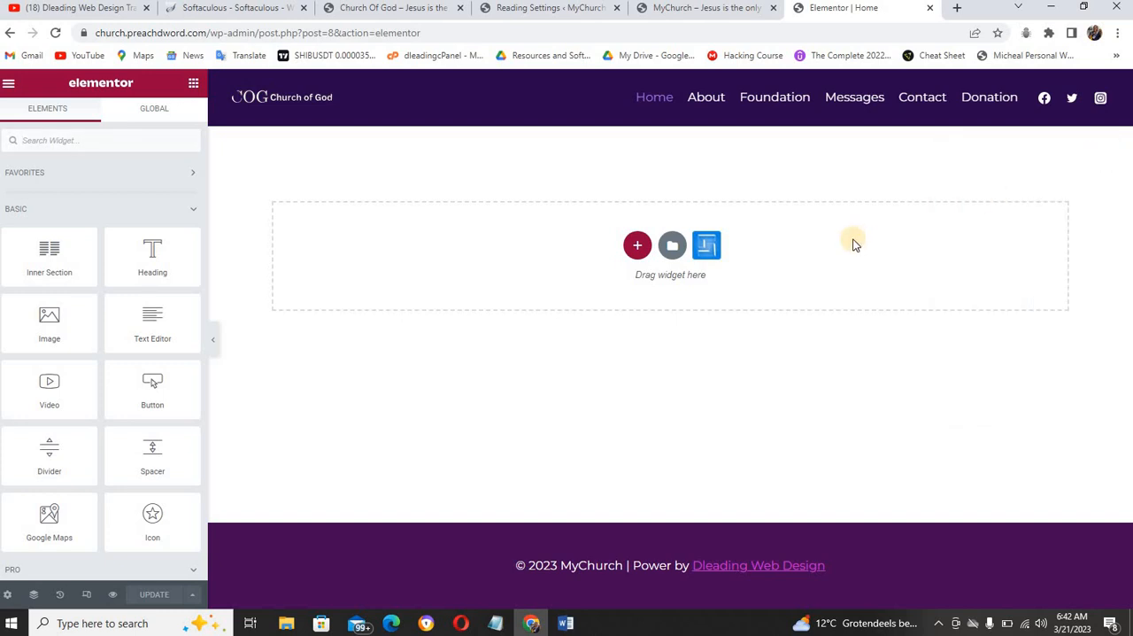
Insert the "We Are Energetic" block from the Hero category of the Sina Extension templates and view the sample church site for comparison.
click(708, 245)
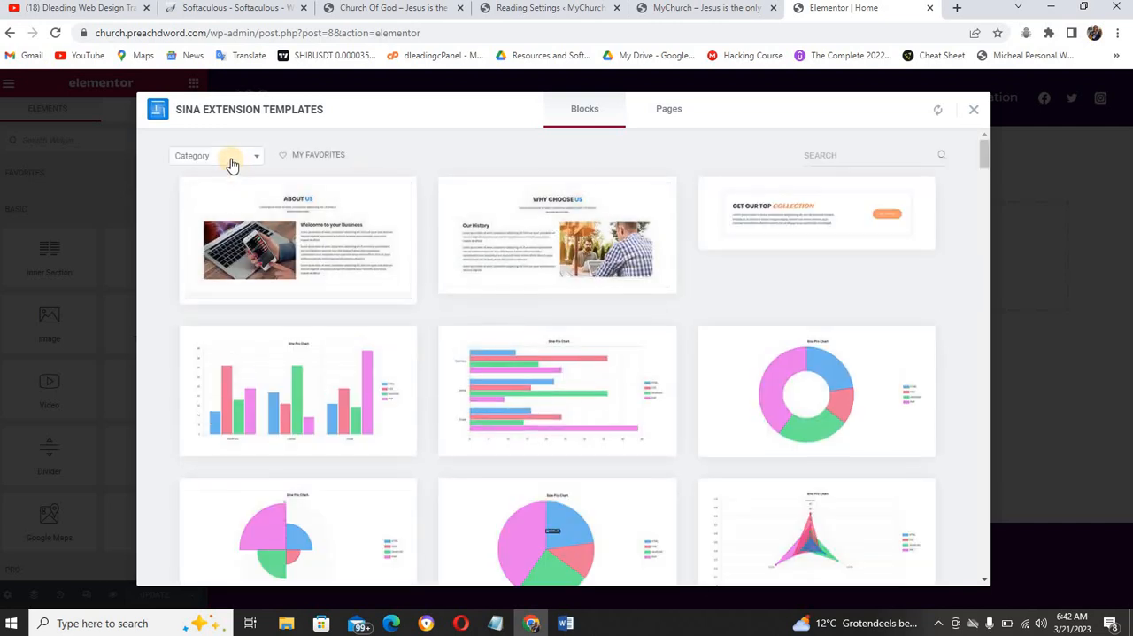
click(232, 163)
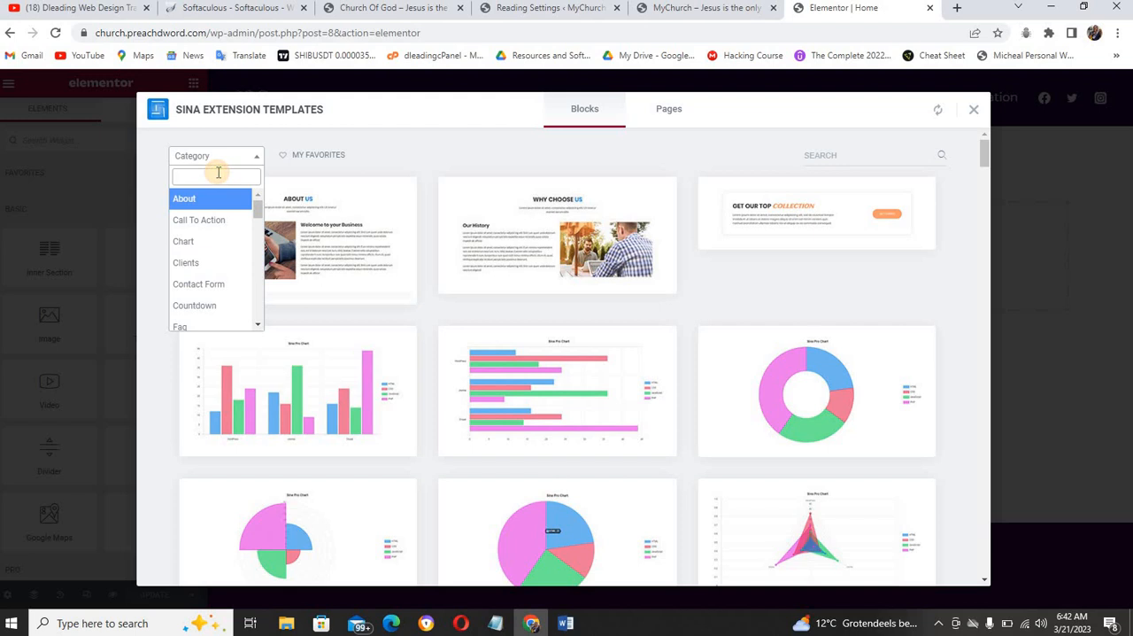
text(hero)
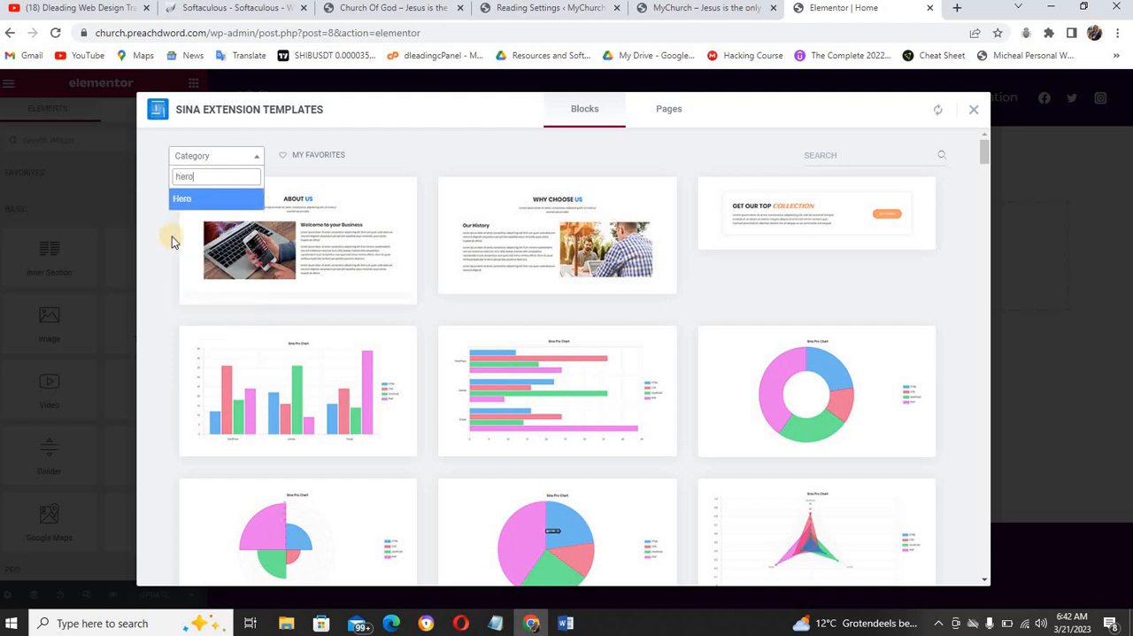
click(187, 205)
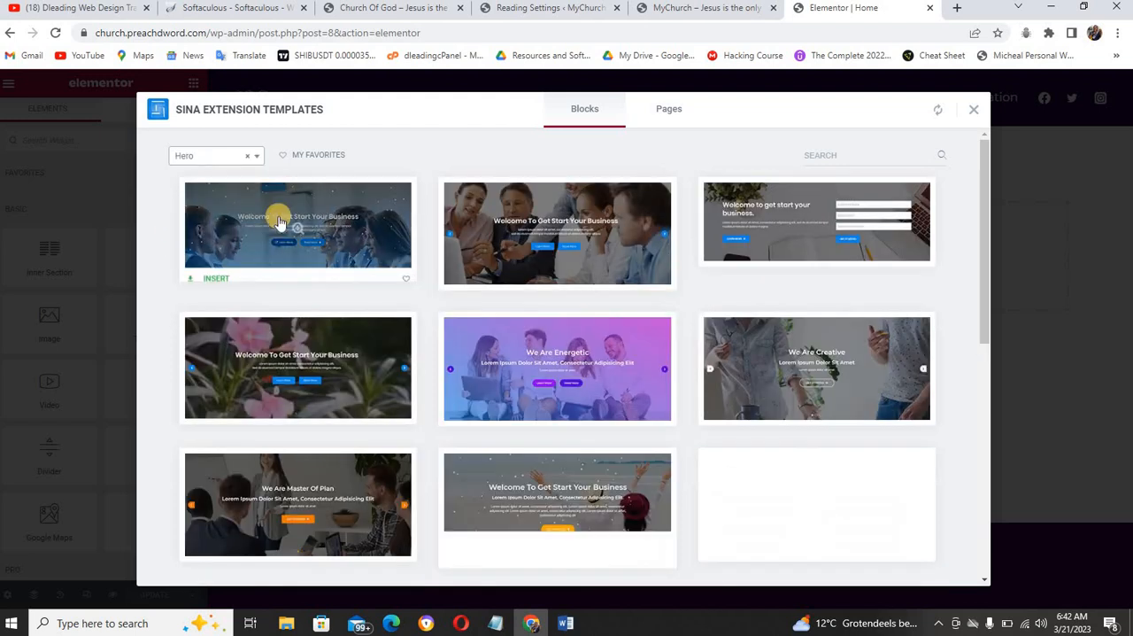
mouse_move(536, 376)
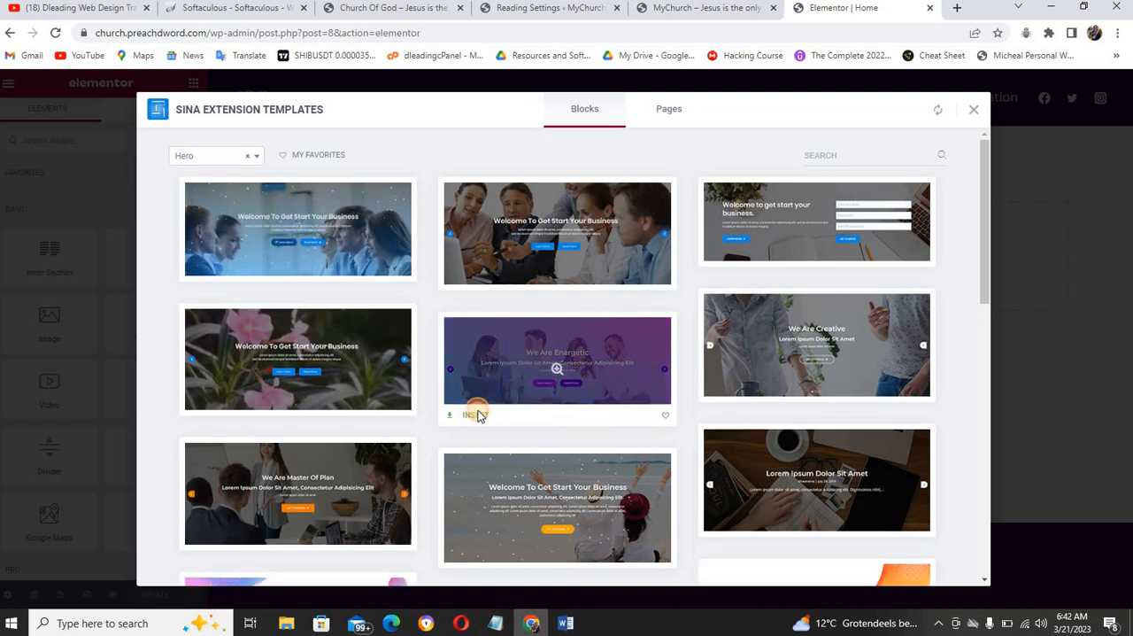
click(475, 415)
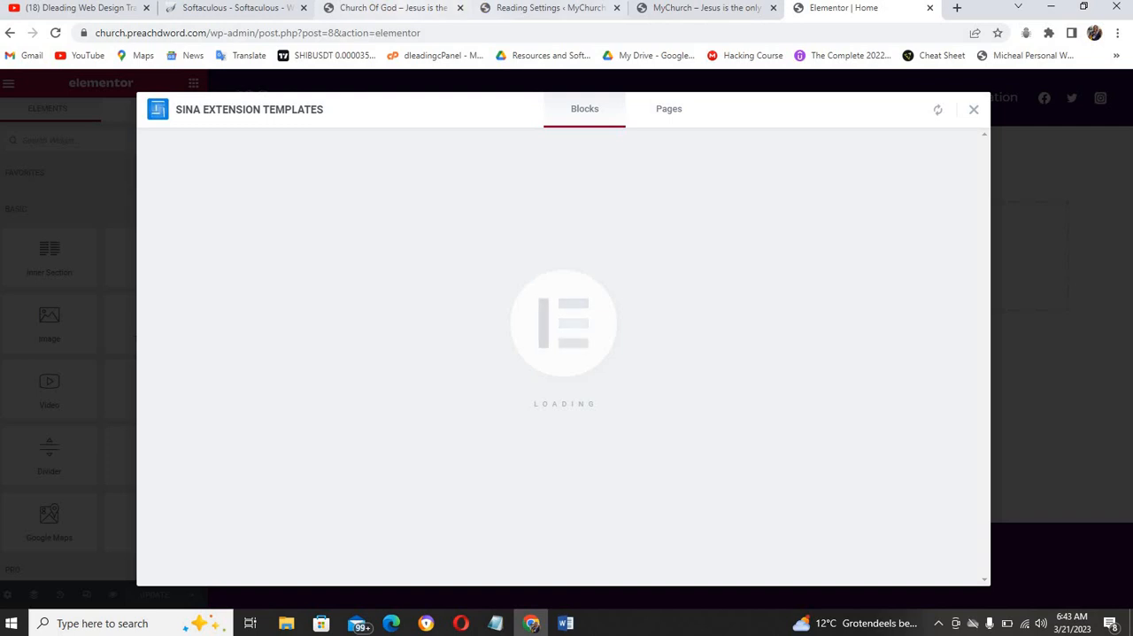
click(390, 9)
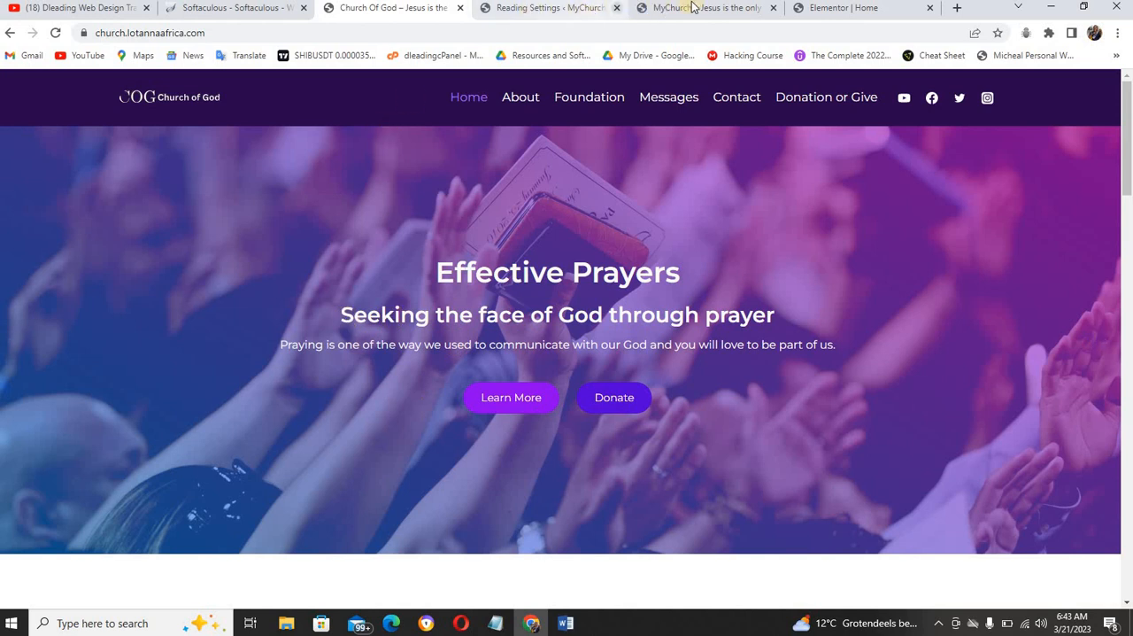
click(802, 8)
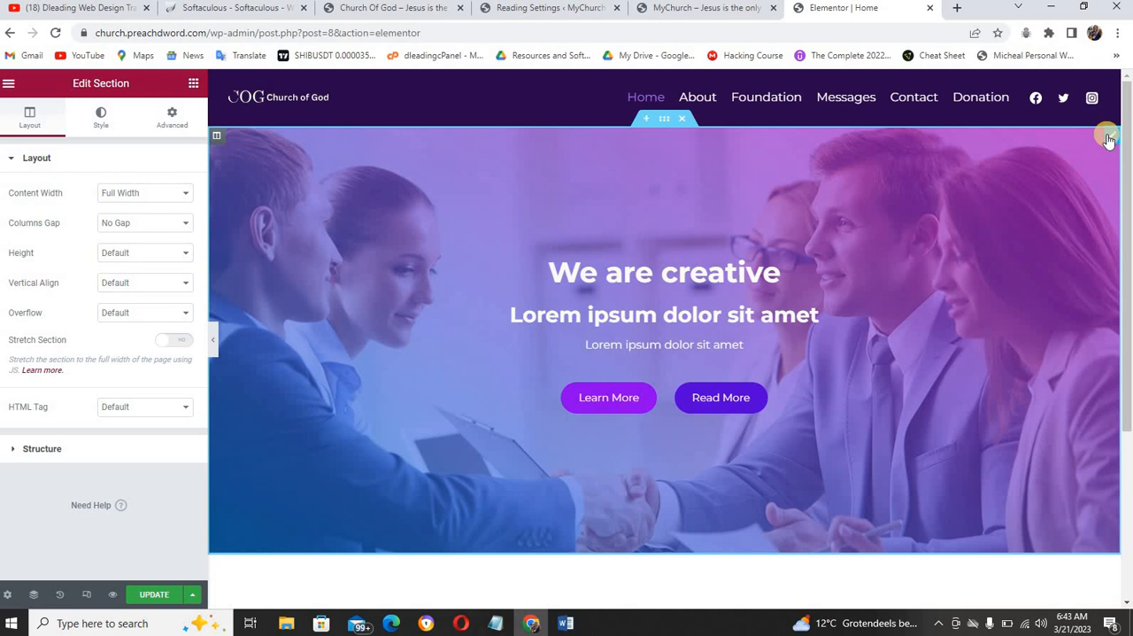
Change the title of the banner slider's "We are creative" slide to "The word of God".
click(568, 192)
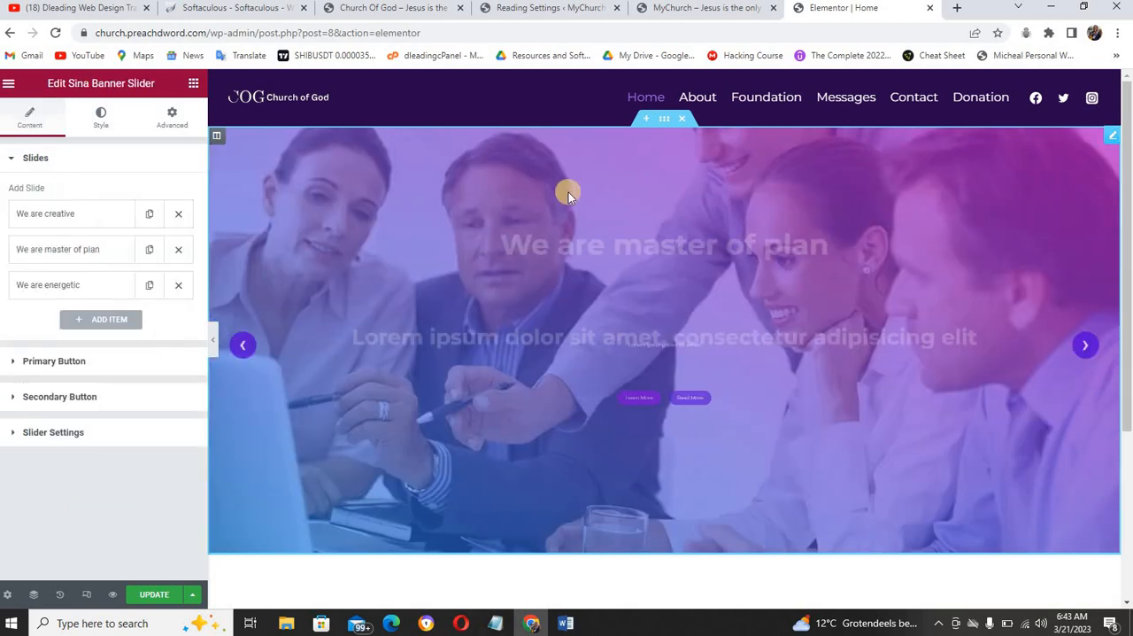
click(100, 214)
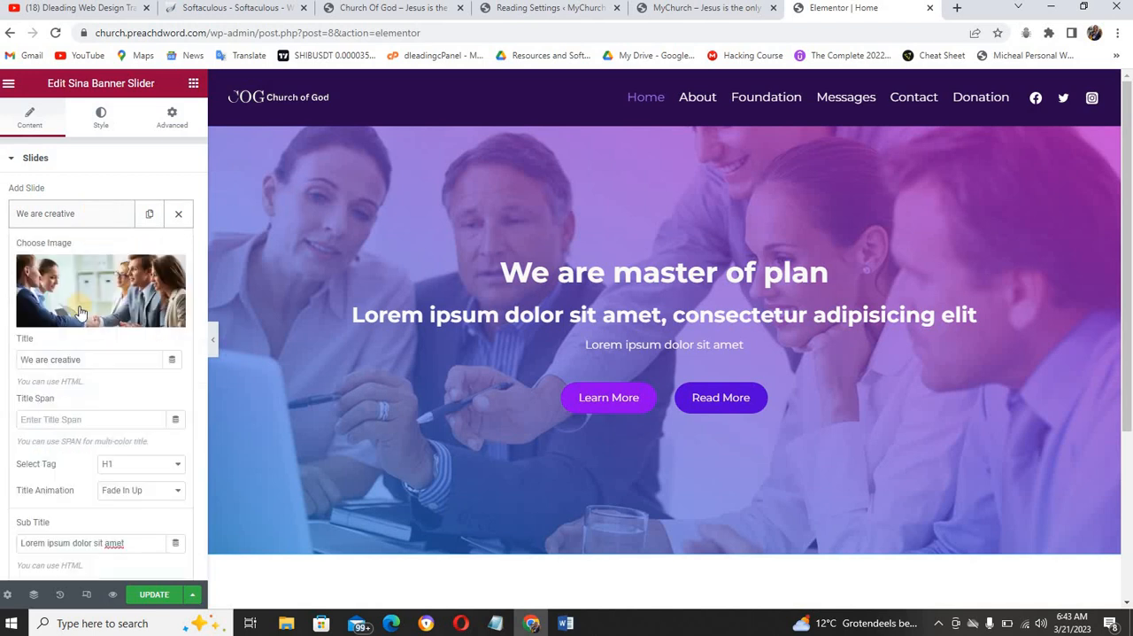
drag(84, 363, 13, 366)
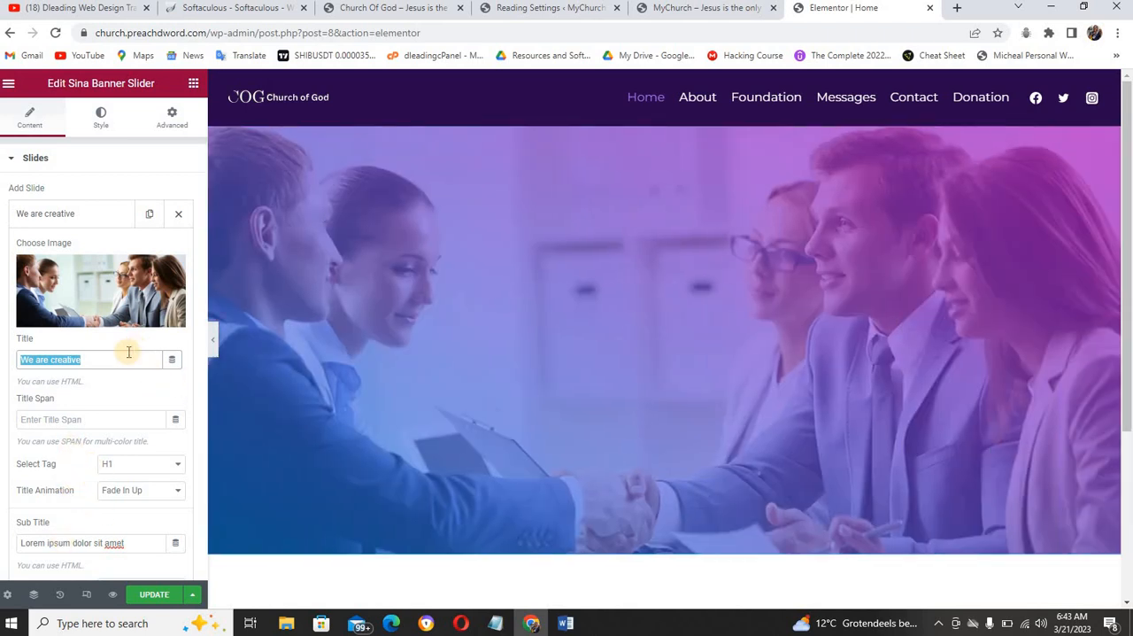
text(The )
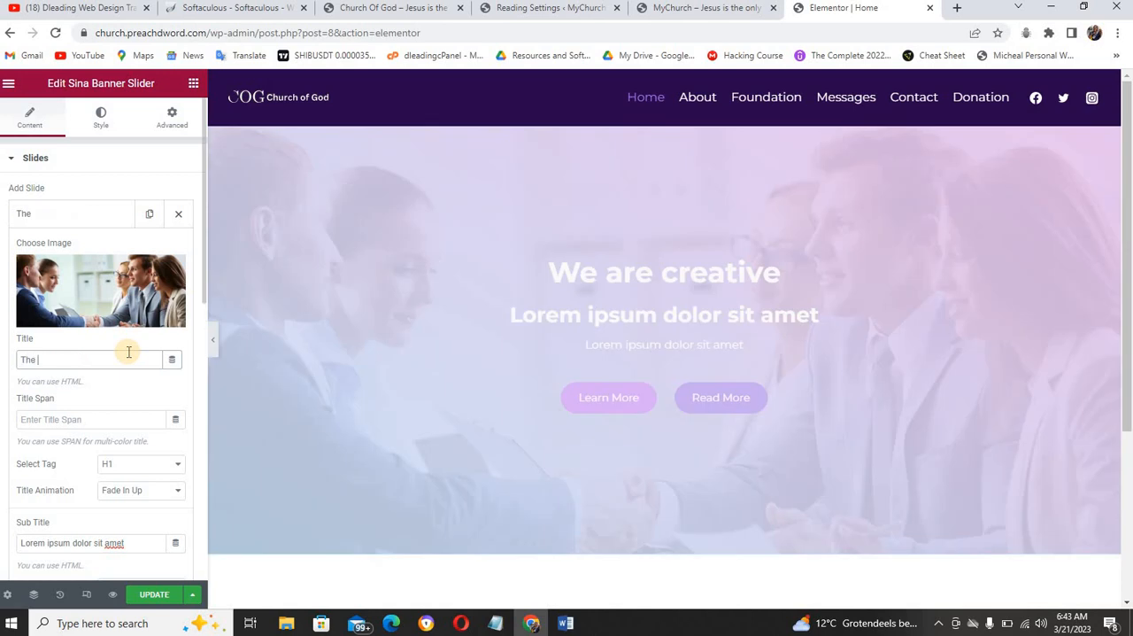
text(word of God)
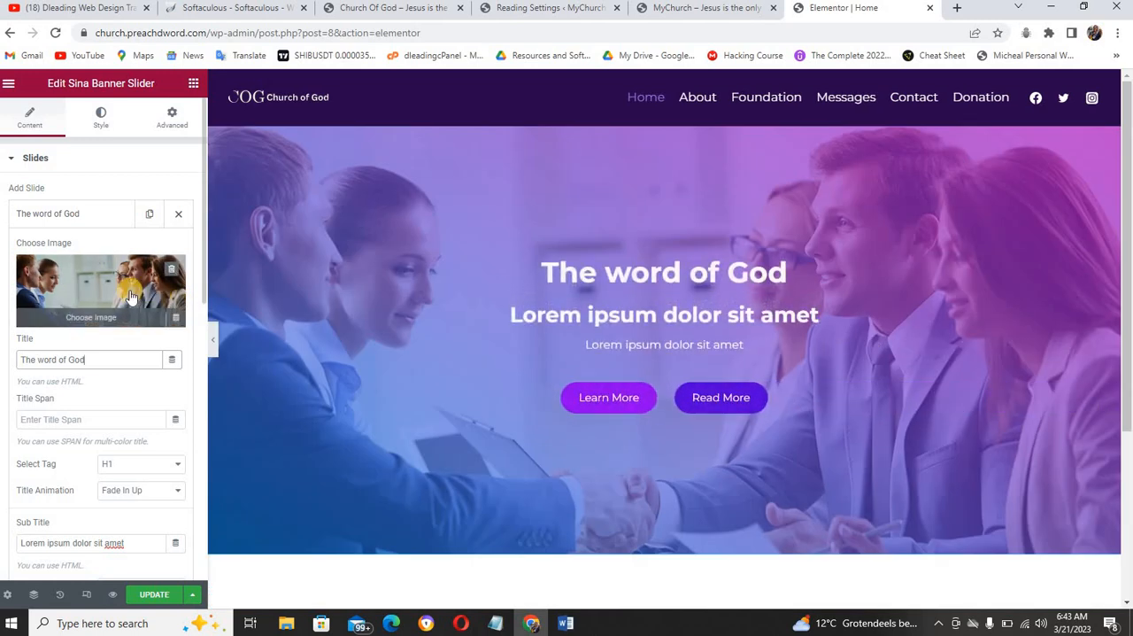
Replace the first banner slide's image with choir-5781096_1920.jpg from the media library.
click(128, 289)
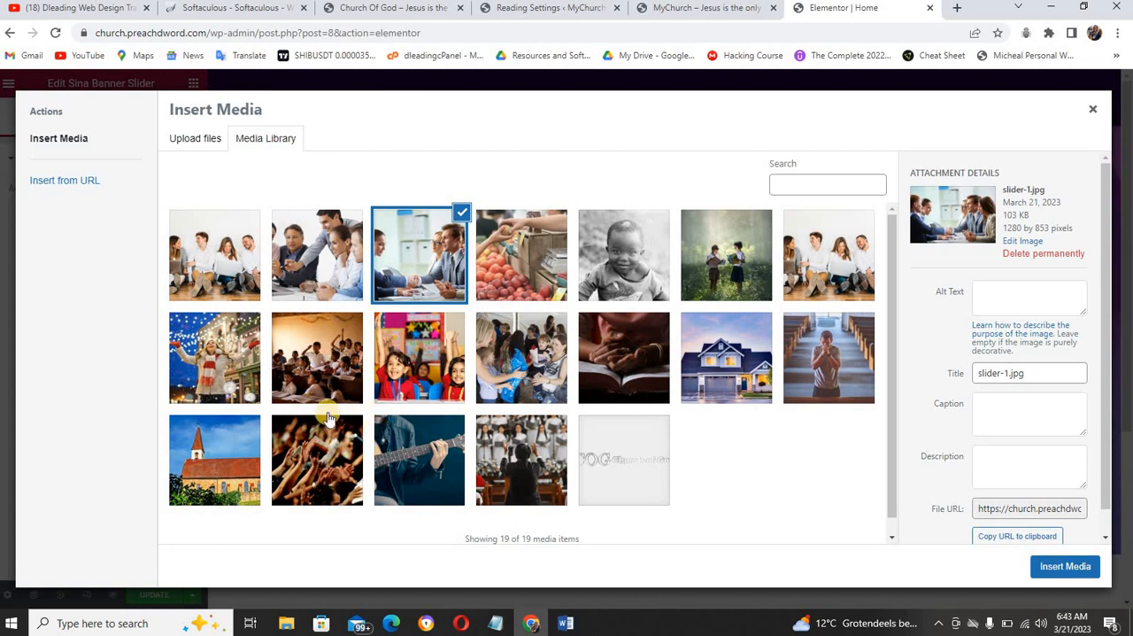
click(526, 466)
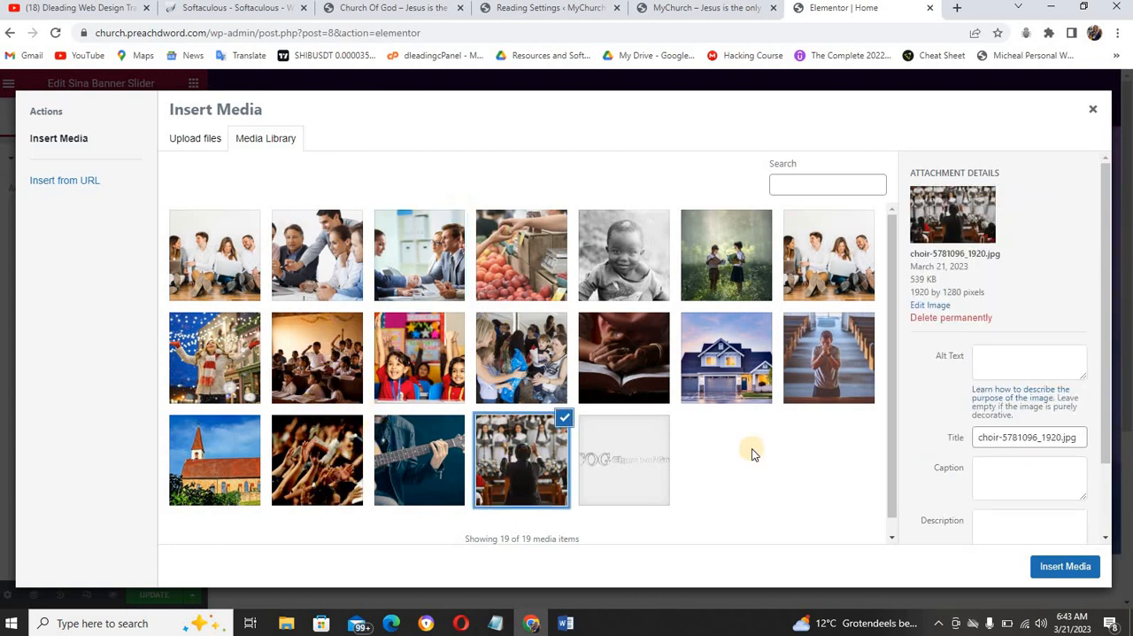
click(1058, 564)
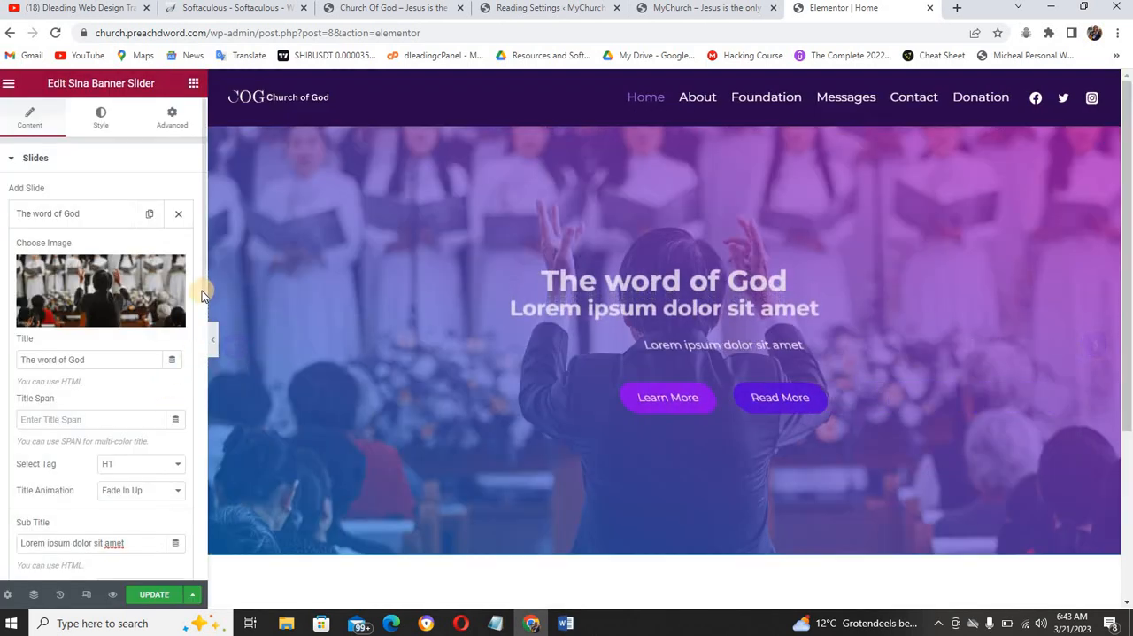
Set the subtitle of the "The word of God" slide to "The word of god is power to change your life".
scroll(203, 305, down, 2)
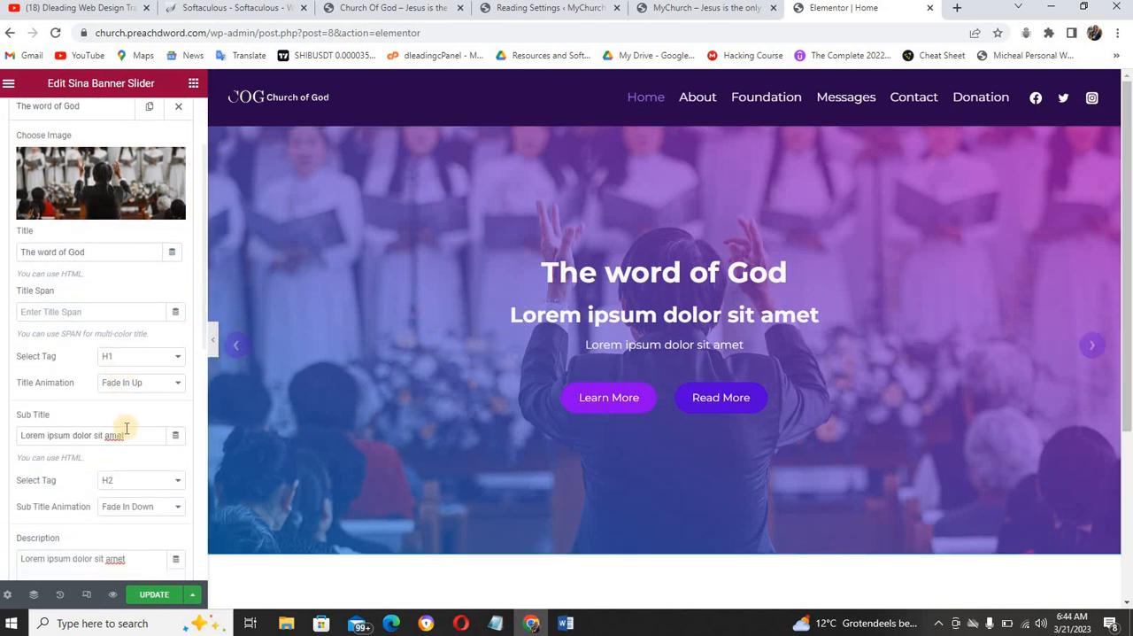
drag(125, 432, 21, 439)
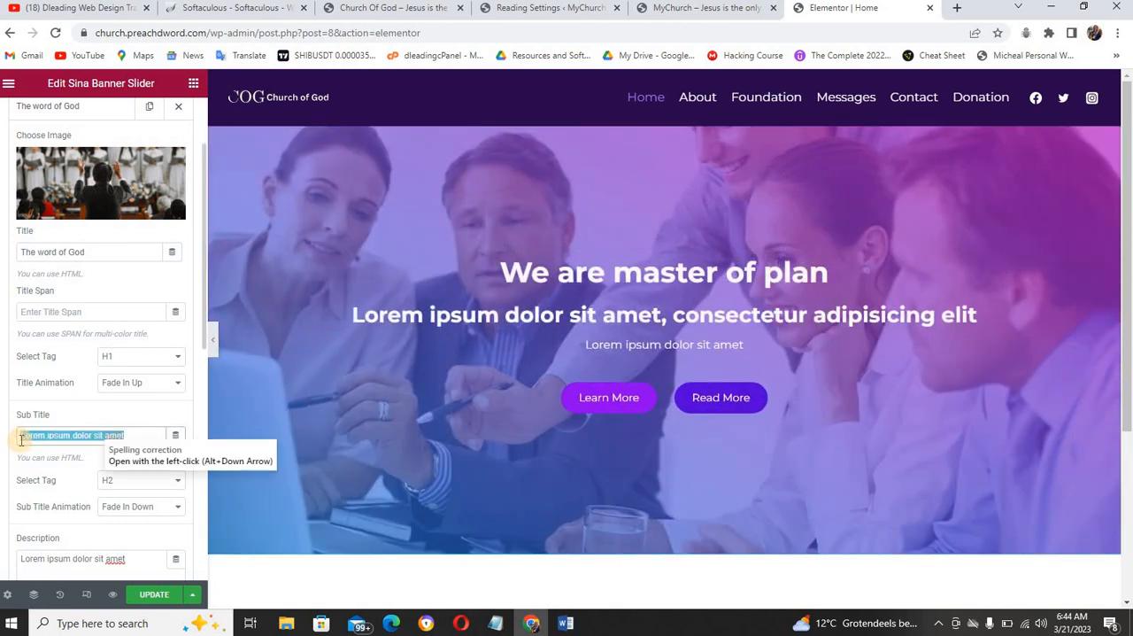
text(The w)
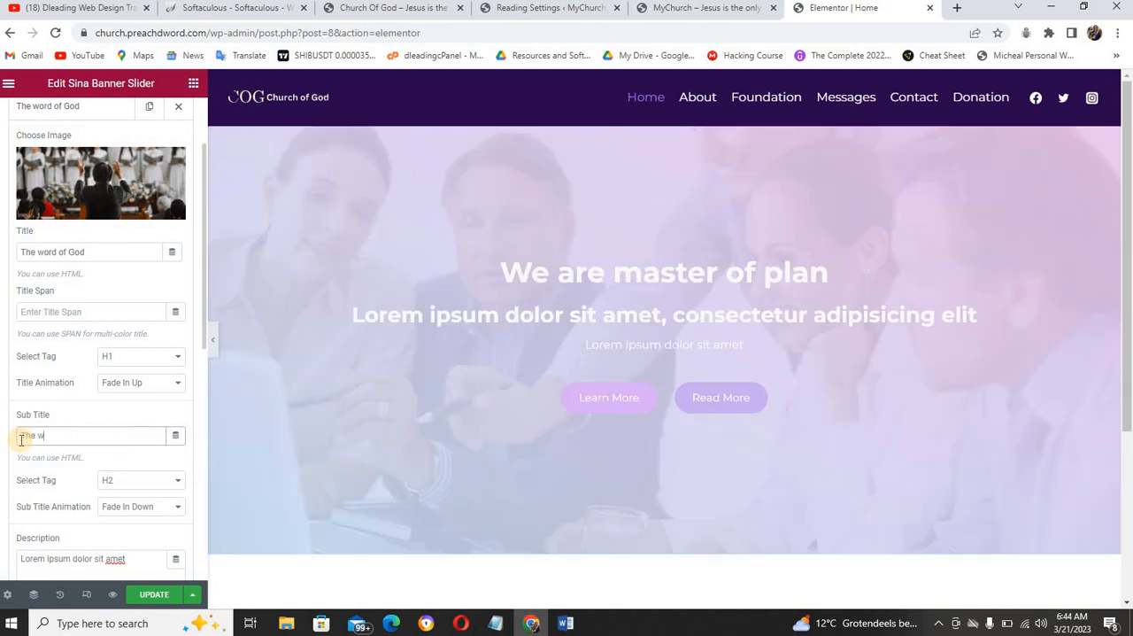
text(ord of)
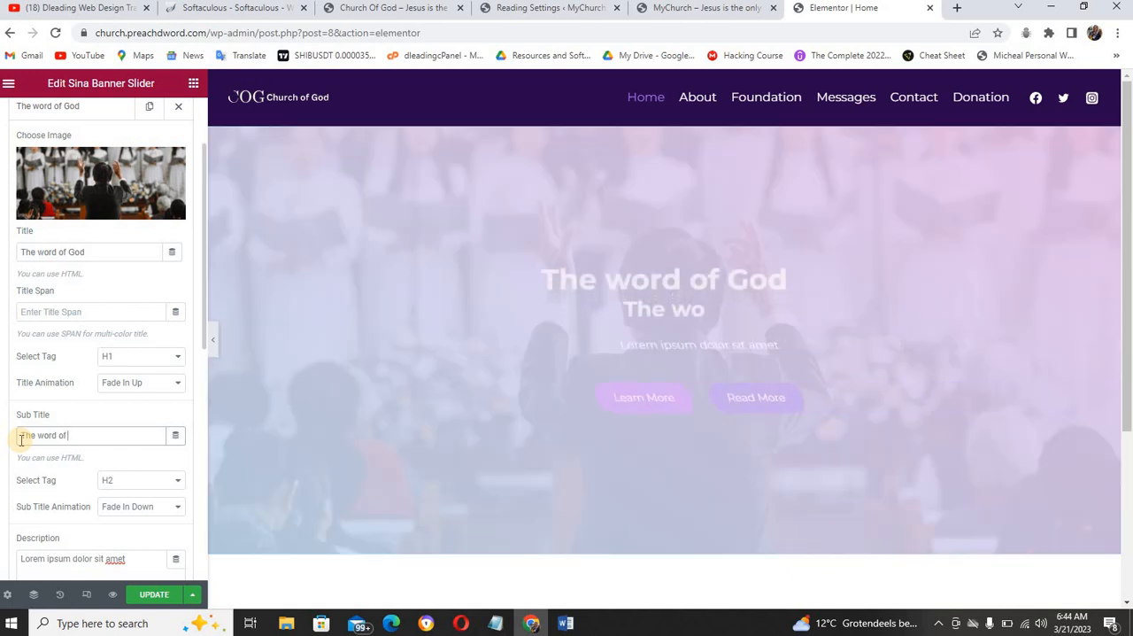
text( god )
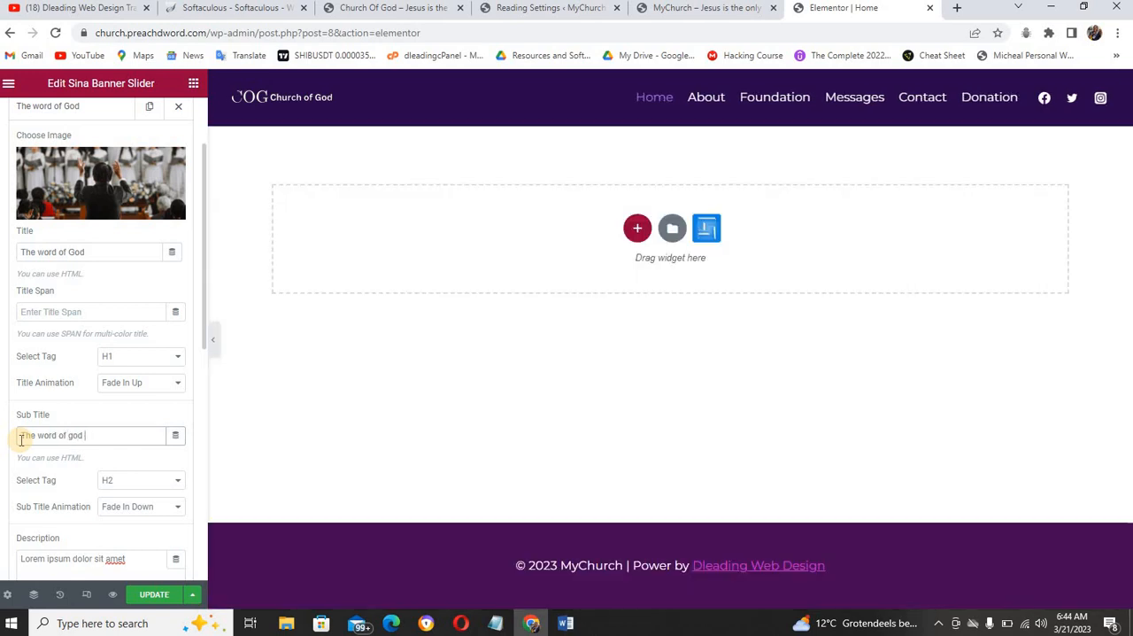
text(is power)
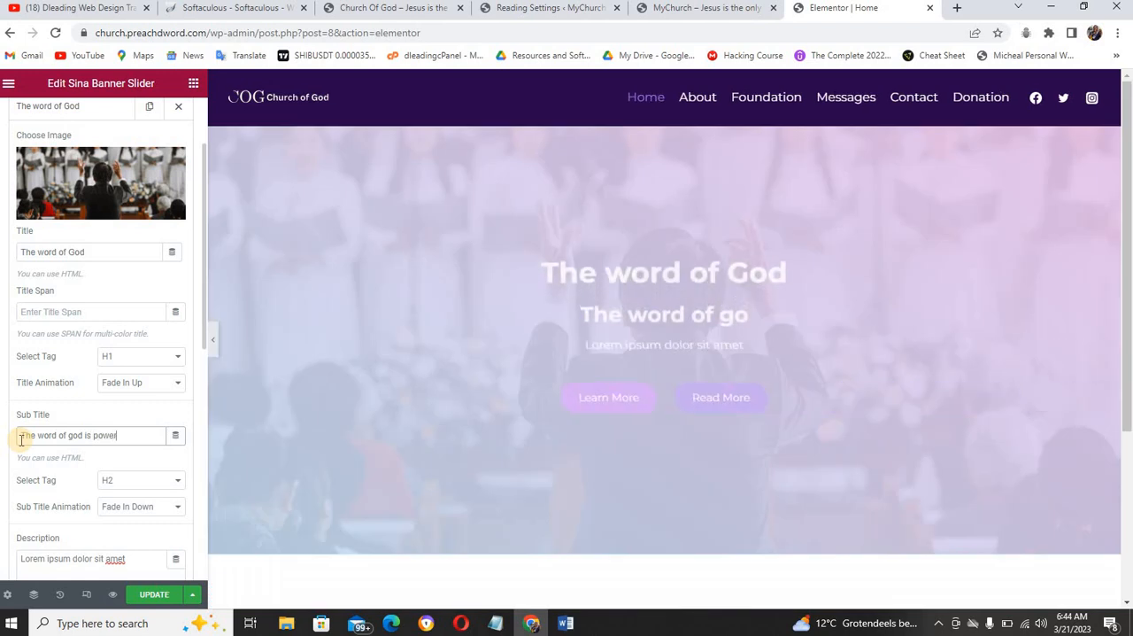
text( to chang)
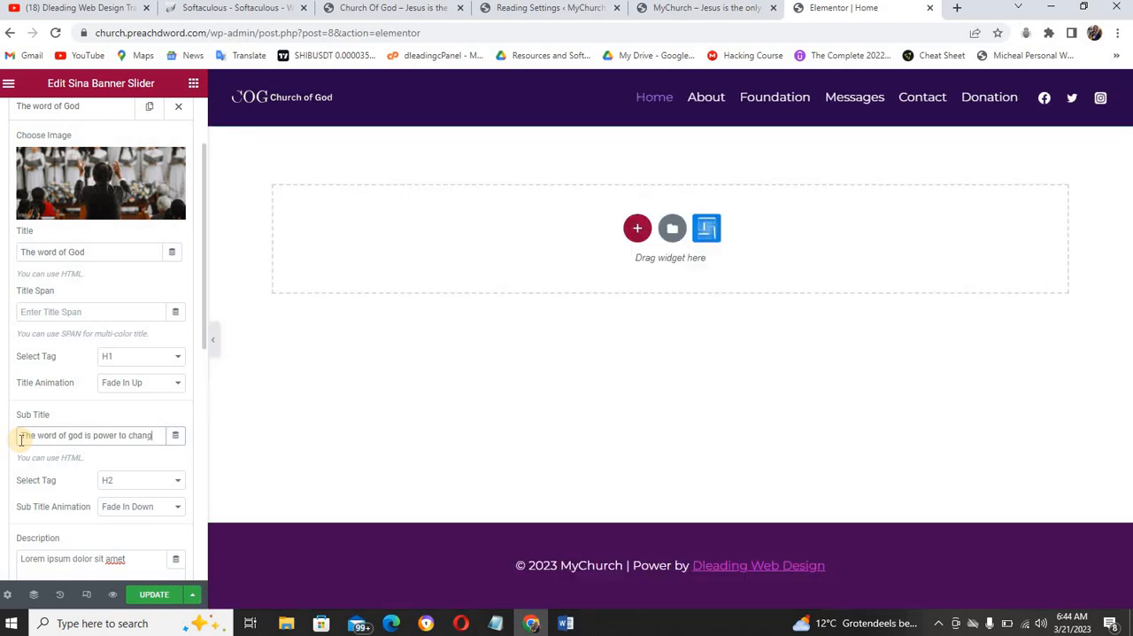
text(e your )
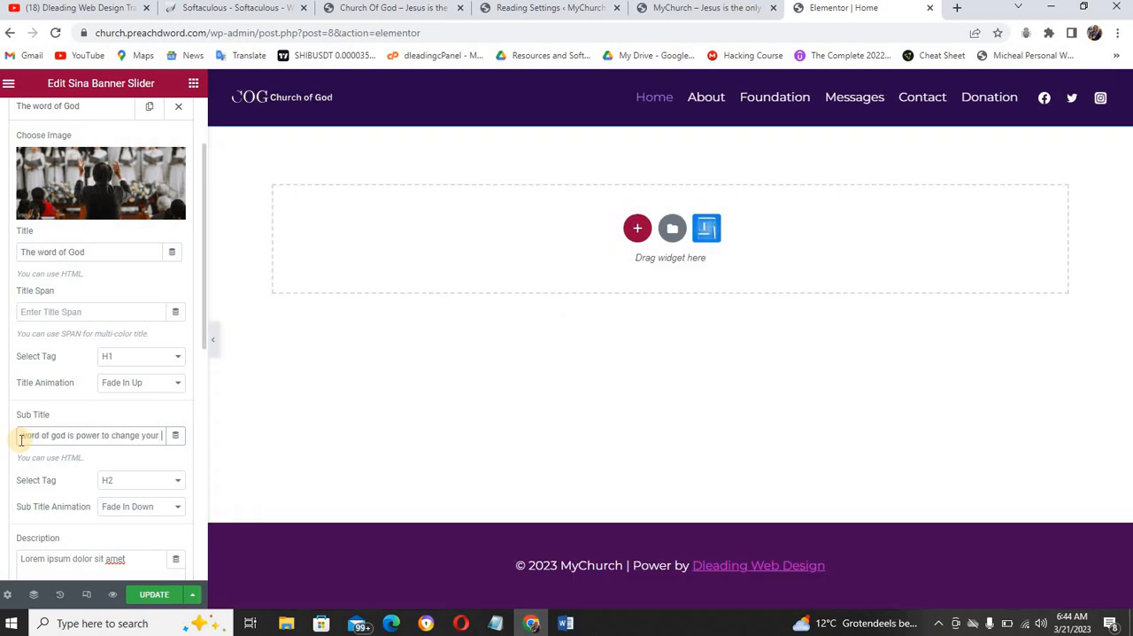
text(life)
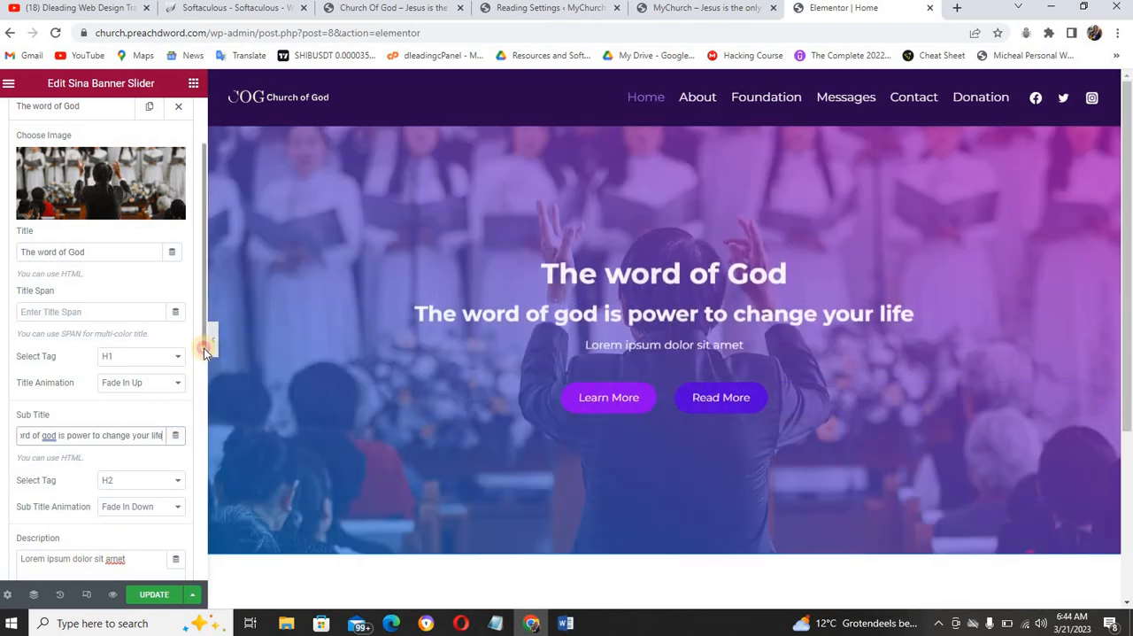
Set the first slide's description to "in our chuch, we make sure to preach the word of God according to the leading of the holy".
scroll(204, 348, down, 1)
drag(130, 475, 93, 475)
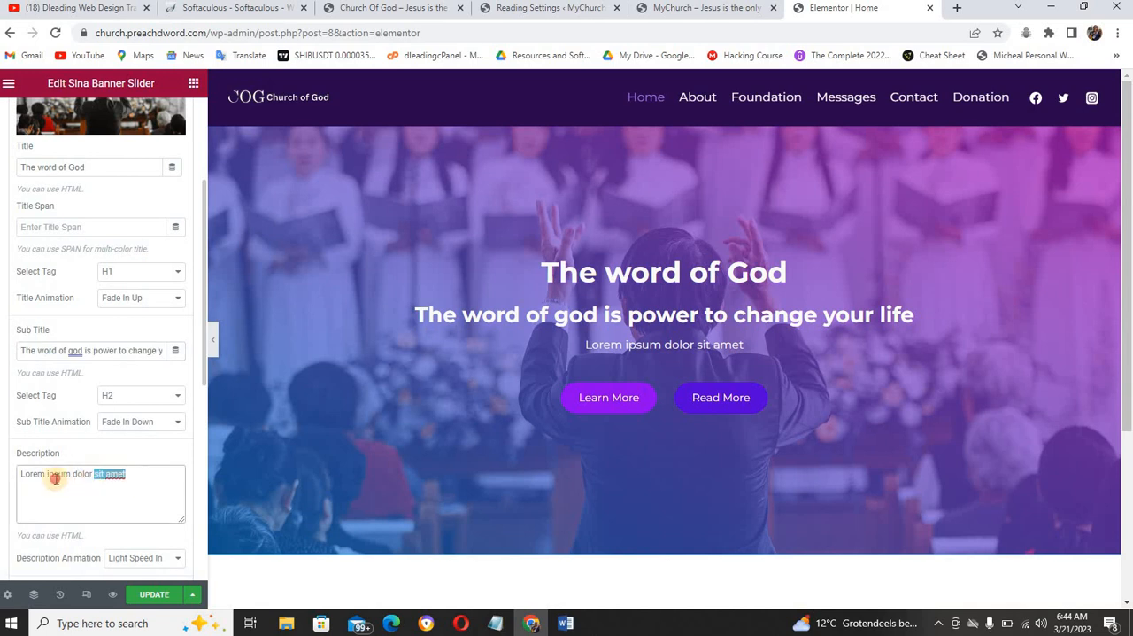
drag(24, 474, 21, 474)
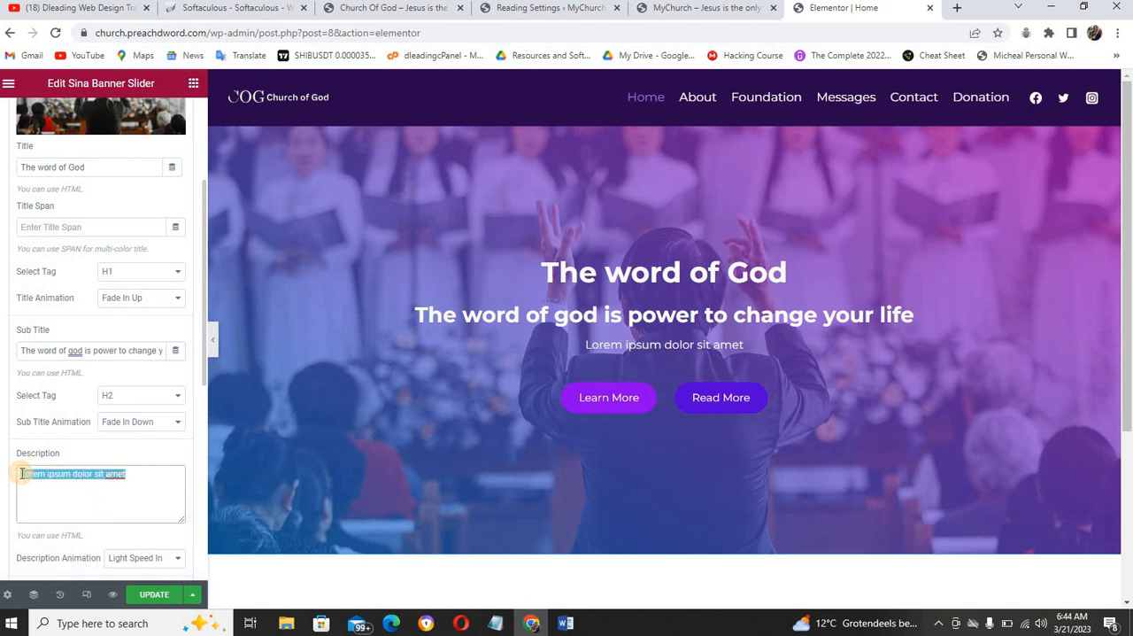
key(BackSpace)
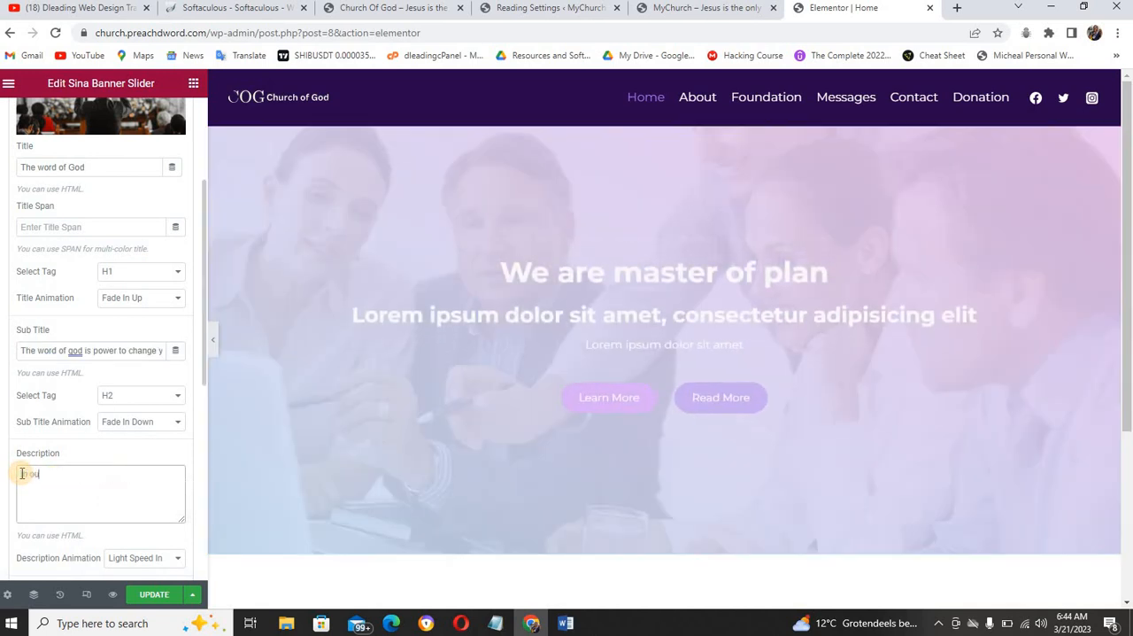
text(Your chucy)
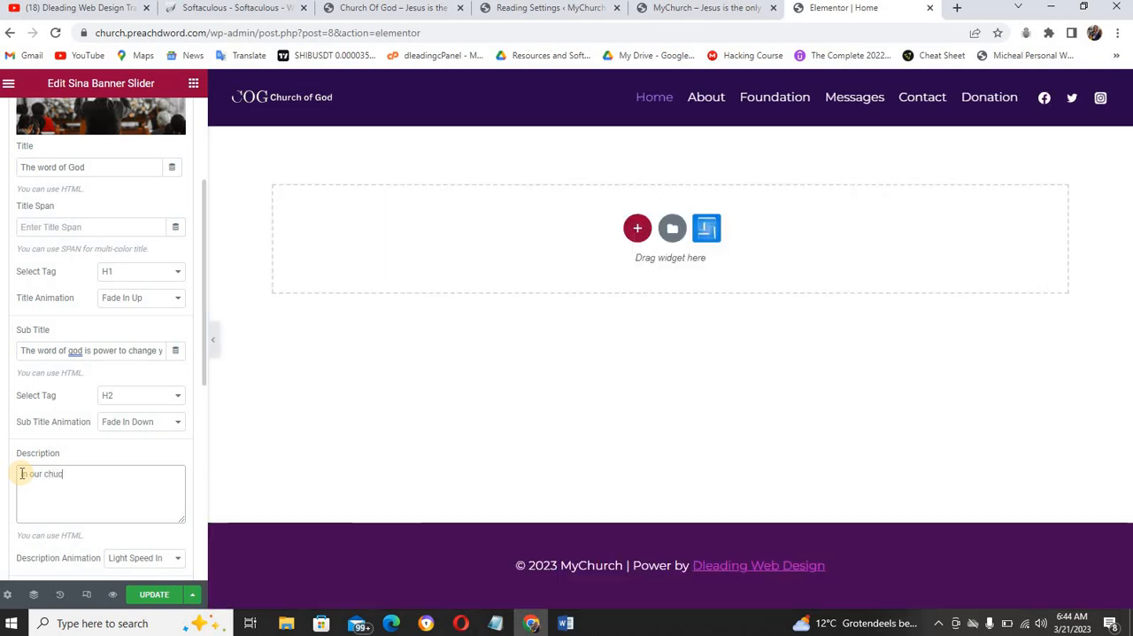
key(BackSpace)
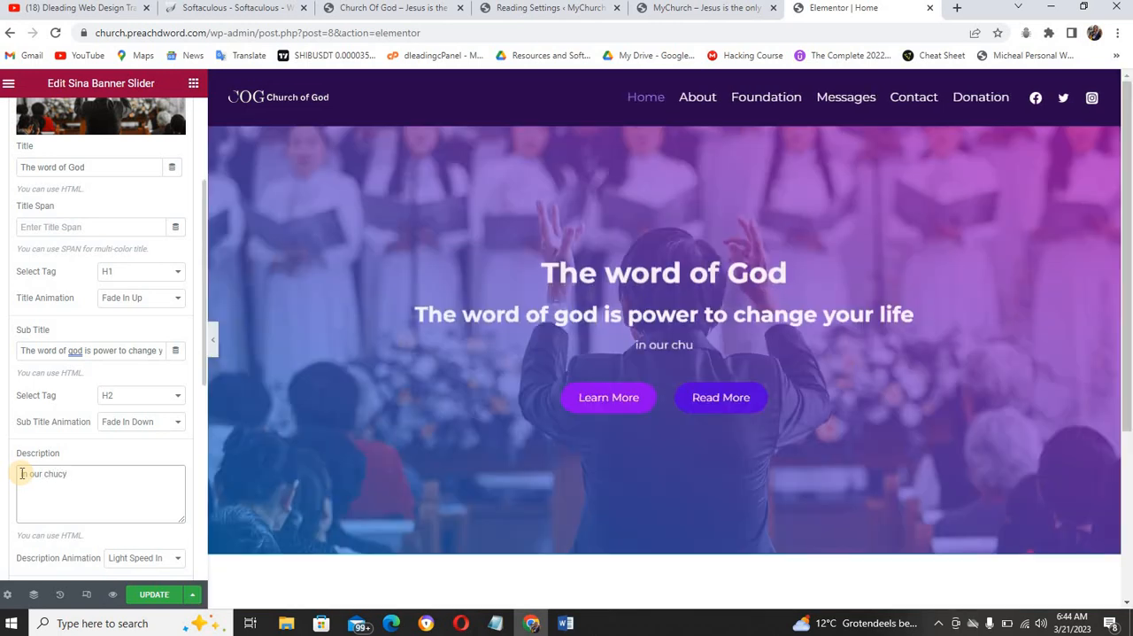
text(h)
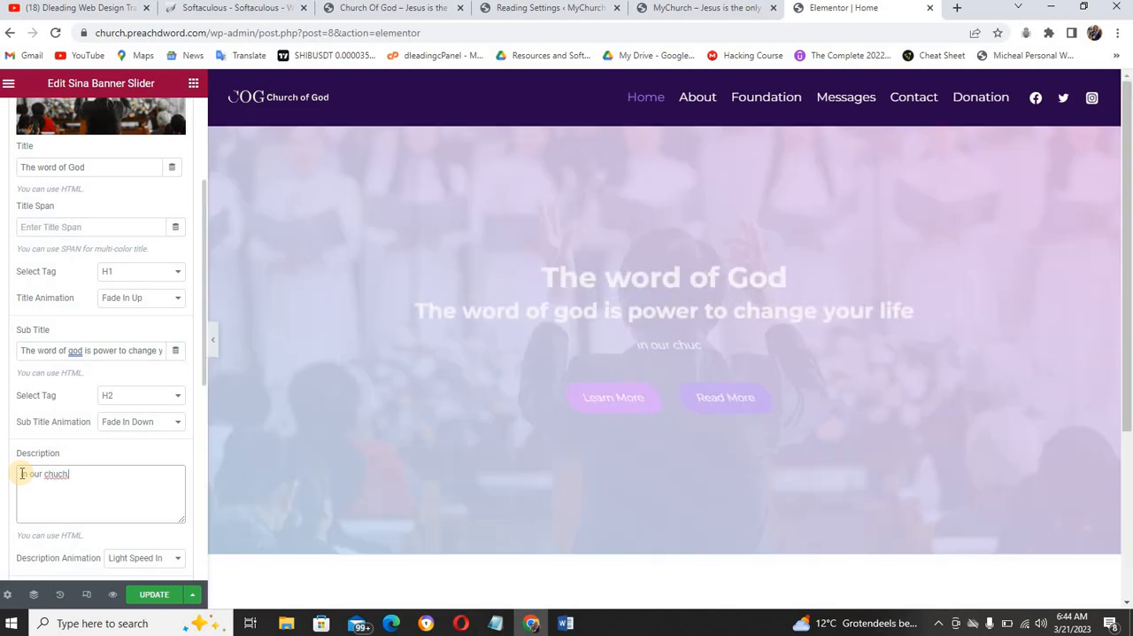
text(, we make )
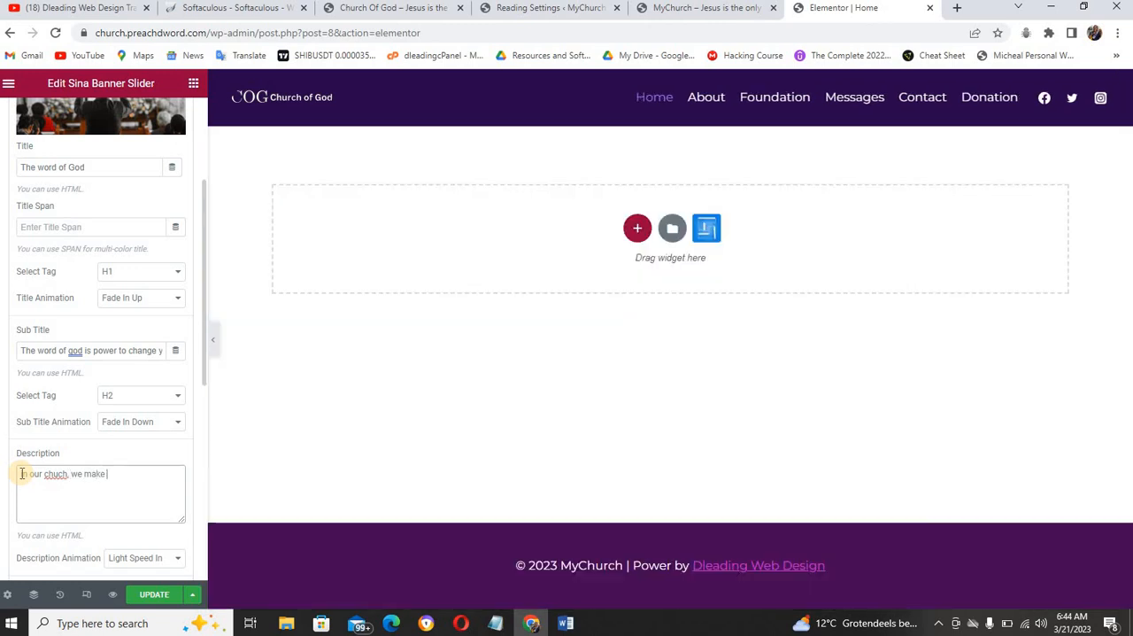
text(sure t)
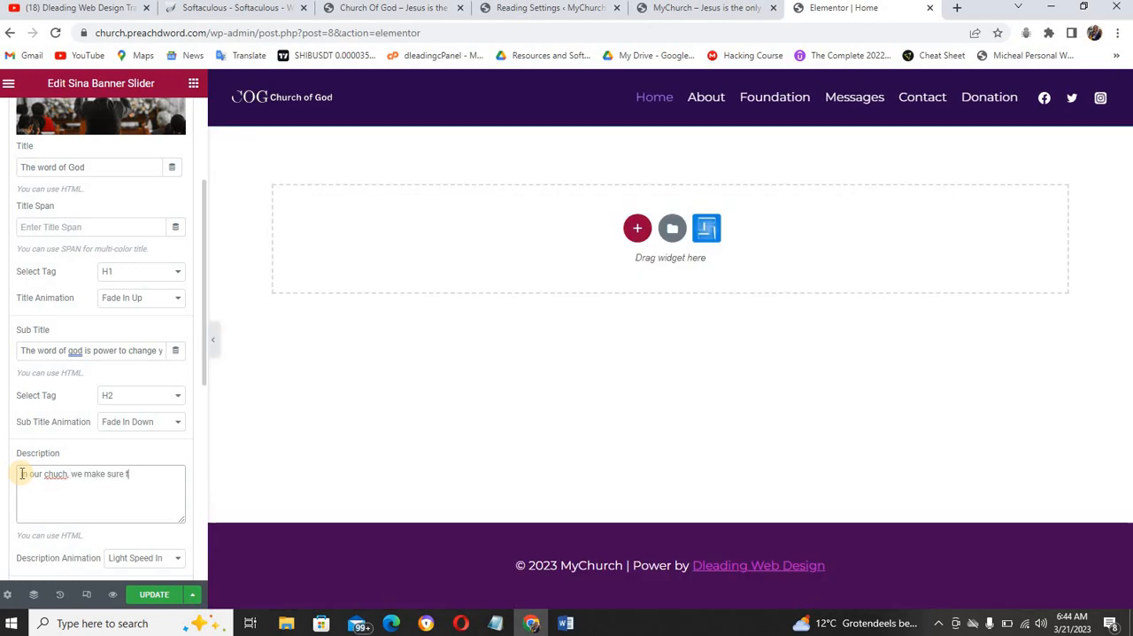
text(o p)
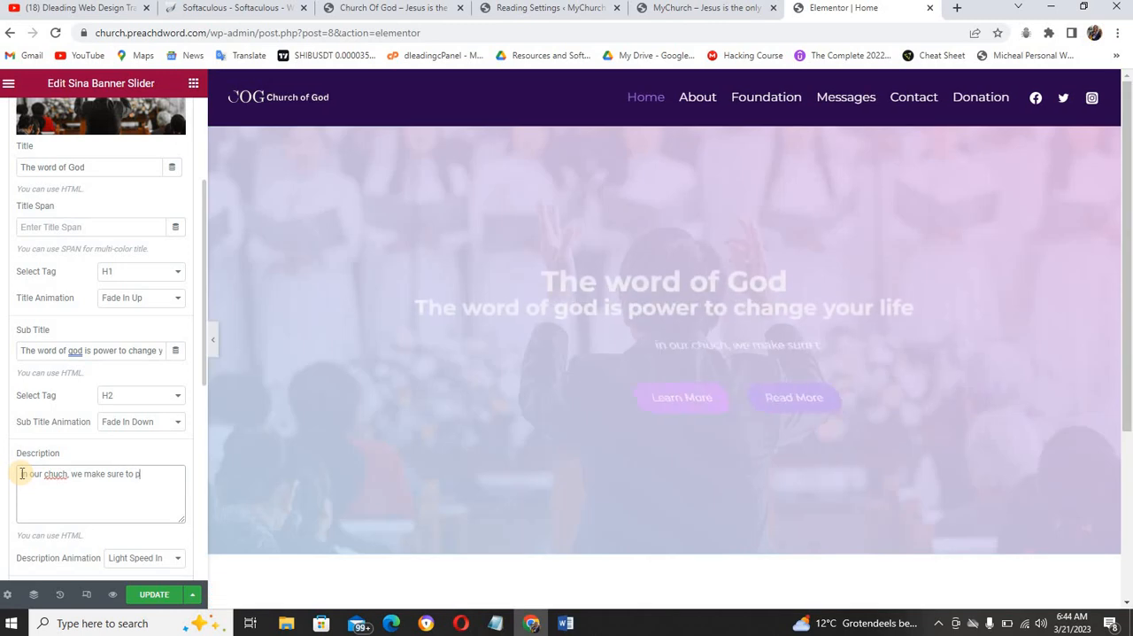
text(reac)
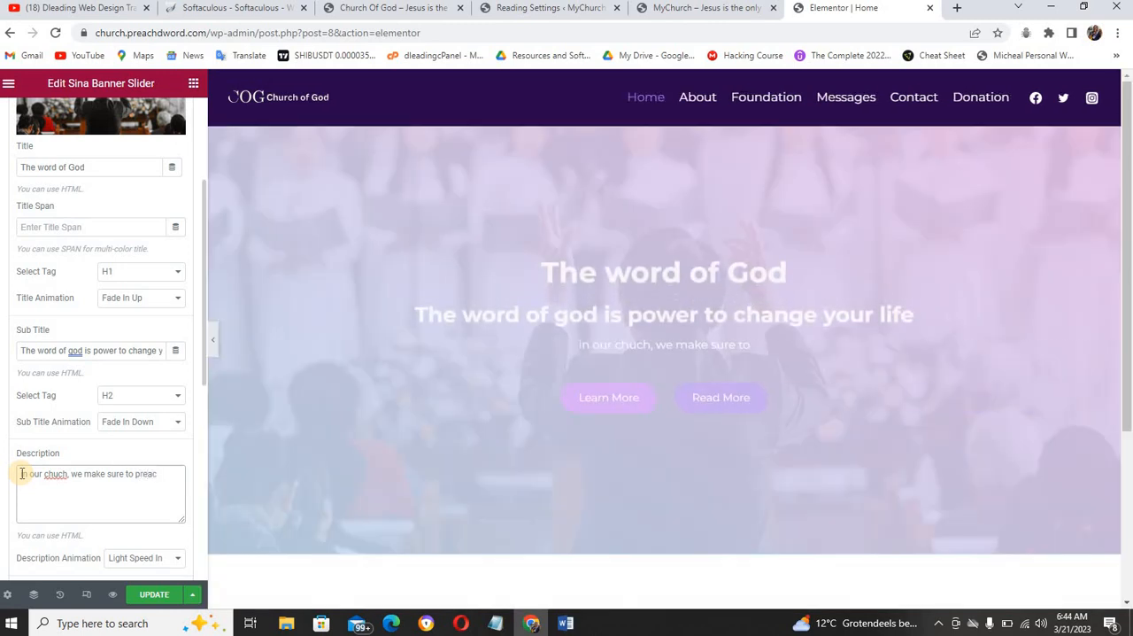
text(h the word of)
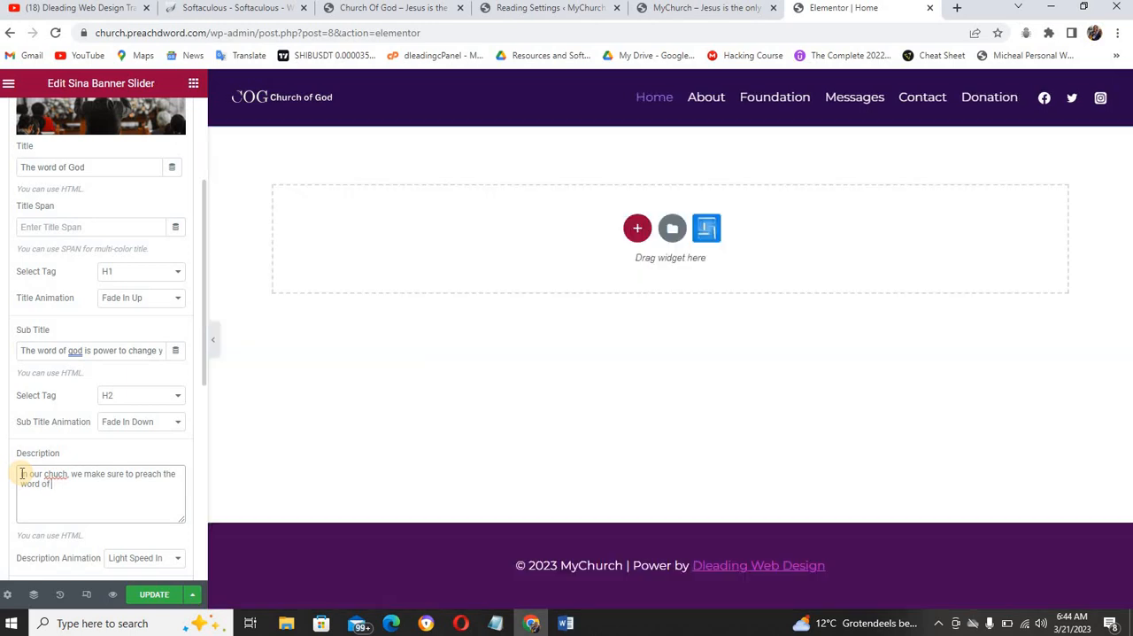
text( God )
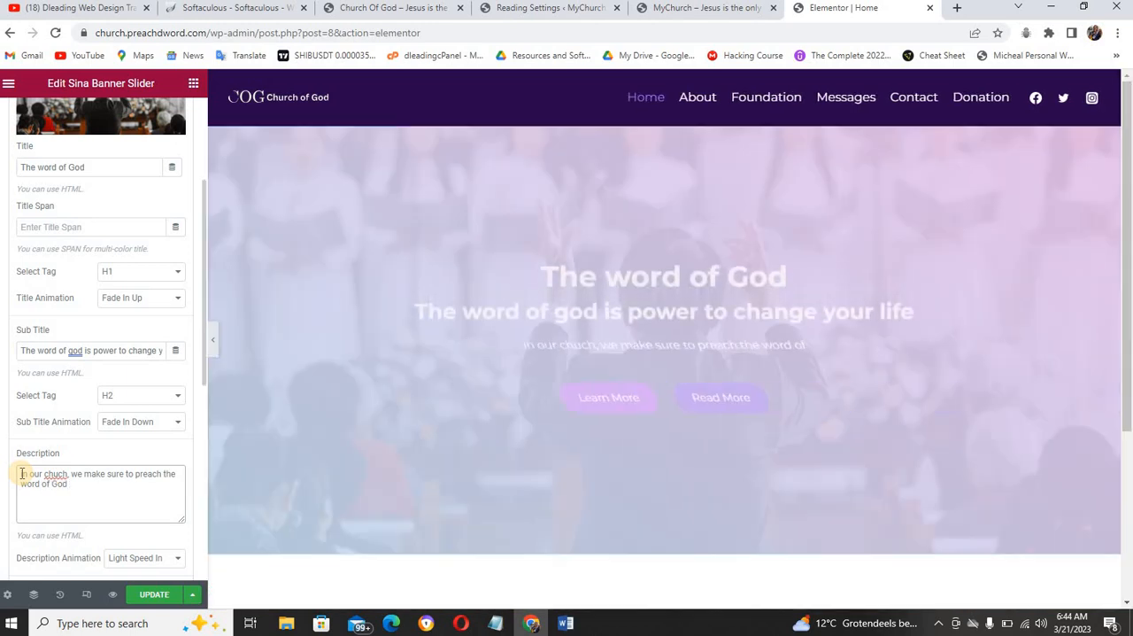
text(accor)
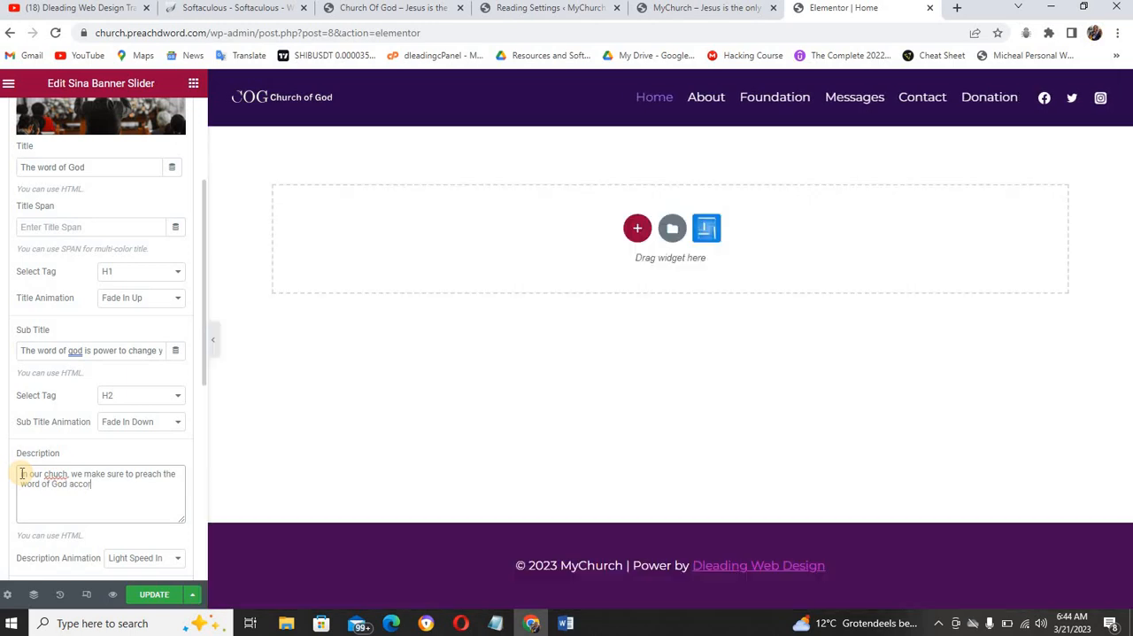
text(ding to th)
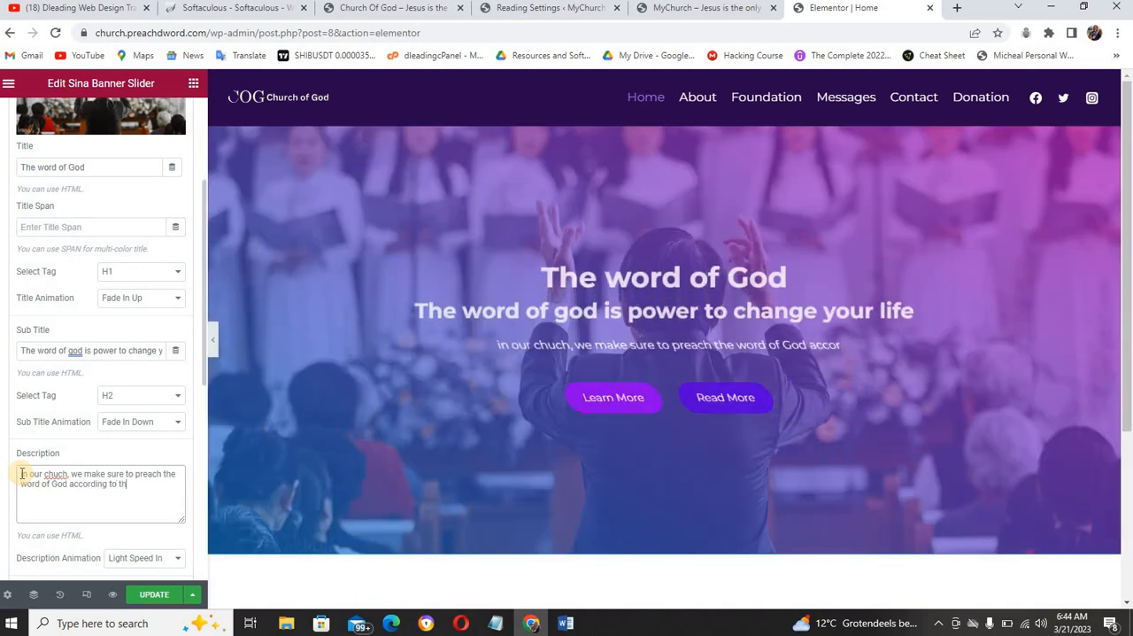
text(e leading of the)
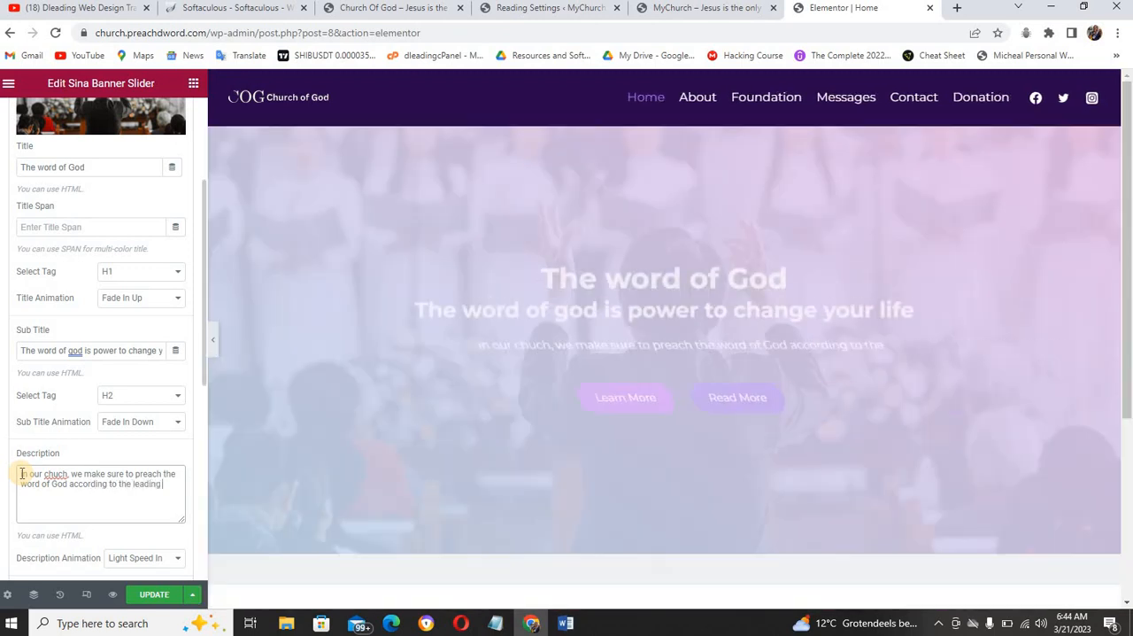
text( holy)
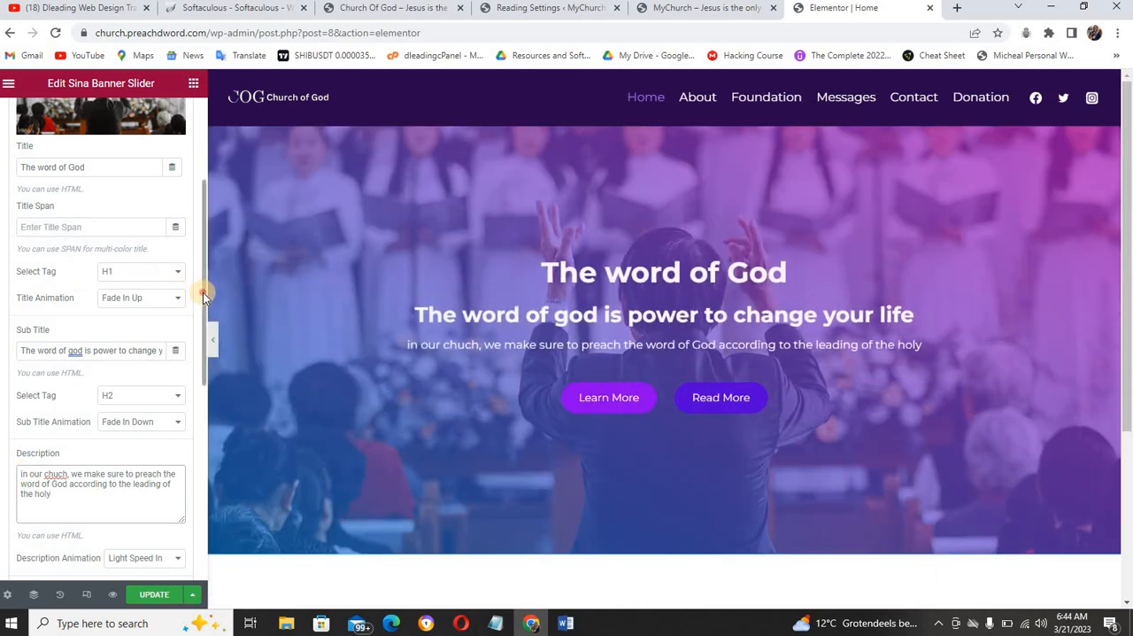
Review the "We are master of plan" slide's options and the banner slider's primary and secondary button settings.
drag(202, 295, 198, 207)
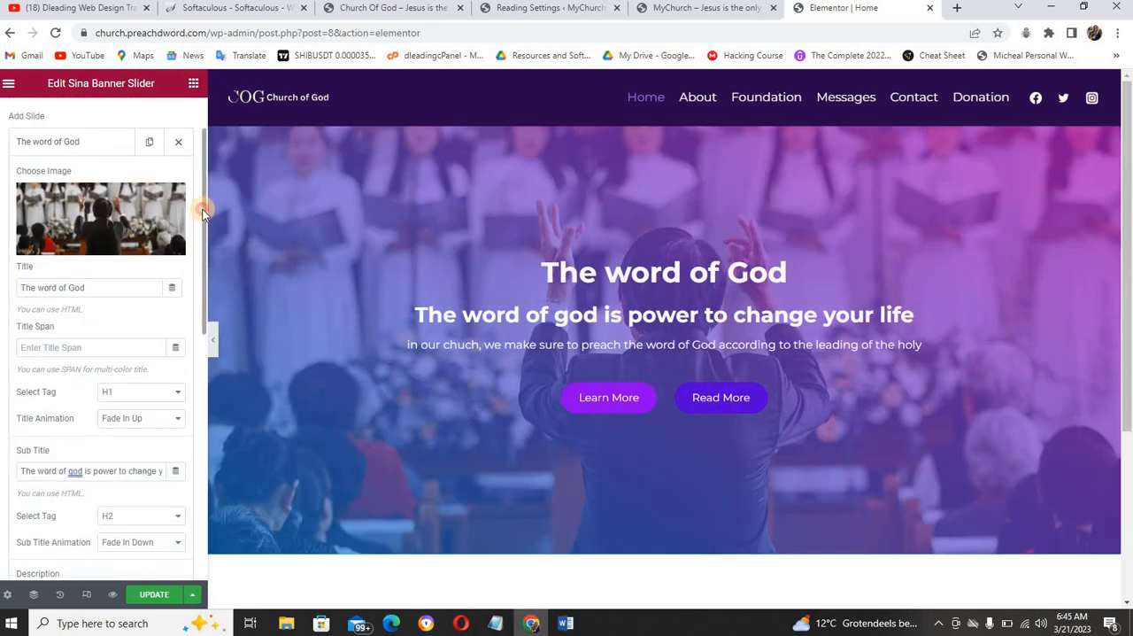
click(85, 218)
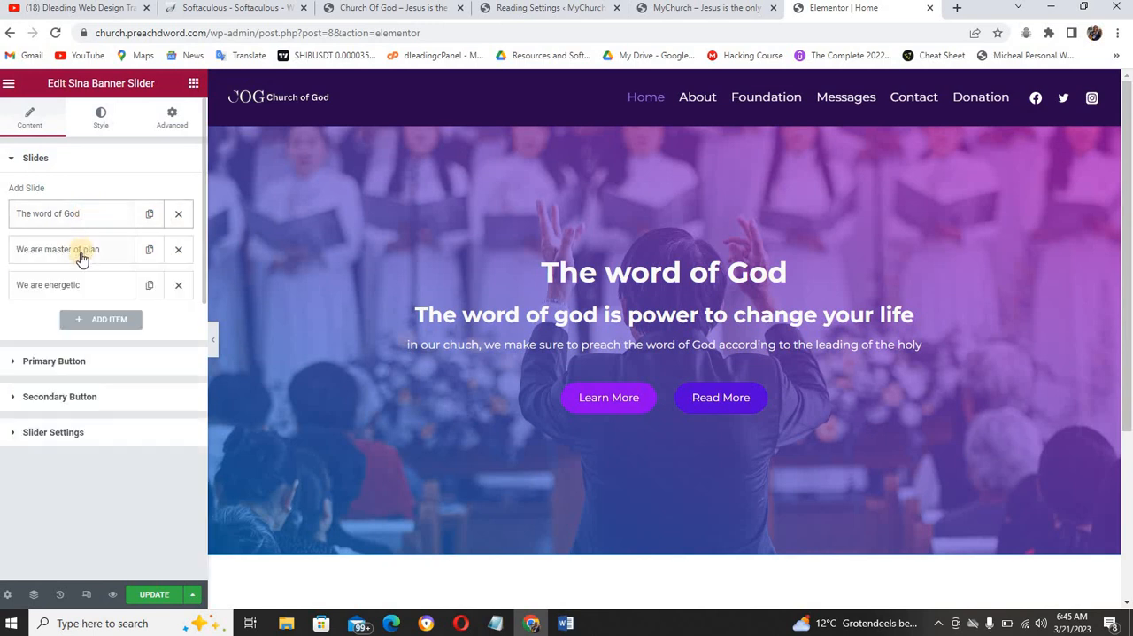
click(80, 251)
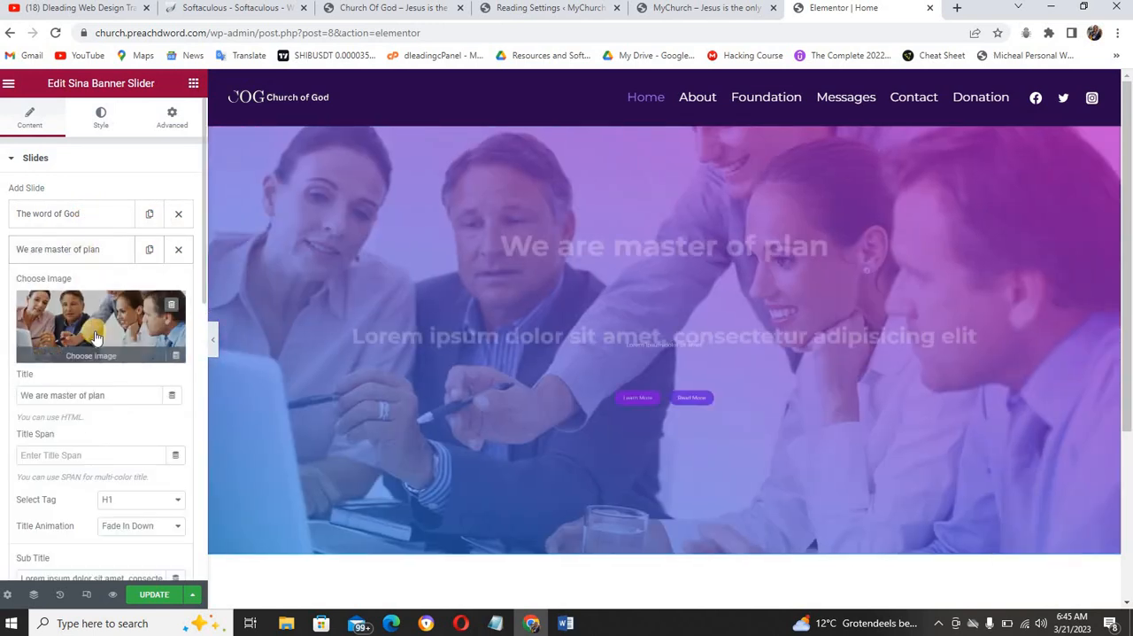
click(79, 250)
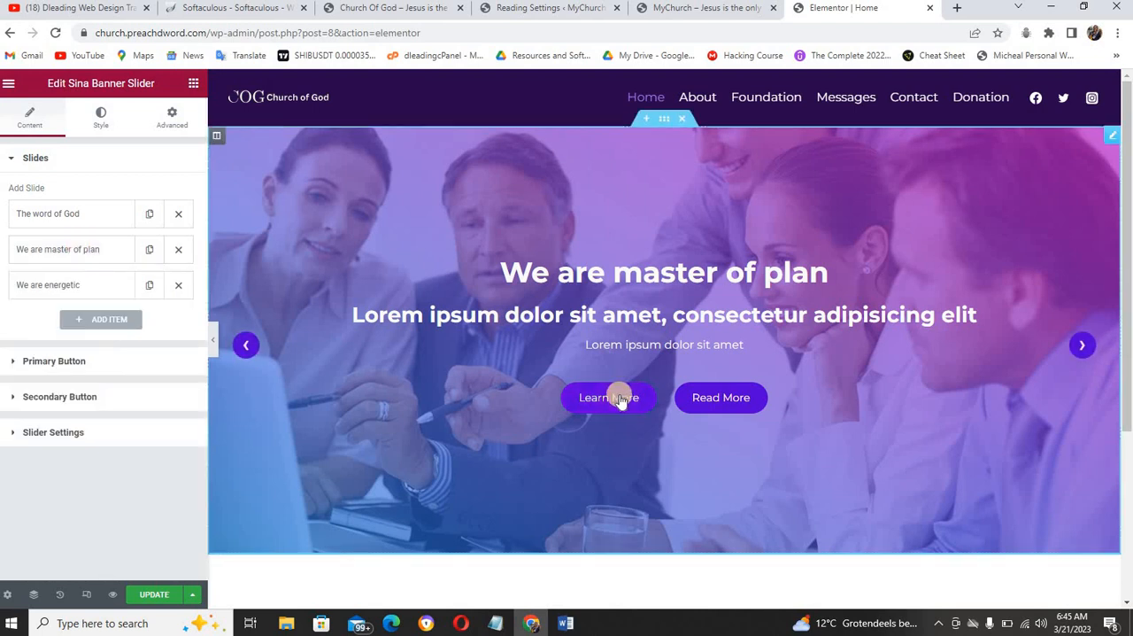
click(91, 362)
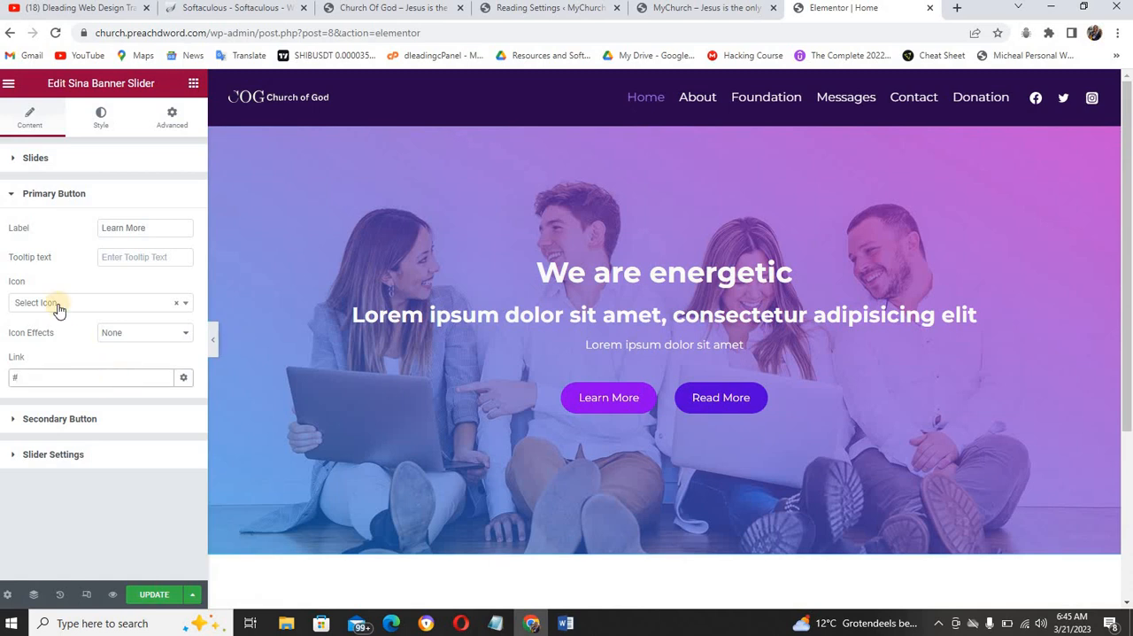
click(55, 194)
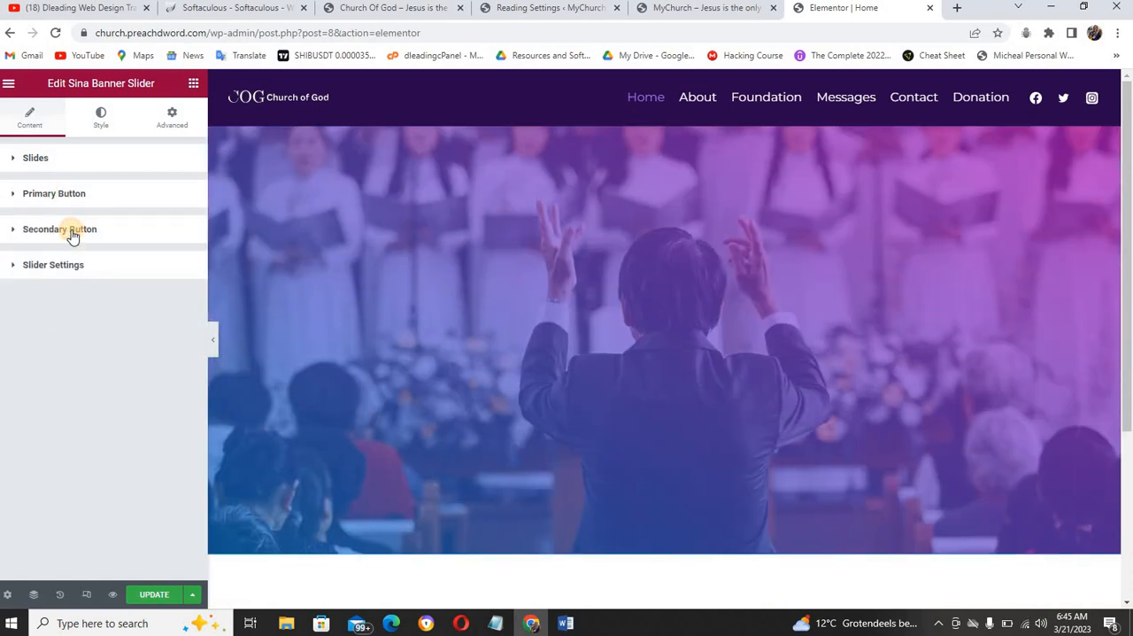
click(71, 229)
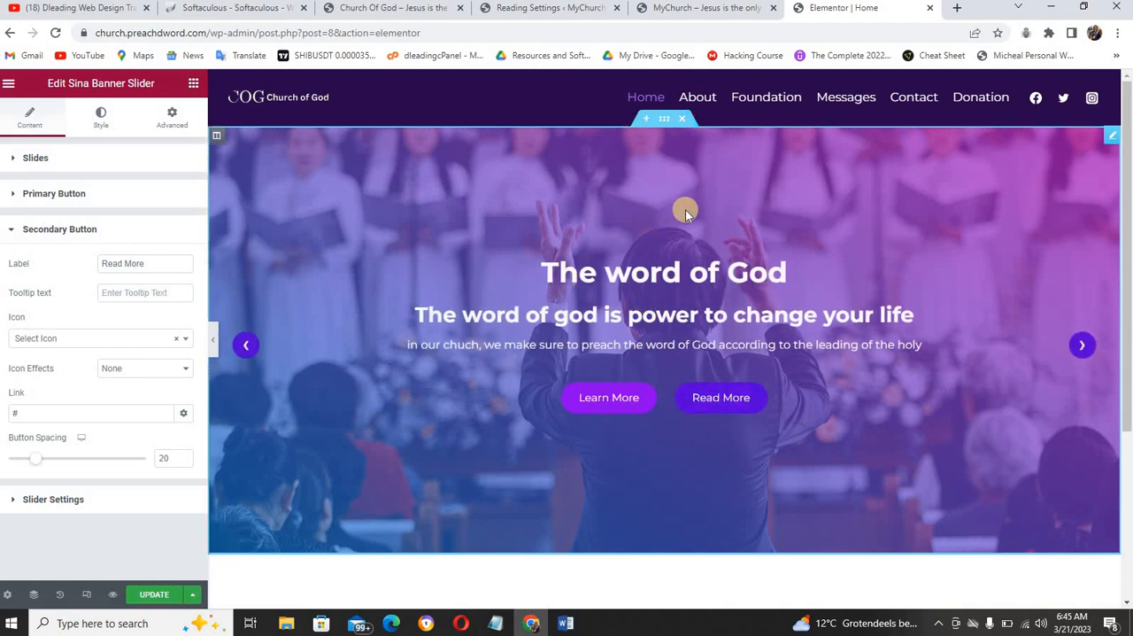
Delete the banner slider section and insert the saved "Home Page" template into the empty page.
click(683, 122)
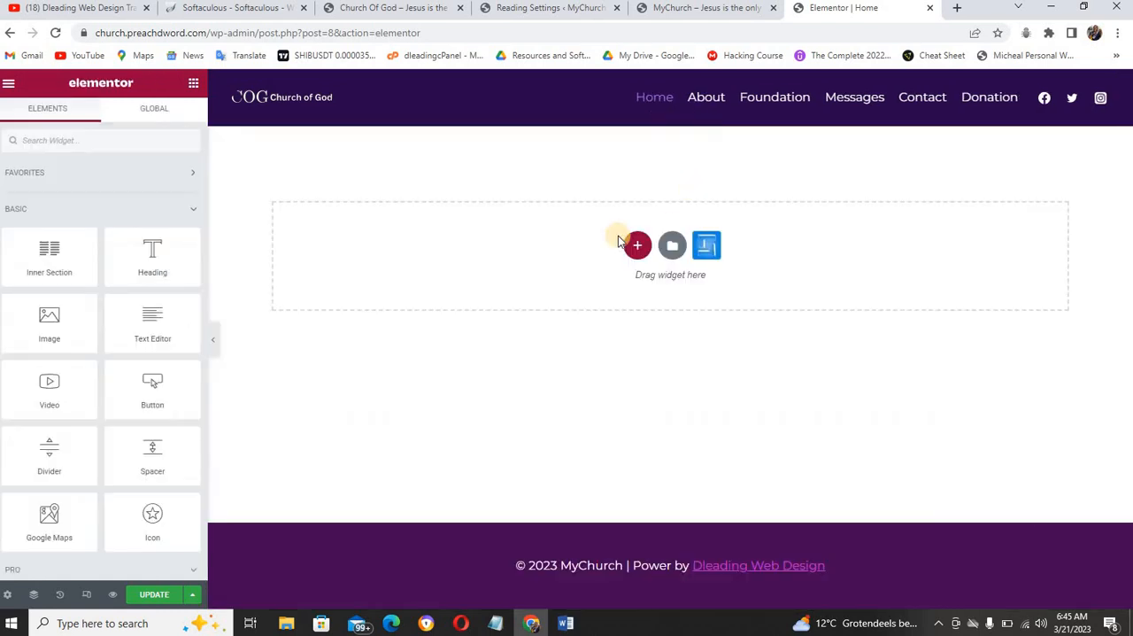
click(671, 246)
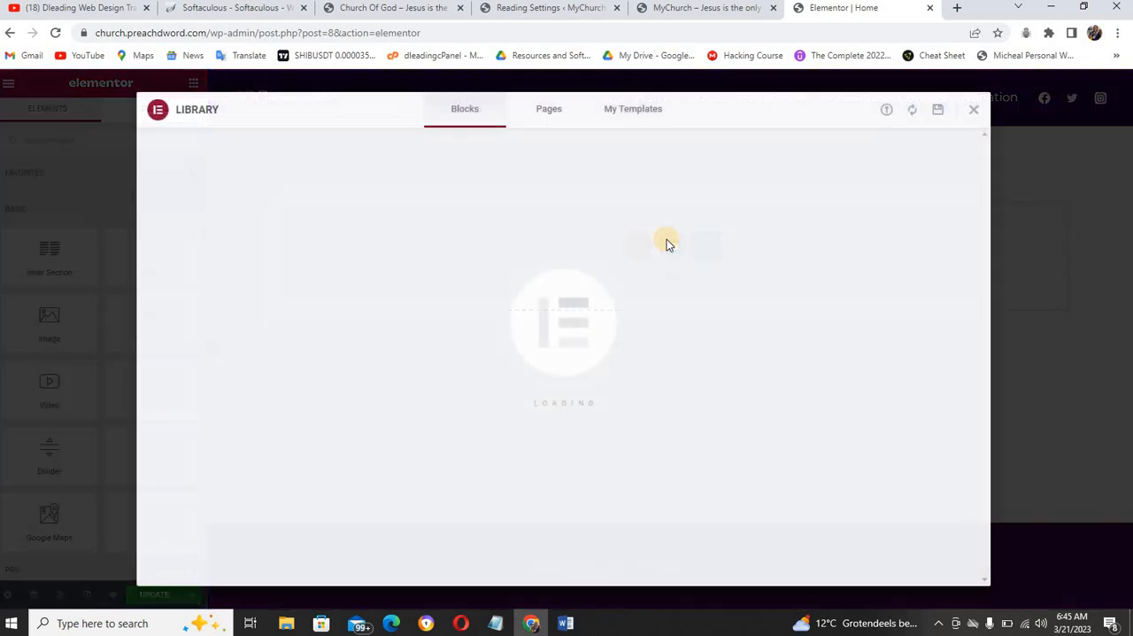
click(623, 114)
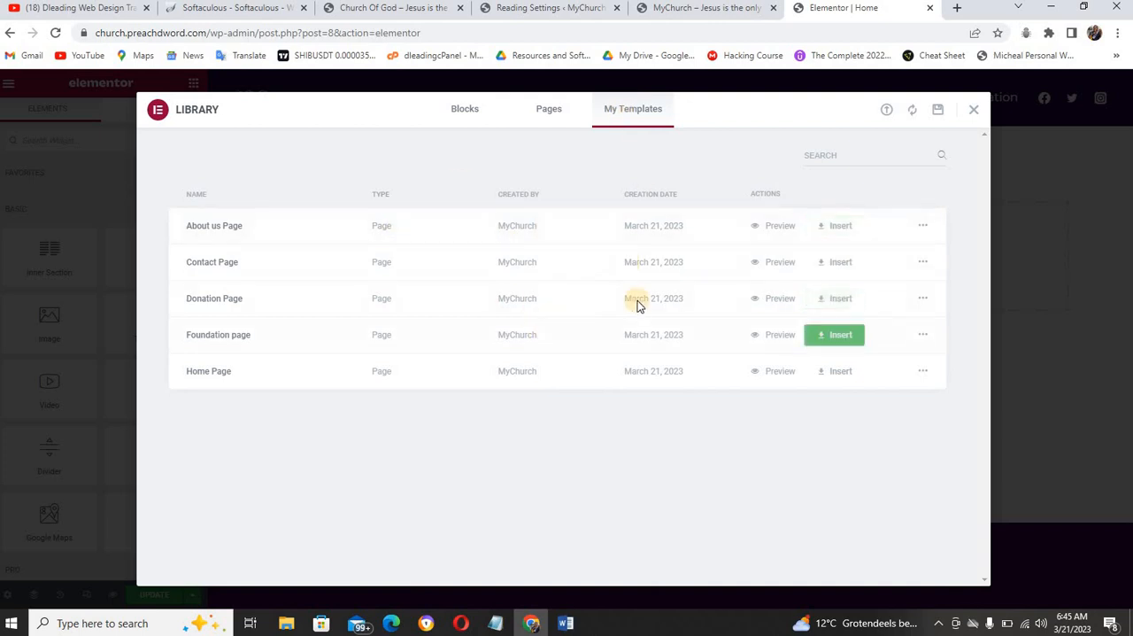
click(839, 372)
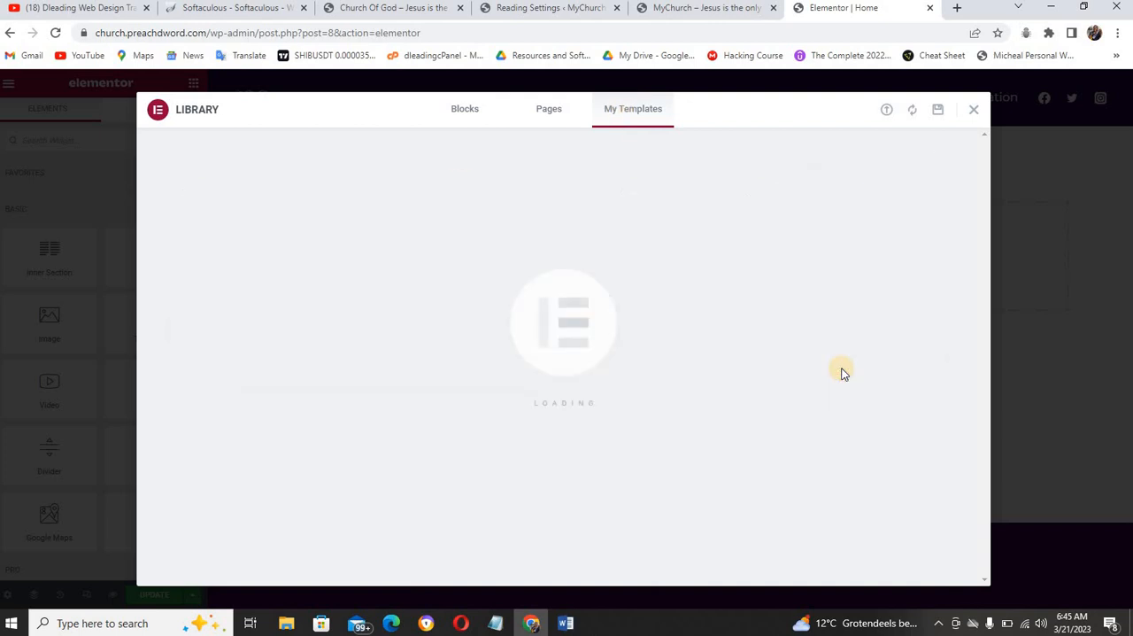
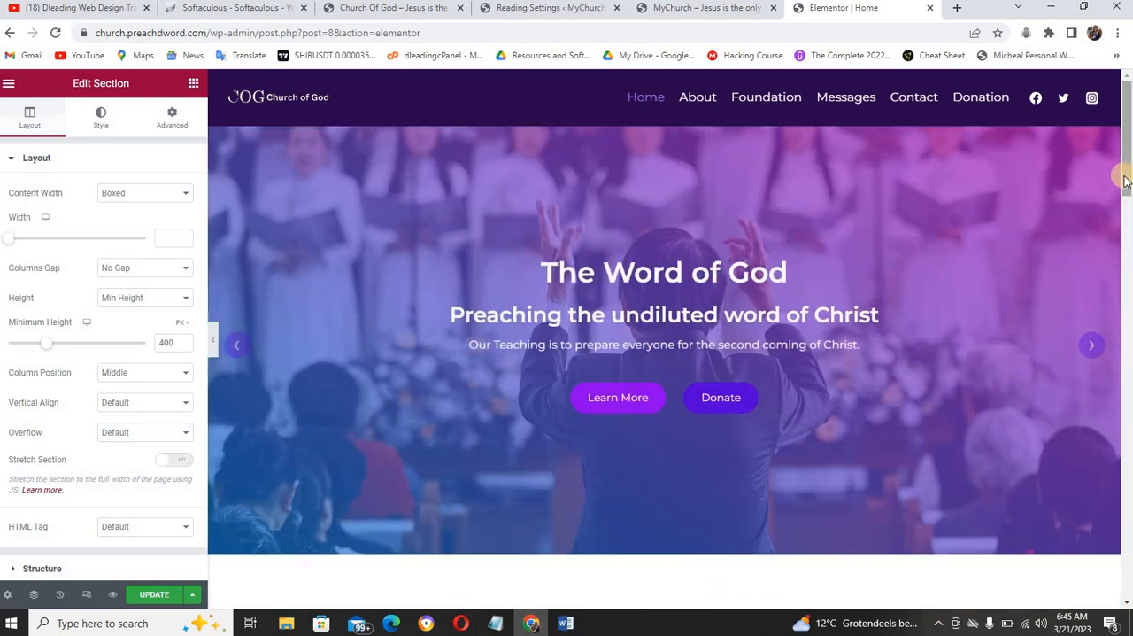
Look through the inserted Home Page template's sections down to "Our Messages" and update the page.
mouse_move(1122, 195)
mouse_down()
mouse_move(1129, 549)
mouse_move(1120, 177)
mouse_up()
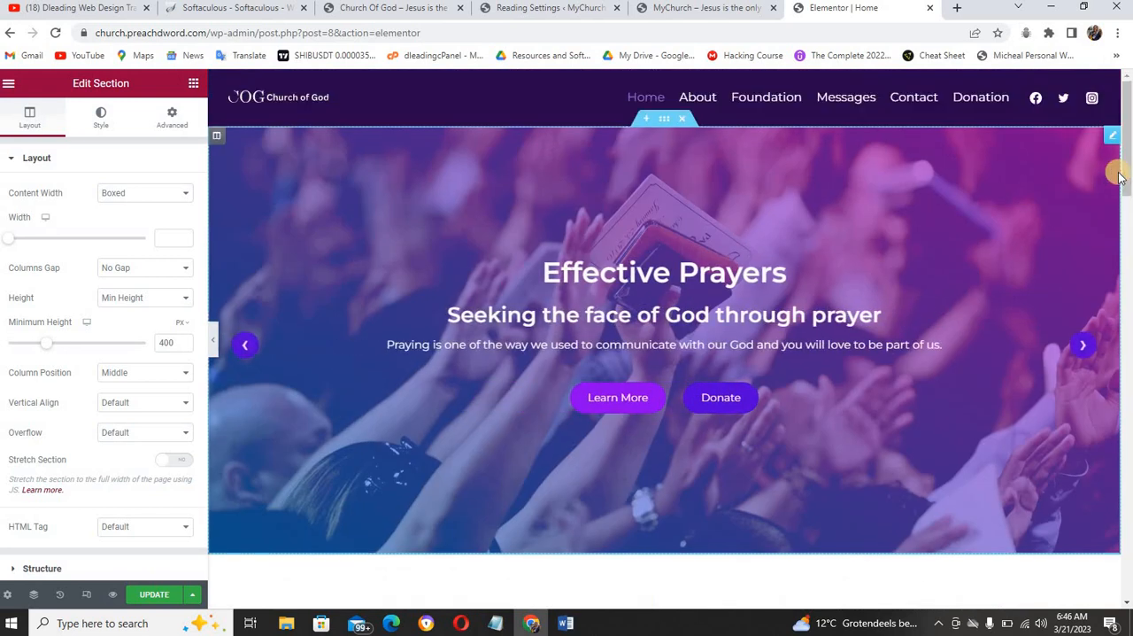
drag(1129, 226, 1126, 438)
scroll(1129, 496, up, 2)
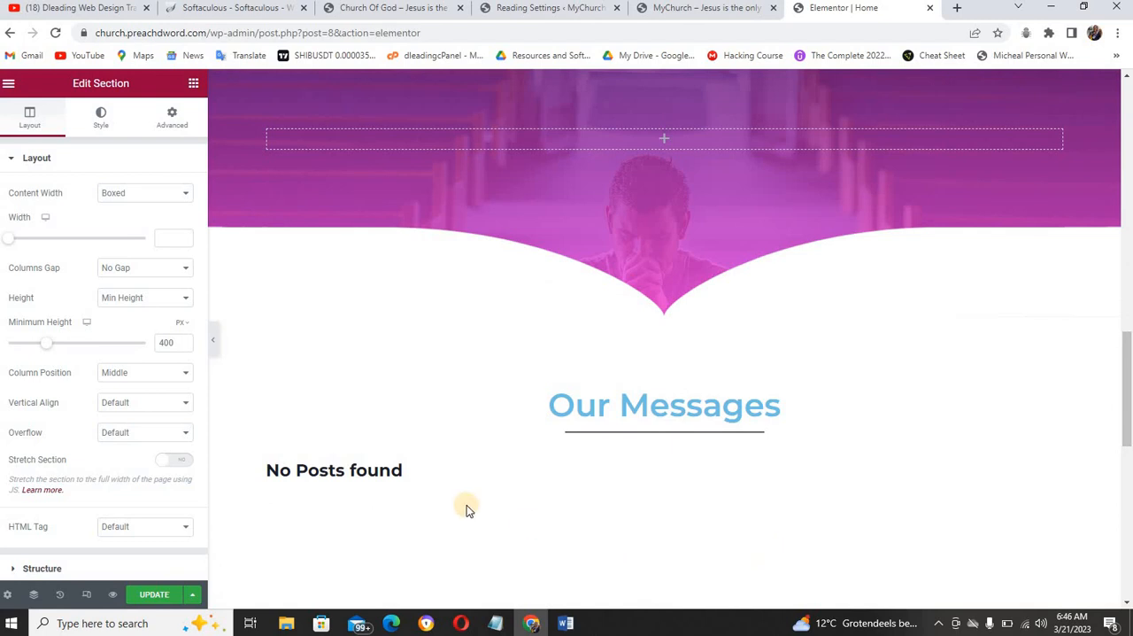
click(157, 596)
Compare the banner on the reference church site with the one on the published MyChurch home page.
click(536, 10)
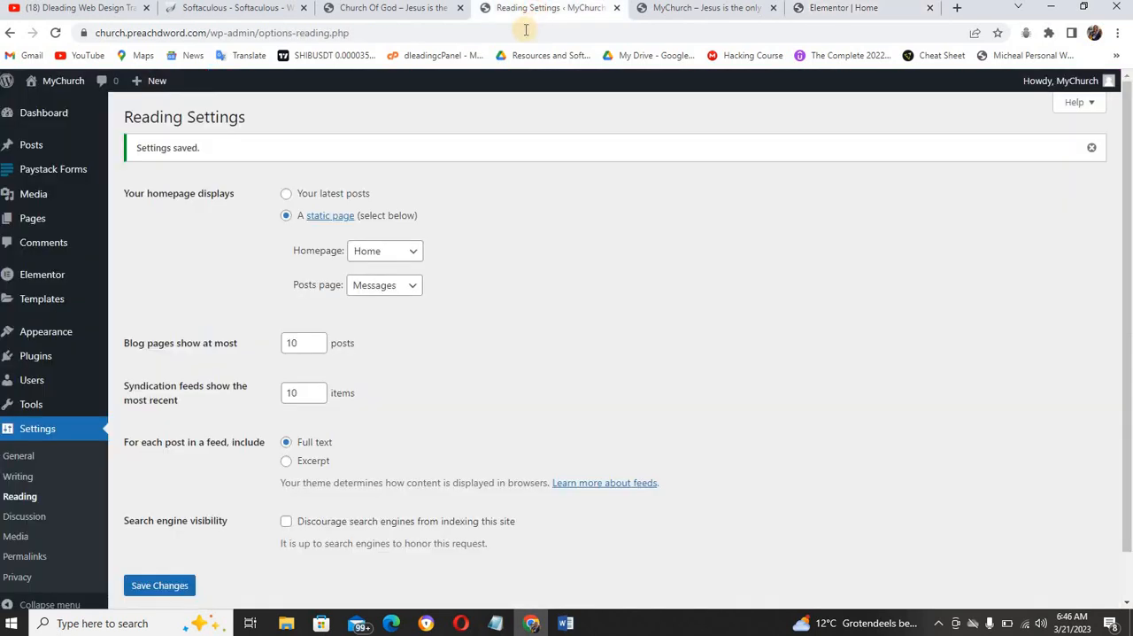
click(425, 11)
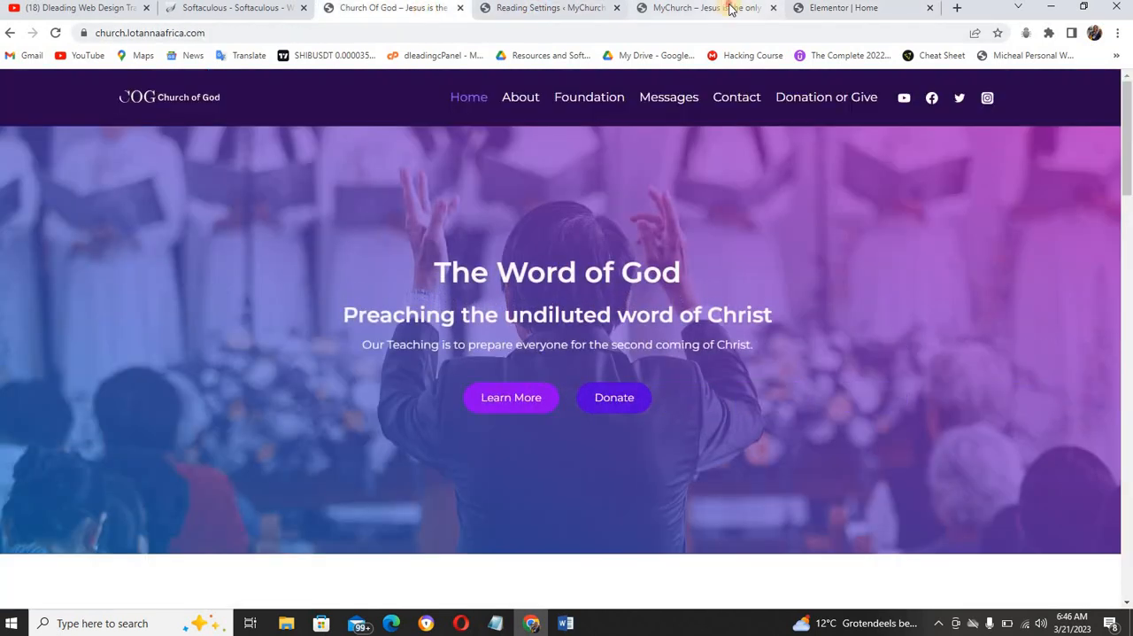
click(730, 8)
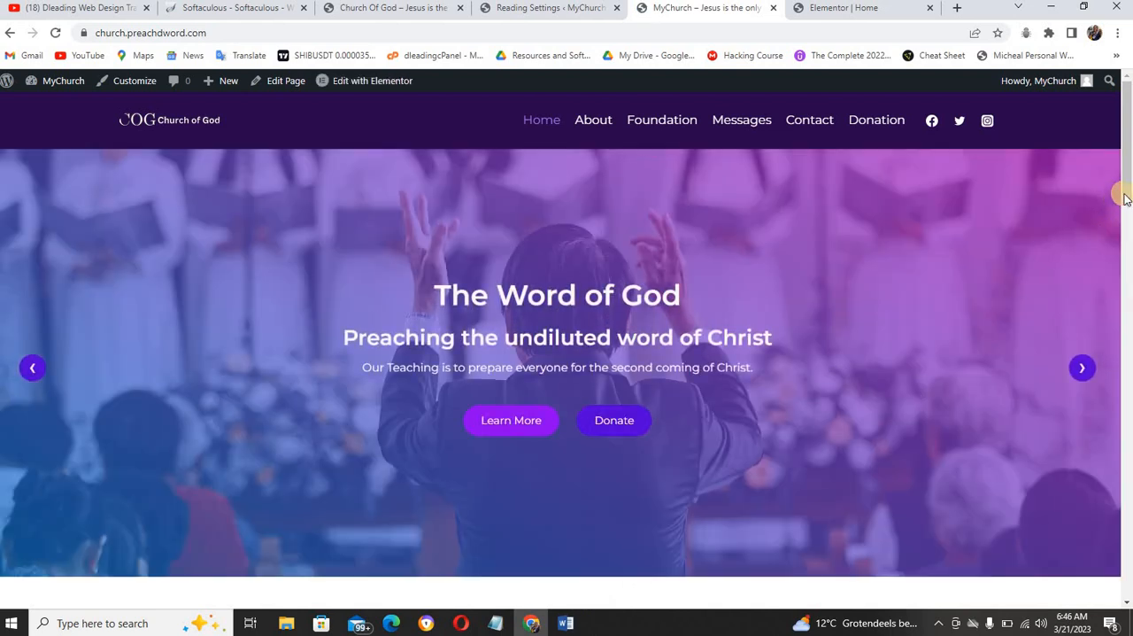
drag(1124, 196, 1128, 166)
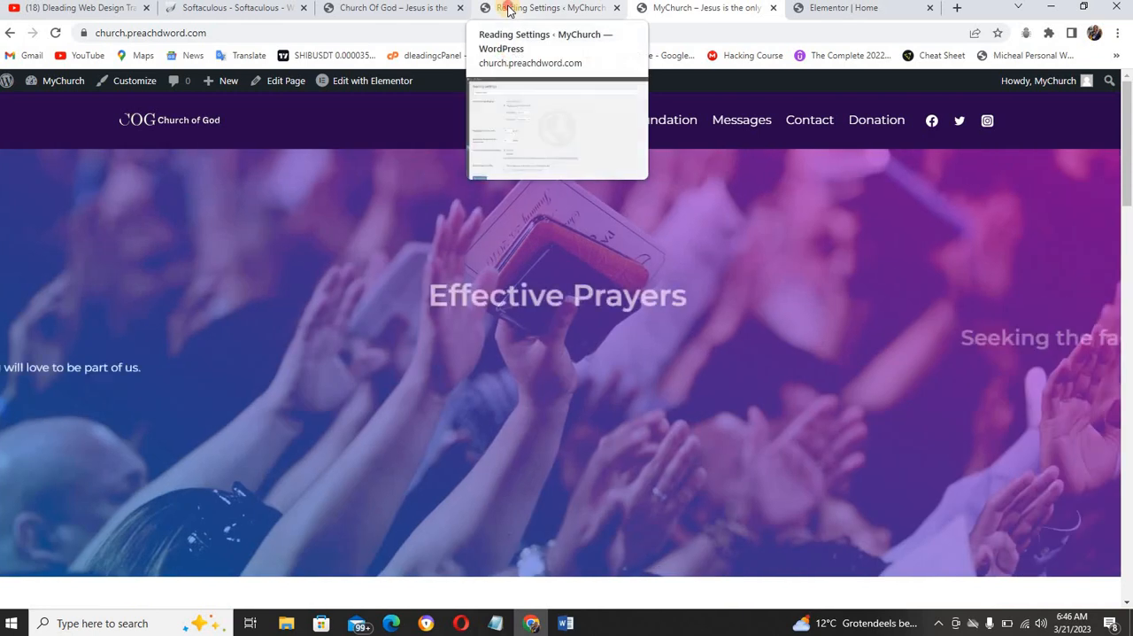
Find the Mega Elements – Addons for Elementor plugin with the search "Mega element", and install and activate it.
click(509, 10)
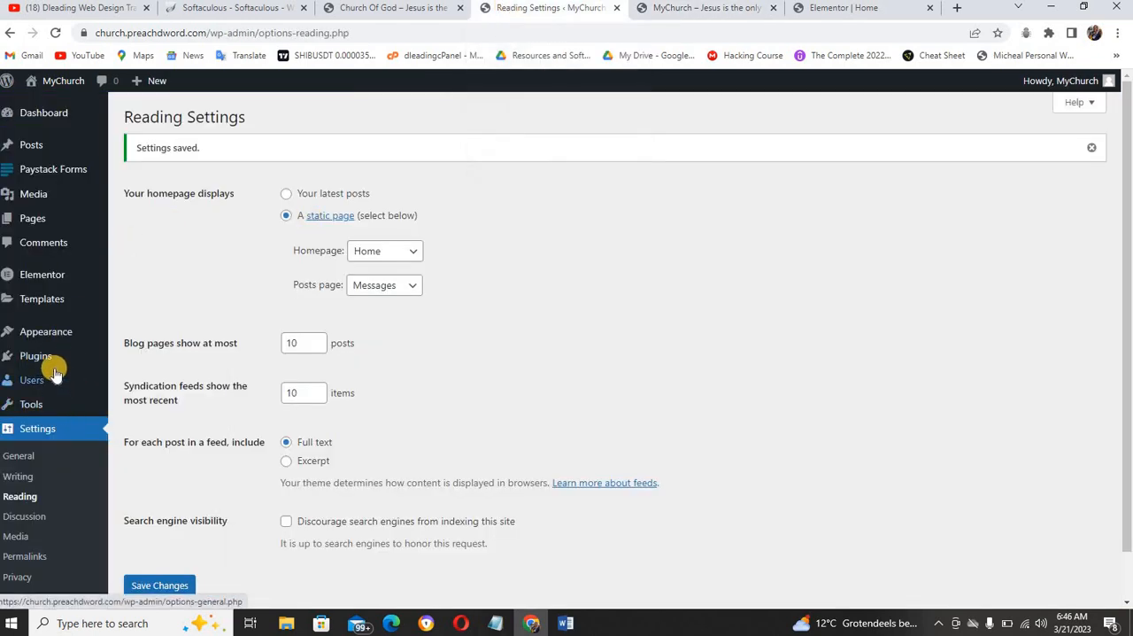
mouse_move(53, 359)
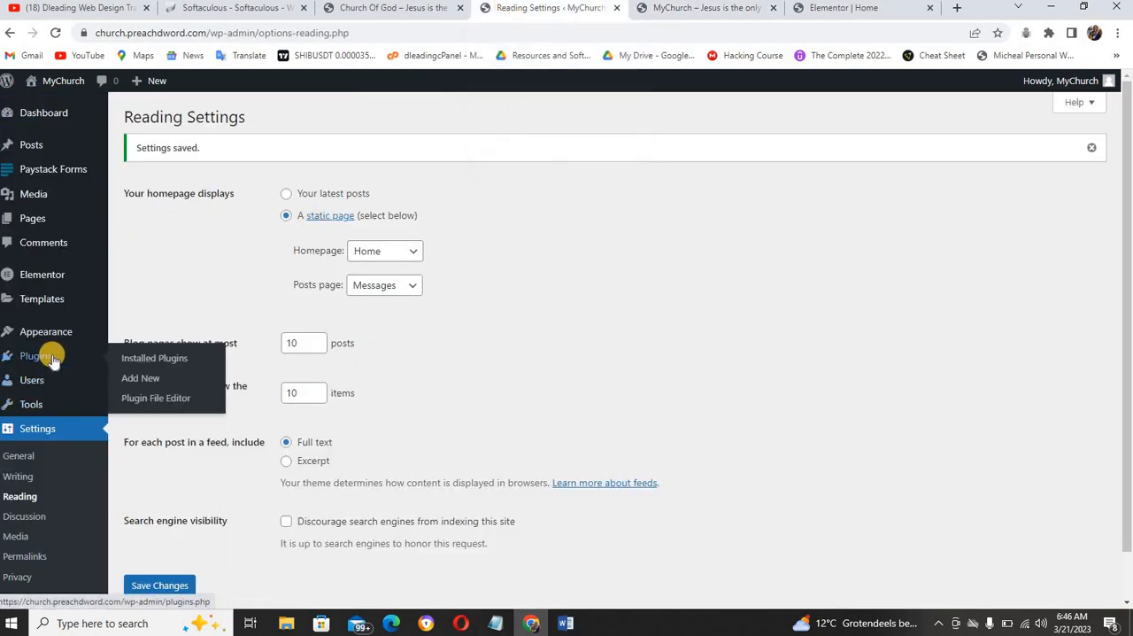
click(142, 378)
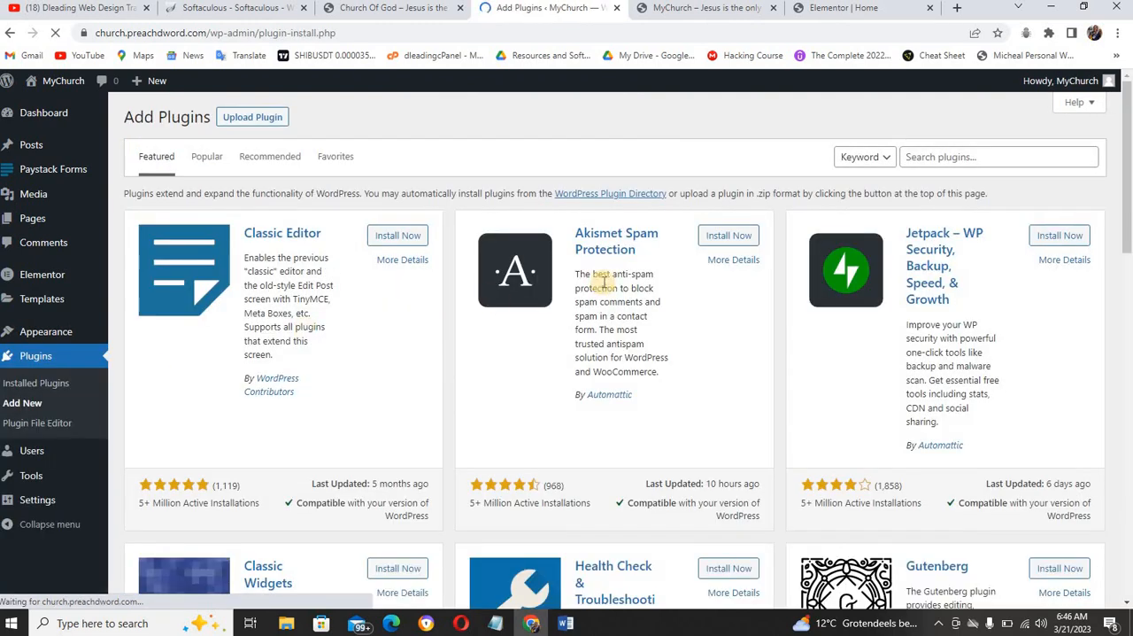
click(921, 157)
text(Media)
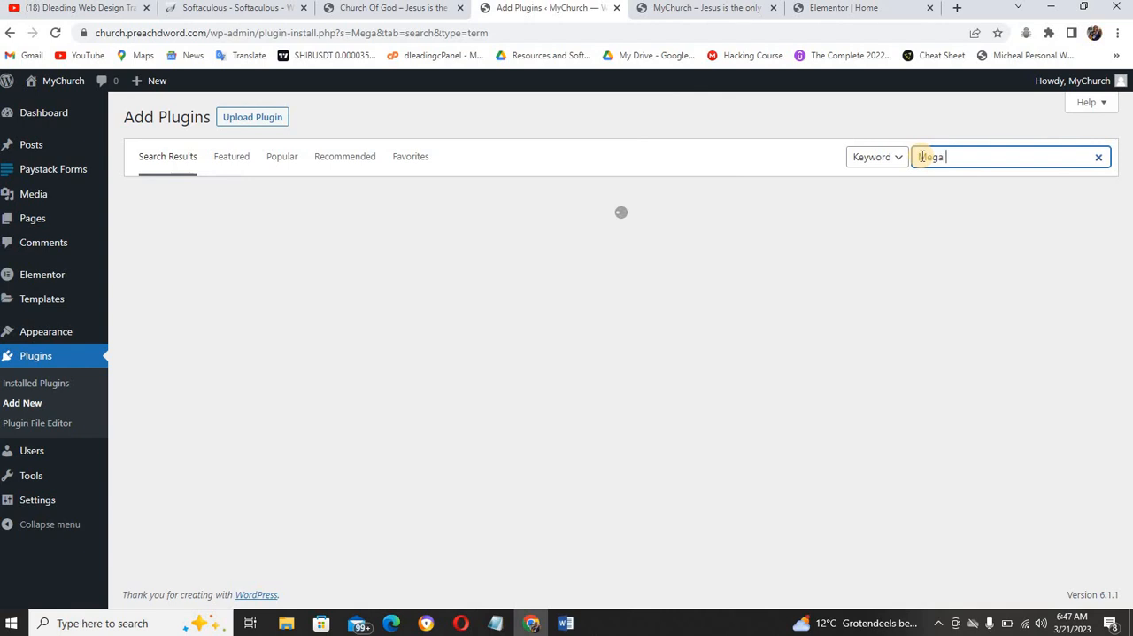
text( element)
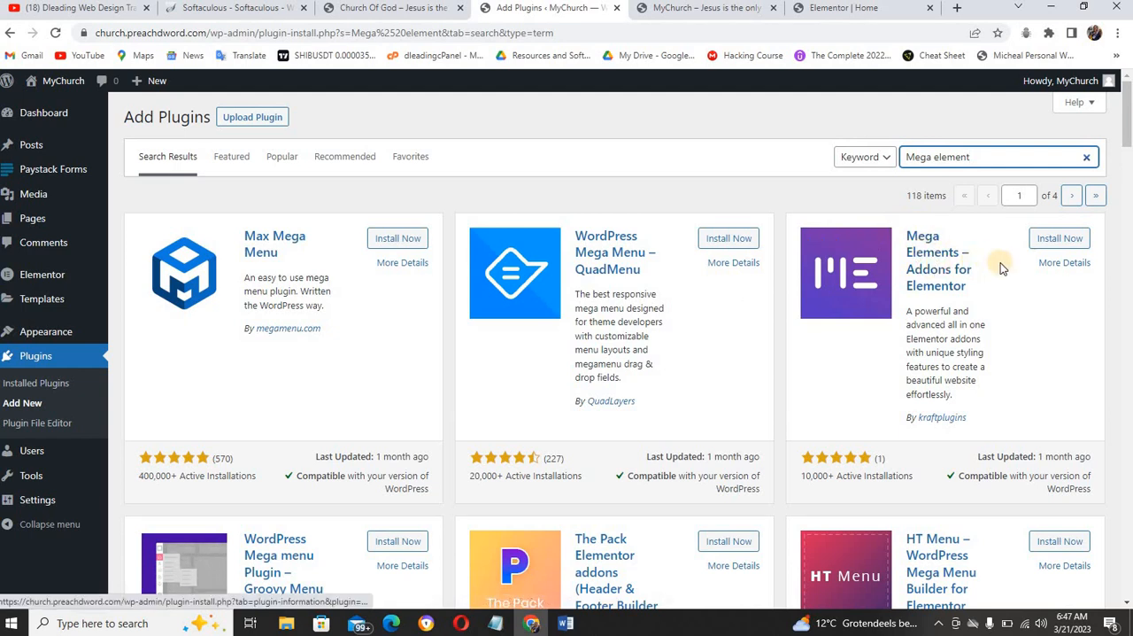
click(1049, 241)
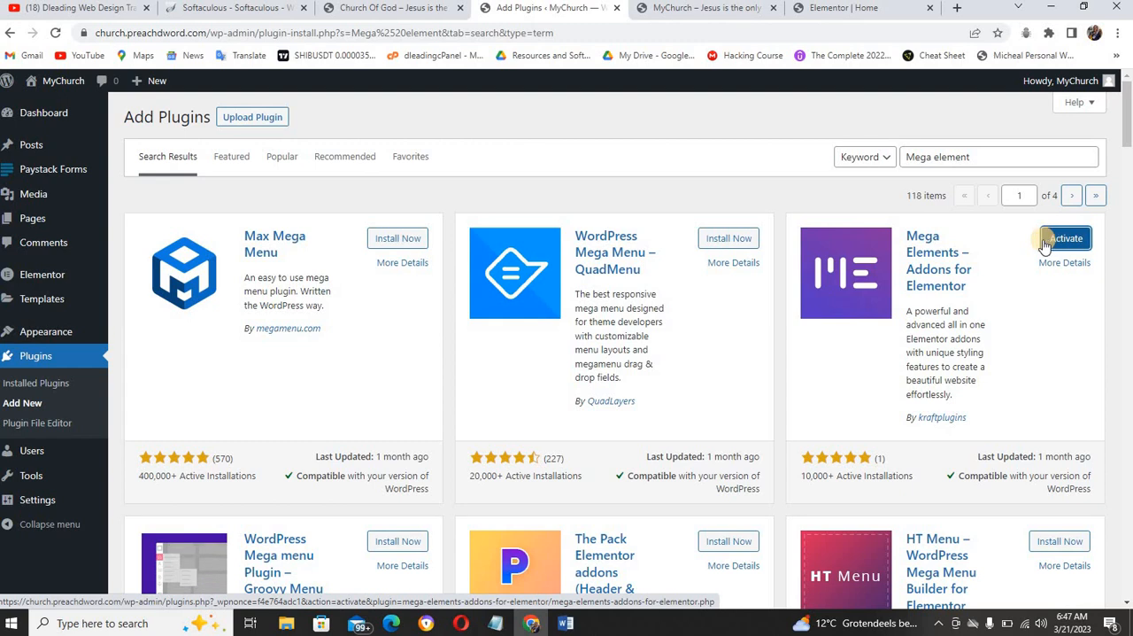
click(1065, 239)
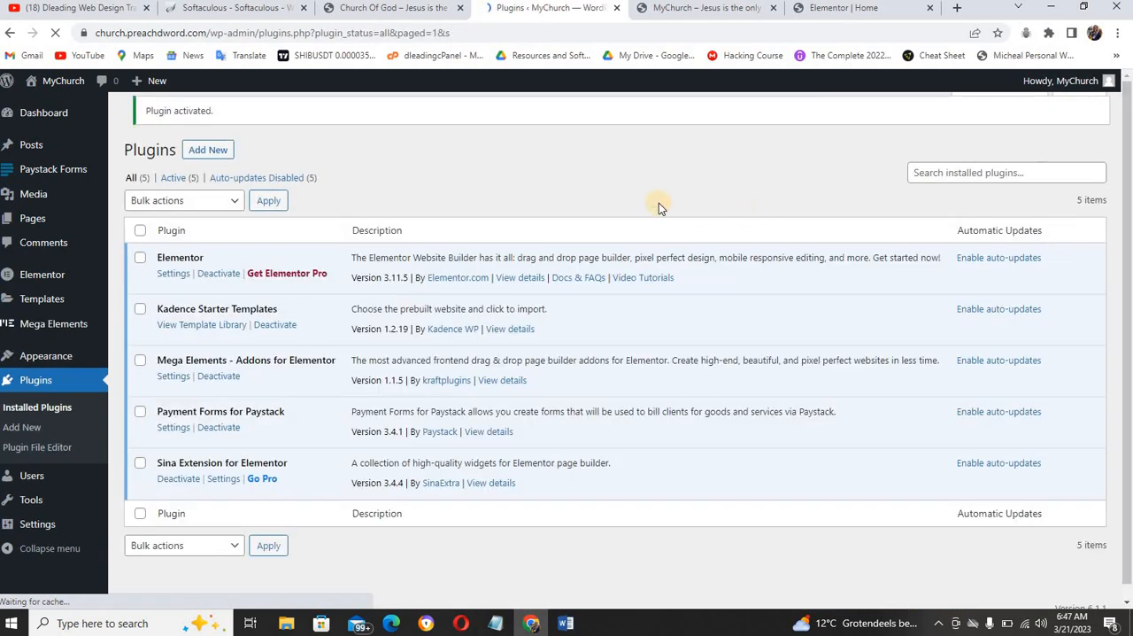
Reload the published home page and compare its praying-man section above "Our Messages" with the same section on the reference site.
click(651, 10)
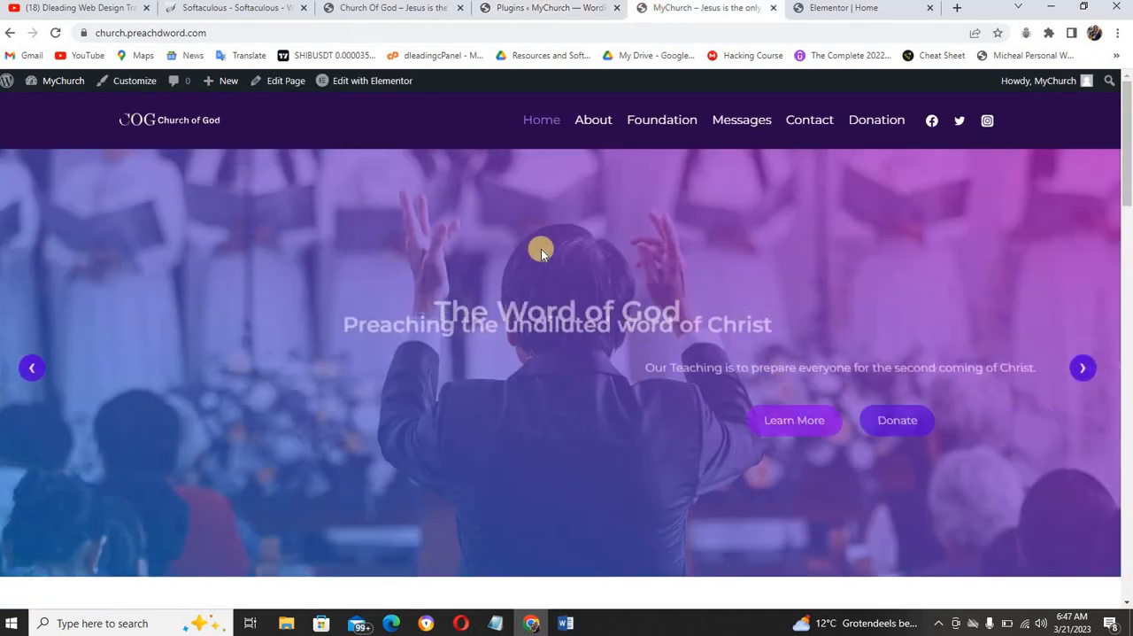
key(ctrl+r)
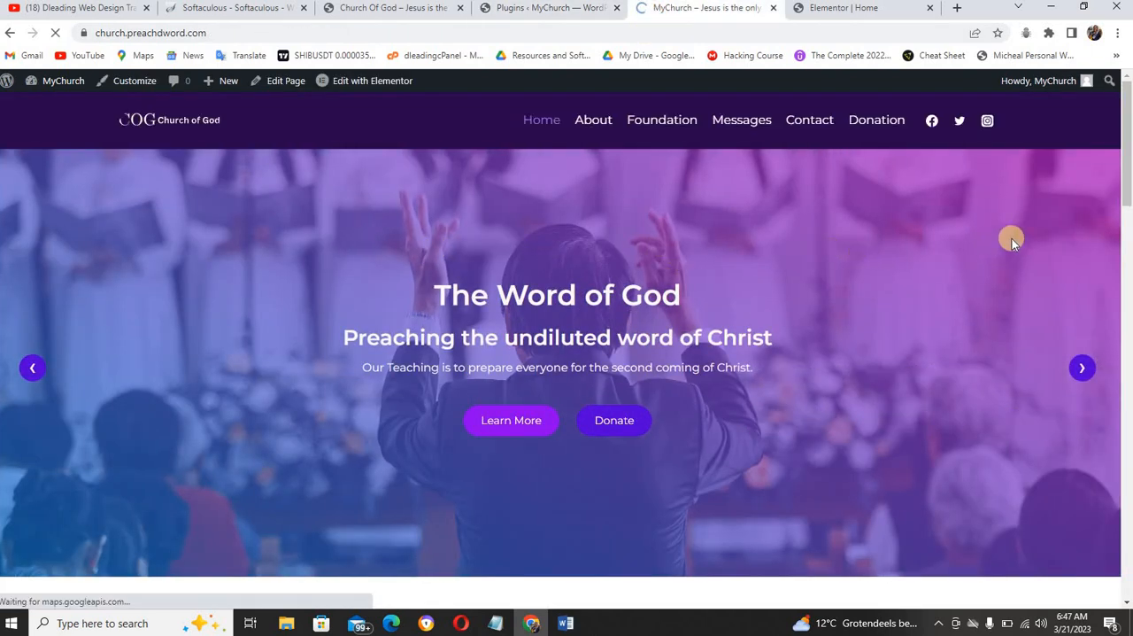
scroll(1130, 186, down, 5)
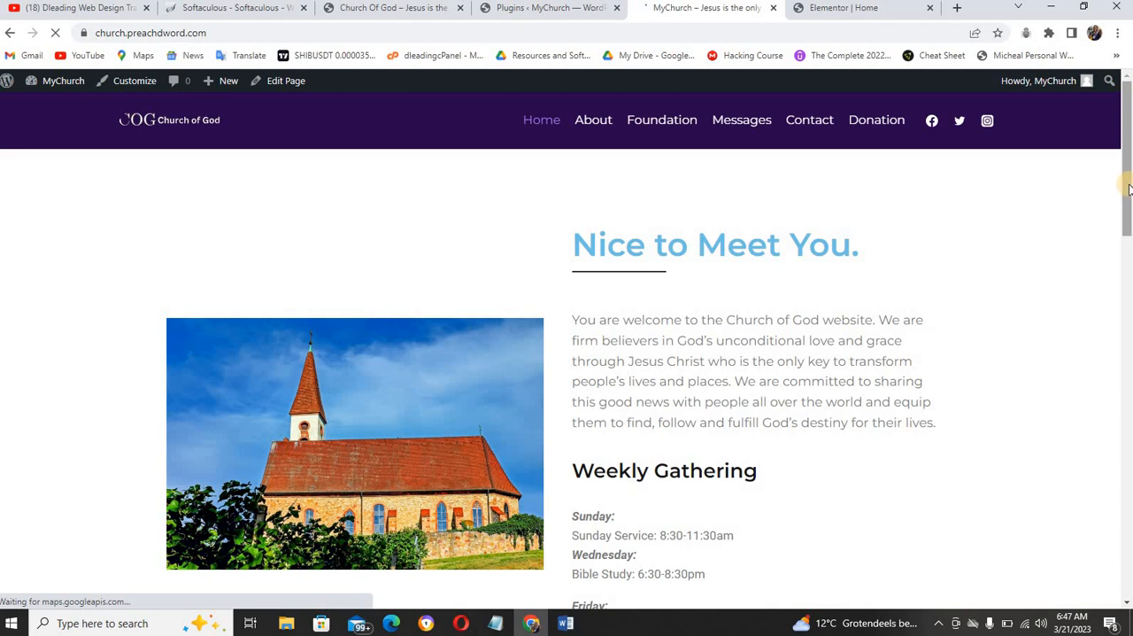
scroll(1128, 240, down, 2)
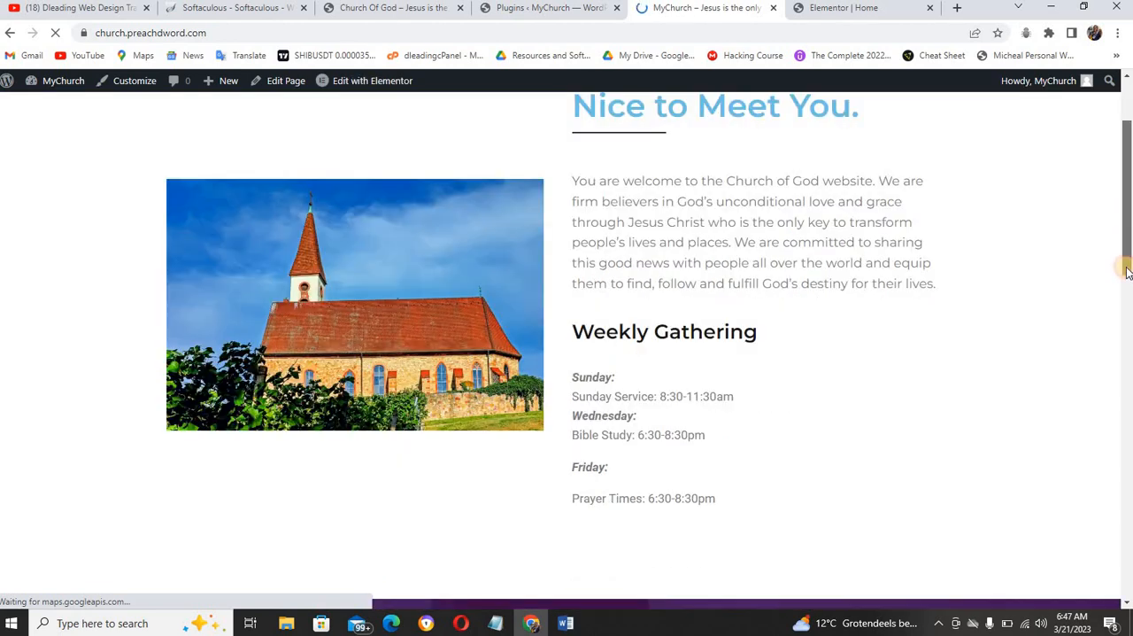
scroll(1127, 257, down, 2)
scroll(1125, 301, up, 5)
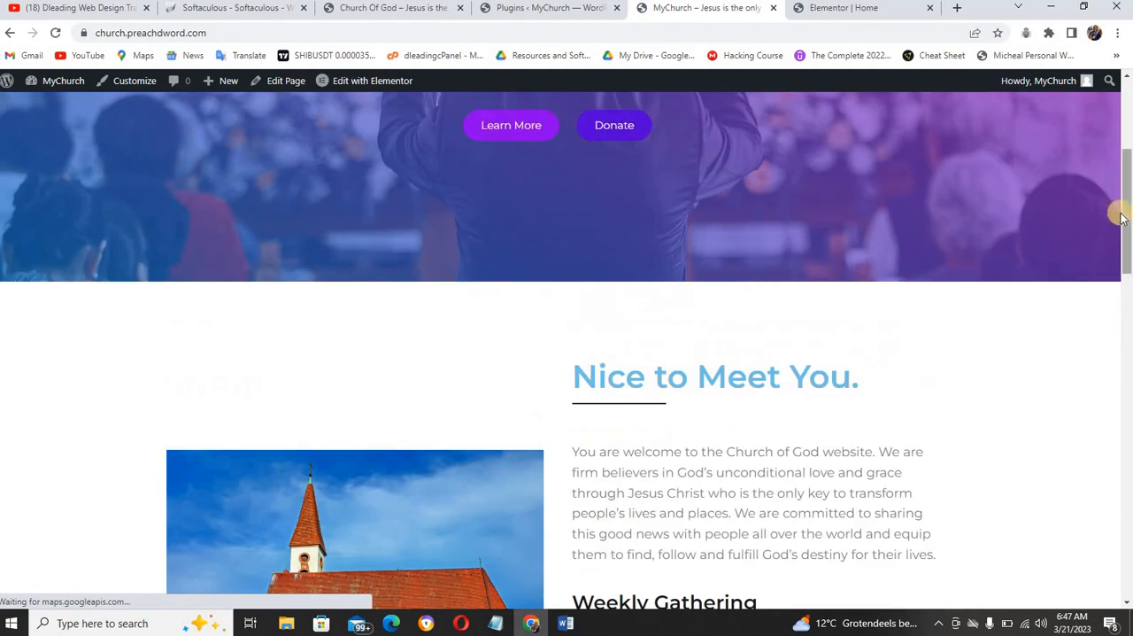
drag(1128, 199, 1126, 351)
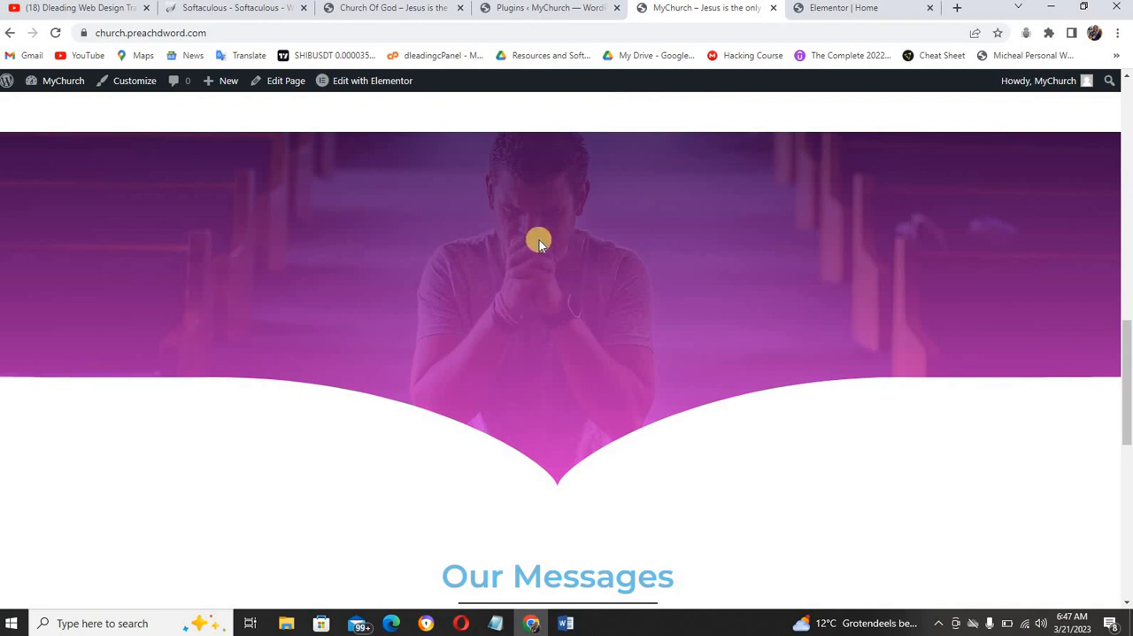
click(406, 9)
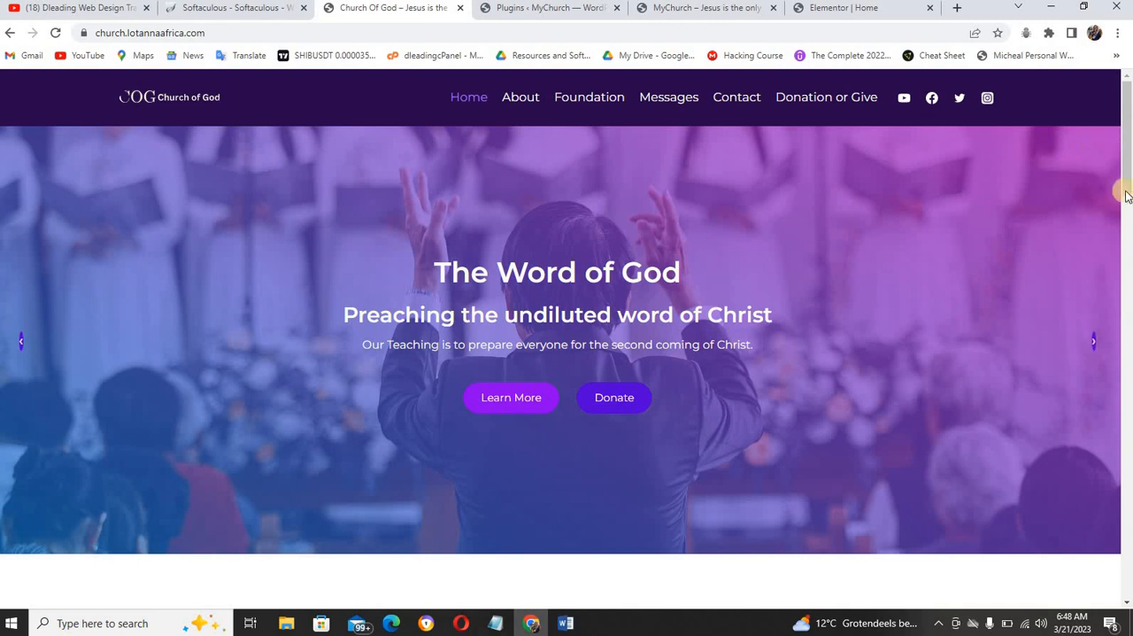
drag(1128, 184, 1126, 389)
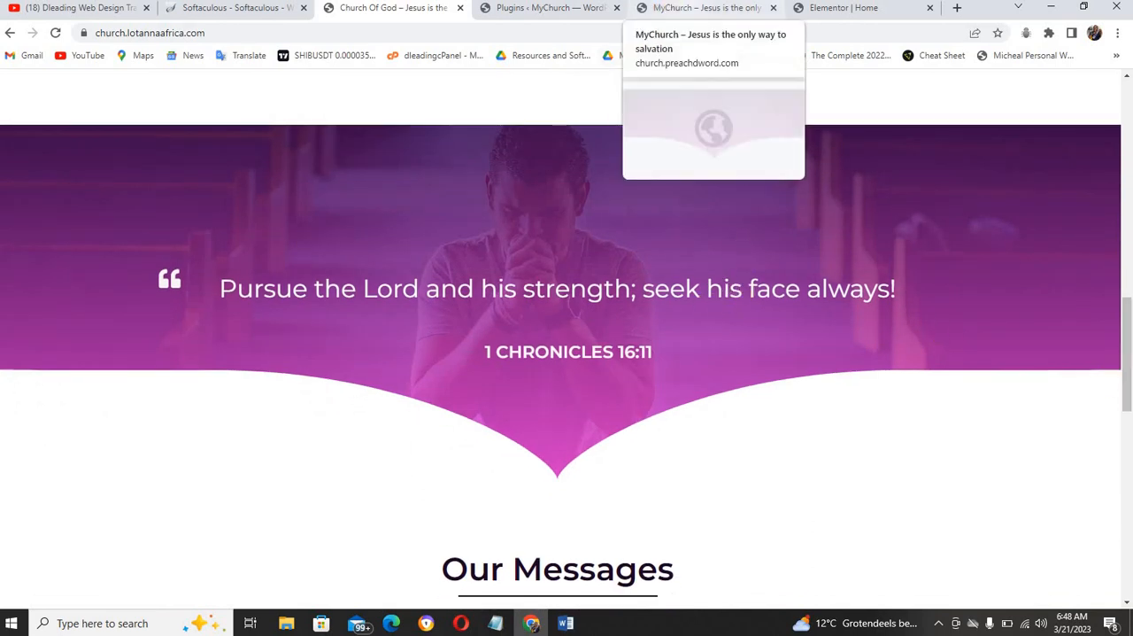
Return to the Home page in the Elementor editor and open the banner slider for editing.
click(844, 7)
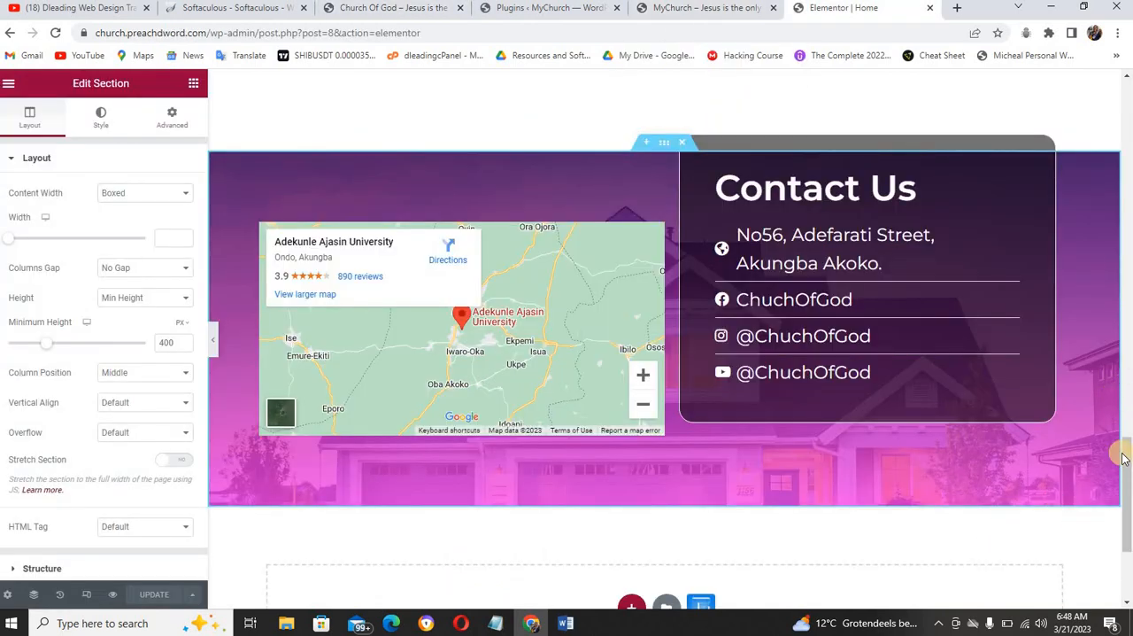
scroll(1117, 378, up, 10)
scroll(1128, 146, up, 8)
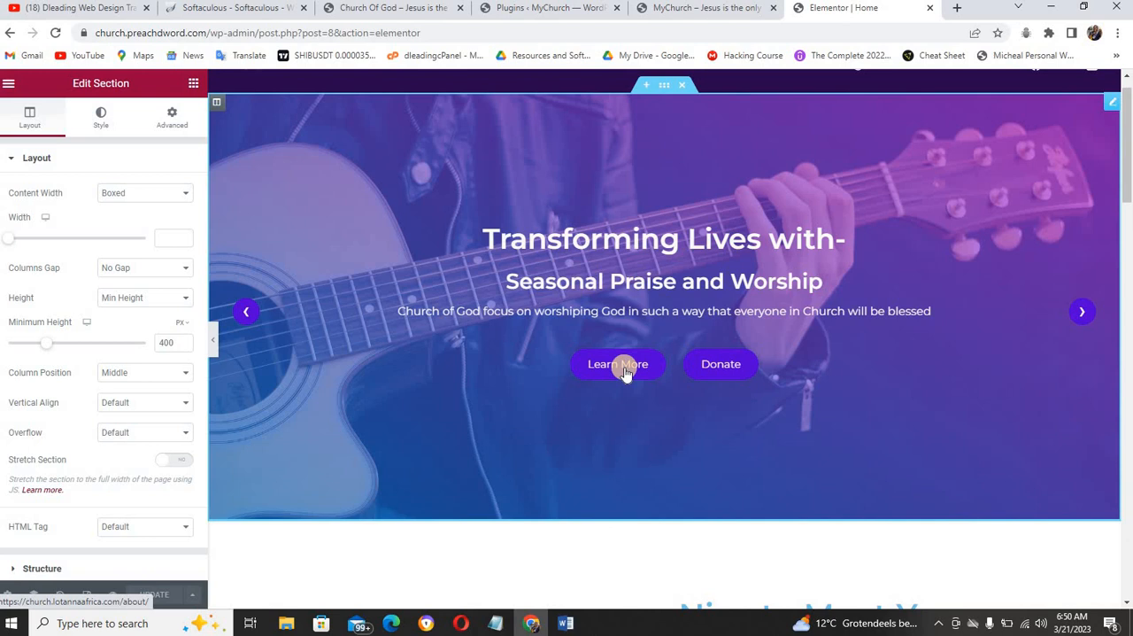
click(1109, 107)
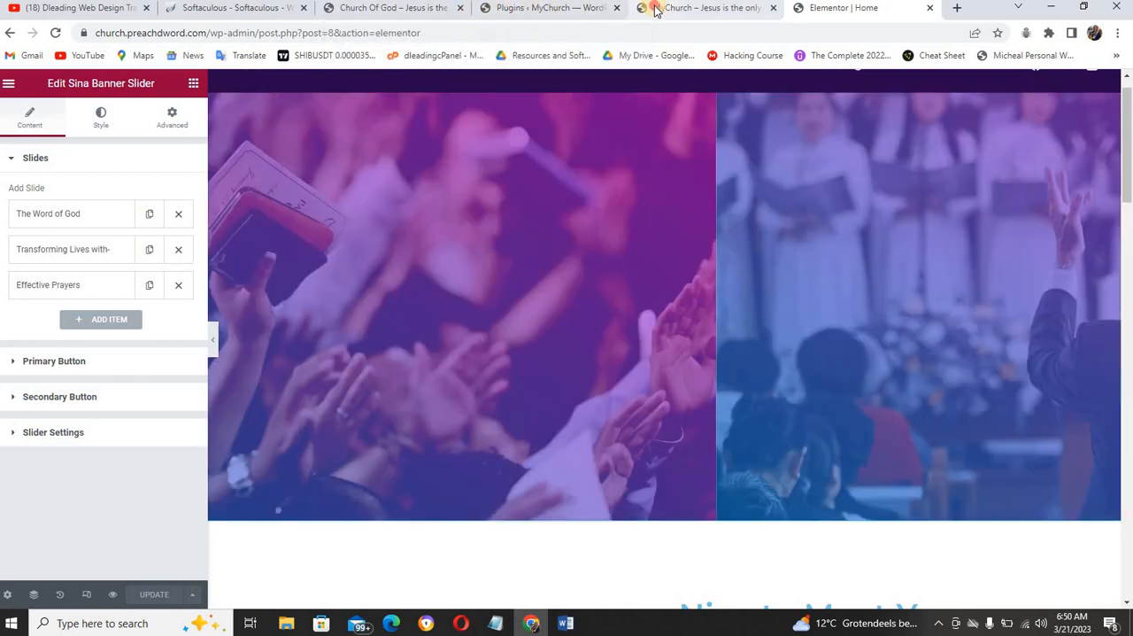
Copy the link address of the About page from the published MyChurch site's navigation.
click(656, 9)
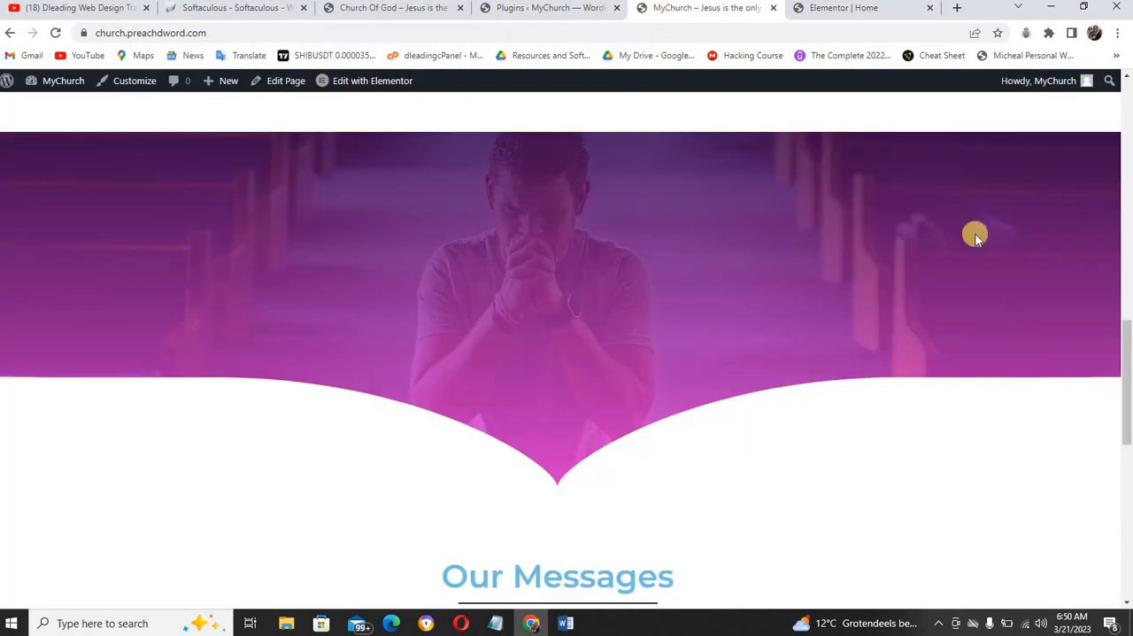
drag(1119, 263, 1112, 75)
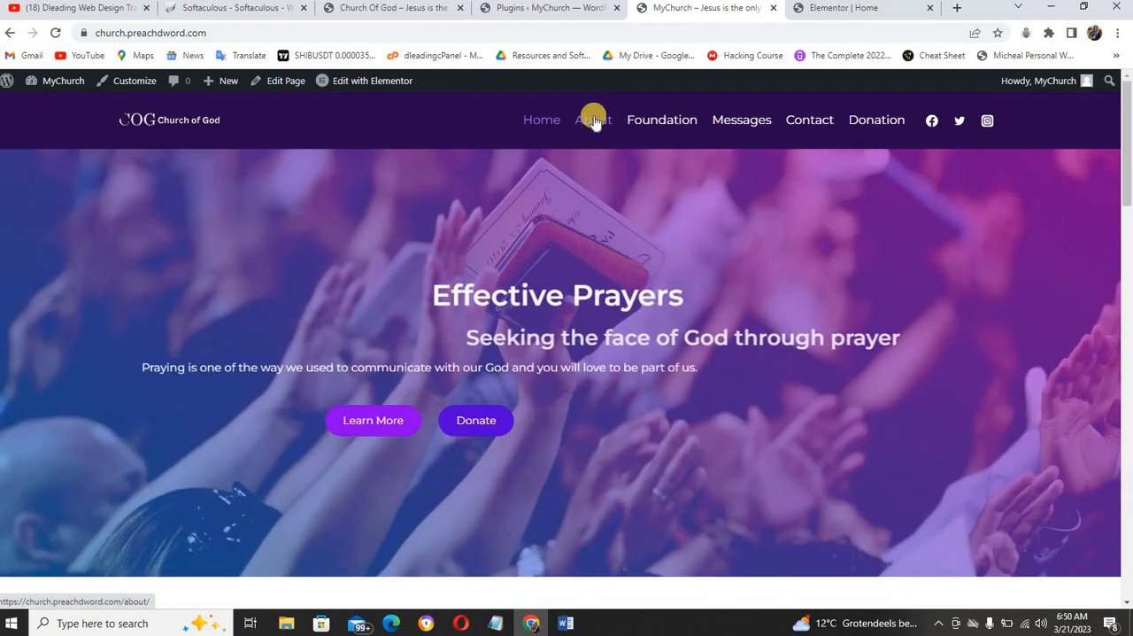
right_click(595, 122)
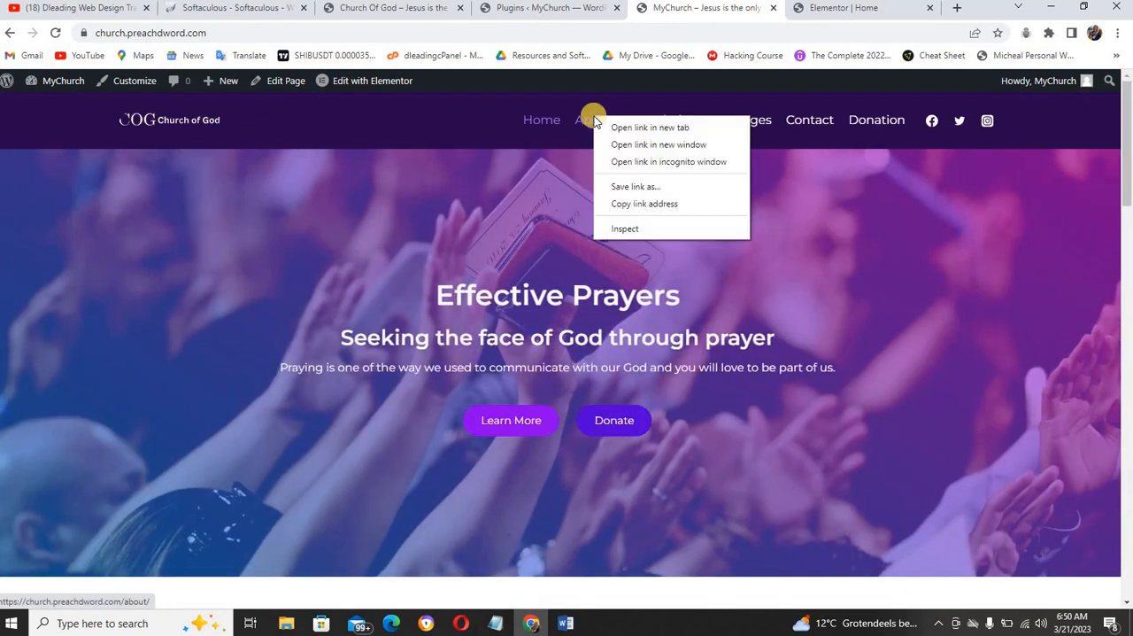
click(634, 205)
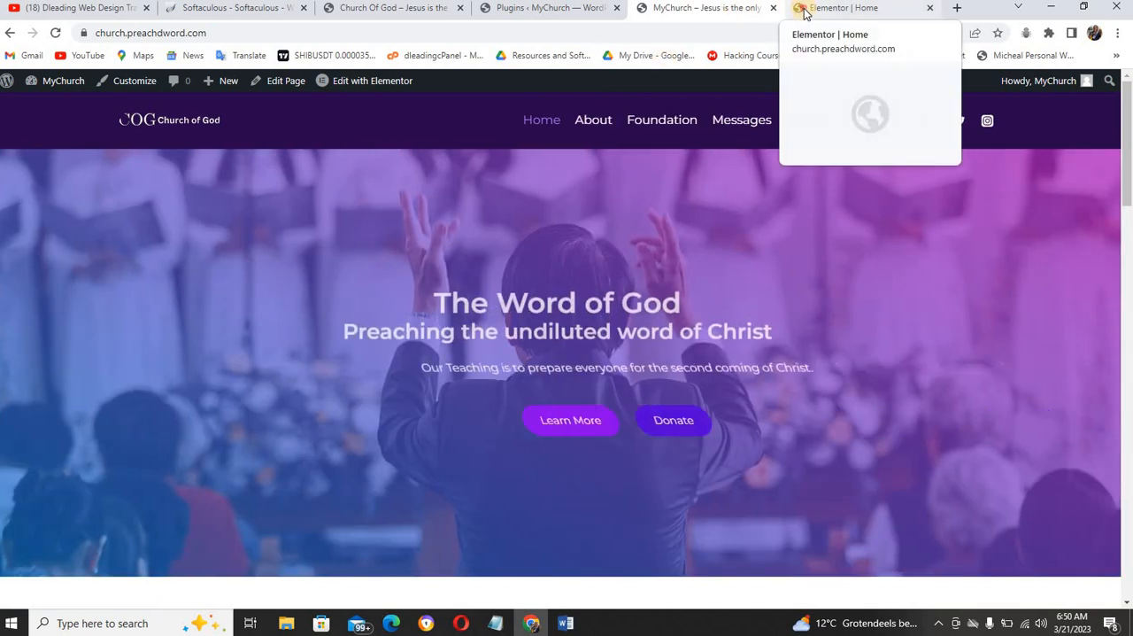
click(798, 9)
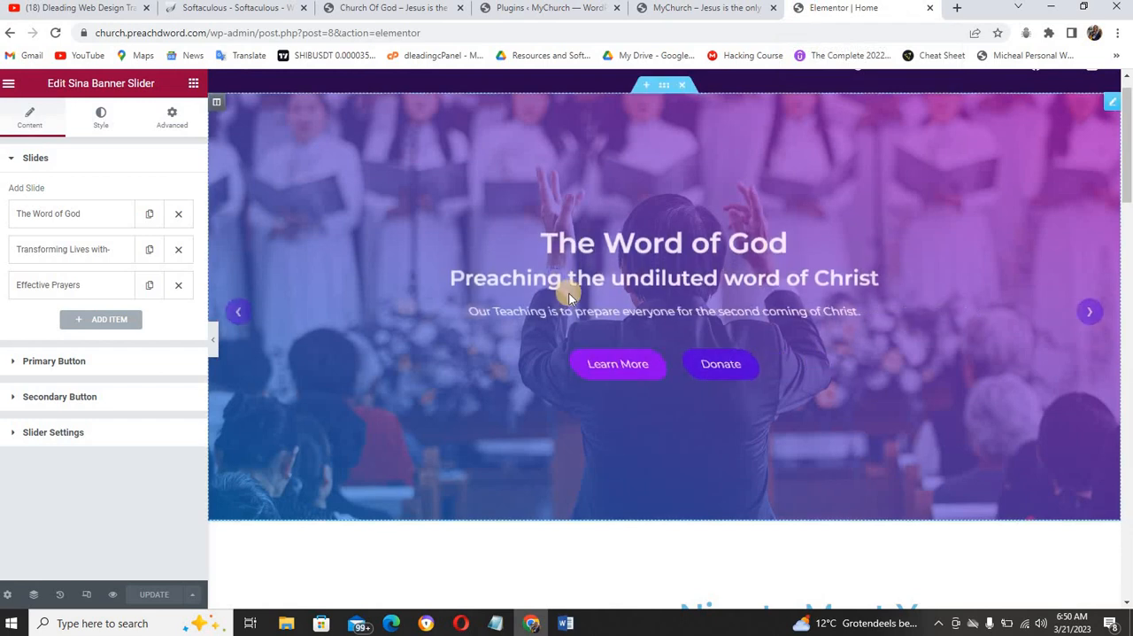
click(107, 360)
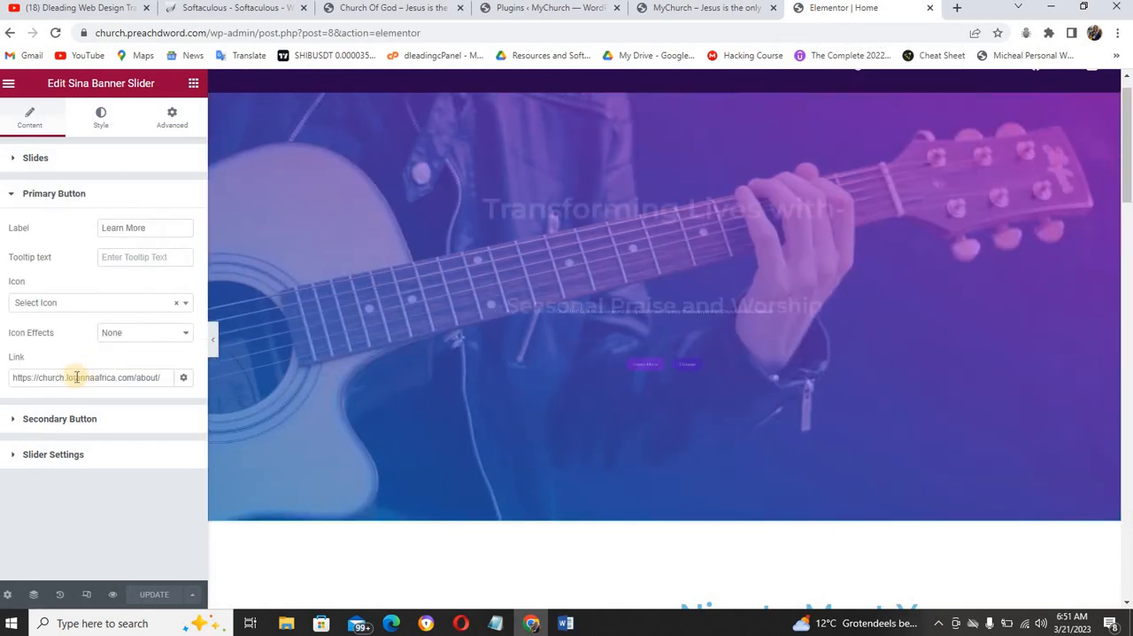
double_click(78, 377)
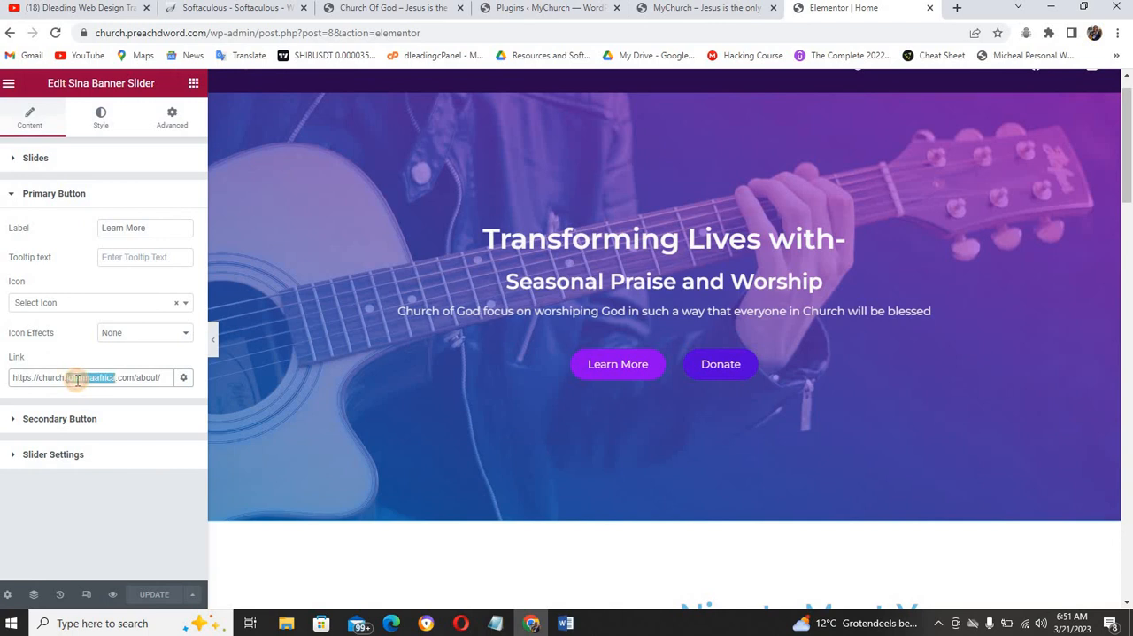
triple_click(78, 378)
key(BackSpace)
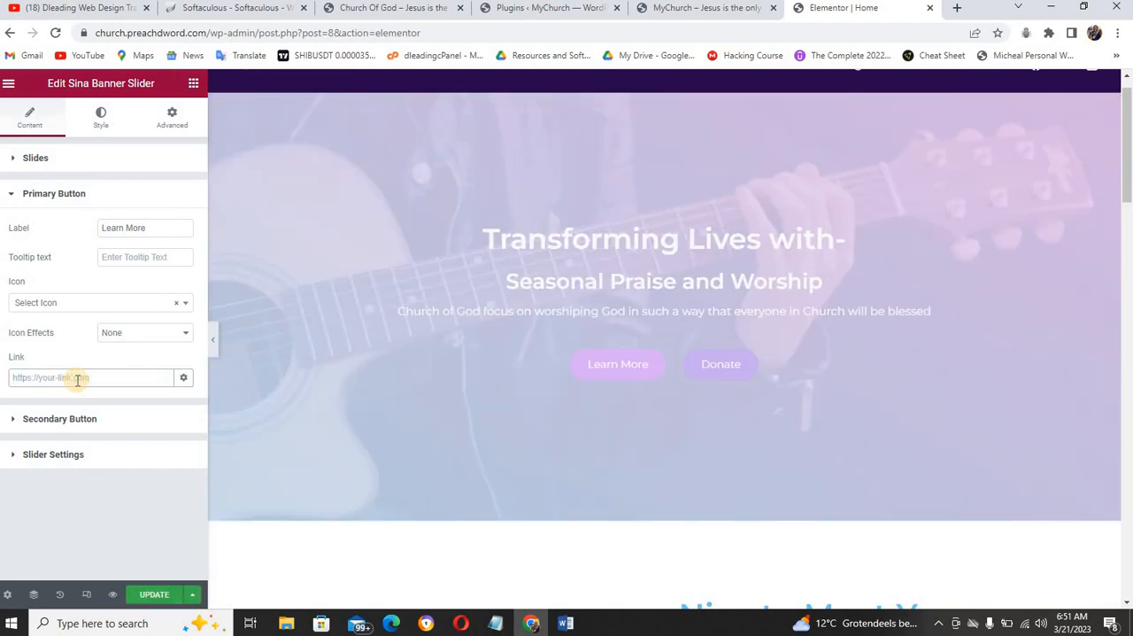
key(ctrl+v)
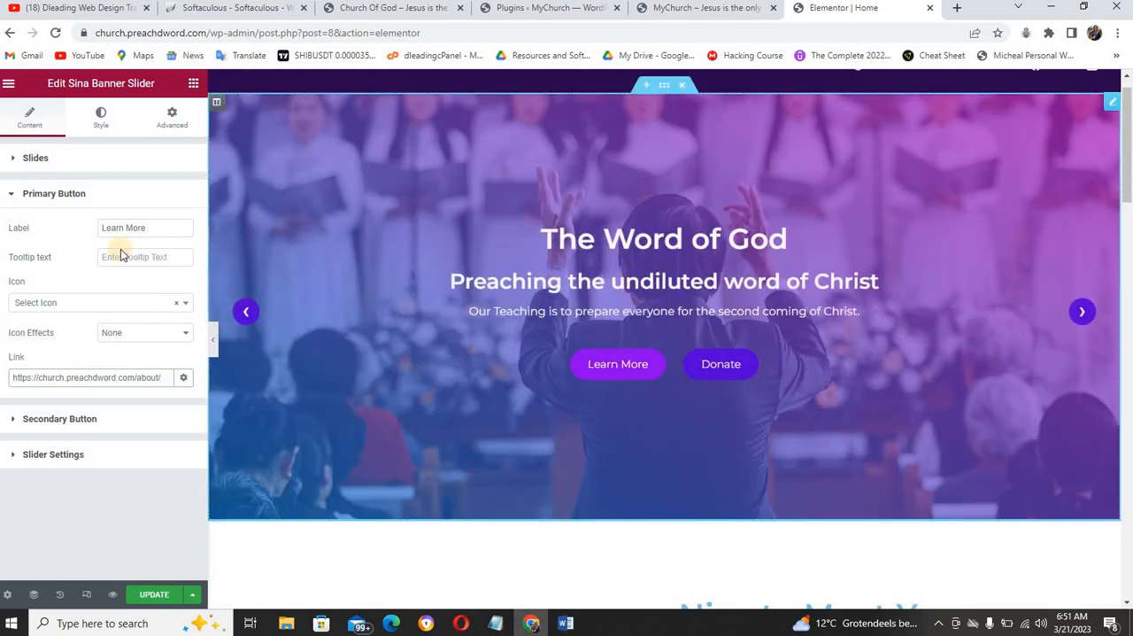
click(75, 195)
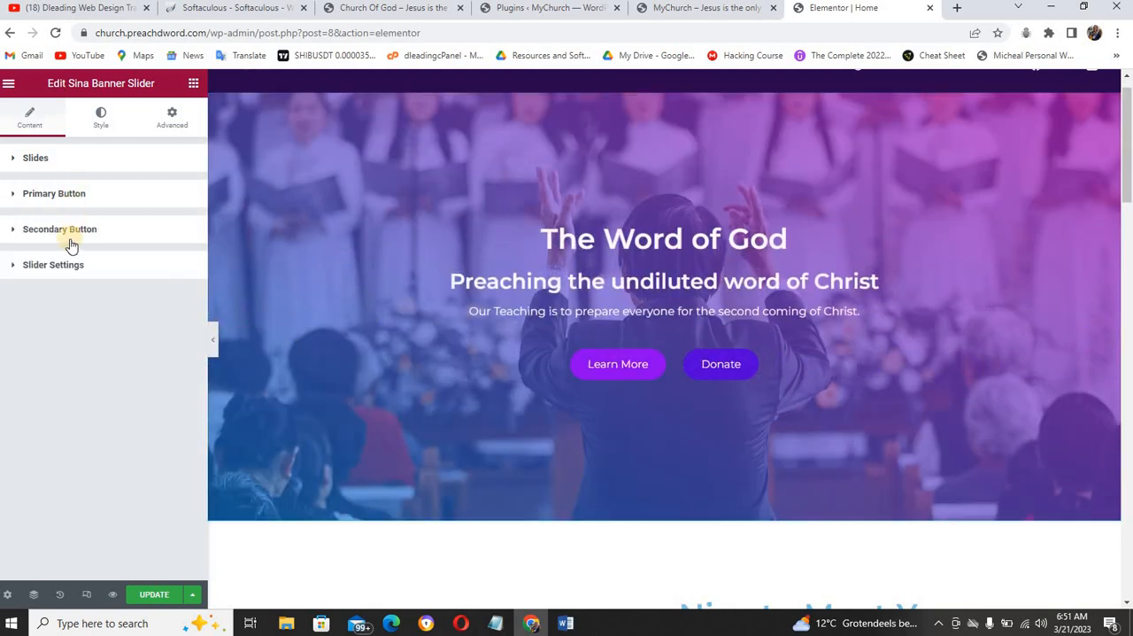
Open the banner slider's secondary button settings and copy the Donation page's link address from the published site's navigation.
click(71, 232)
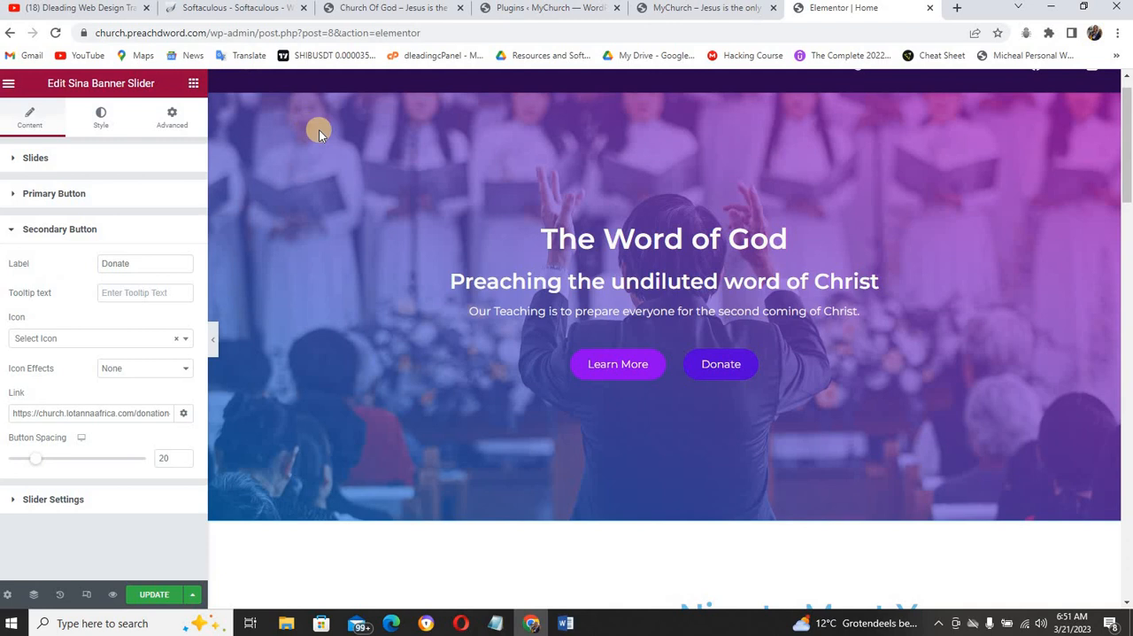
click(670, 10)
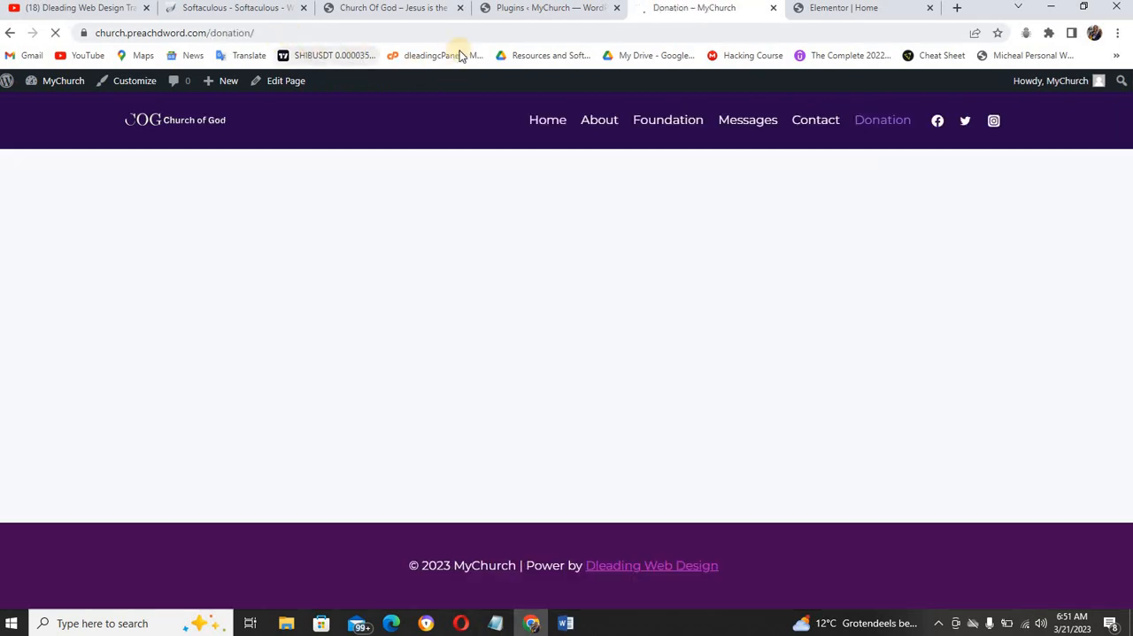
right_click(863, 124)
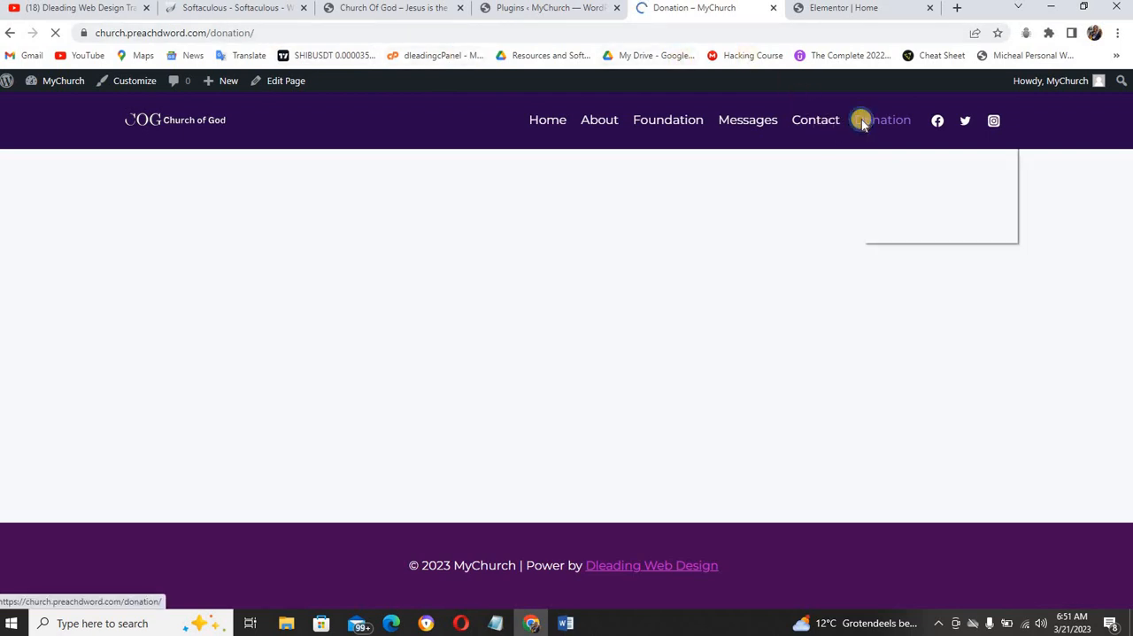
click(893, 206)
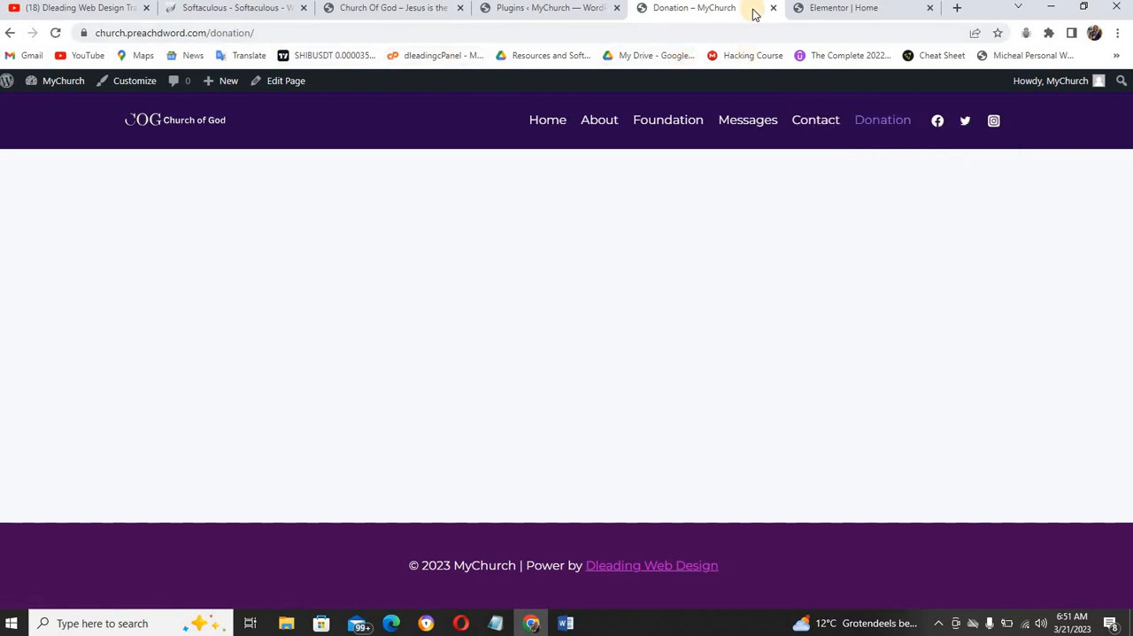
click(806, 8)
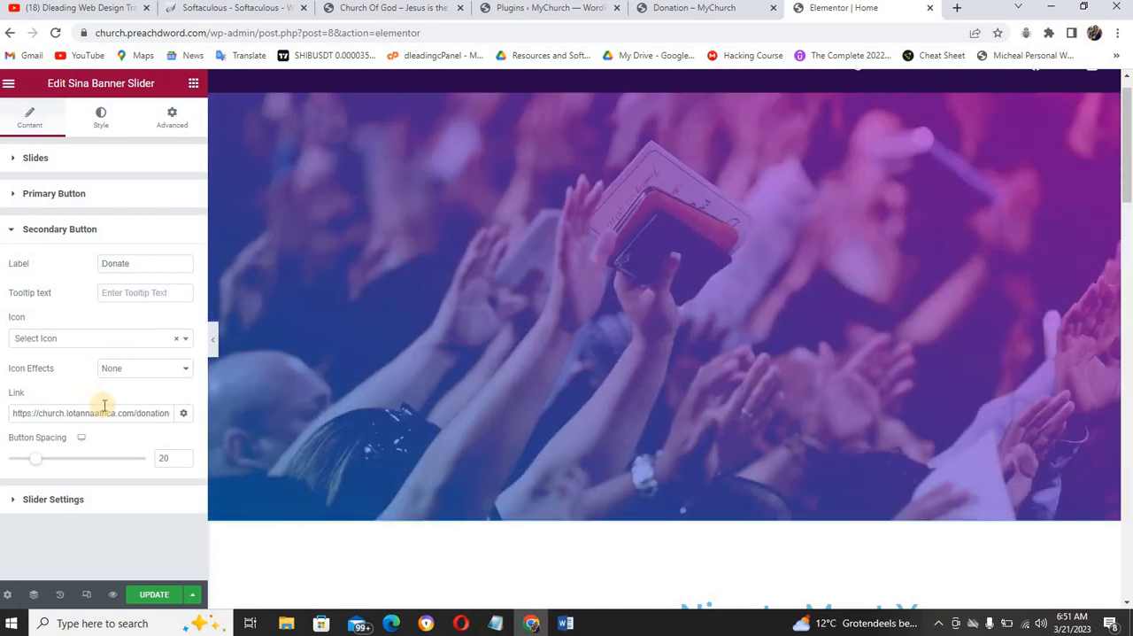
triple_click(104, 413)
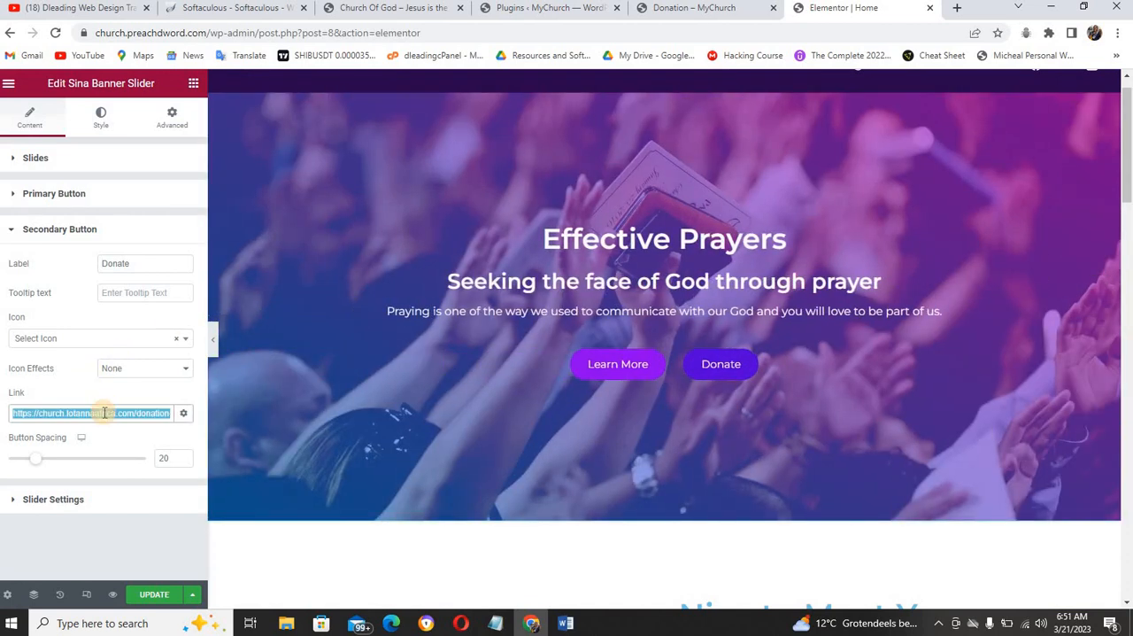
key(BackSpace)
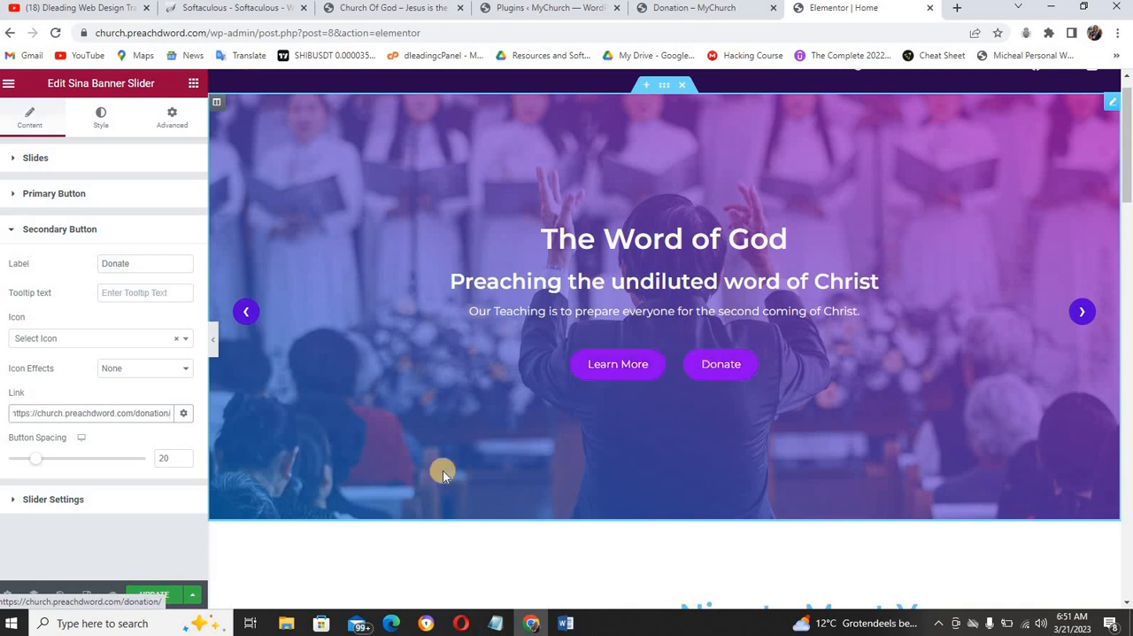
click(160, 594)
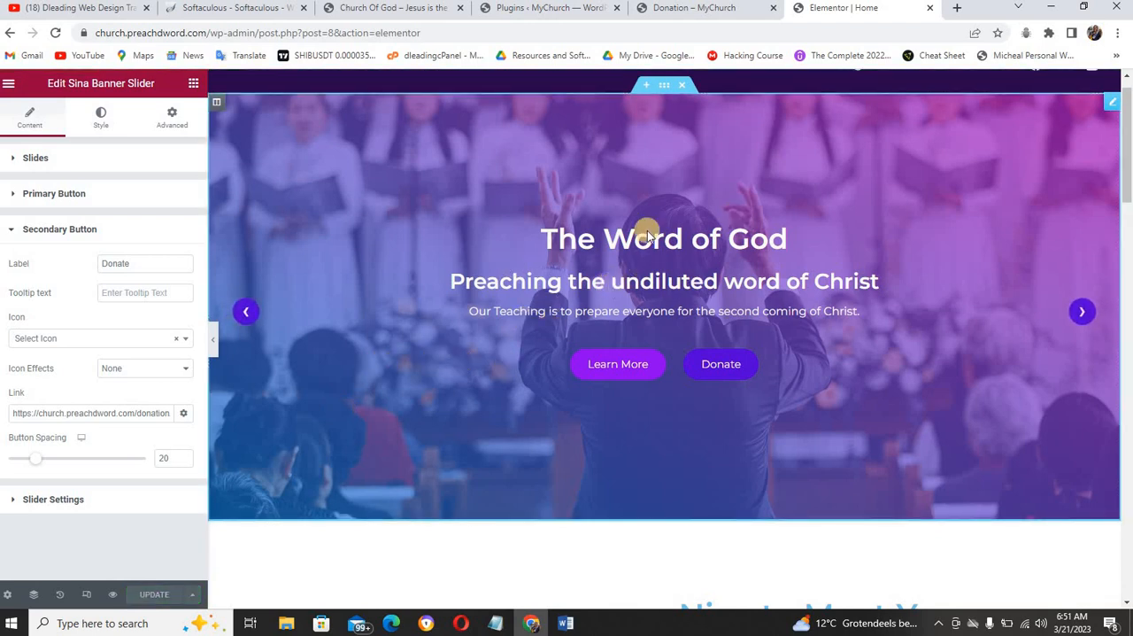
Open the published home page and test the banner's "Learn More" button.
click(697, 9)
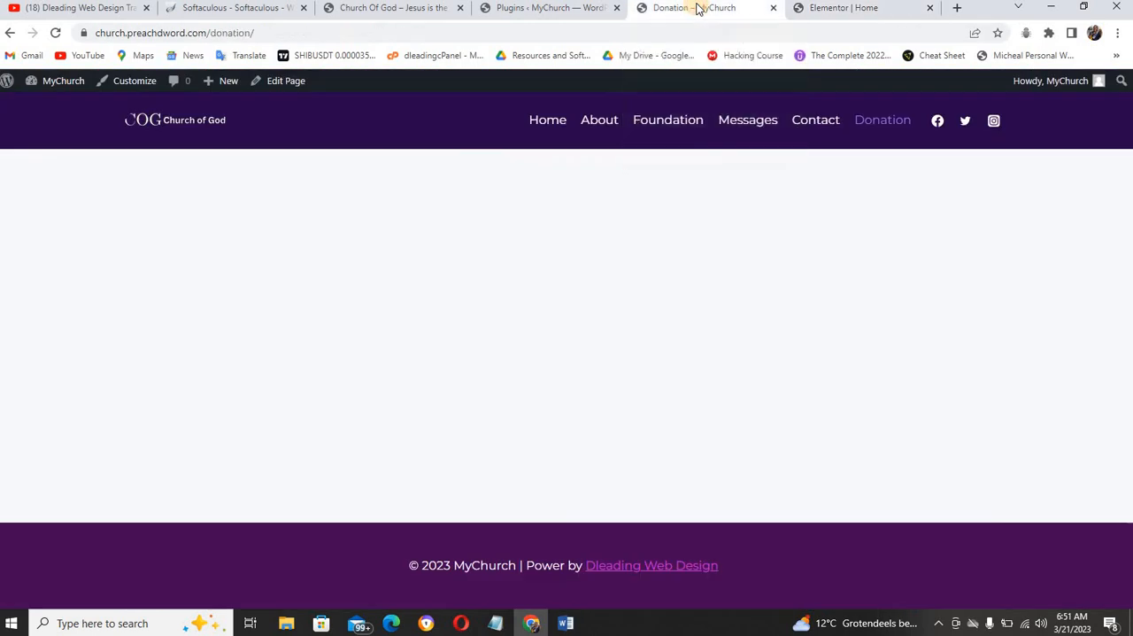
click(564, 123)
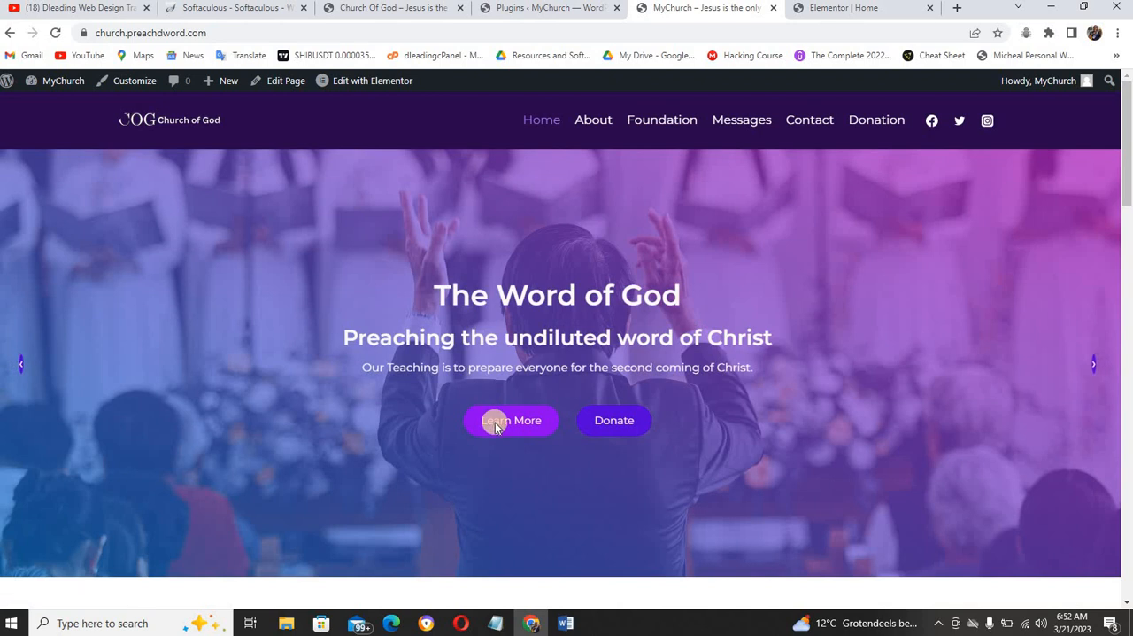
click(496, 425)
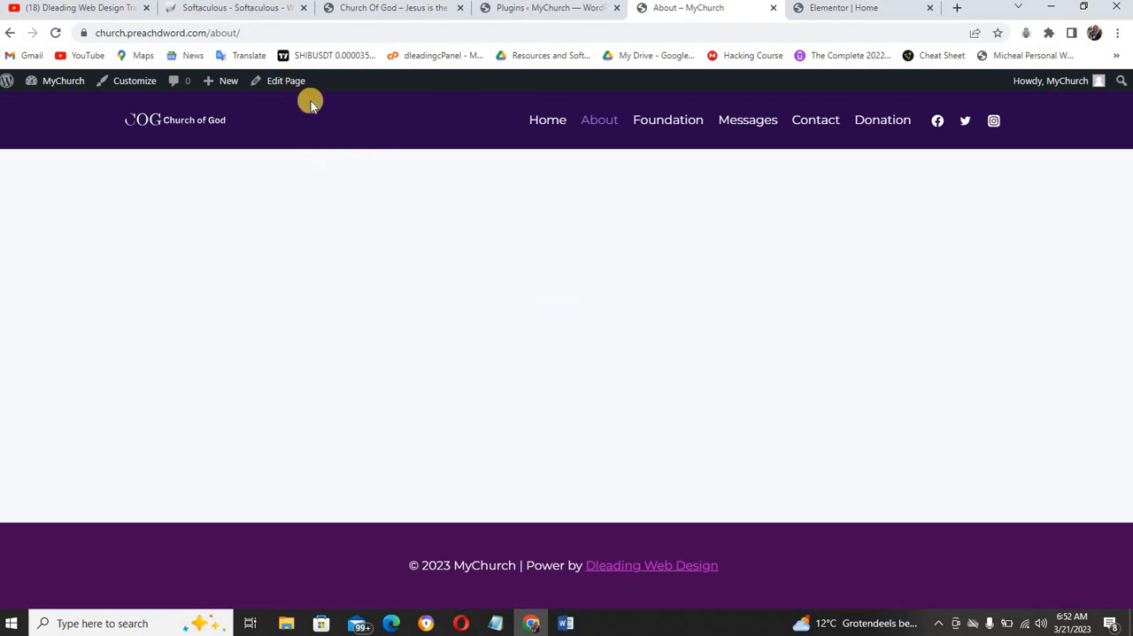
Open the About page's editor in a separate browser tab and switch it to editing with Elementor.
right_click(295, 83)
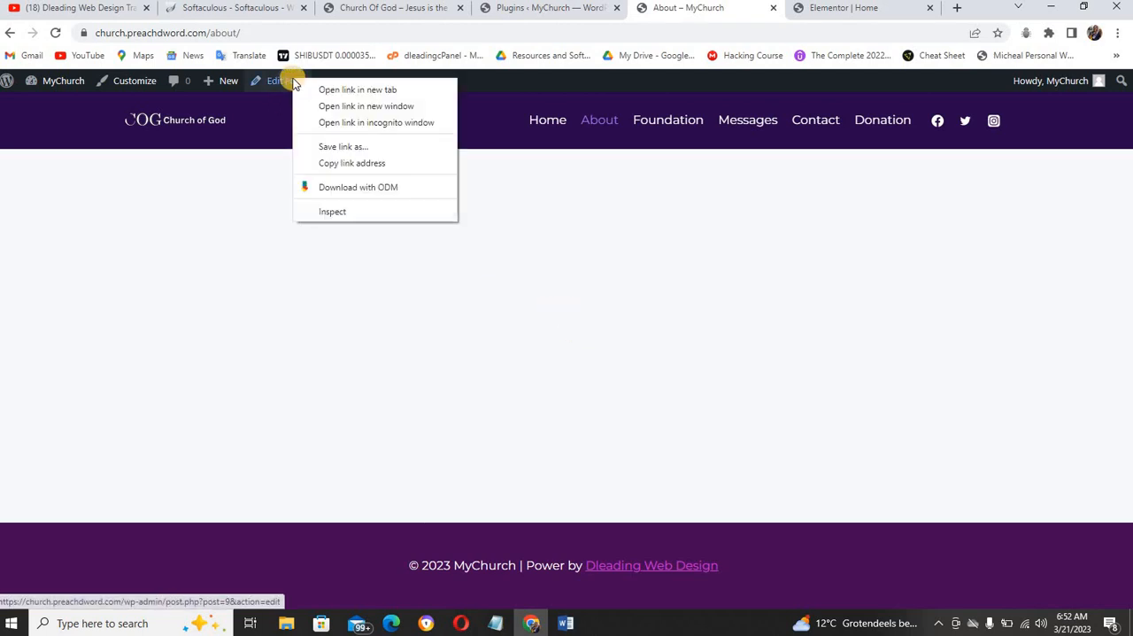
click(357, 89)
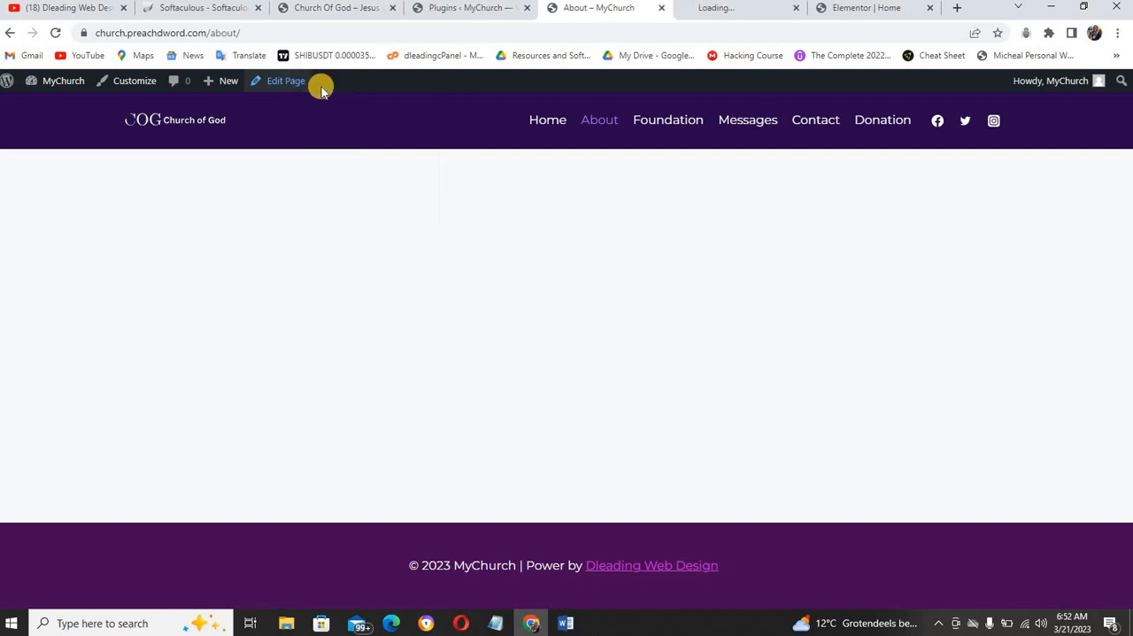
click(722, 15)
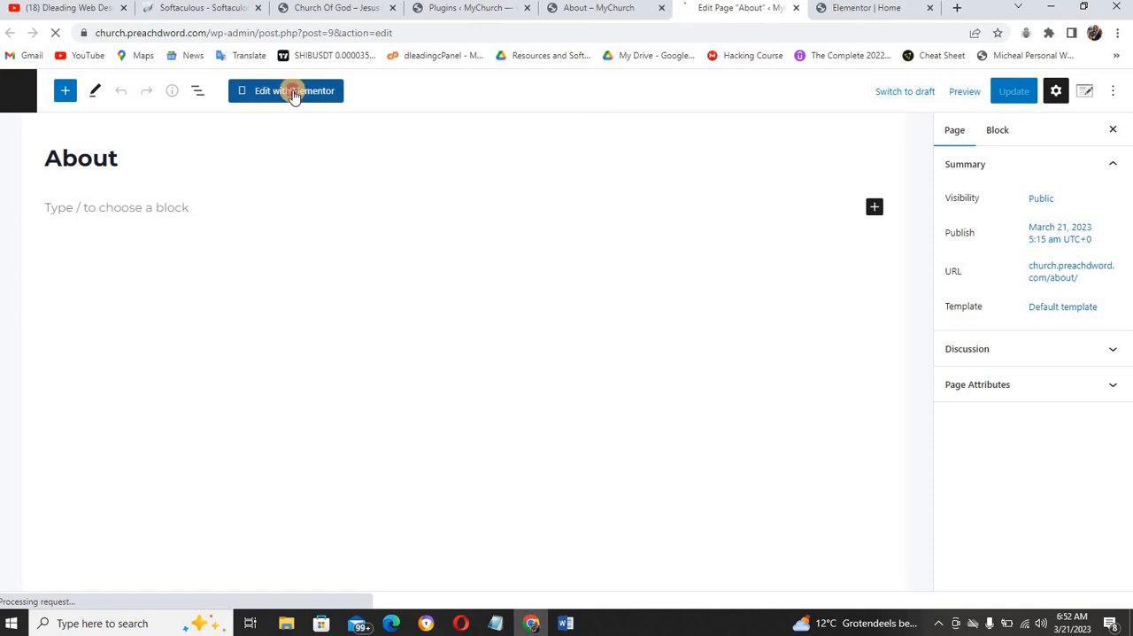
click(293, 91)
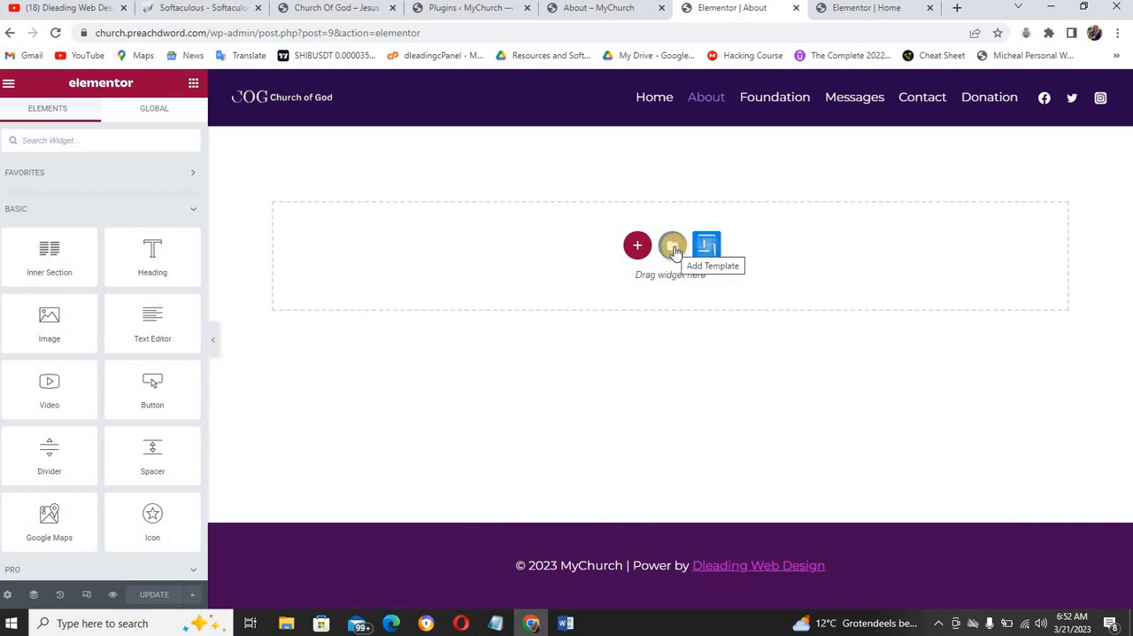
Examine the header banner of the About page on the reference site church.lotannaafrica.com.
click(606, 11)
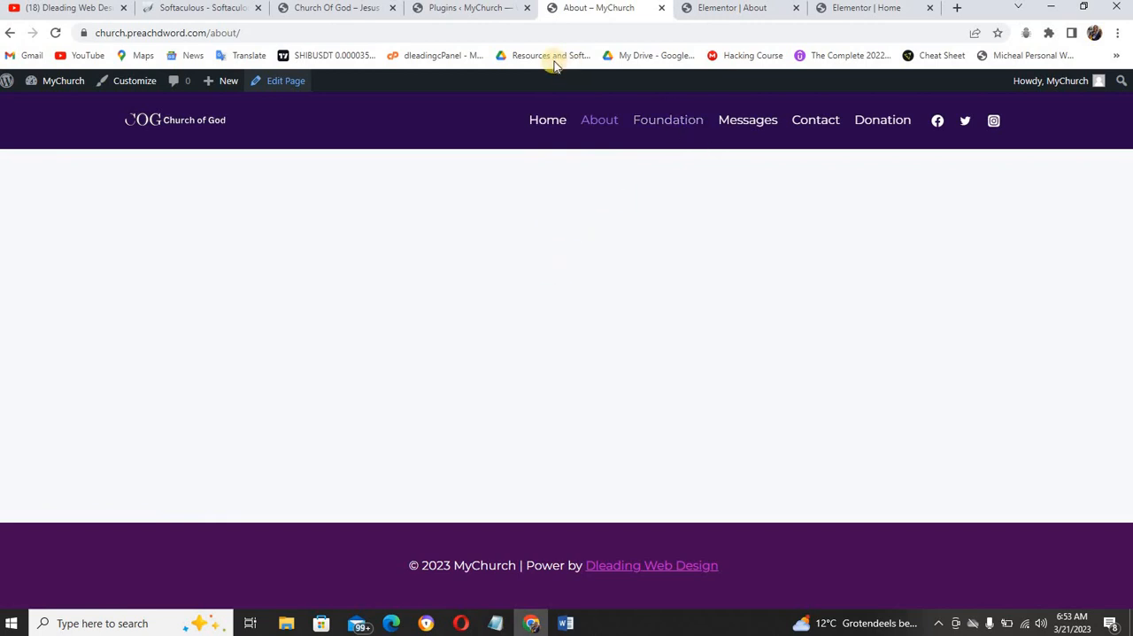
click(368, 11)
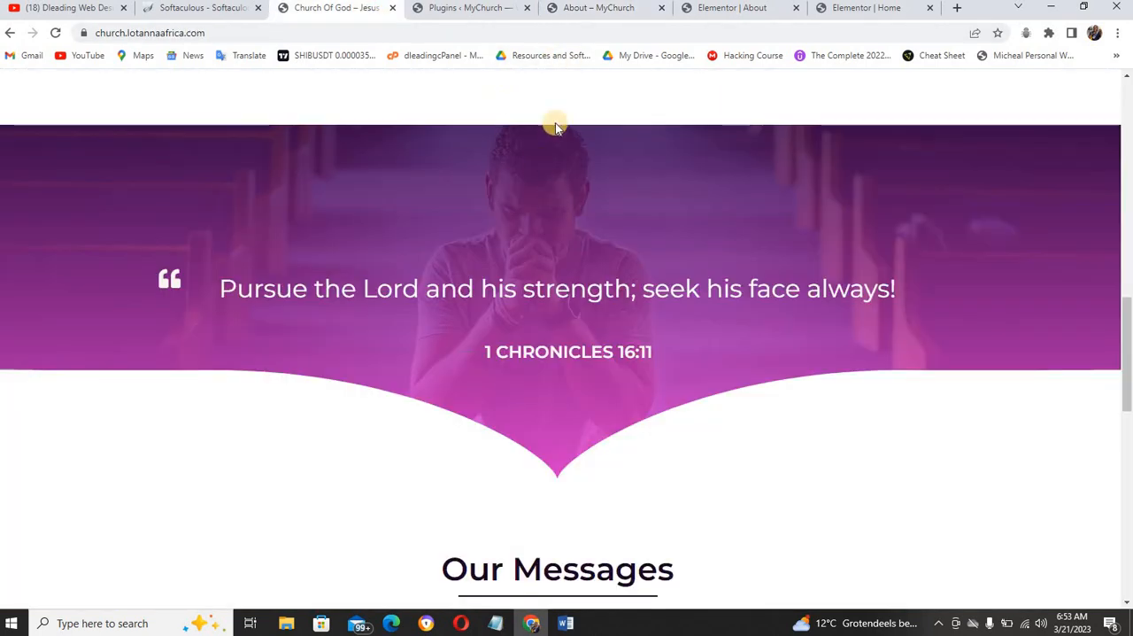
drag(1131, 343, 1127, 94)
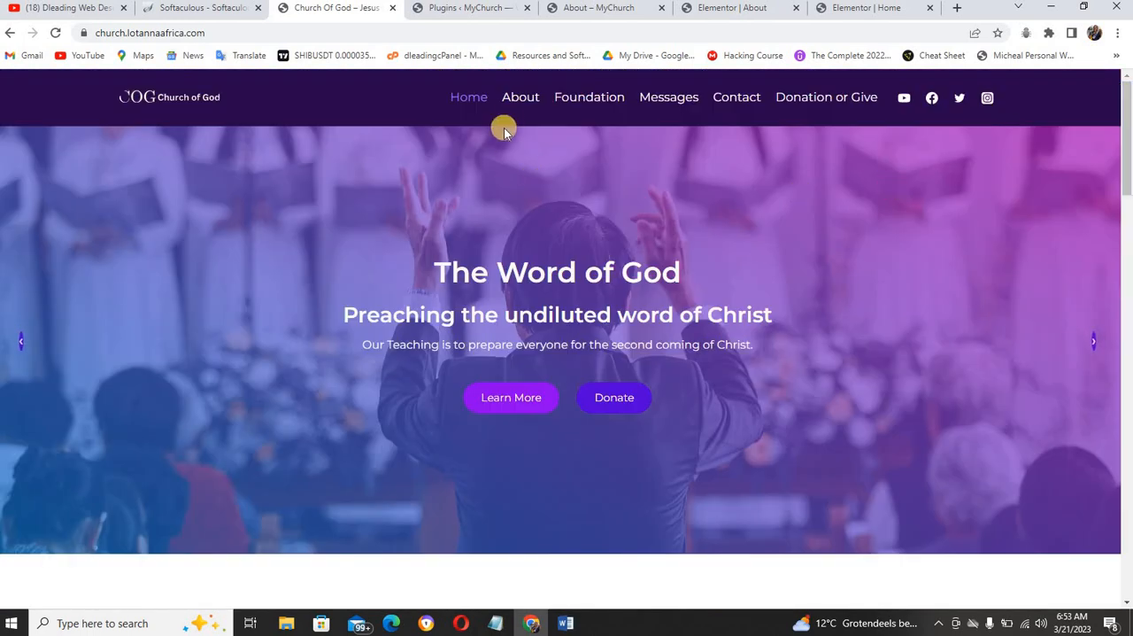
click(517, 100)
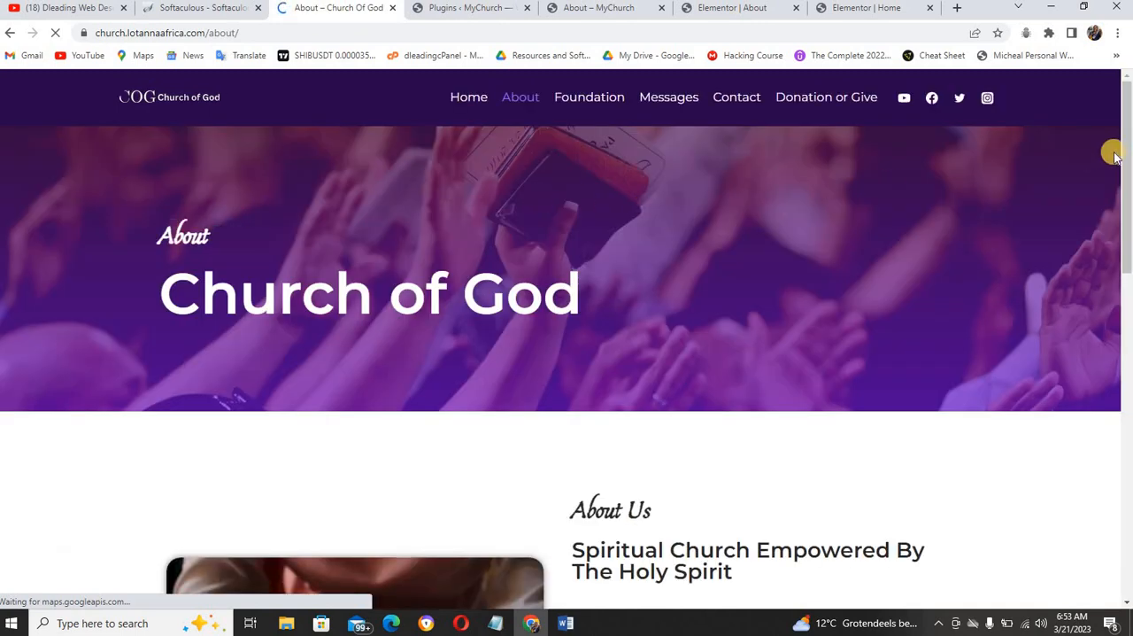
drag(1127, 156, 1129, 127)
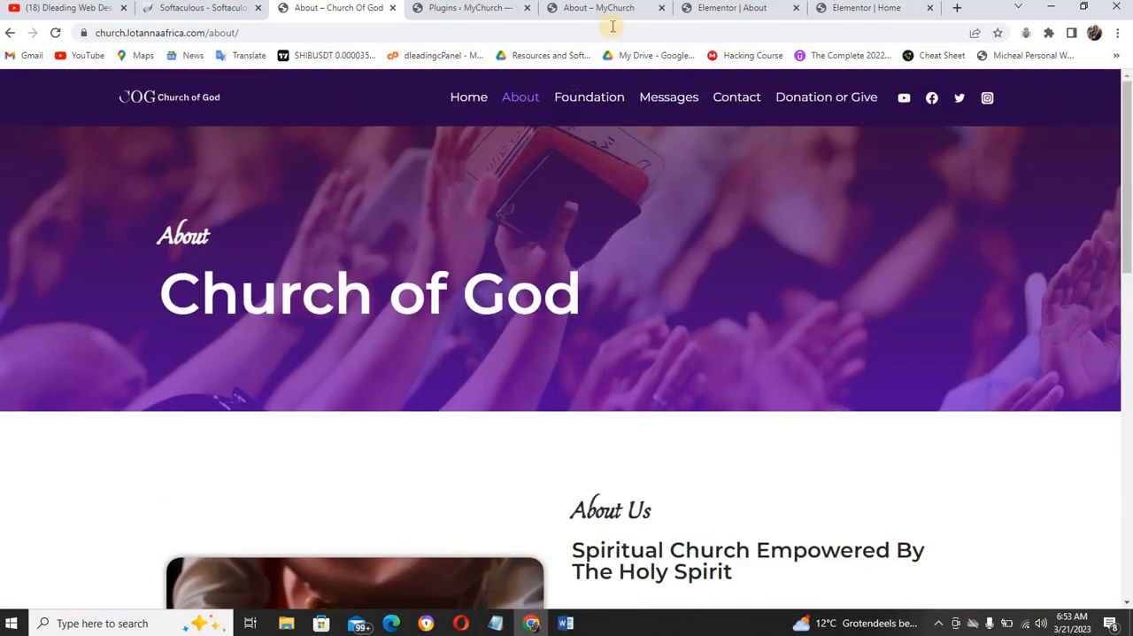
Add a single-column section to the About page in Elementor and set its height to Min Height.
click(710, 13)
click(635, 251)
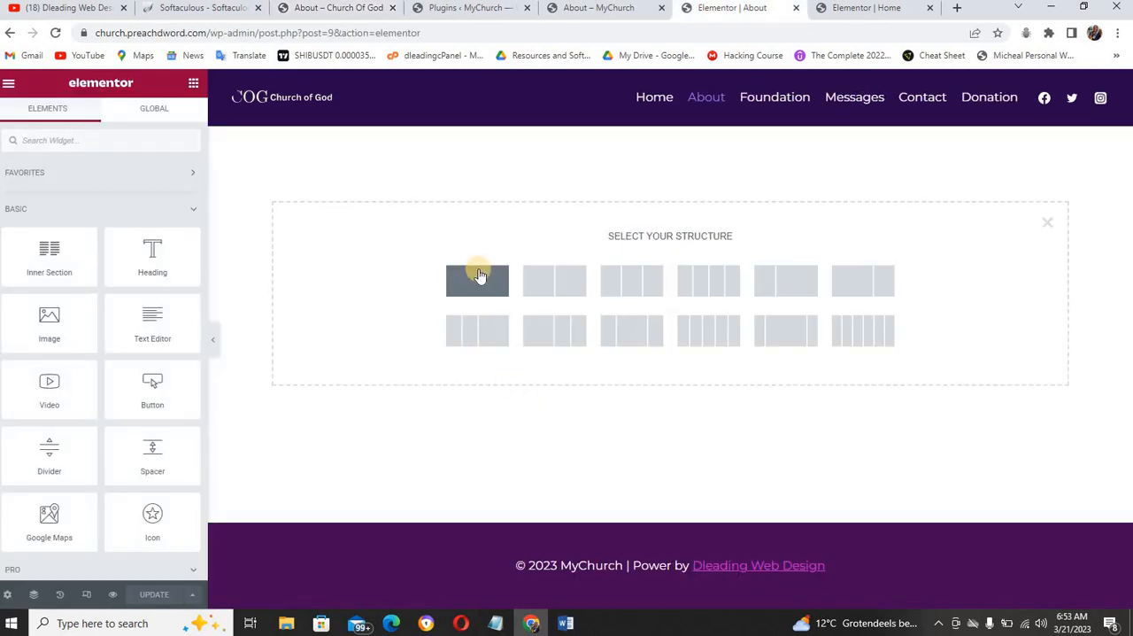
click(480, 274)
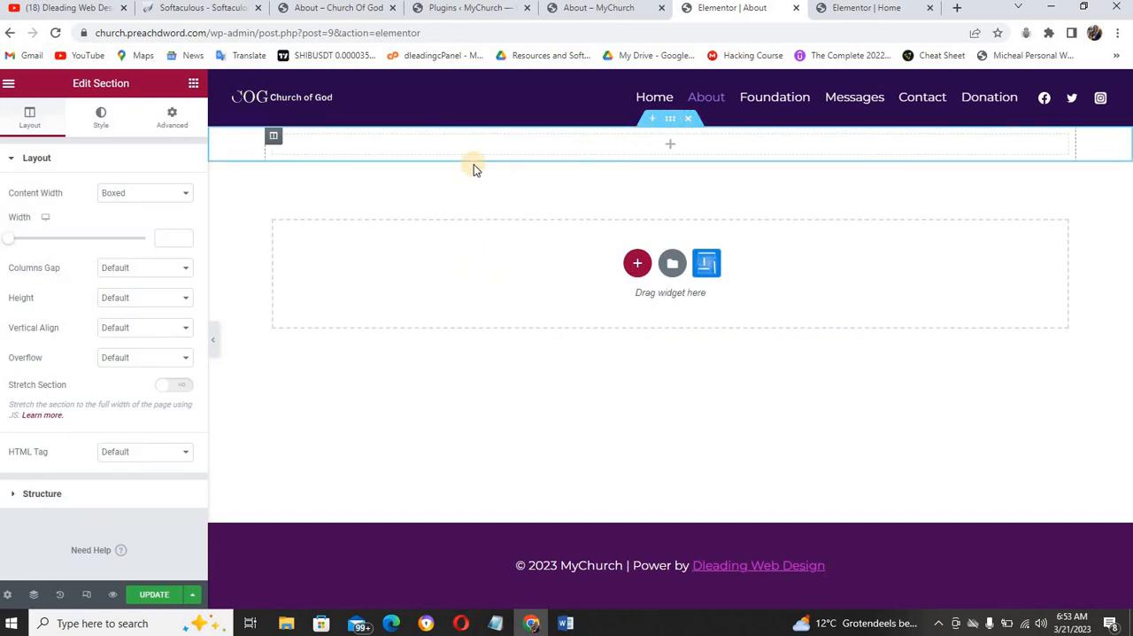
click(144, 300)
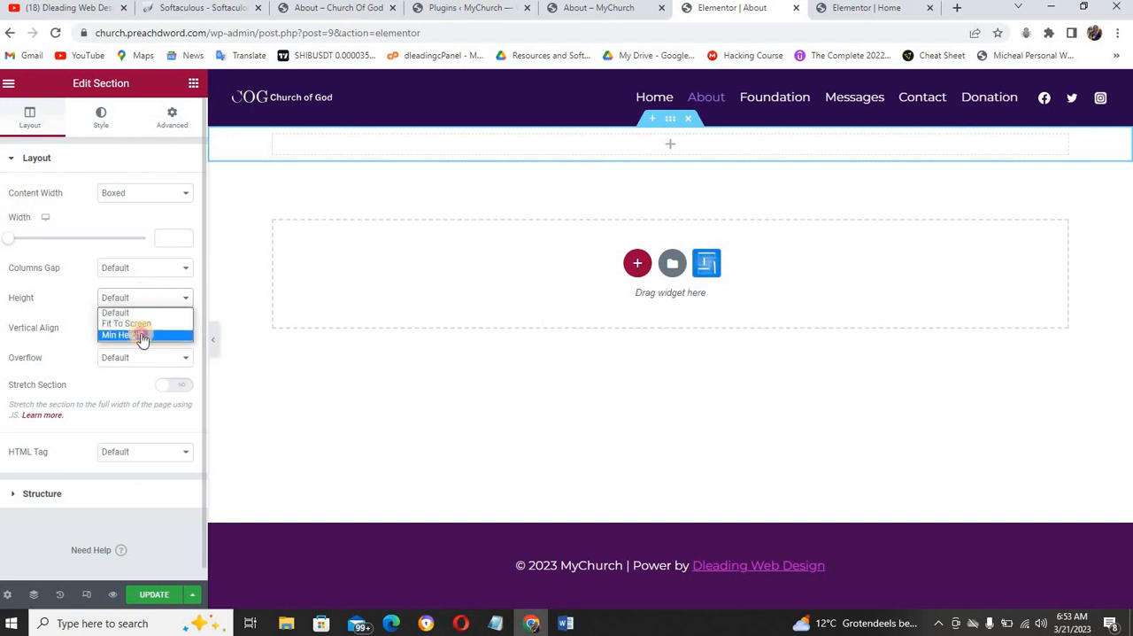
click(142, 334)
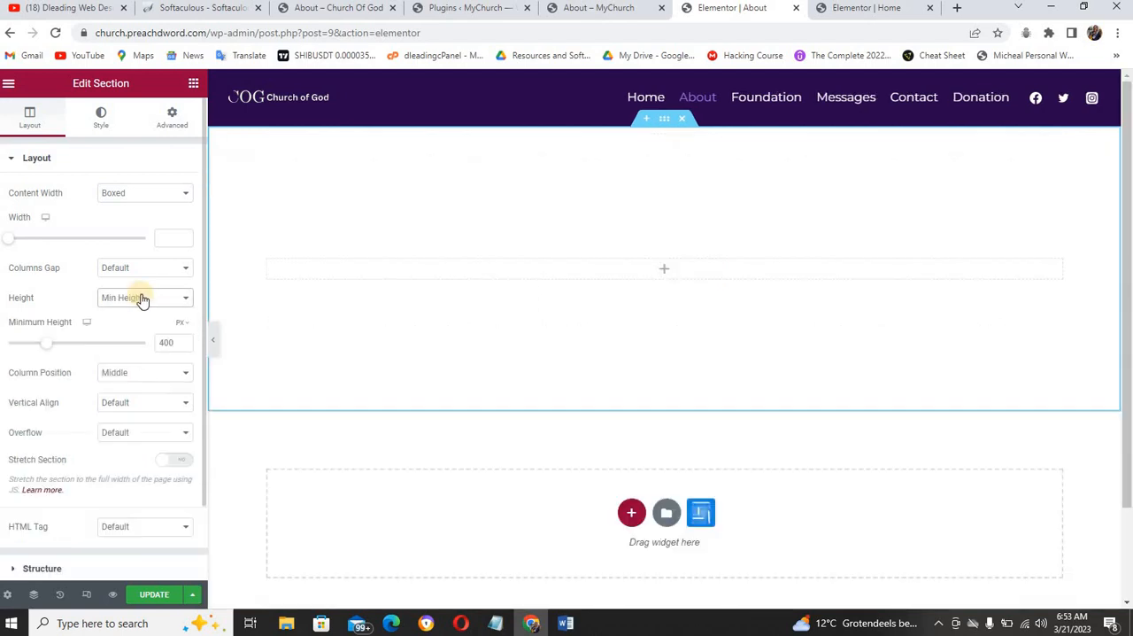
Give the new section a classic background with the image bible-1948778_1920.jpg from the media library.
click(101, 117)
click(127, 223)
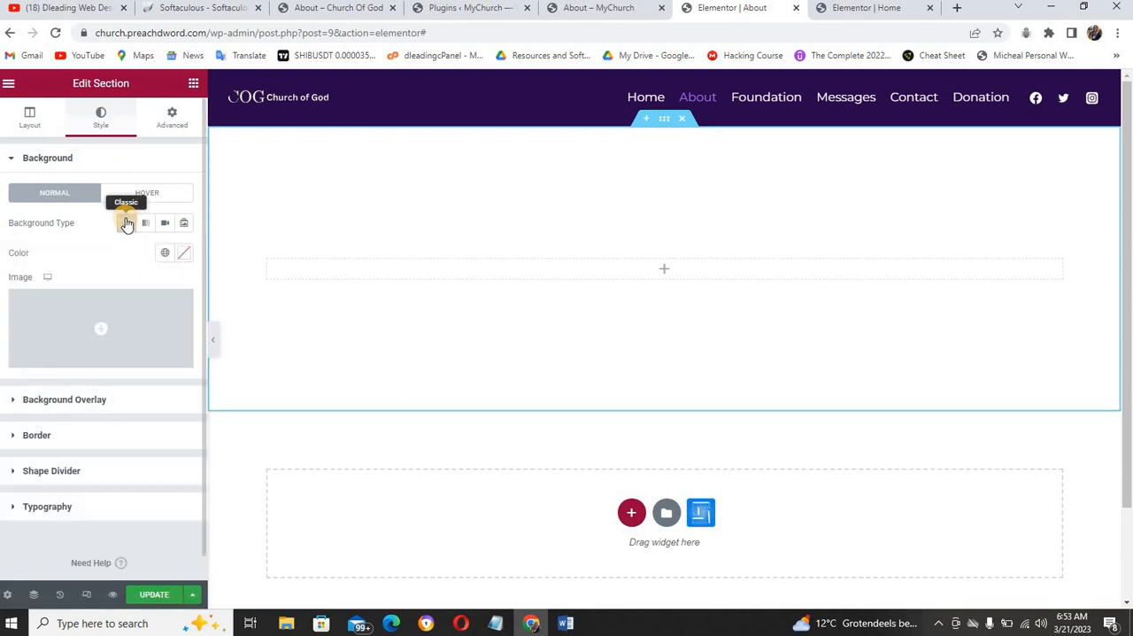
click(155, 317)
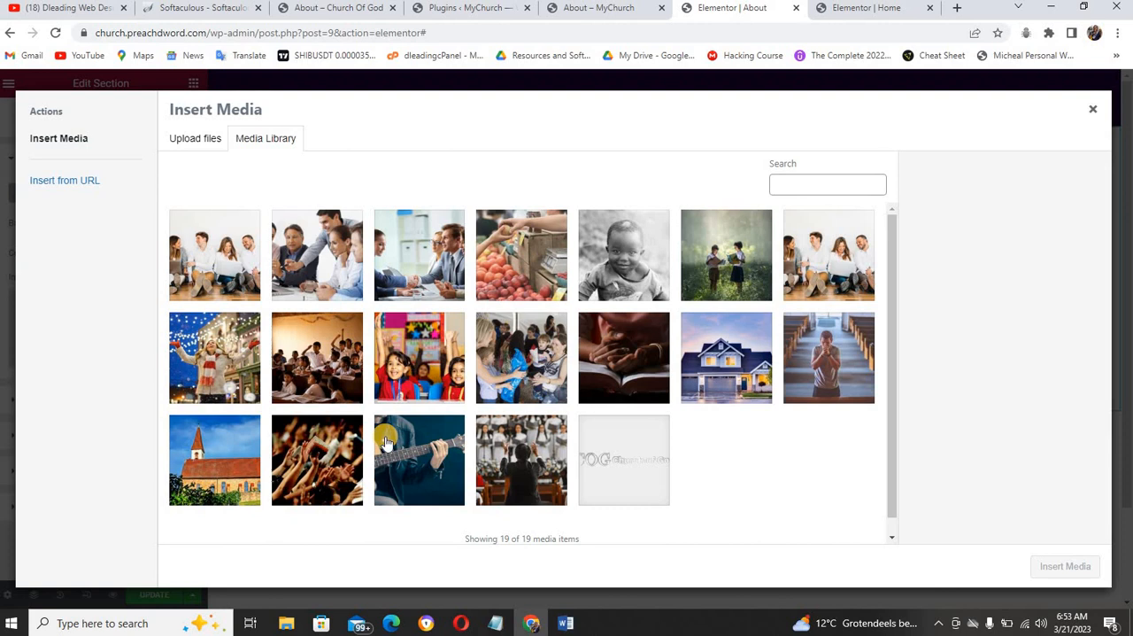
click(299, 469)
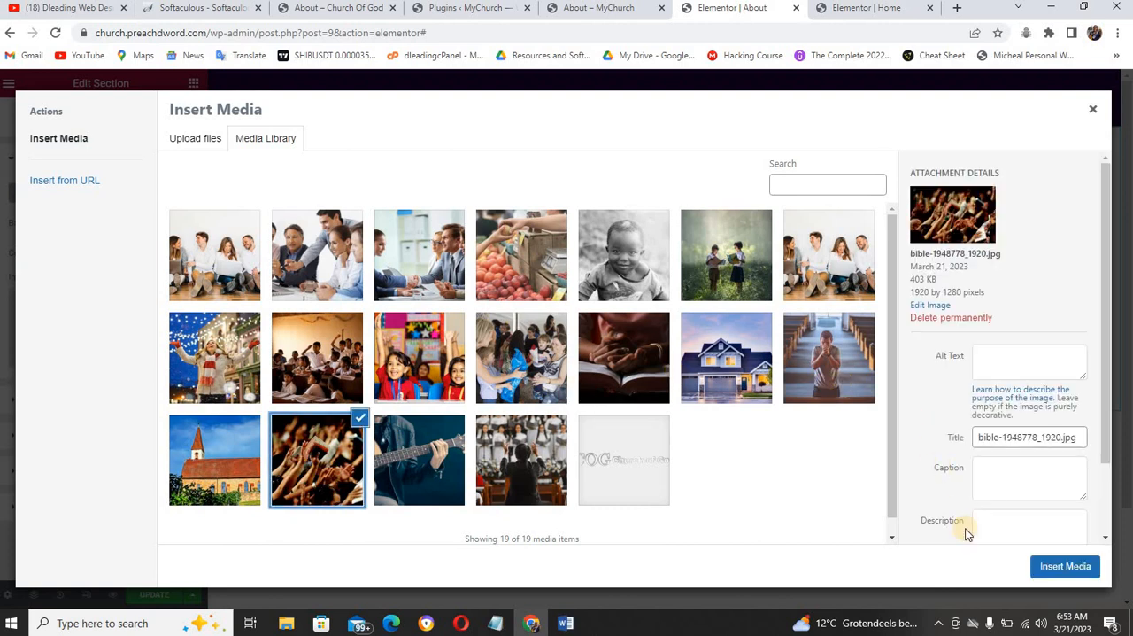
click(1051, 565)
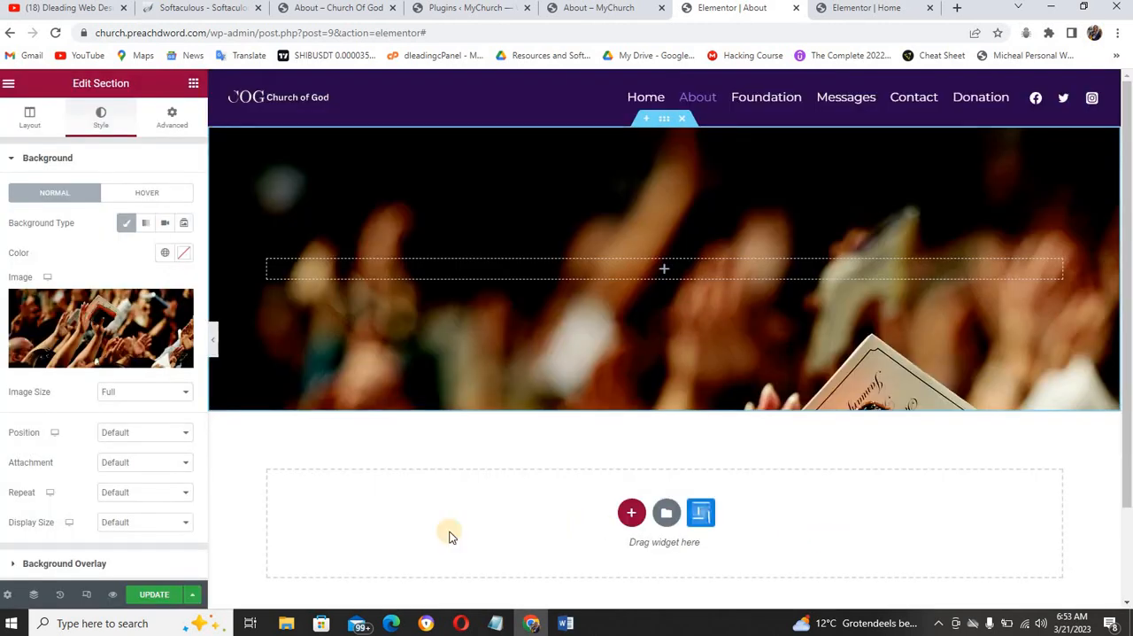
Set the section background image's position to Center Center and its display size to Cover.
click(163, 432)
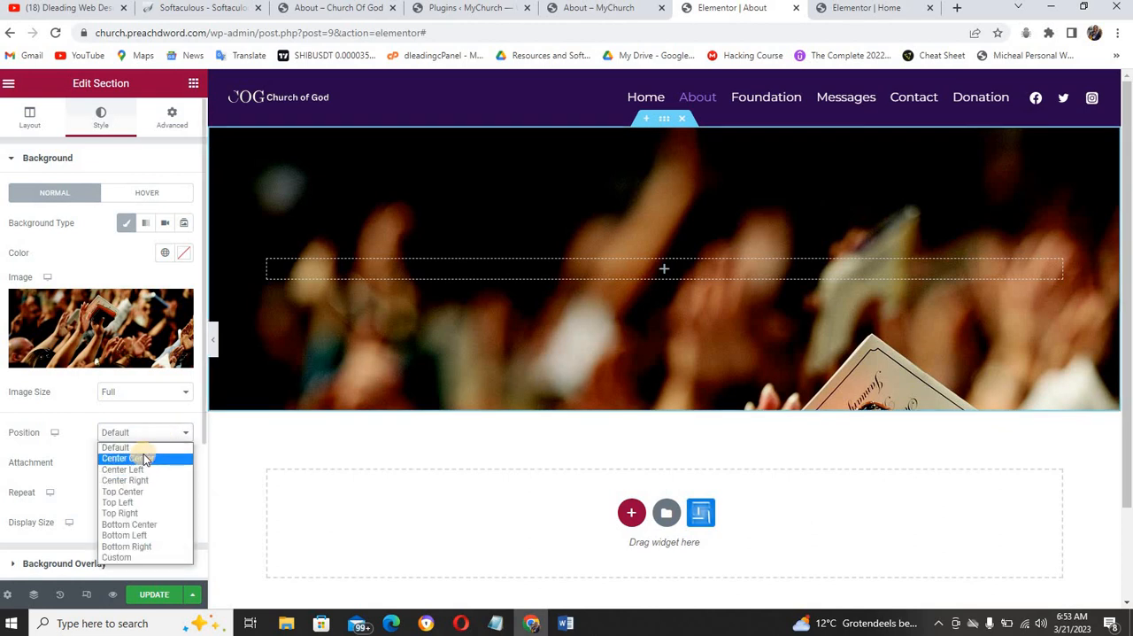
click(143, 452)
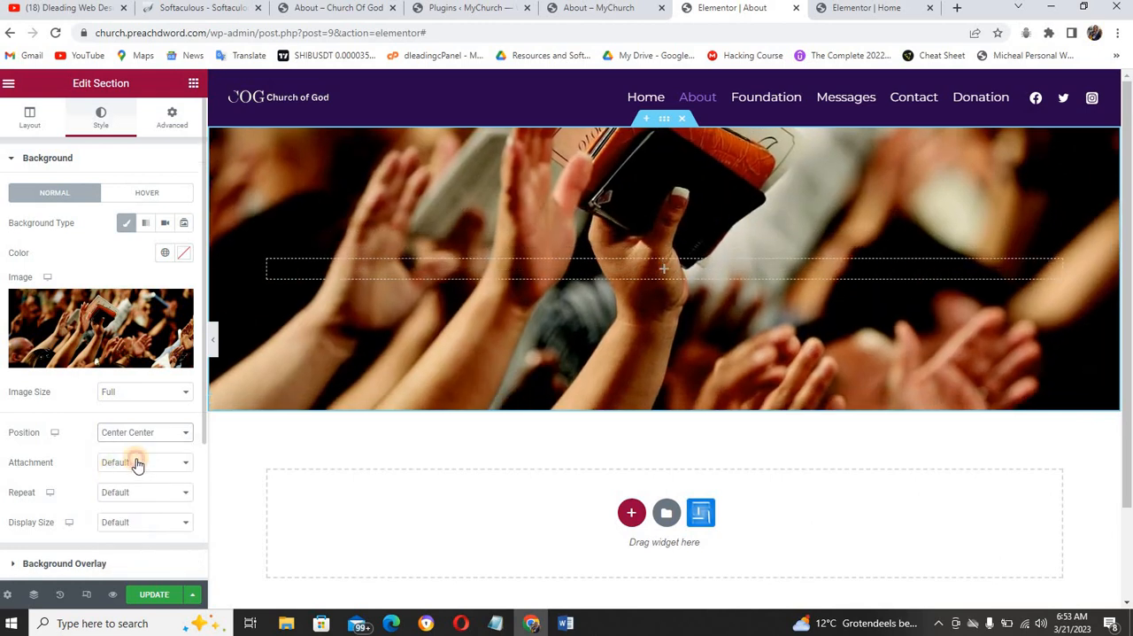
click(137, 462)
click(136, 462)
click(137, 493)
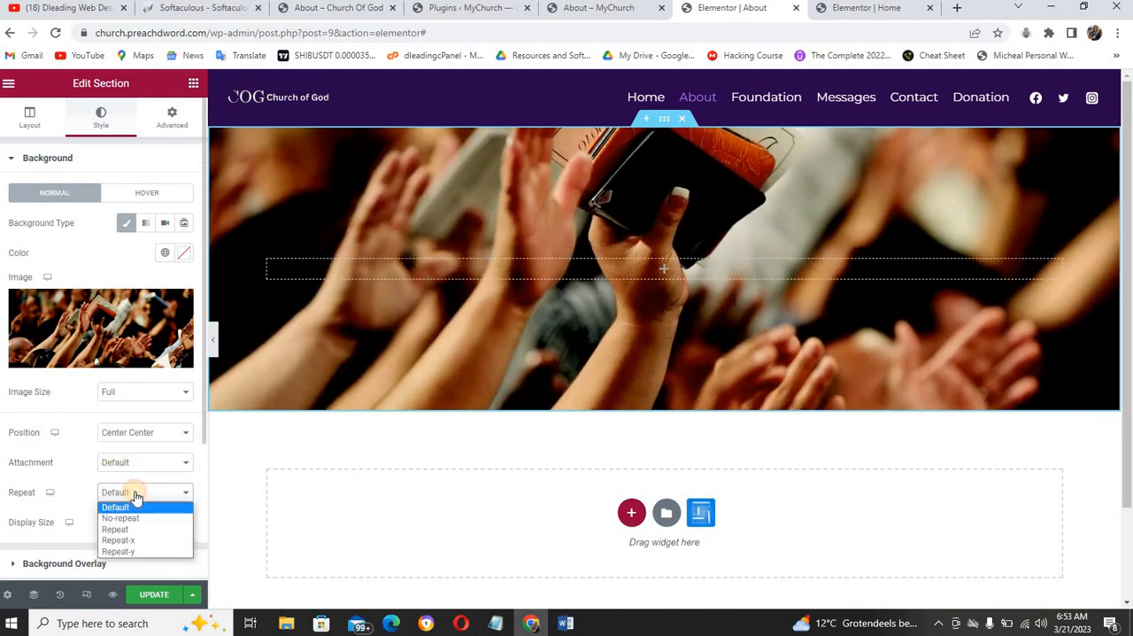
click(133, 506)
click(128, 522)
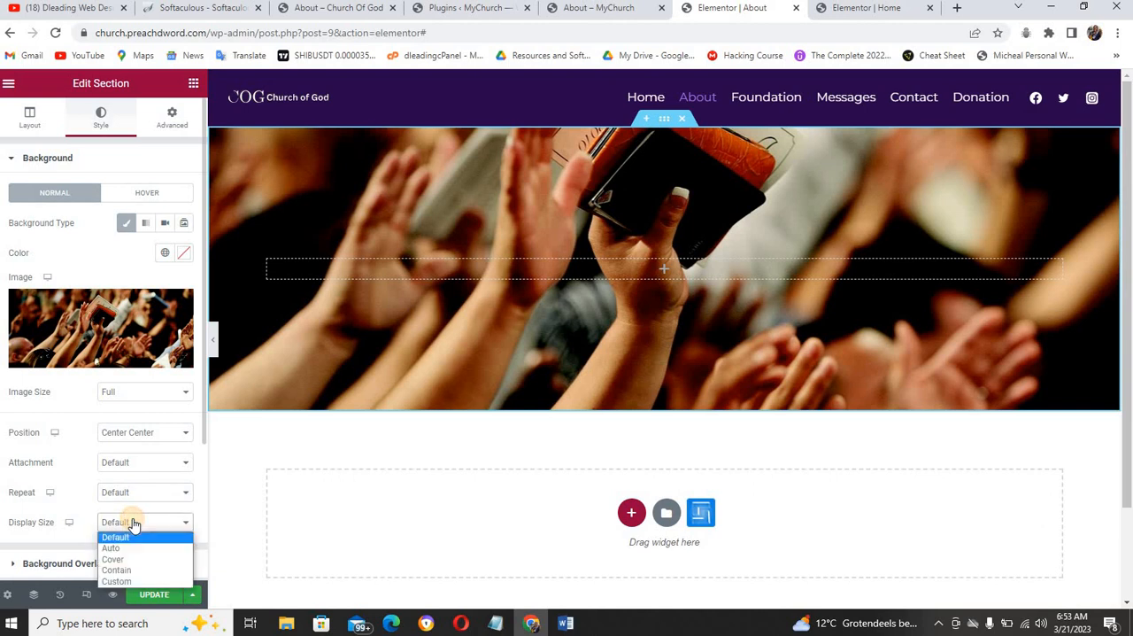
click(128, 558)
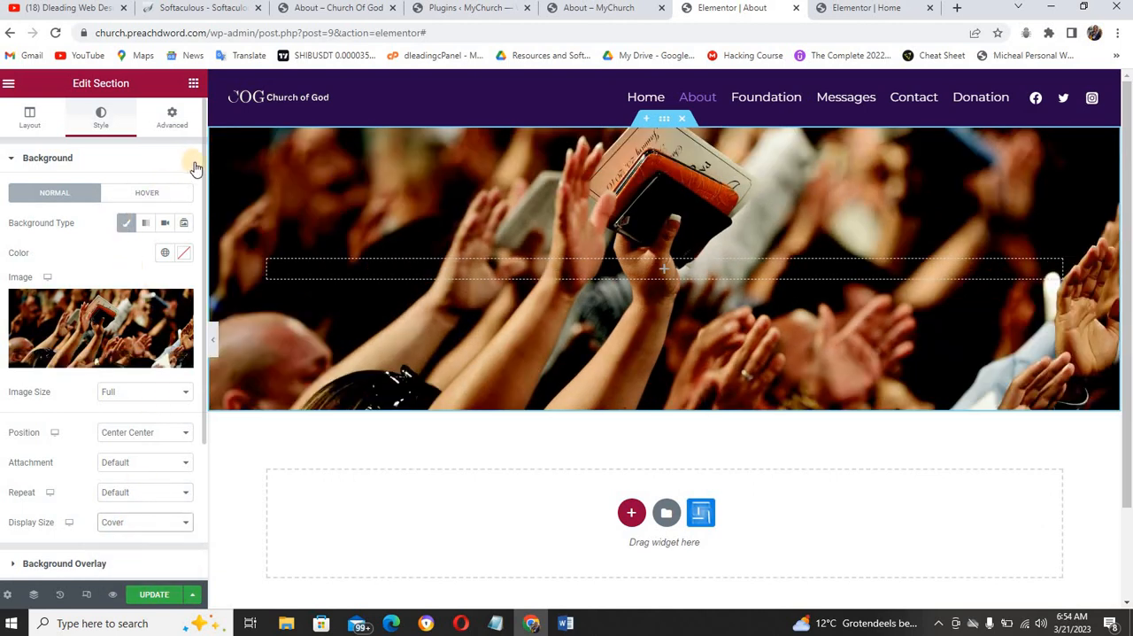
Apply a gradient background overlay to the banner section with #991AB0 as the first color.
click(80, 158)
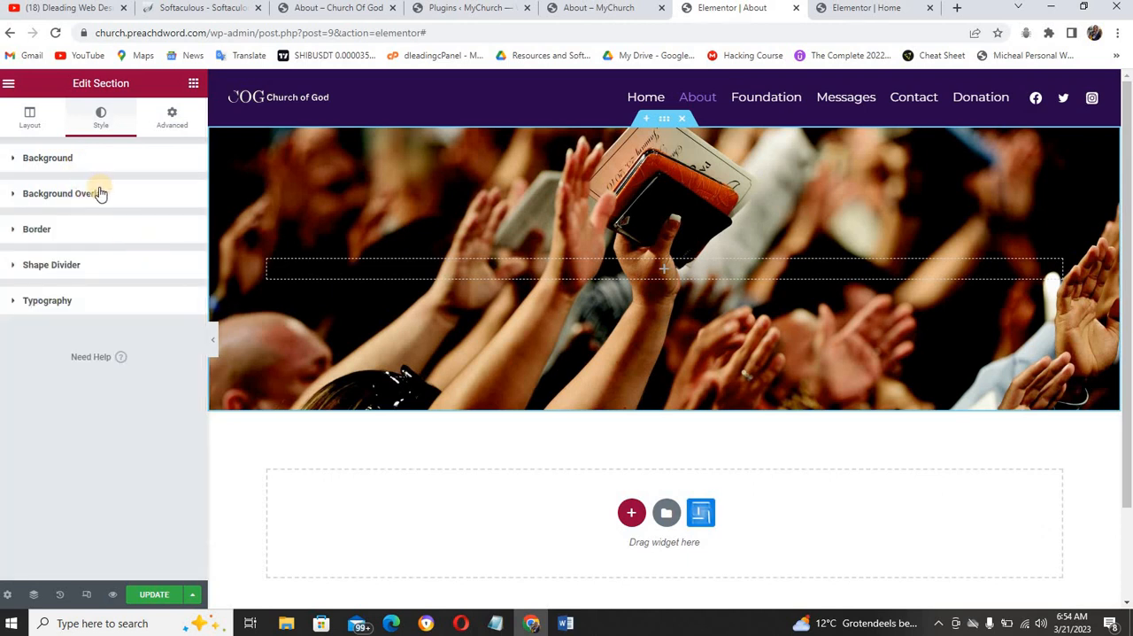
click(99, 193)
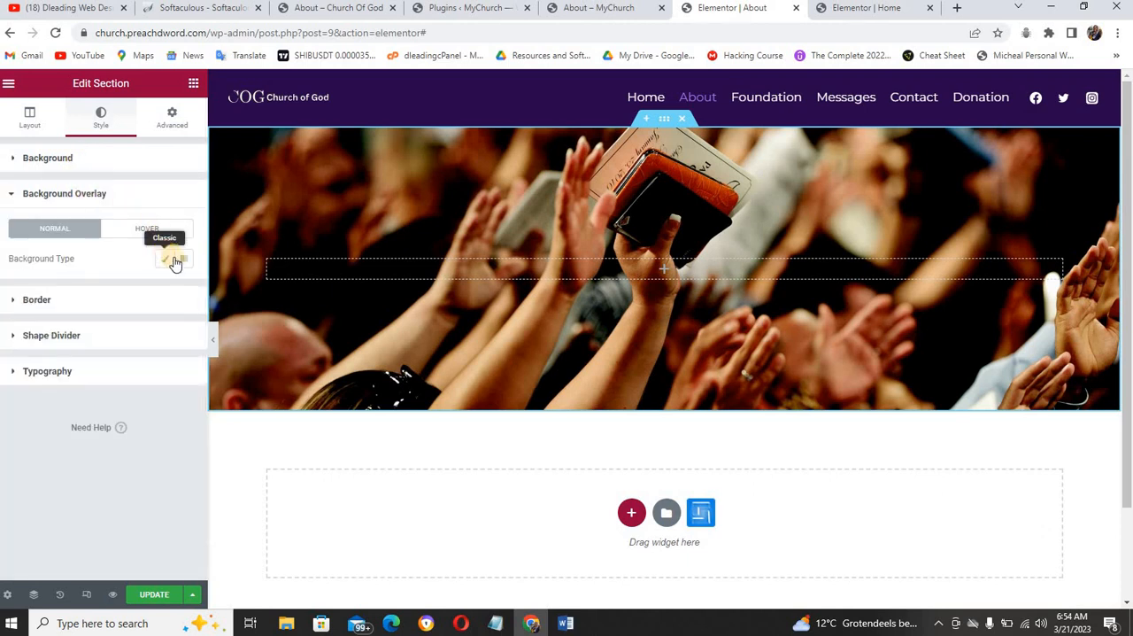
click(181, 262)
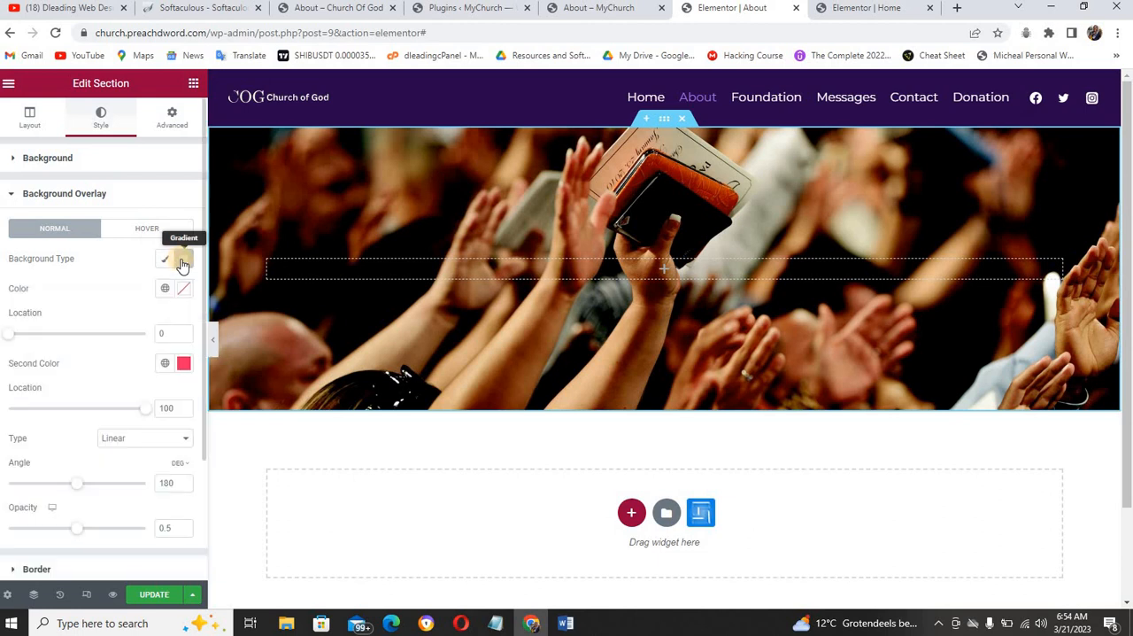
click(183, 290)
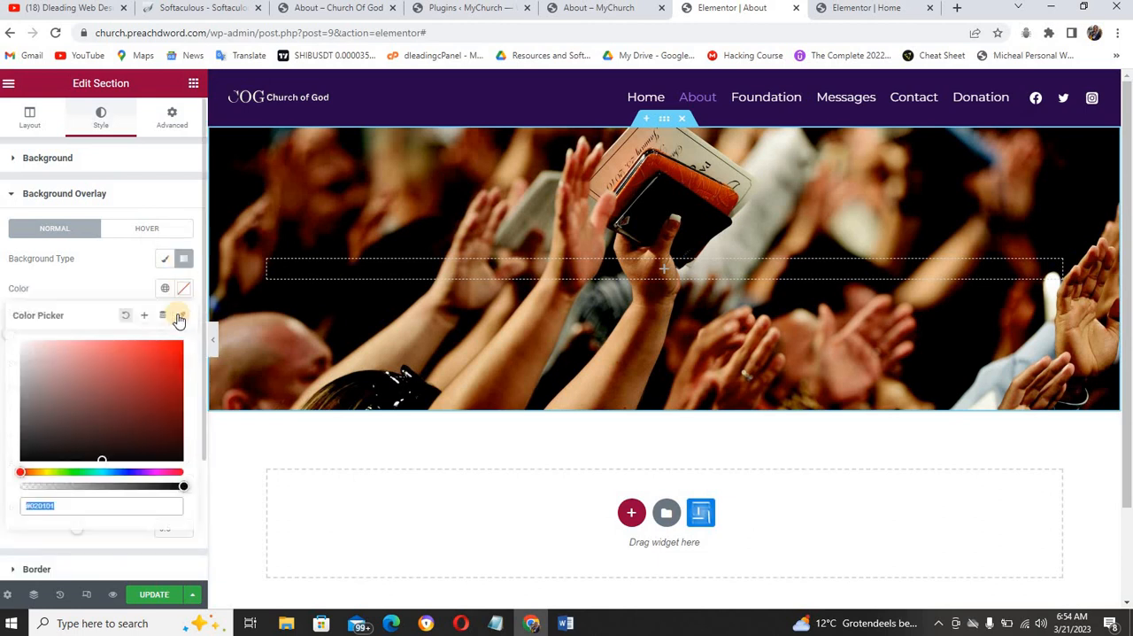
click(152, 471)
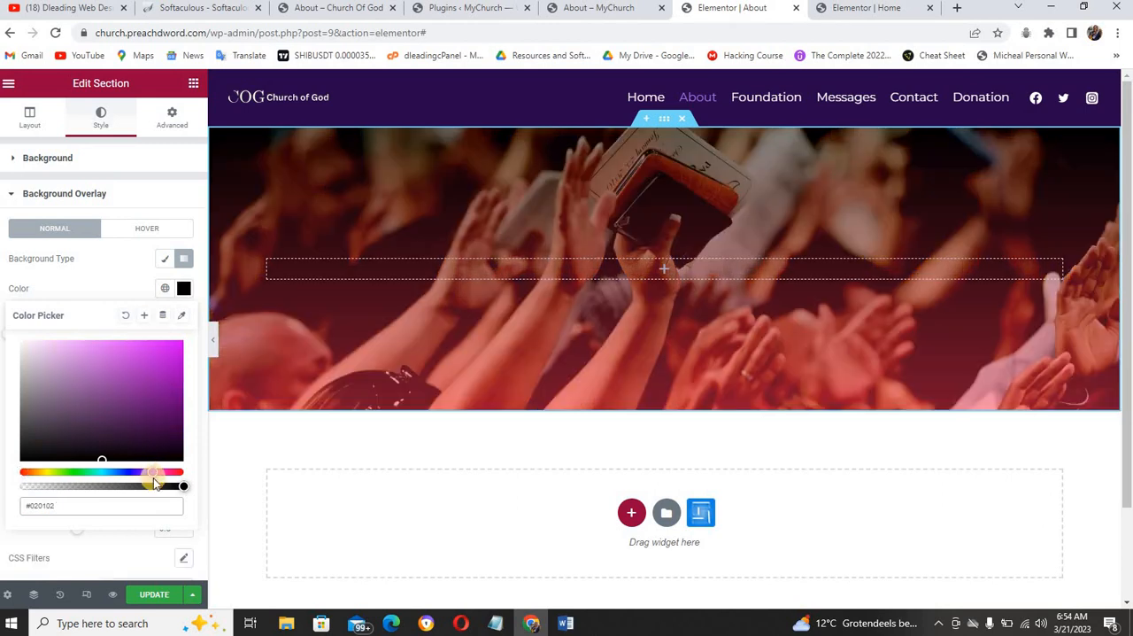
click(159, 378)
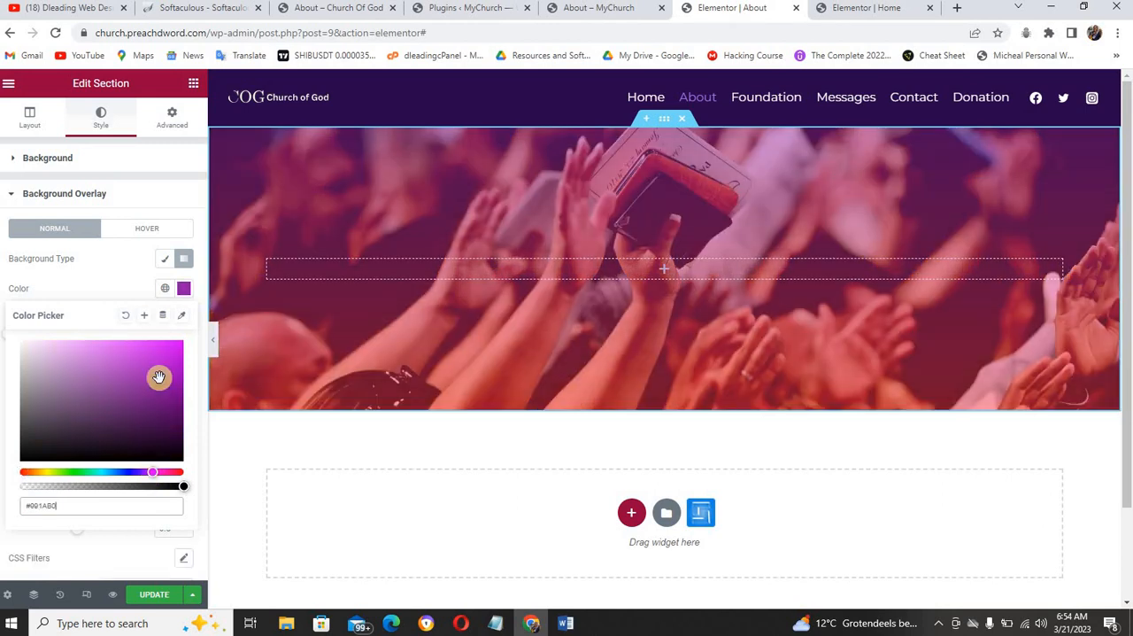
click(131, 266)
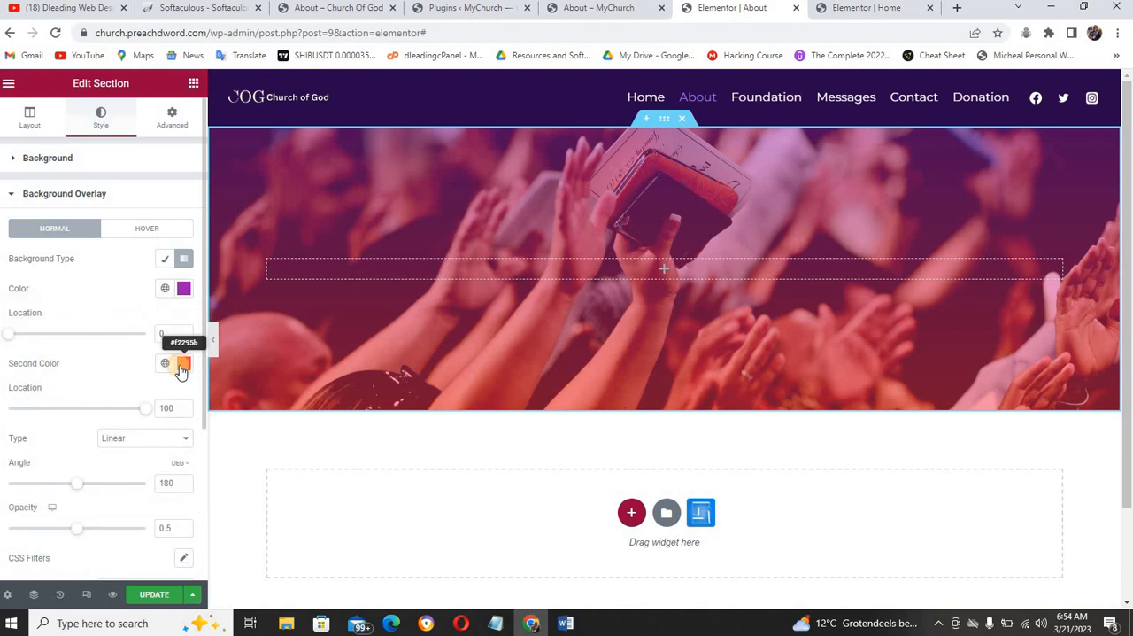
Change the overlay gradient's second color to violet and its first color to #6D117D, with the overlay opacity at 0.7.
click(179, 369)
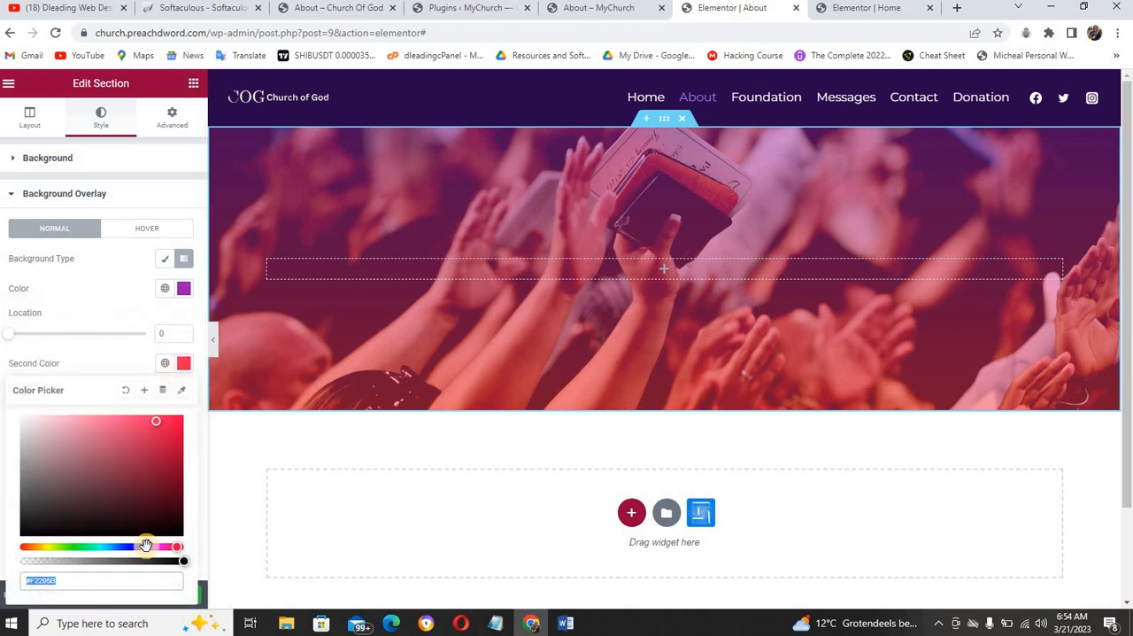
click(146, 546)
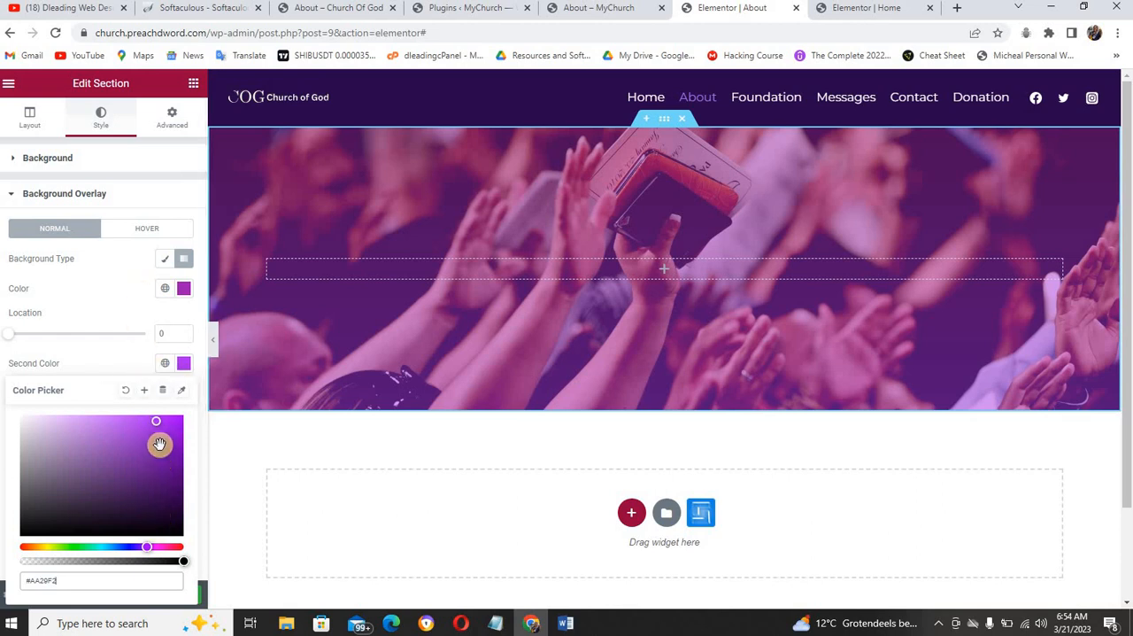
click(178, 335)
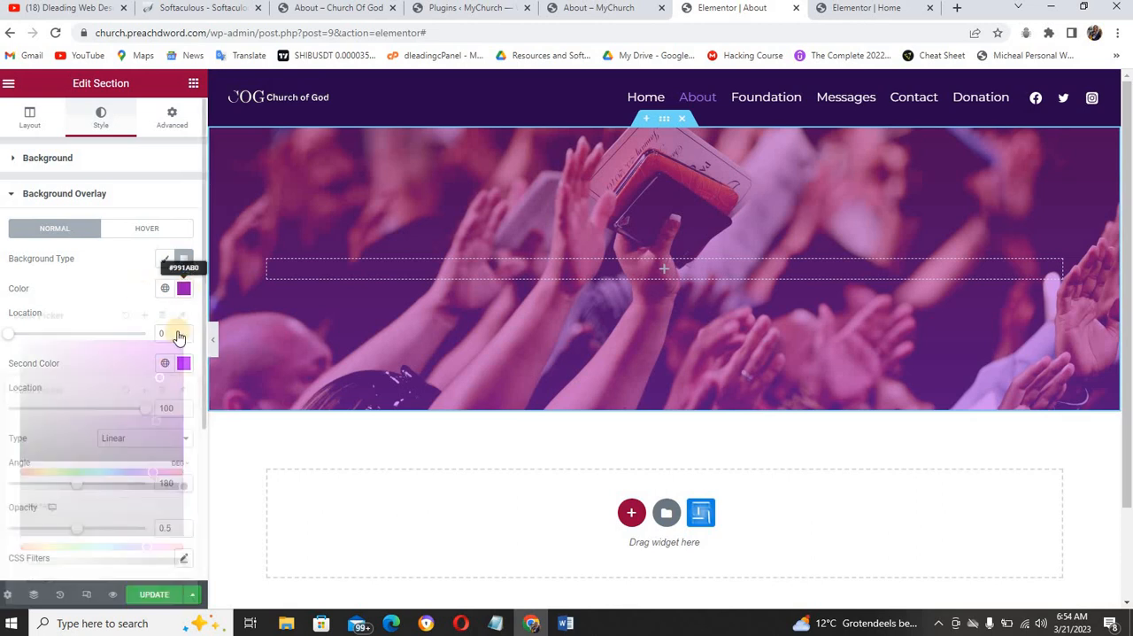
click(160, 401)
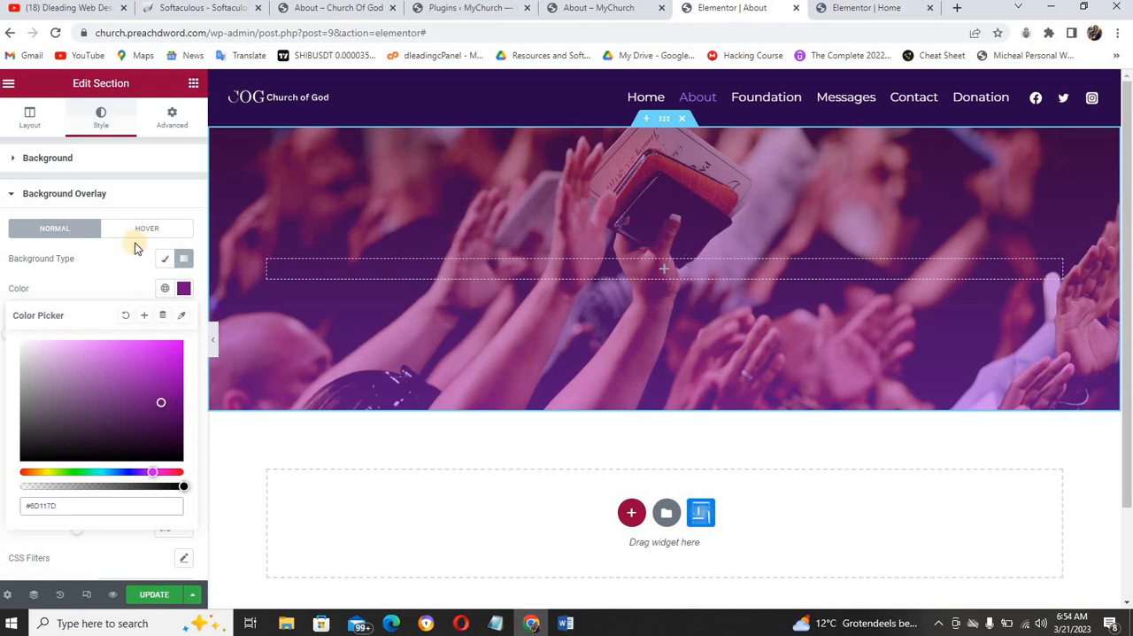
click(121, 256)
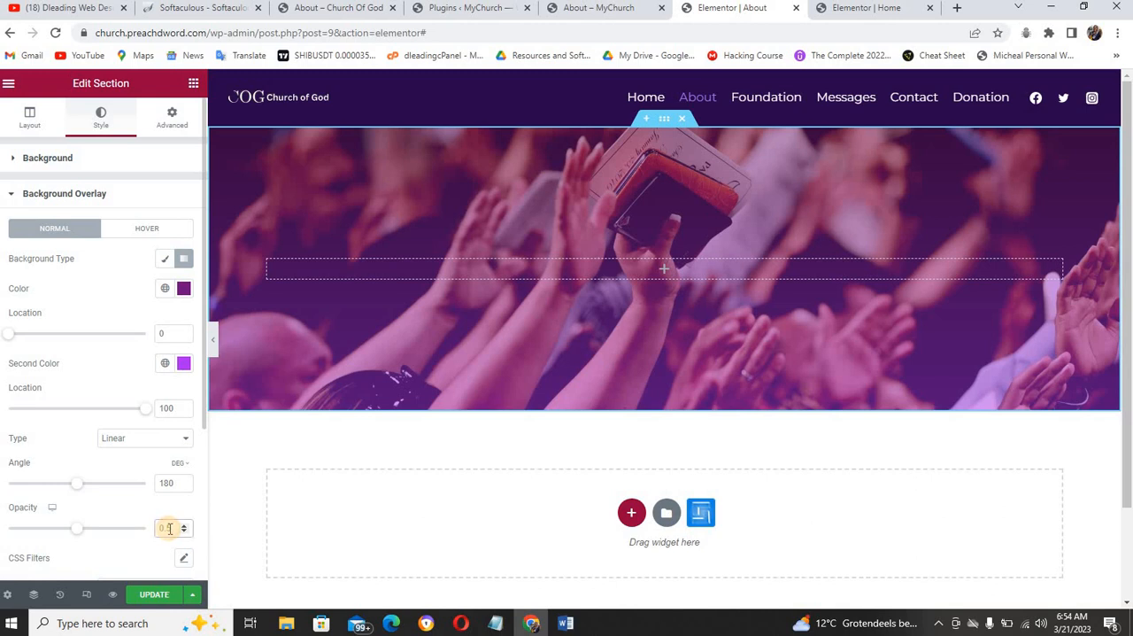
text(0.7)
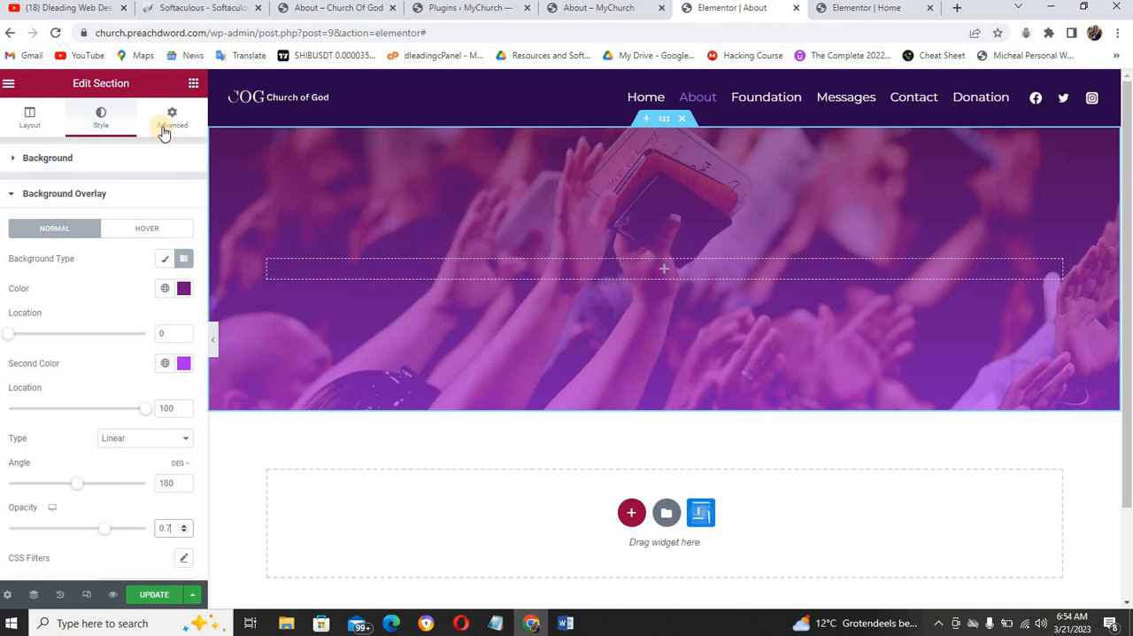
Add a Heading widget to the banner section.
click(193, 84)
drag(145, 255, 381, 268)
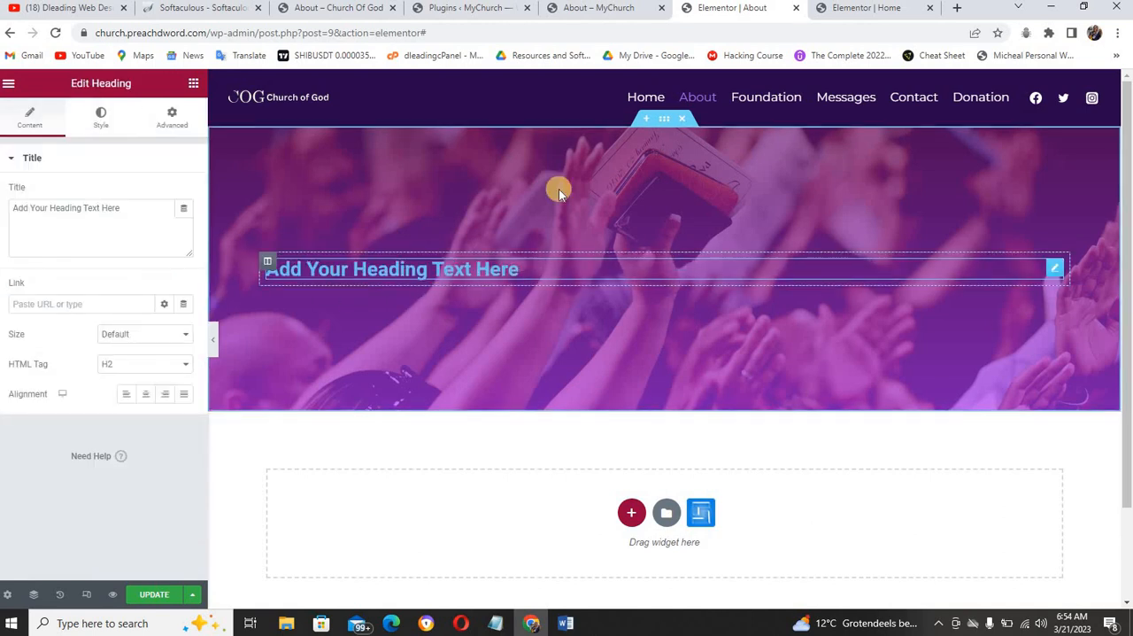
Delete the banner section and insert the saved template About us Page into the About page.
click(682, 120)
click(672, 247)
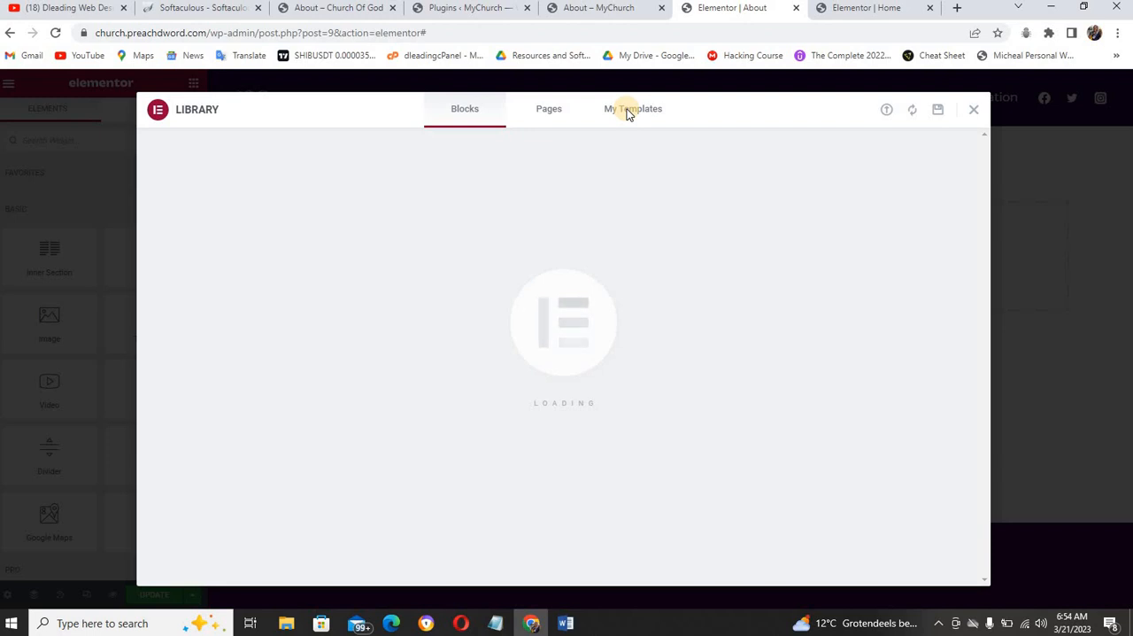
click(627, 113)
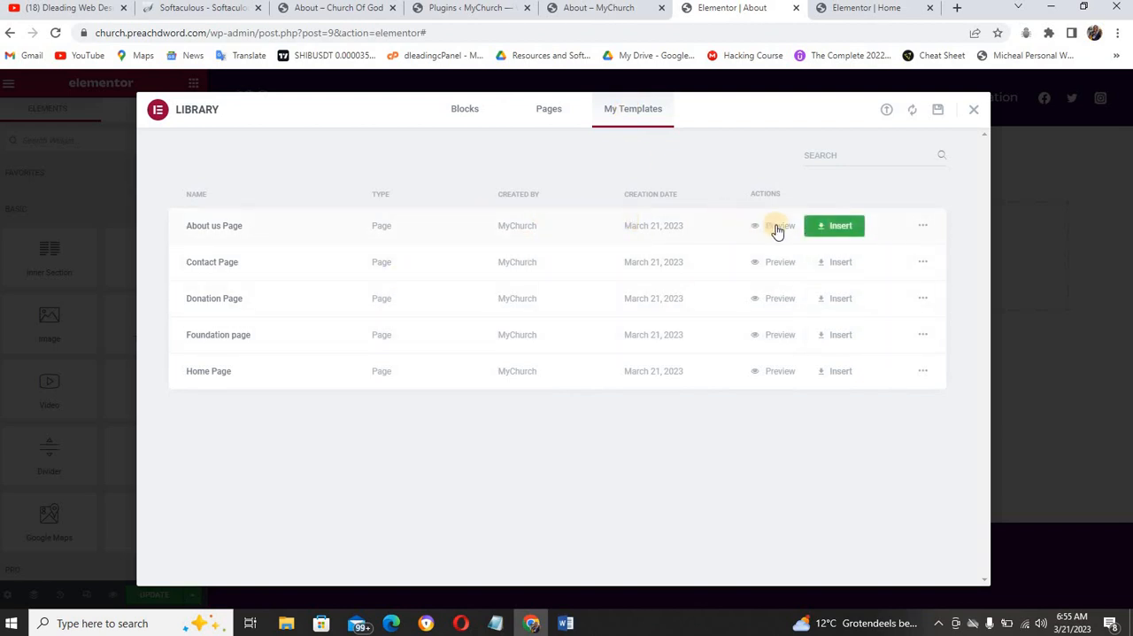
click(841, 226)
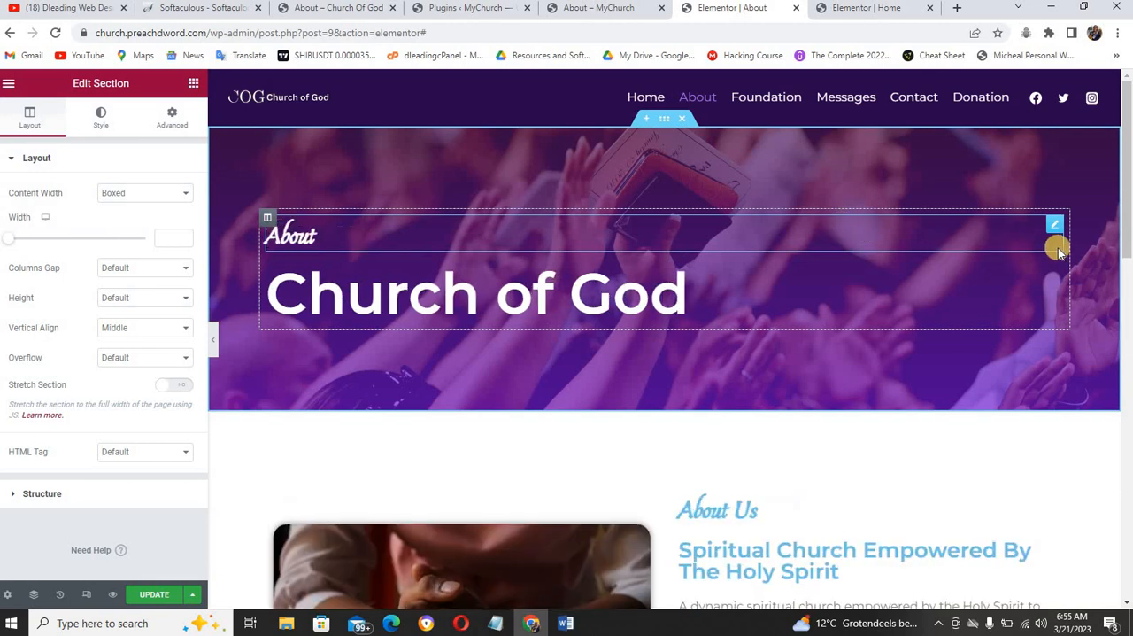
Check the text and headings in the inserted About Us section, and update the page.
drag(1128, 238, 1128, 331)
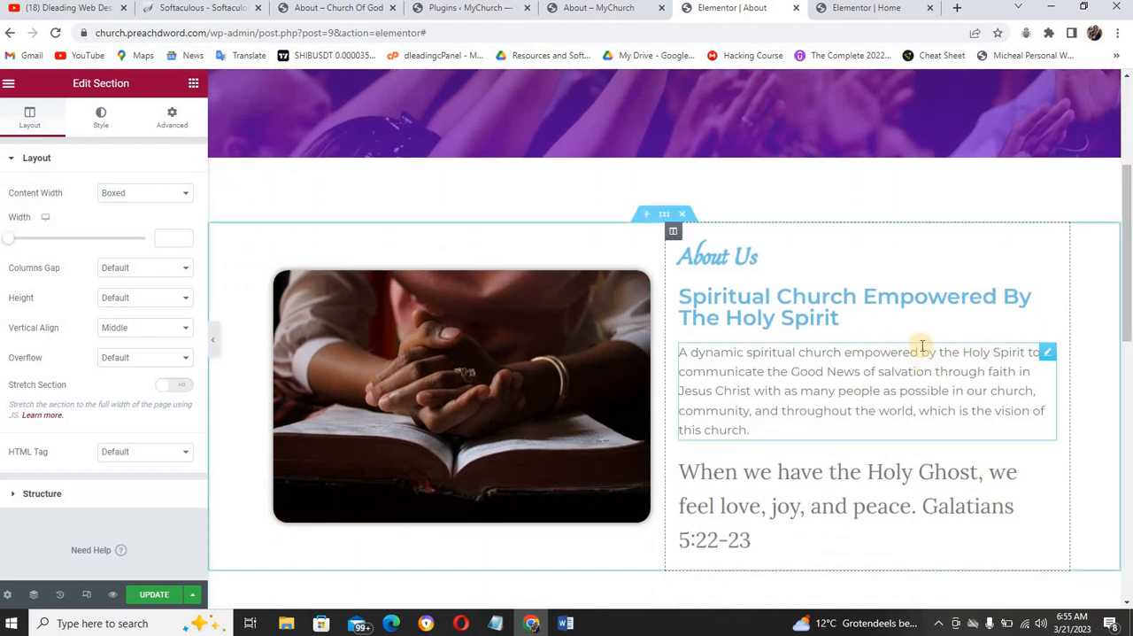
click(921, 346)
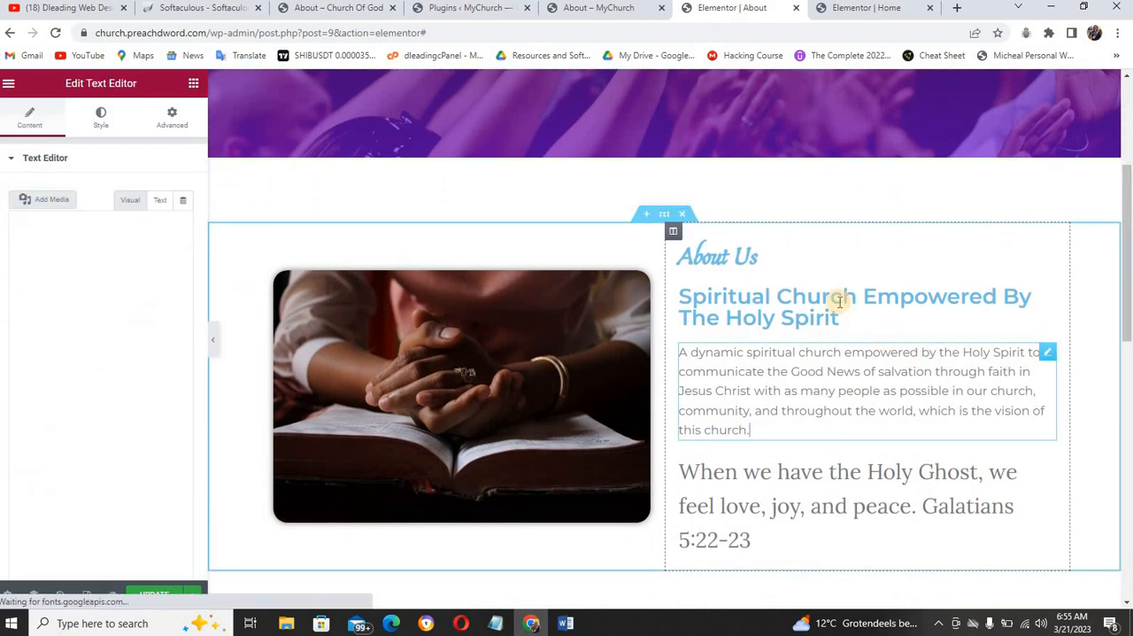
click(839, 301)
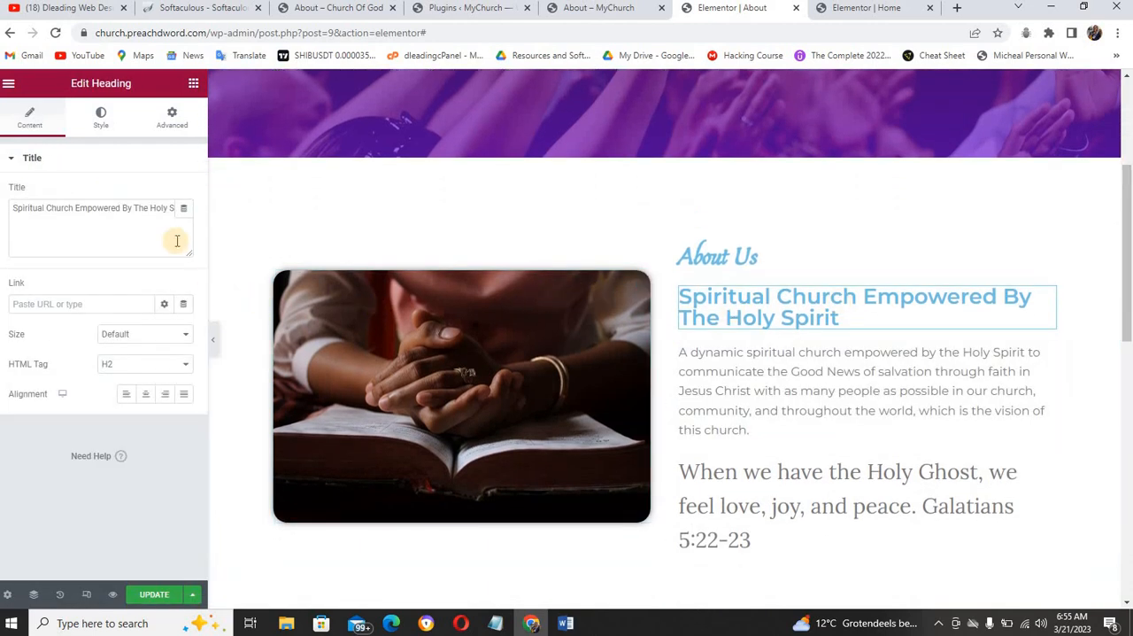
click(699, 255)
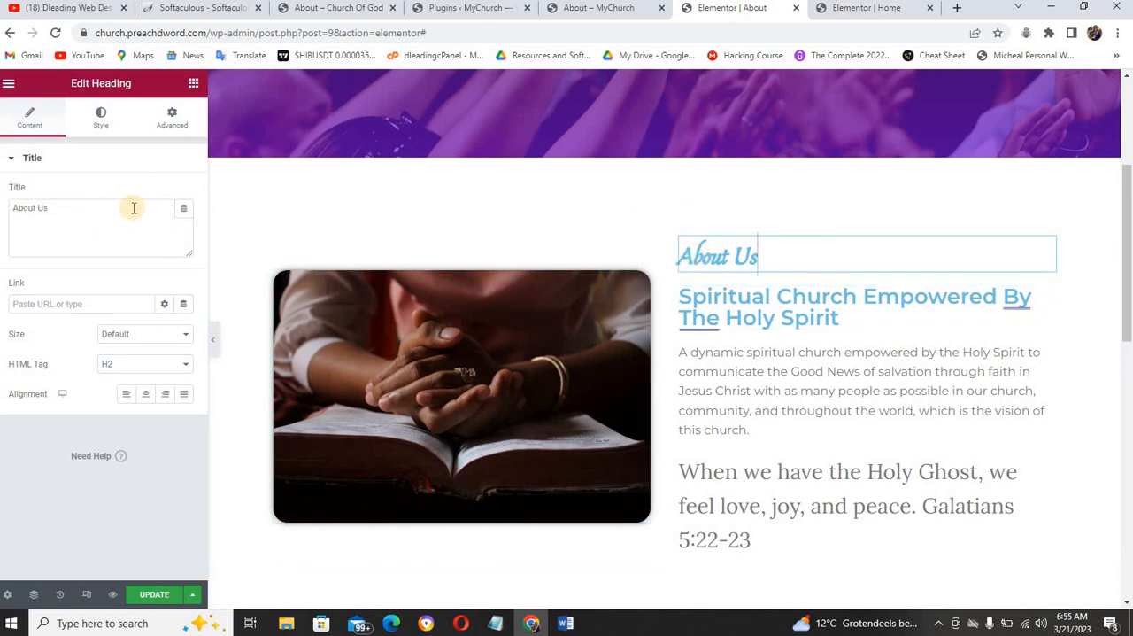
click(711, 320)
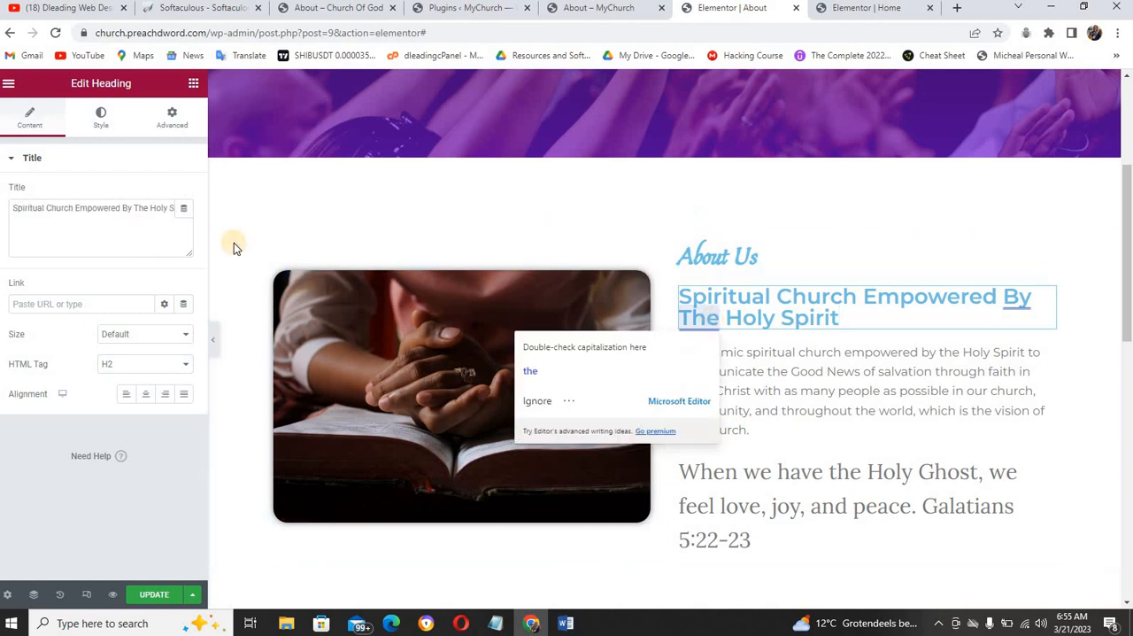
click(153, 596)
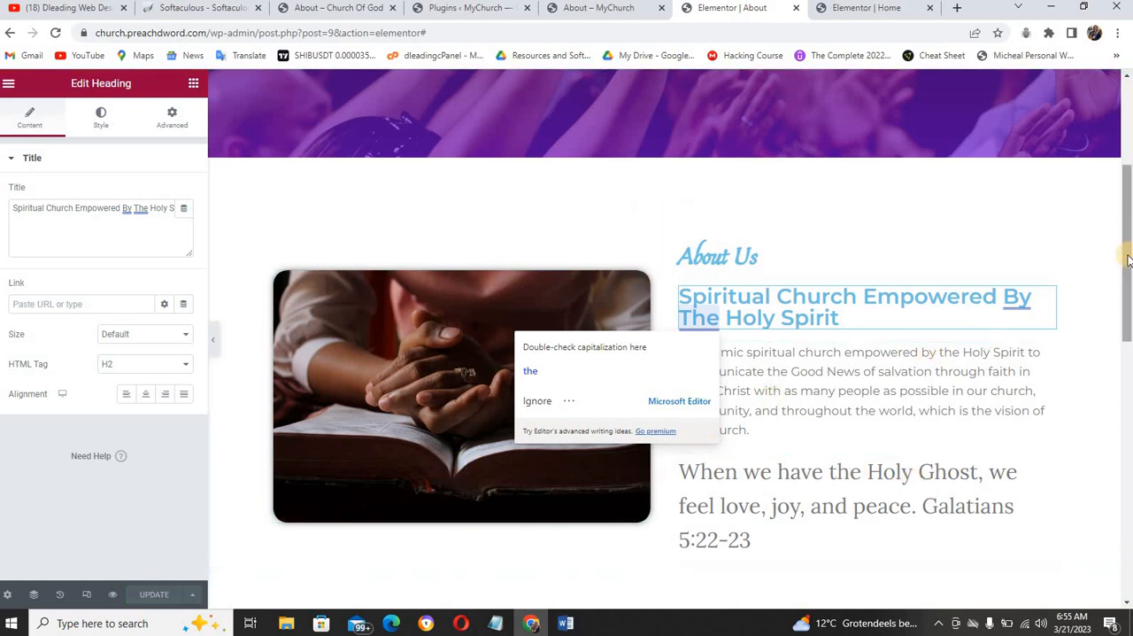
Justify the paragraph text in the Our Aim & Purpose section and update the page.
drag(1128, 259, 1129, 440)
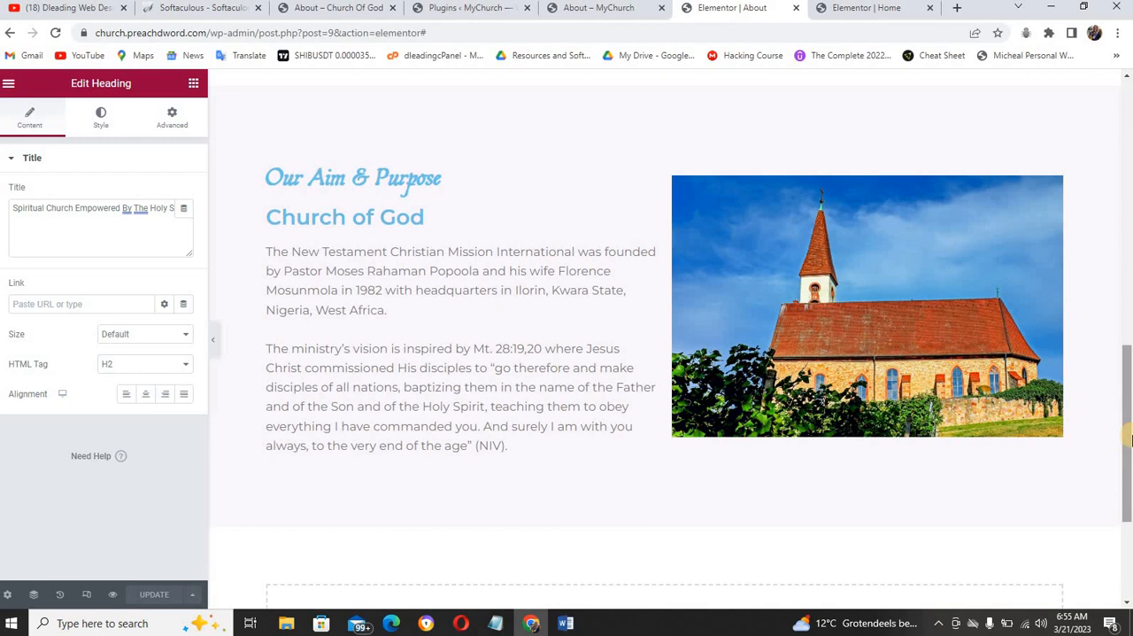
mouse_move(1128, 428)
mouse_down()
mouse_move(1128, 410)
mouse_move(1128, 429)
mouse_up()
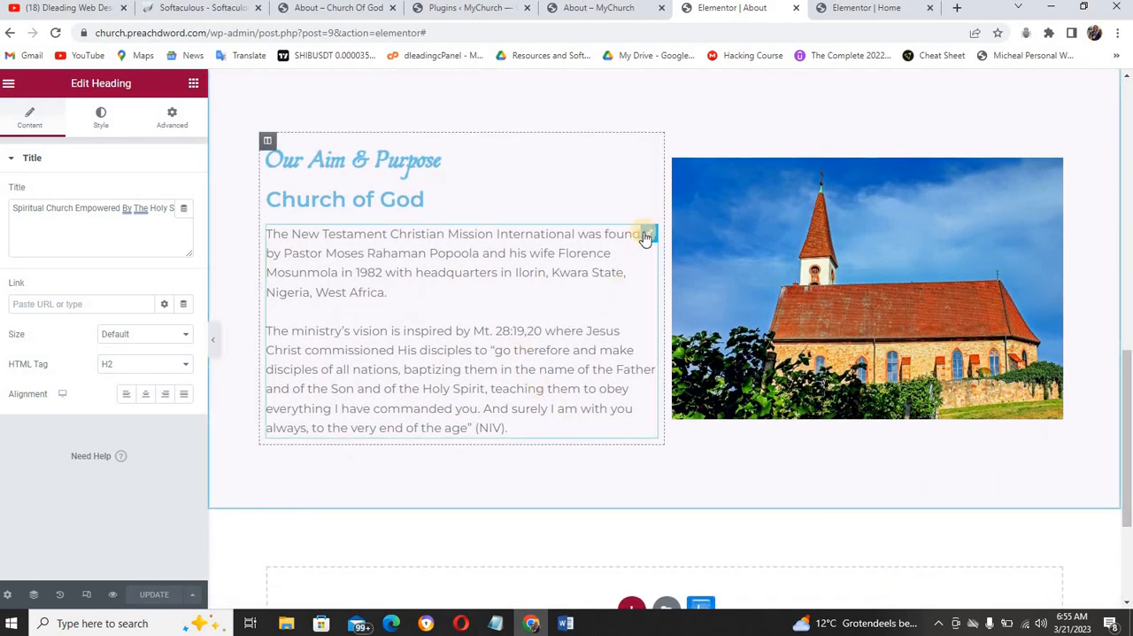
click(647, 235)
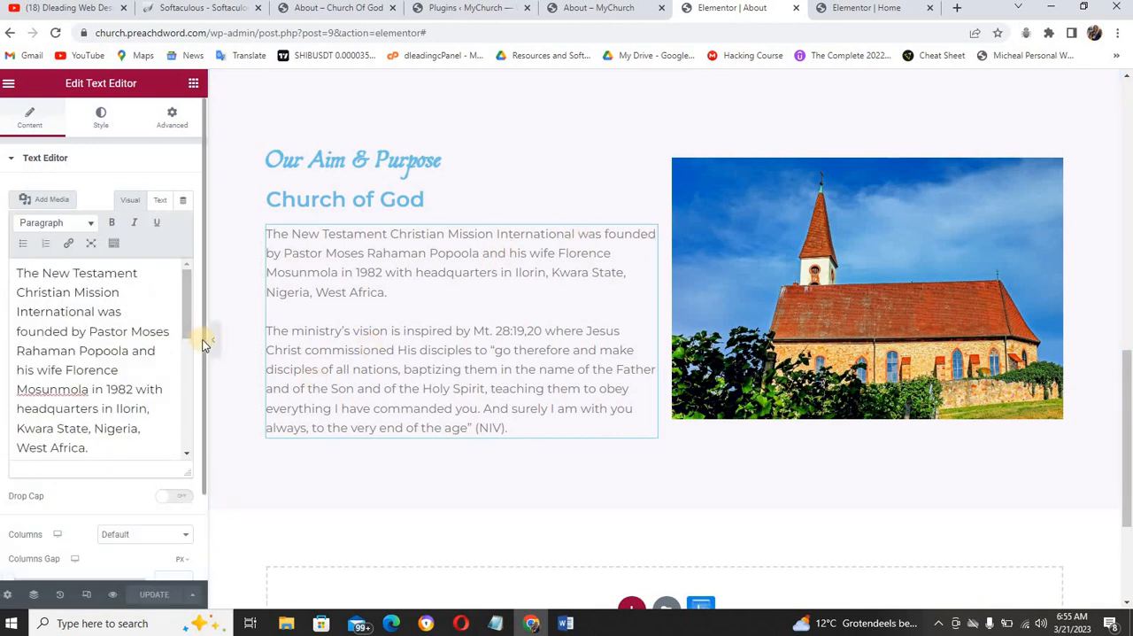
mouse_move(204, 359)
mouse_down()
mouse_move(202, 399)
mouse_move(200, 341)
mouse_up()
click(100, 124)
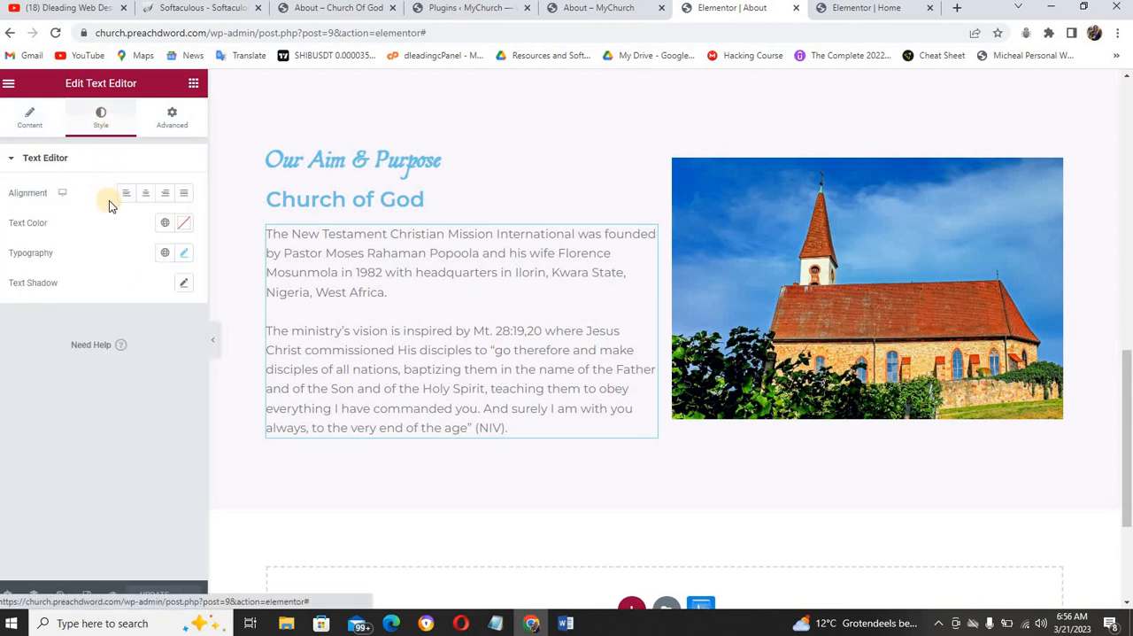
click(180, 193)
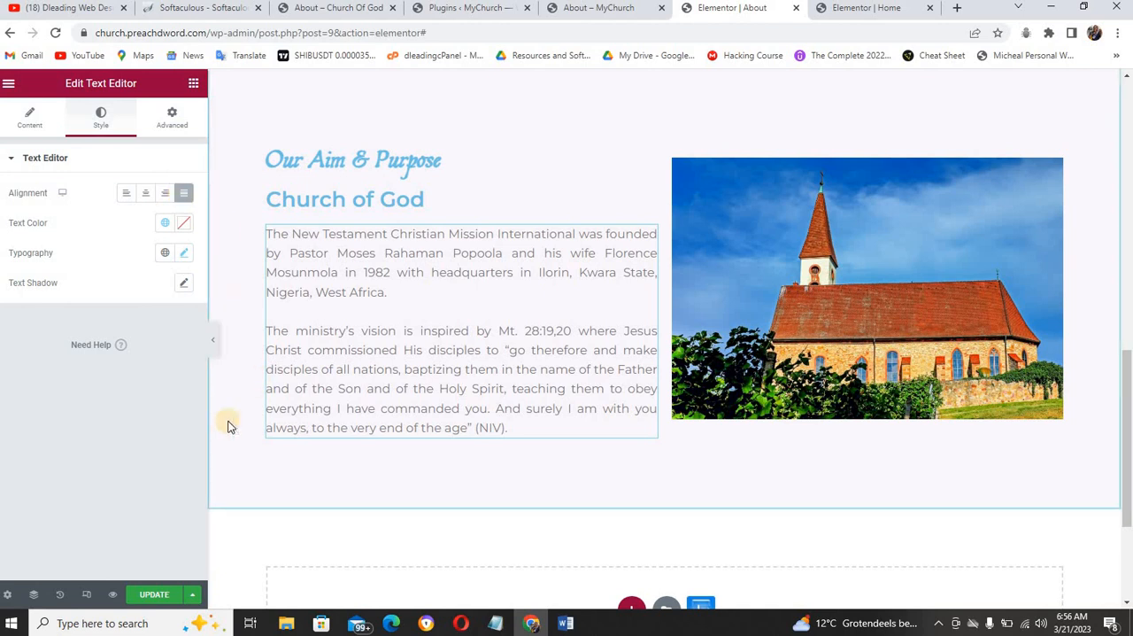
click(153, 595)
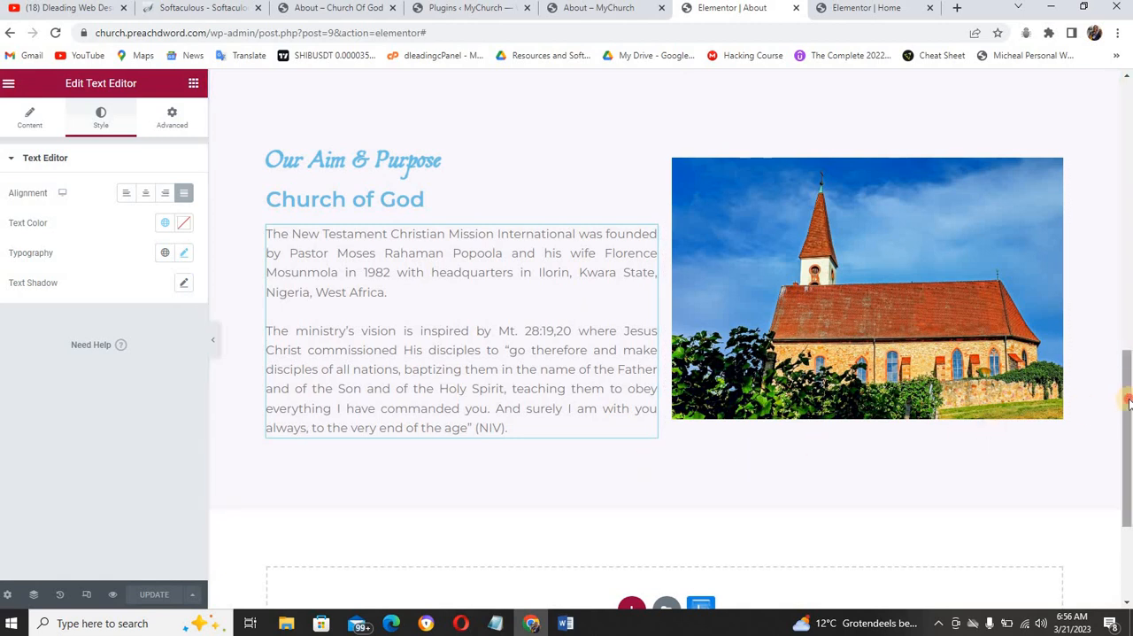
Close the About page's Elementor editor and view the About page on the reference site church.lotannaafrica.com.
drag(1128, 403, 1122, 156)
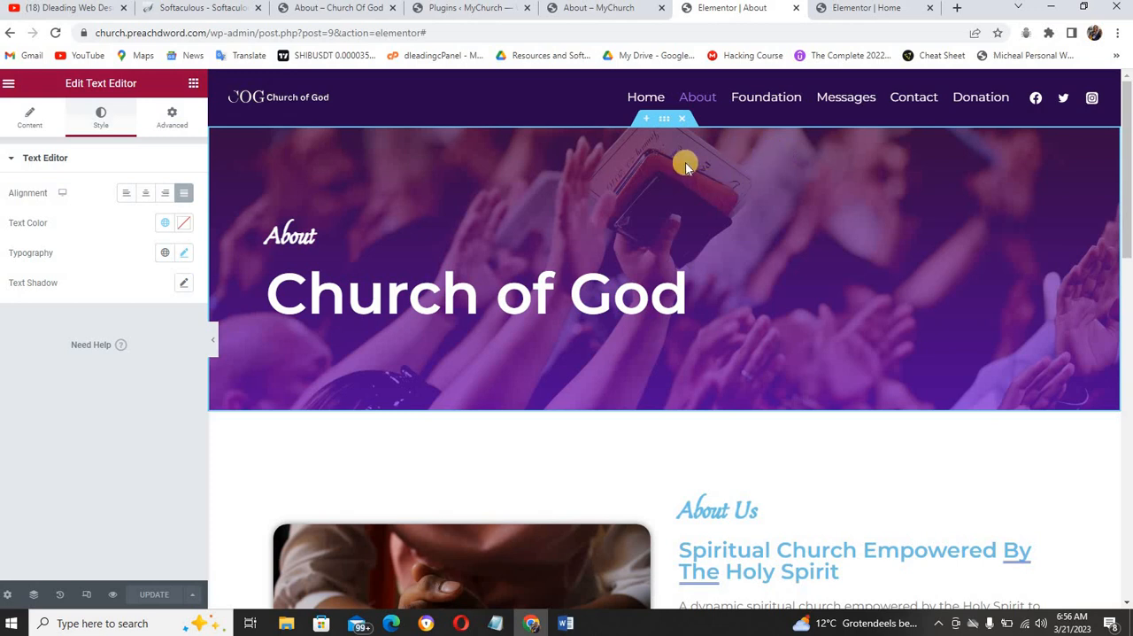
click(796, 8)
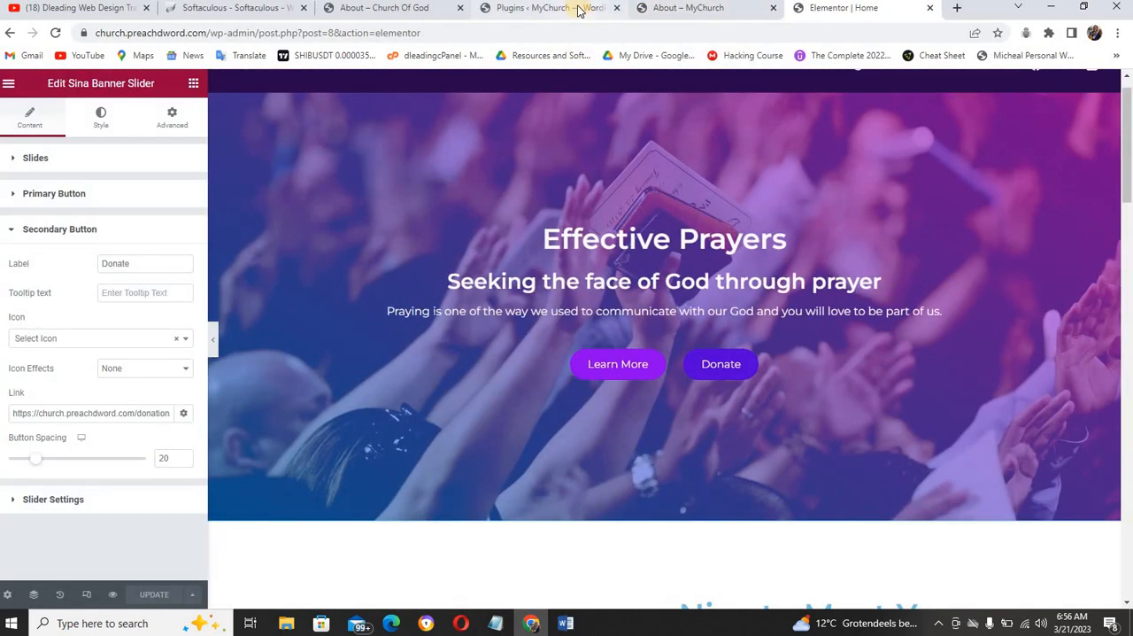
click(578, 10)
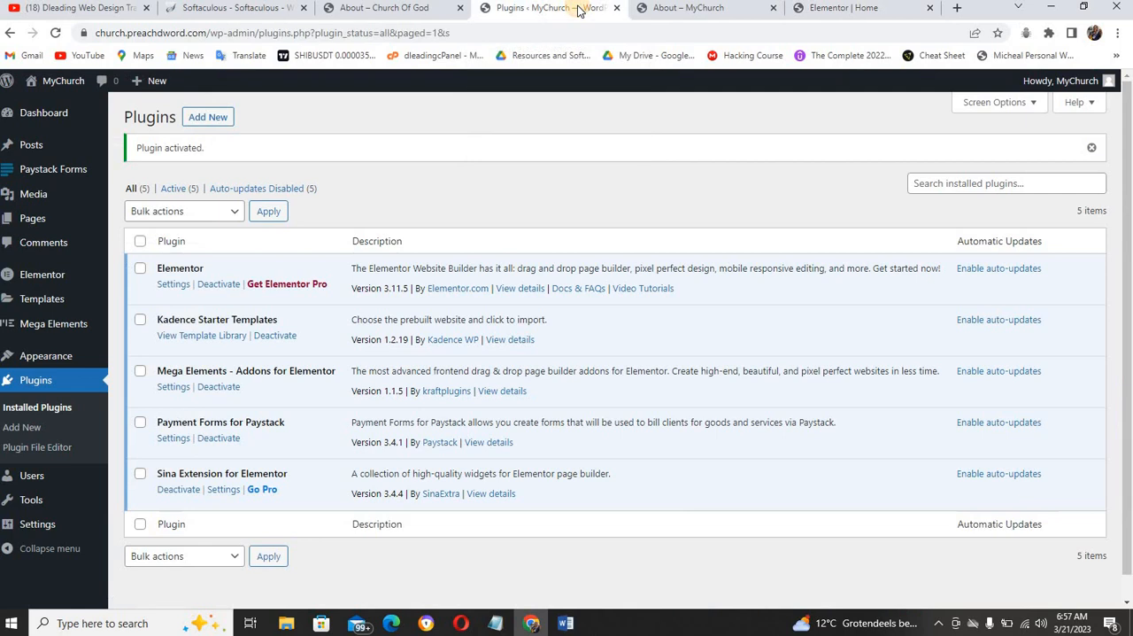
click(410, 10)
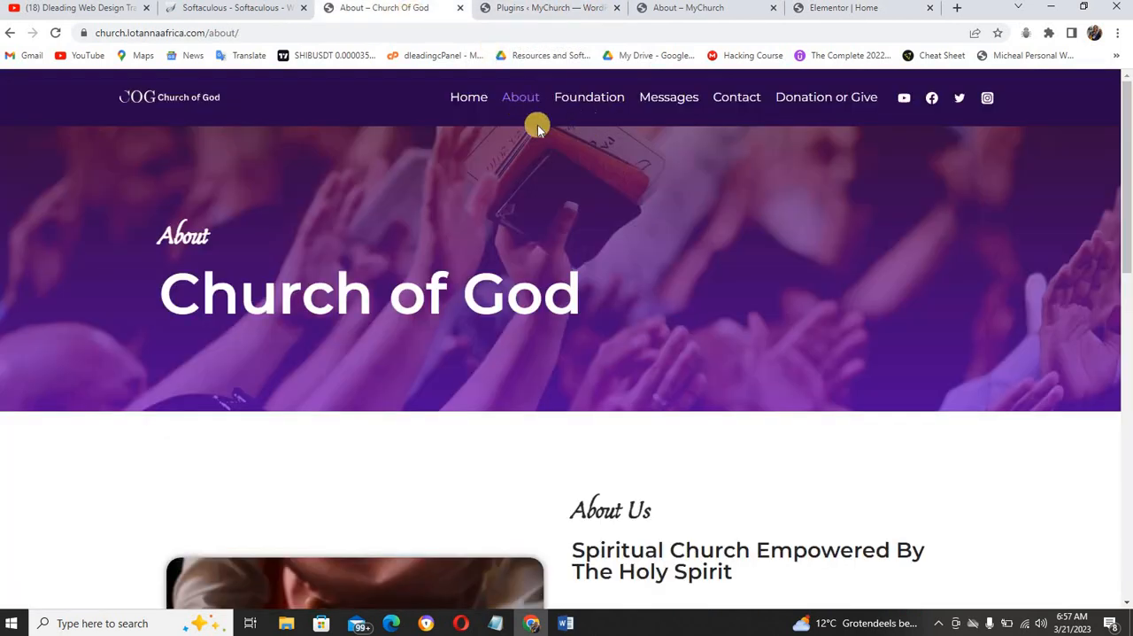
Go to the Foundation page on church.preachdword.com and open its page editor in a new tab.
click(660, 10)
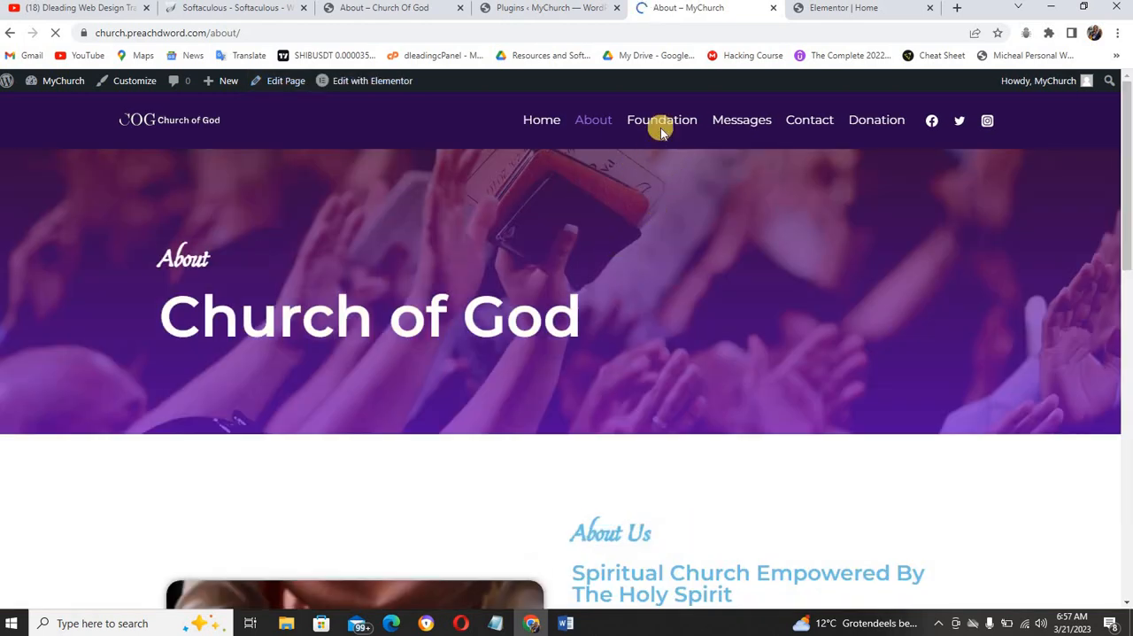
click(663, 122)
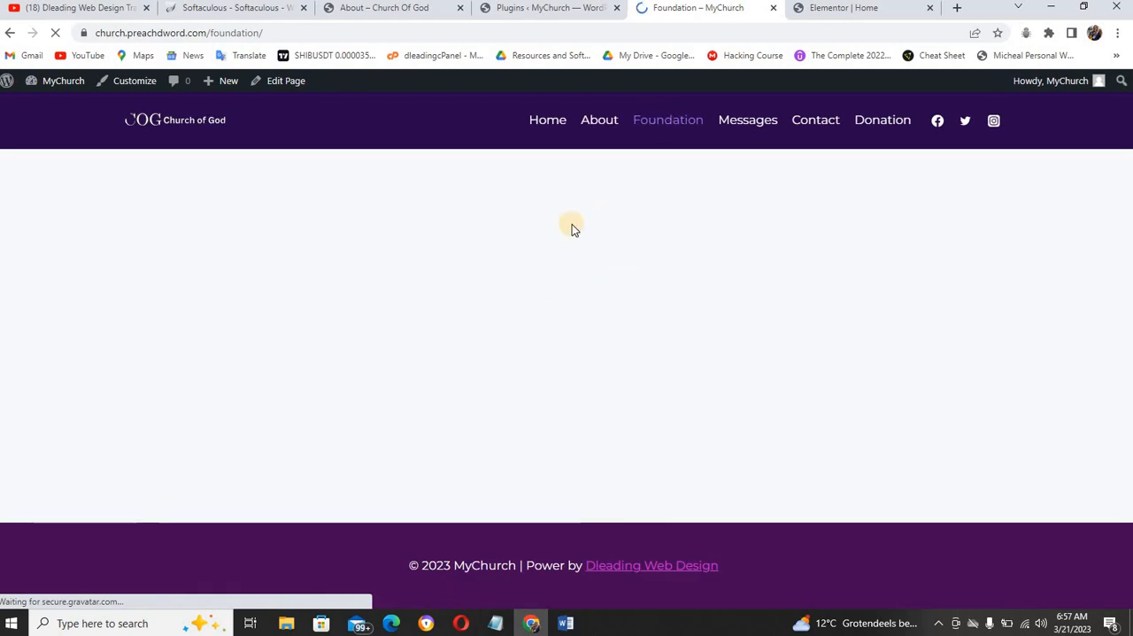
right_click(293, 83)
click(320, 90)
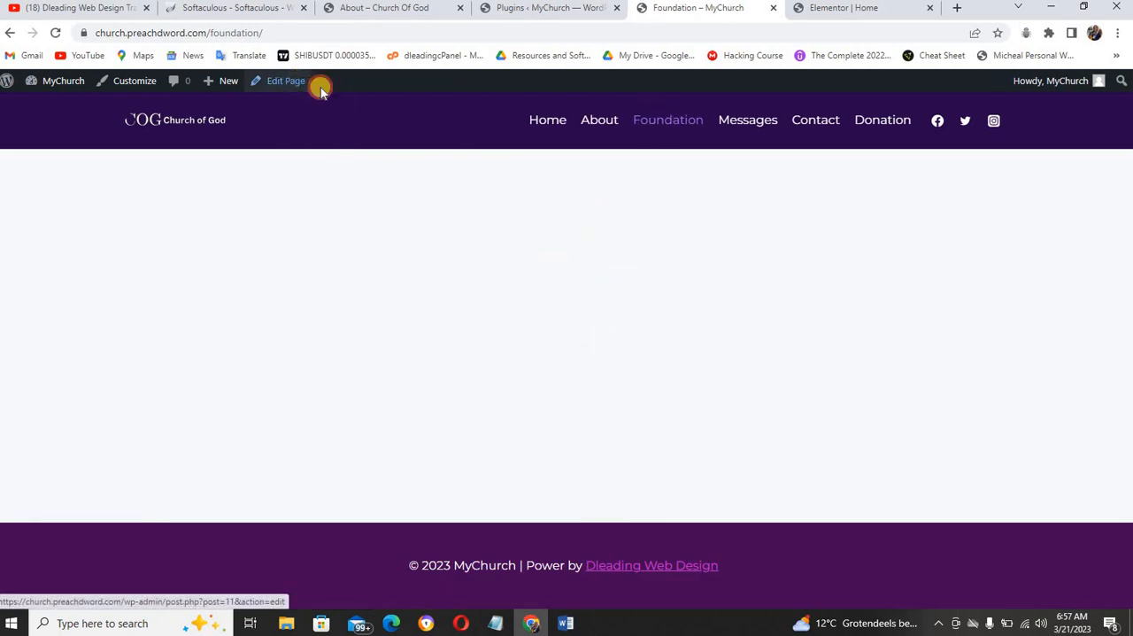
Open the Foundation page in Elementor and insert the saved "Foundation page" template from My Templates.
click(693, 11)
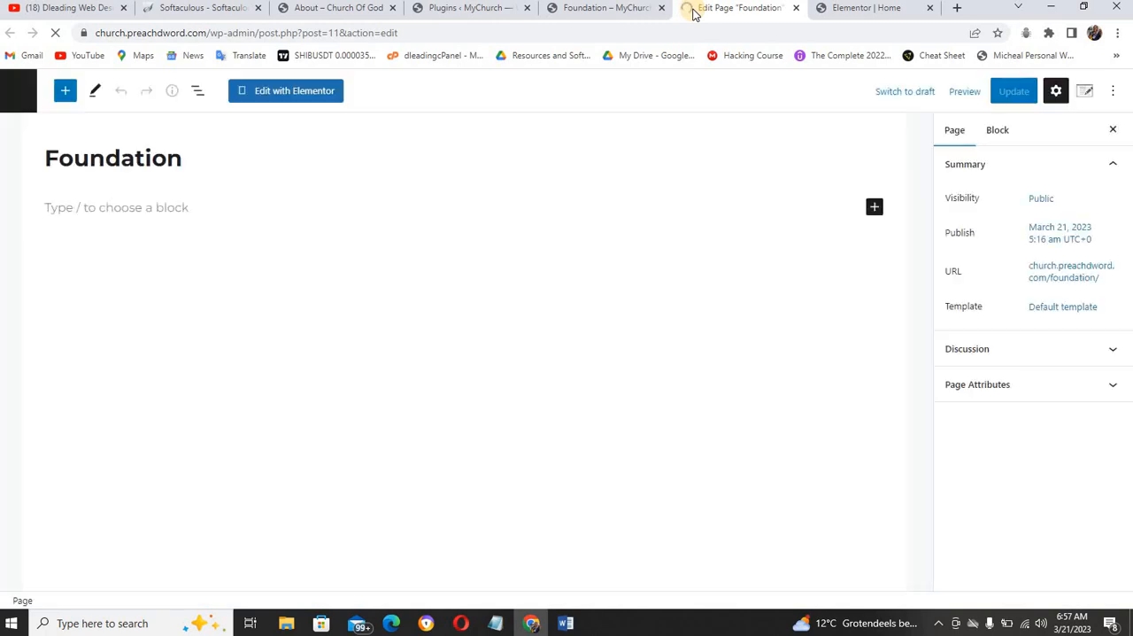
click(298, 93)
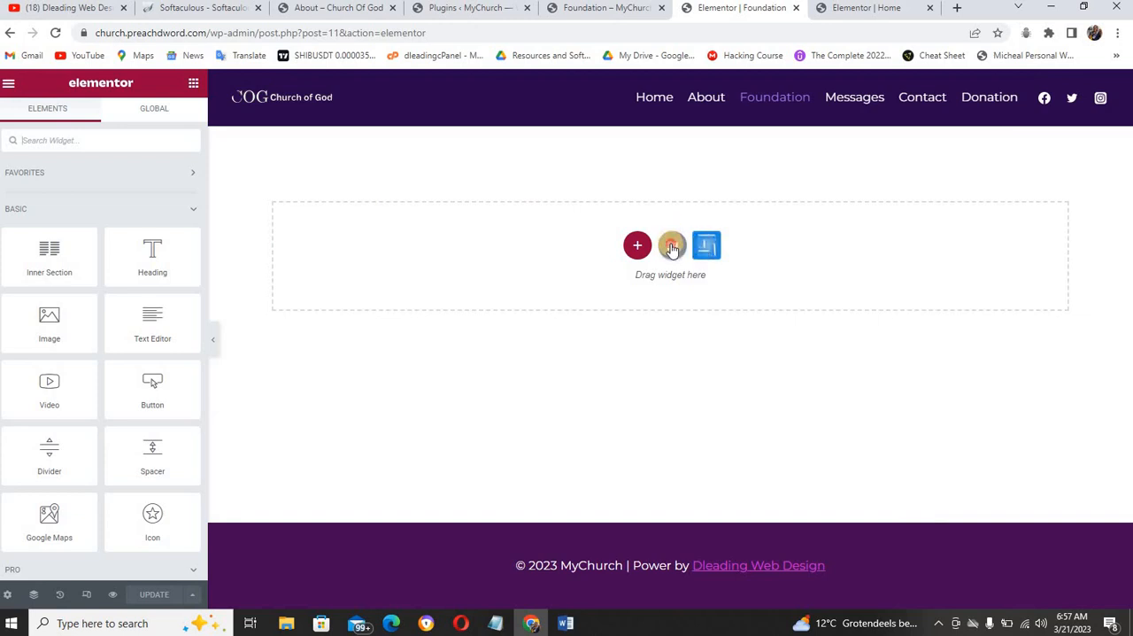
click(671, 248)
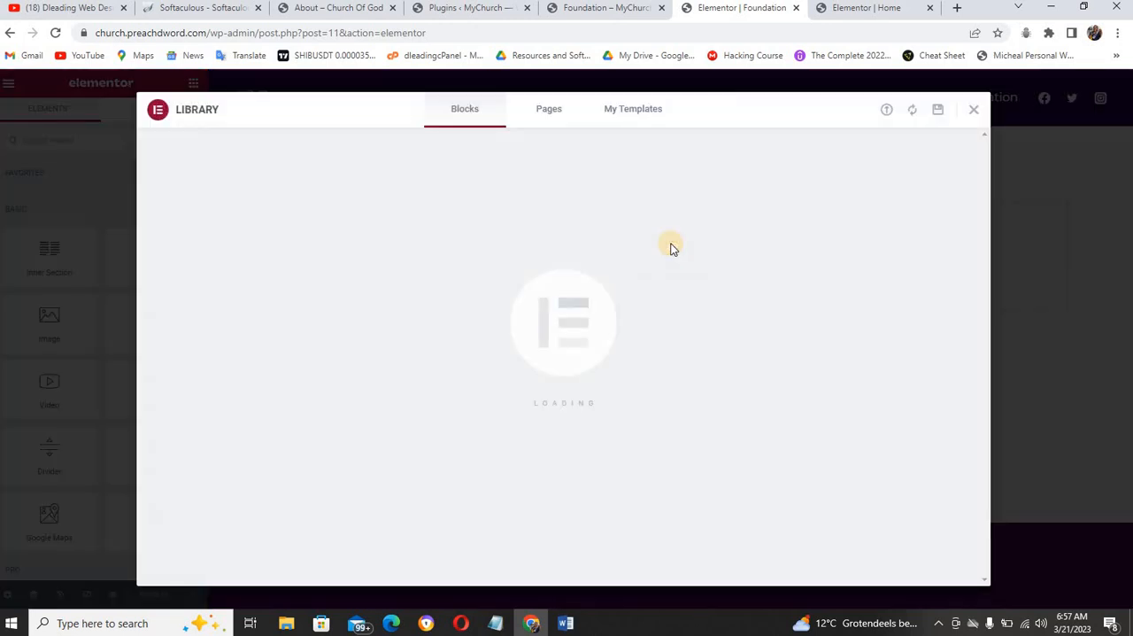
click(622, 111)
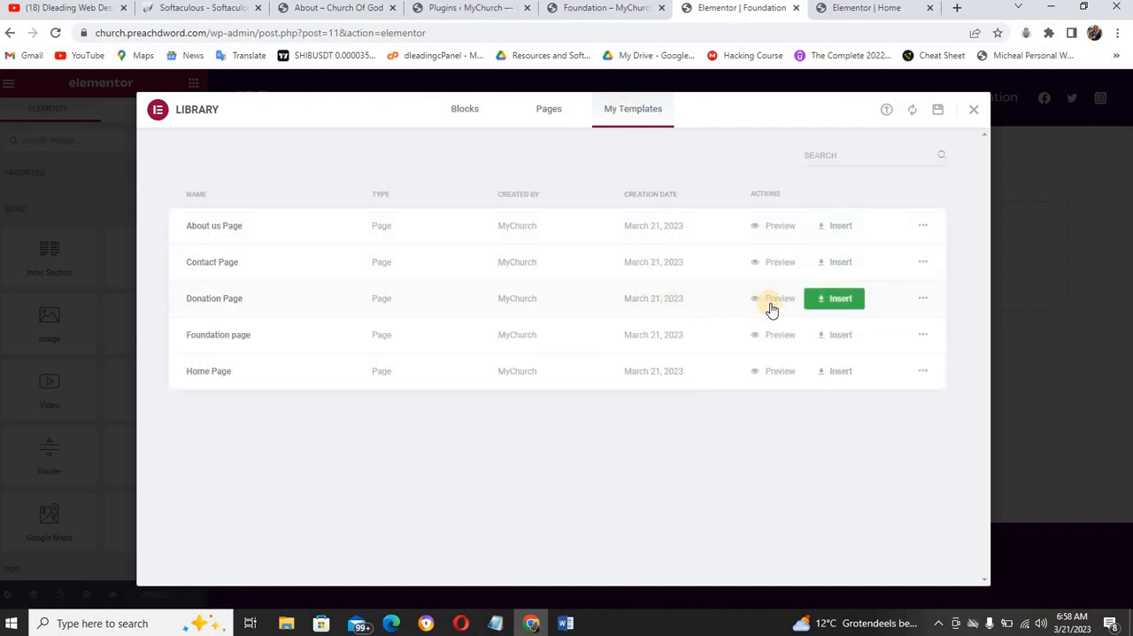
click(844, 334)
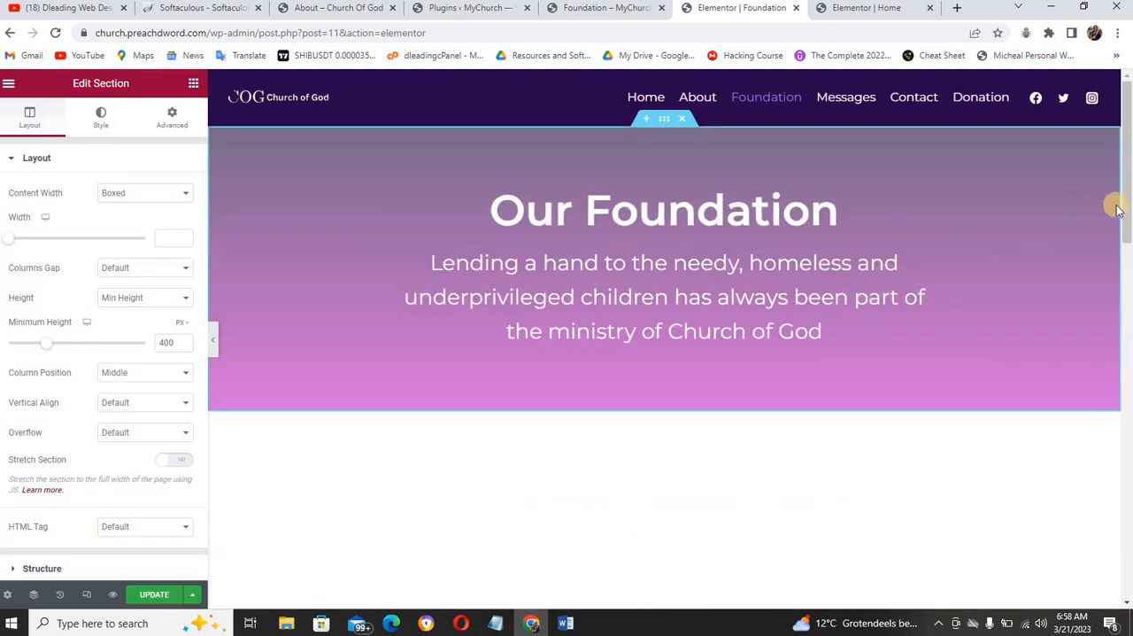
Open the inserted Donate Now button's settings and copy the Donation link address from the church.preachdword.com site menu.
drag(1128, 208, 1127, 482)
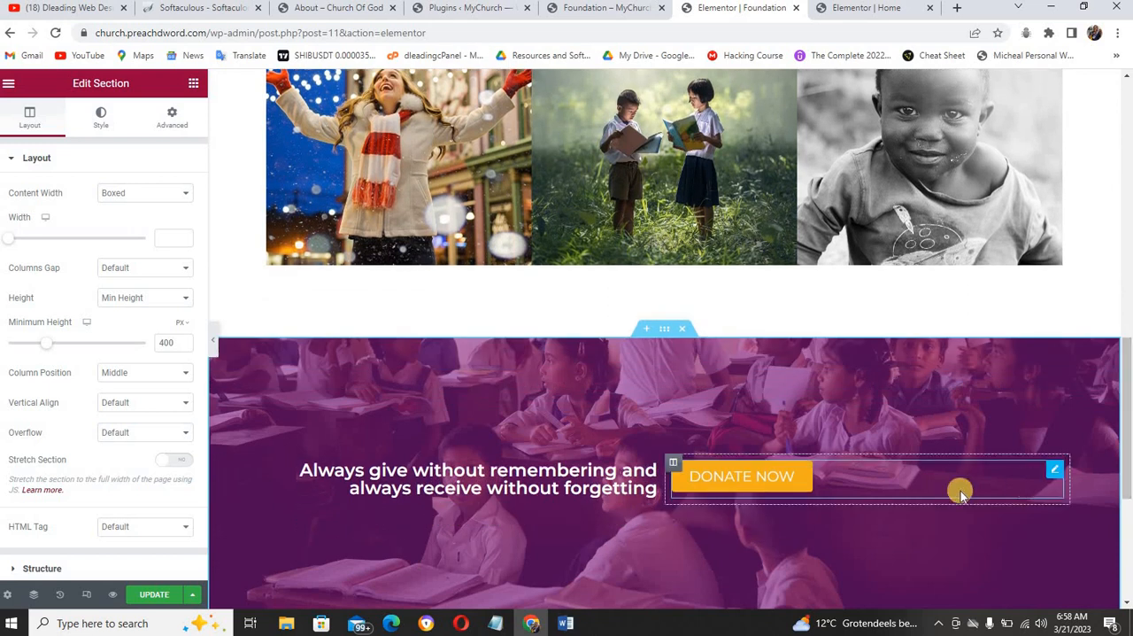
click(903, 478)
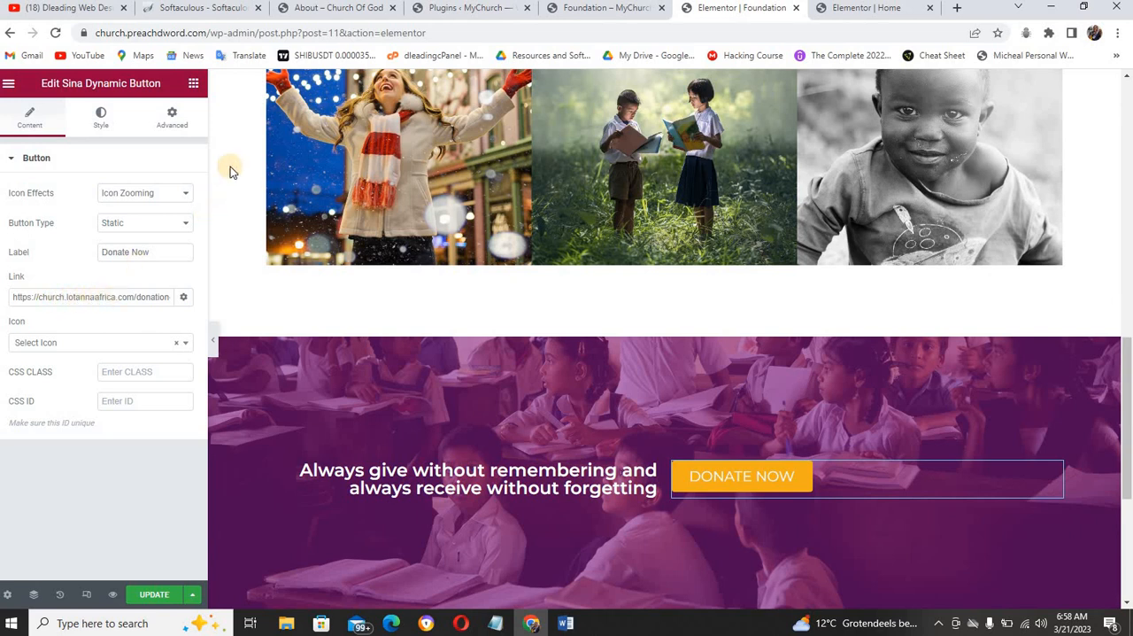
click(307, 10)
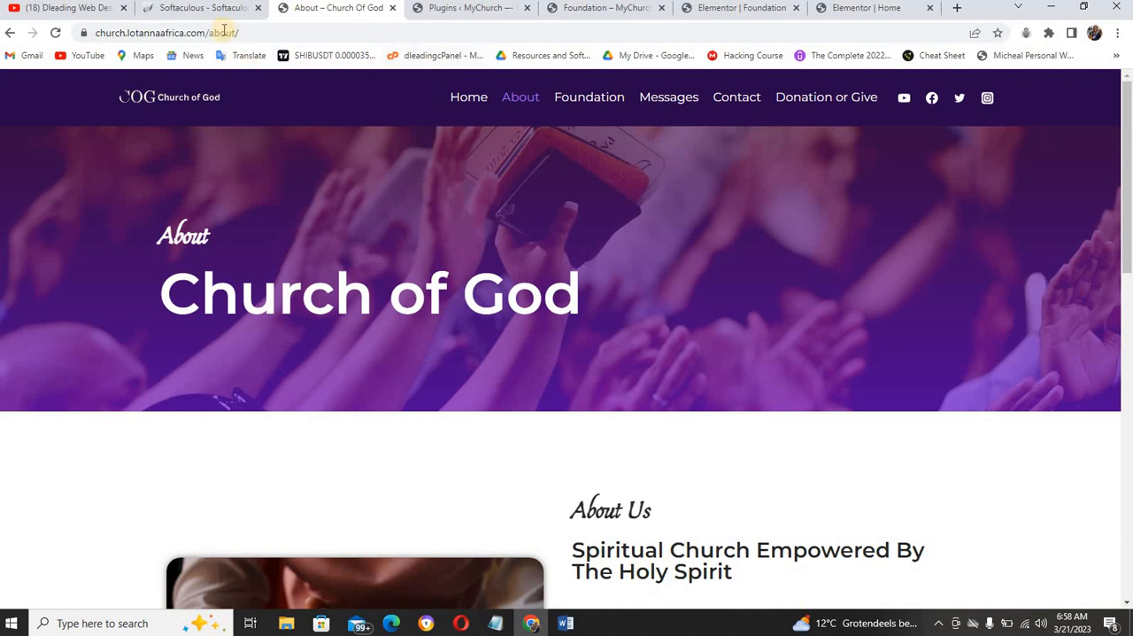
click(622, 10)
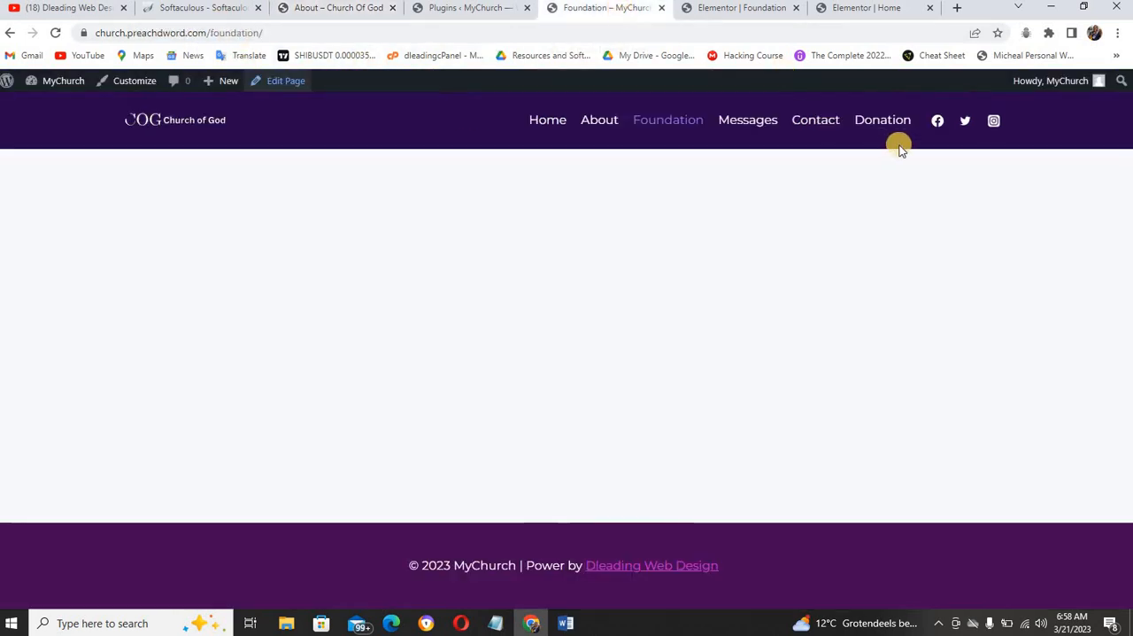
right_click(889, 120)
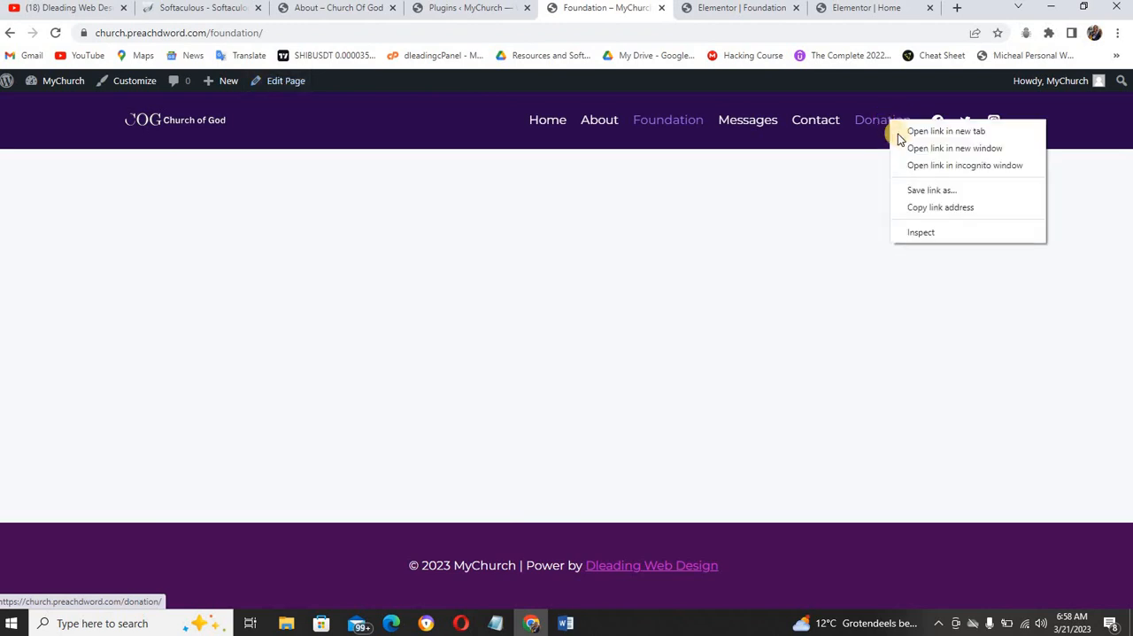
click(929, 208)
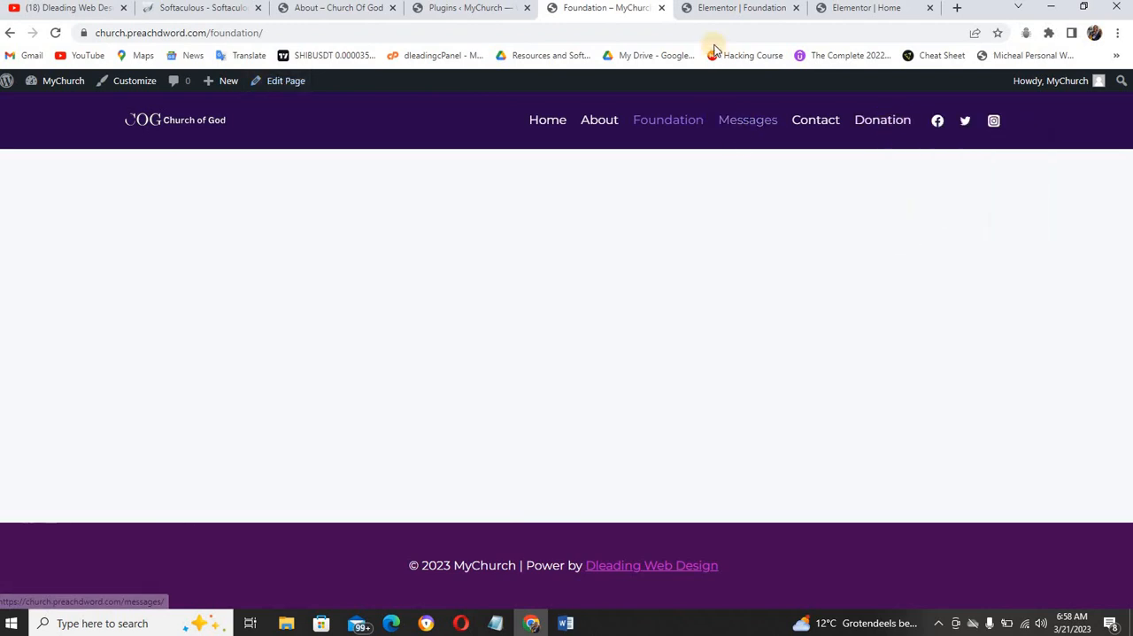
click(722, 9)
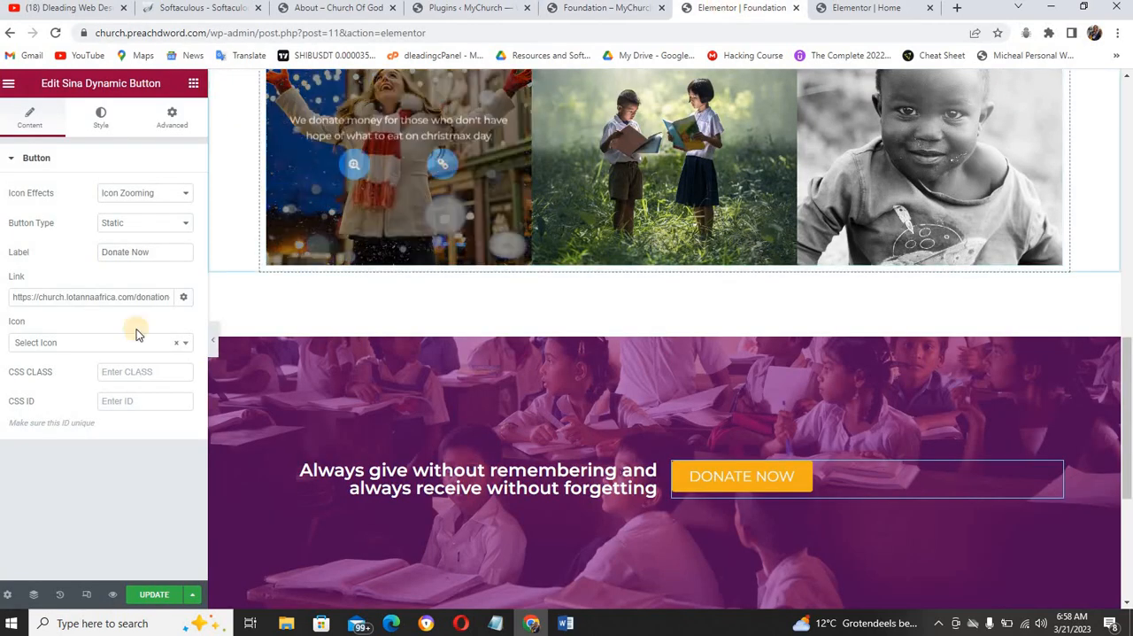
click(116, 294)
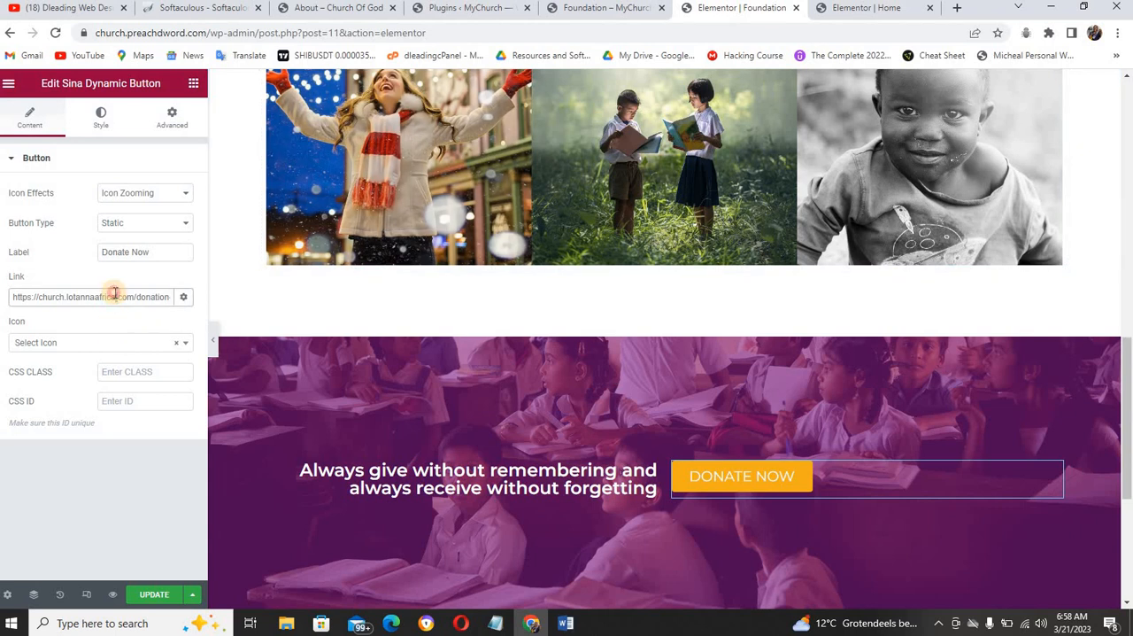
triple_click(115, 294)
key(BackSpace)
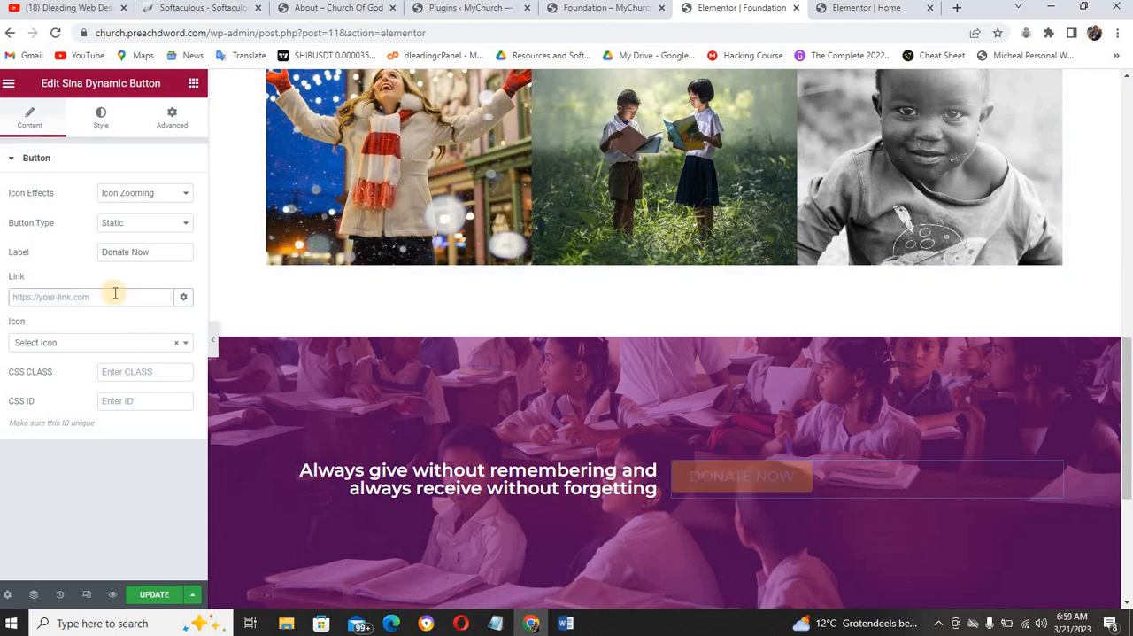
key(ctrl+v)
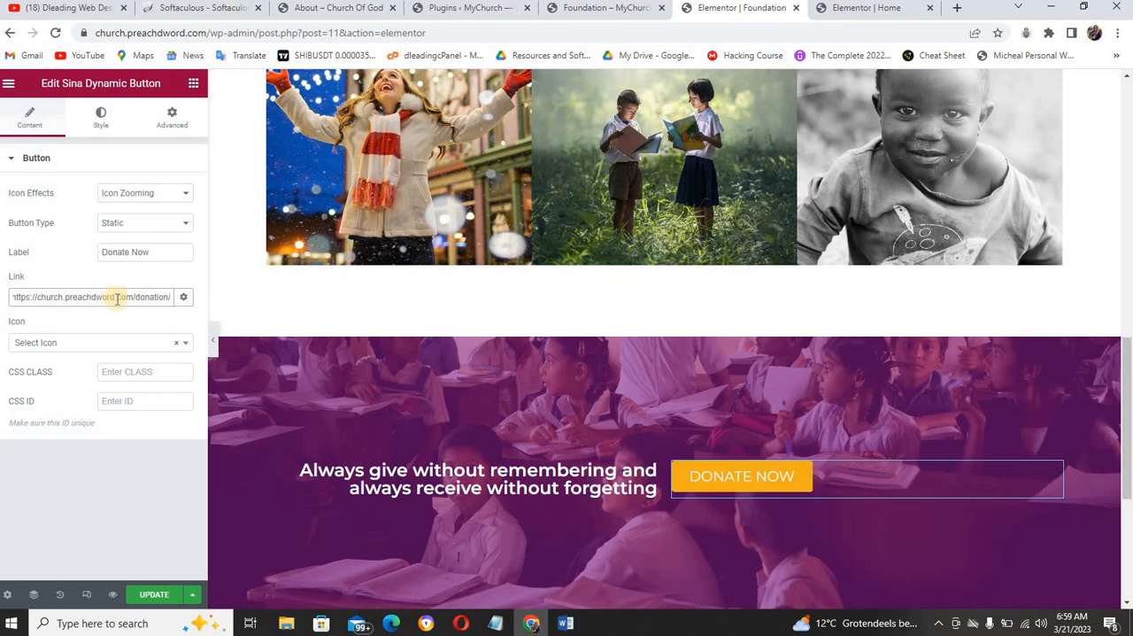
click(154, 595)
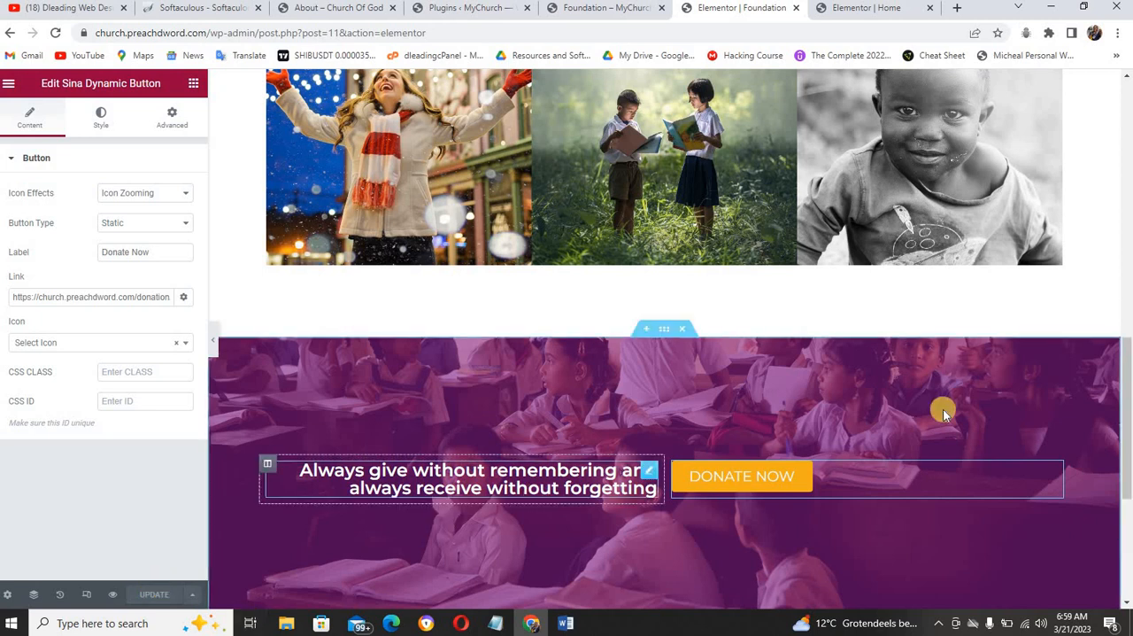
Close the Foundation page's Elementor editor, go to the Contact page and open its page editor in a new tab.
drag(1129, 389, 1128, 106)
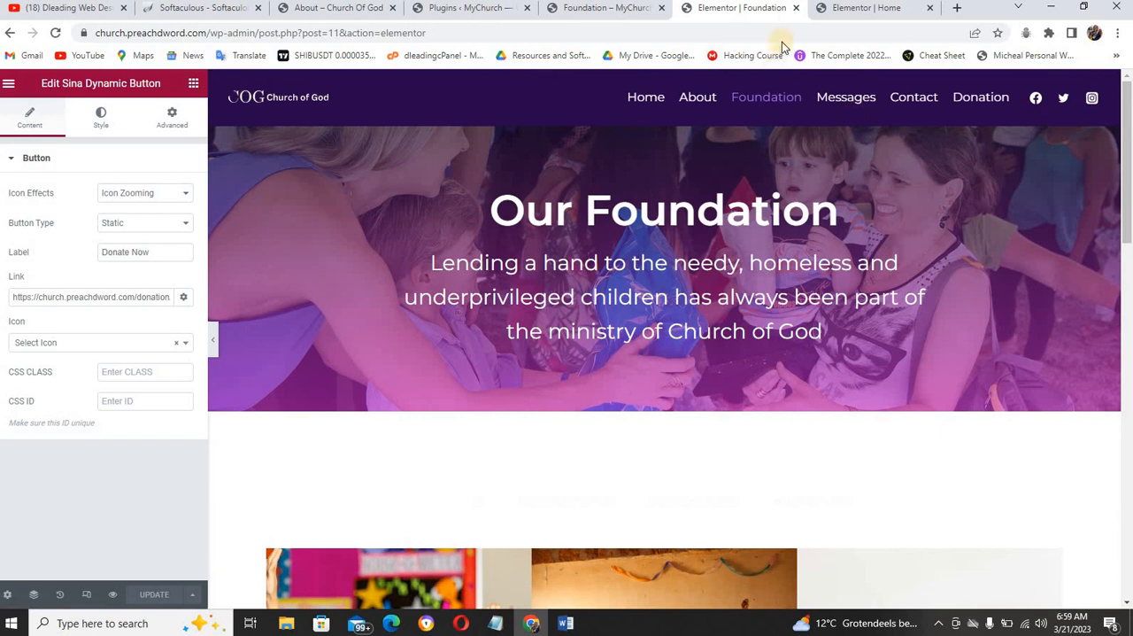
click(796, 8)
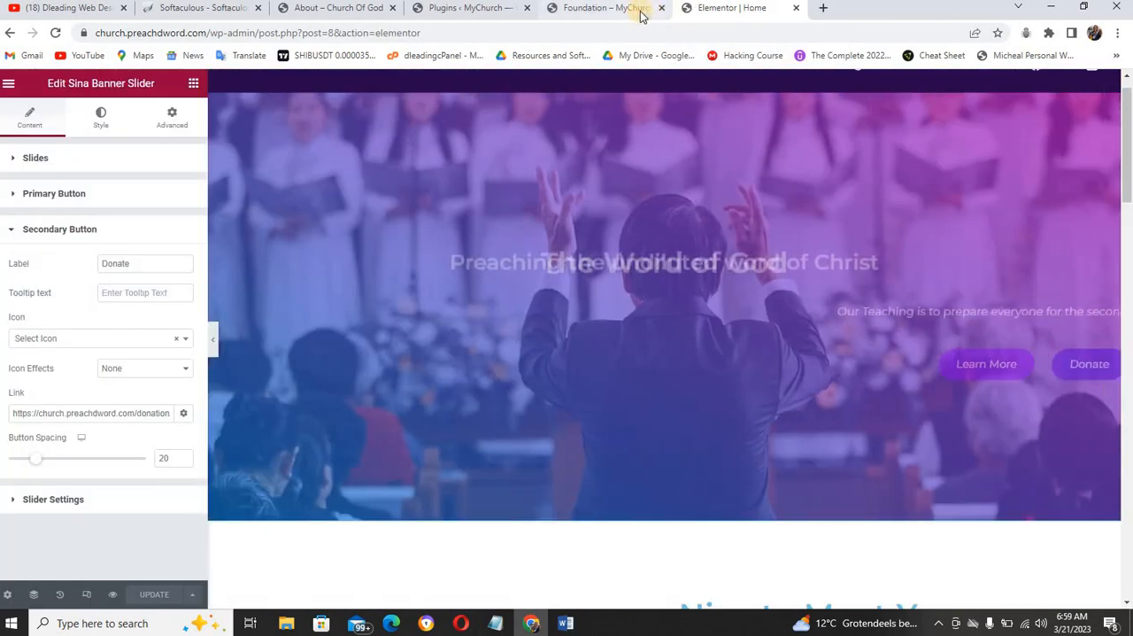
click(639, 11)
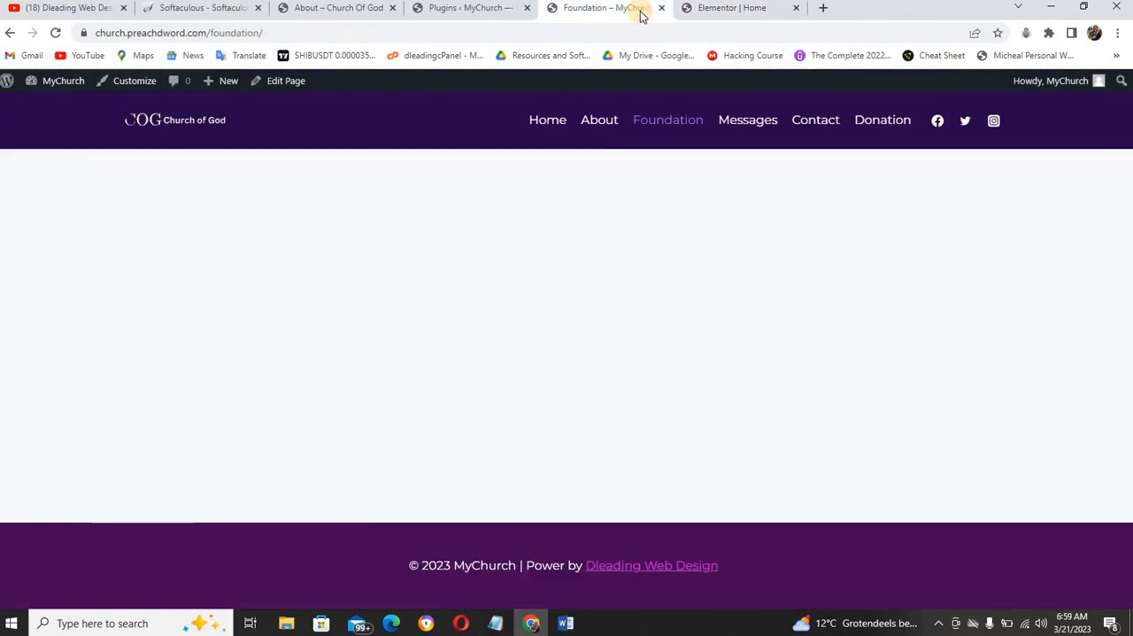
click(803, 120)
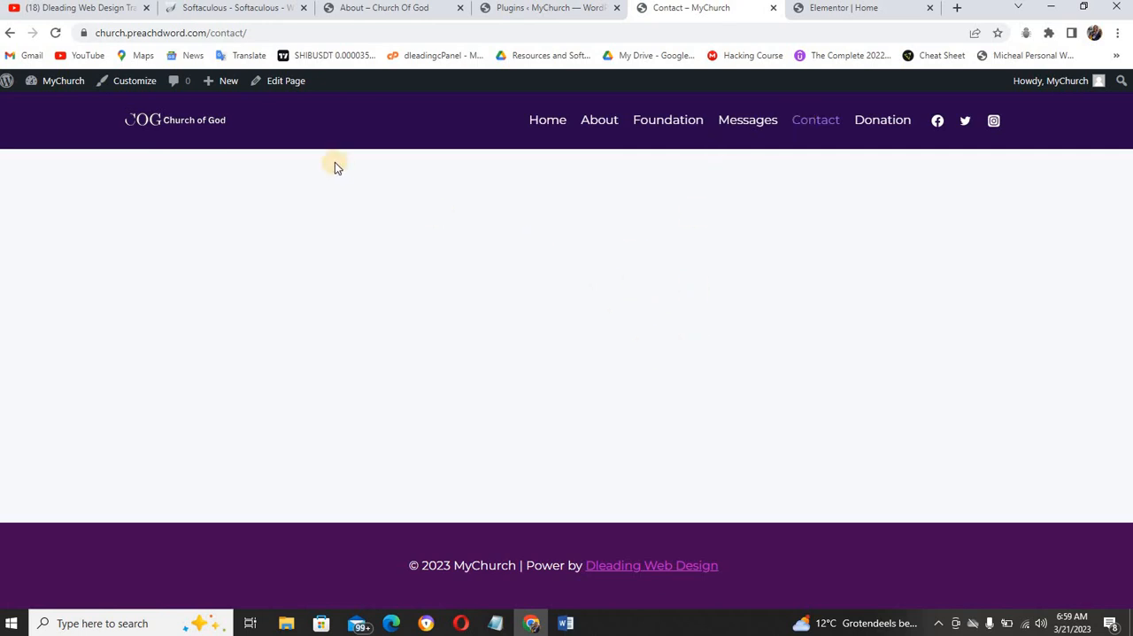
right_click(283, 83)
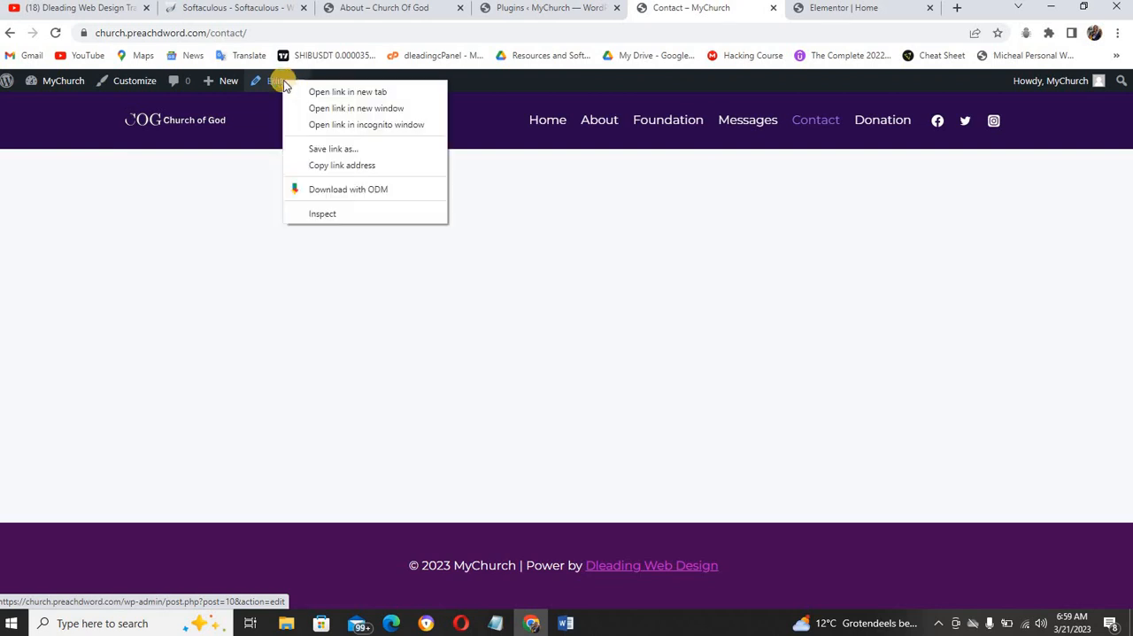
click(307, 91)
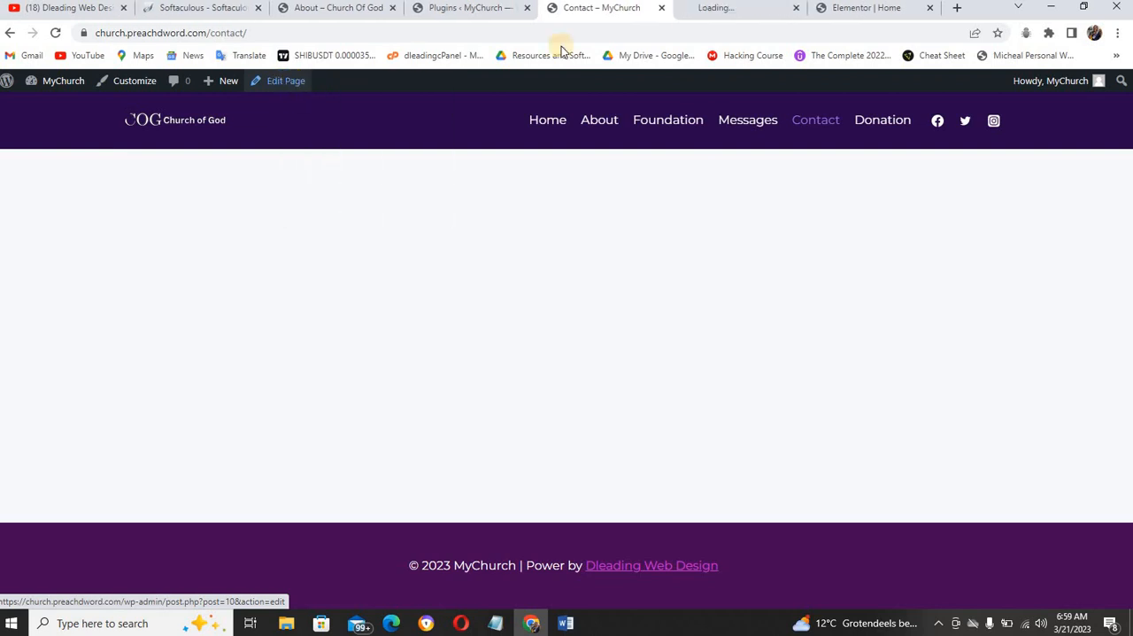
click(755, 14)
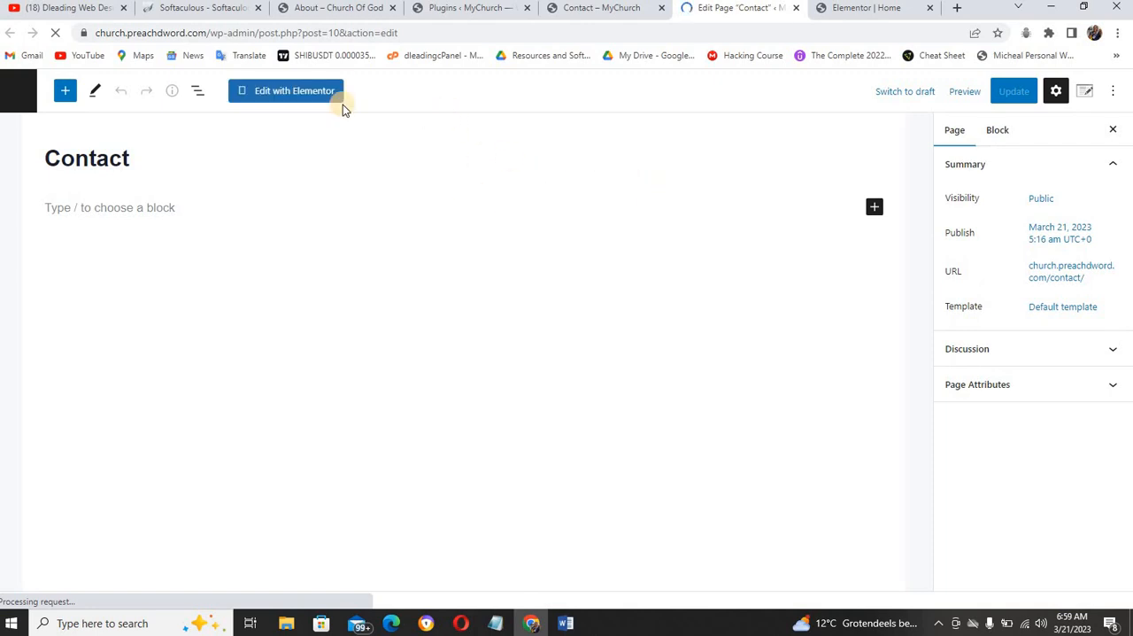
Open the Contact page in Elementor and insert the saved "Contact Page" template.
click(307, 92)
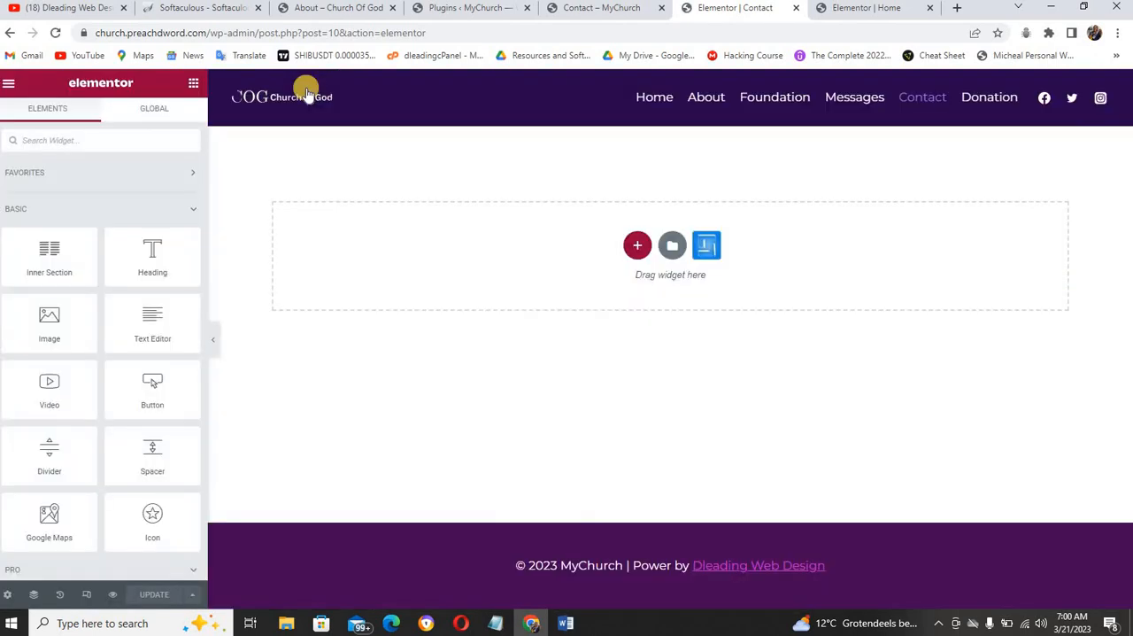
click(673, 248)
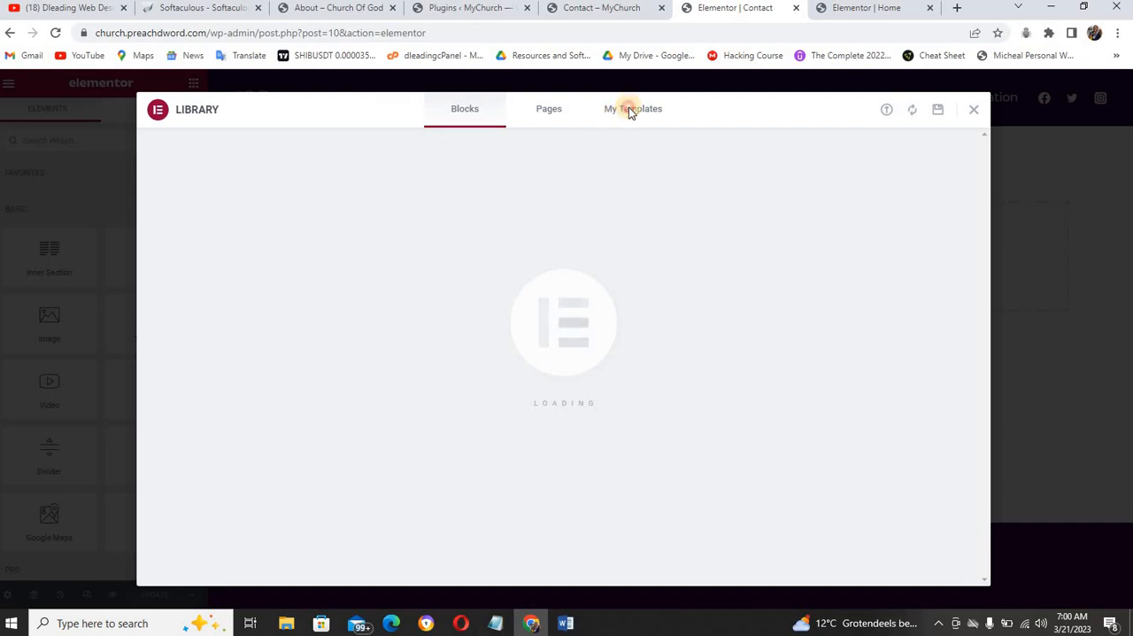
click(630, 112)
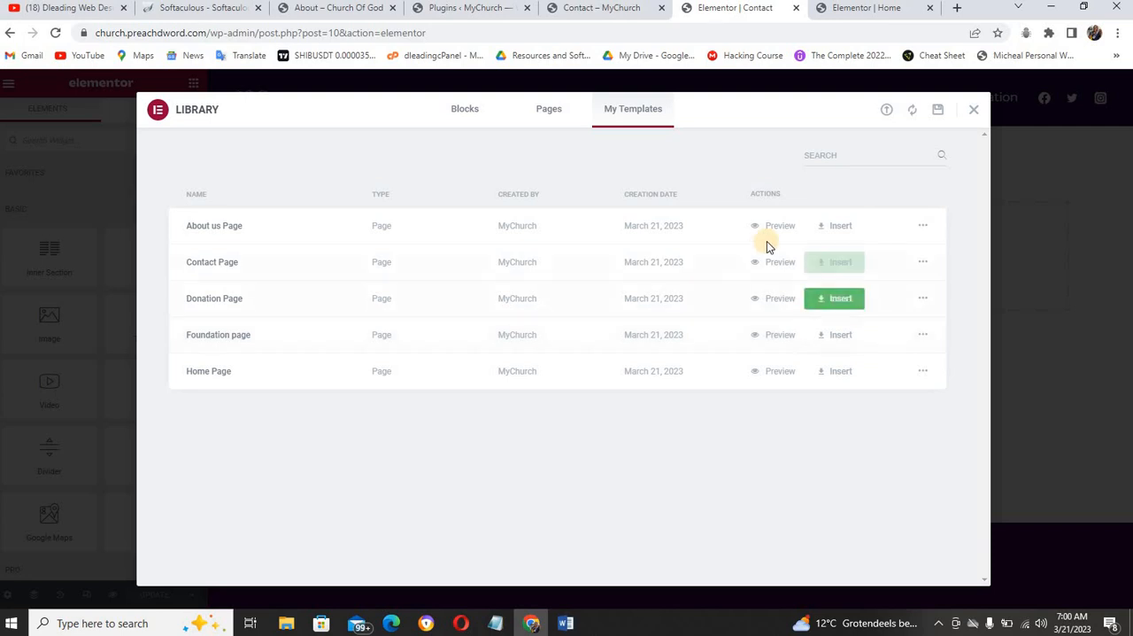
click(841, 262)
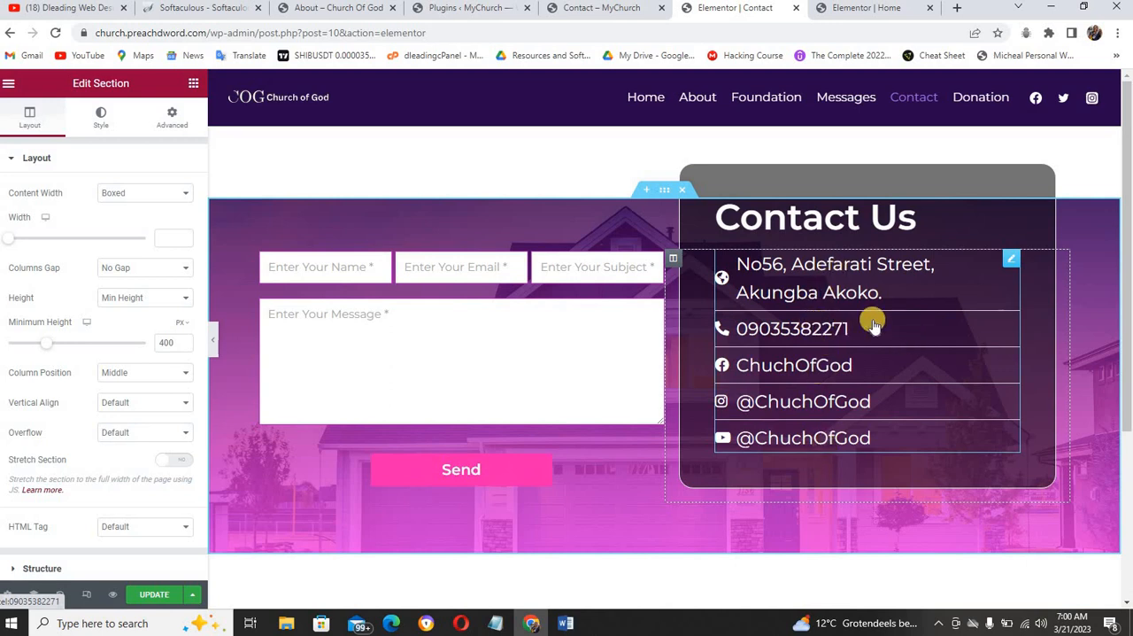
Check the phone item's tel: link in the Contact Us icon list, and update the Contact page.
click(1012, 263)
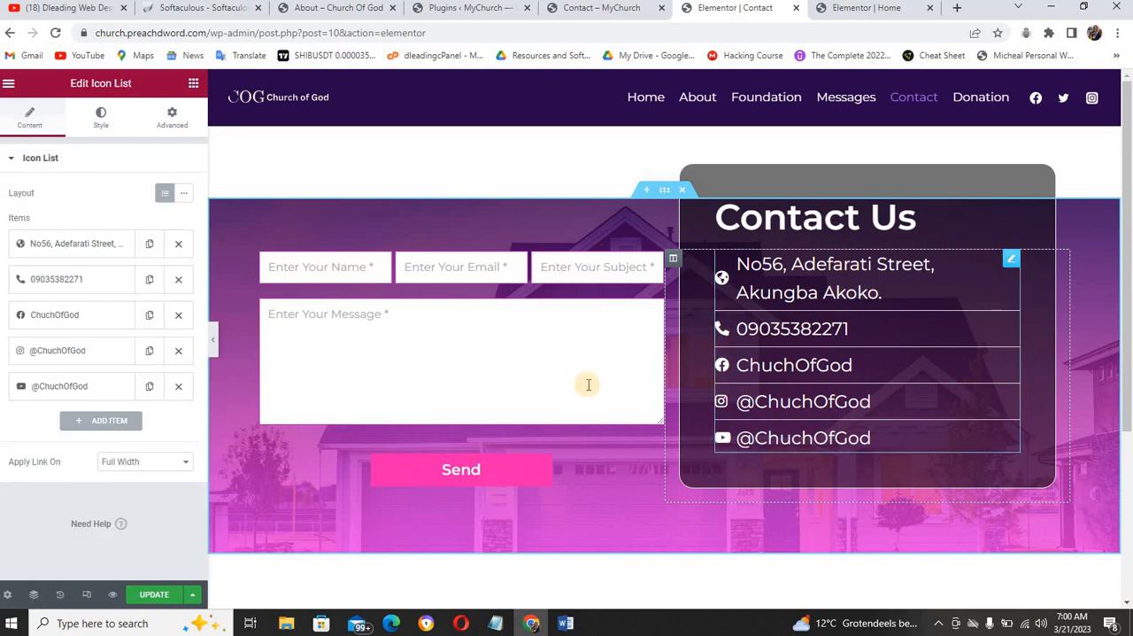
click(94, 282)
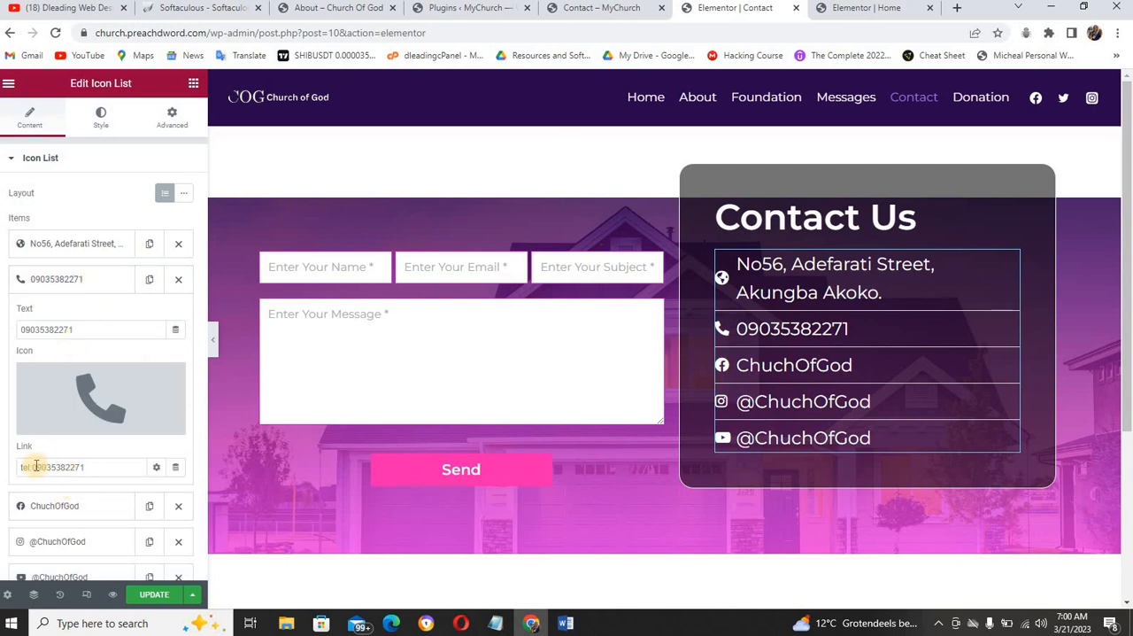
drag(34, 466, 87, 467)
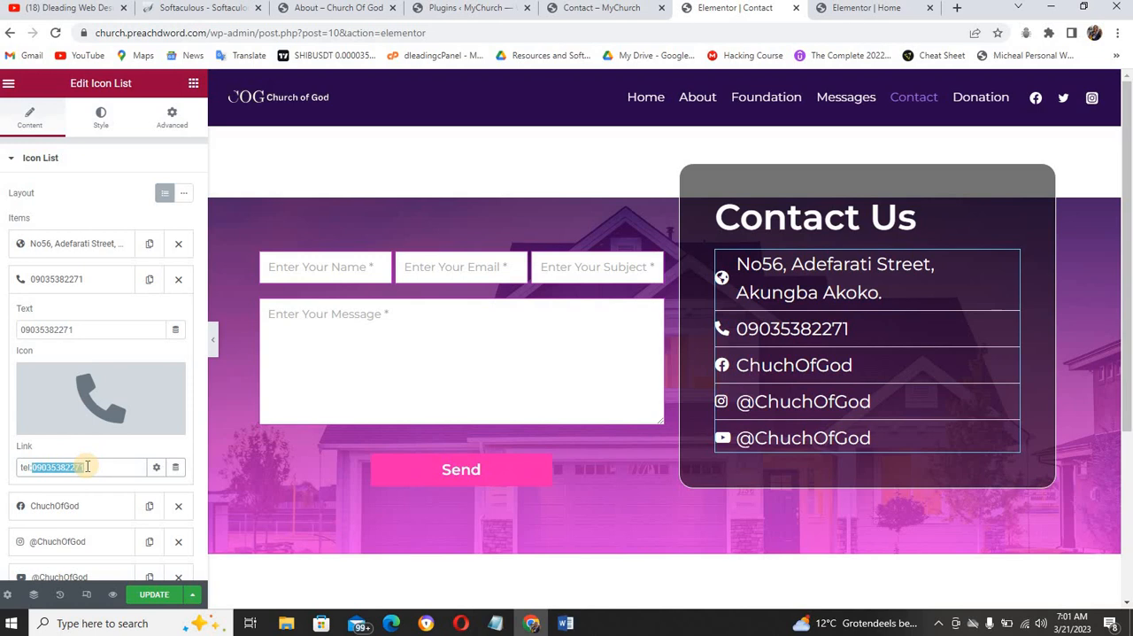
mouse_move(87, 466)
mouse_down()
mouse_move(22, 474)
mouse_move(96, 453)
mouse_up()
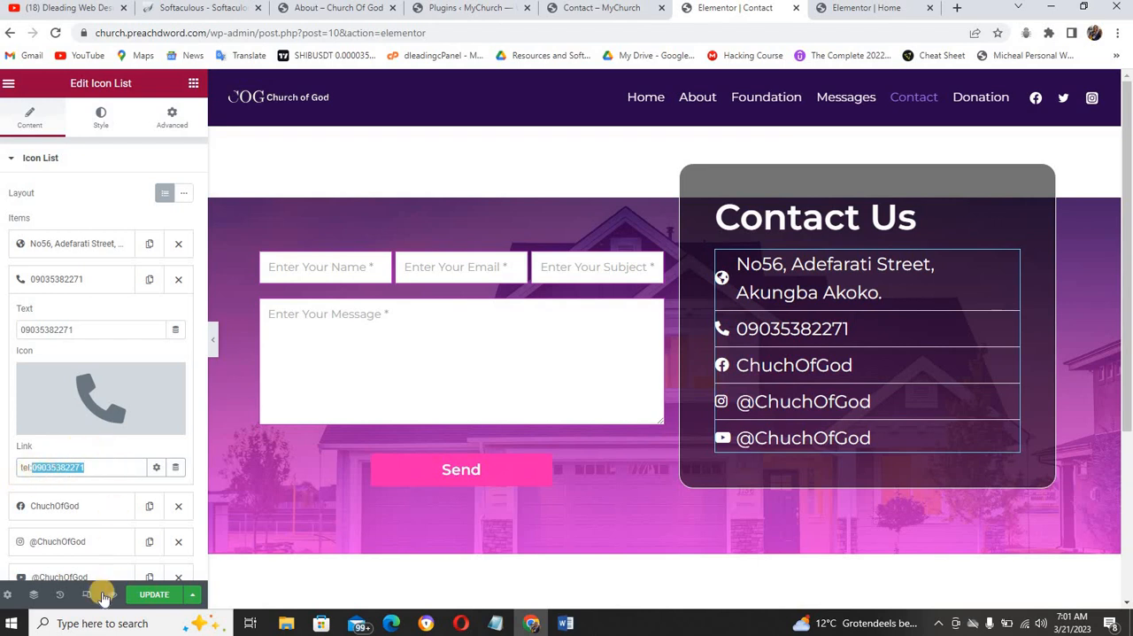
click(151, 596)
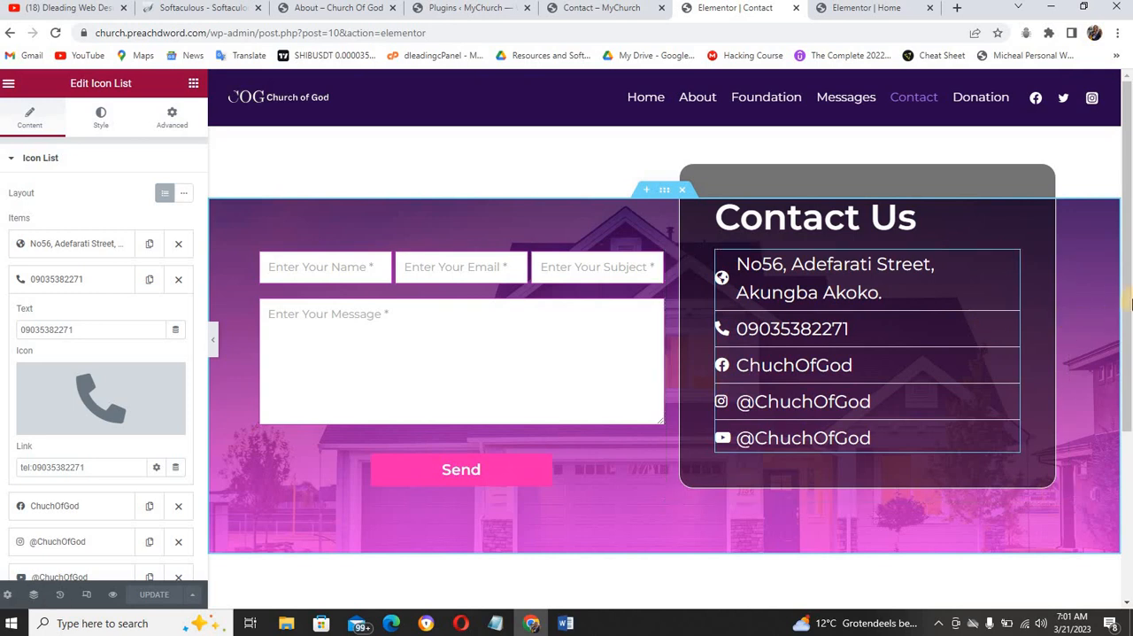
scroll(1128, 302, down, 3)
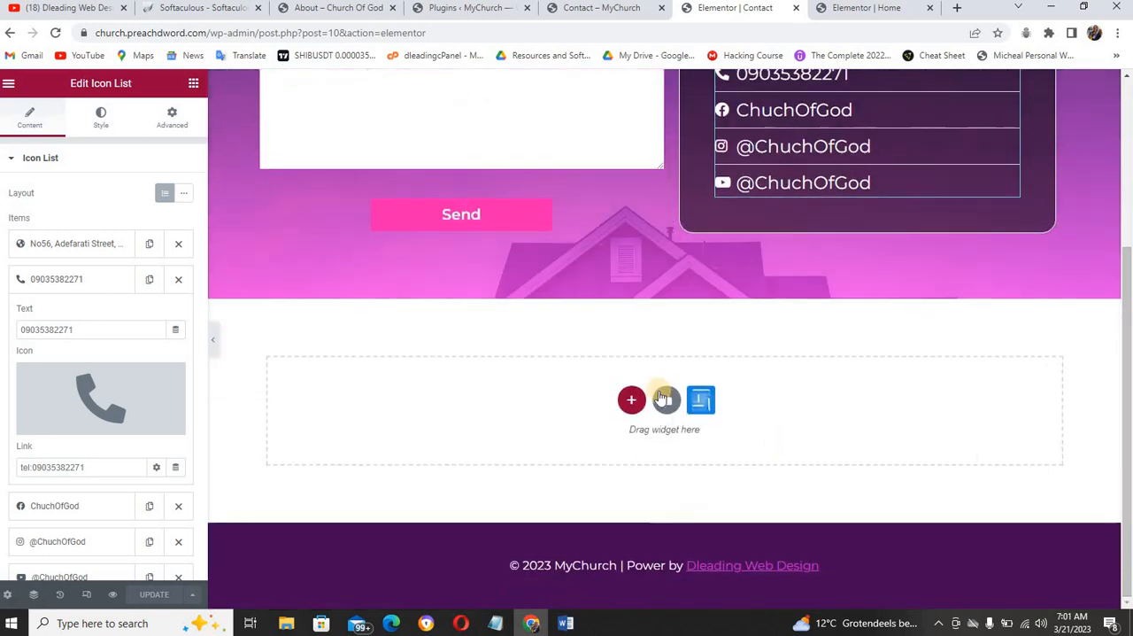
click(632, 401)
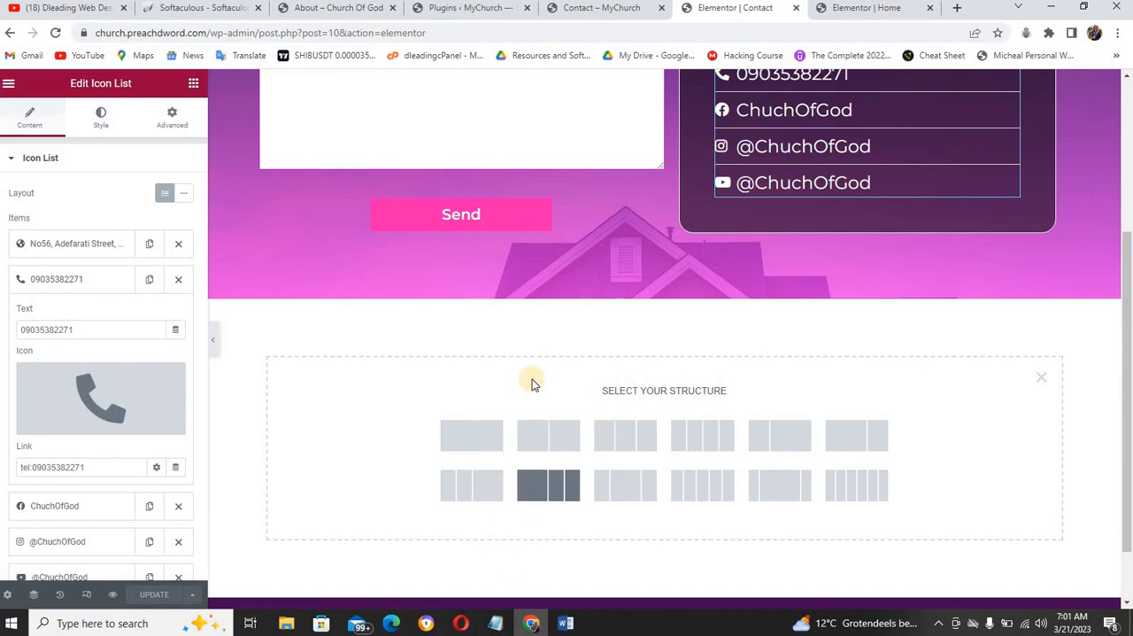
click(1041, 376)
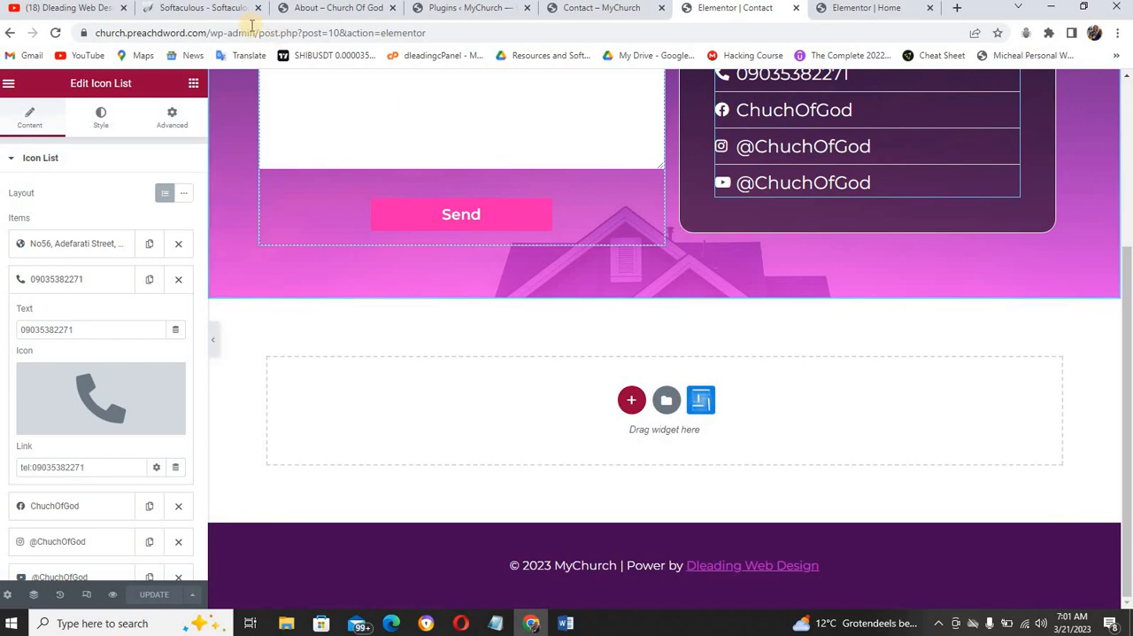
View the Dleading Web Design Training YouTube channel and return to the Contact page's Elementor editor.
click(94, 7)
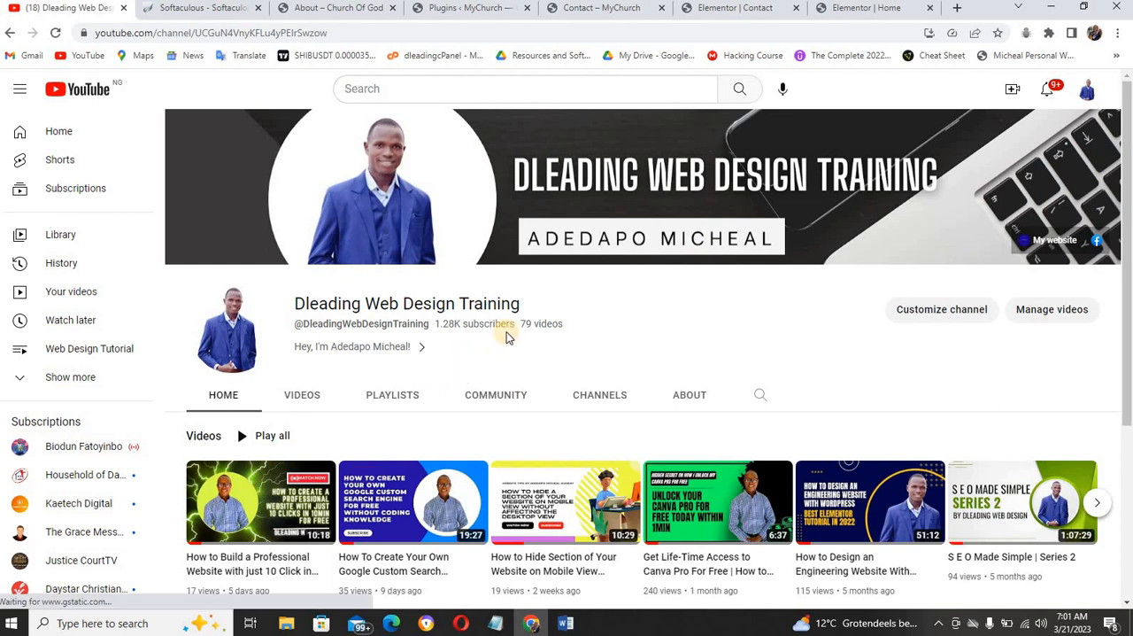
click(740, 9)
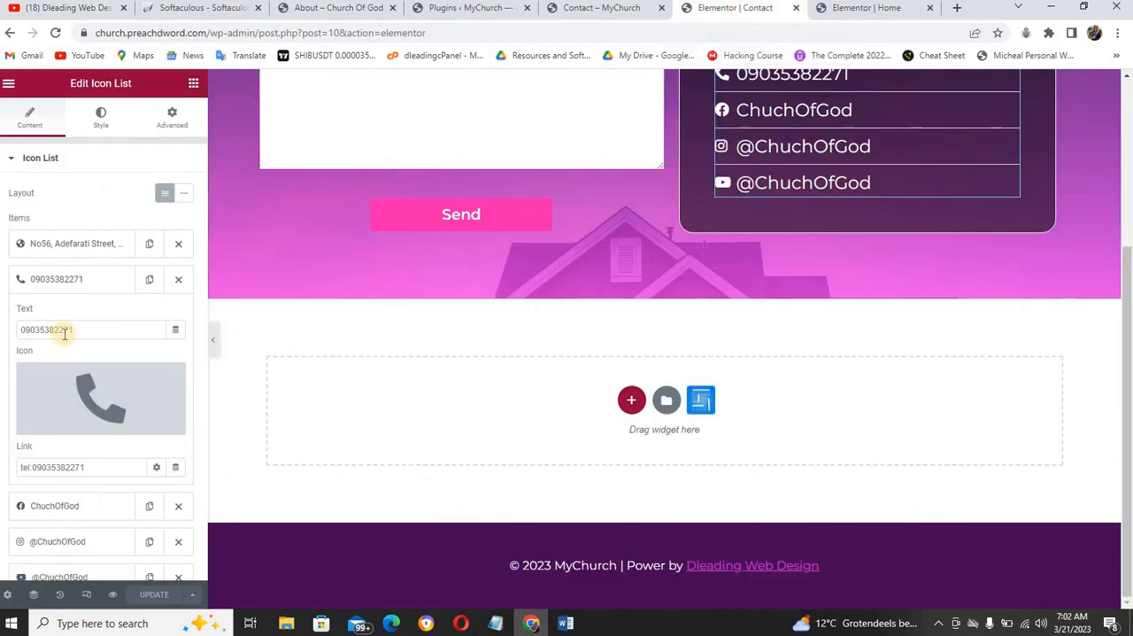
click(78, 280)
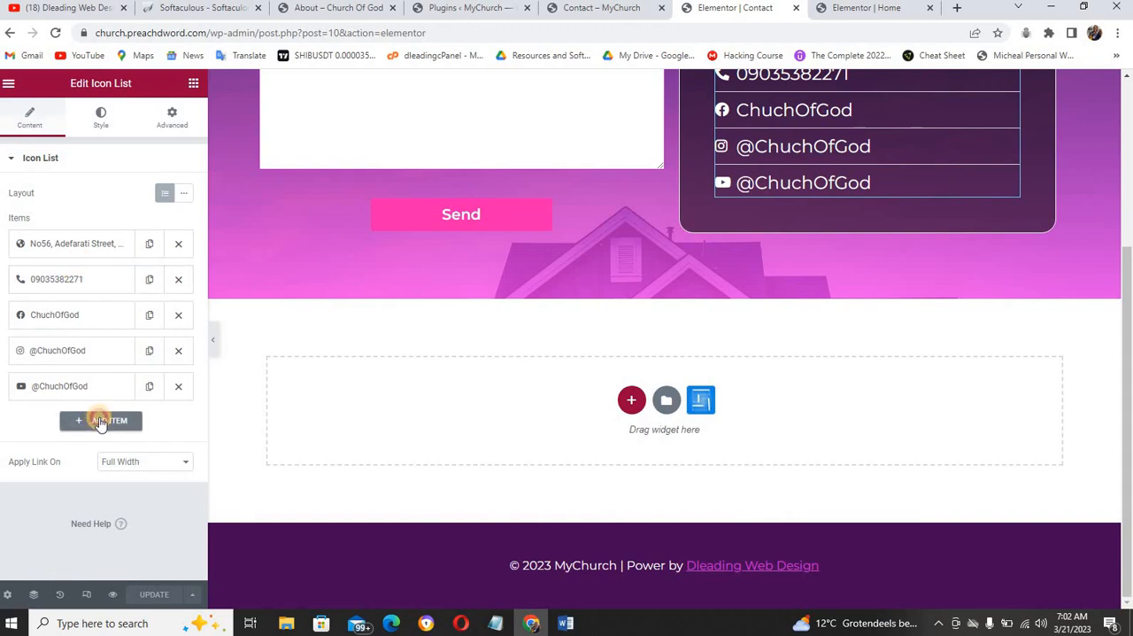
click(100, 423)
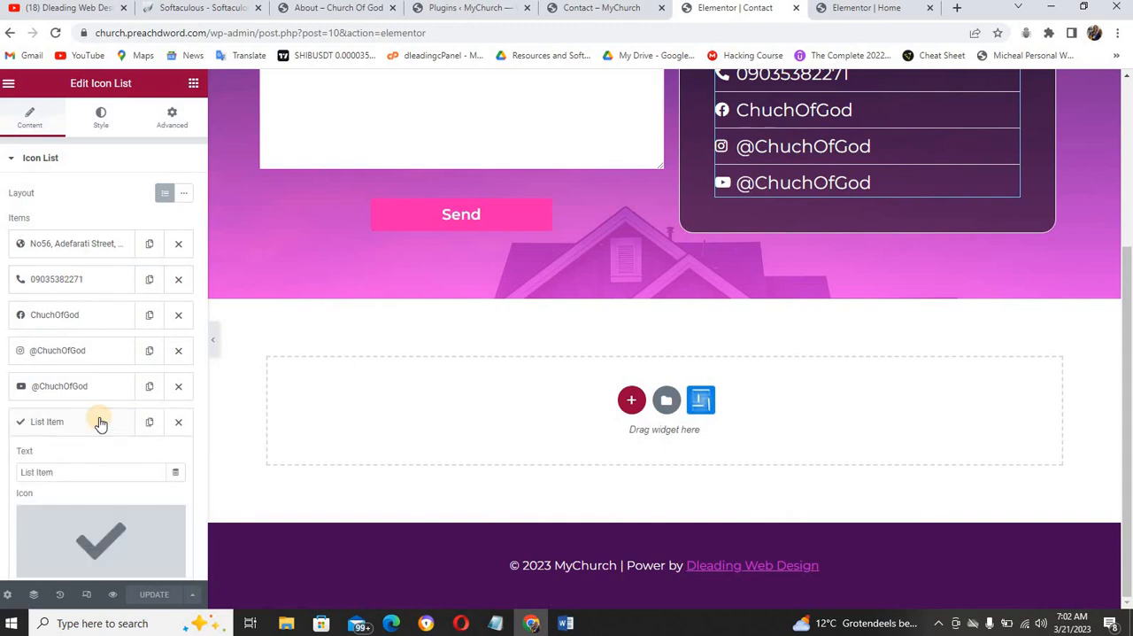
click(177, 421)
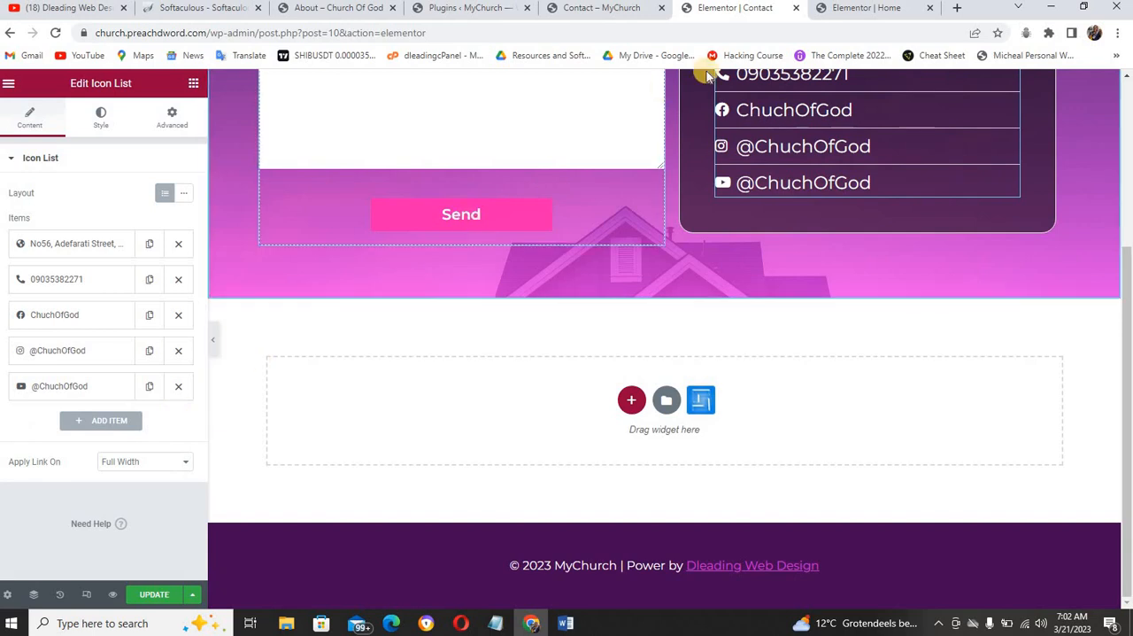
Update the Contact page and close its Elementor editor.
click(798, 10)
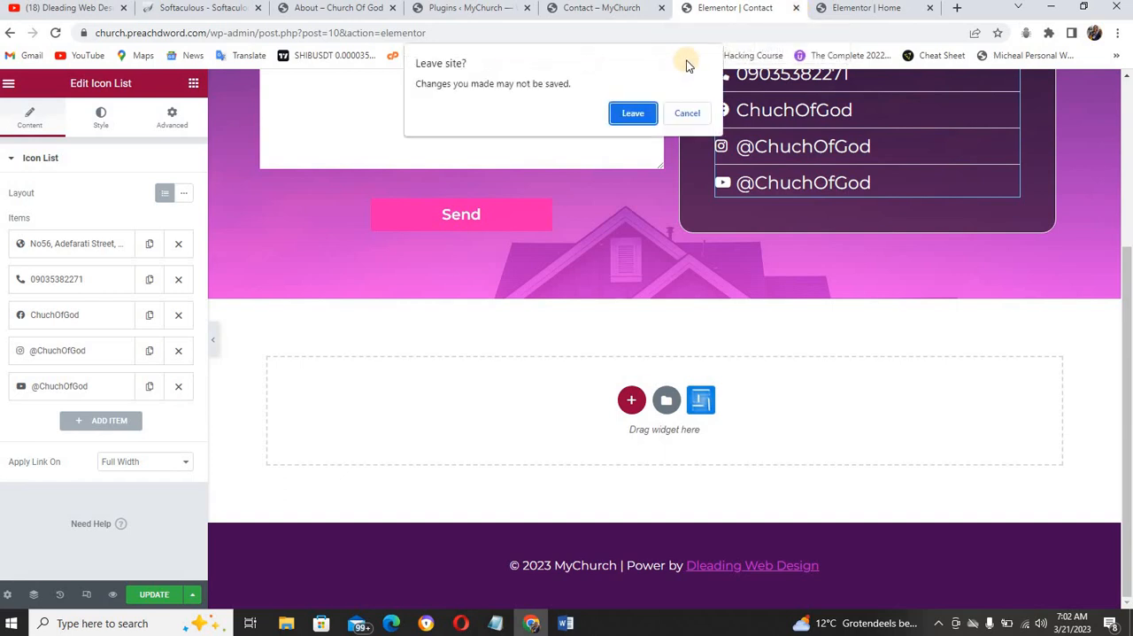
click(686, 113)
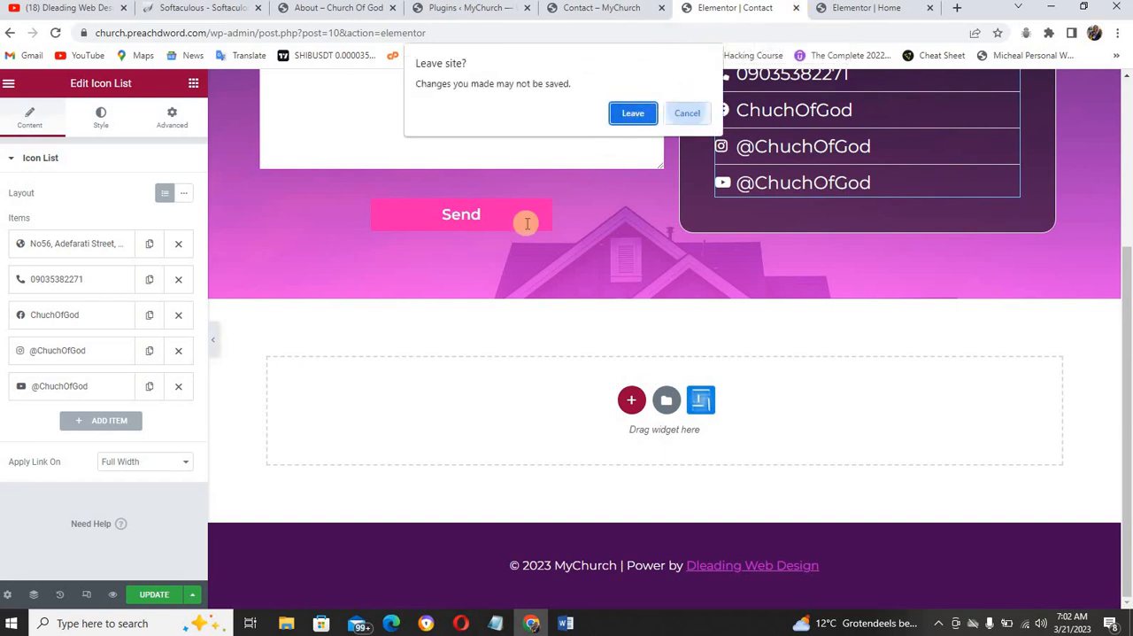
click(152, 594)
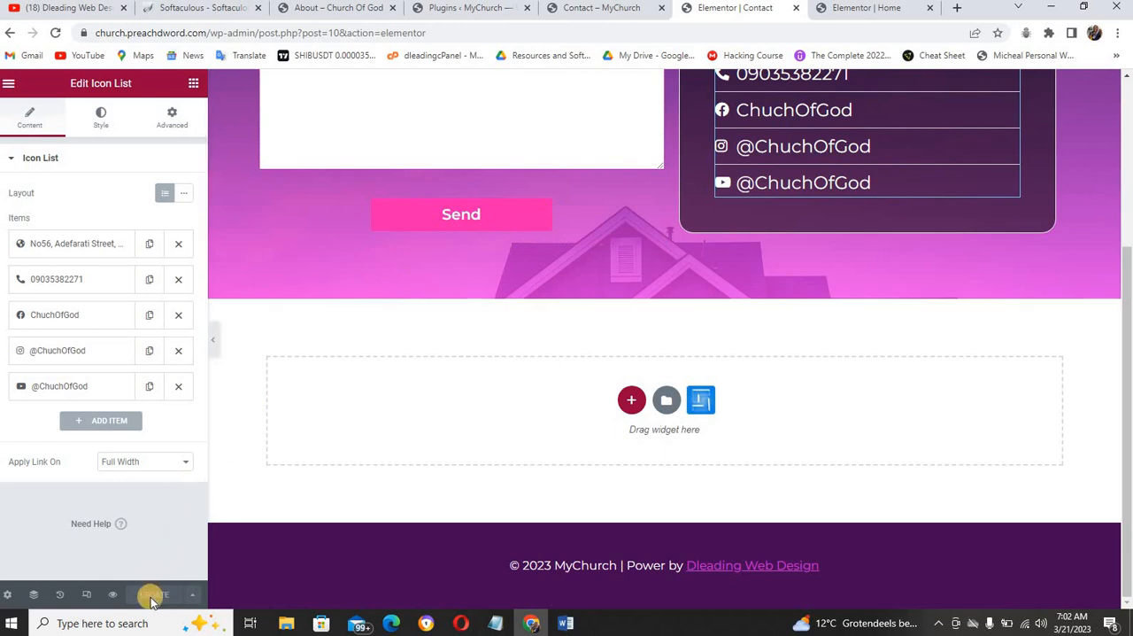
click(795, 9)
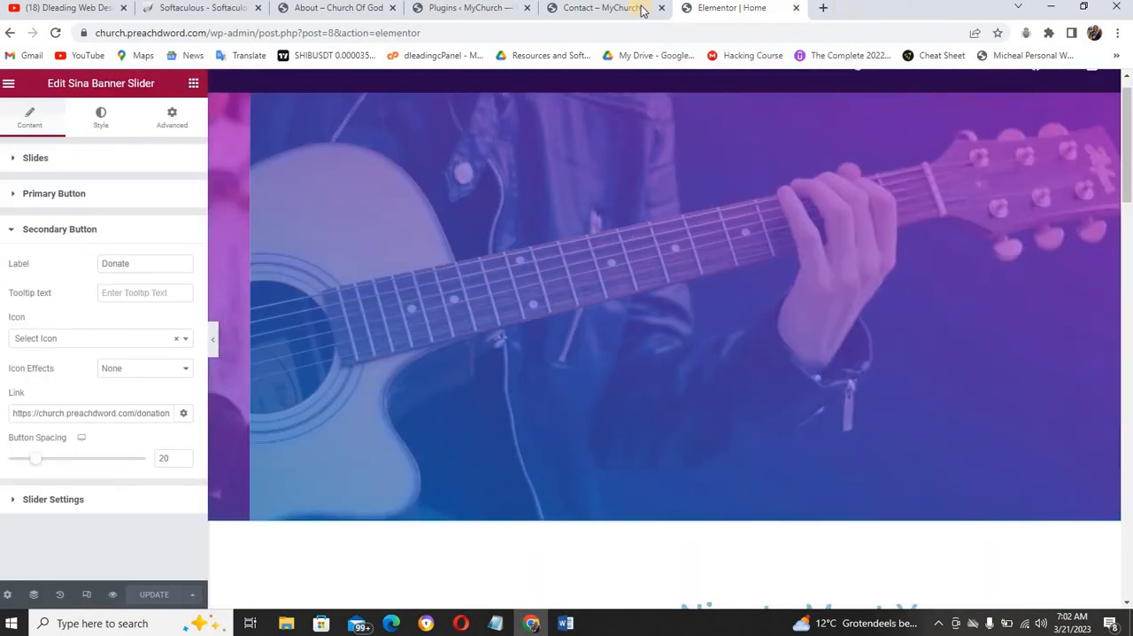
Go to the site's Donation page and open its page editor in a new tab.
click(634, 12)
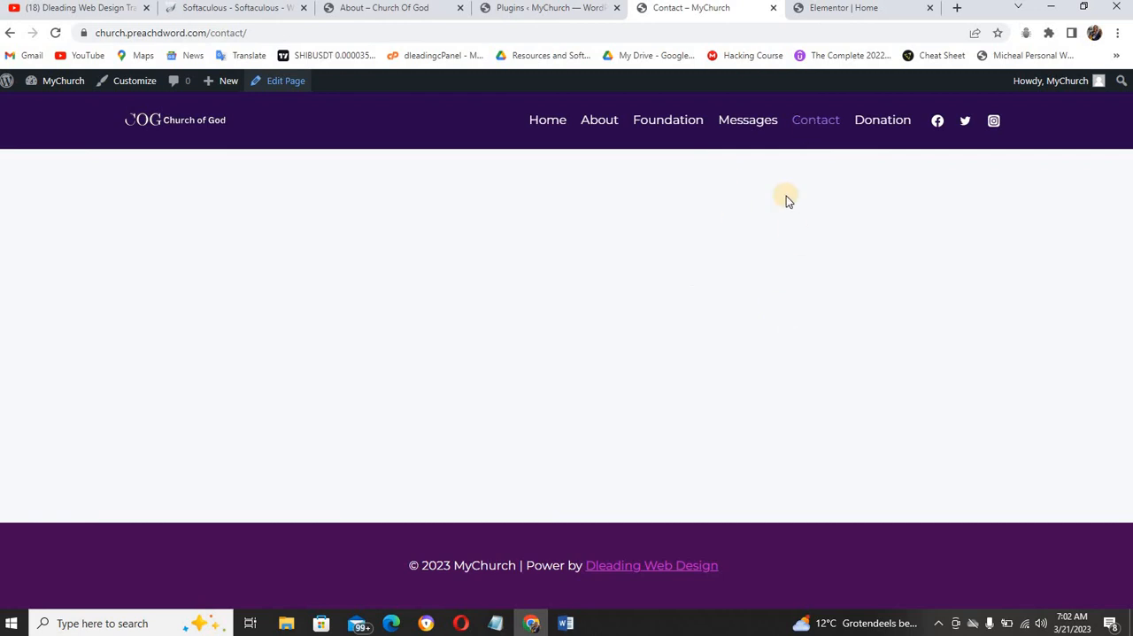
click(869, 125)
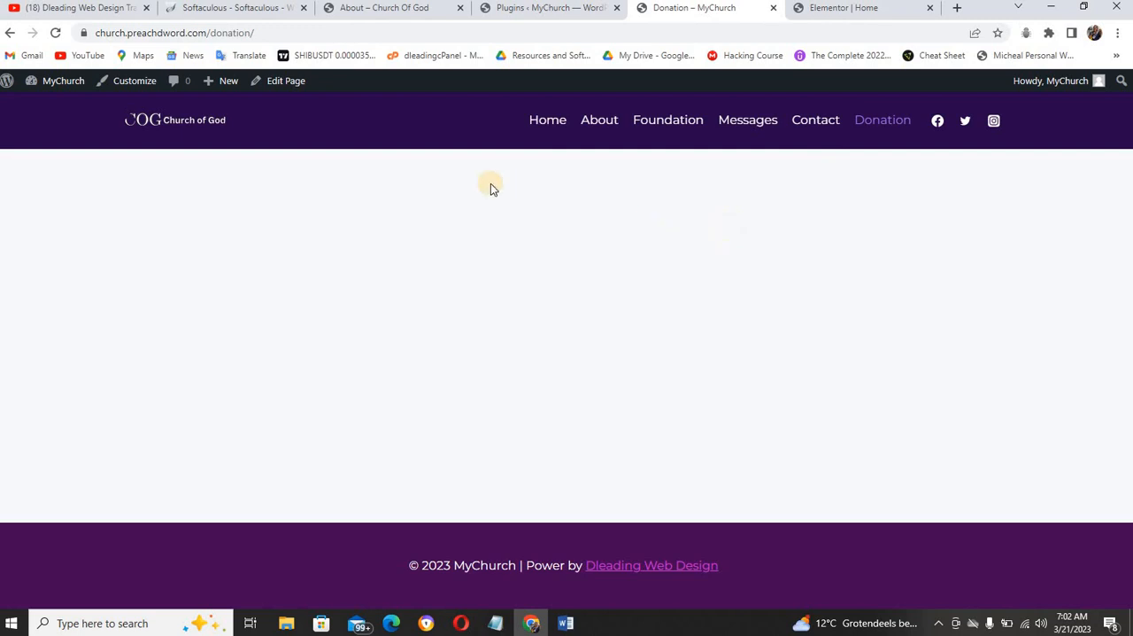
right_click(292, 80)
click(328, 92)
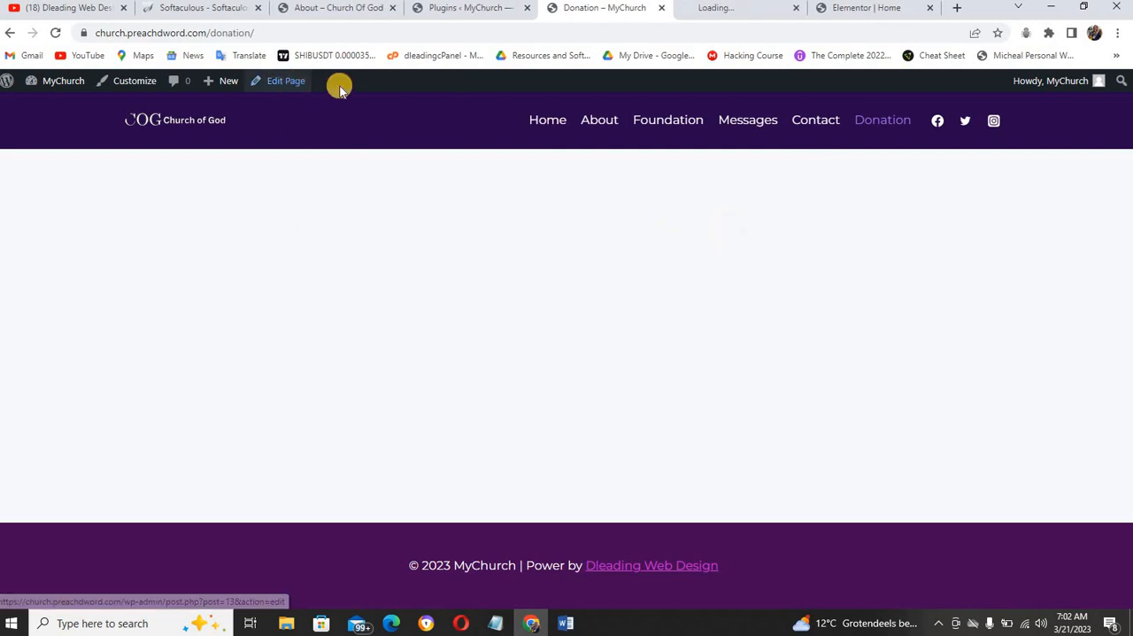
Start a new page from the MyChurch WordPress admin area.
click(446, 16)
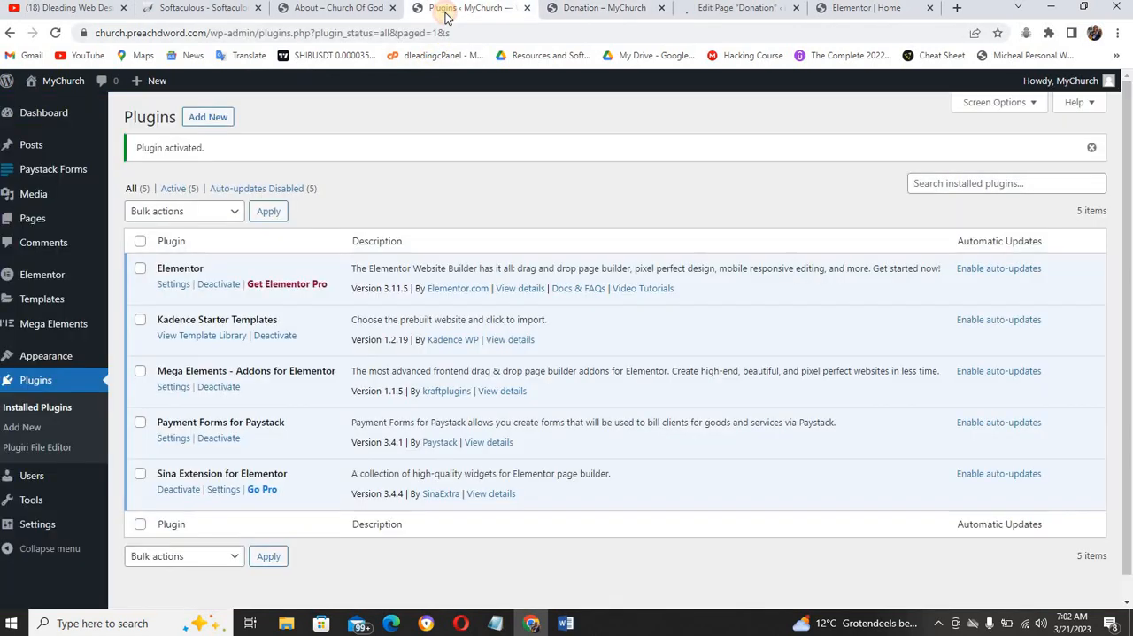
mouse_move(42, 219)
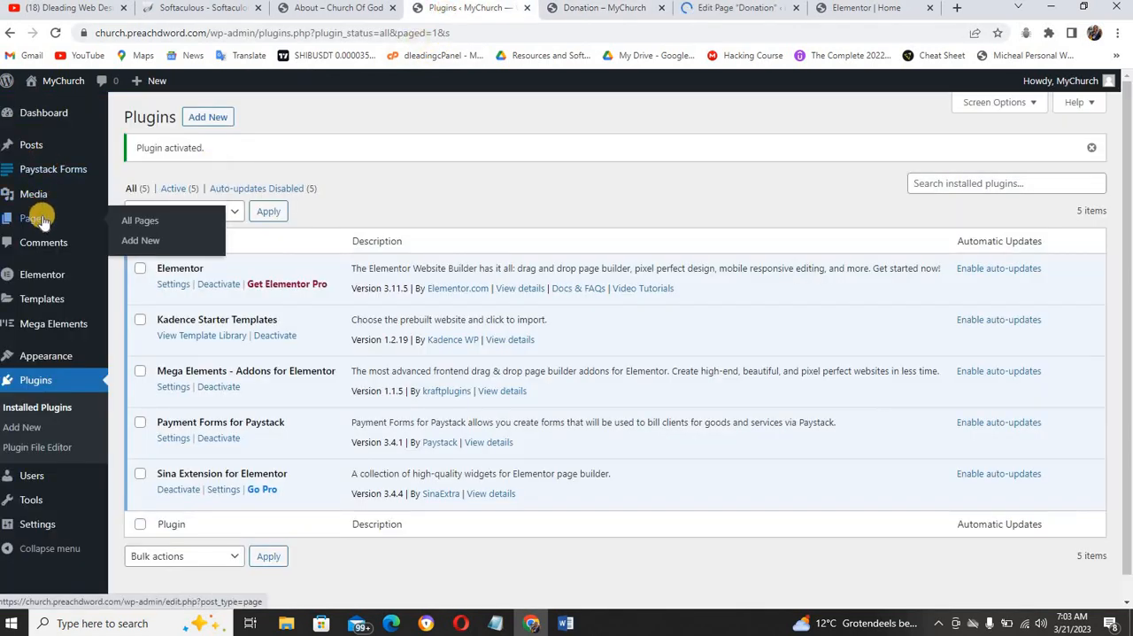
click(140, 240)
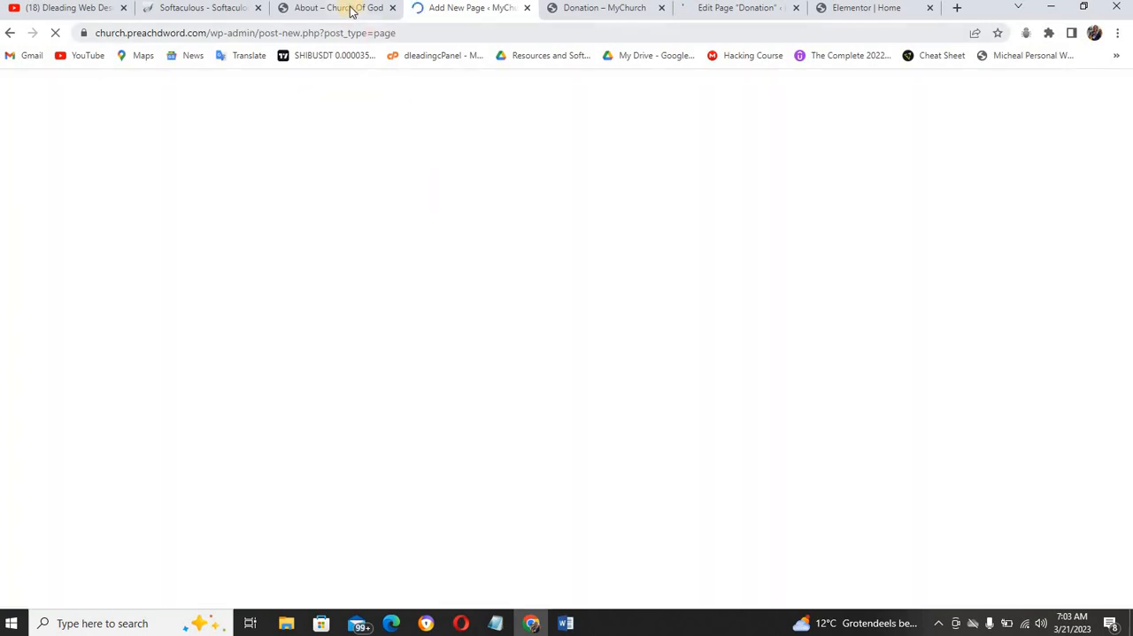
Examine the reference site's Donation or Give page and the Paystack giving form linked from Give to Church of God.
click(348, 11)
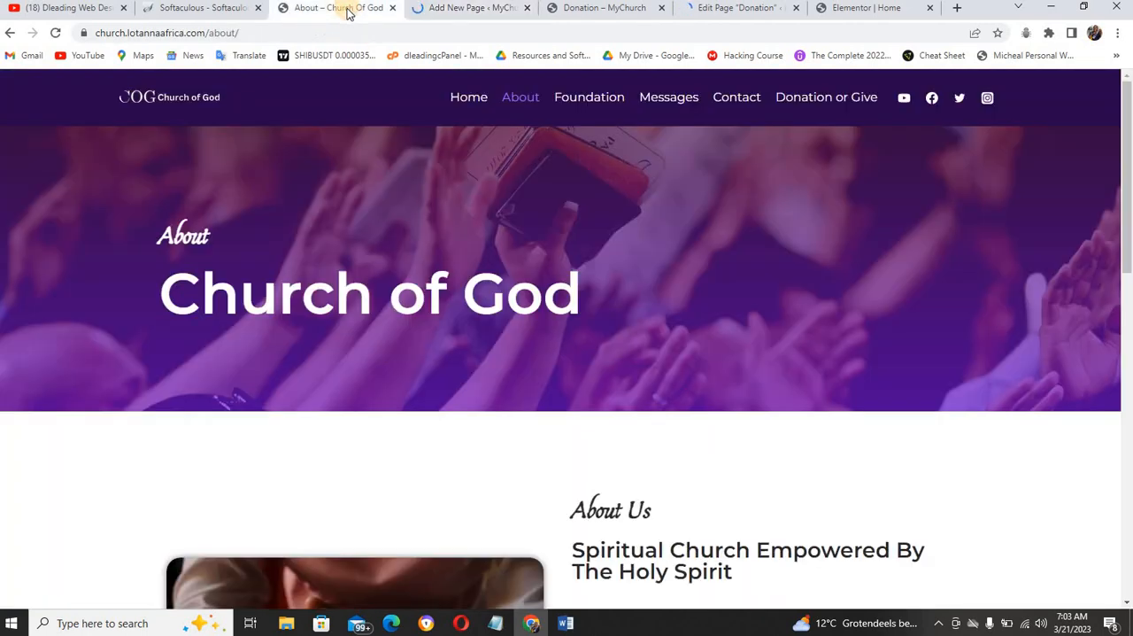
click(802, 97)
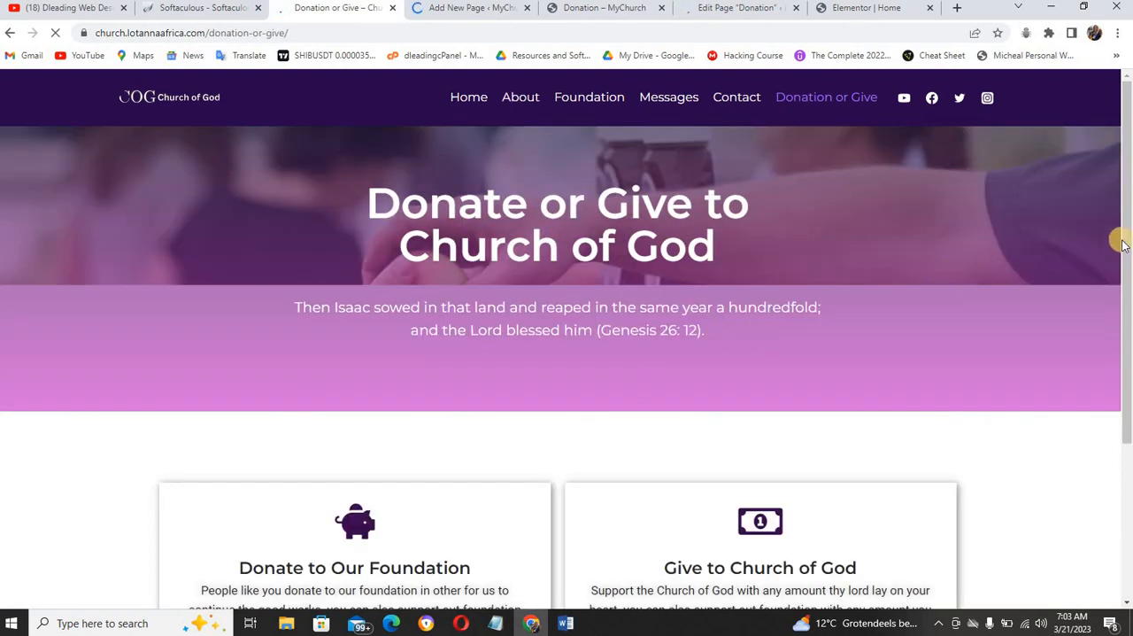
scroll(901, 365, down, 2)
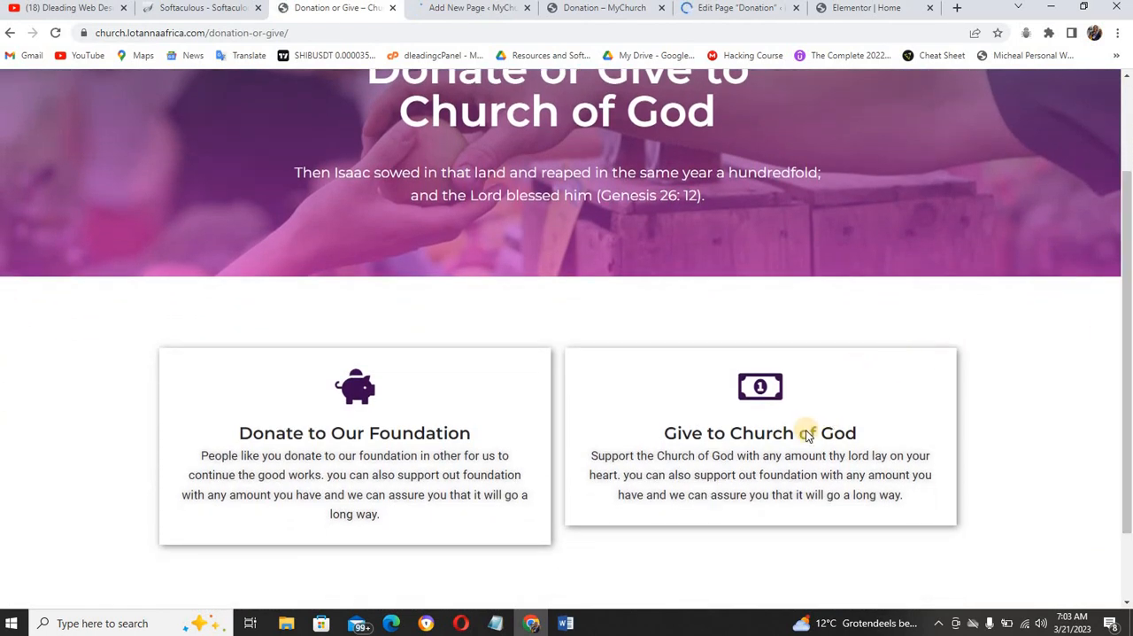
click(802, 438)
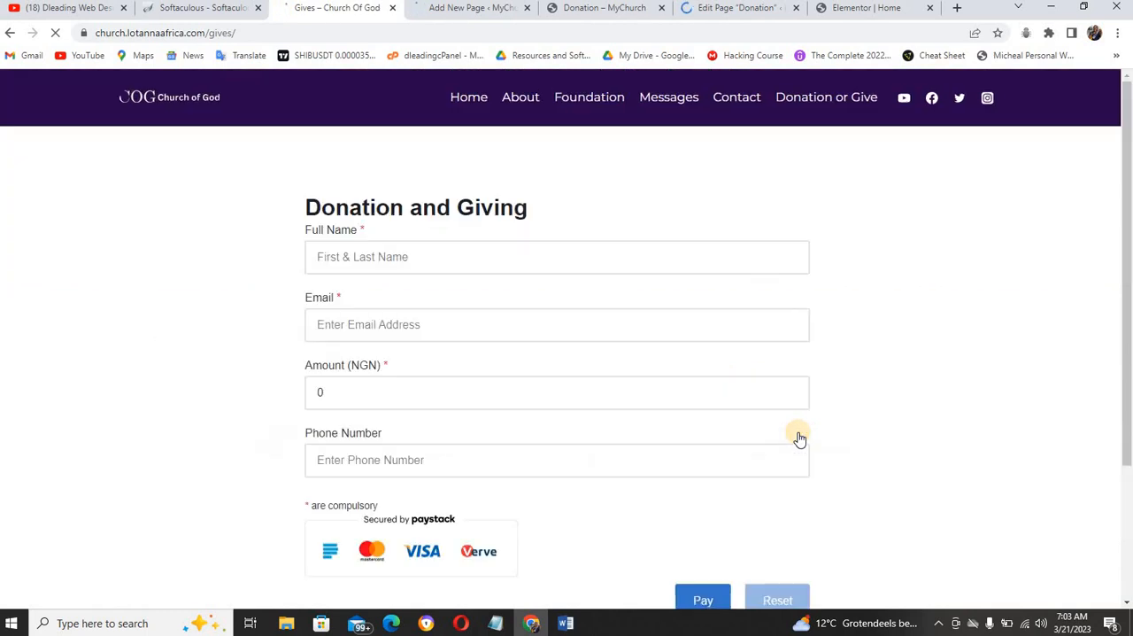
click(730, 328)
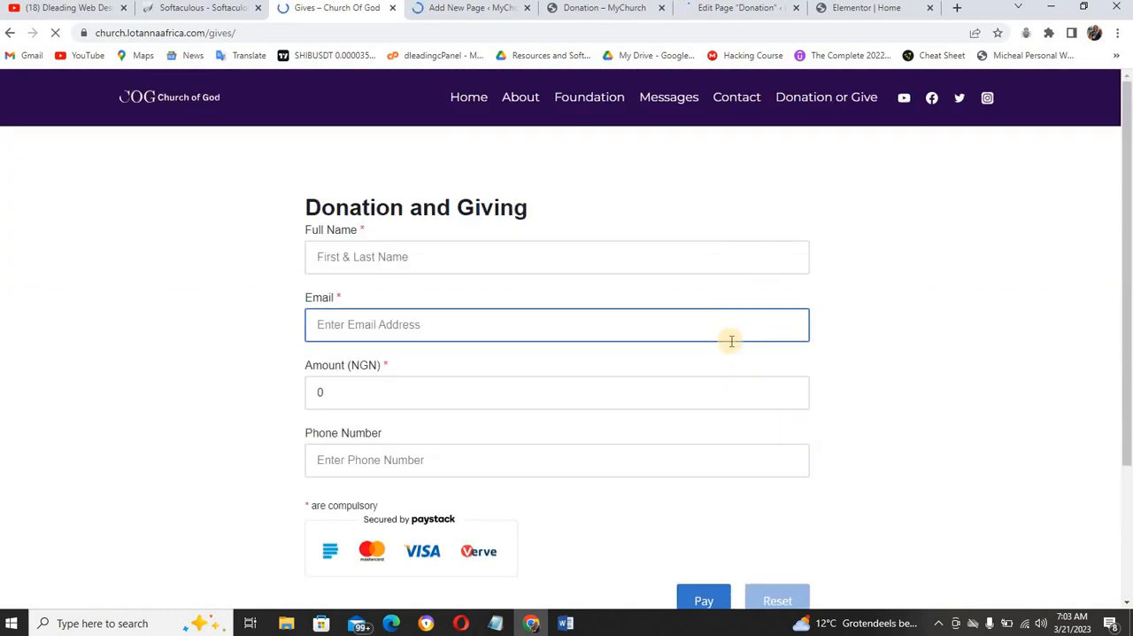
click(736, 369)
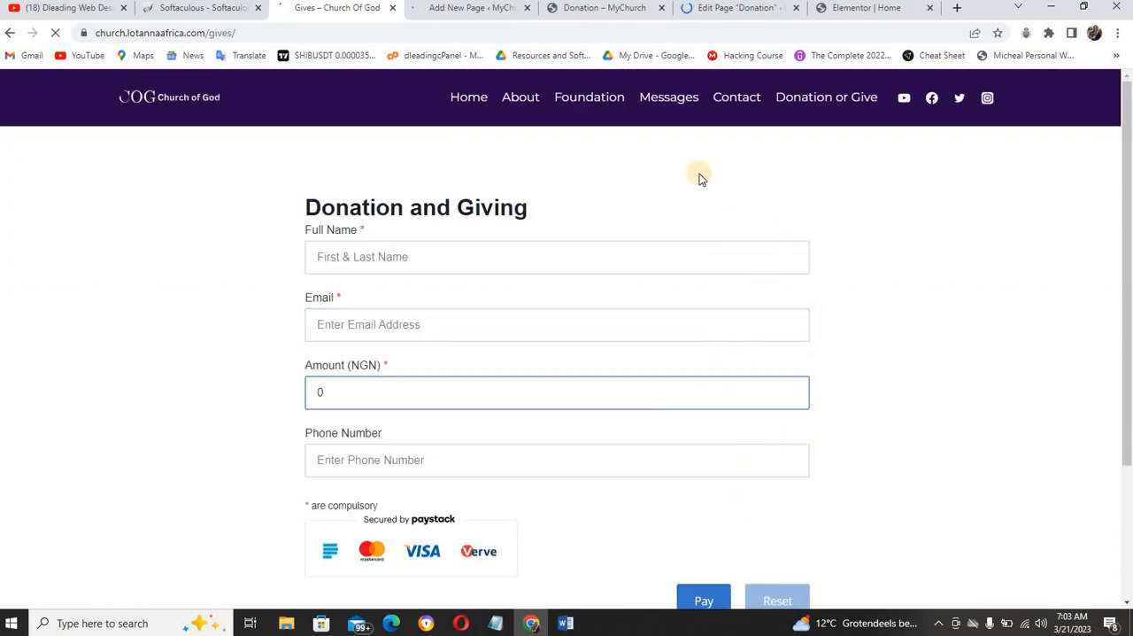
Title the new page "Give", assign it the Elementor Full Width template, and publish it.
click(478, 10)
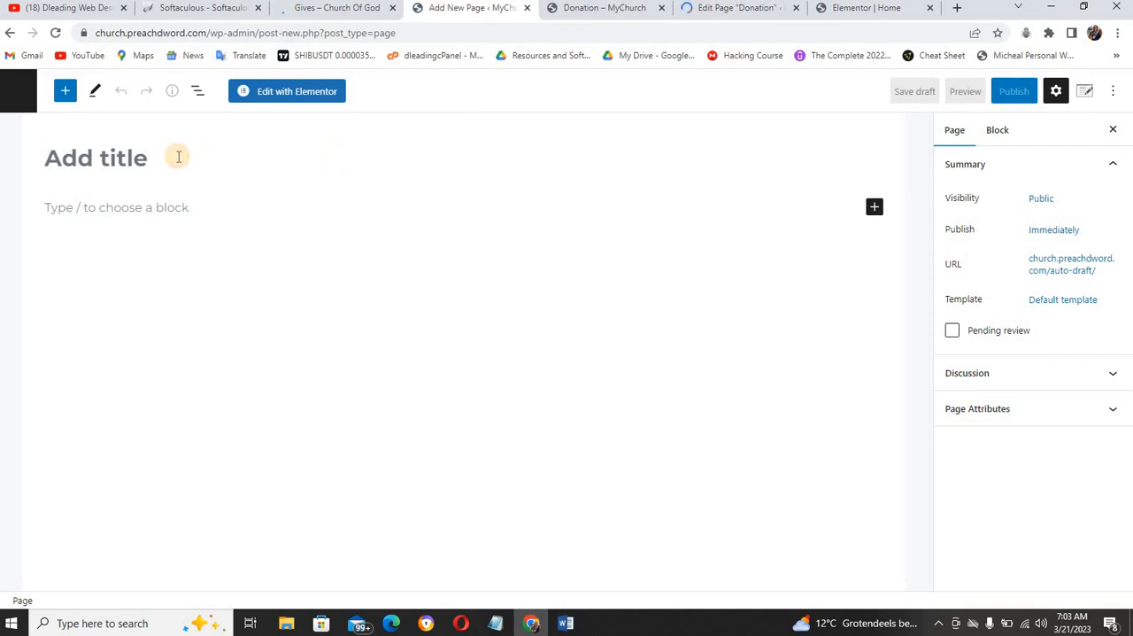
text(Give)
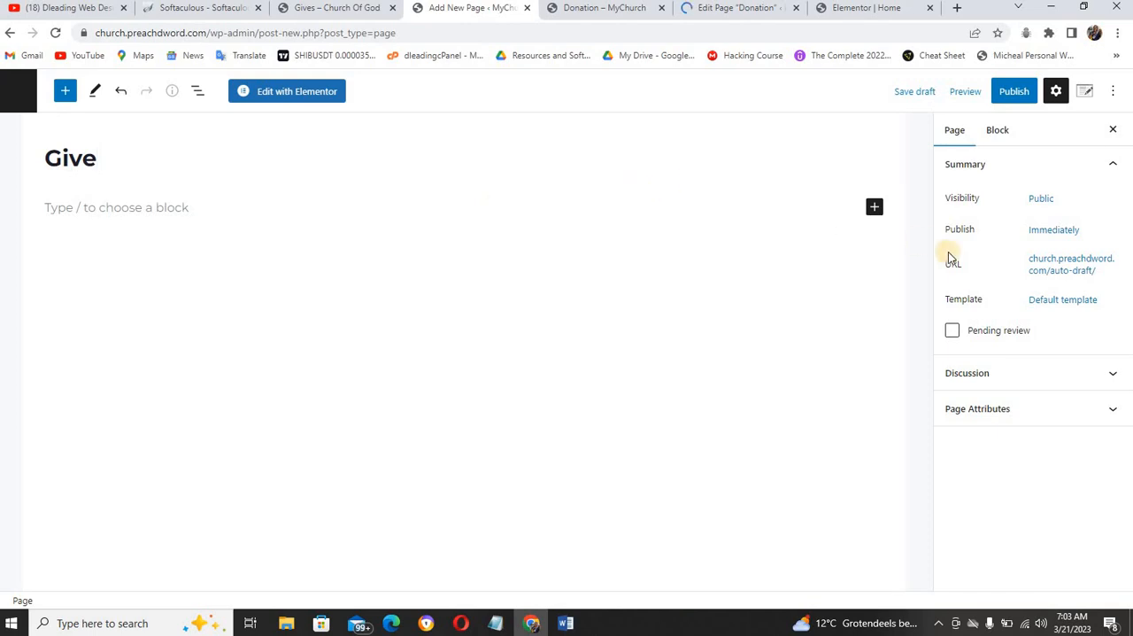
click(1048, 300)
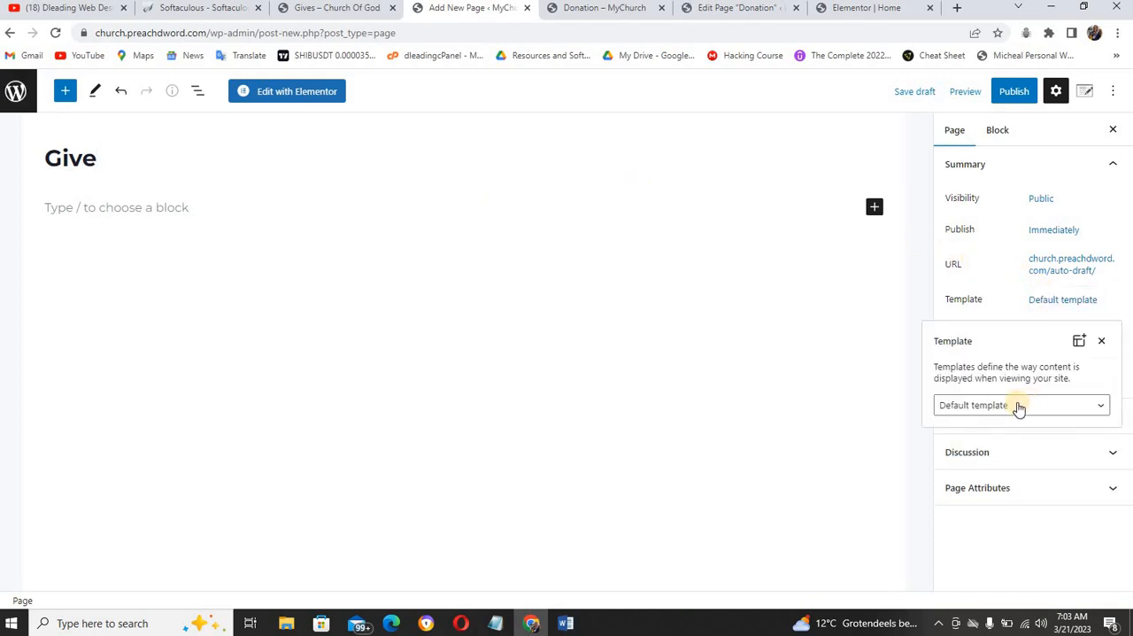
click(1018, 407)
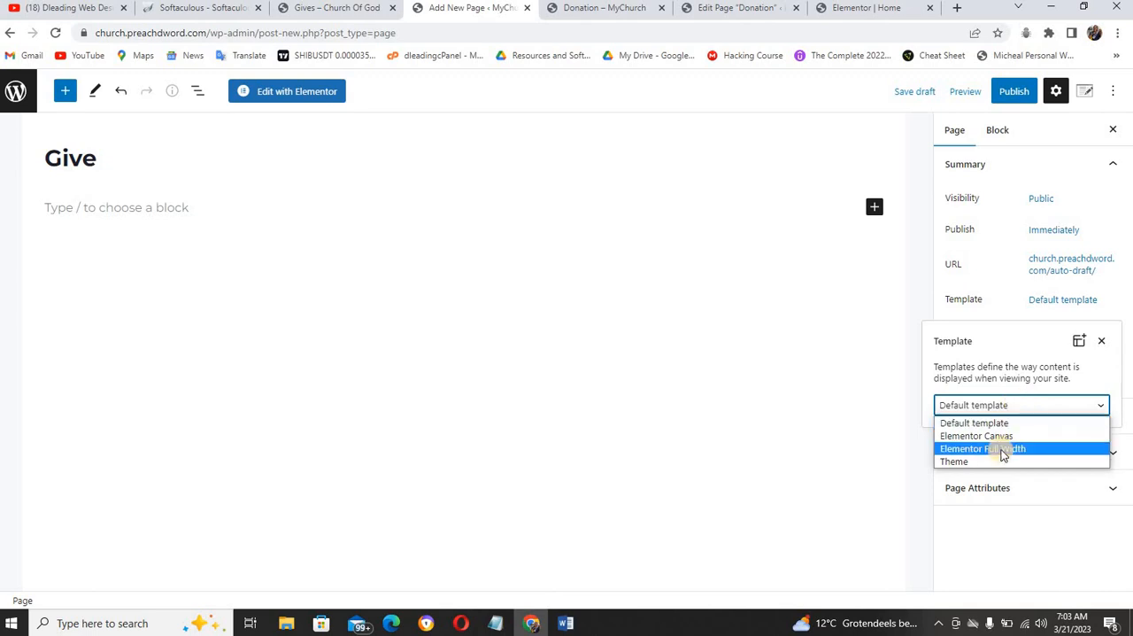
click(1003, 452)
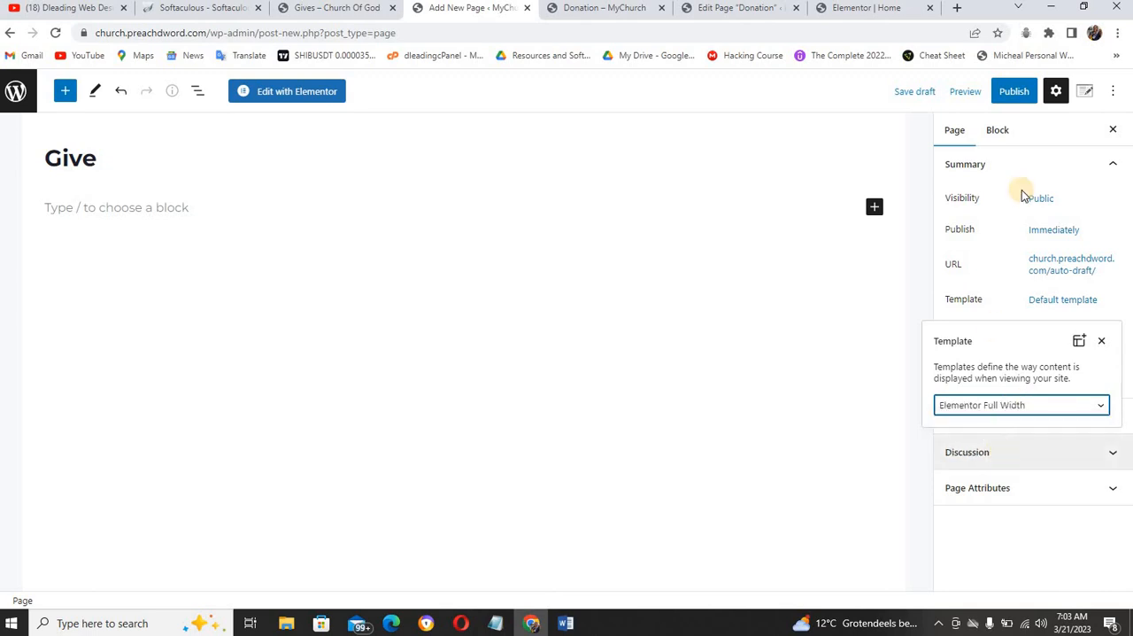
click(1016, 94)
click(991, 91)
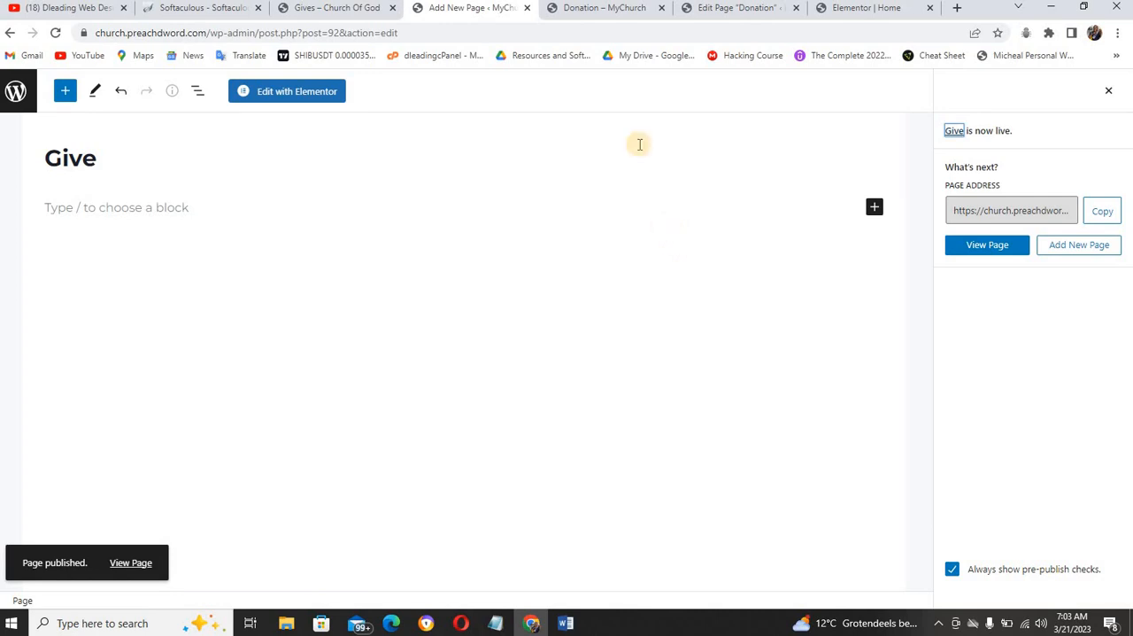
Open the Donation page in the Elementor editor.
click(611, 9)
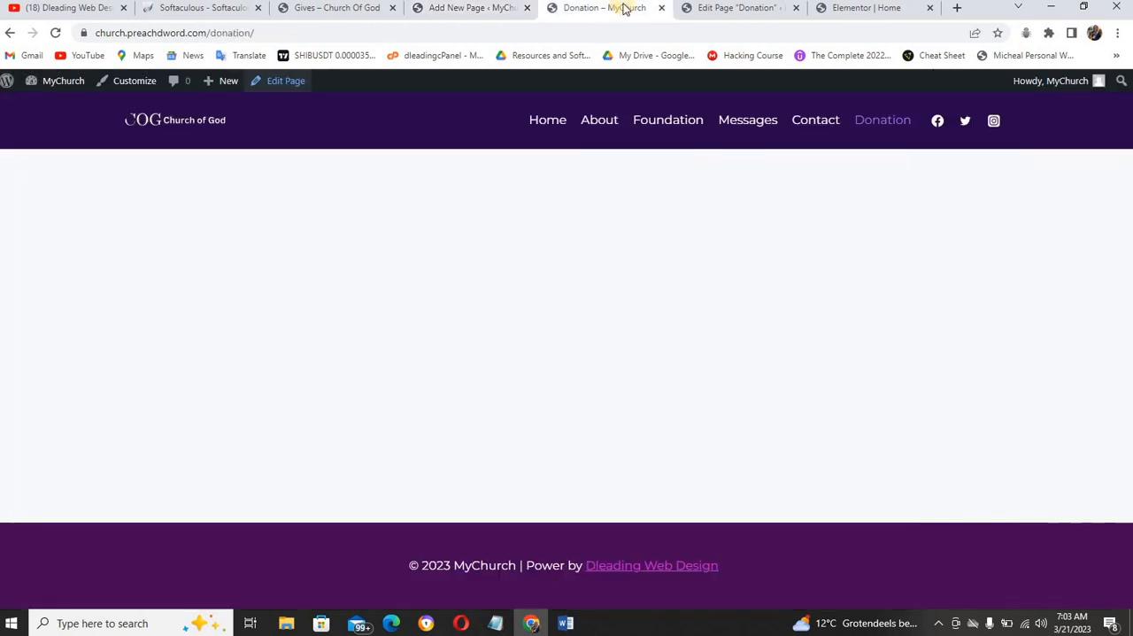
click(704, 9)
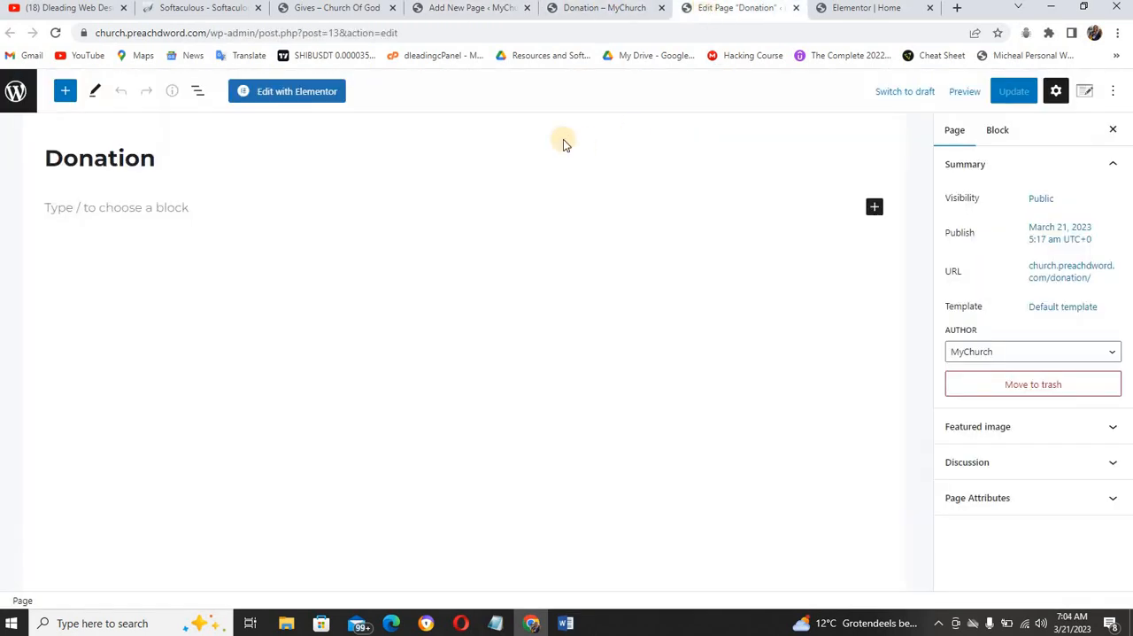
click(301, 91)
click(572, 9)
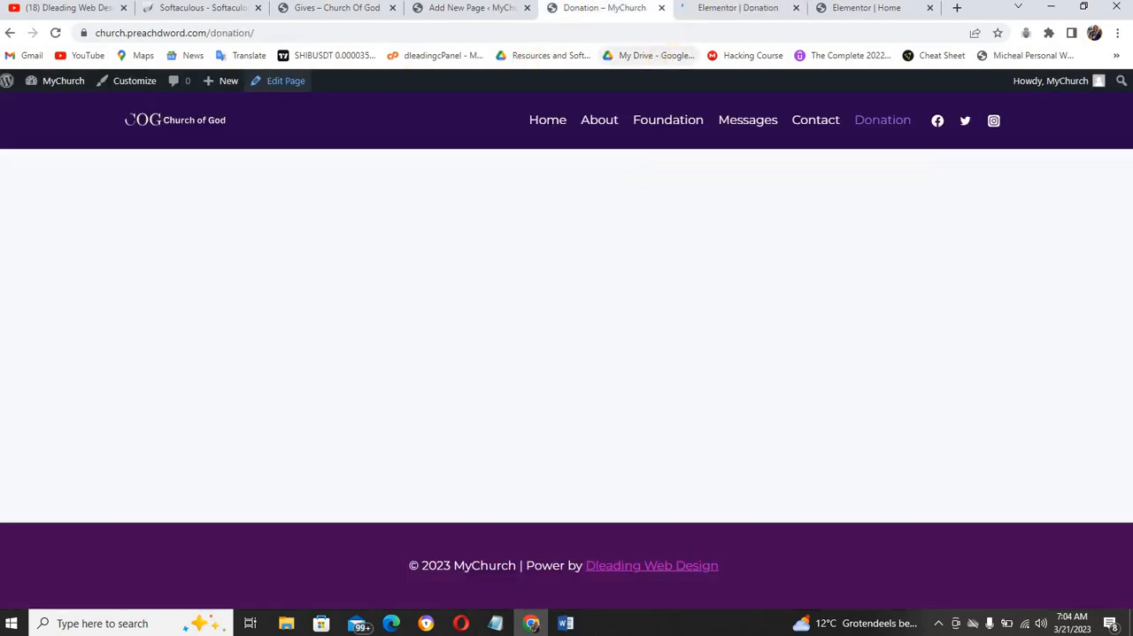
click(717, 9)
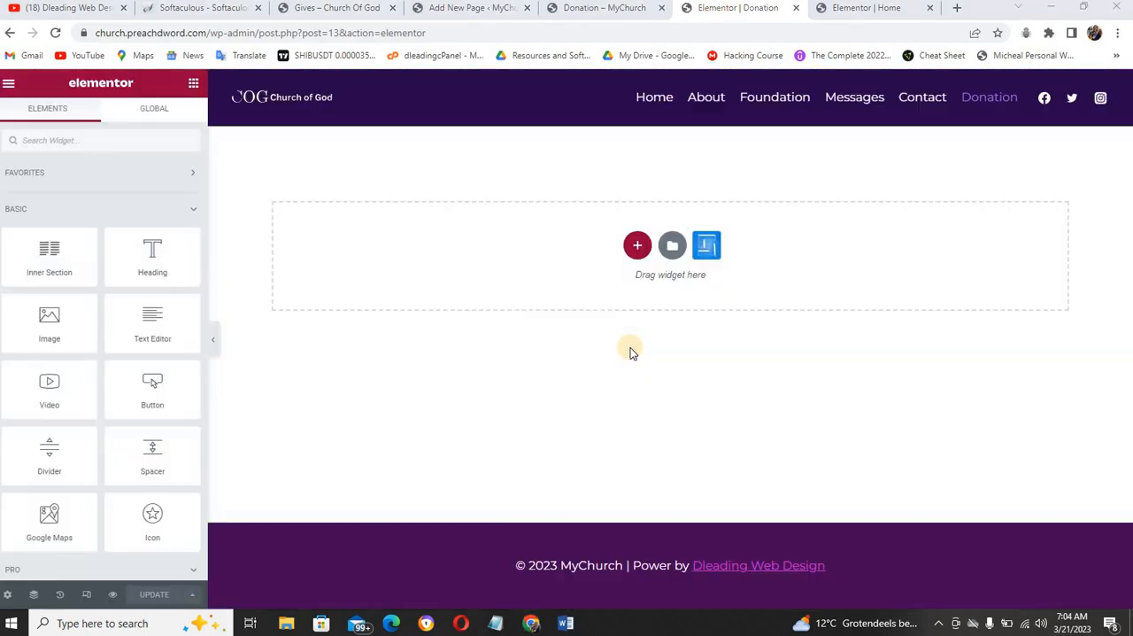
Insert the saved "Donation Page" template into the Donation page and check its donate and give boxes.
click(672, 247)
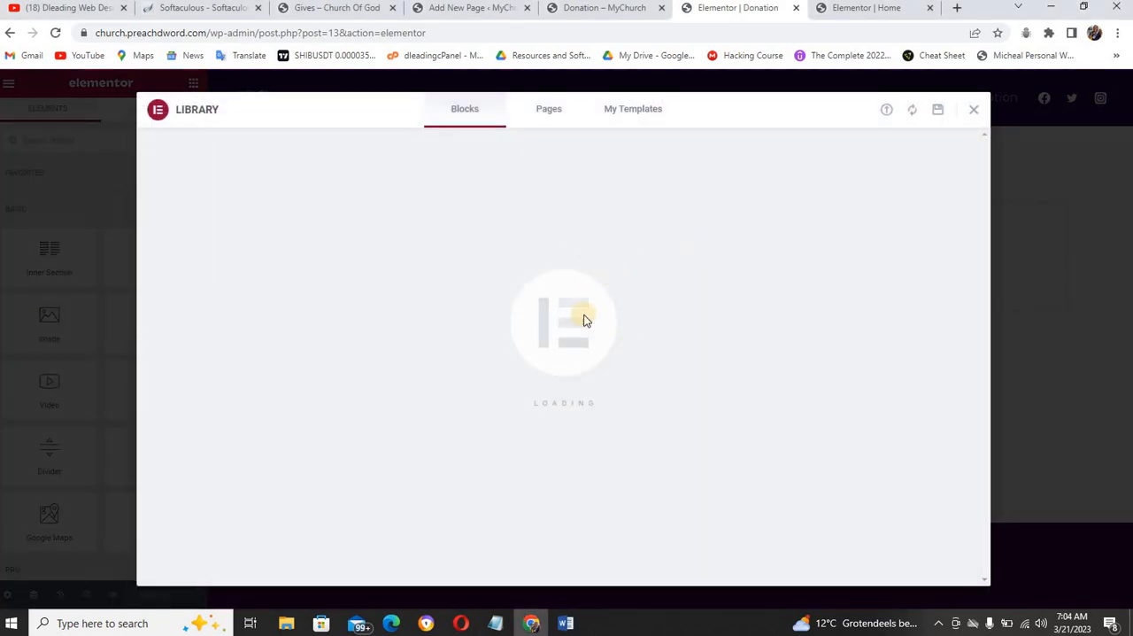
click(632, 110)
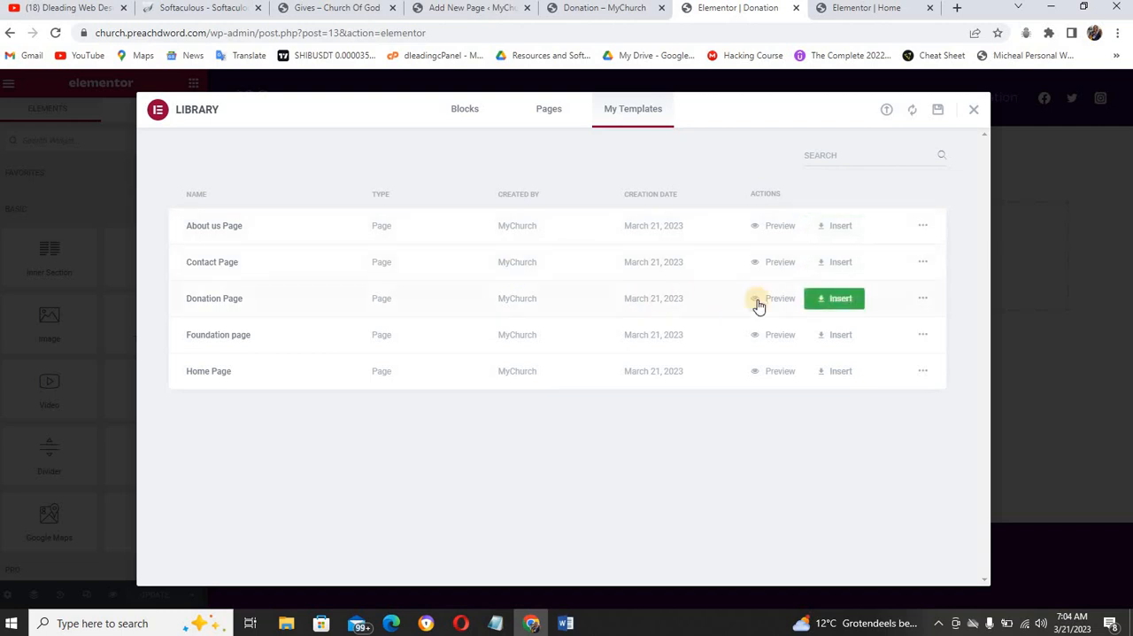
click(839, 302)
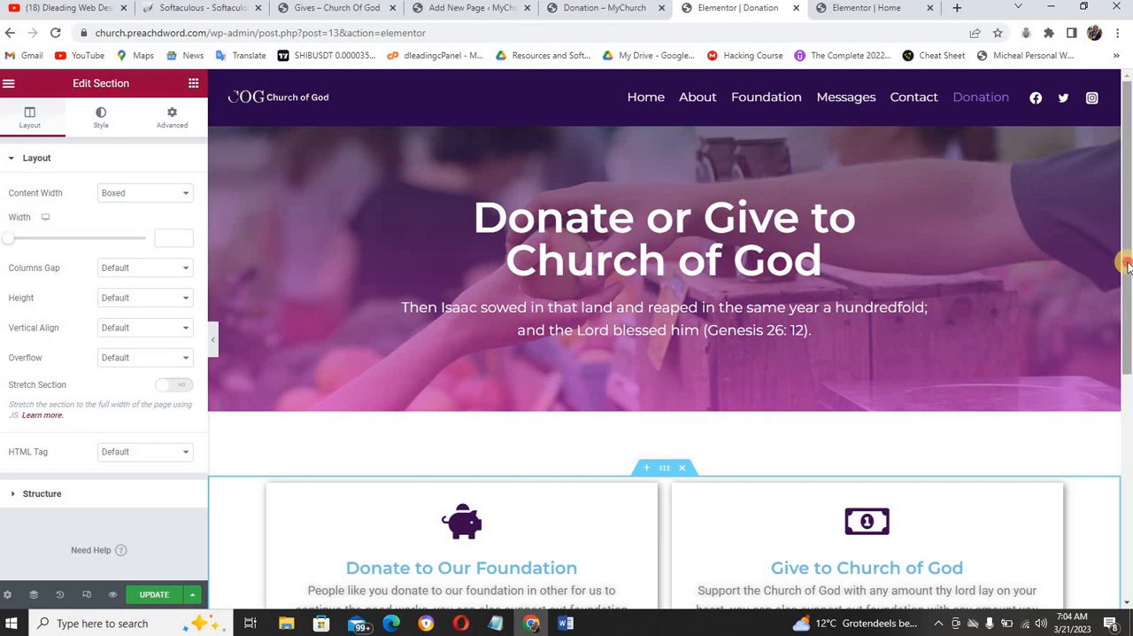
drag(1127, 252, 1127, 430)
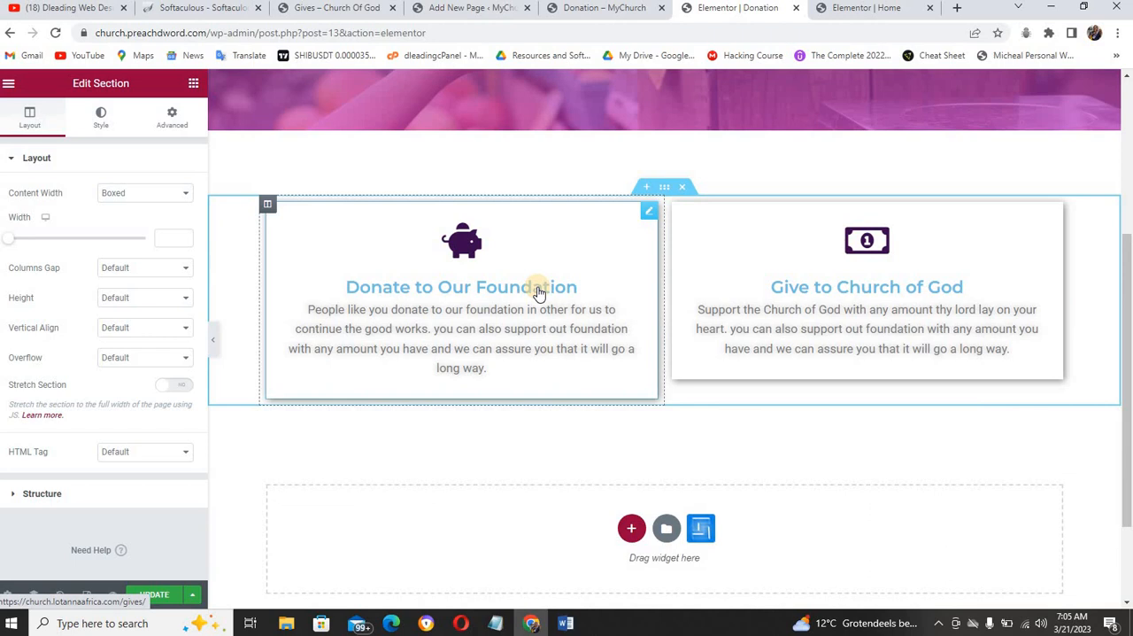
Copy the published Give page's address from the WordPress page editor.
click(302, 9)
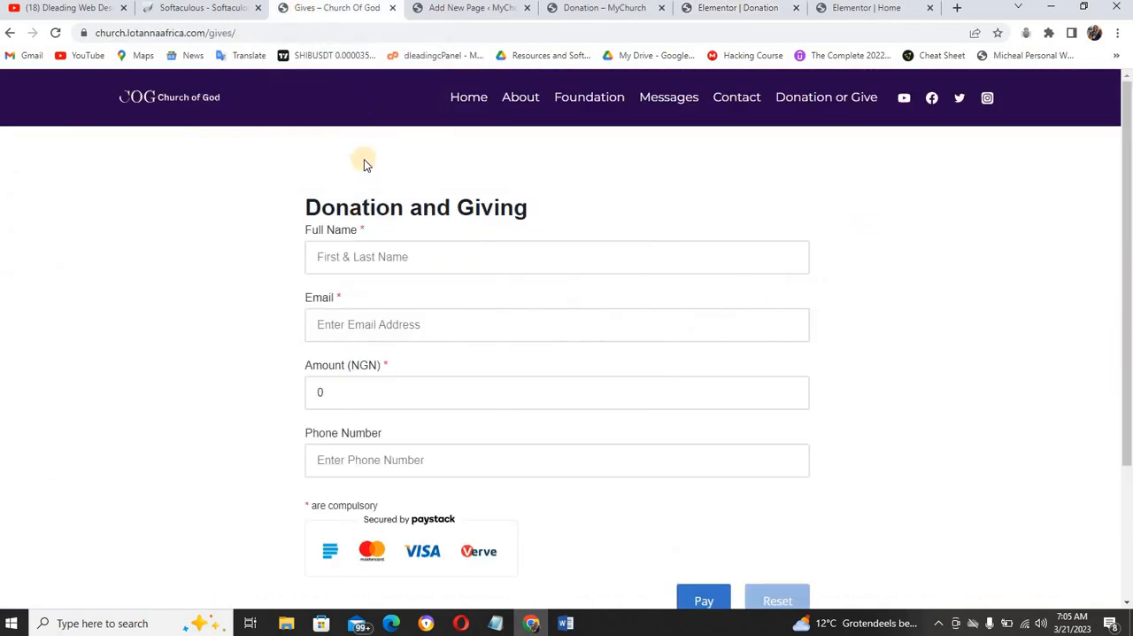
click(487, 11)
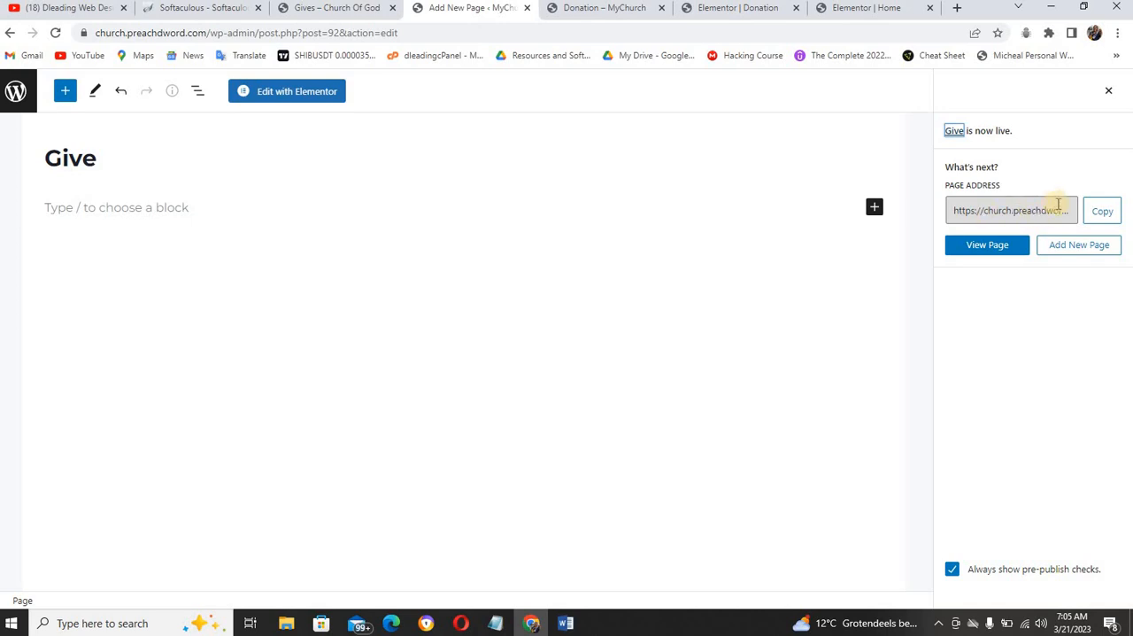
click(1098, 213)
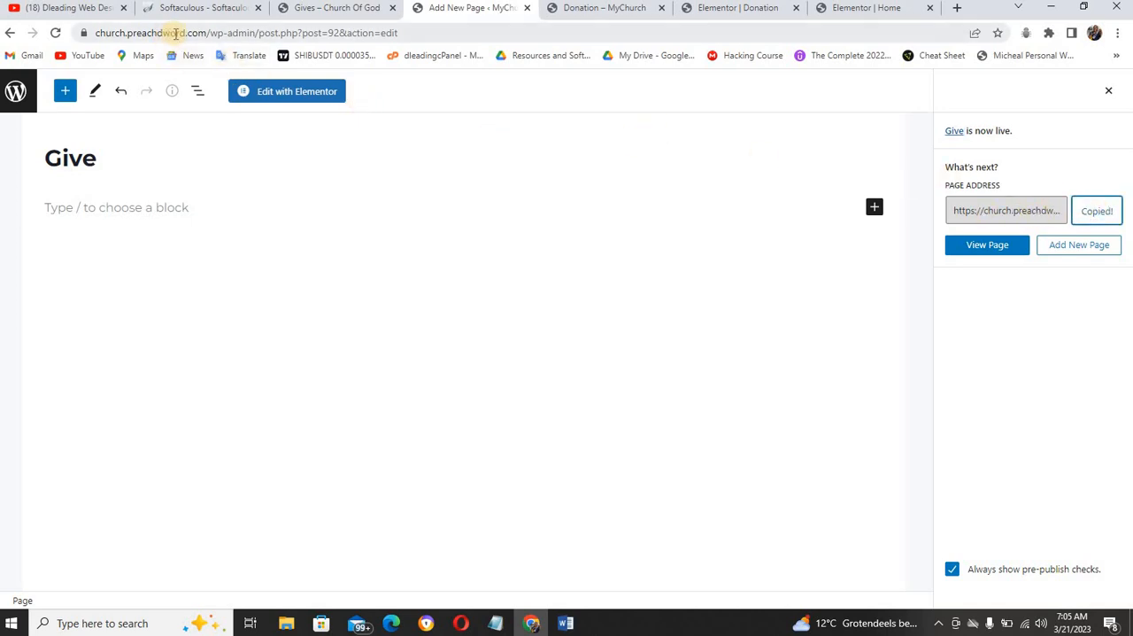
click(699, 8)
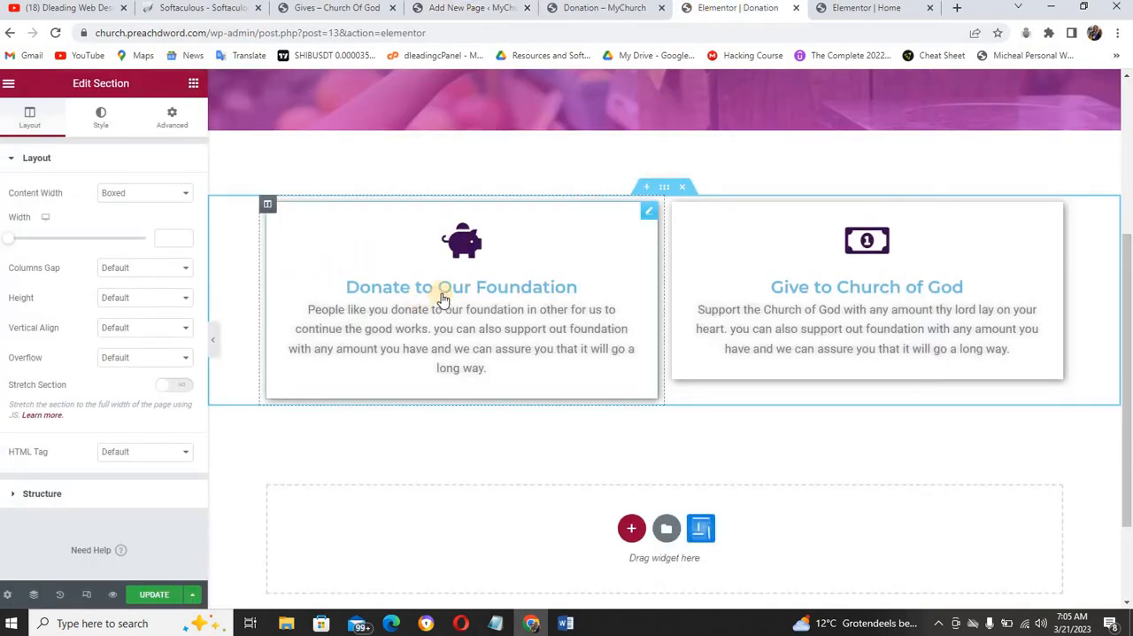
click(647, 213)
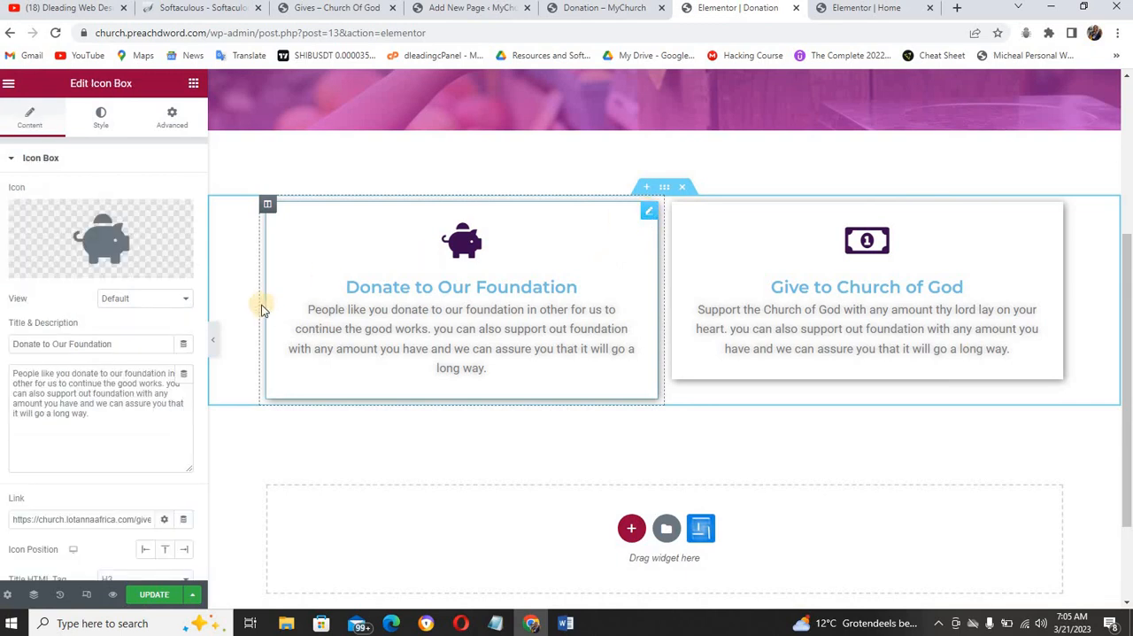
scroll(199, 315, down, 2)
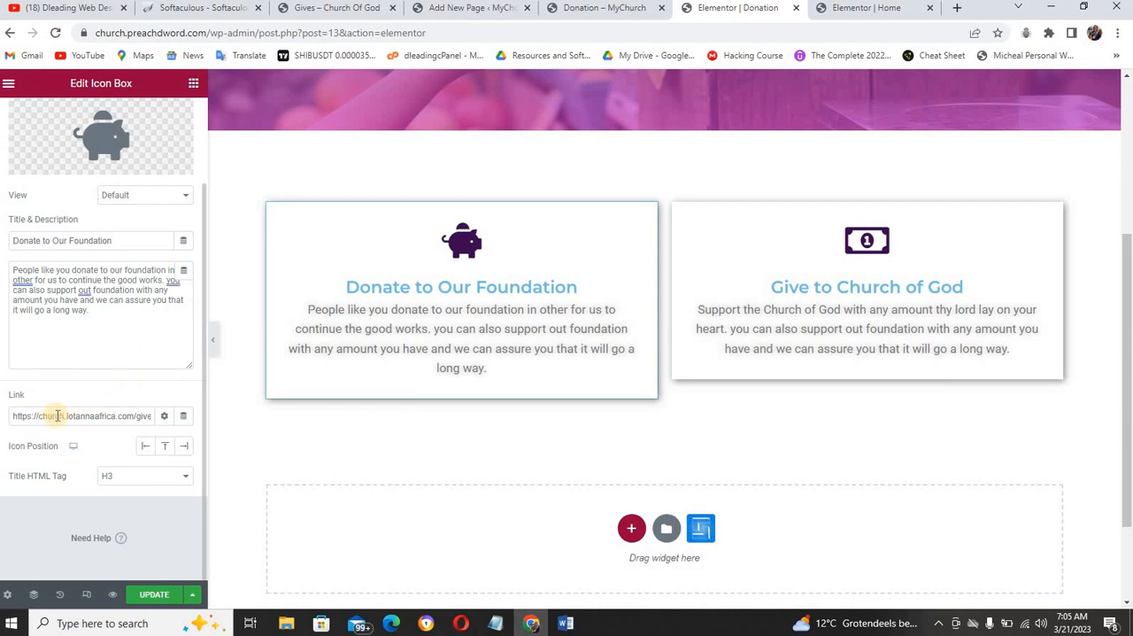
click(108, 416)
key(ctrl+a)
key(BackSpace)
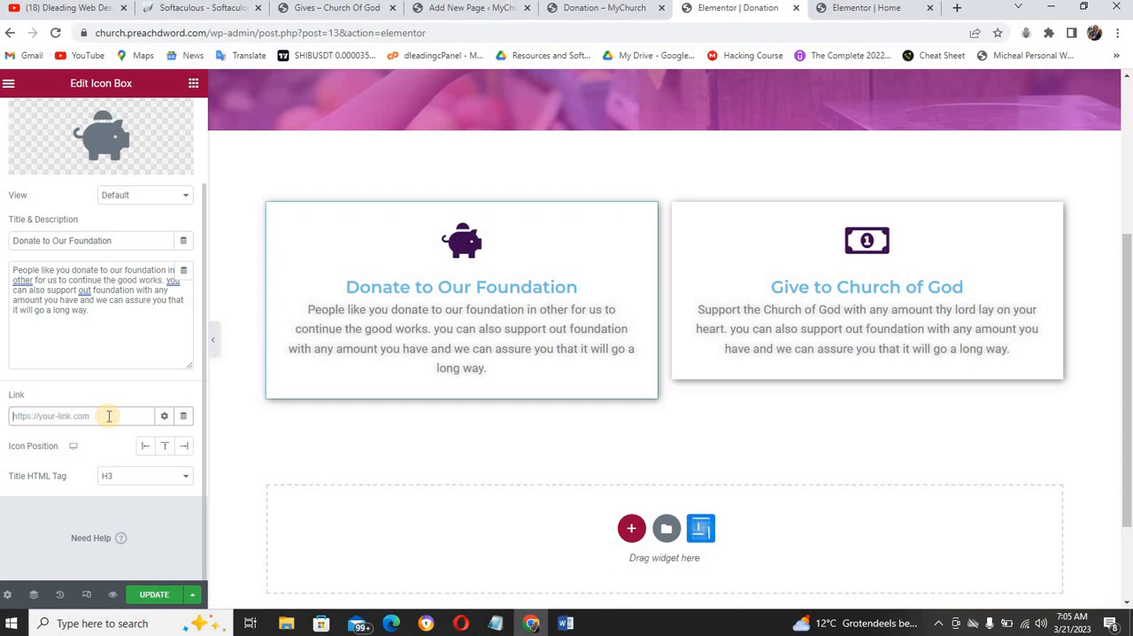
key(ctrl+v)
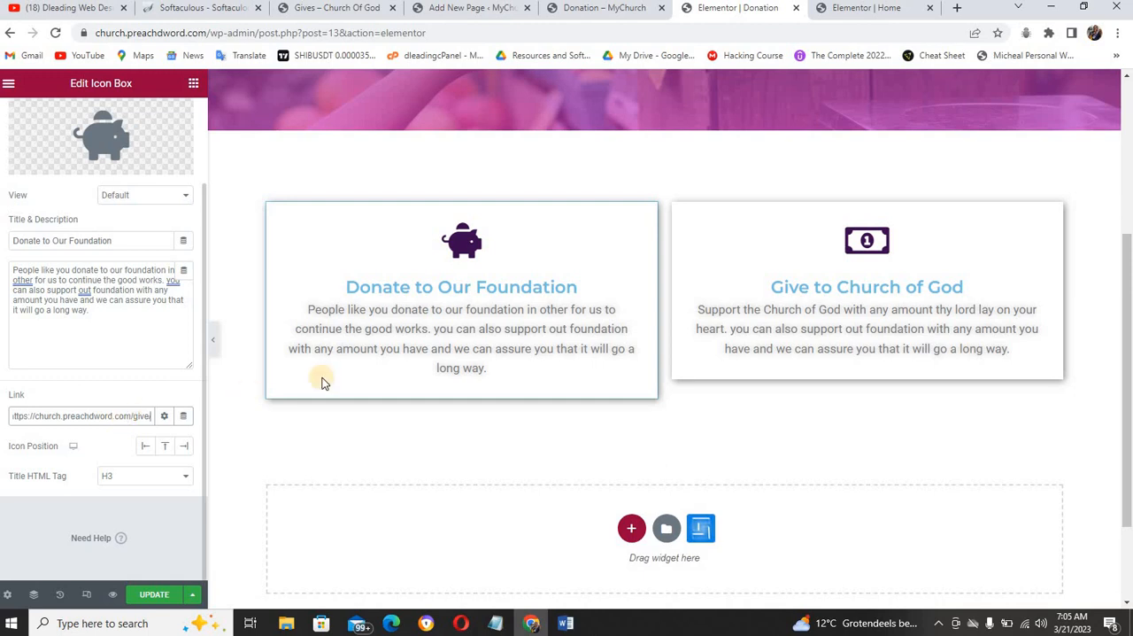
click(788, 288)
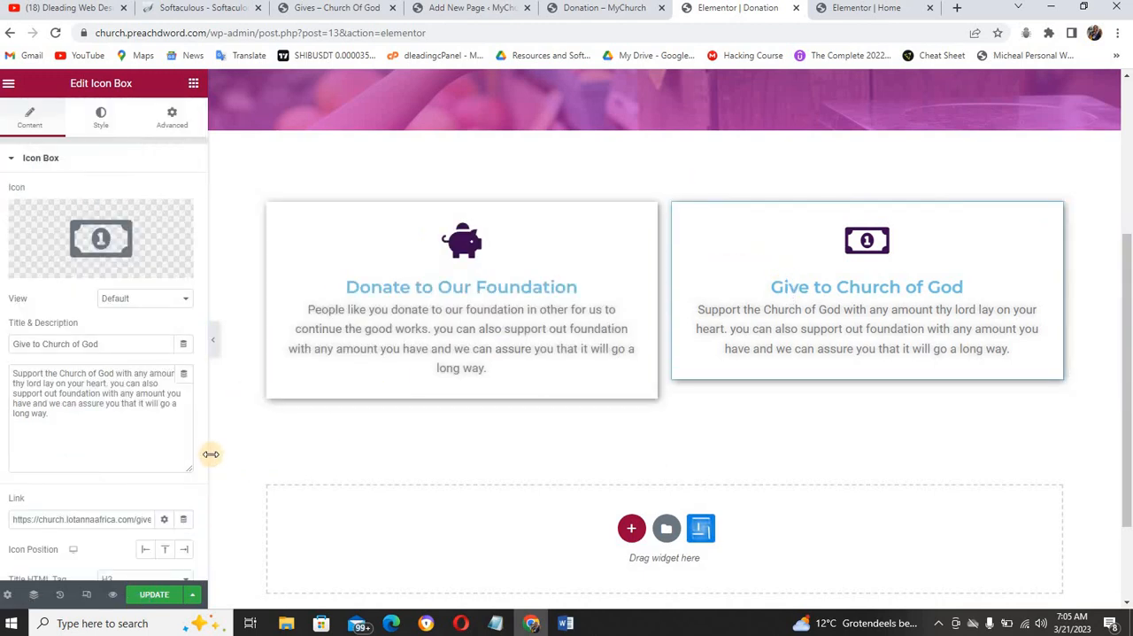
drag(204, 442, 204, 496)
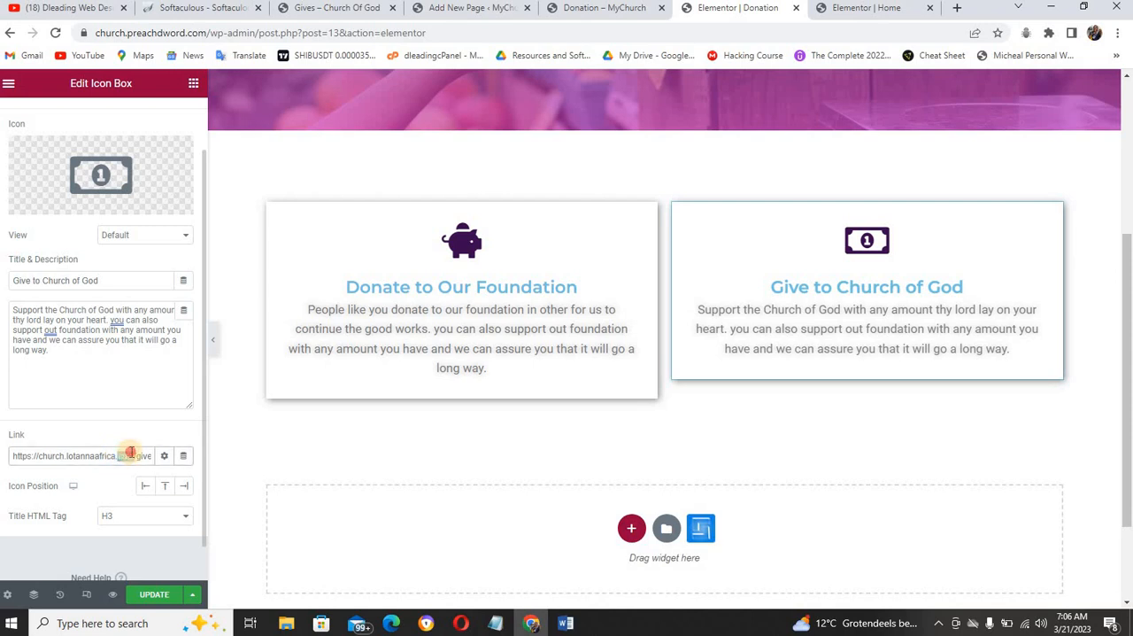
triple_click(131, 452)
key(BackSpace)
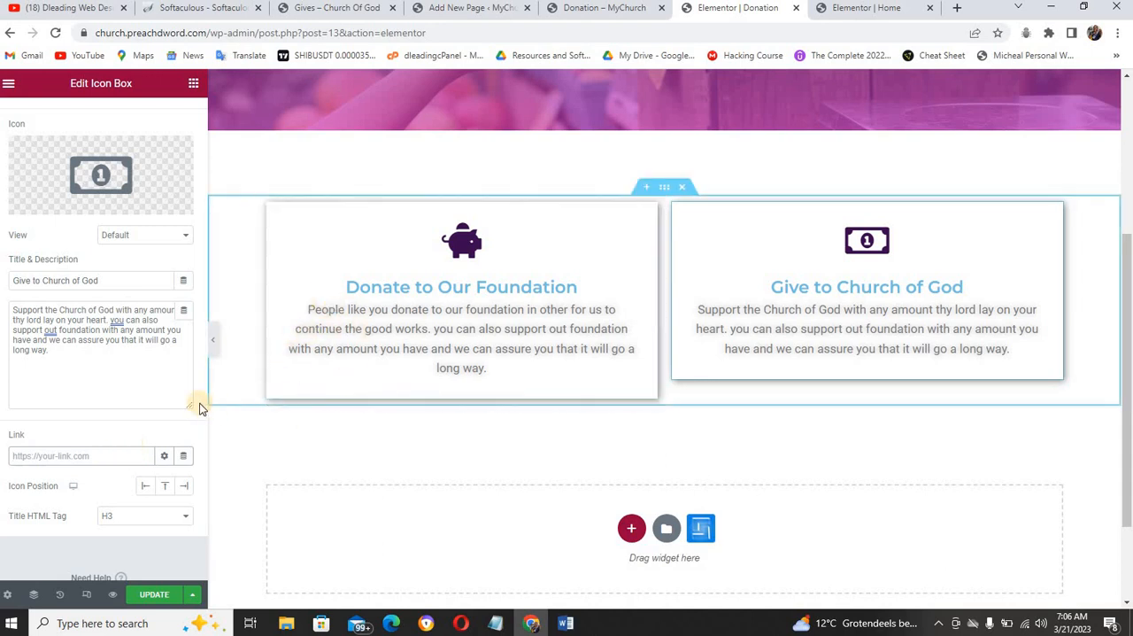
click(72, 455)
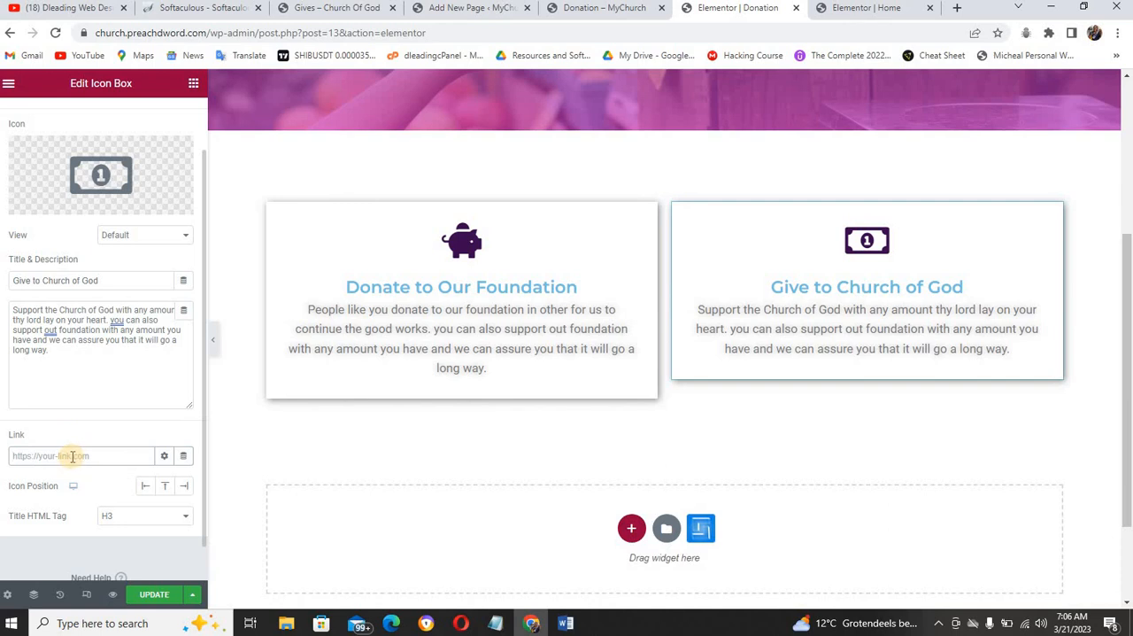
key(ctrl+v)
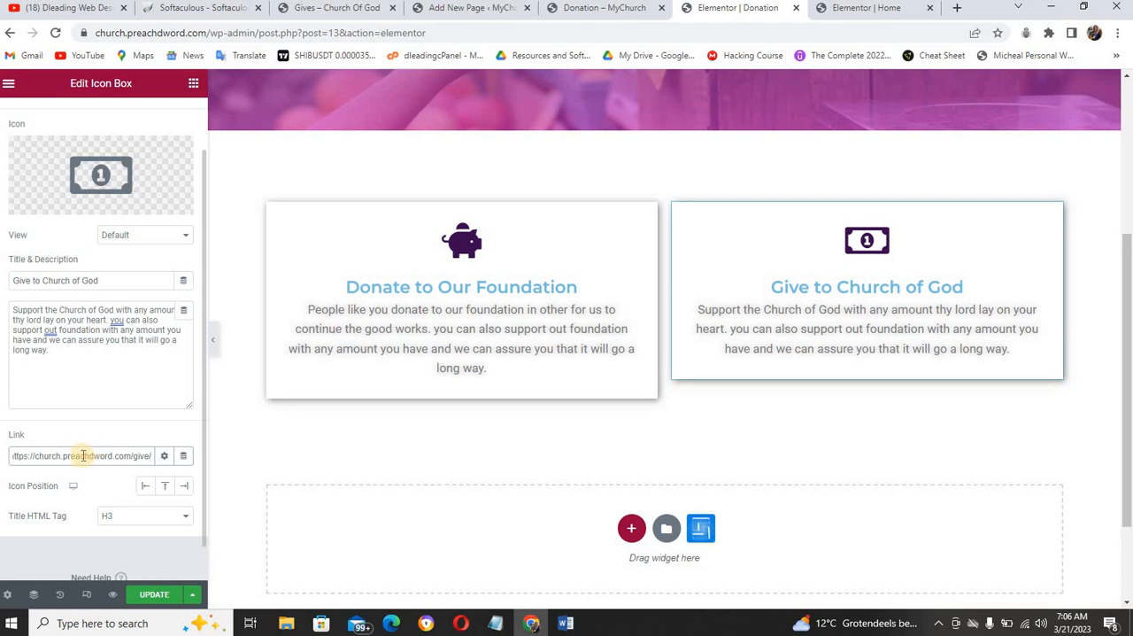
click(159, 595)
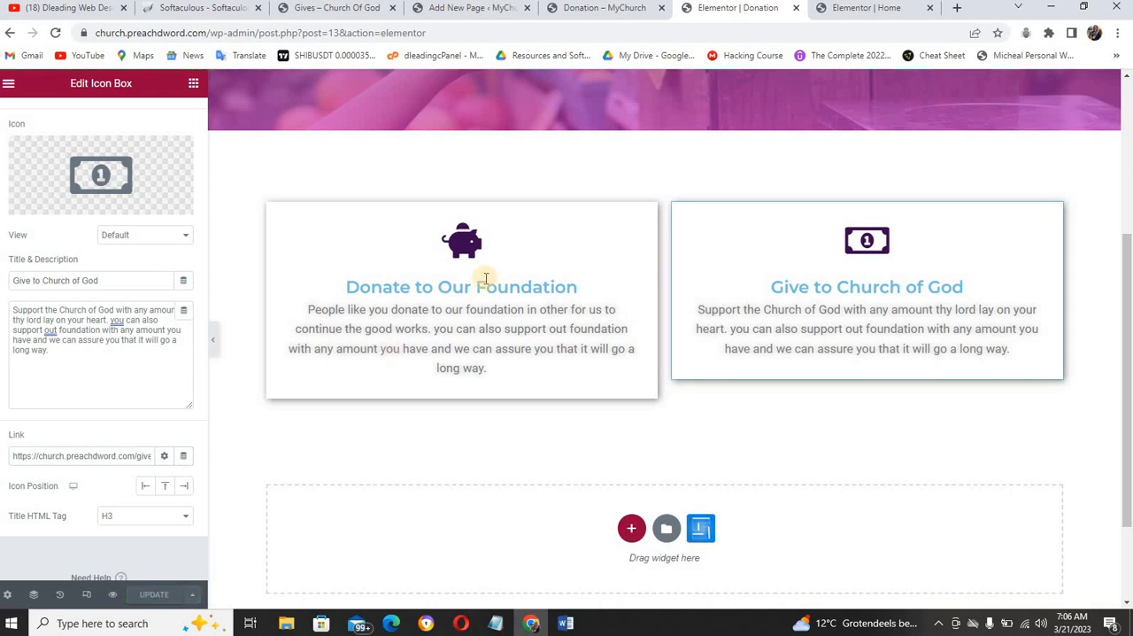
click(795, 9)
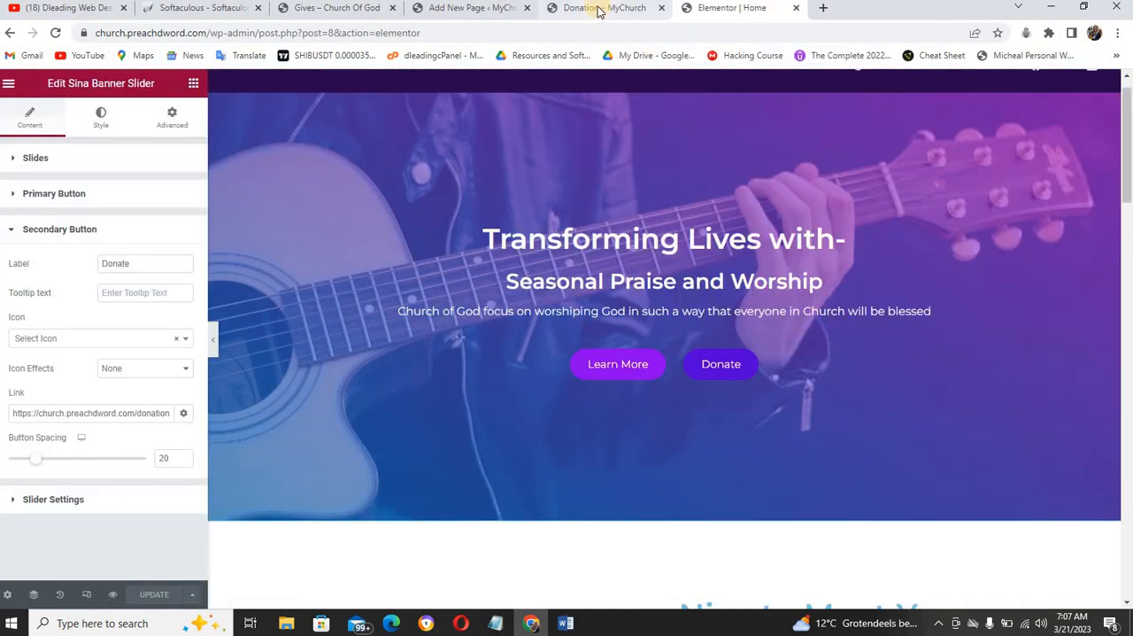
Review the live Home page from banner to contact section, and check the About page.
click(598, 10)
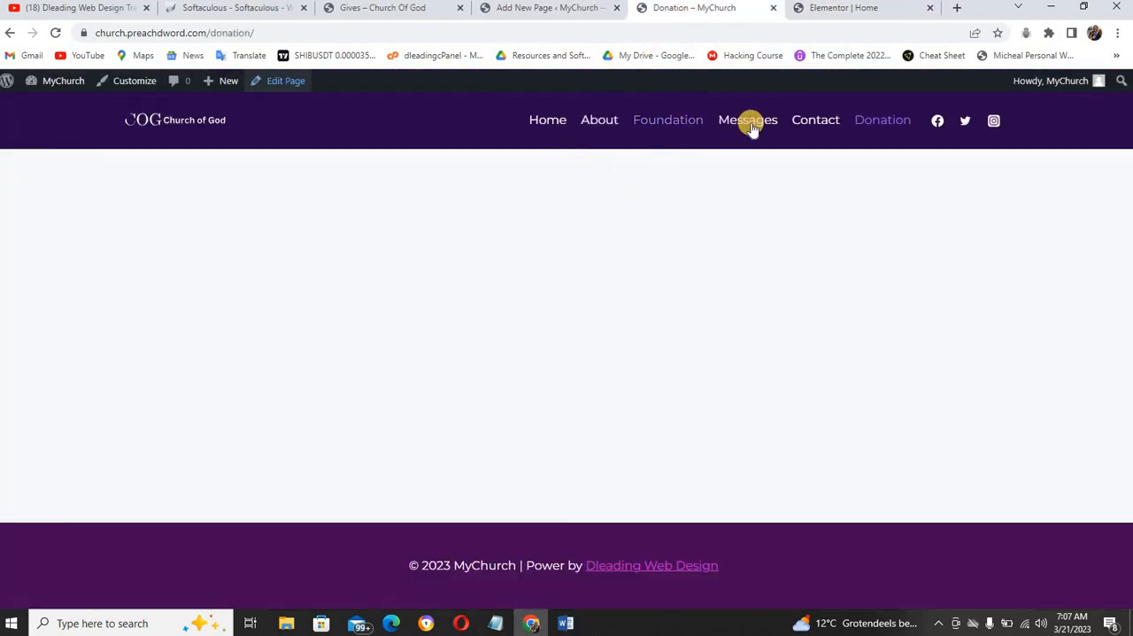
click(549, 121)
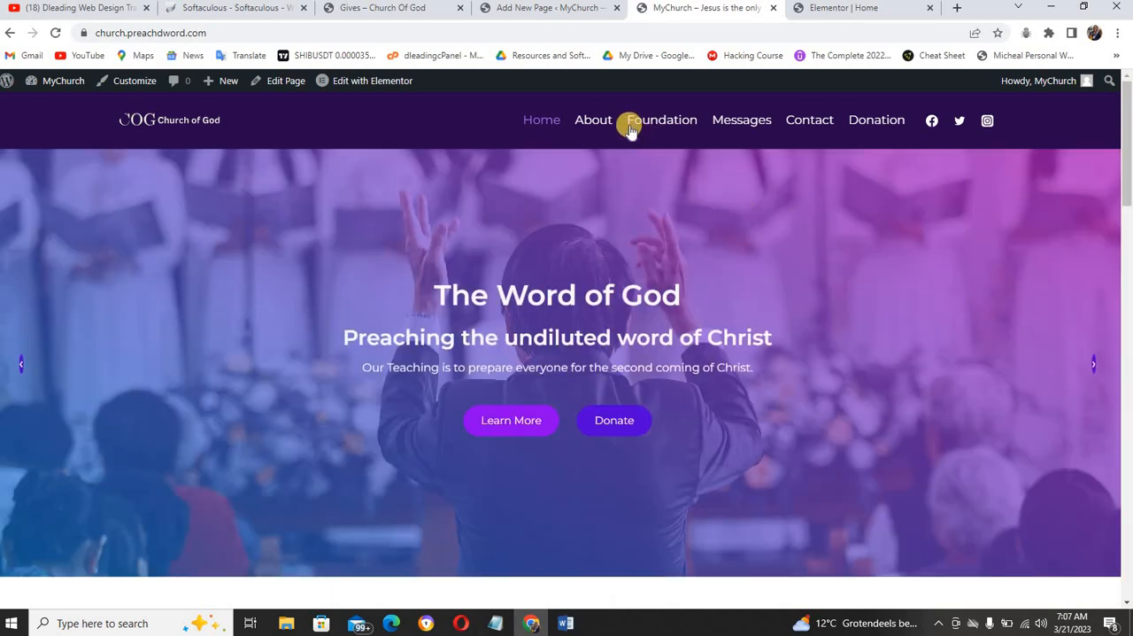
drag(1126, 177, 1129, 339)
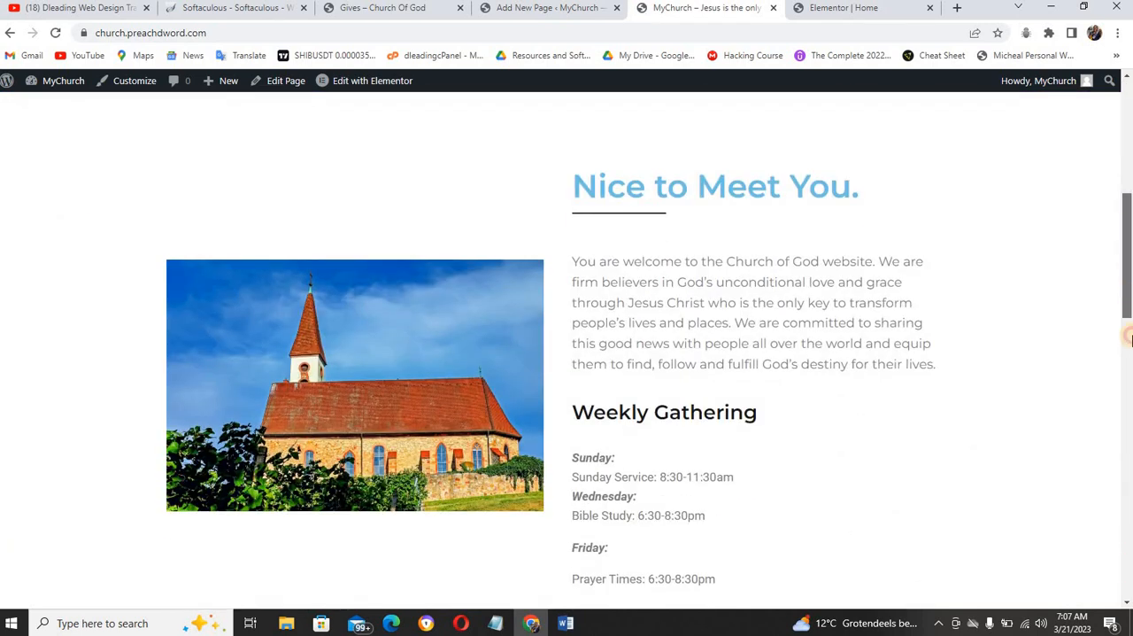
scroll(1130, 336, down, 14)
scroll(1130, 299, up, 2)
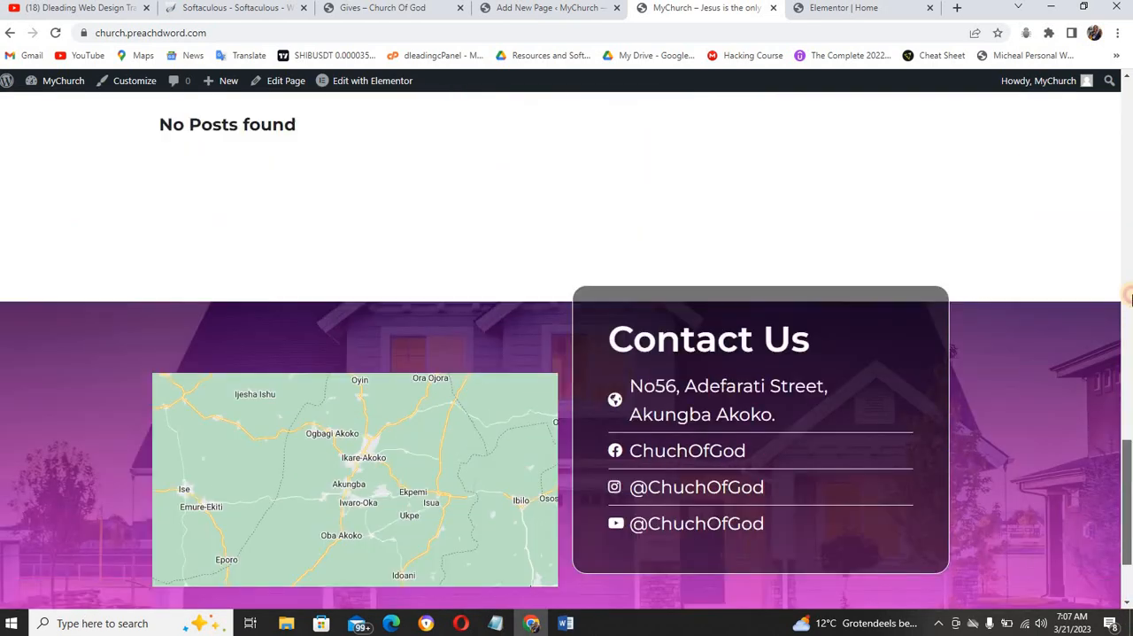
scroll(1130, 300, up, 15)
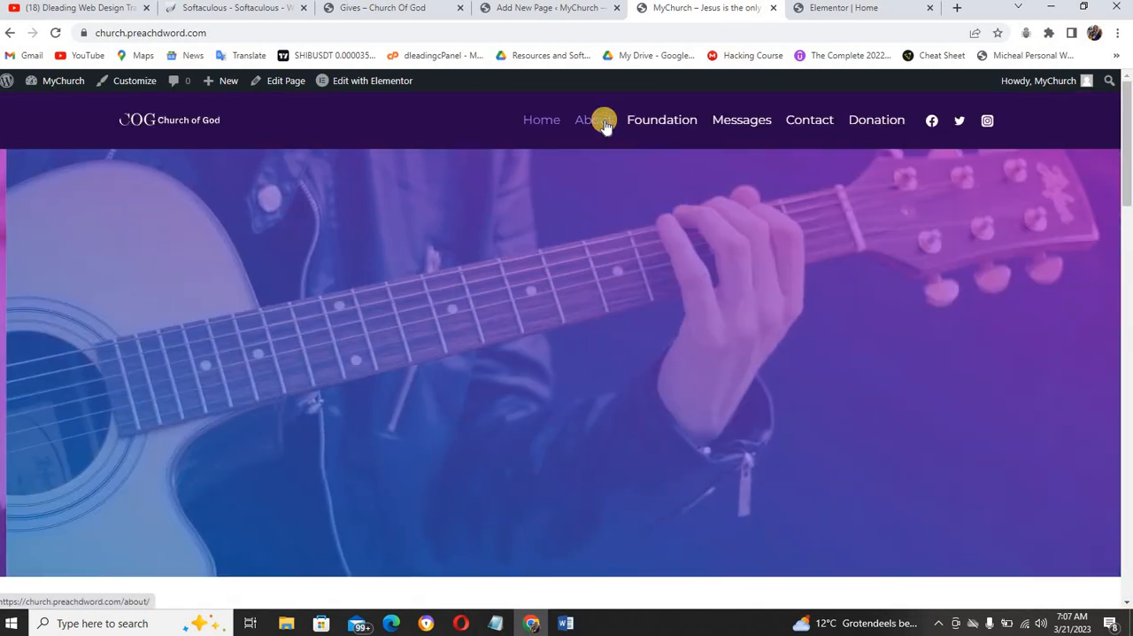
click(604, 124)
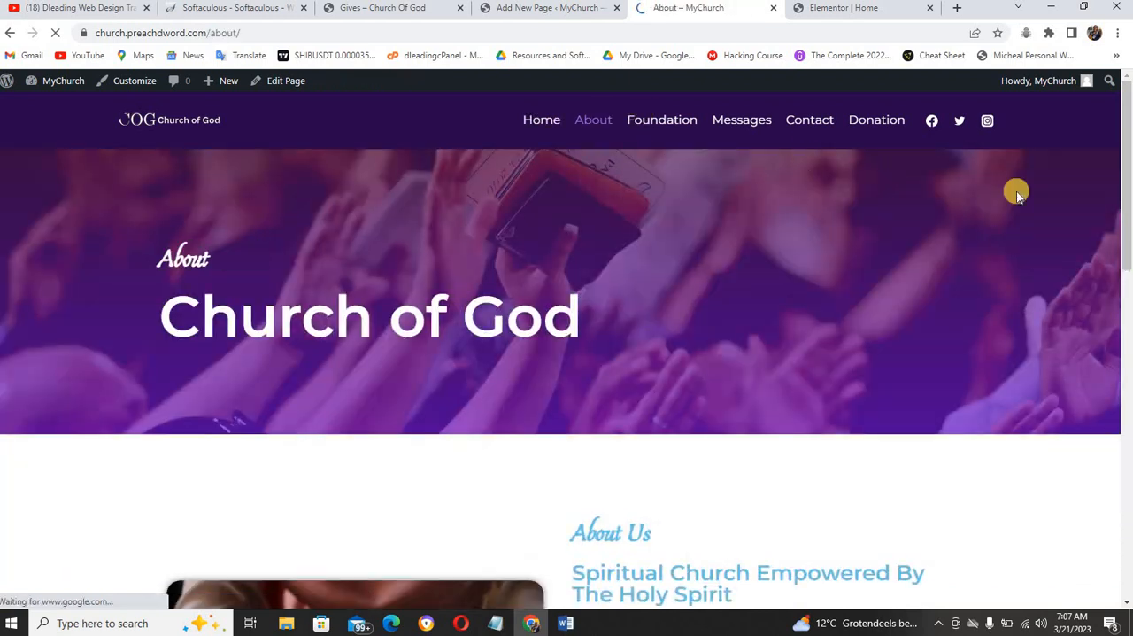
mouse_move(1127, 168)
mouse_down()
mouse_move(1128, 458)
mouse_move(1128, 177)
mouse_up()
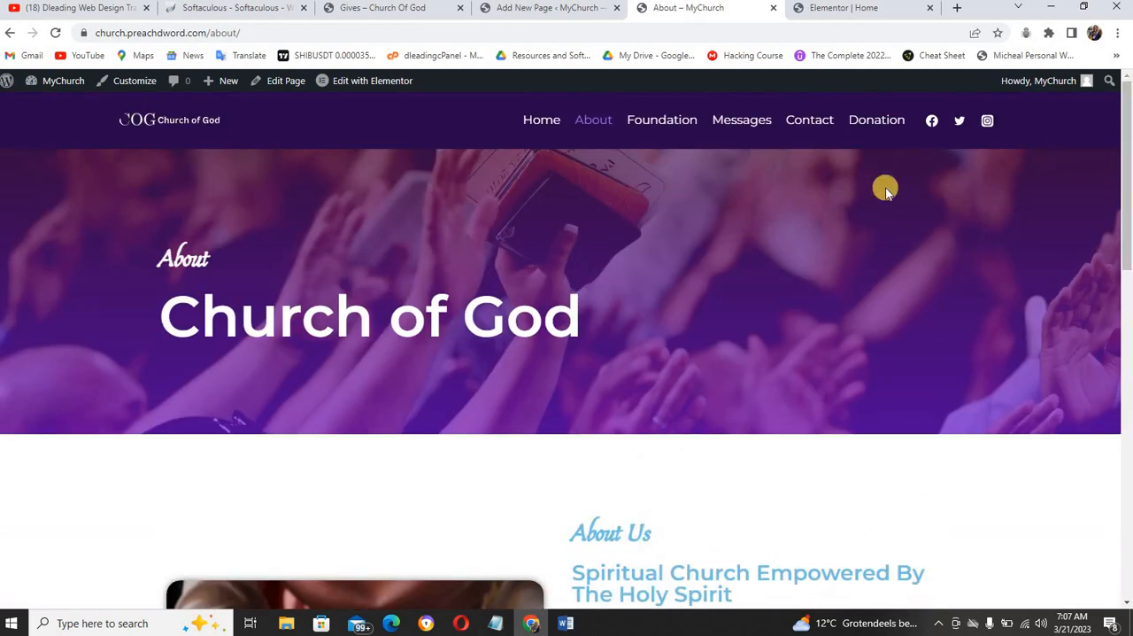
Check the portfolio items on the live Foundation page and open that page in the Elementor editor in a new tab.
click(675, 119)
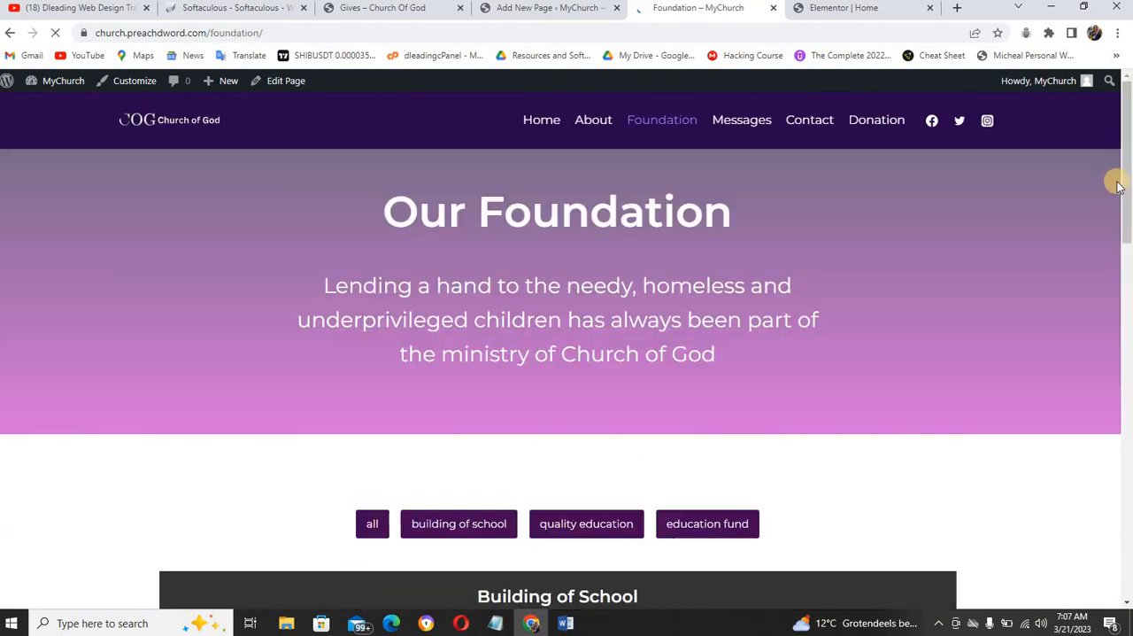
drag(1128, 188, 1125, 332)
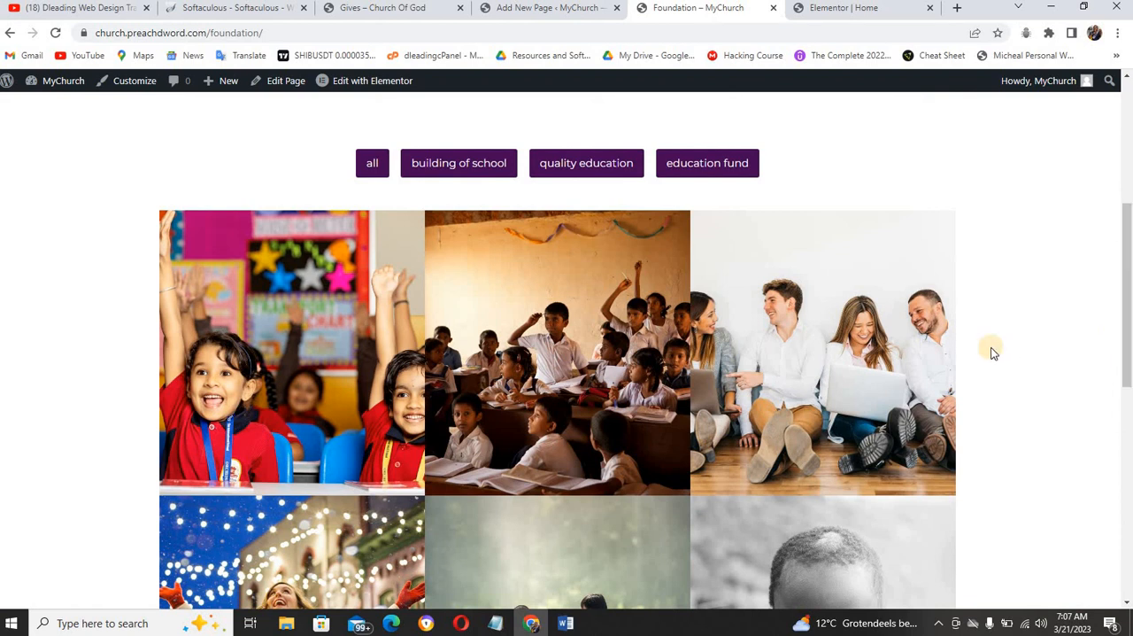
mouse_move(797, 323)
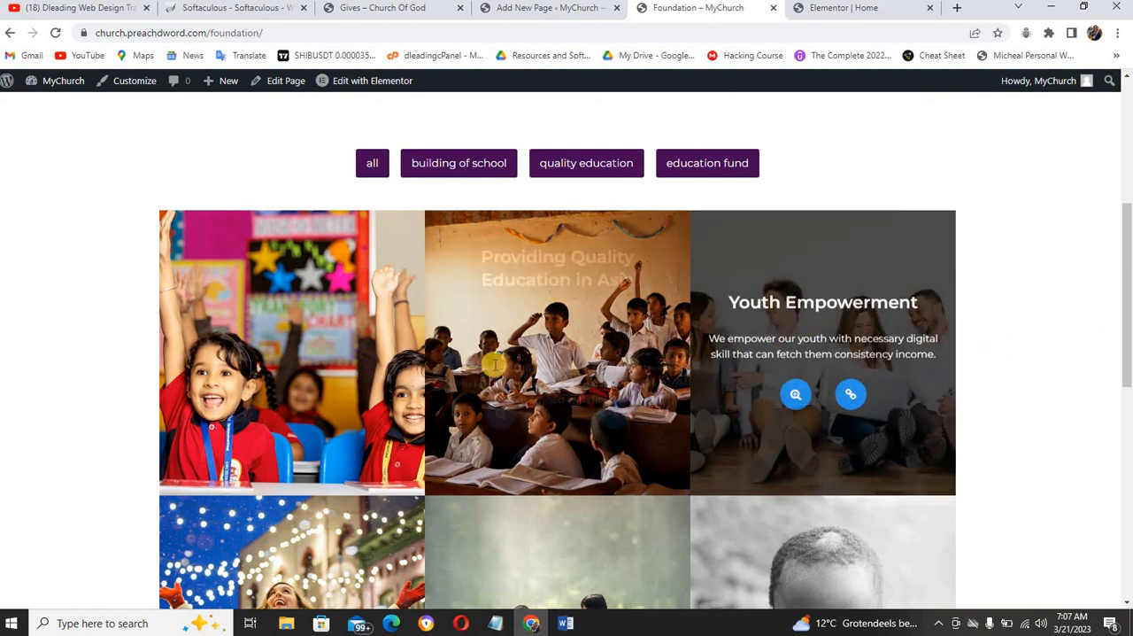
mouse_move(262, 330)
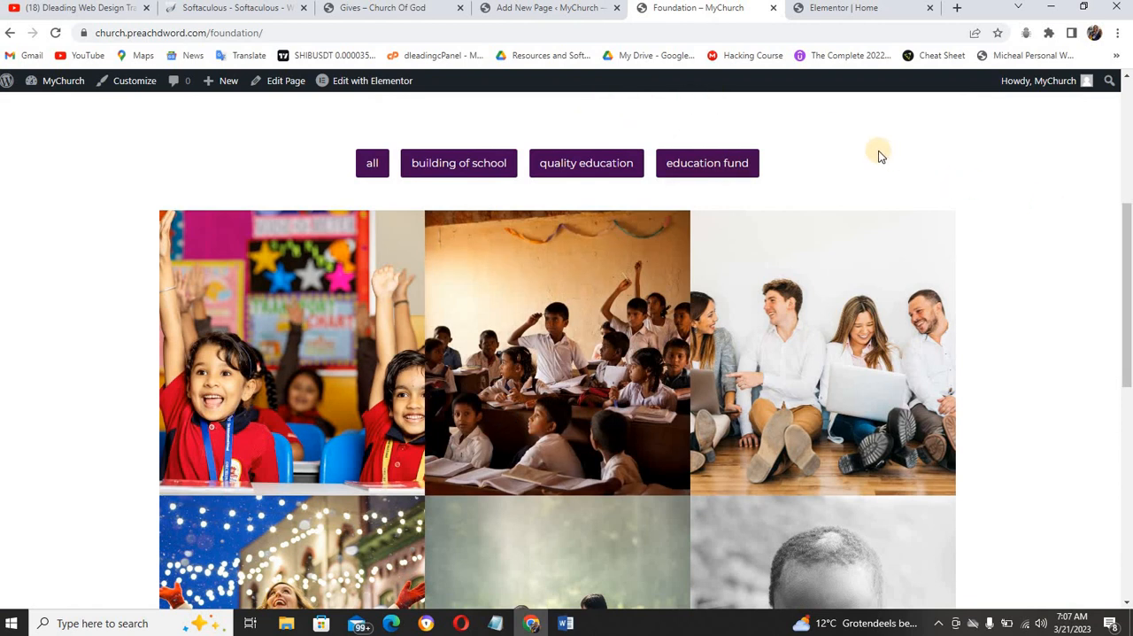
right_click(392, 84)
click(408, 91)
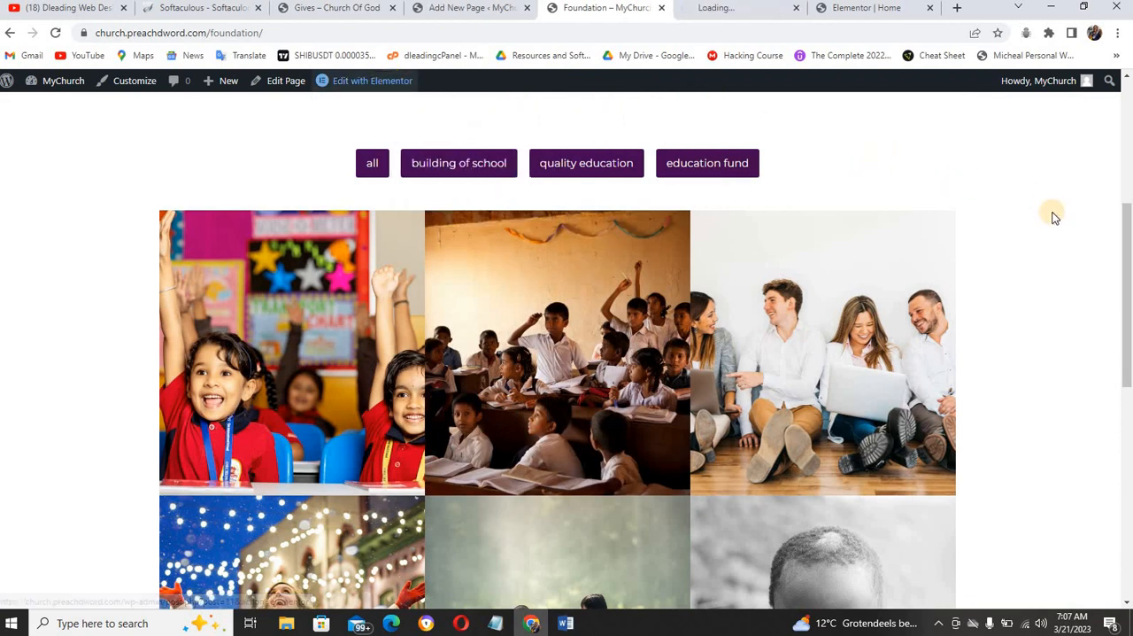
Check the live Contact and Donation pages and test the "Donate to Our Foundation" link.
drag(1123, 252, 1119, 101)
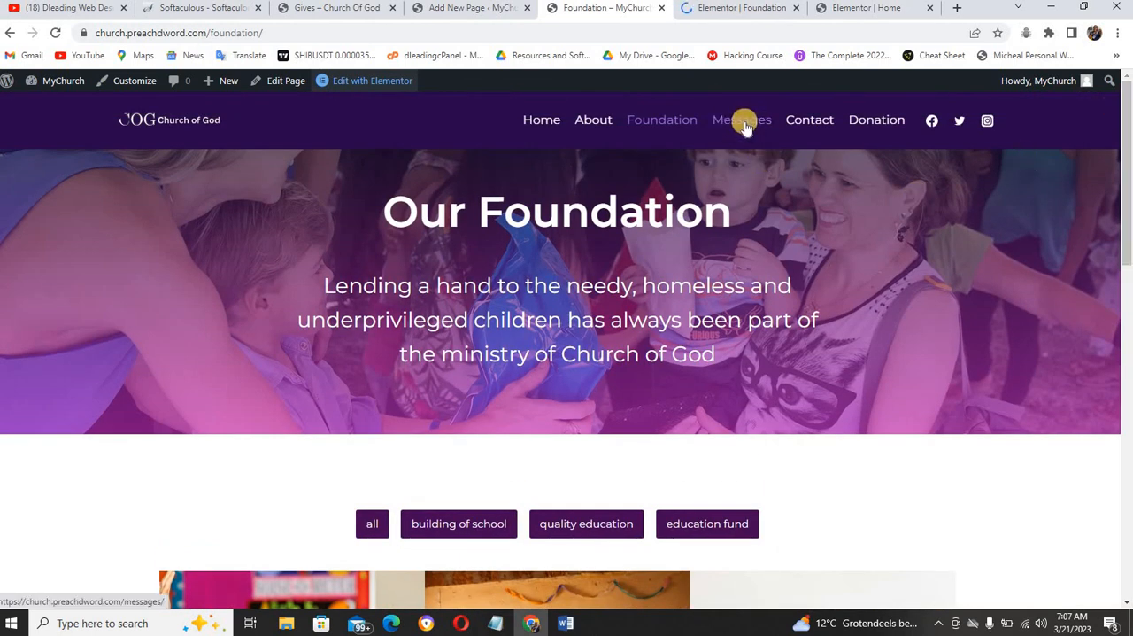
click(802, 124)
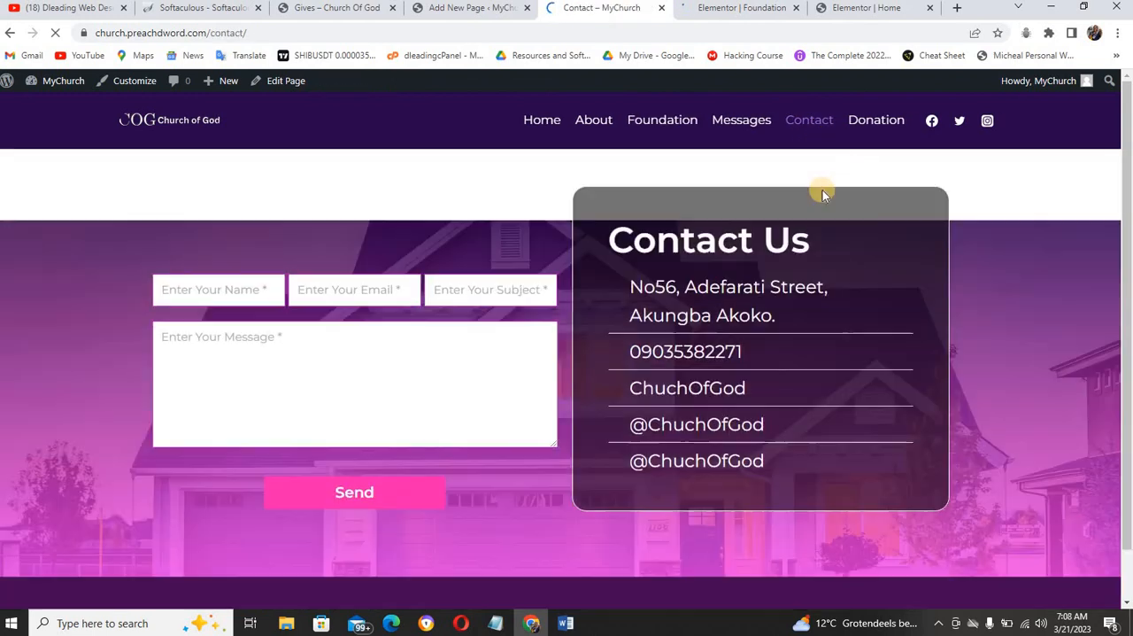
click(872, 121)
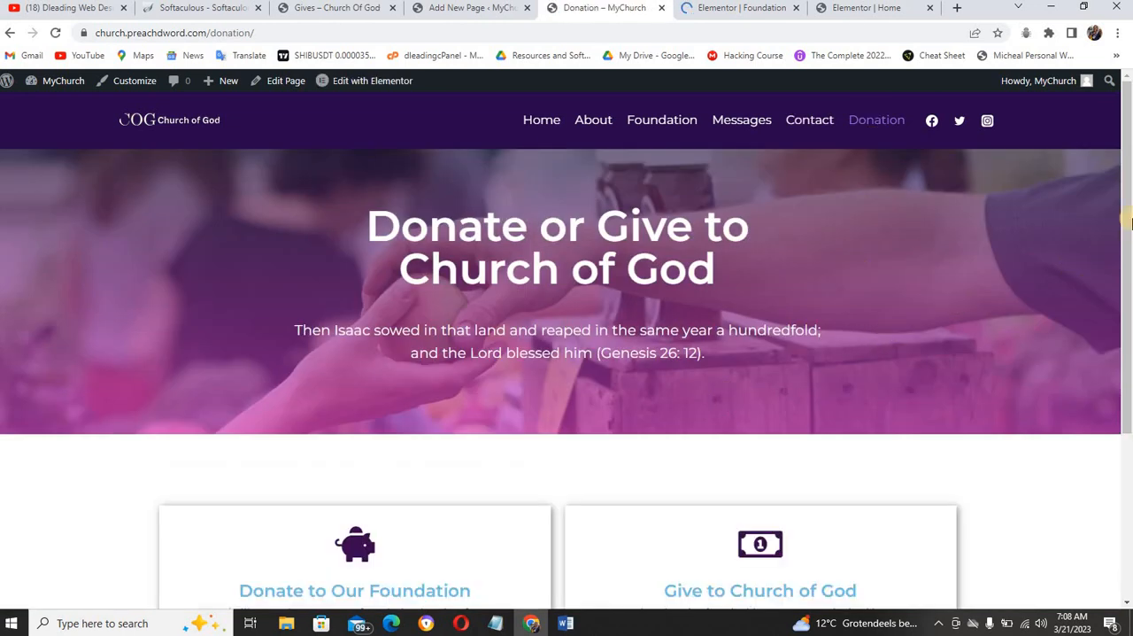
drag(1120, 241, 1120, 314)
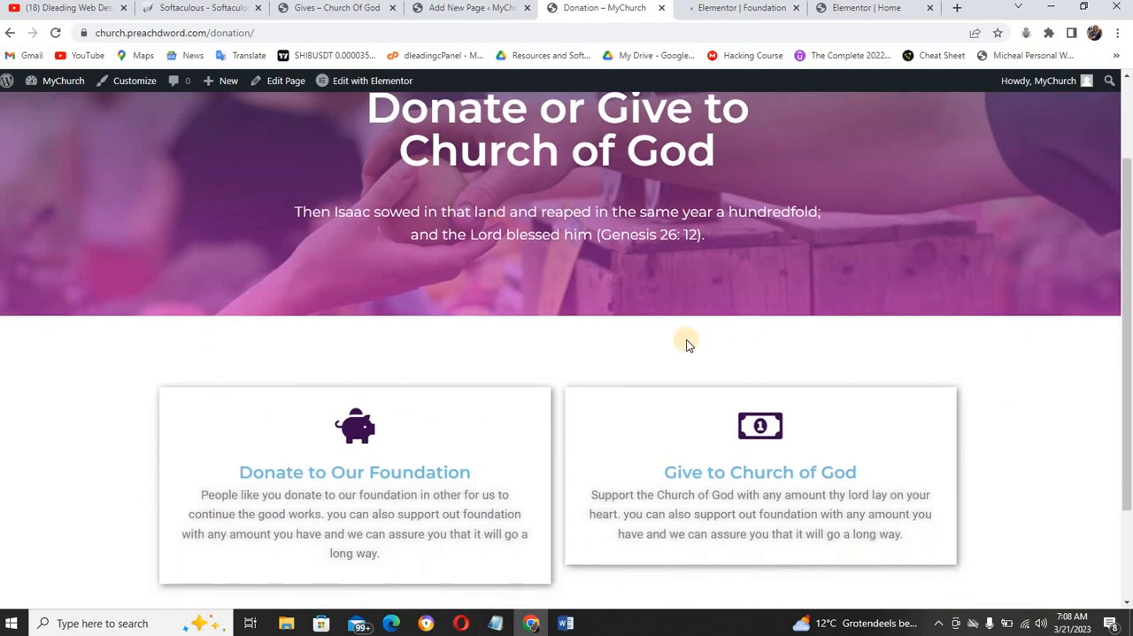
click(359, 479)
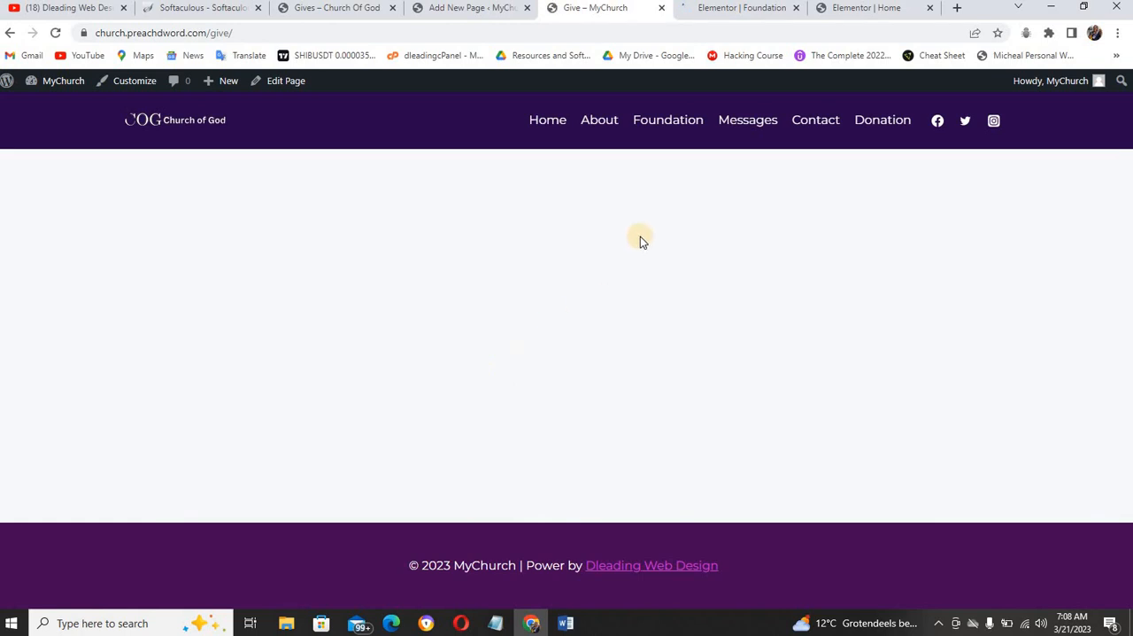
Open the Sina Portfolio widget's settings in the Foundation page's Elementor editor and expand the Building of School item.
click(717, 8)
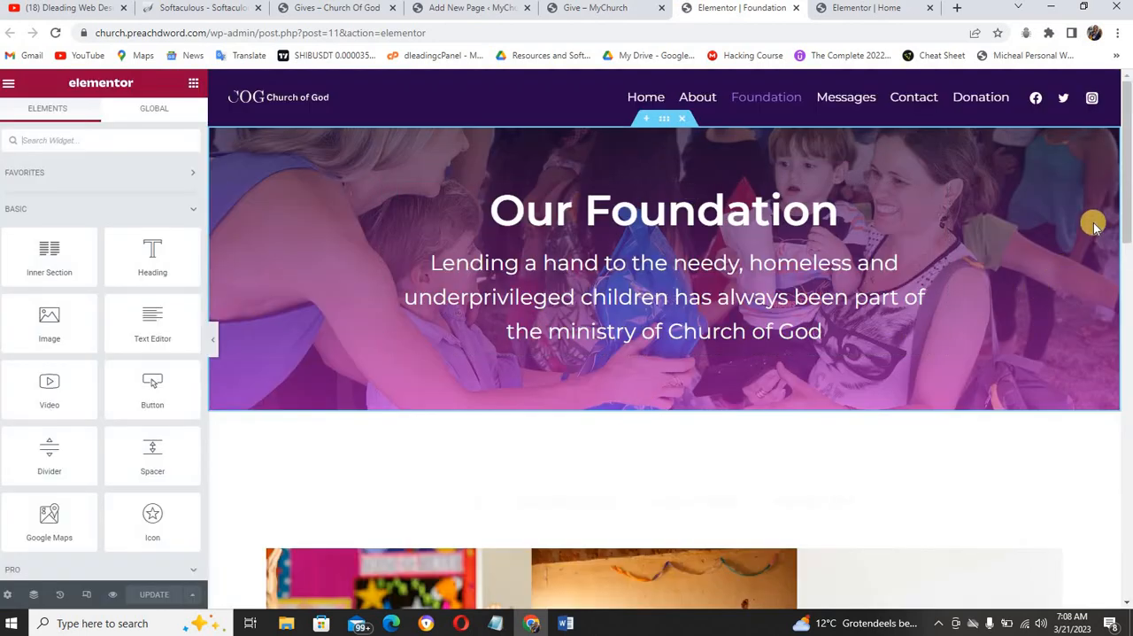
drag(1127, 217, 1129, 301)
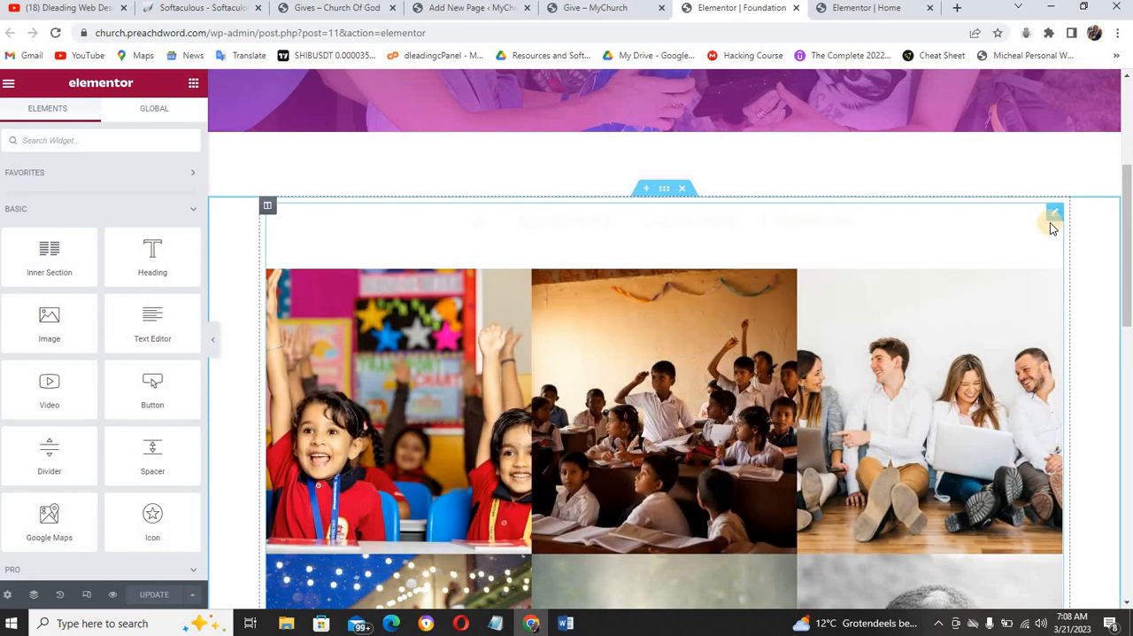
click(1053, 217)
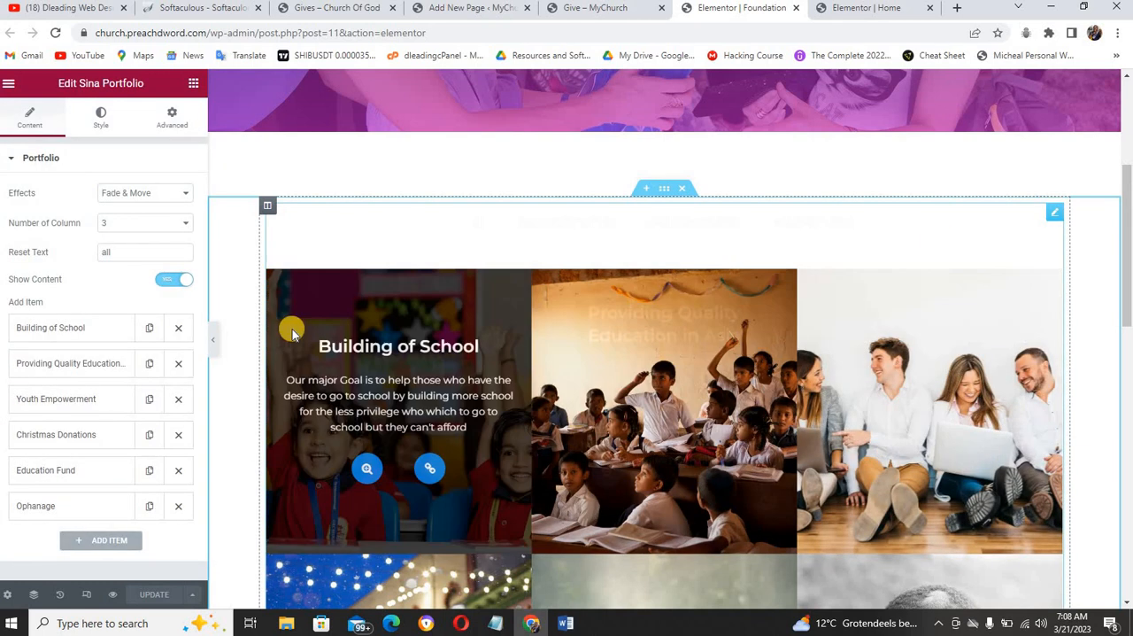
click(93, 330)
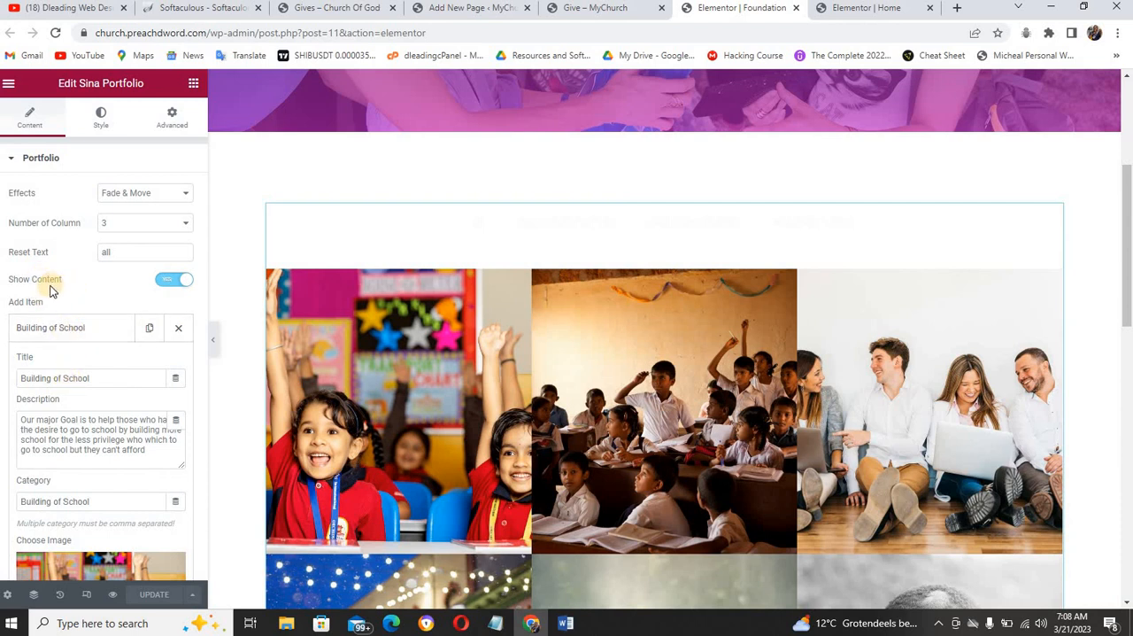
Turn off the portfolio's Show Content option to preview the items without text, and turn it back on.
click(165, 284)
click(177, 283)
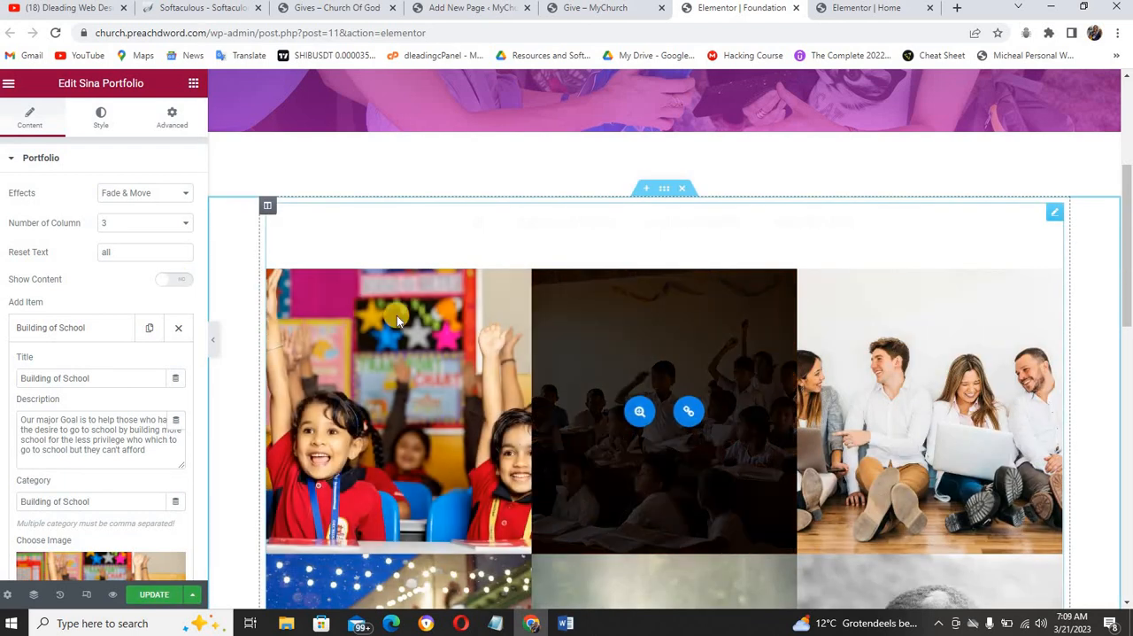
click(178, 285)
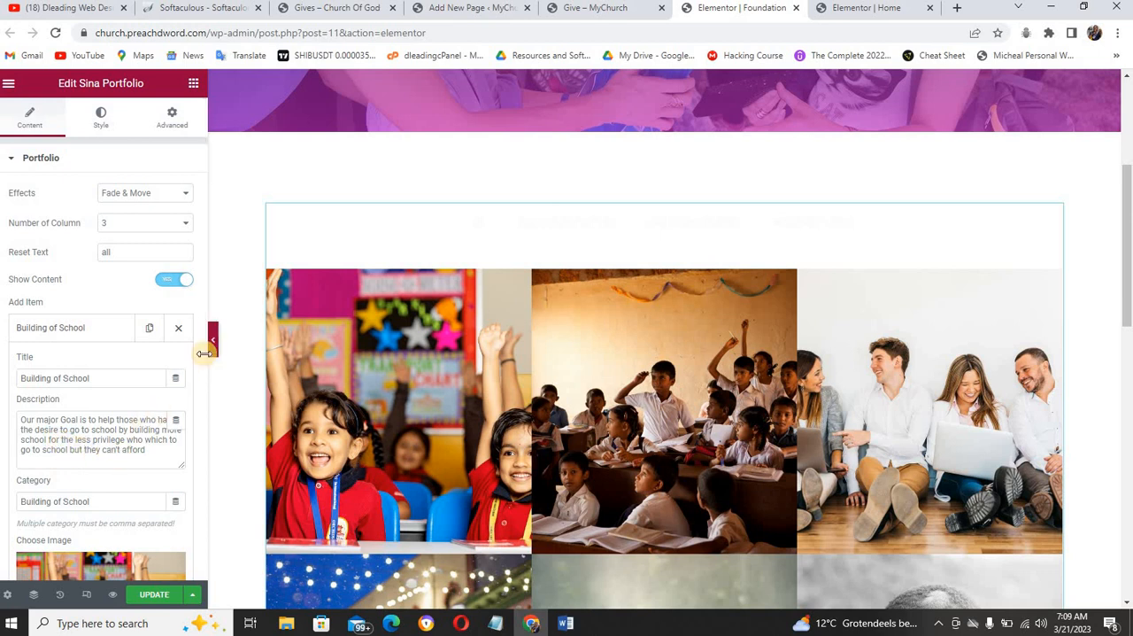
Examine the title, description, category, image and link fields of the Building of School, Providing Quality Education and Youth Empowerment portfolio items.
drag(202, 358, 201, 396)
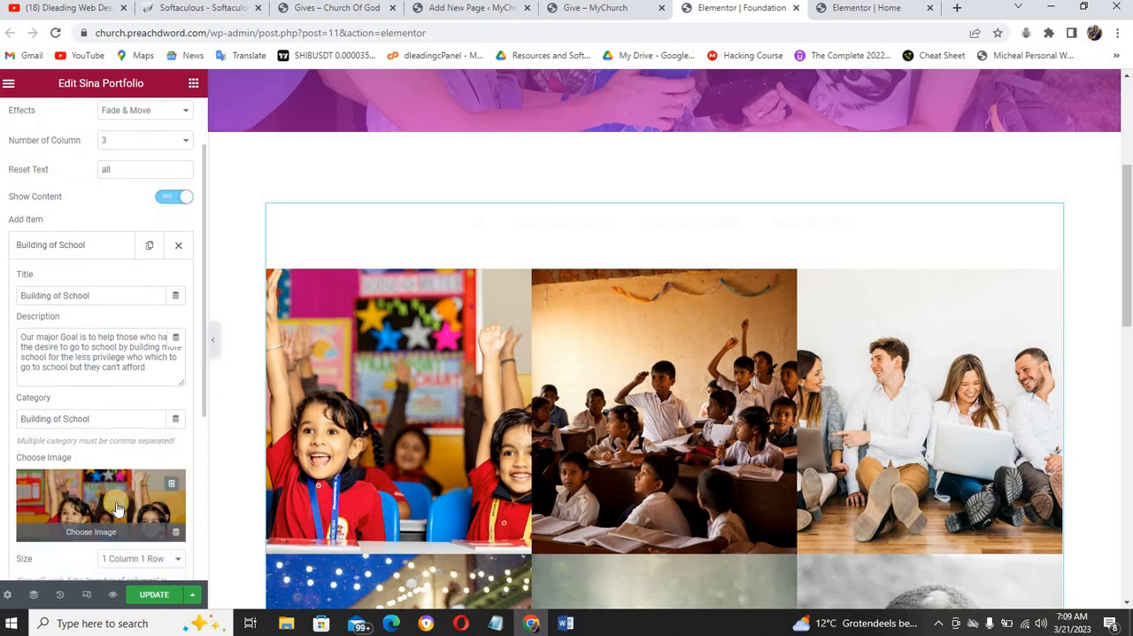
click(101, 251)
click(93, 294)
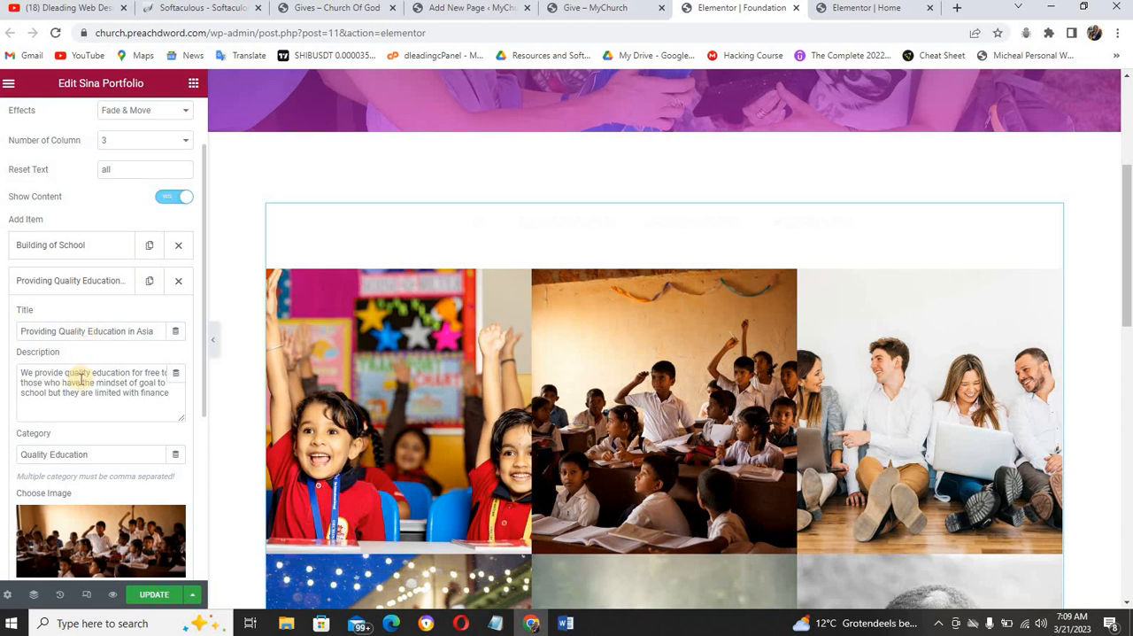
mouse_move(90, 522)
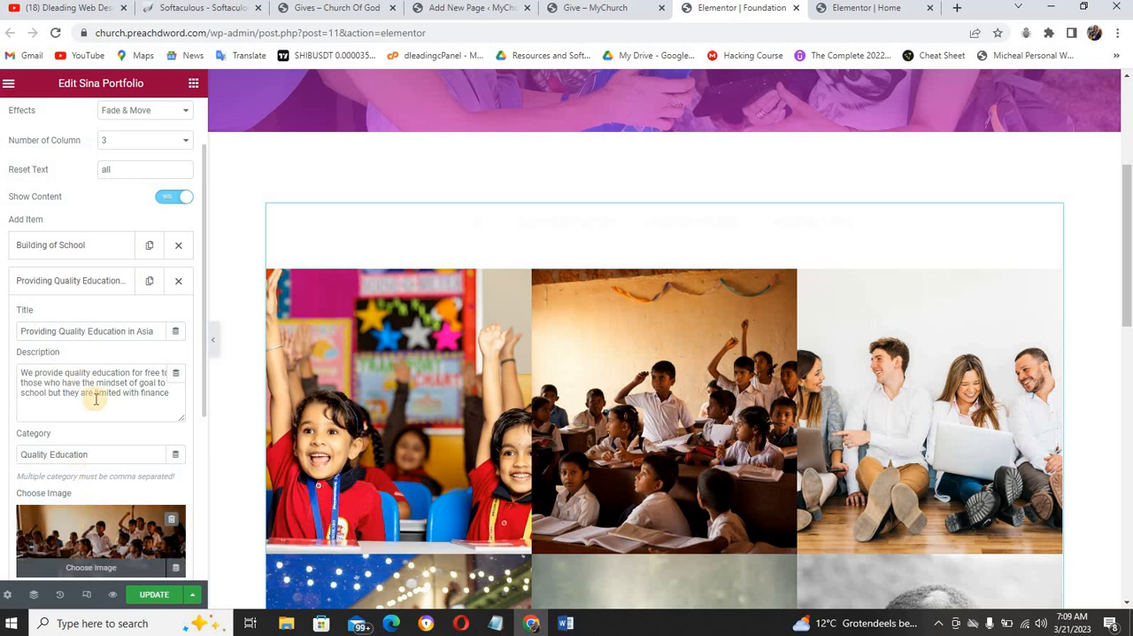
click(87, 290)
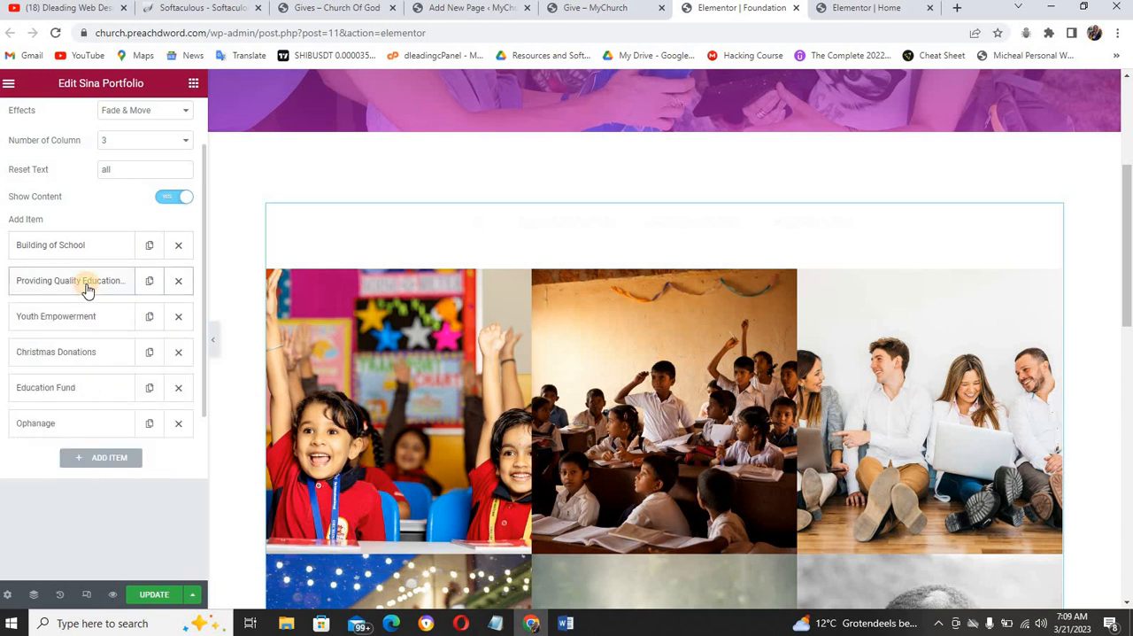
click(86, 317)
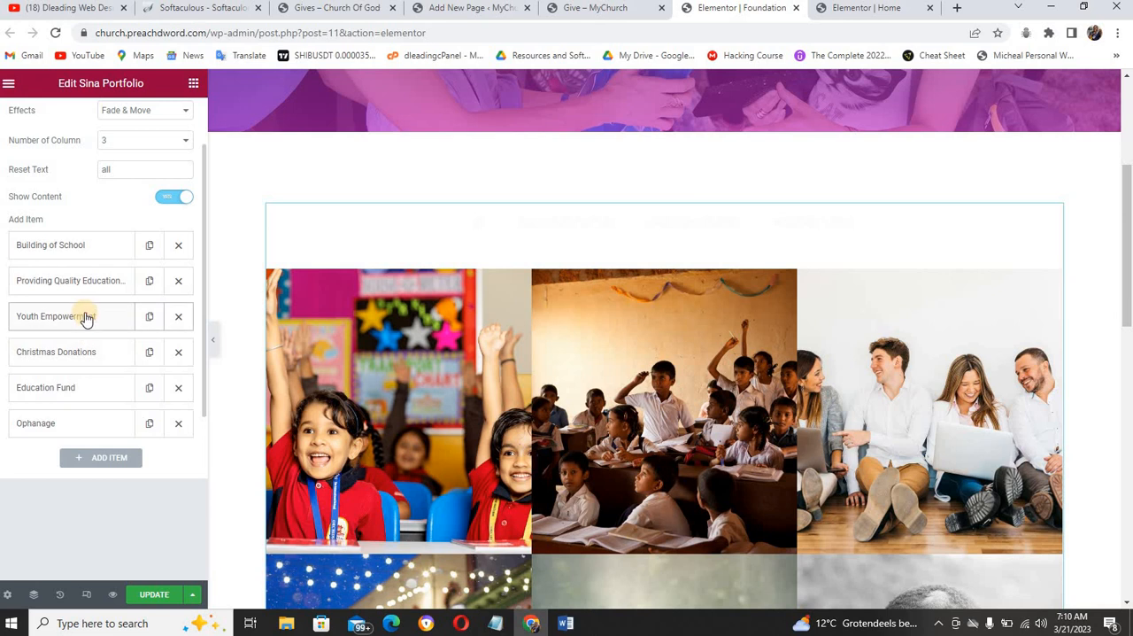
click(65, 366)
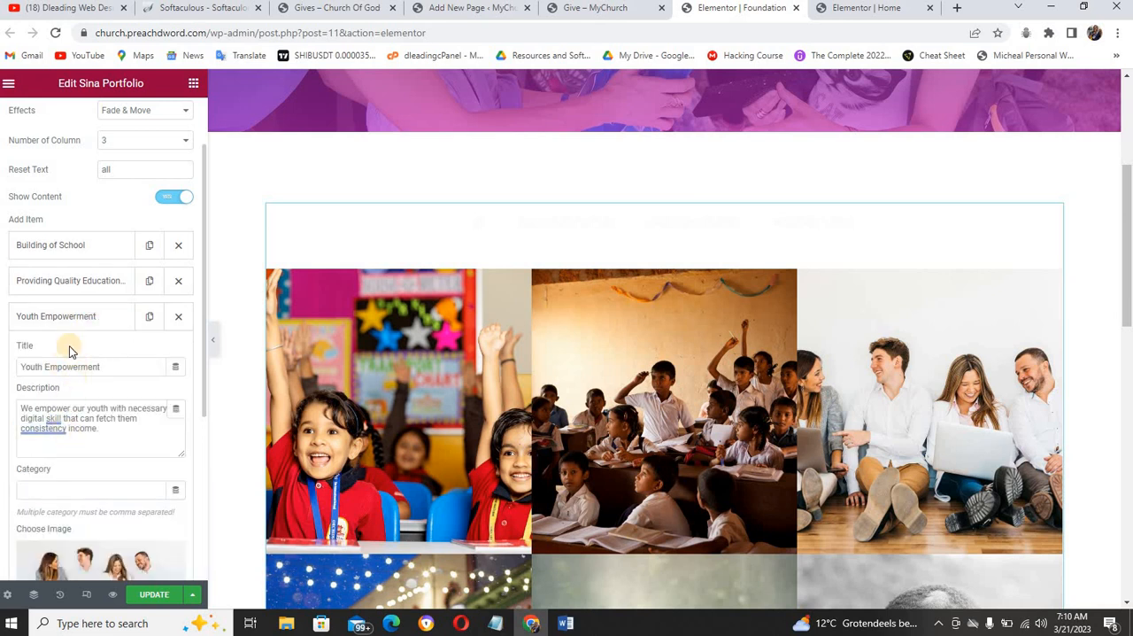
click(71, 315)
click(69, 314)
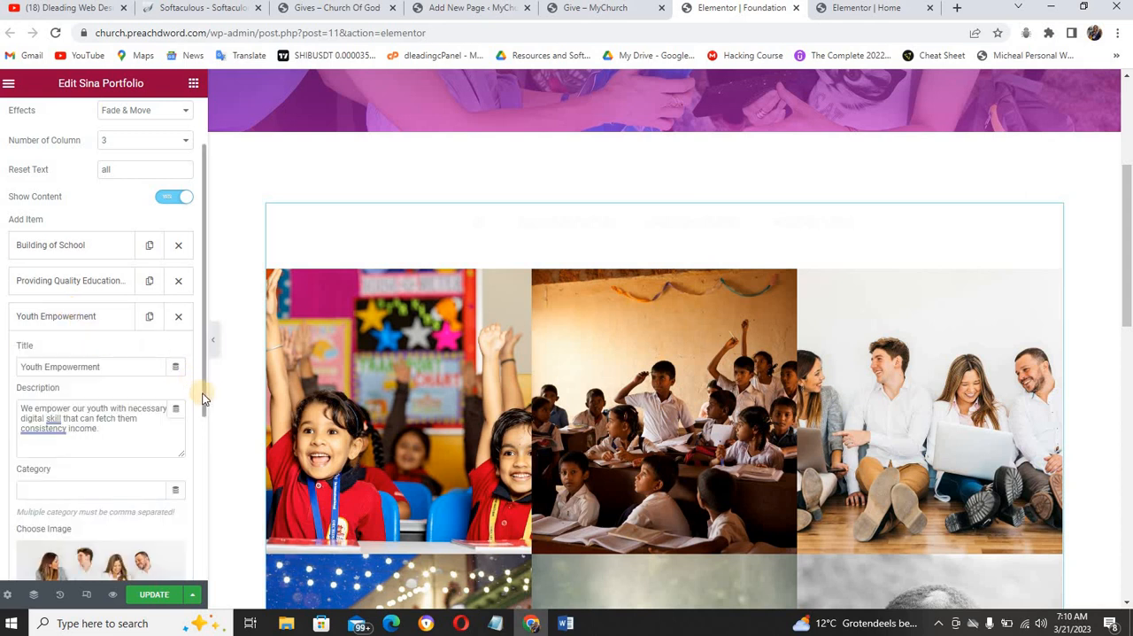
drag(203, 396, 169, 531)
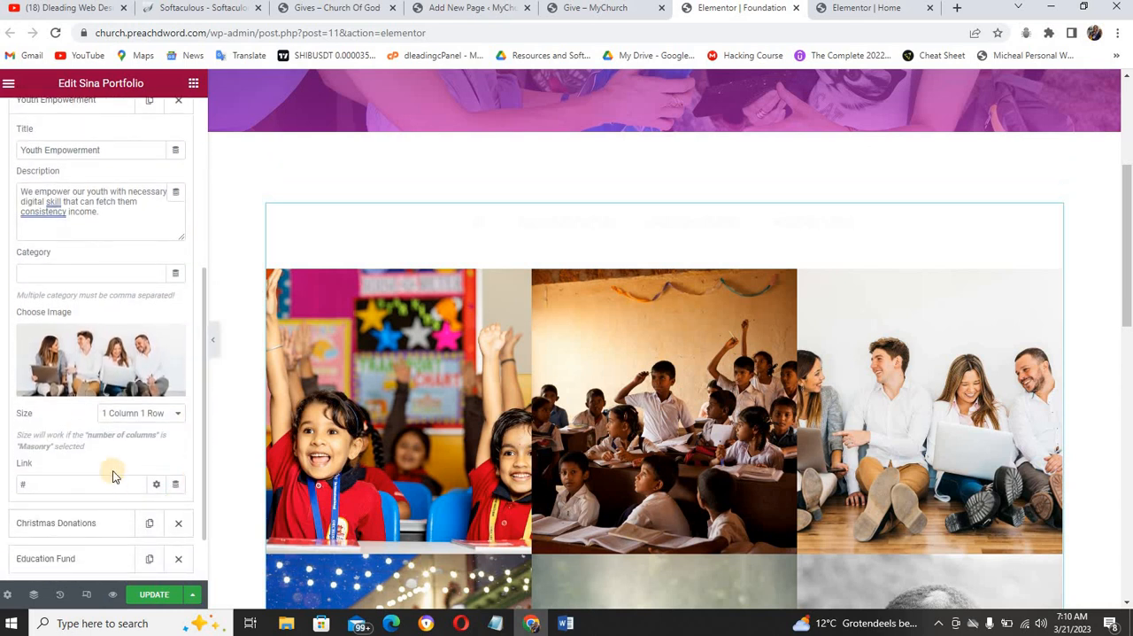
click(112, 112)
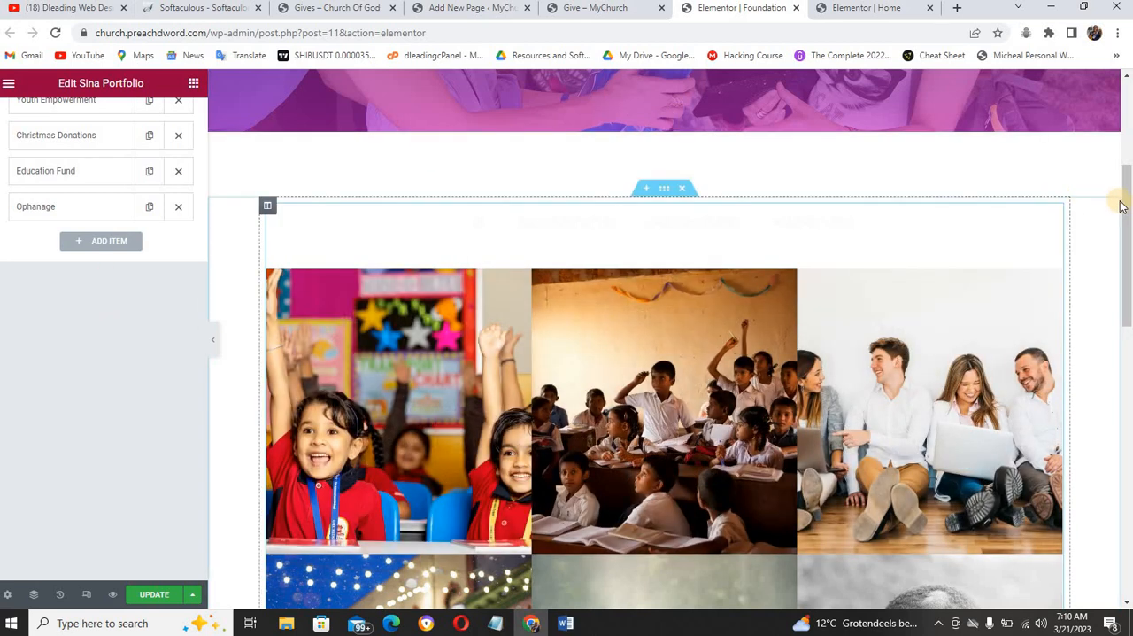
Compare the Building of School item's category in the portfolio settings with the filter labels on the live Foundation page.
drag(1126, 196, 1126, 163)
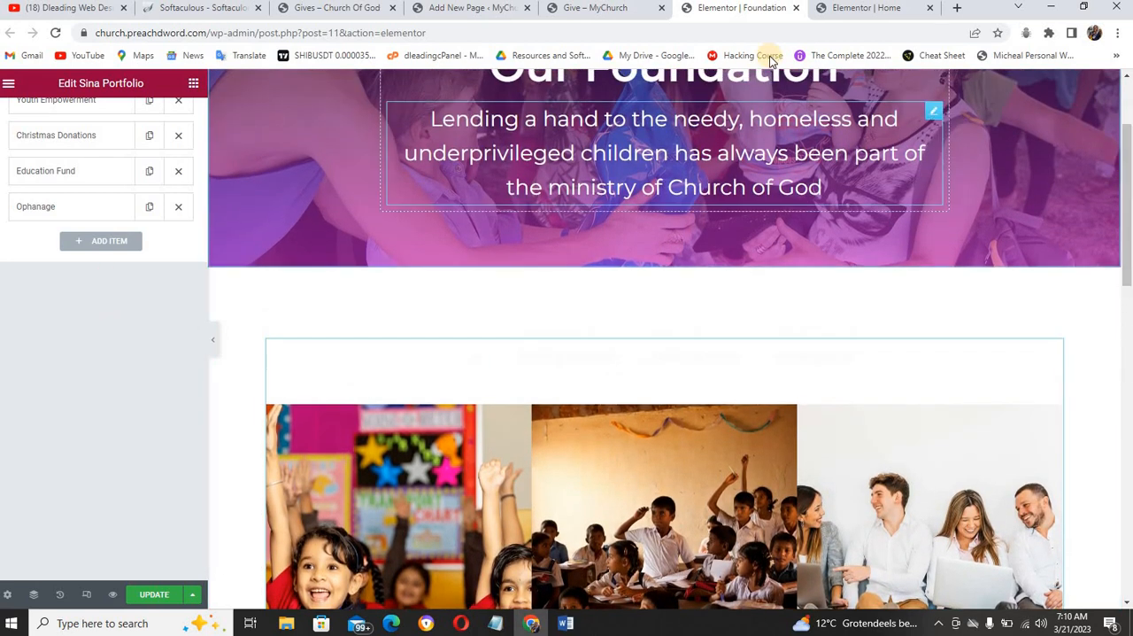
click(617, 16)
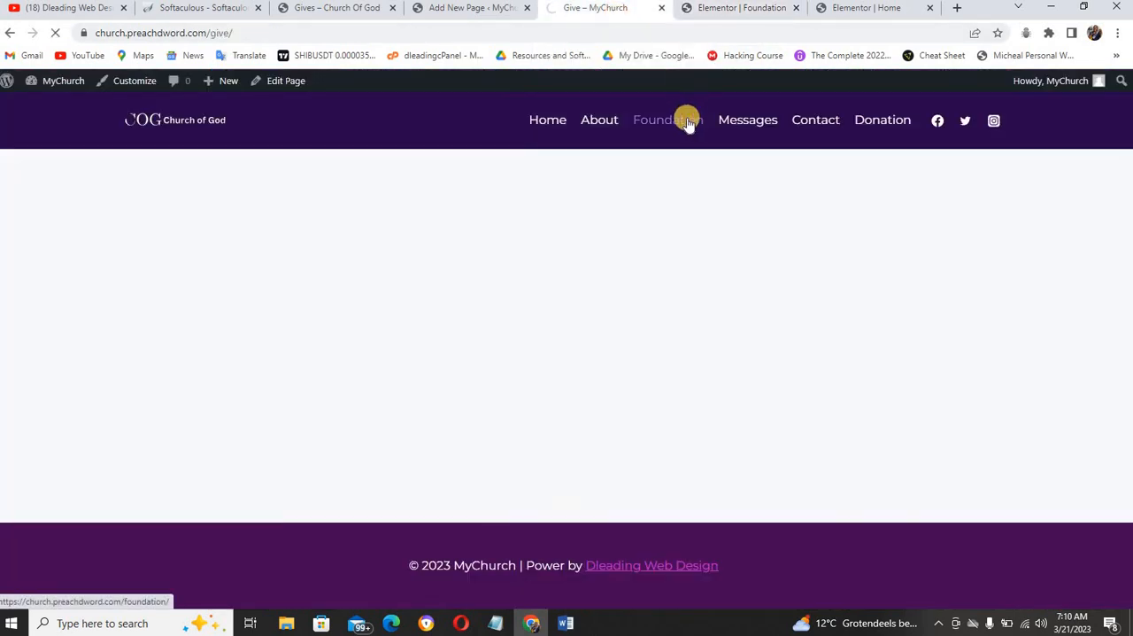
click(688, 122)
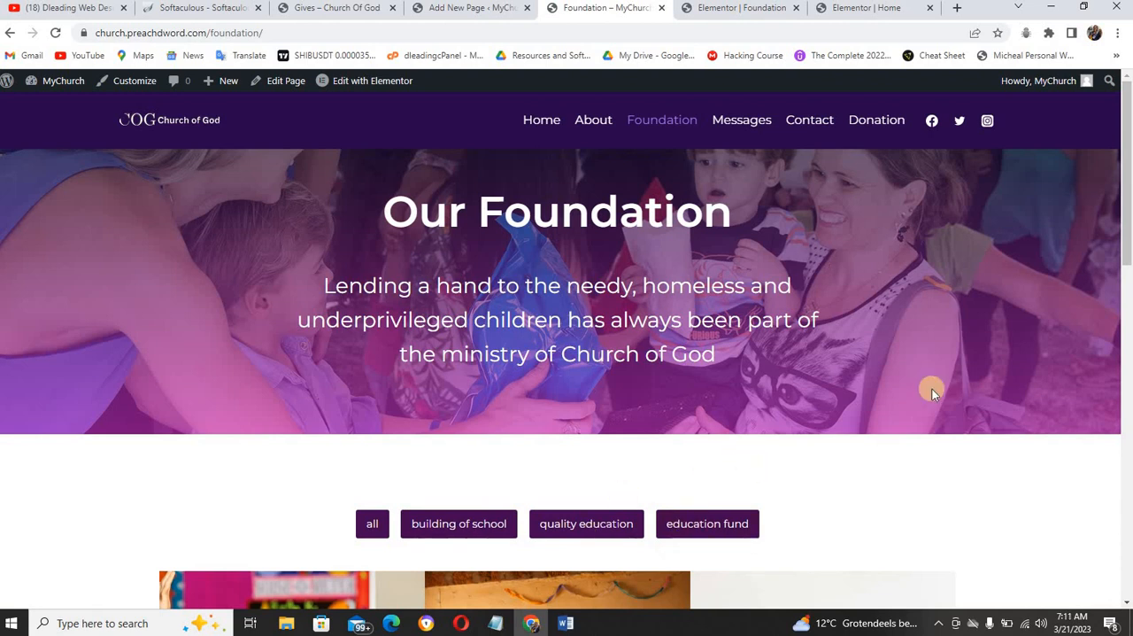
click(754, 14)
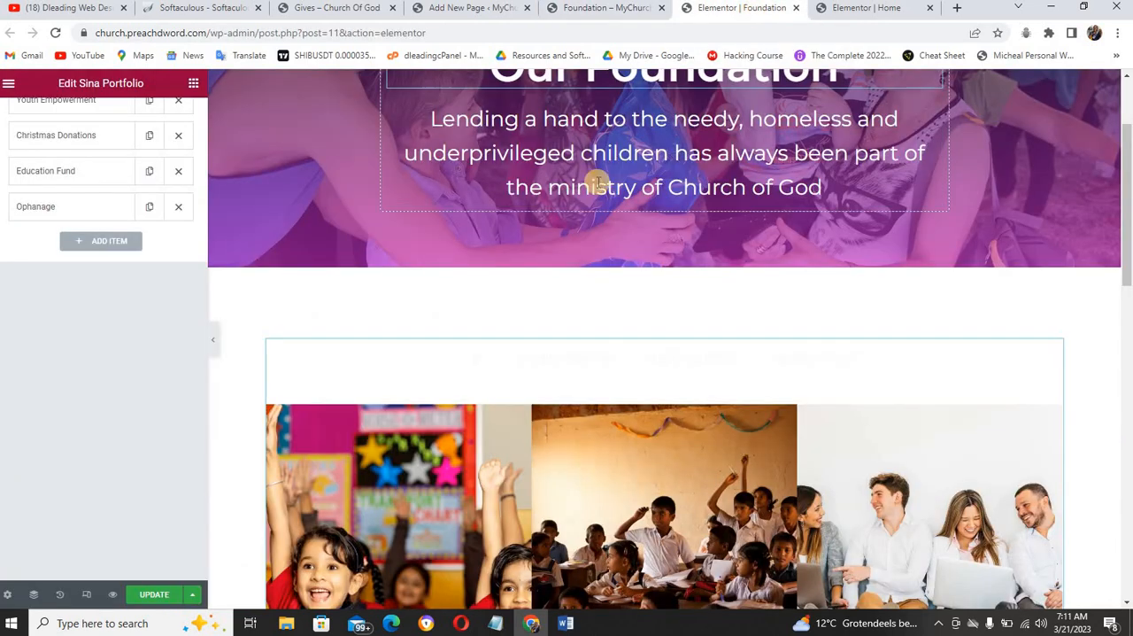
drag(1126, 182, 1128, 242)
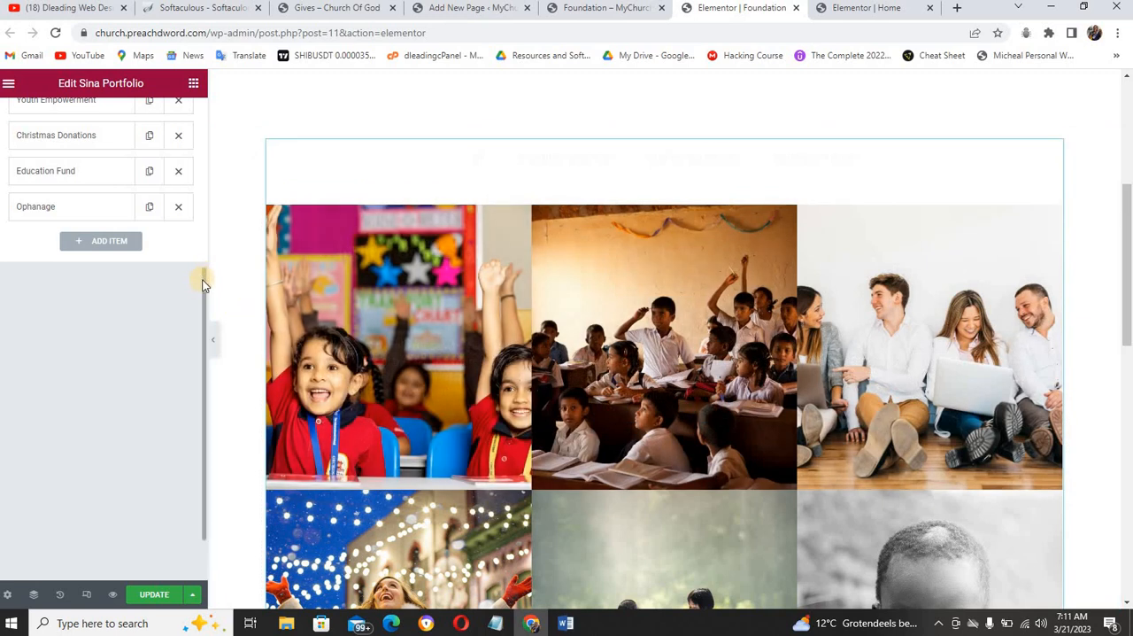
scroll(200, 230, up, 2)
scroll(186, 170, up, 1)
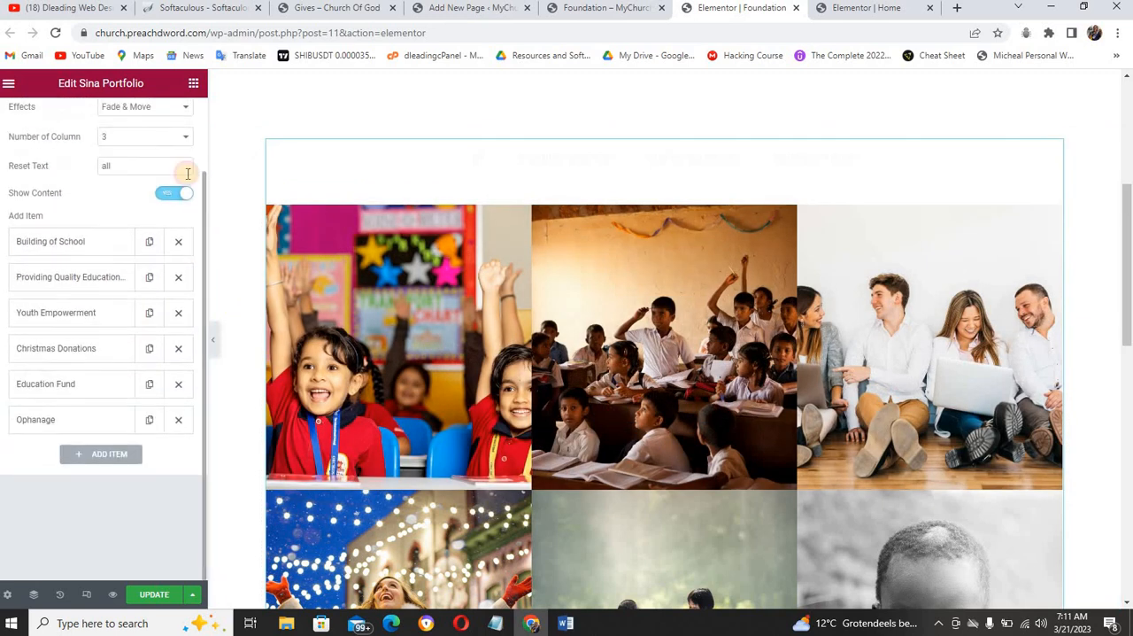
click(96, 239)
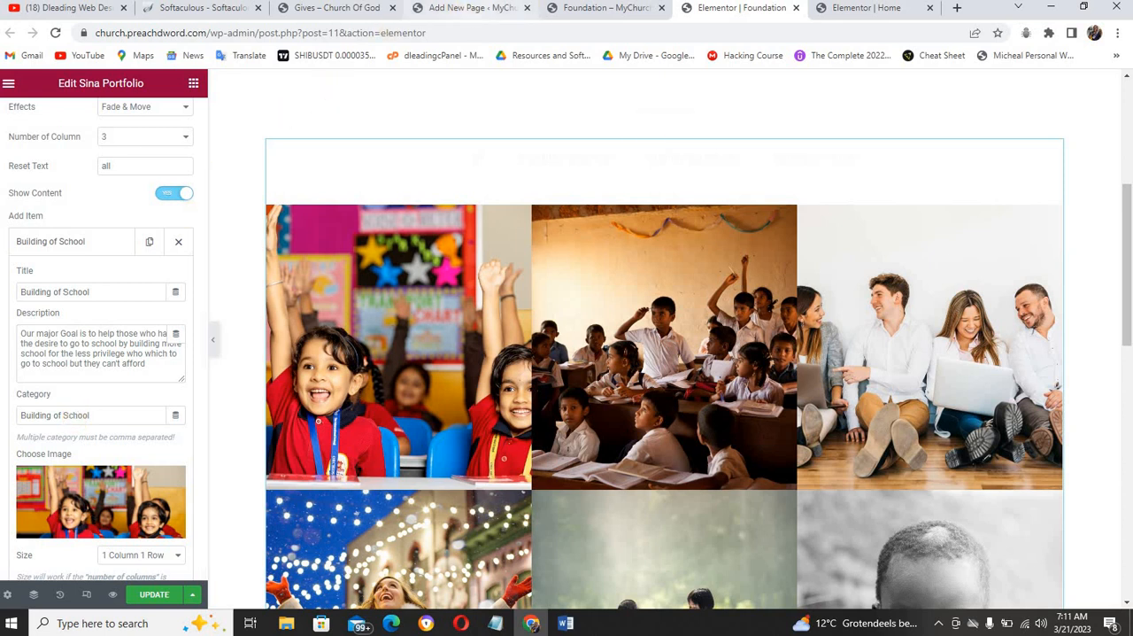
click(573, 9)
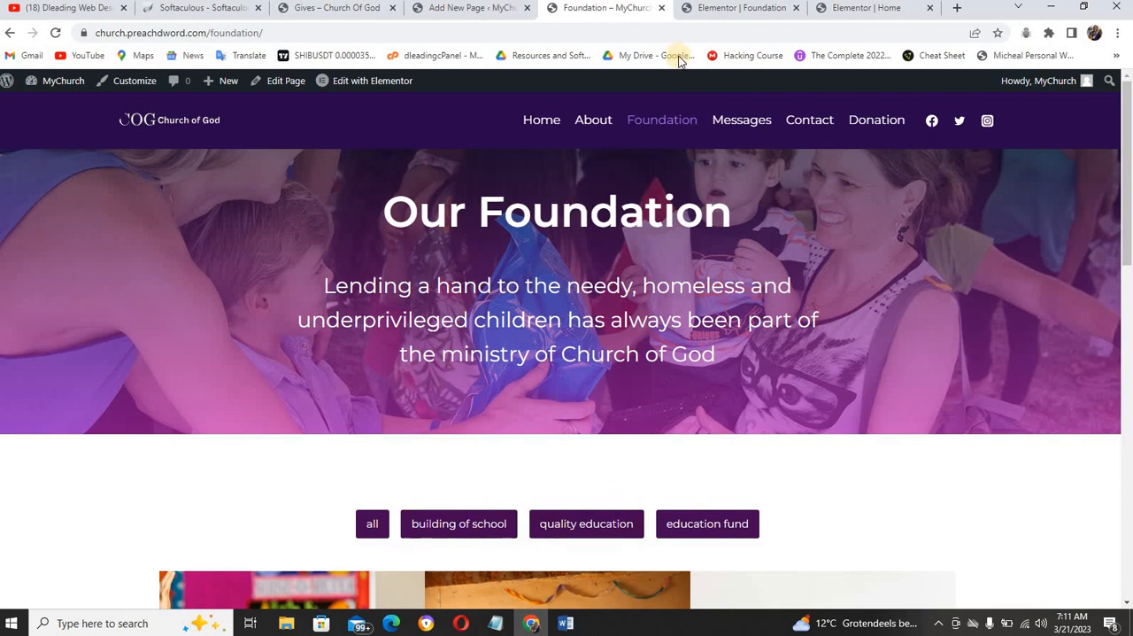
click(710, 11)
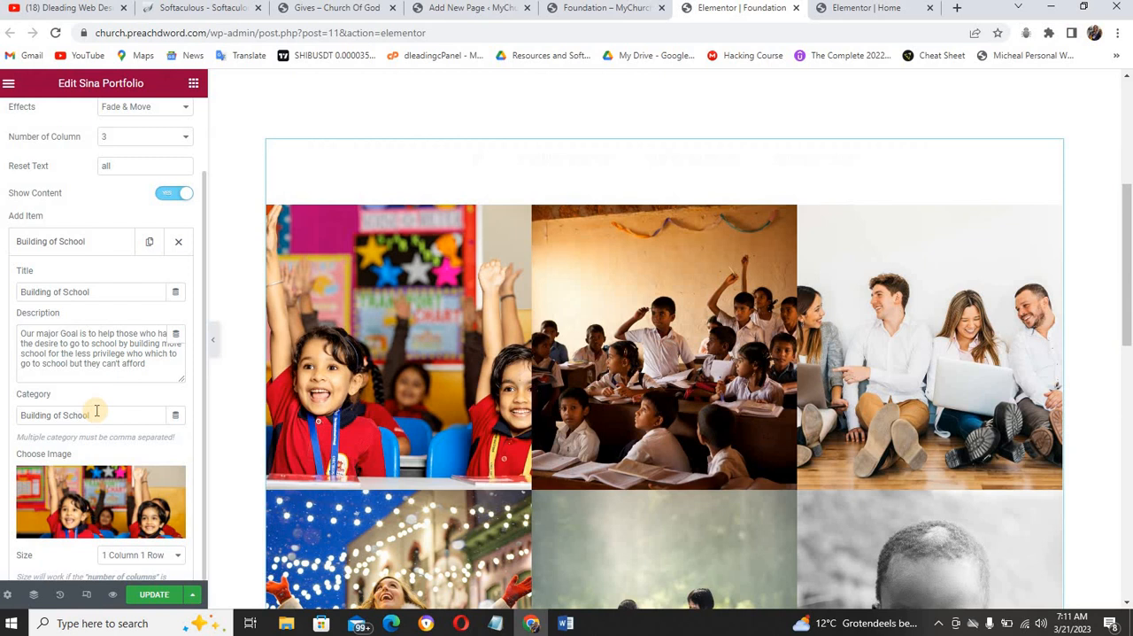
click(564, 9)
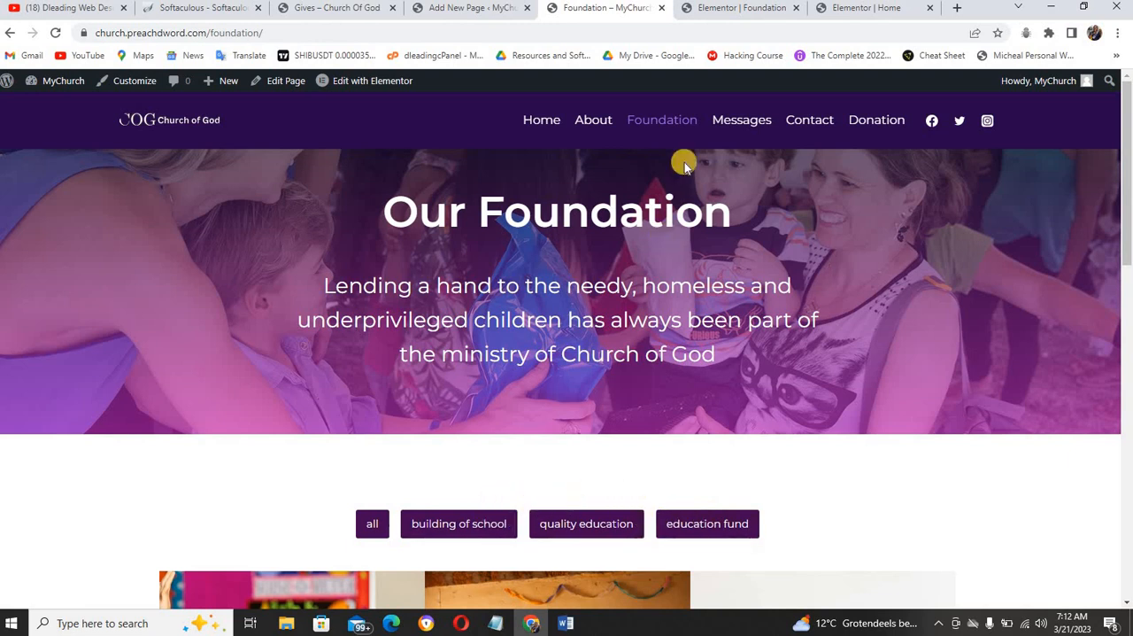
click(709, 10)
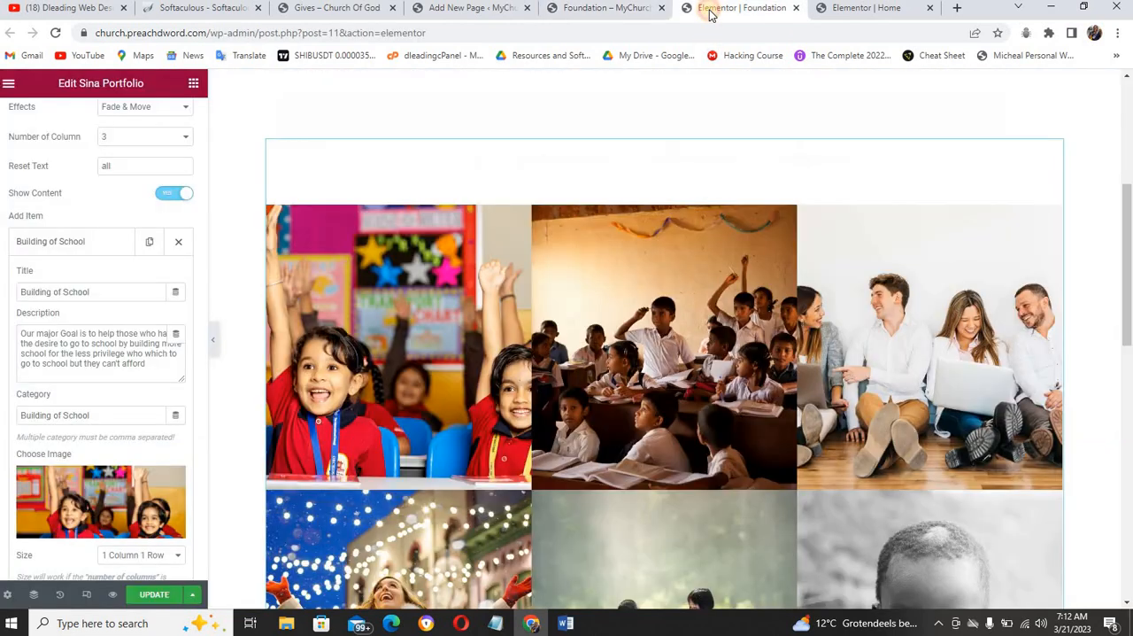
Close the Foundation page's Elementor editor without saving and return to the live Foundation page.
click(798, 9)
click(634, 112)
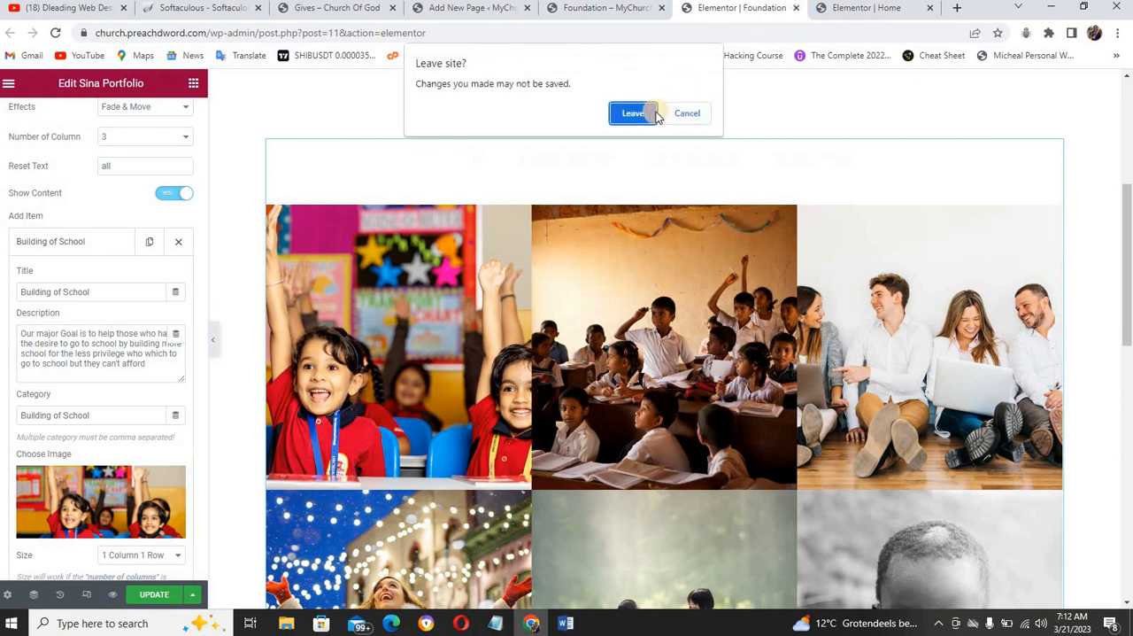
click(633, 113)
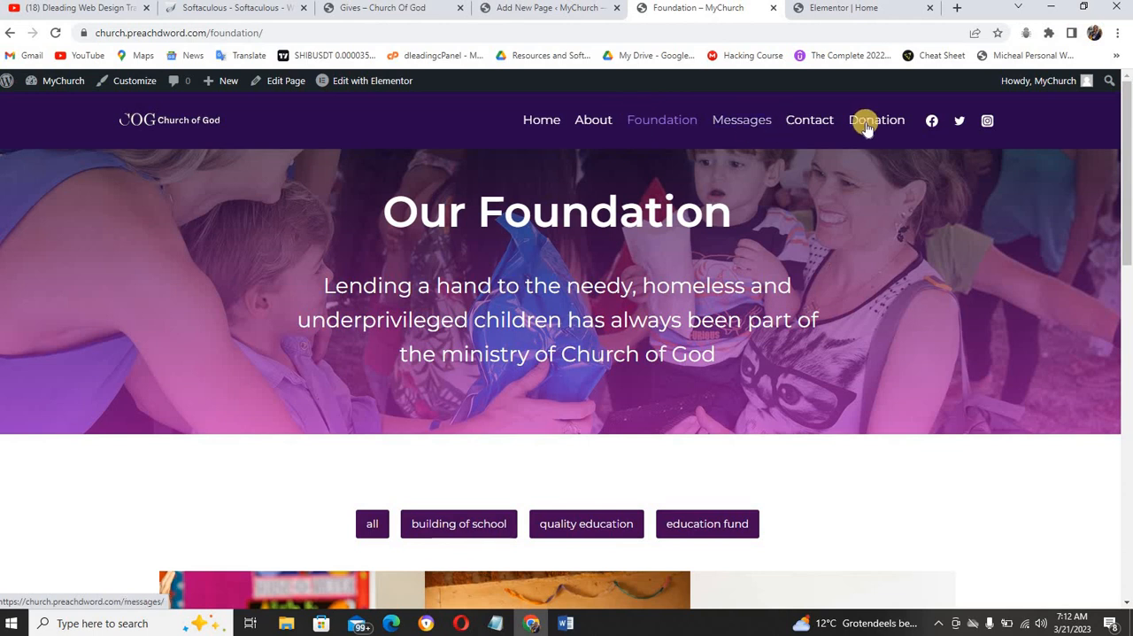
drag(1127, 159, 1121, 182)
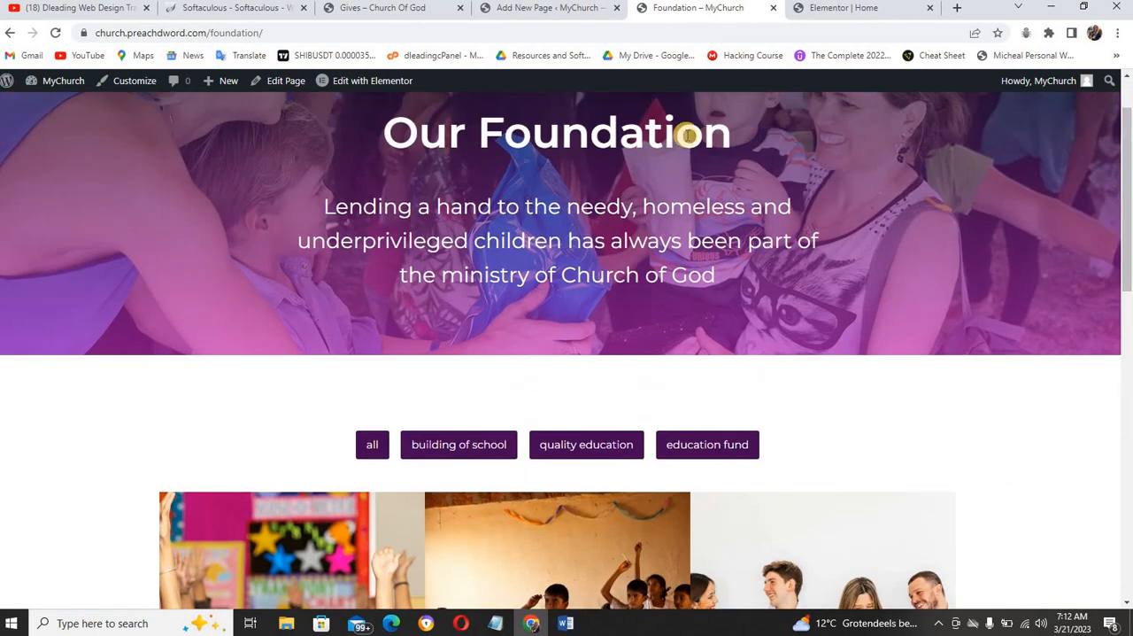
Open the Give page in the Elementor editor and load the WordPress dashboard in the live Foundation page's tab.
click(576, 8)
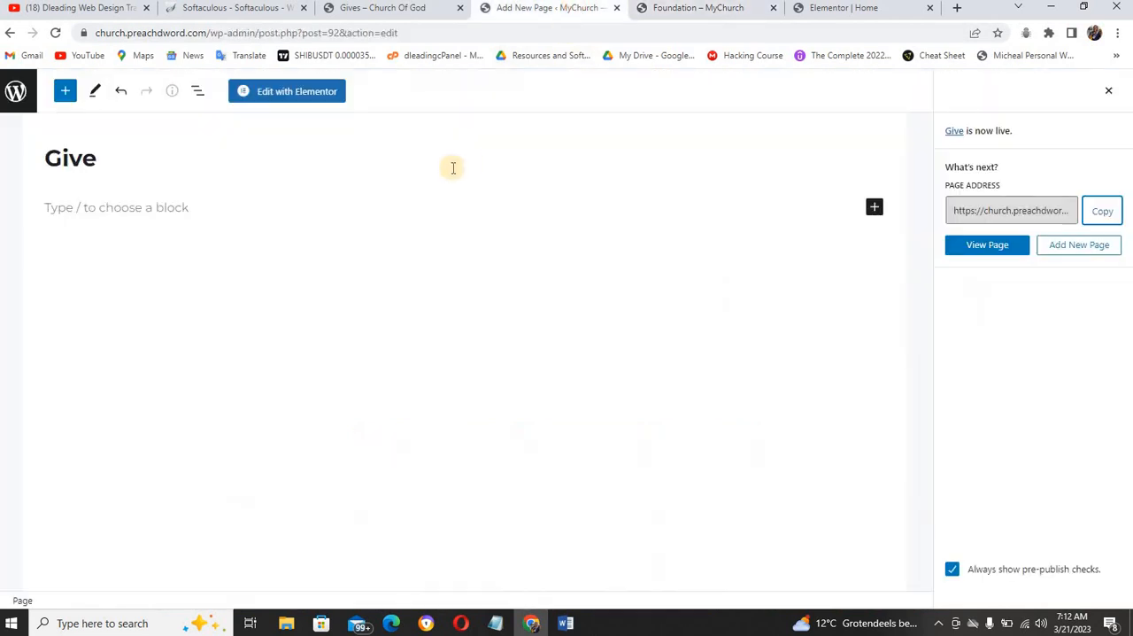
click(321, 93)
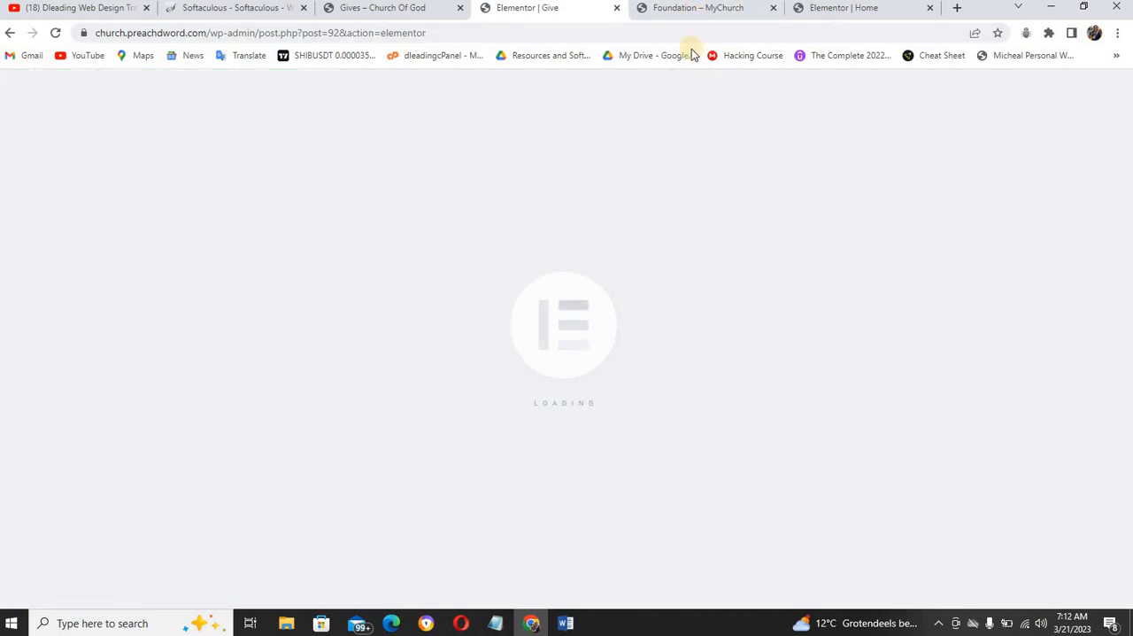
click(700, 11)
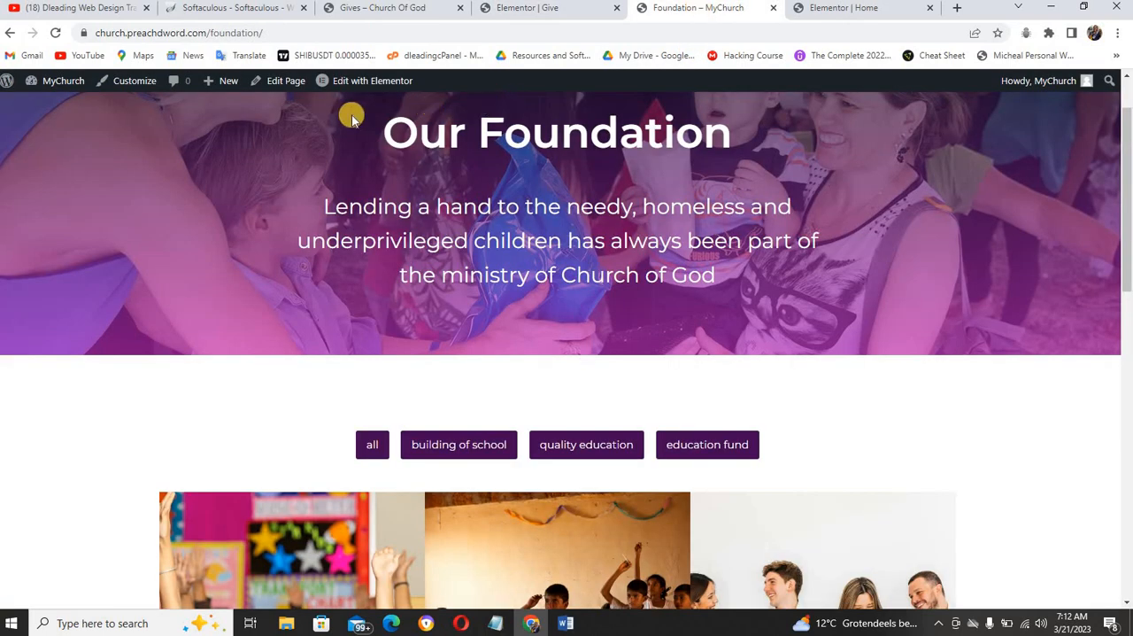
mouse_move(64, 81)
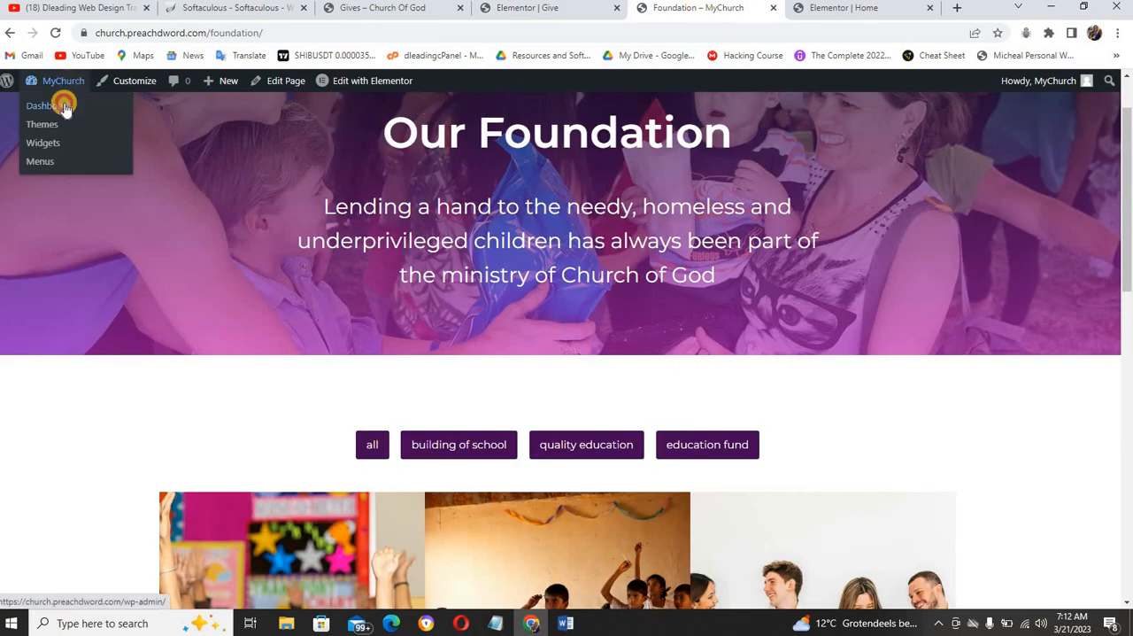
click(65, 106)
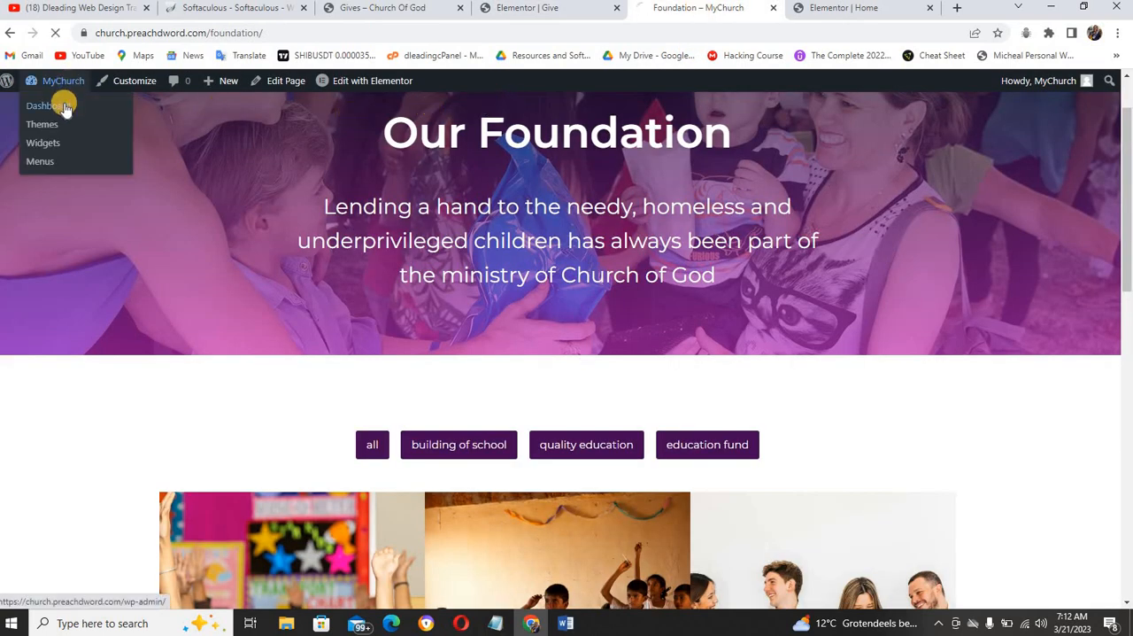
click(517, 11)
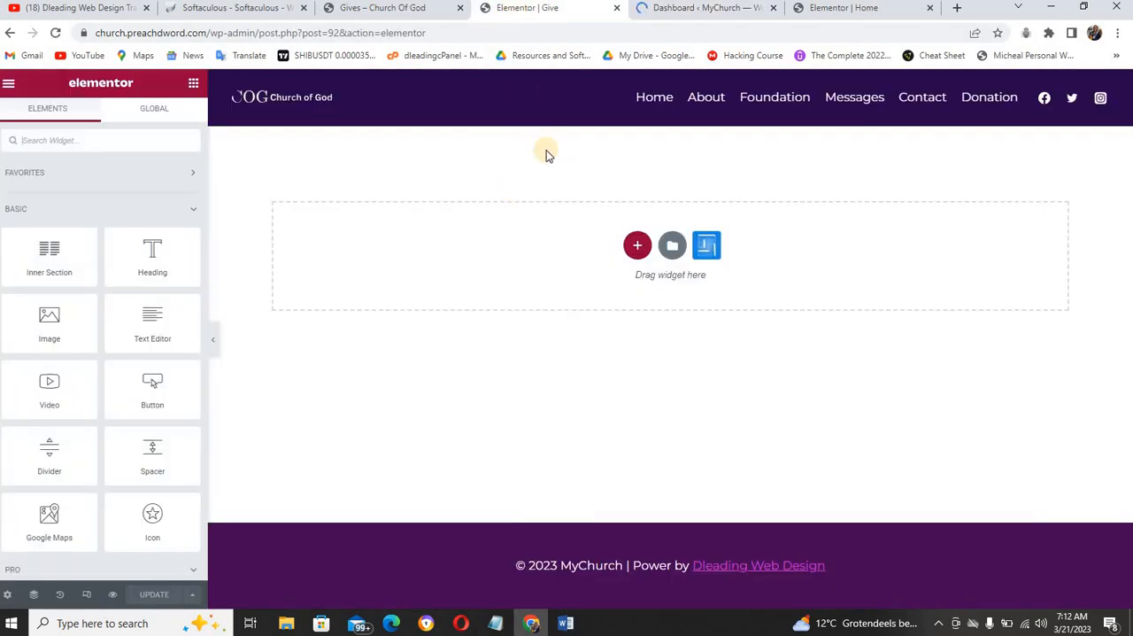
Open the Paystack Forms settings in the church site's WordPress dashboard.
click(698, 10)
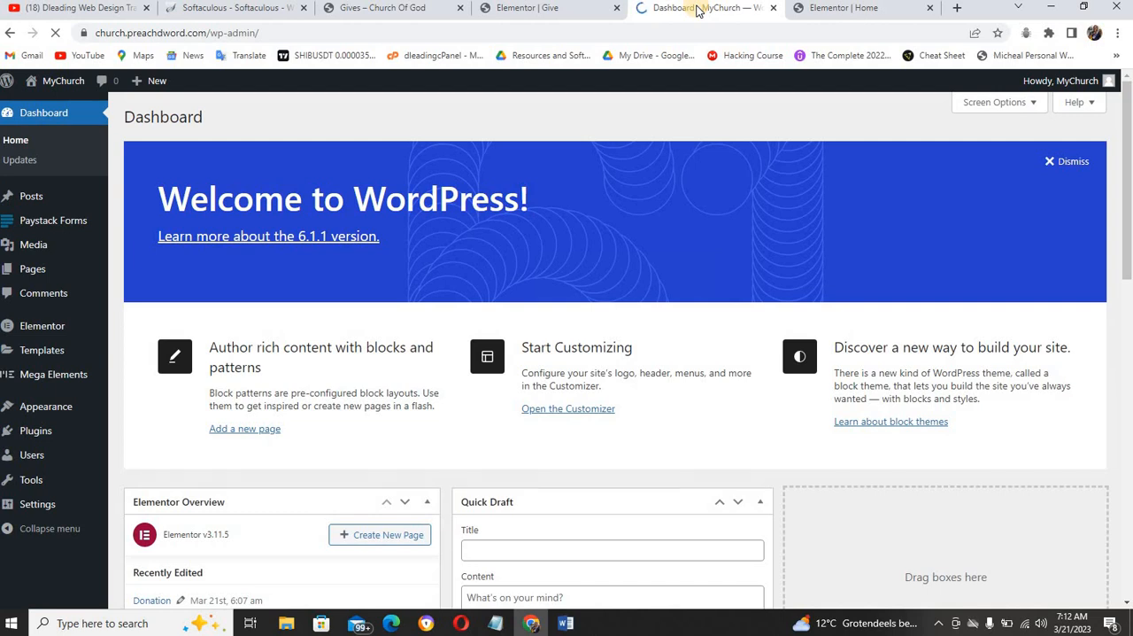
mouse_move(57, 220)
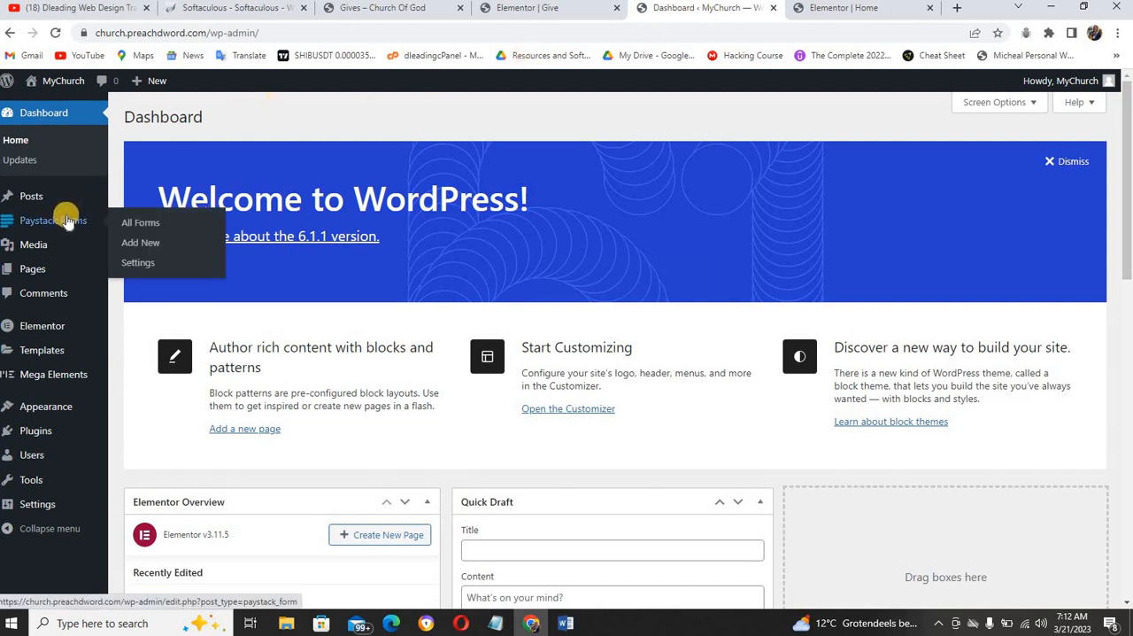
click(137, 264)
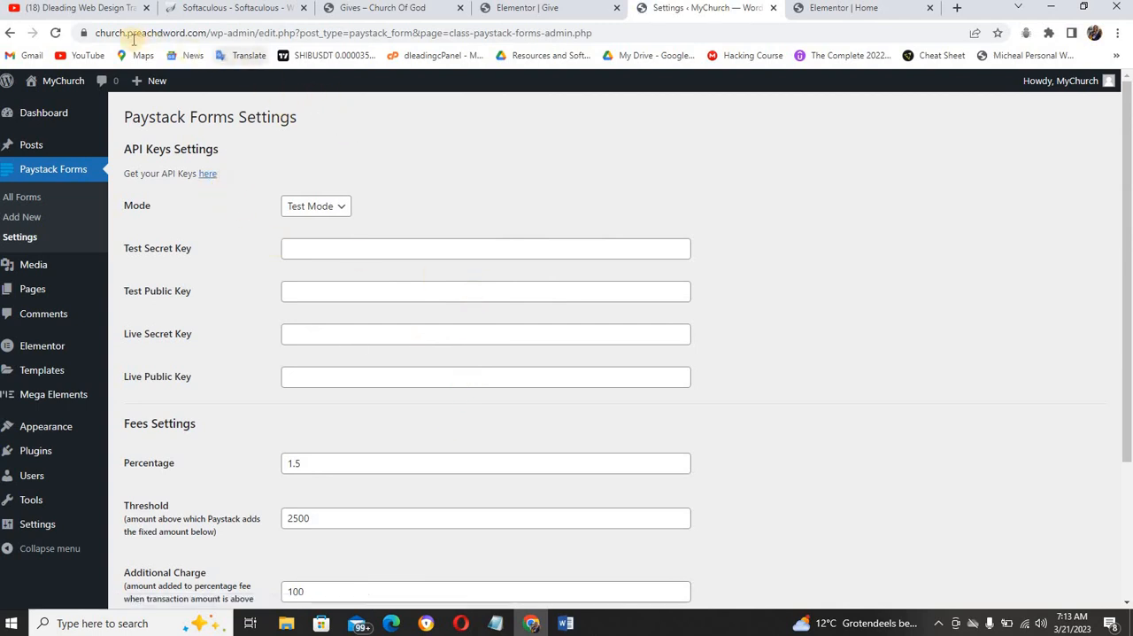
Look through the Web Design Tutorial playlist on the Dleading Web Design Training YouTube channel for the Paystack account setup video.
click(121, 11)
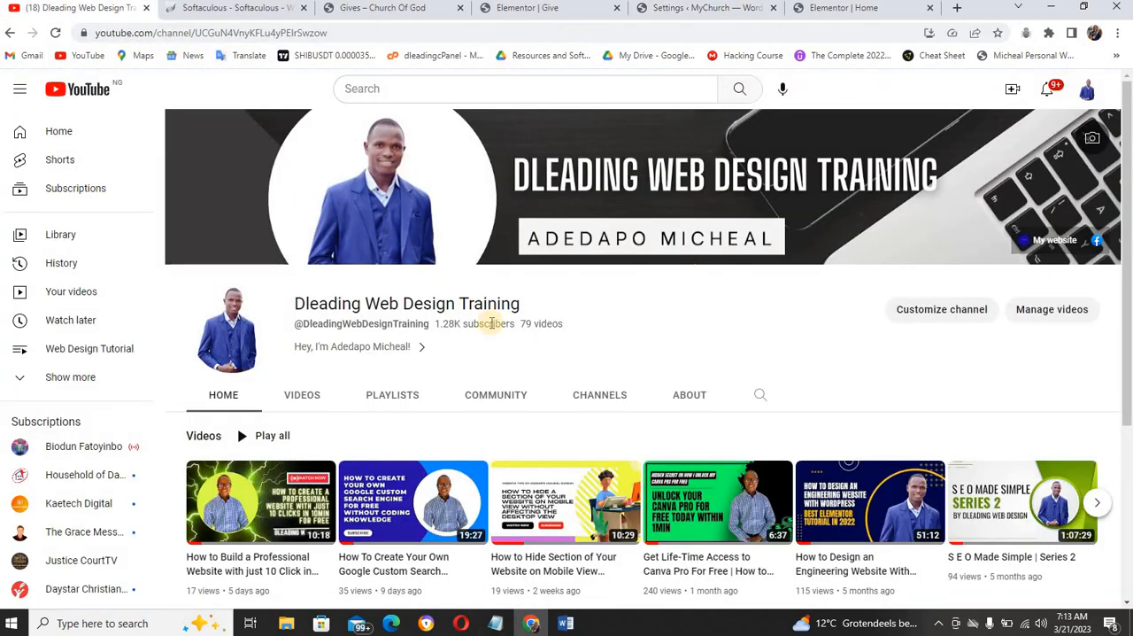
click(405, 400)
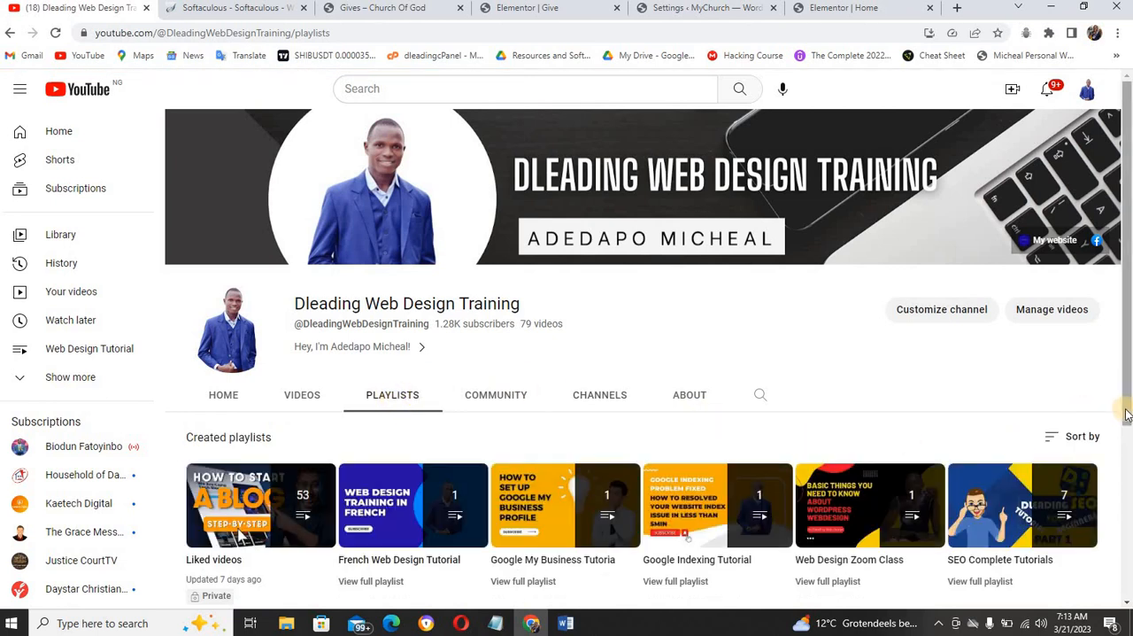
drag(1126, 411, 1097, 572)
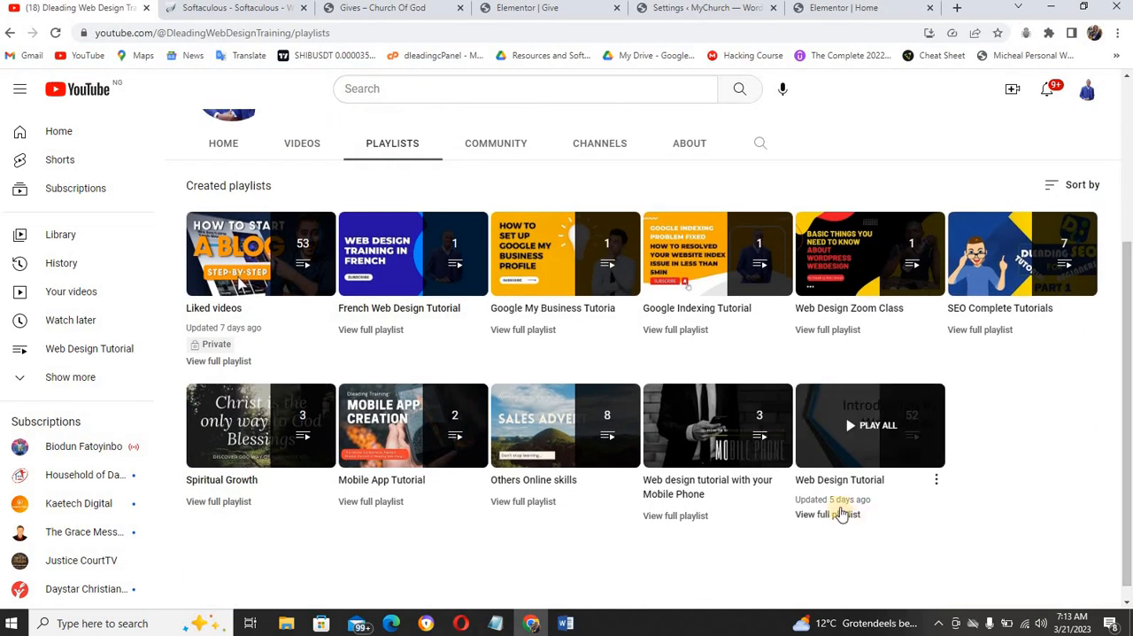
click(841, 514)
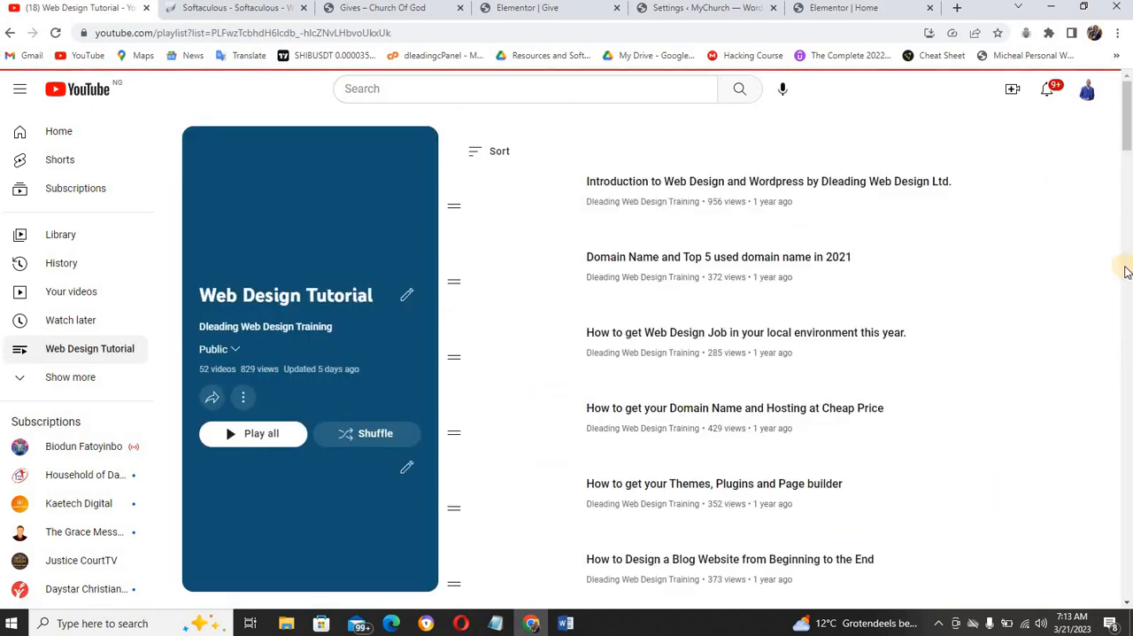
drag(1126, 148, 1128, 210)
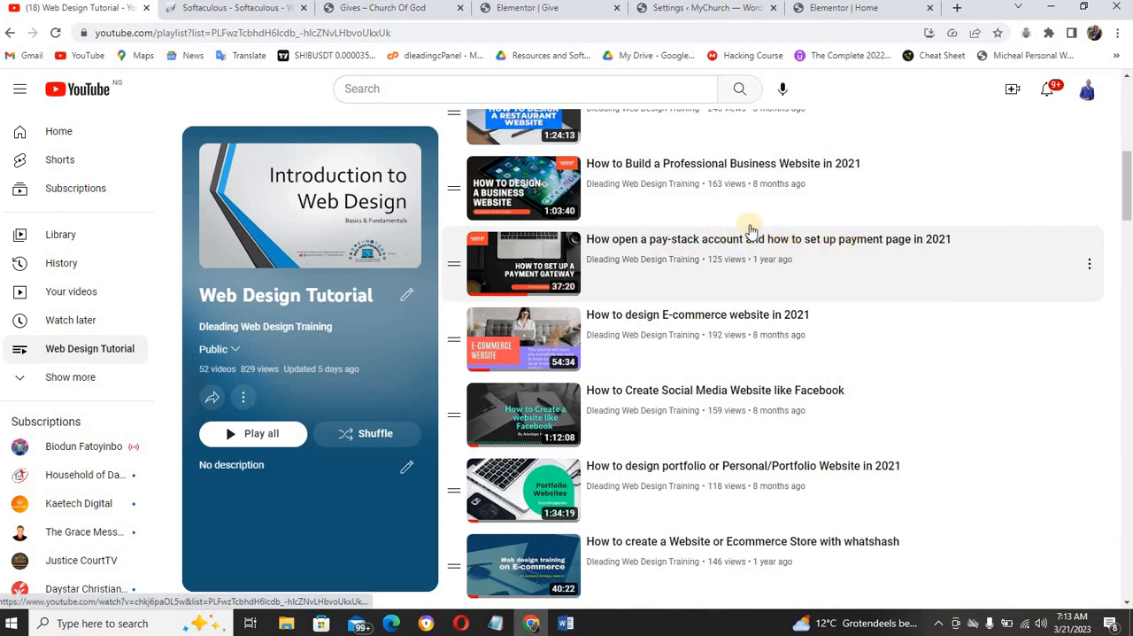
Follow the API keys link in the Paystack Forms settings and log in to Paystack with the prefilled account credentials.
click(705, 7)
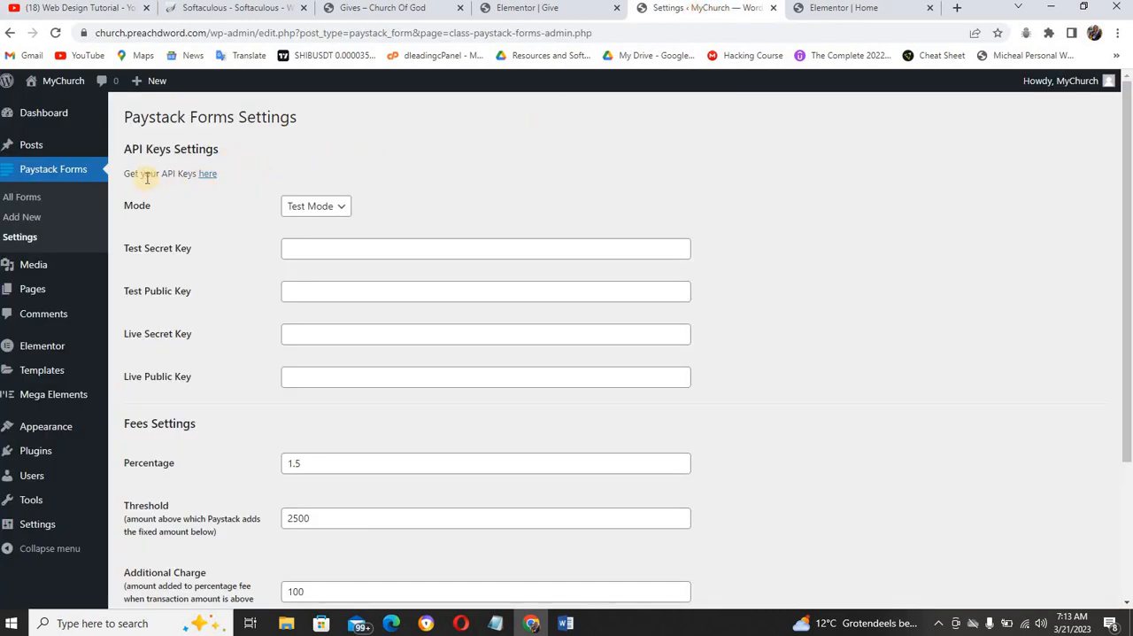
click(205, 176)
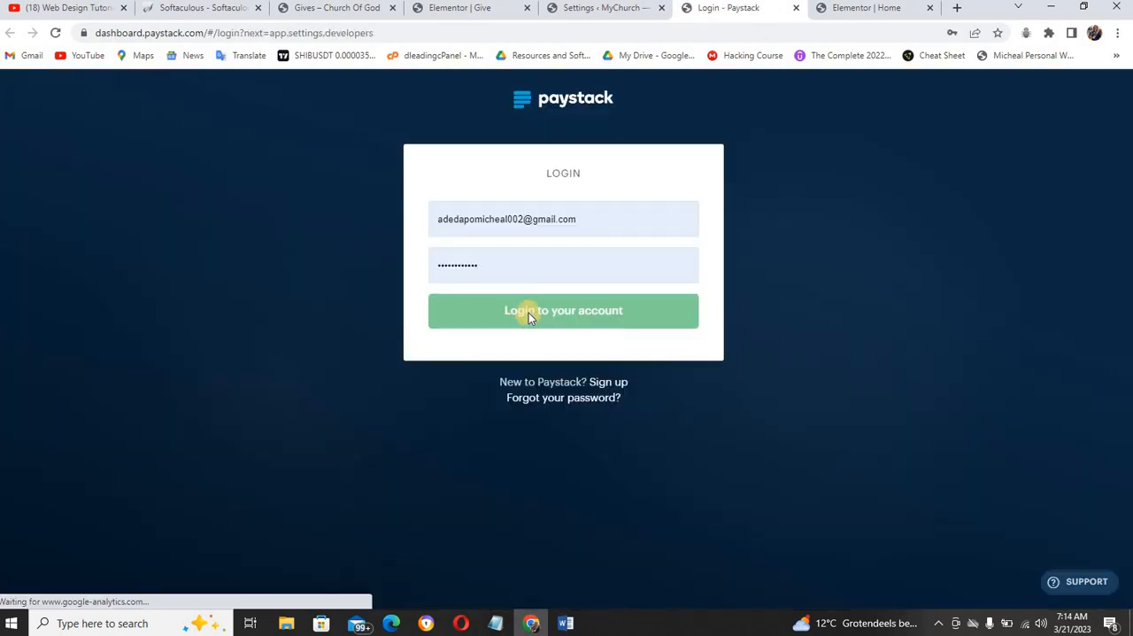
click(528, 314)
click(529, 314)
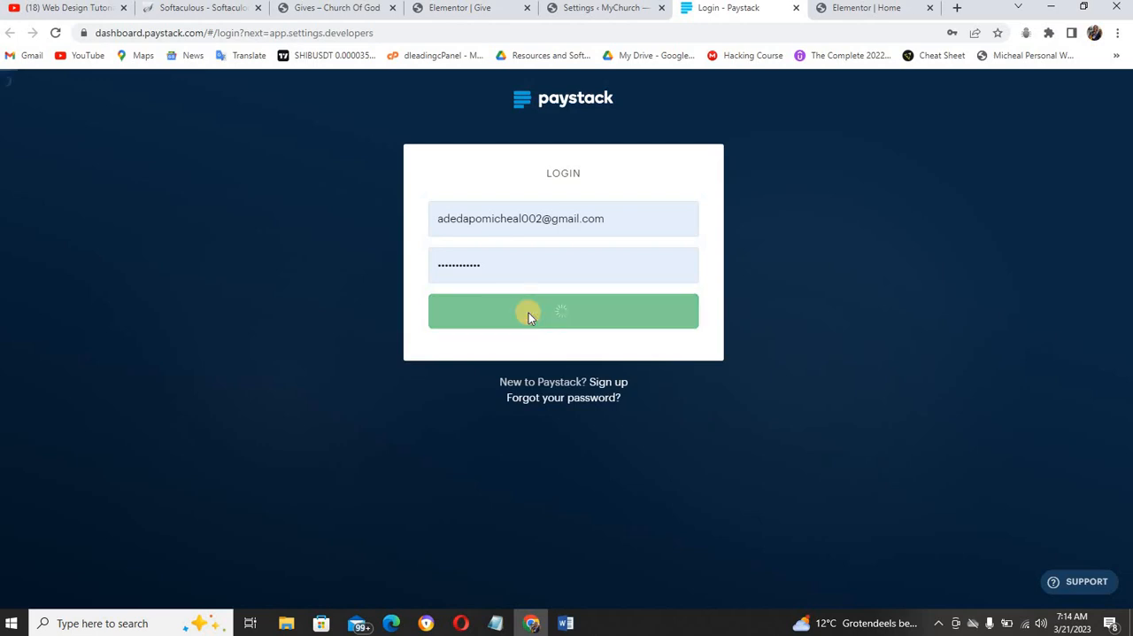
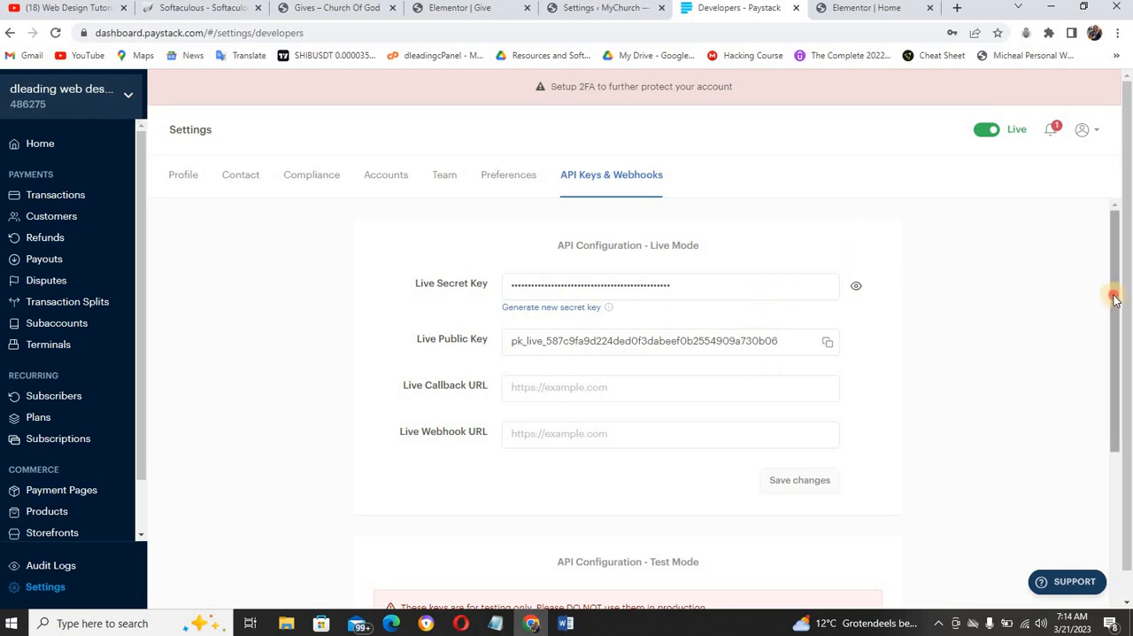
Reveal the live secret key in the live mode API configuration by entering the account password.
drag(1117, 293, 1119, 449)
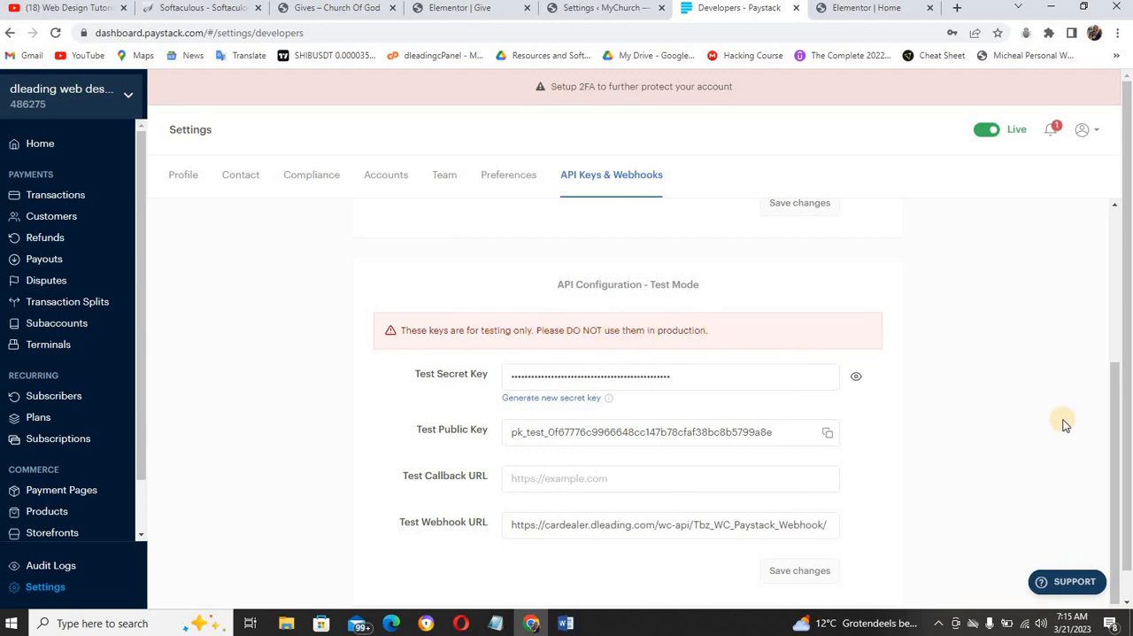
click(1114, 417)
drag(1113, 416, 1107, 233)
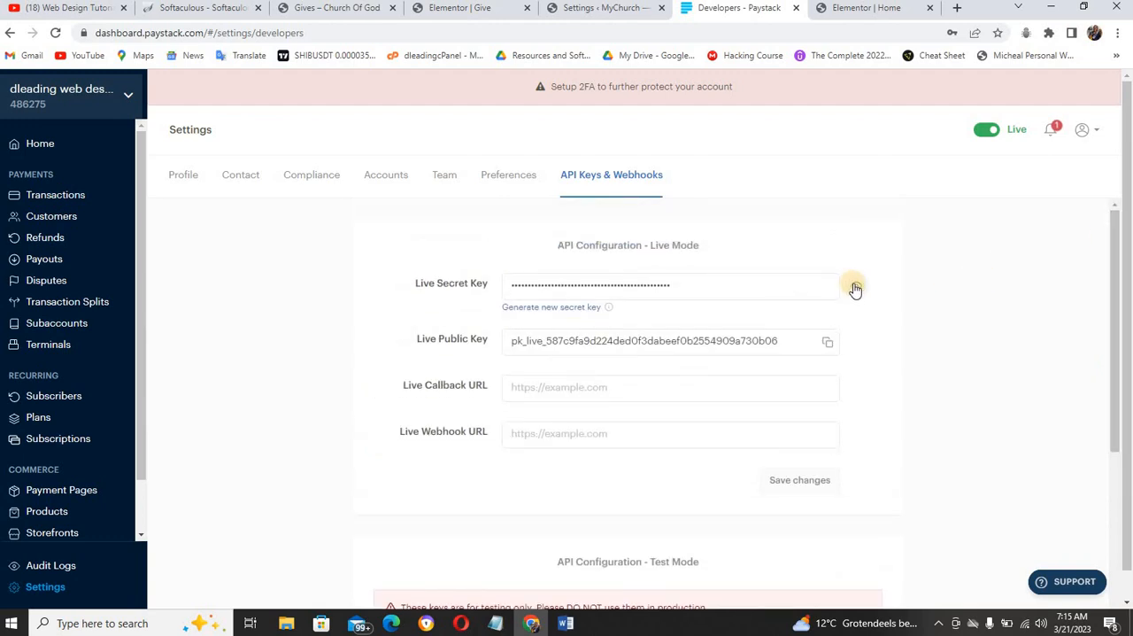
click(855, 288)
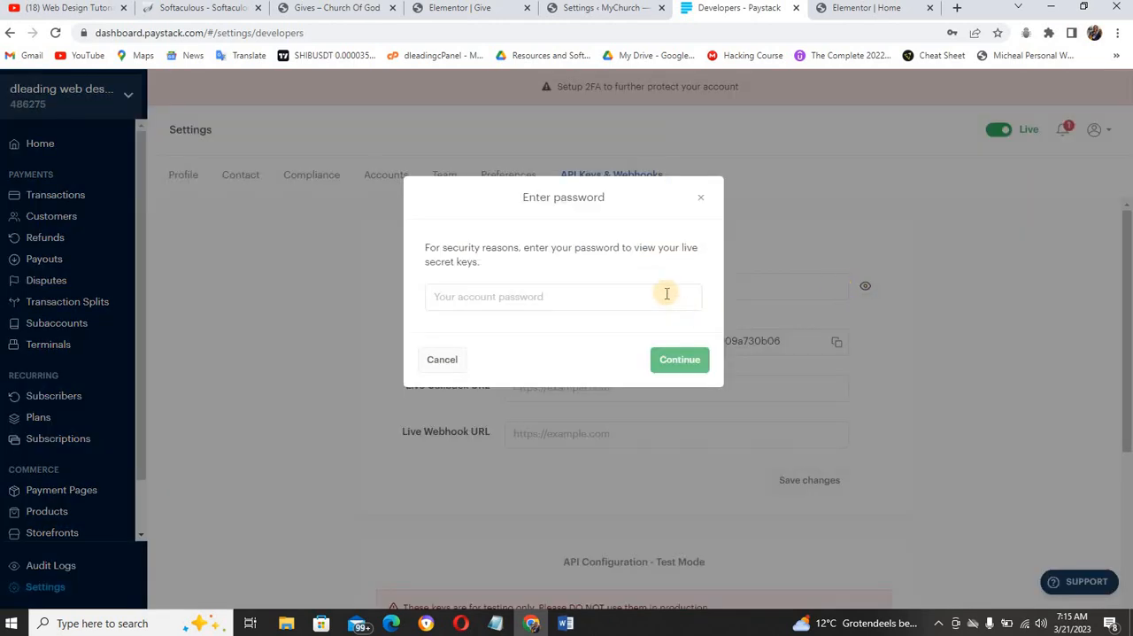
click(666, 293)
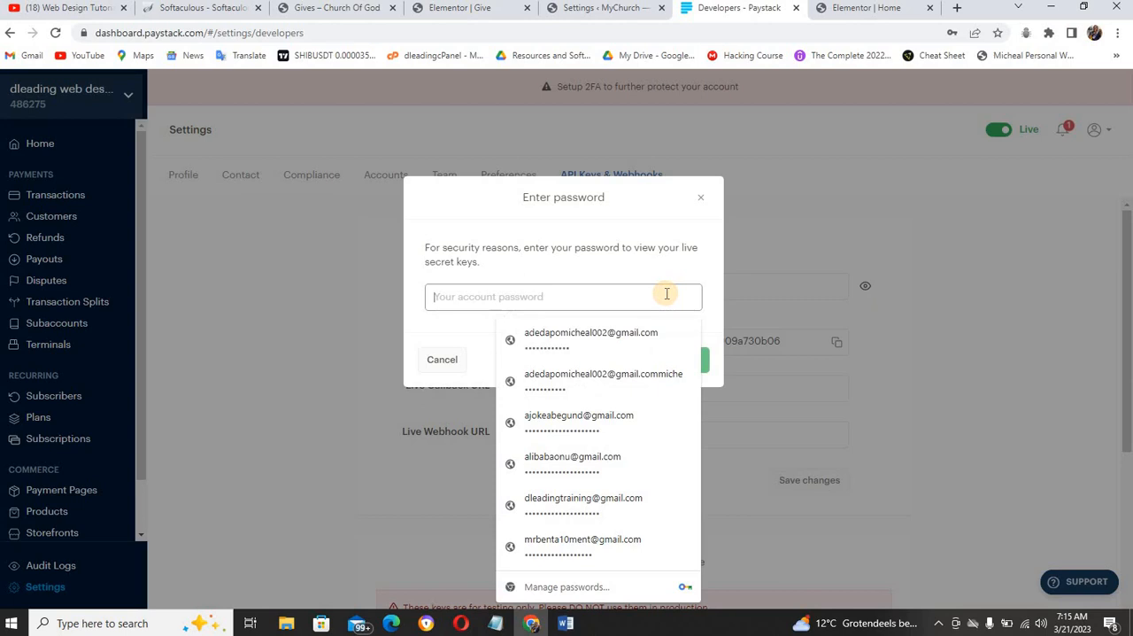
click(642, 337)
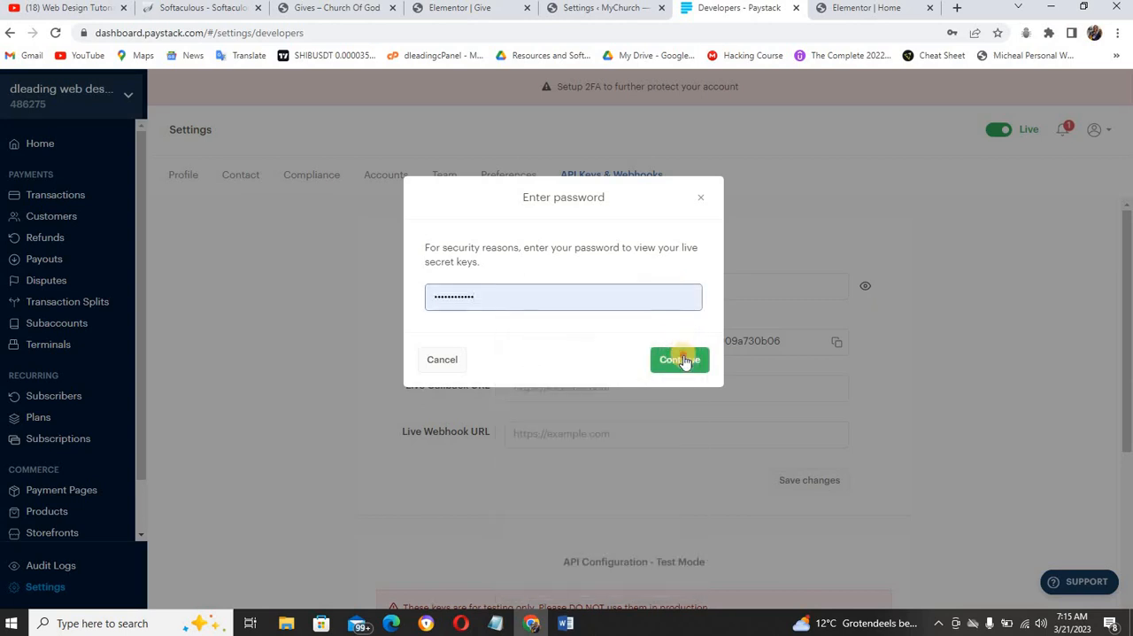
click(680, 359)
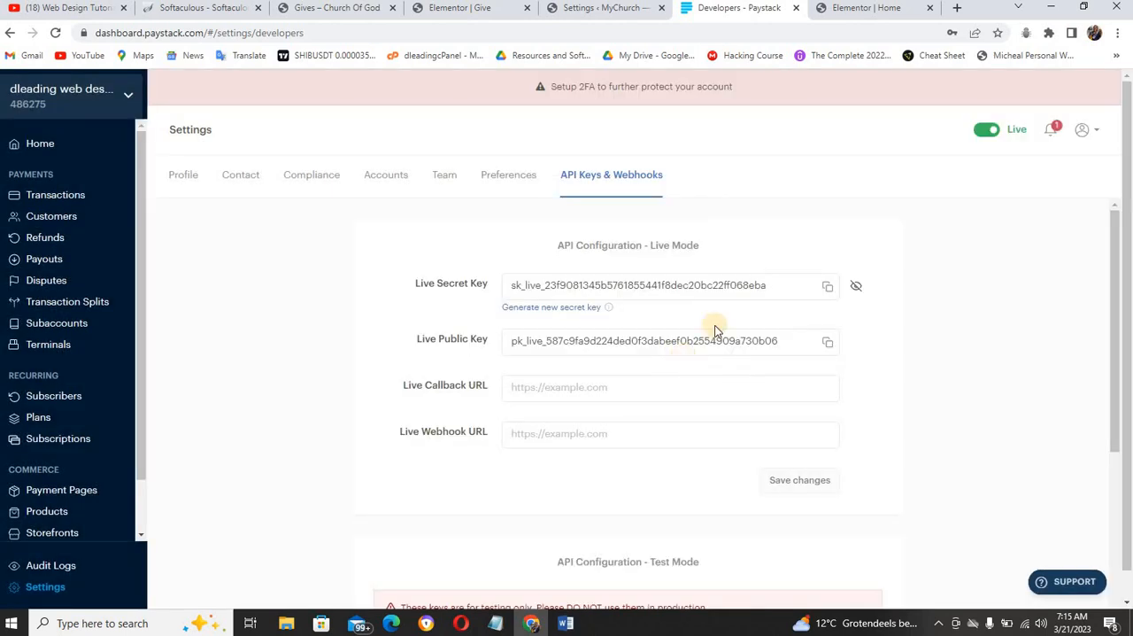
Copy the live secret key and paste it into the Live Secret Key field of the WordPress Paystack Forms settings.
click(825, 288)
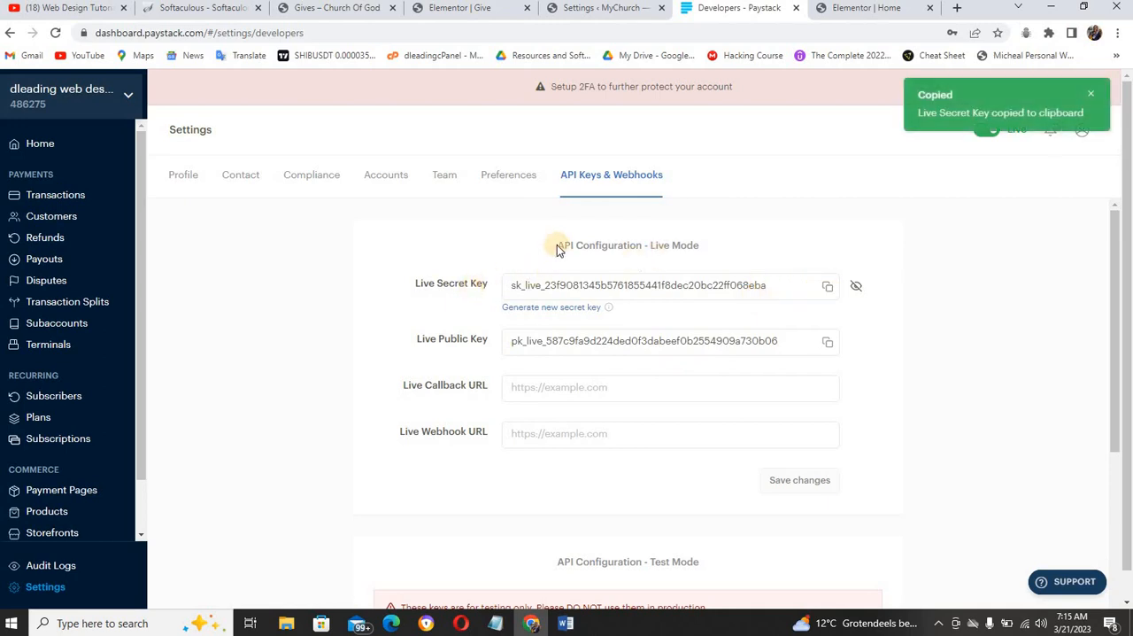
click(600, 10)
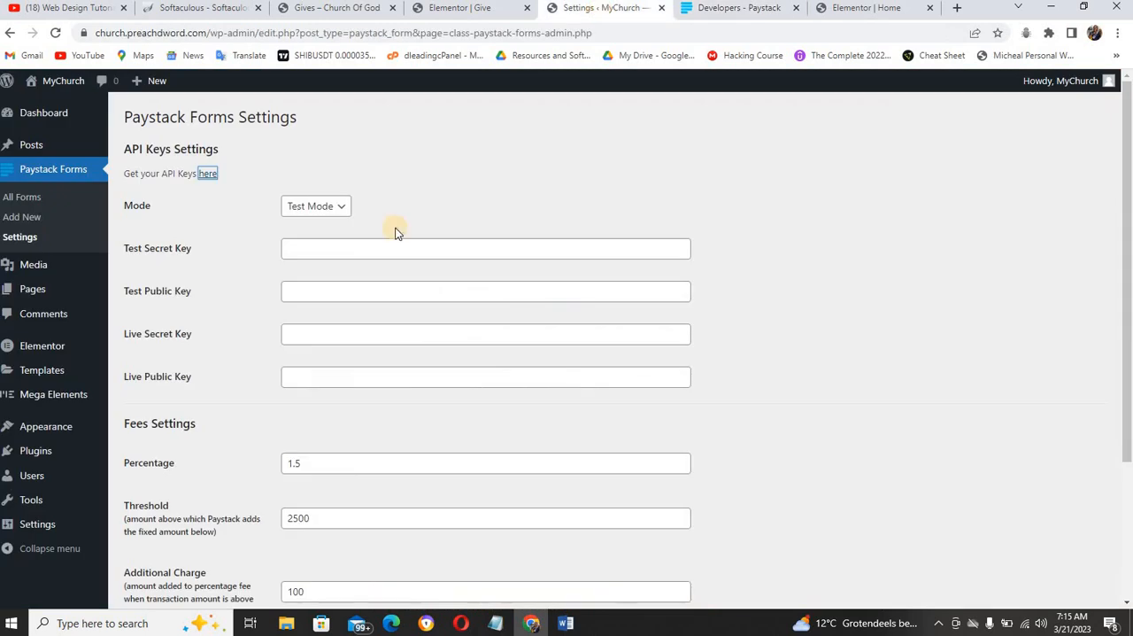
click(301, 334)
key(ctrl+v)
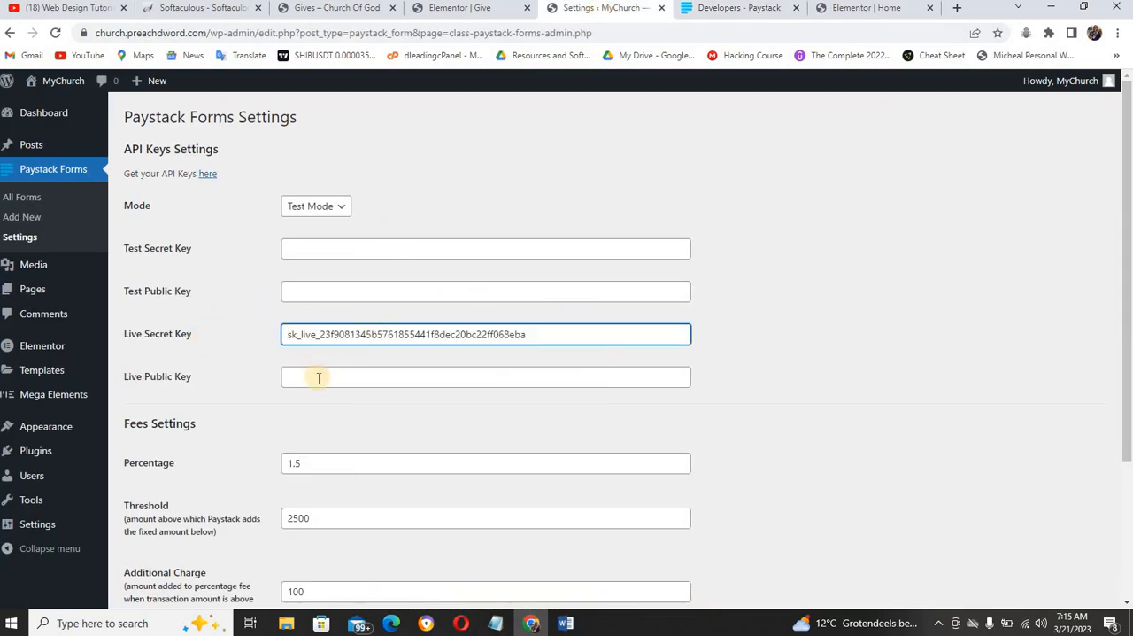
Copy the live public key from the Paystack dashboard into the Live Public Key field of the WordPress Paystack Forms settings.
click(319, 378)
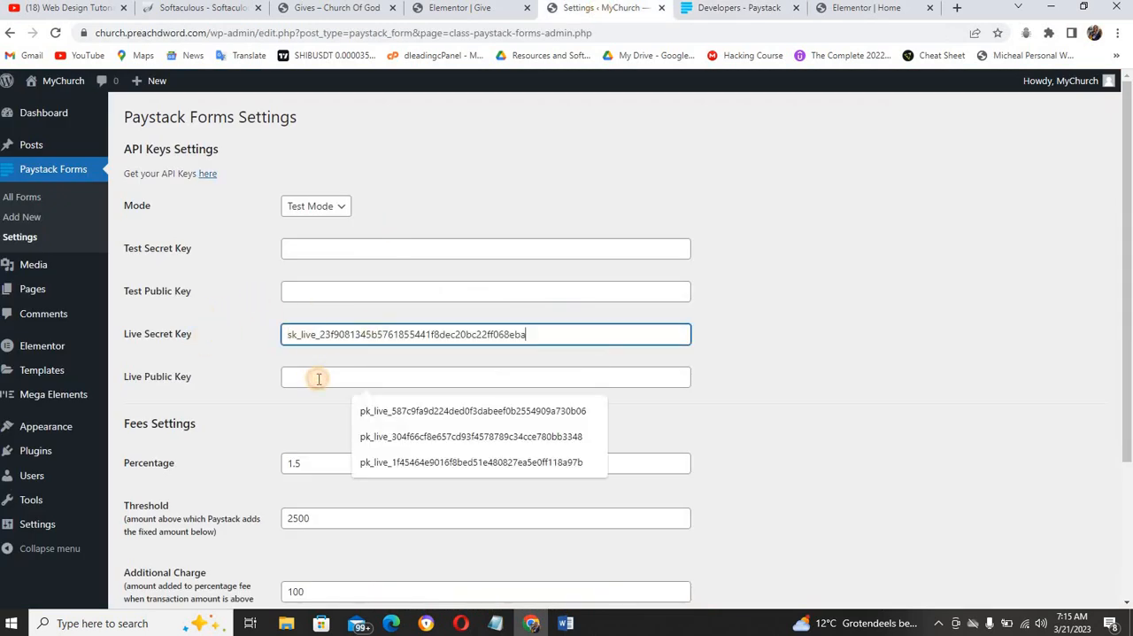
click(688, 13)
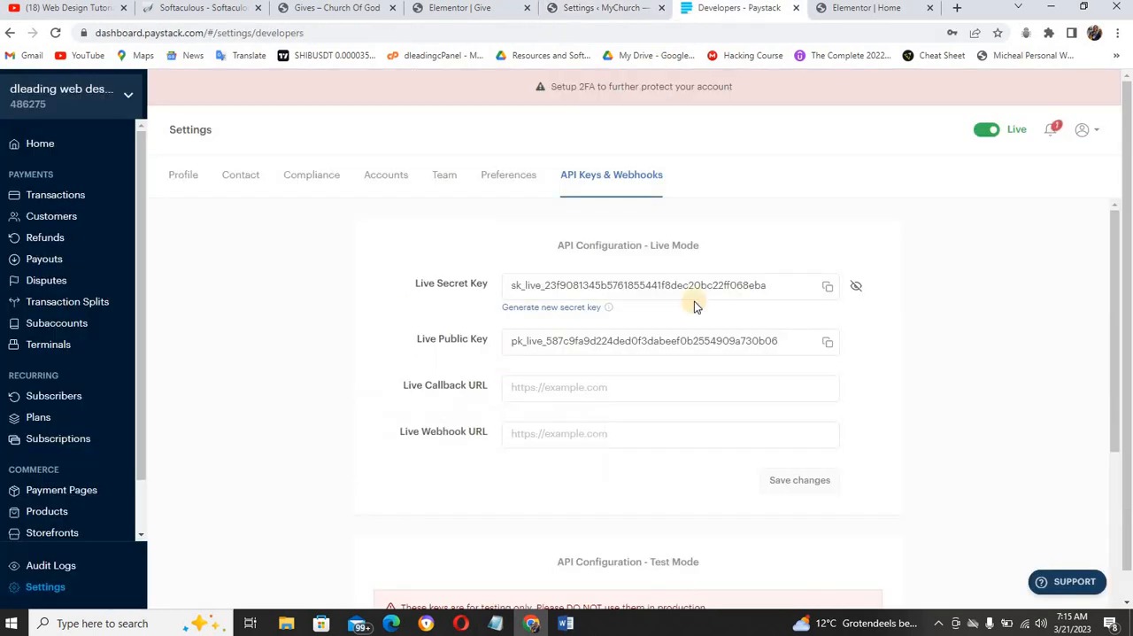
click(830, 341)
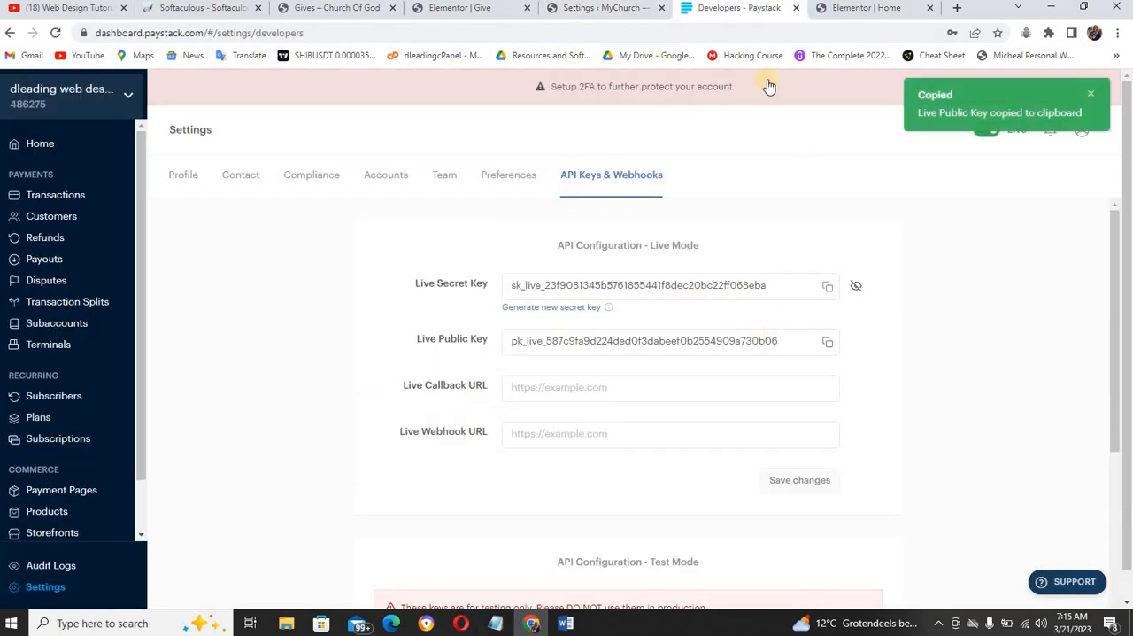
click(636, 13)
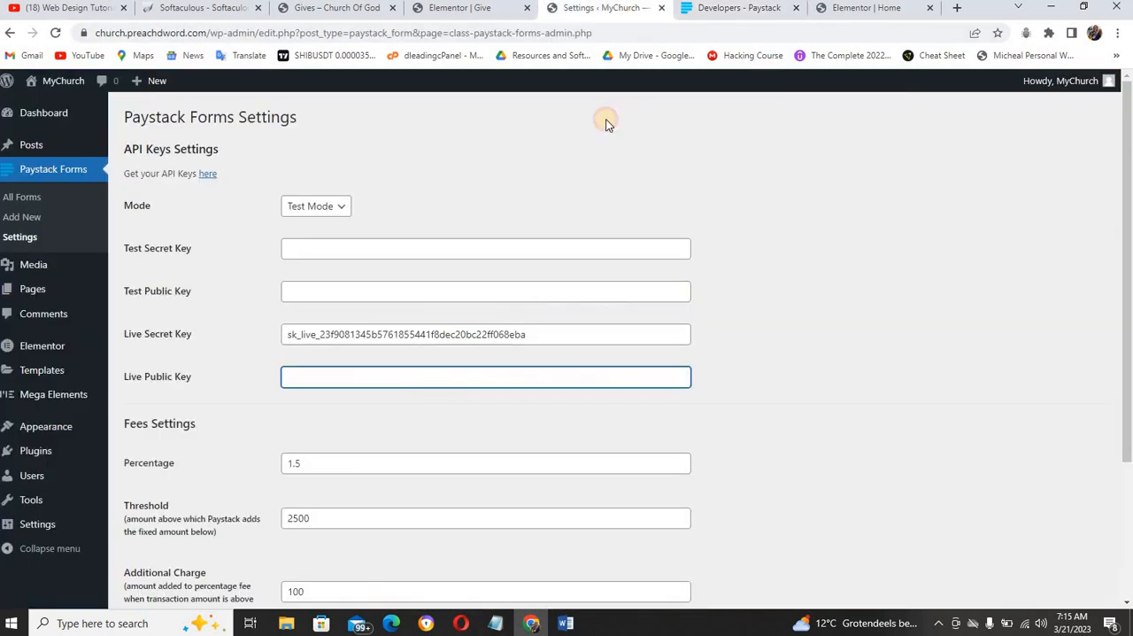
click(460, 376)
key(ctrl+v)
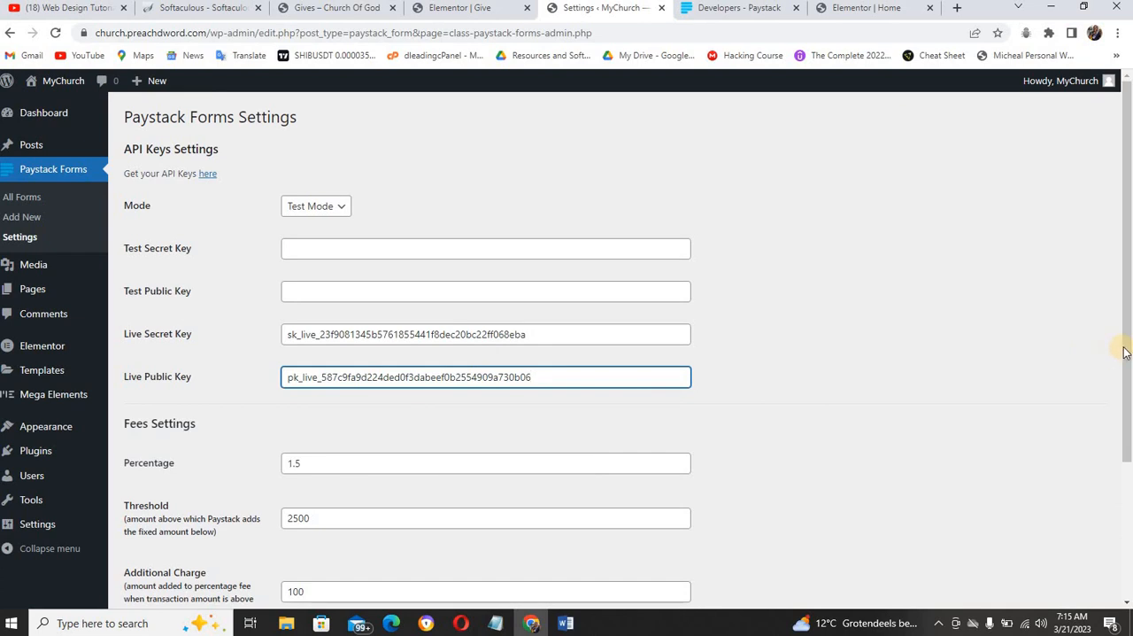
Save the Paystack Forms settings and close the Paystack dashboard page.
drag(1124, 431, 1122, 558)
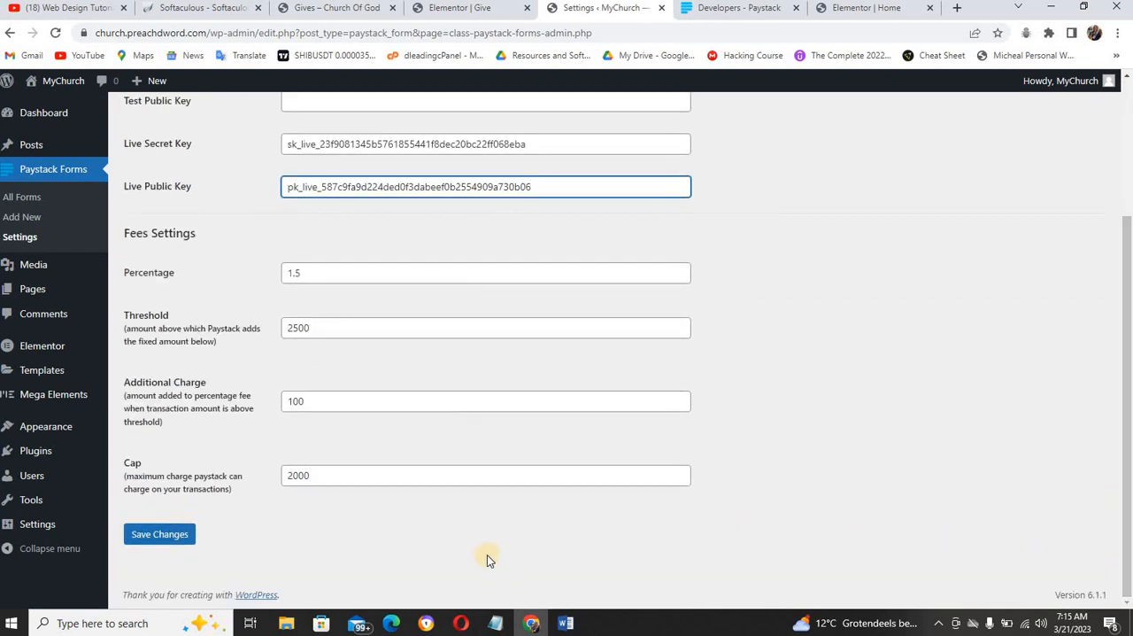
click(168, 534)
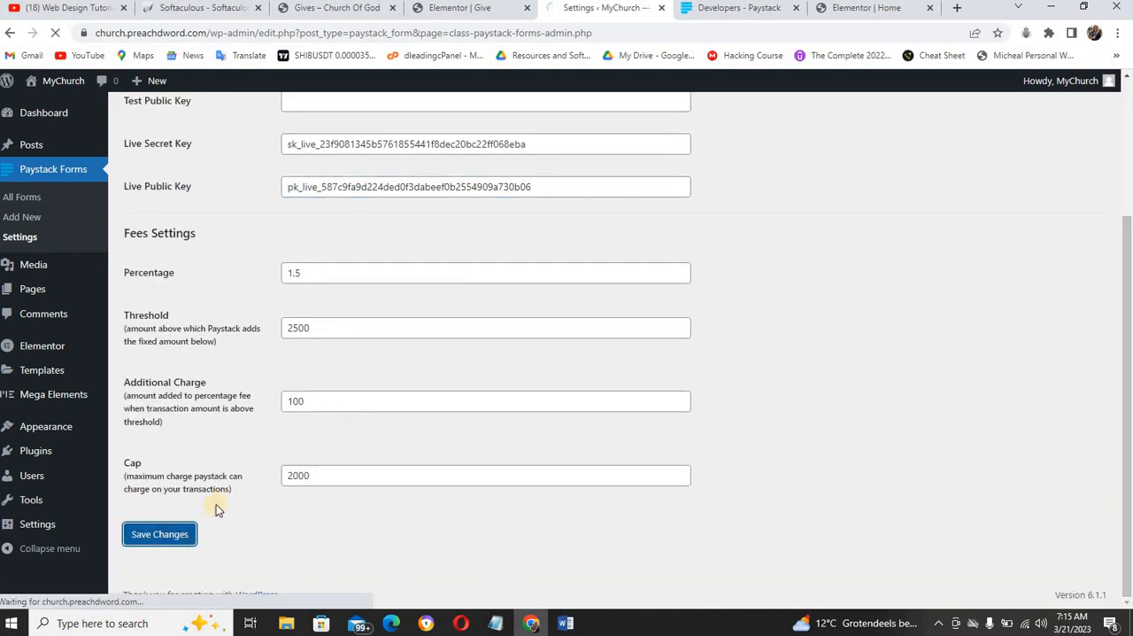
click(738, 12)
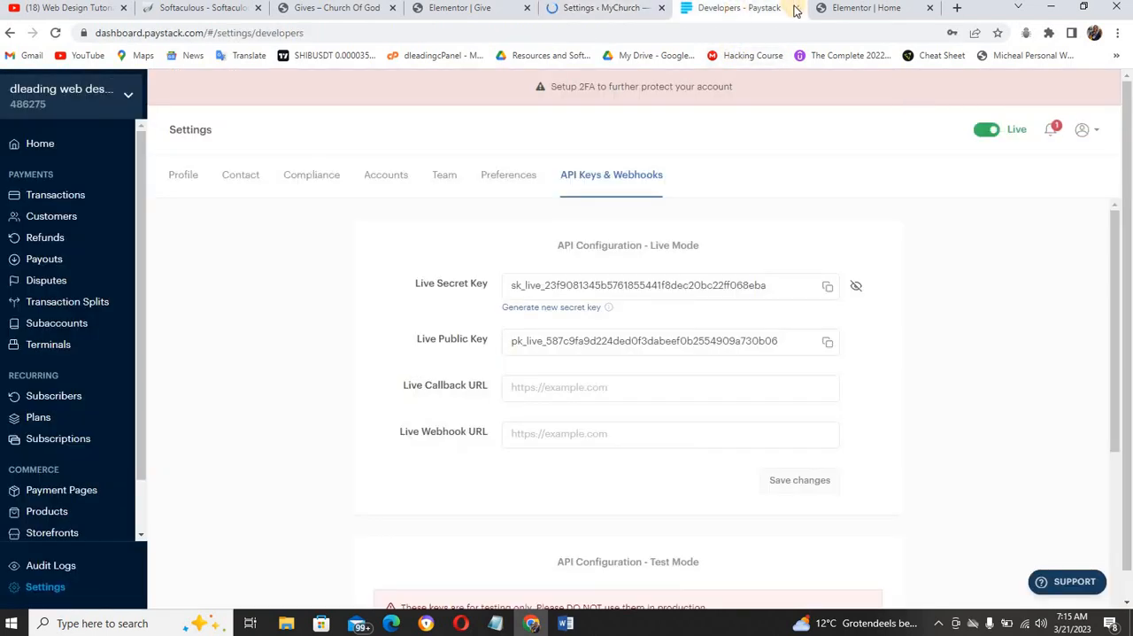
click(796, 8)
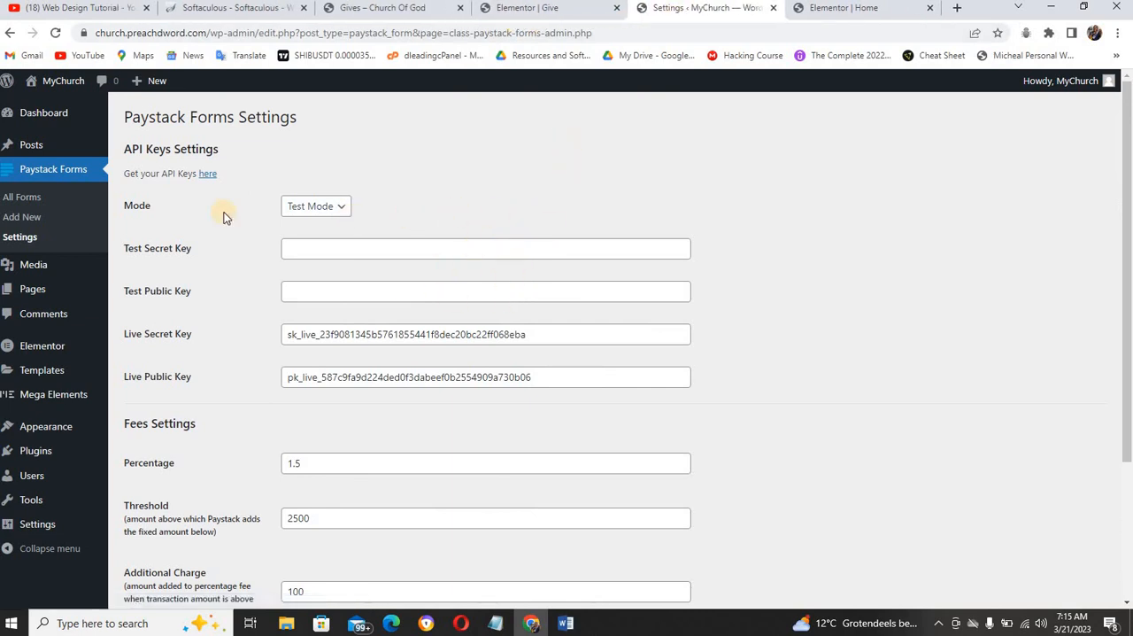
Create a new Paystack form titled "Donate Now" and publish it with its default options.
click(36, 197)
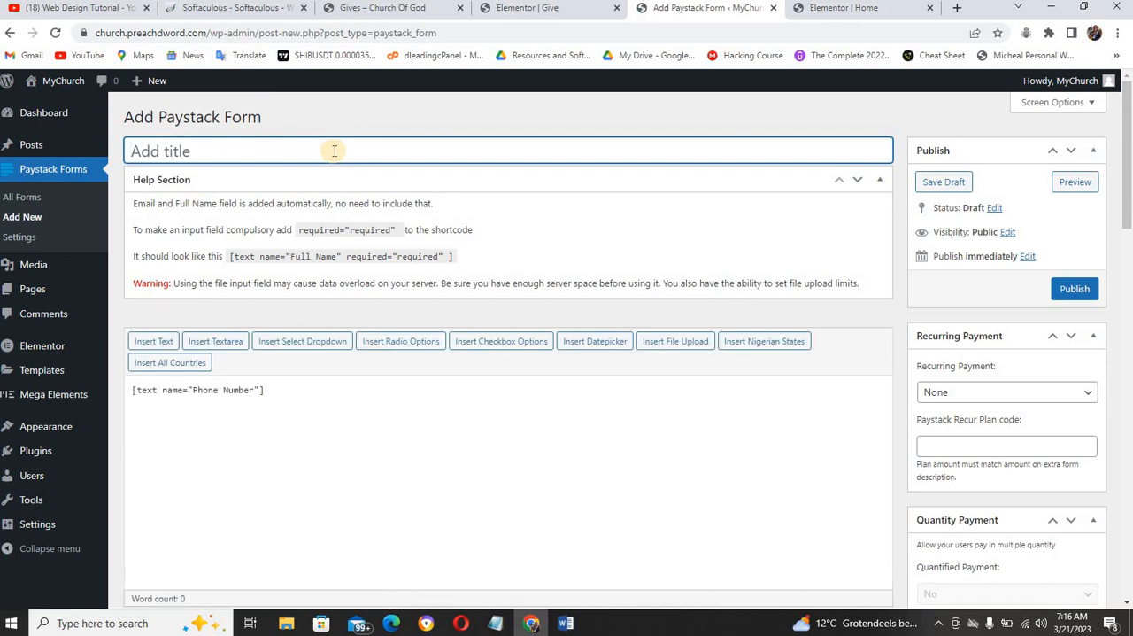
text(Donate Now)
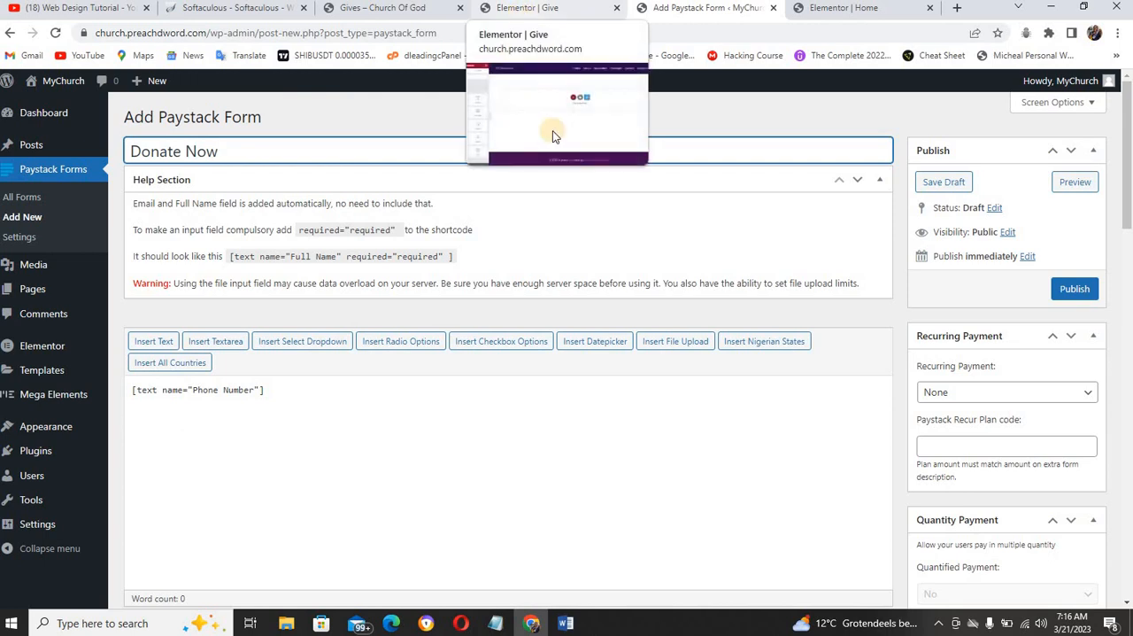
drag(1127, 211, 1044, 401)
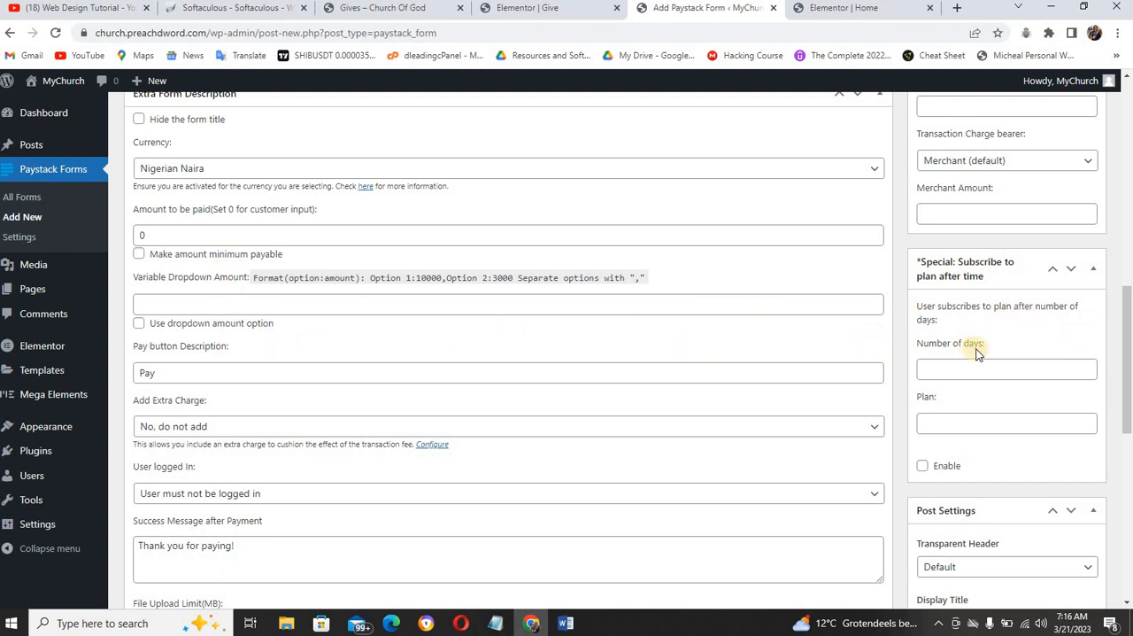
drag(1129, 350, 1129, 124)
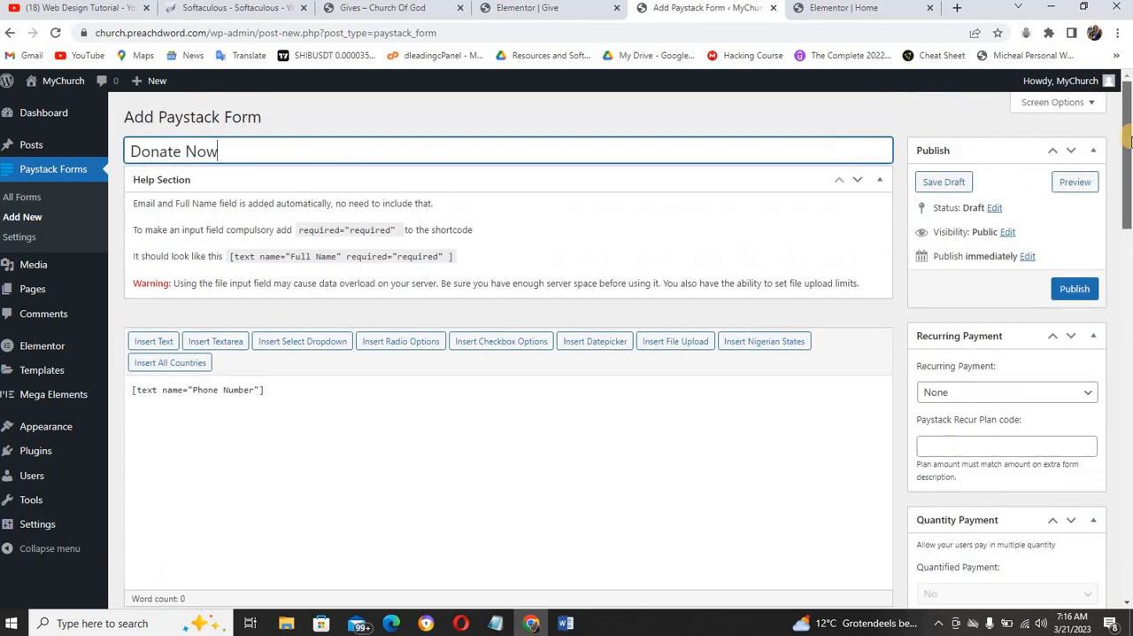
click(1075, 289)
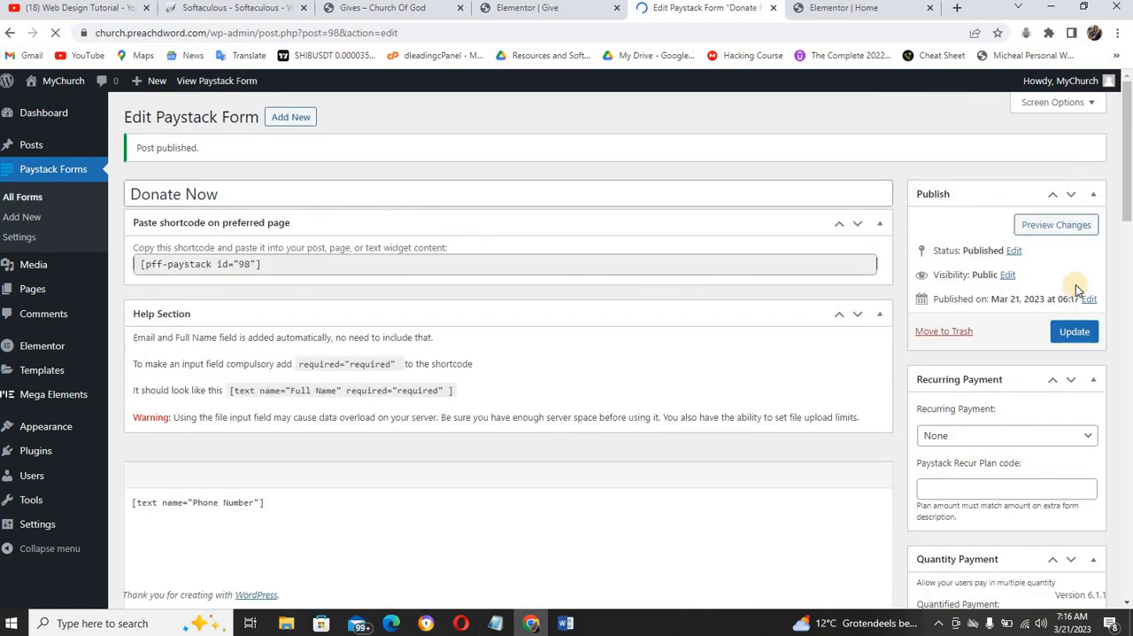
Copy the Donate Now form's shortcode and add a three-column section with a wide middle column to the Give page in Elementor.
click(266, 264)
key(ctrl+c)
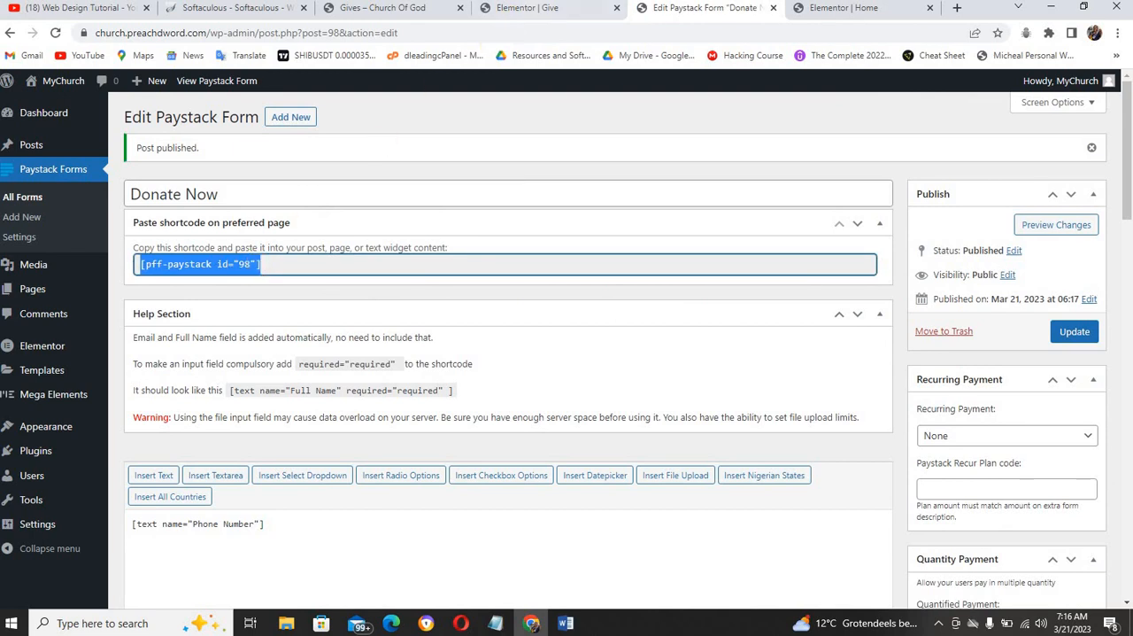
click(544, 9)
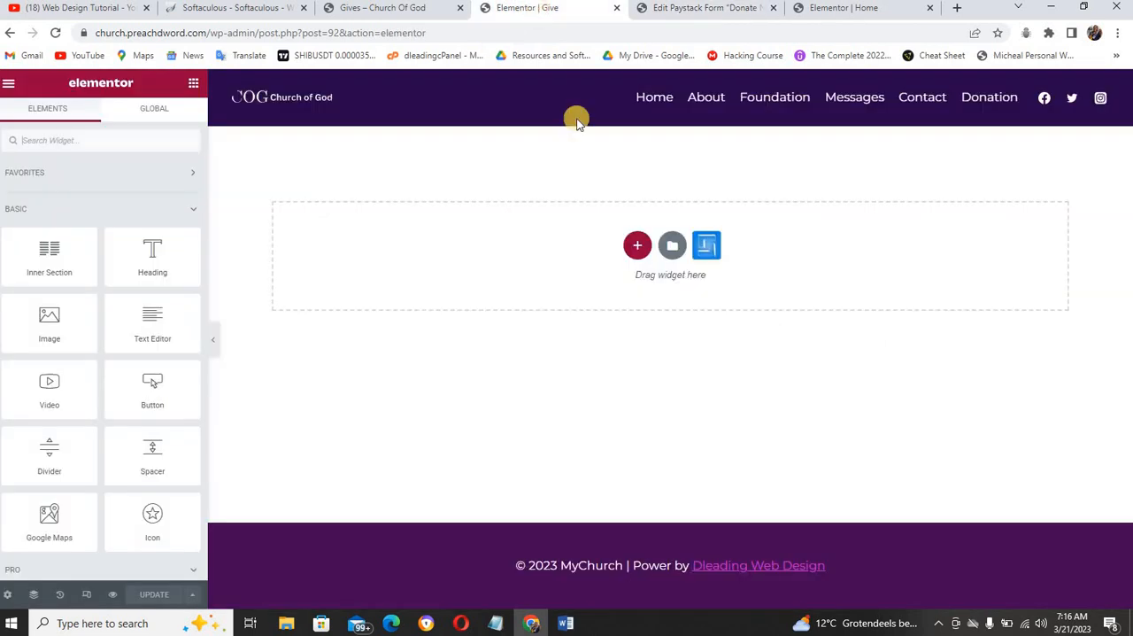
click(637, 248)
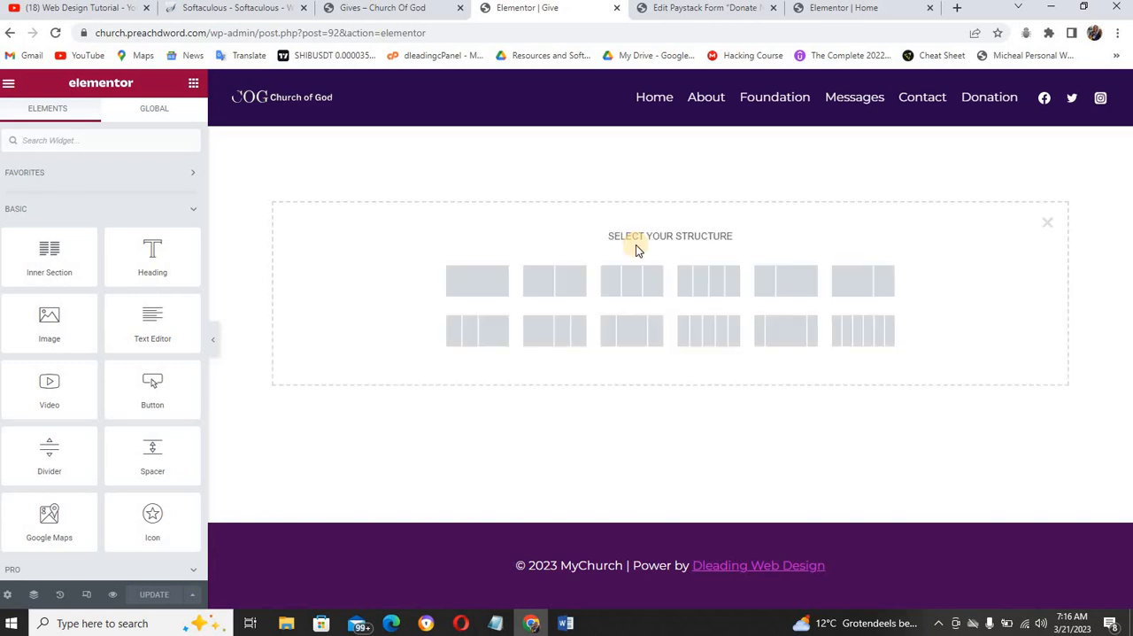
click(794, 331)
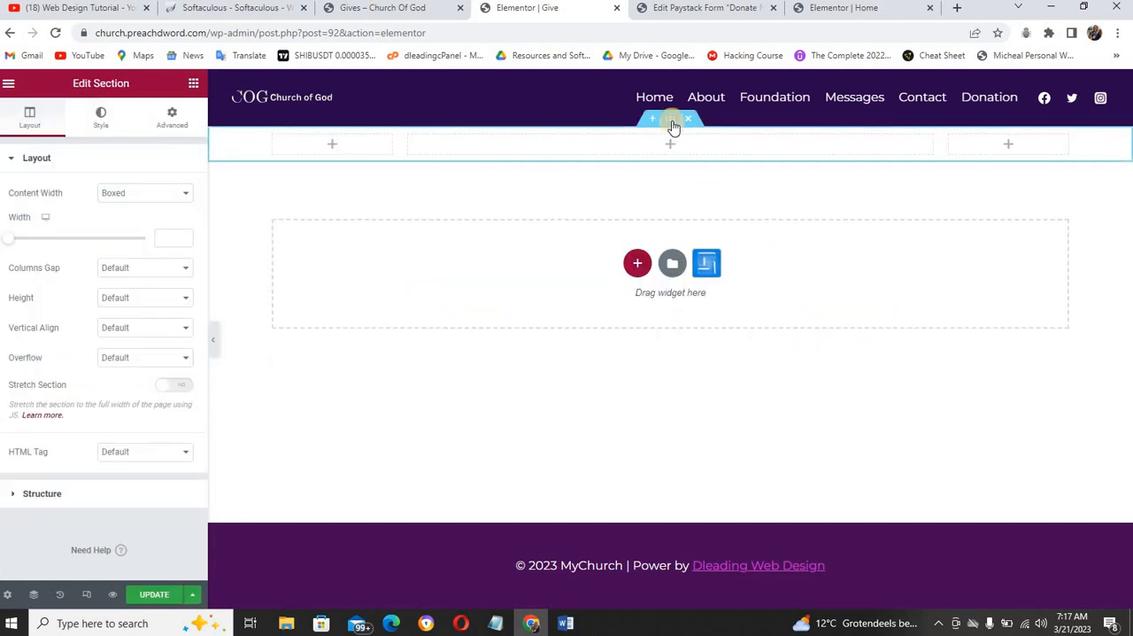
Unlink the new section's margin values and set its top margin to 90 px.
click(170, 130)
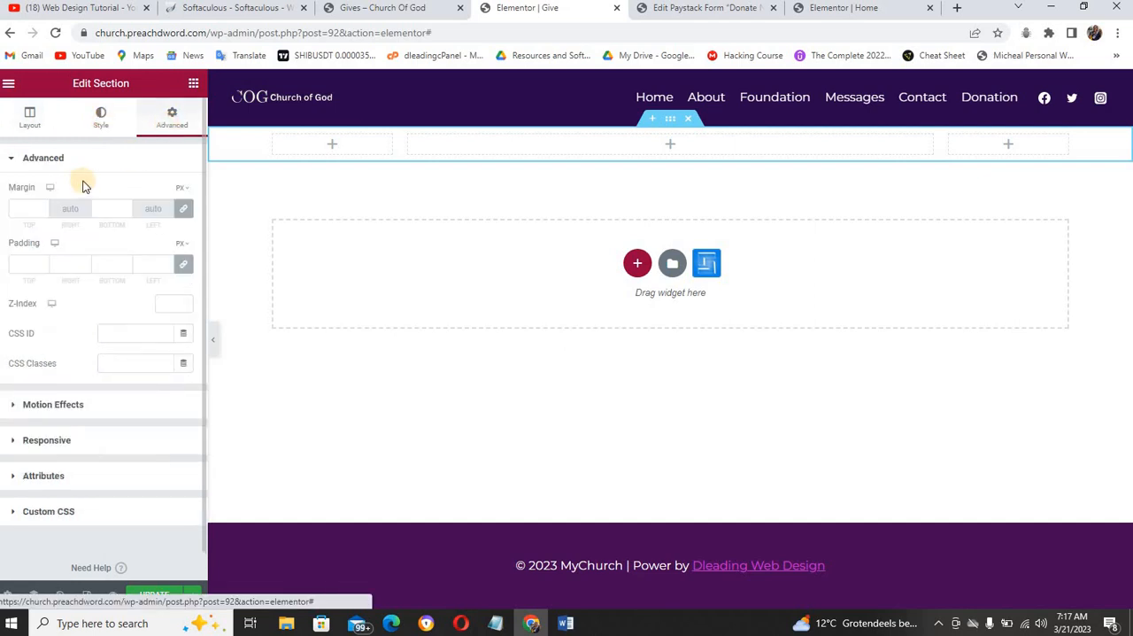
click(183, 210)
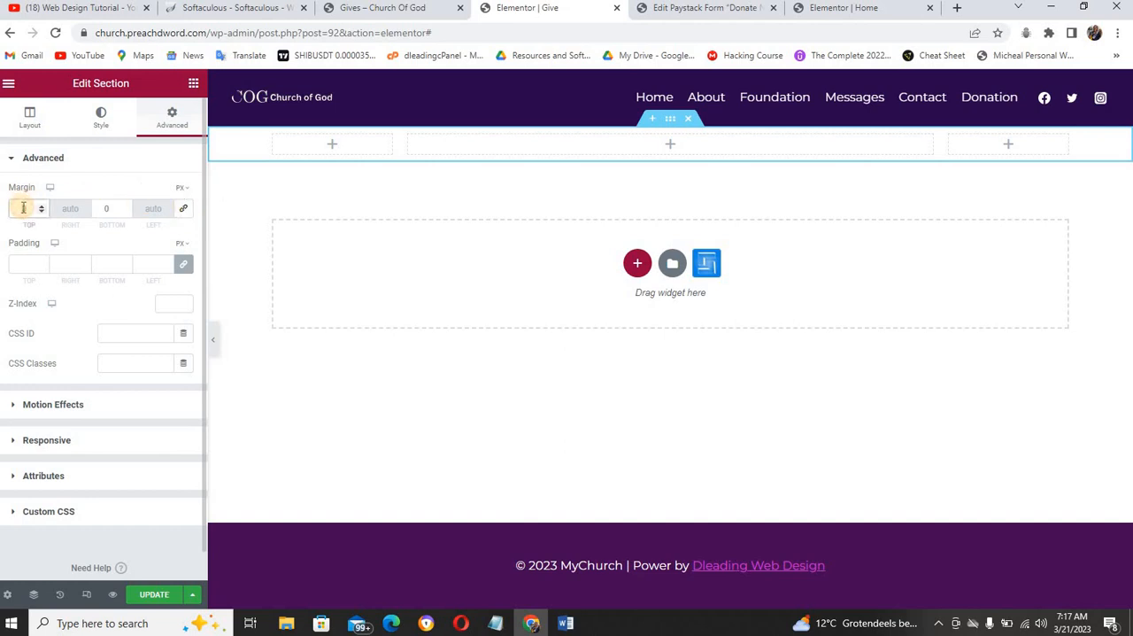
text(900)
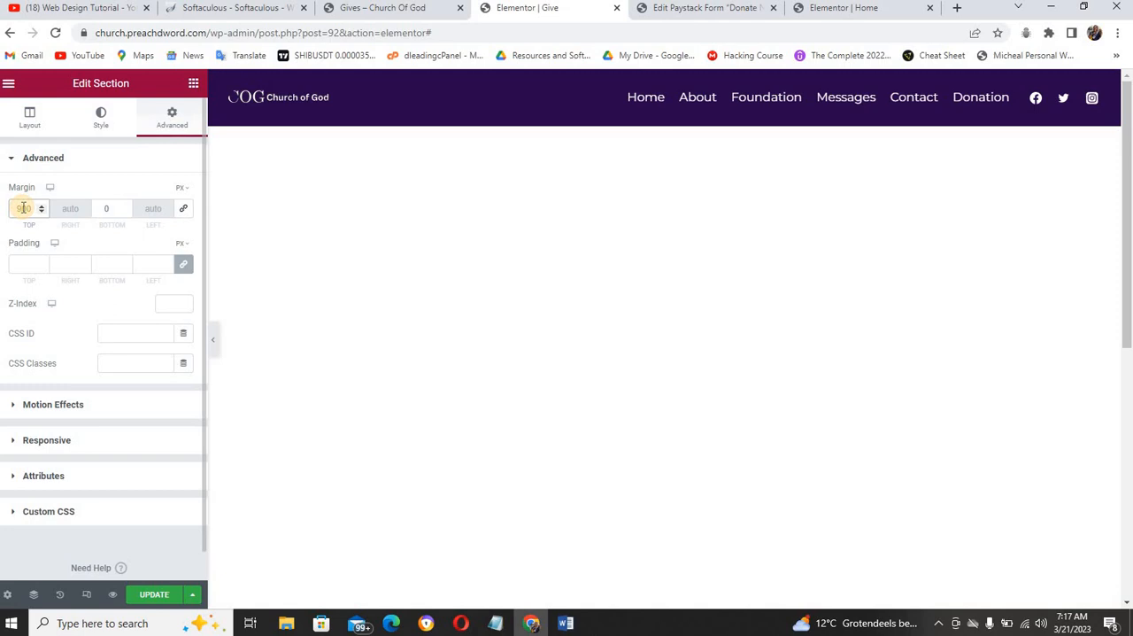
key(BackSpace)
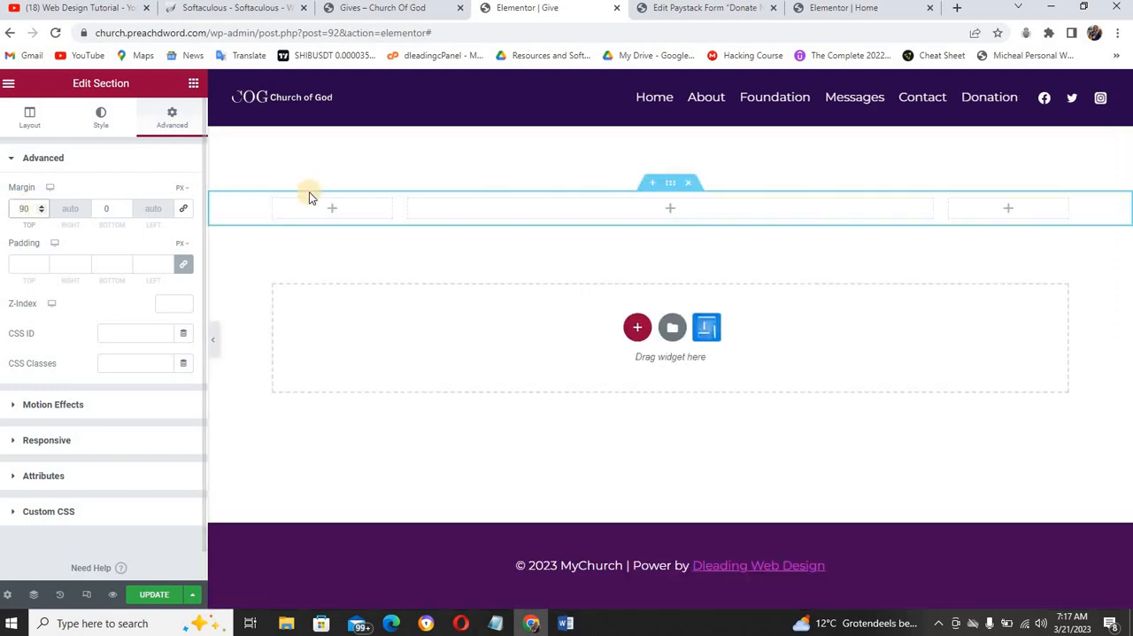
Add a Shortcode widget to the Give page's wide middle column and insert the shortcode [pff-paystack id="98"].
click(574, 215)
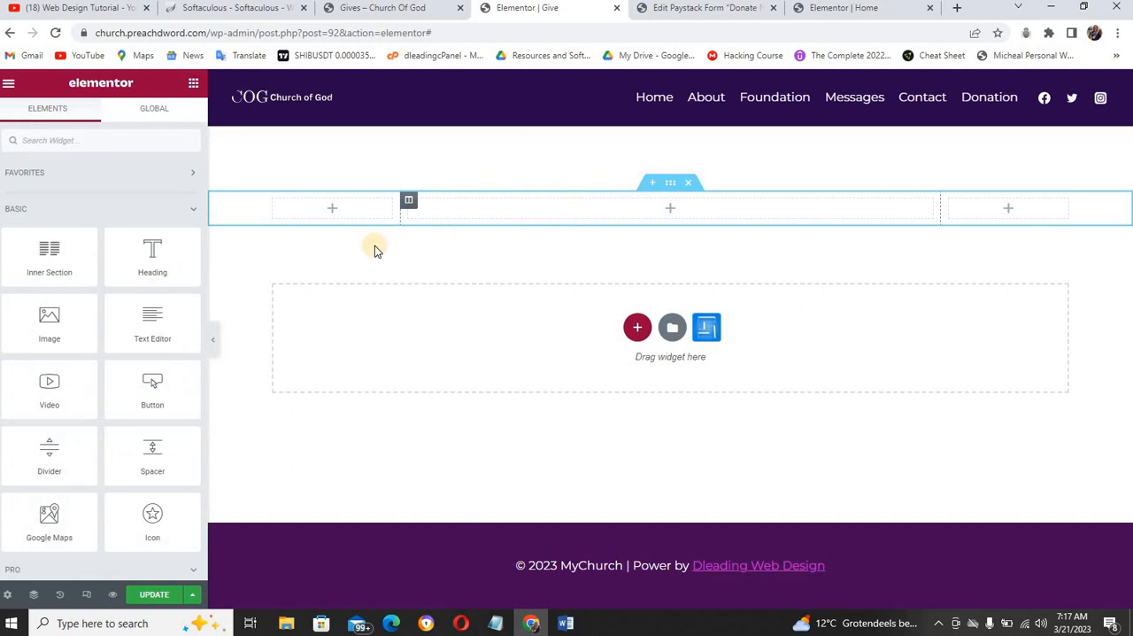
click(117, 143)
text(sho)
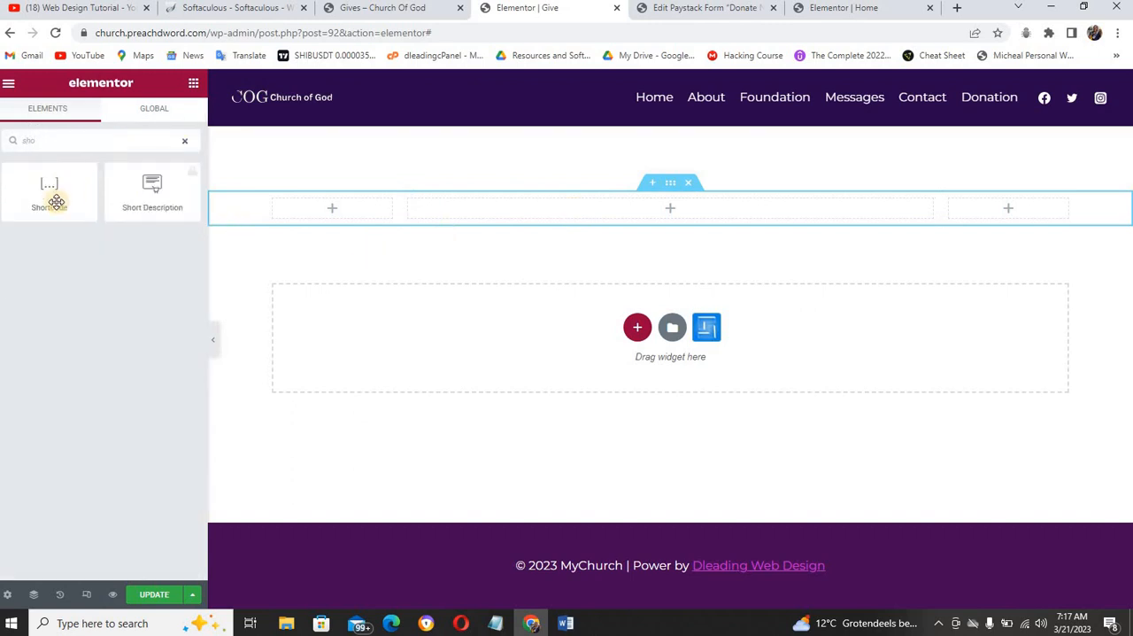
drag(48, 195, 528, 209)
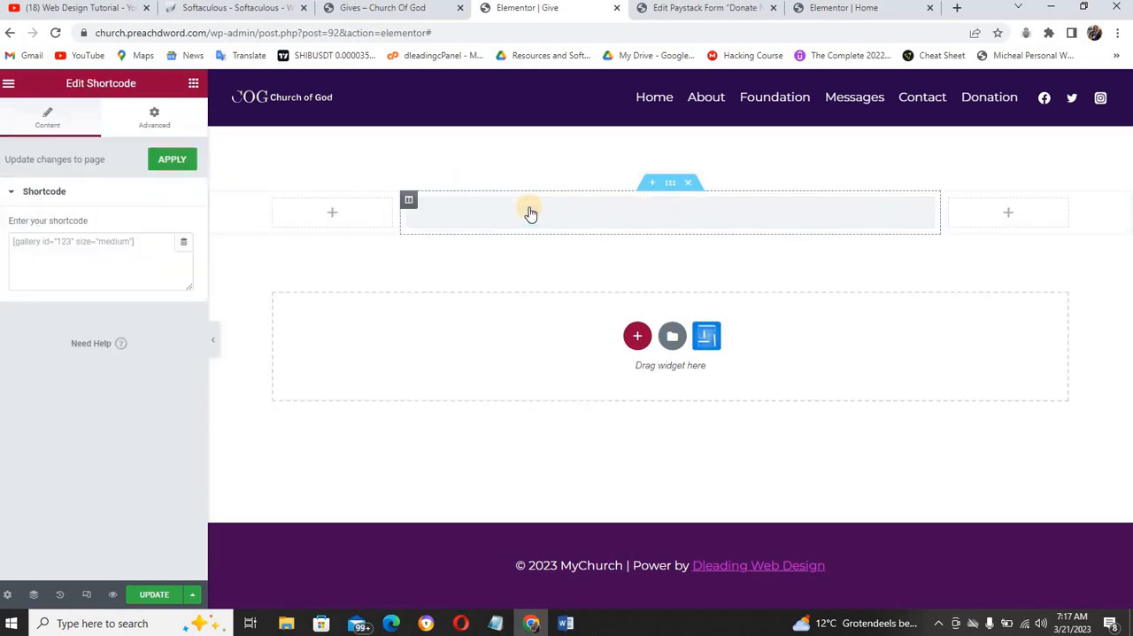
click(130, 245)
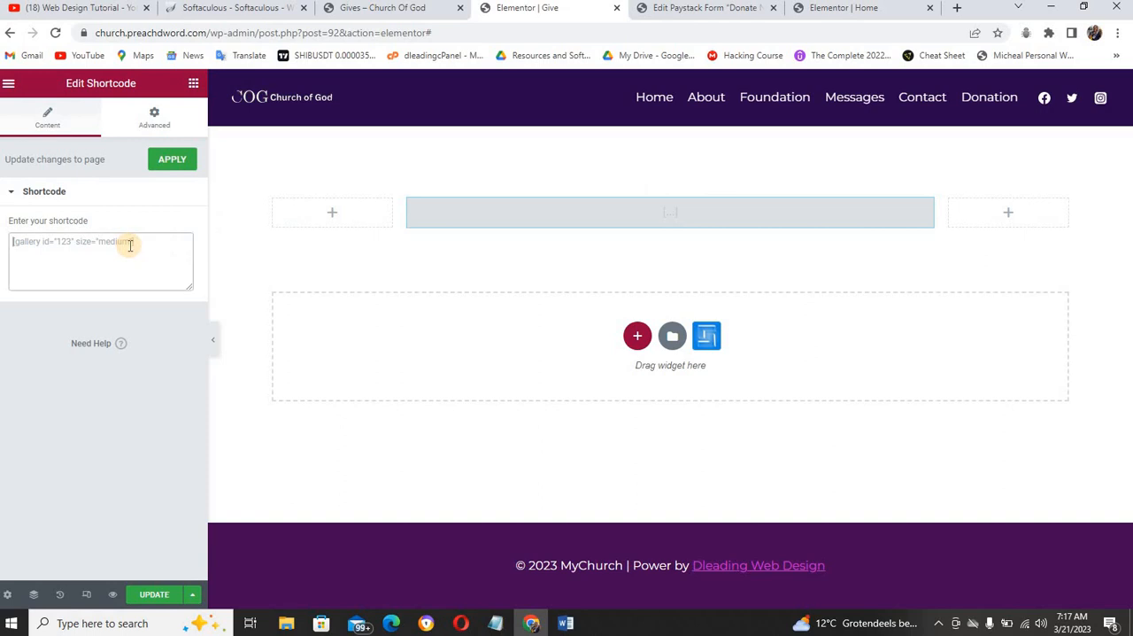
key(ctrl+v)
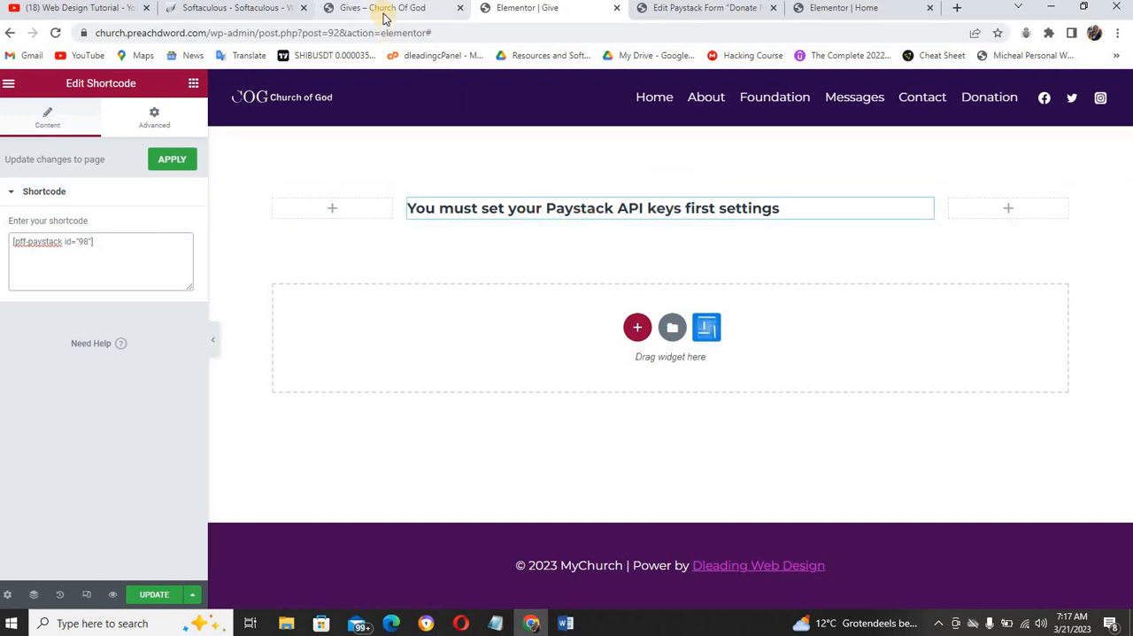
Set the Paystack Forms mode to Live Mode, save the settings, and reapply the shortcode on the Give page.
click(655, 9)
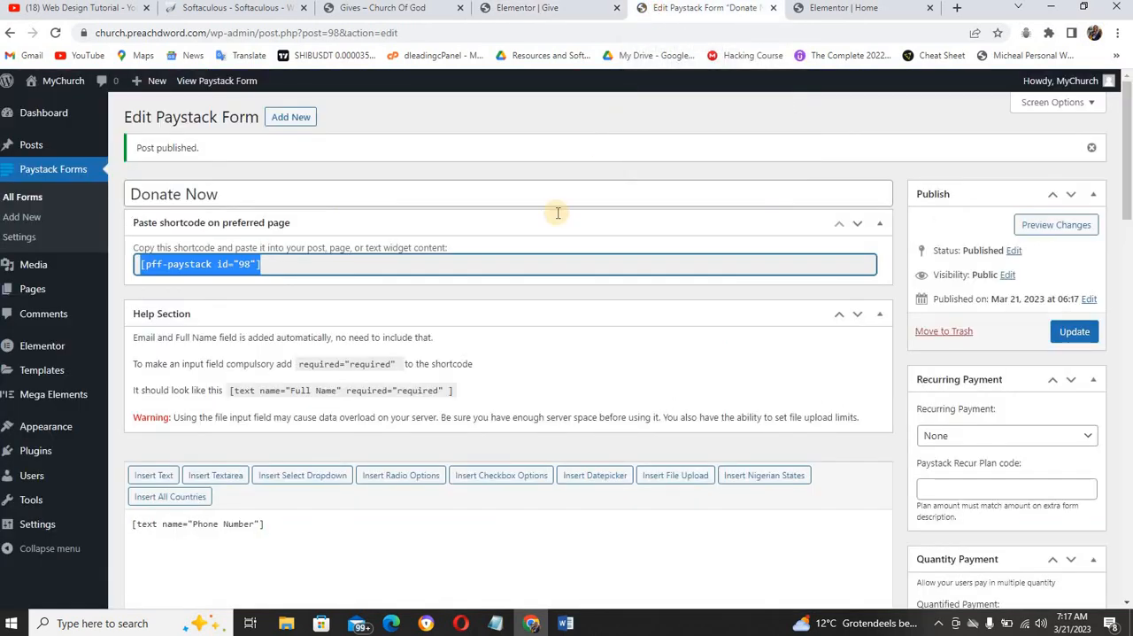
click(27, 239)
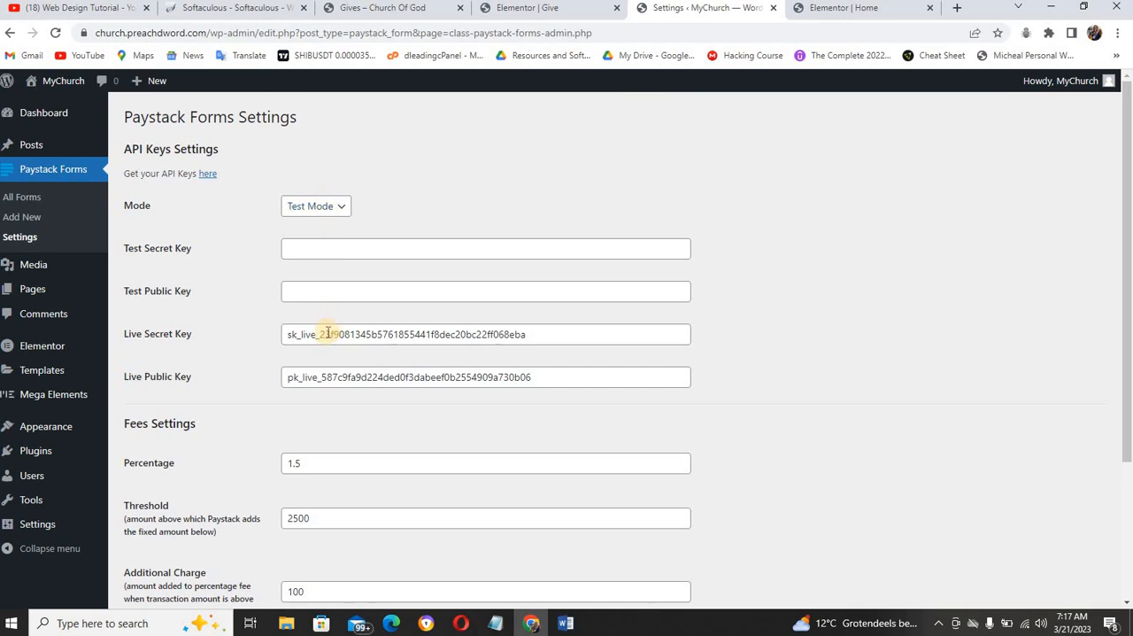
click(333, 210)
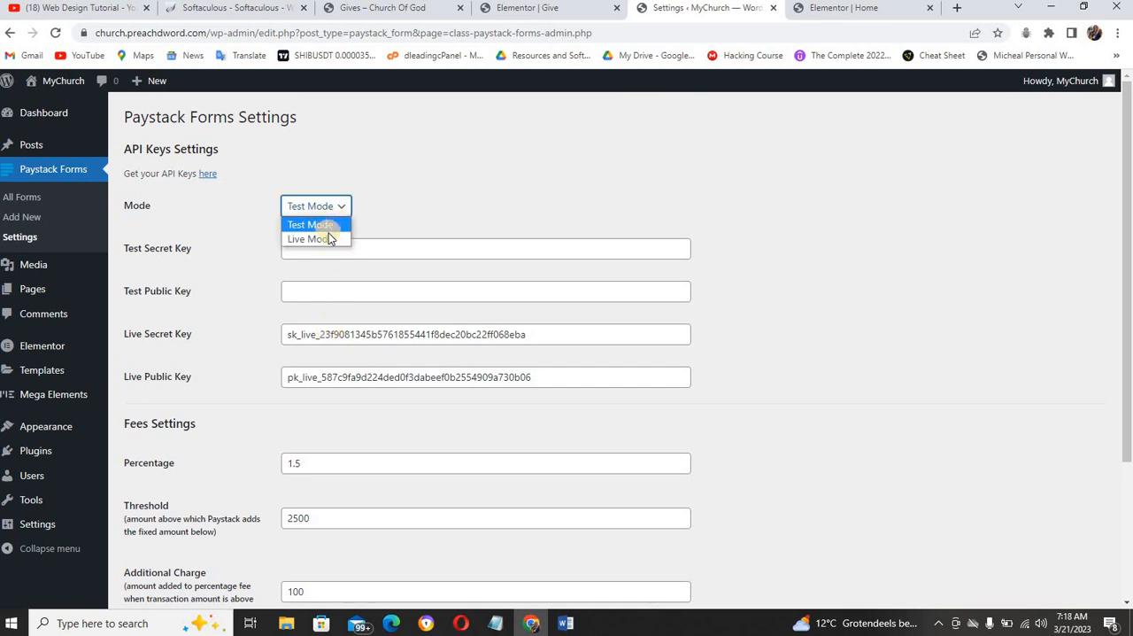
click(329, 238)
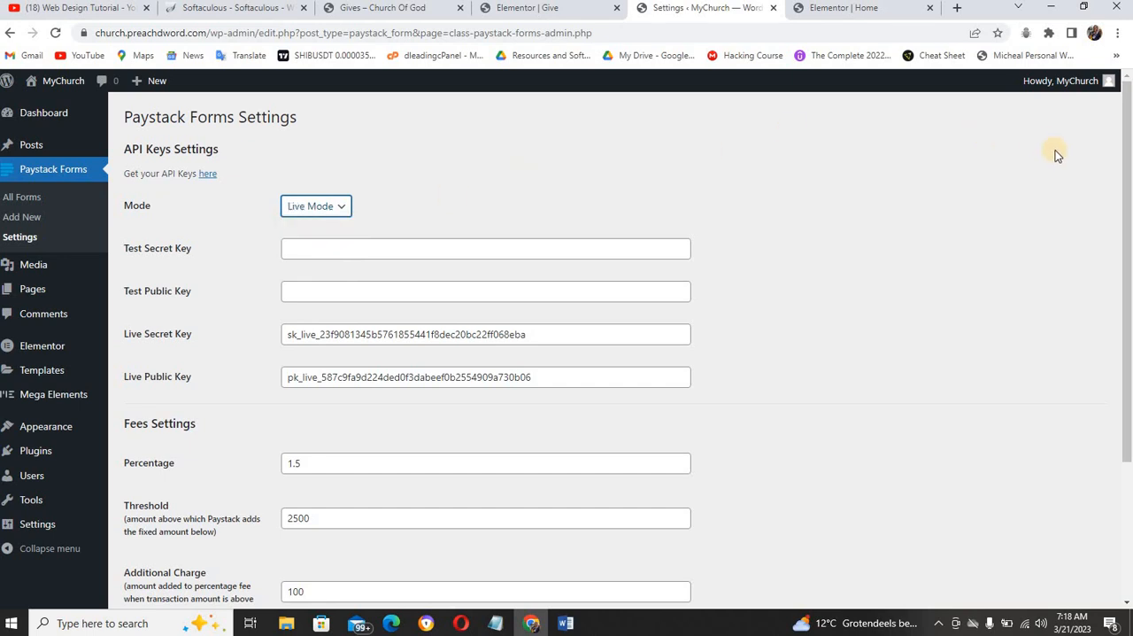
drag(1126, 182, 1126, 318)
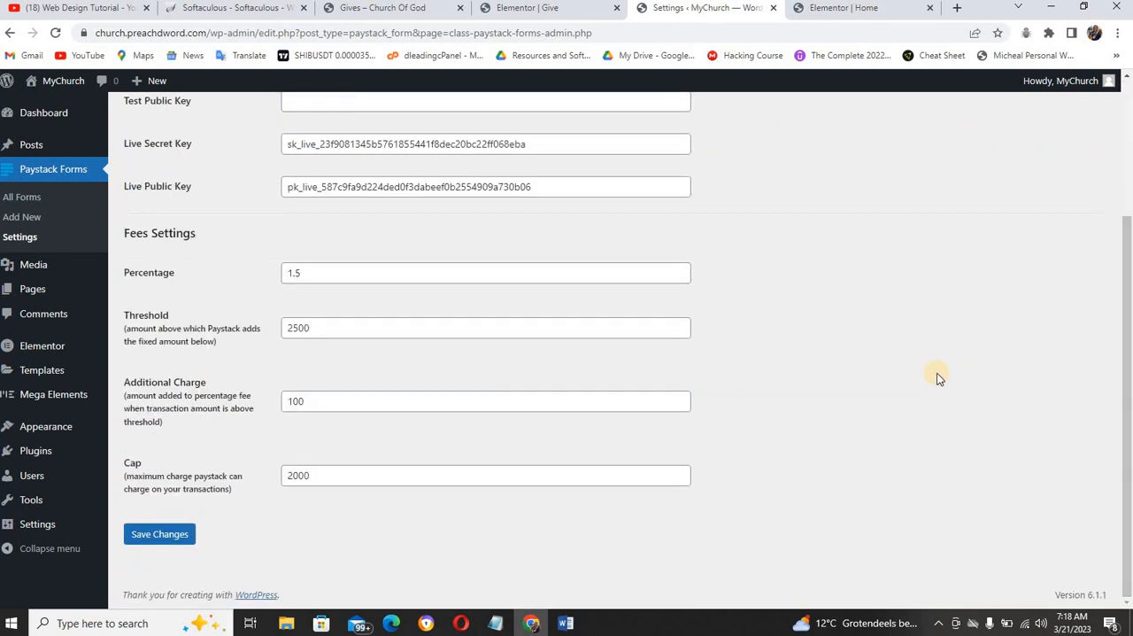
click(155, 536)
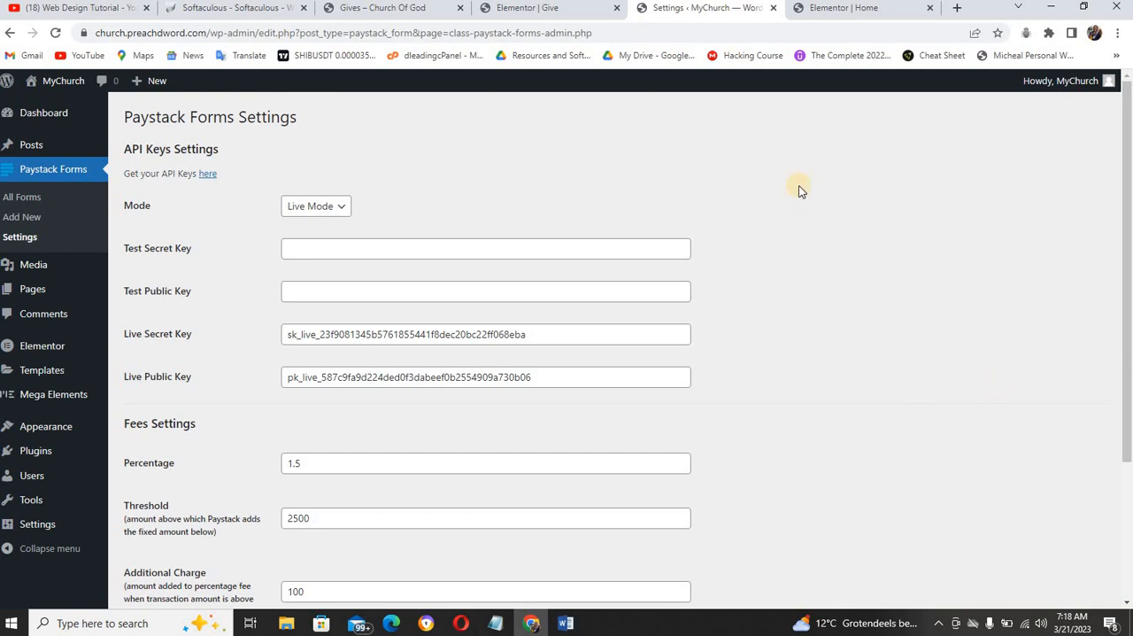
click(593, 11)
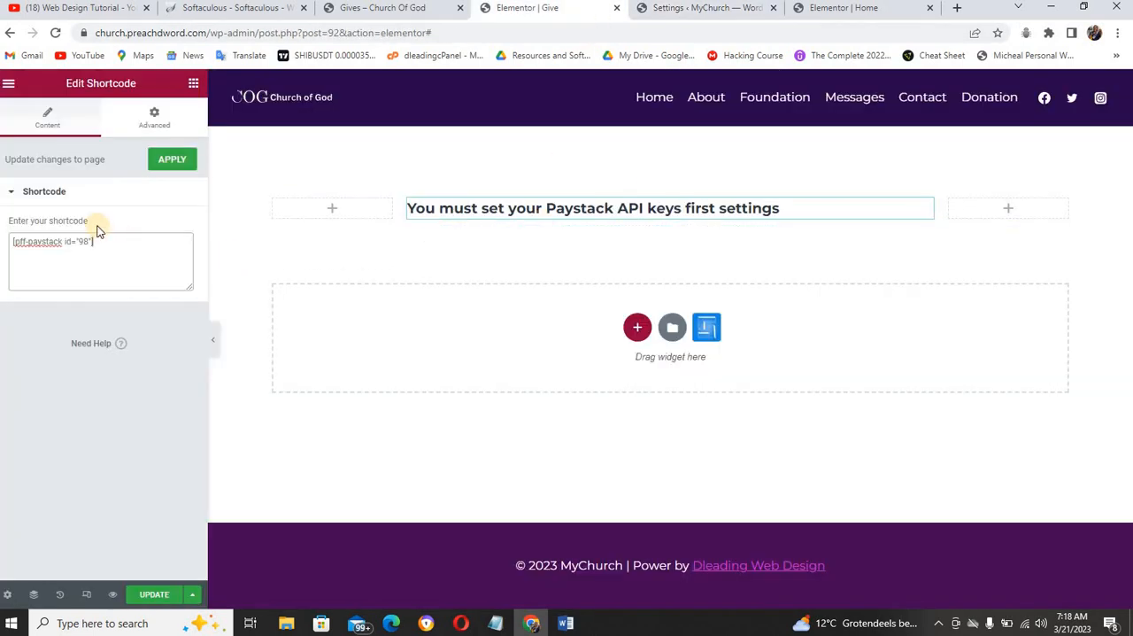
click(163, 166)
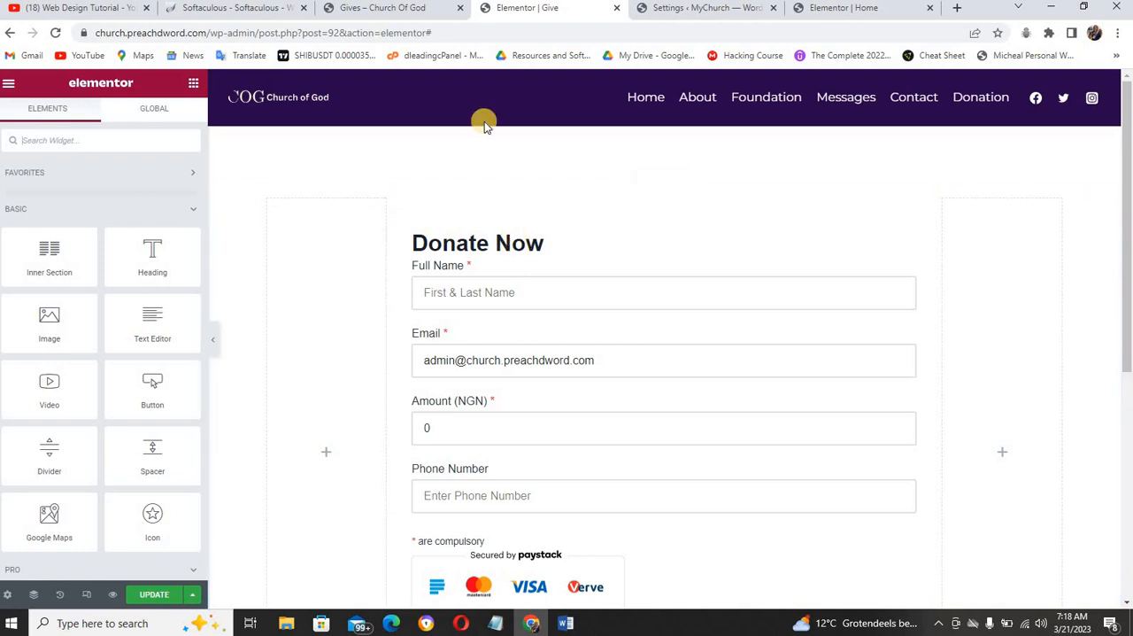
Hide the form title in the Donate Now Paystack form's extra description options and update the form.
click(659, 10)
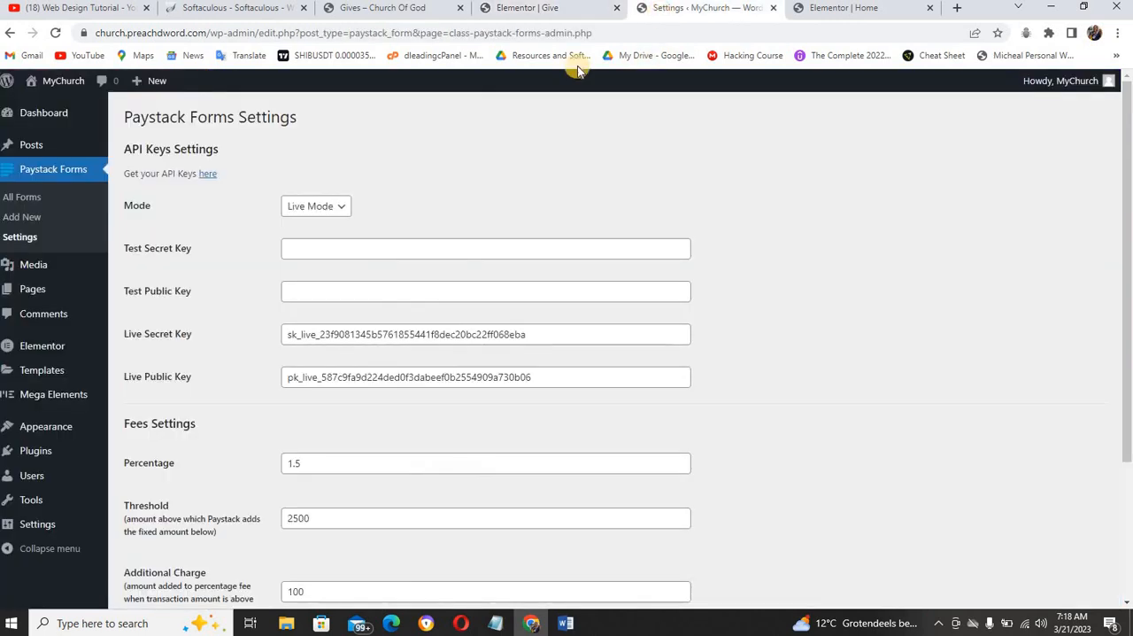
click(44, 200)
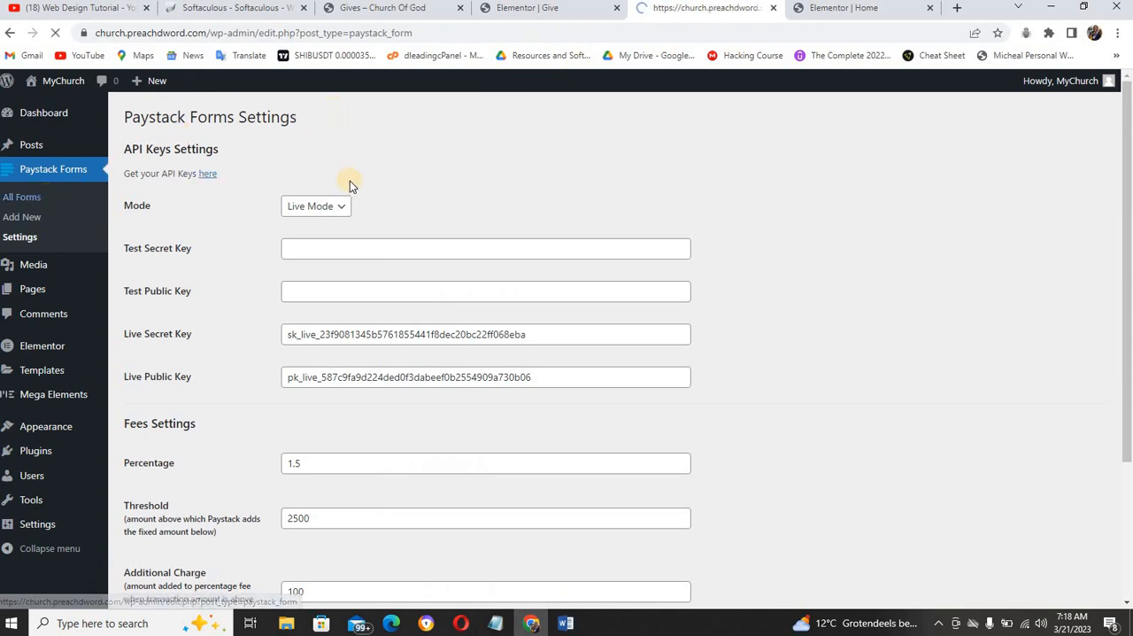
click(556, 8)
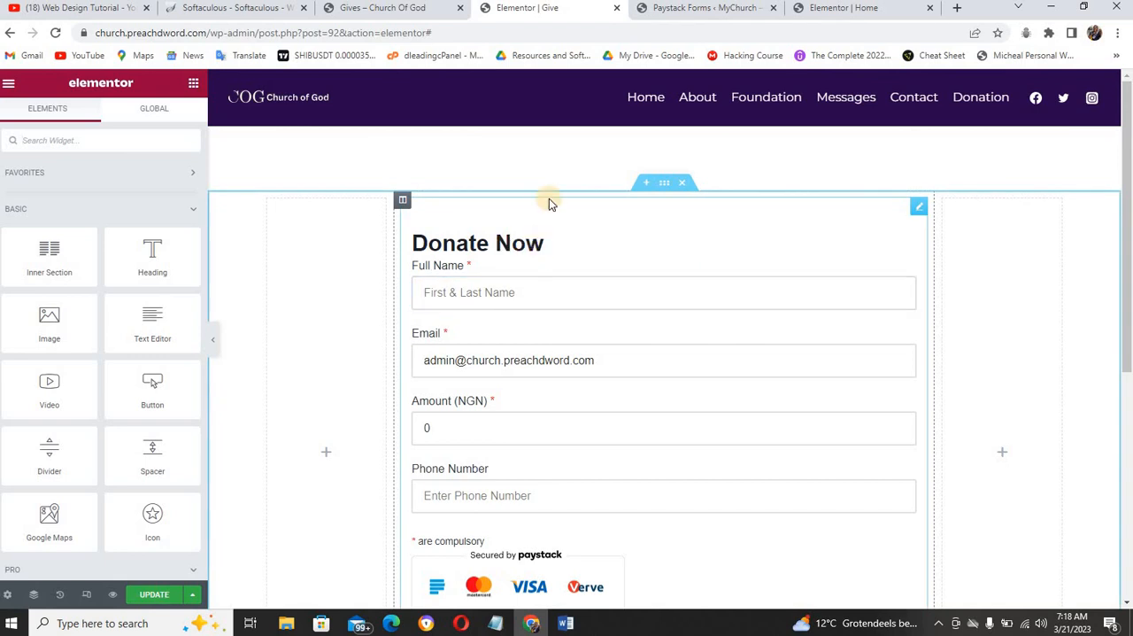
click(644, 10)
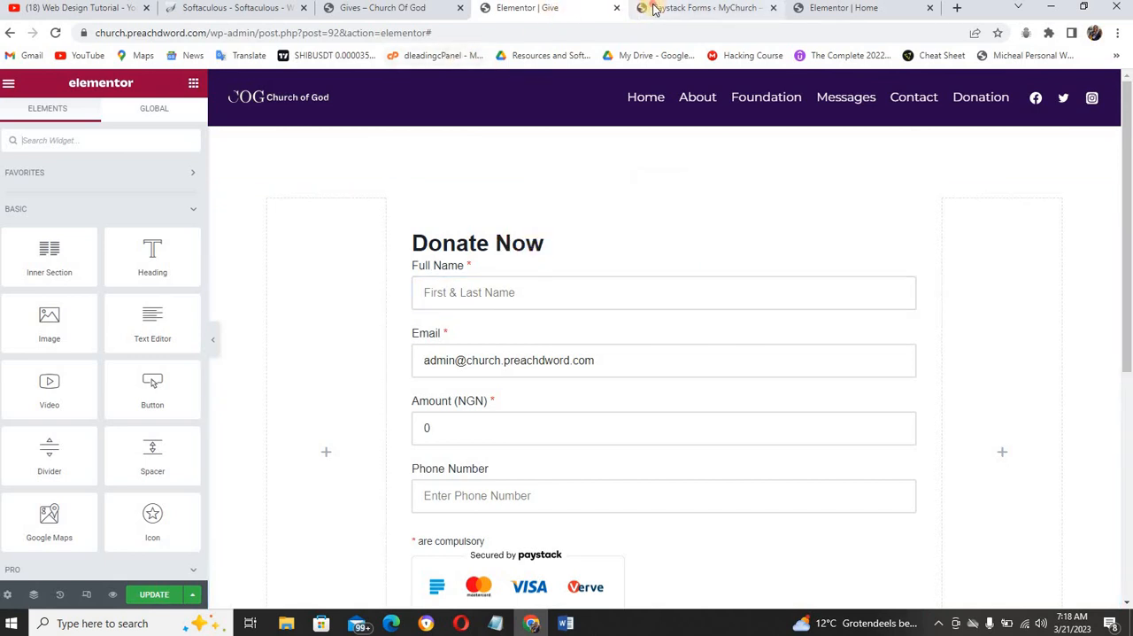
mouse_move(182, 223)
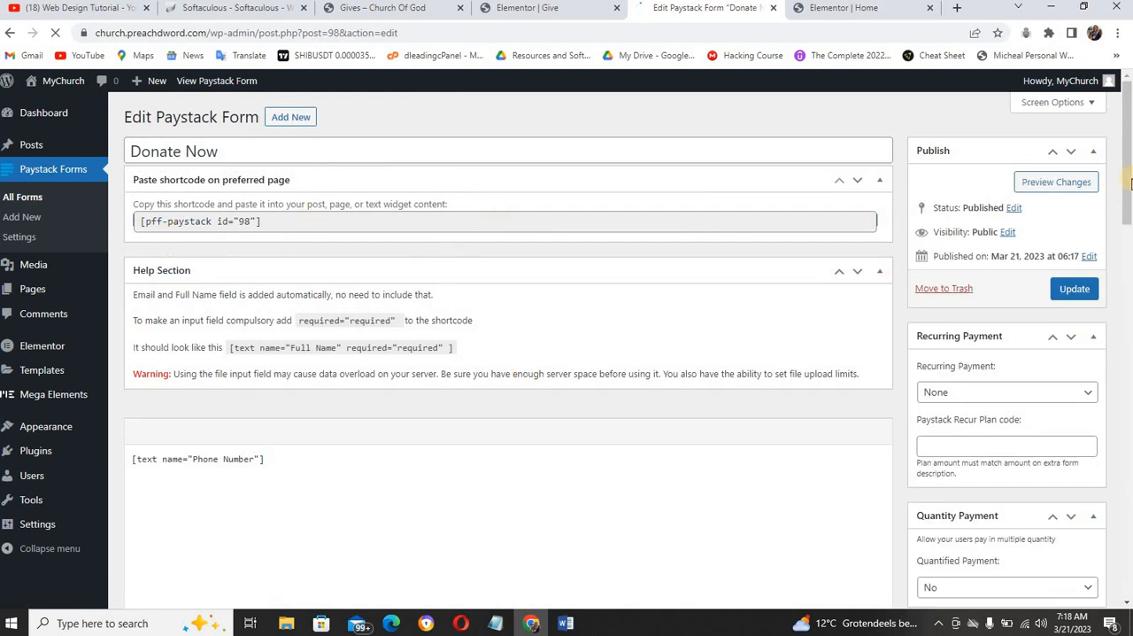
drag(1130, 208, 1130, 391)
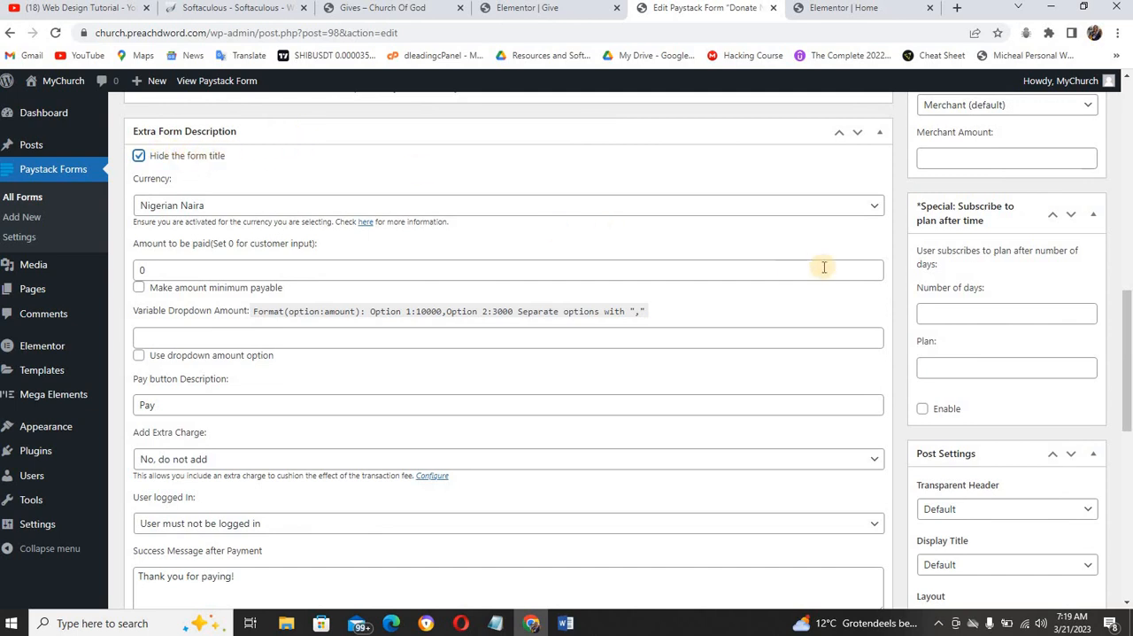
drag(1128, 308, 1126, 89)
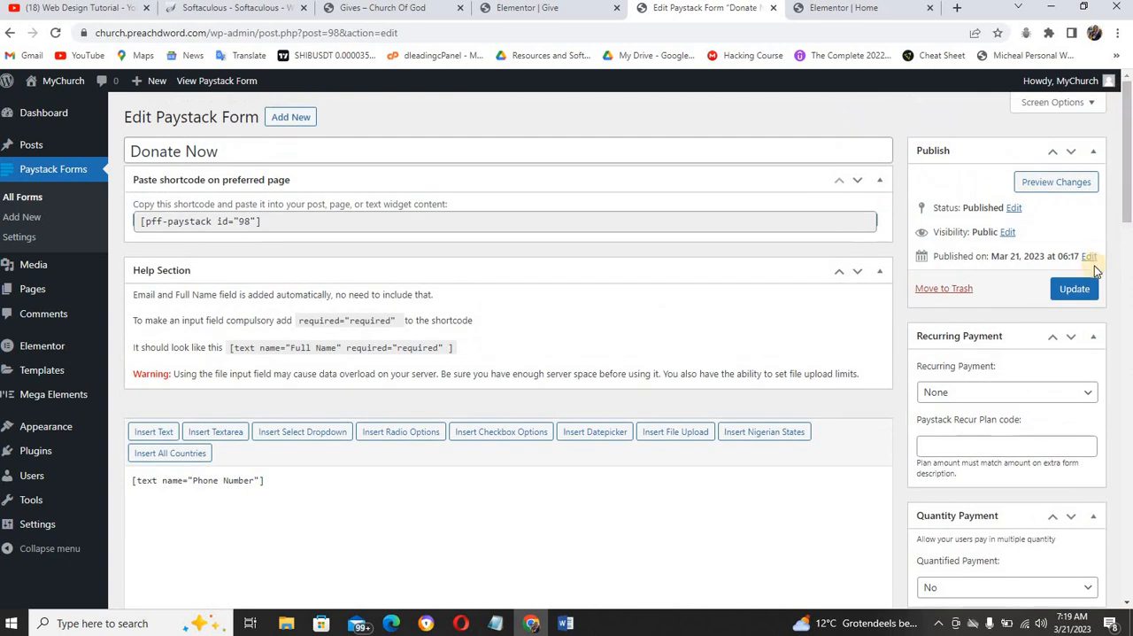
click(1074, 289)
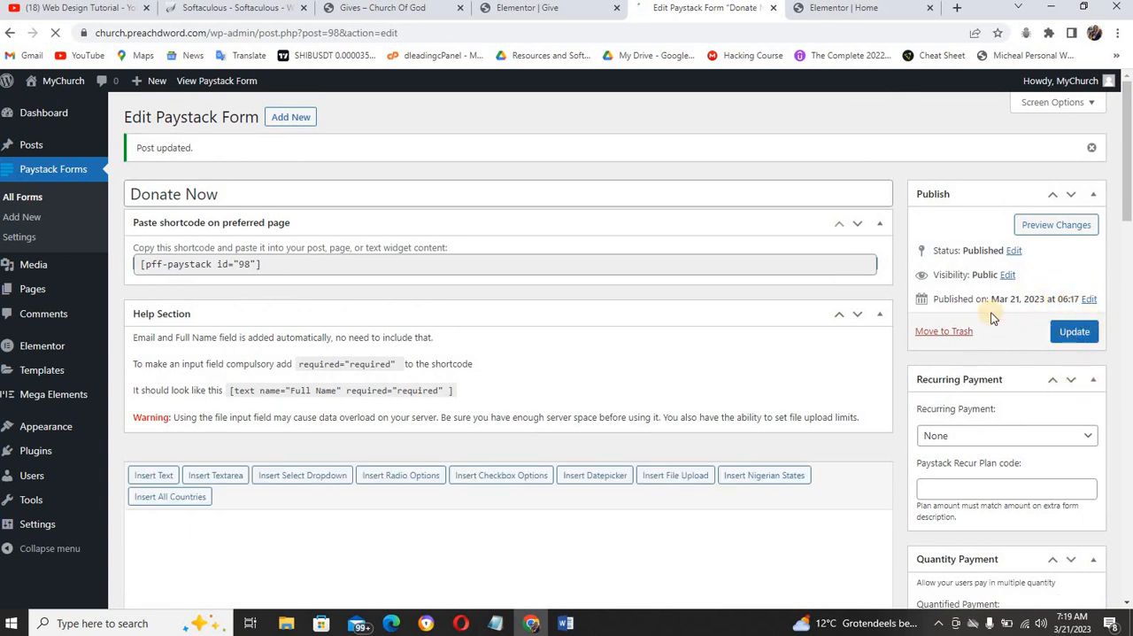
Update the Give page, preview the donation form, and close the page's Elementor editor.
click(574, 10)
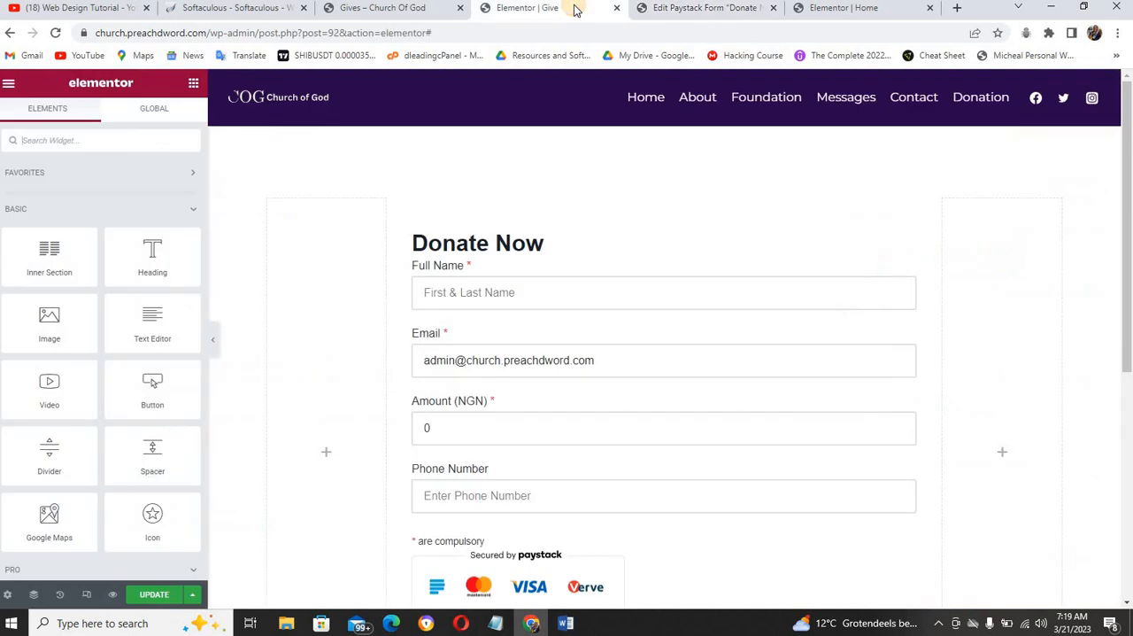
click(158, 597)
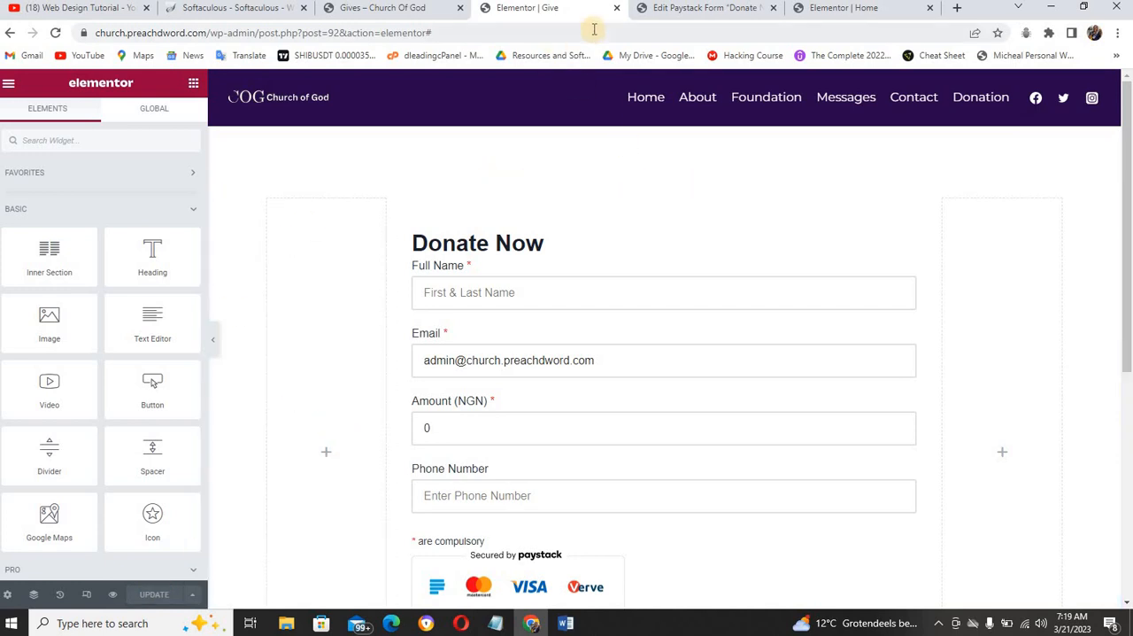
click(109, 595)
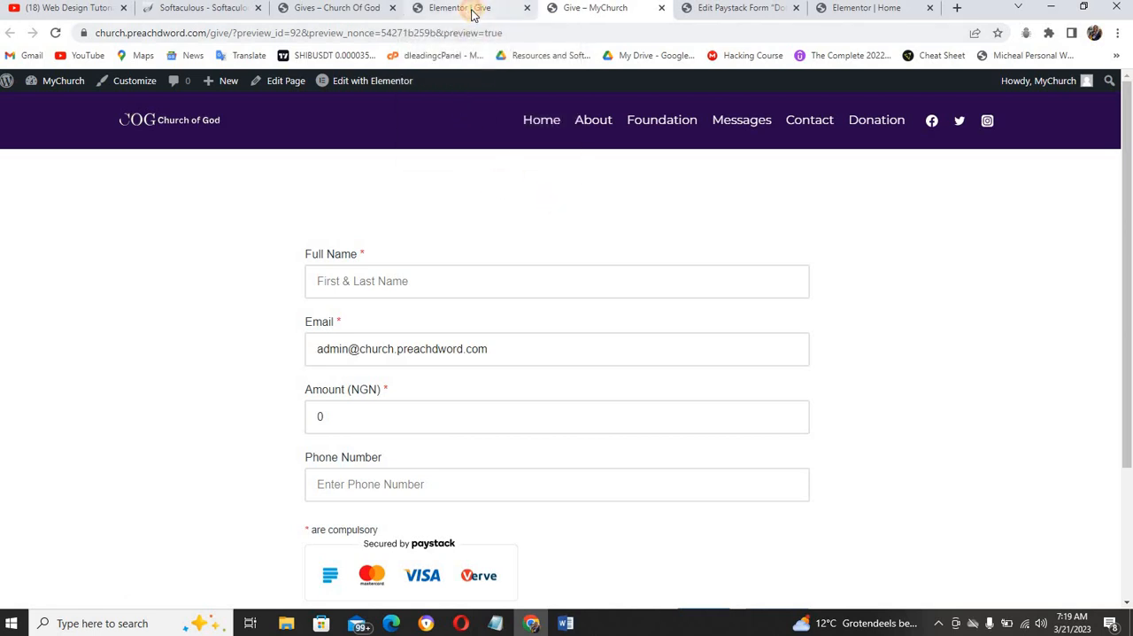
click(472, 11)
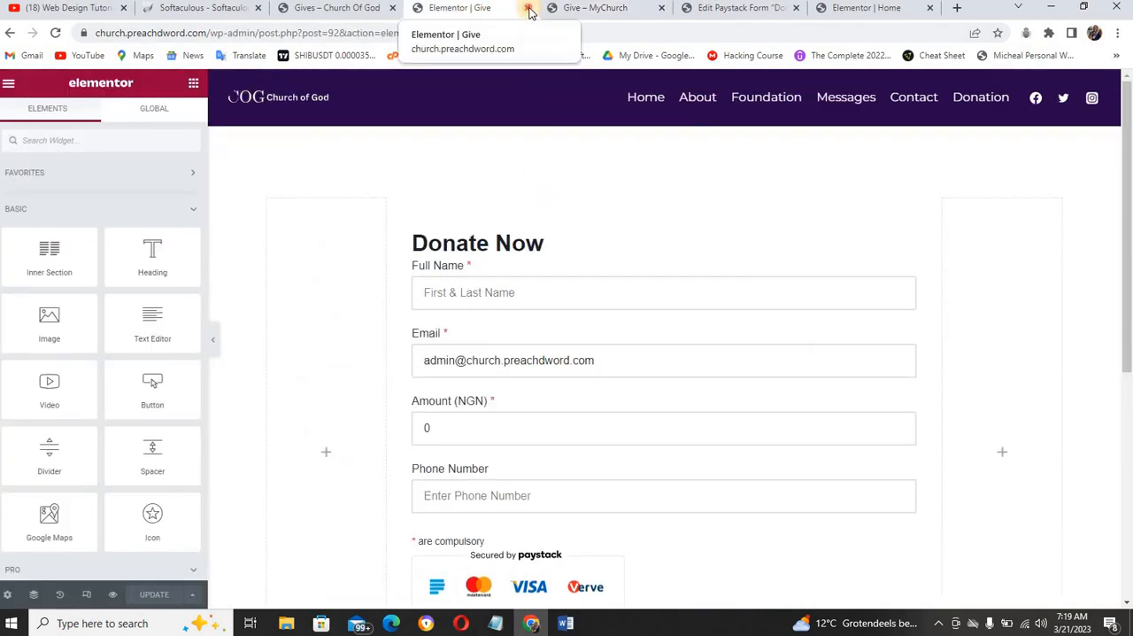
click(528, 8)
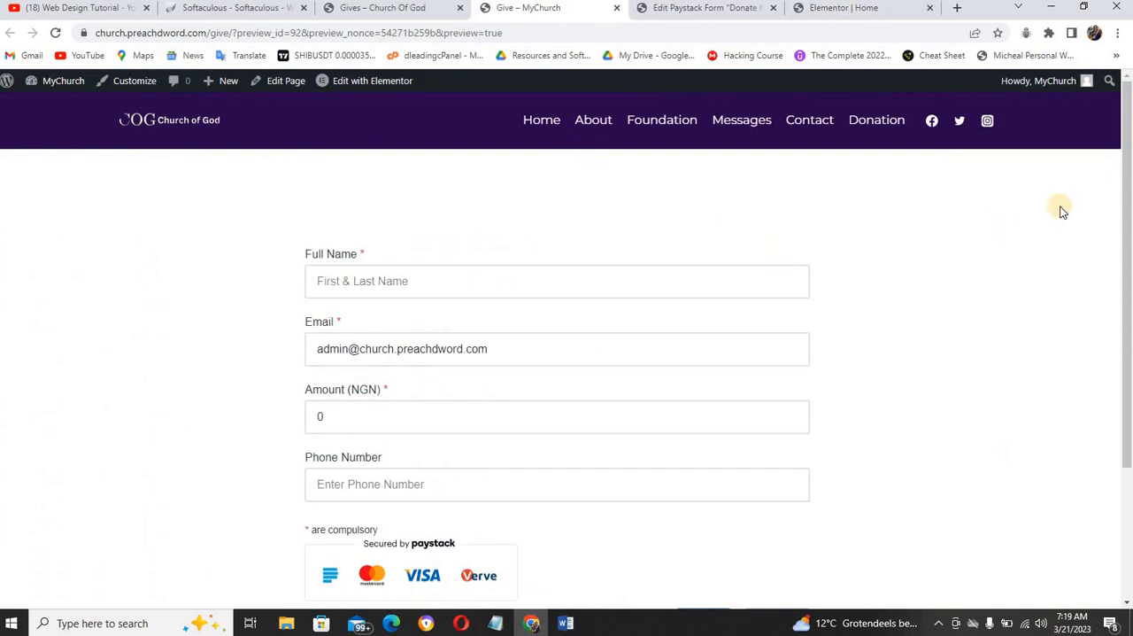
drag(1126, 201, 1125, 133)
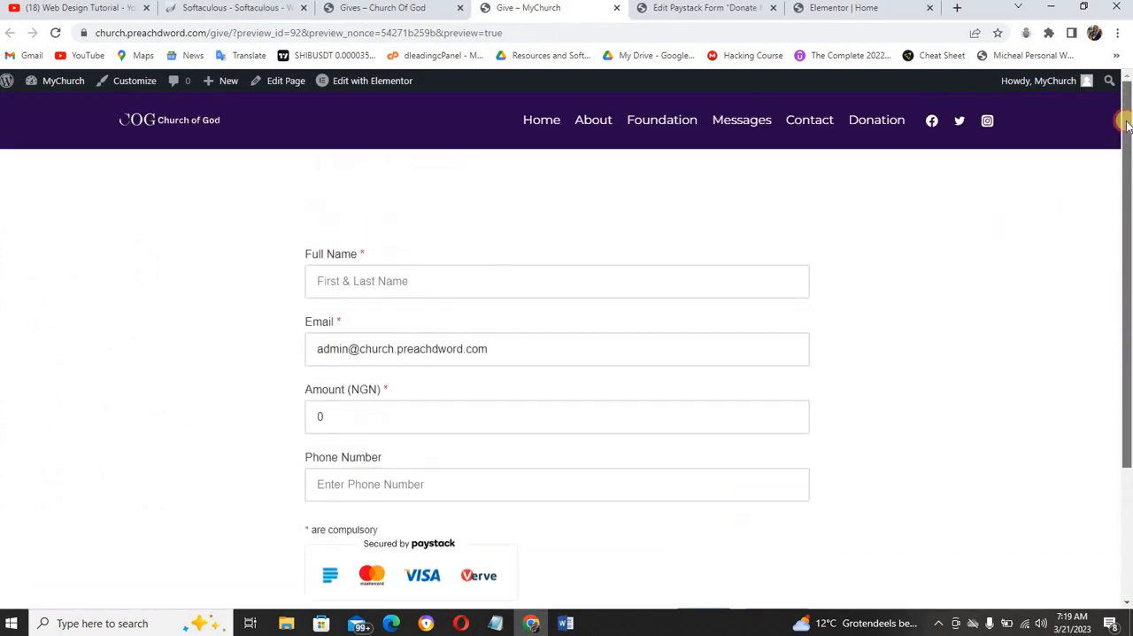
Compare the praying-man banner on the site's home page with the quote banner on the reference Church of God site.
click(534, 121)
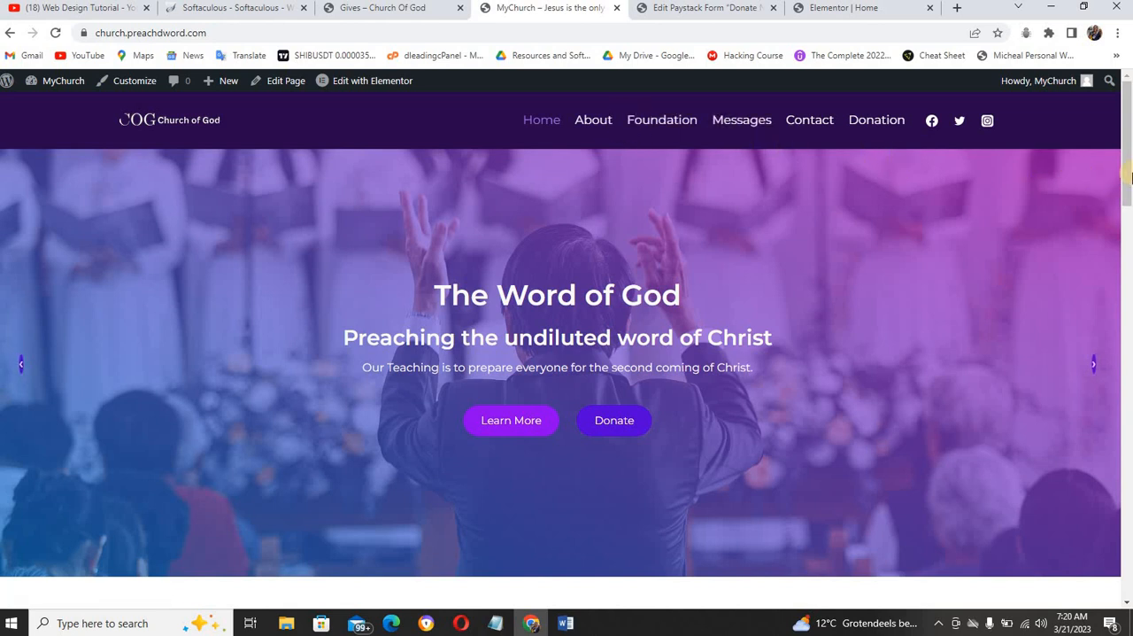
drag(1129, 241, 1128, 384)
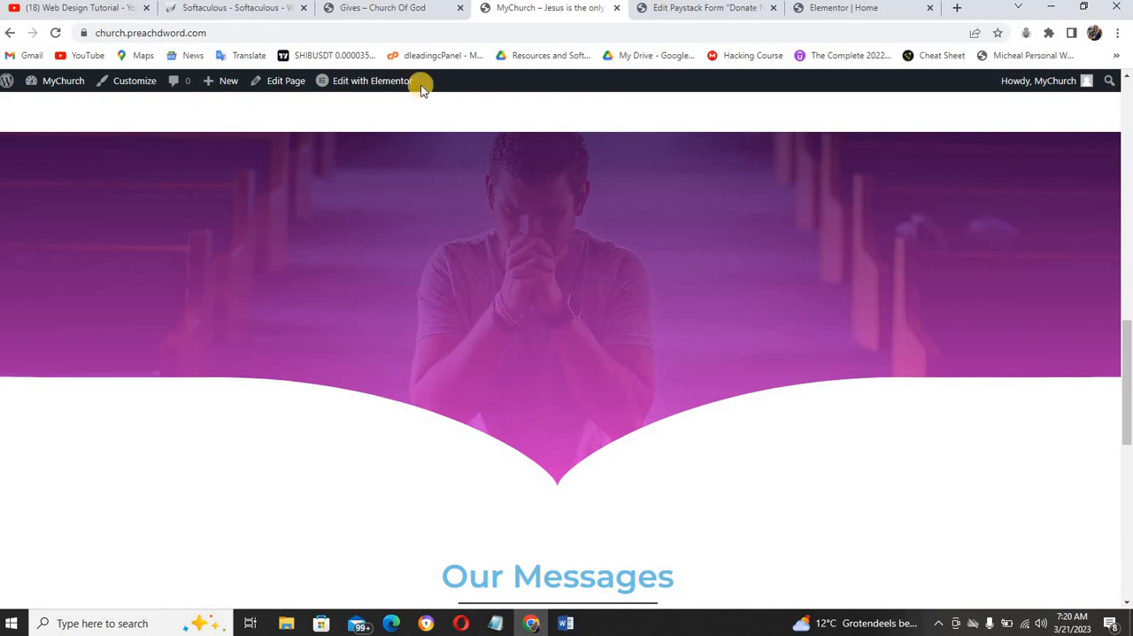
click(382, 9)
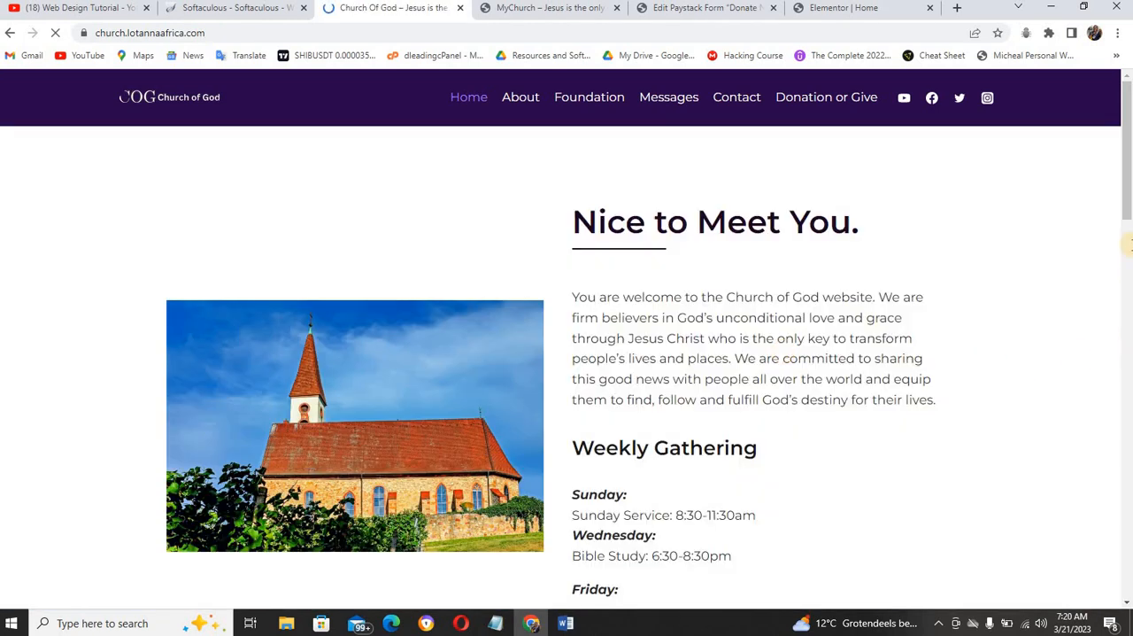
drag(1127, 174, 1127, 358)
scroll(899, 371, down, 1)
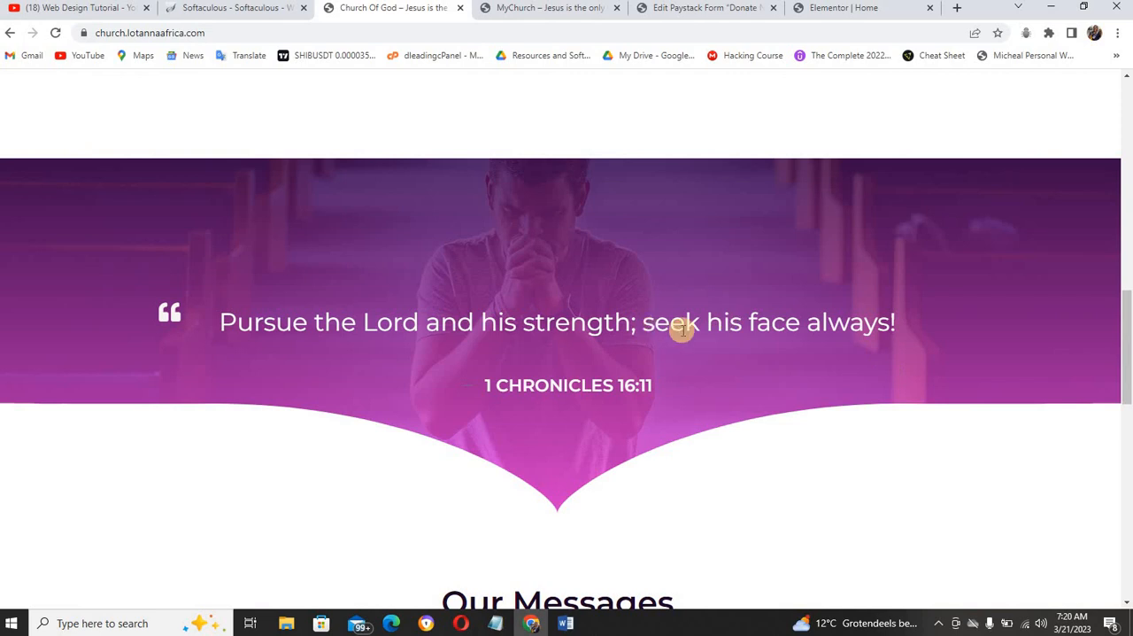
Search the Home page editor's widgets for "quo" and try to use the Pro Blockquote widget for the praying-man banner.
click(731, 11)
click(805, 8)
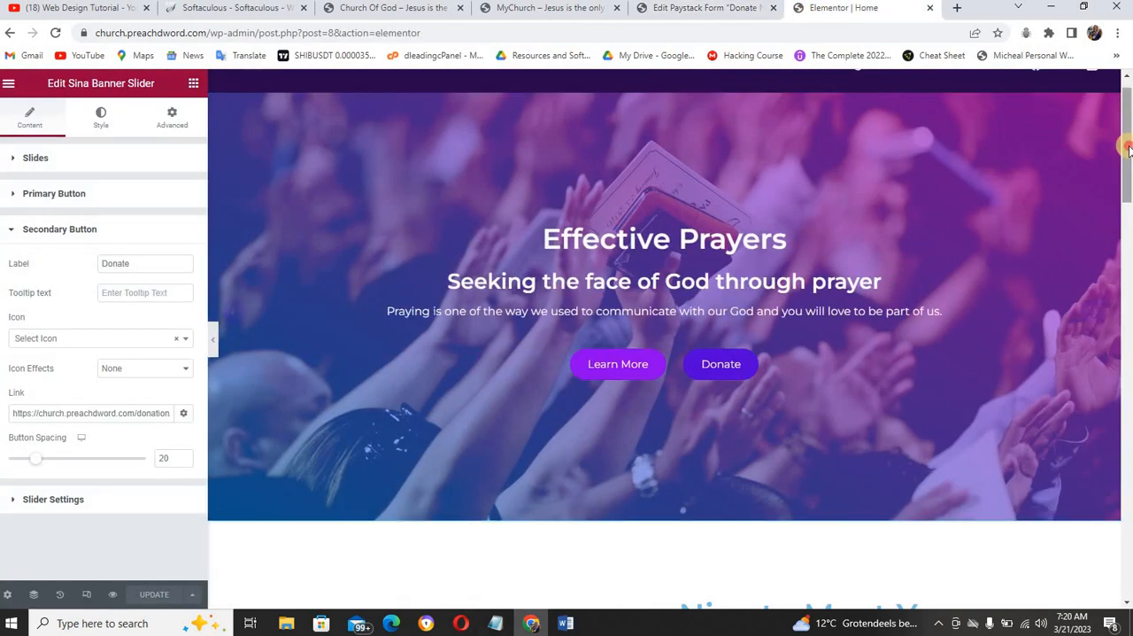
drag(1128, 150, 1123, 332)
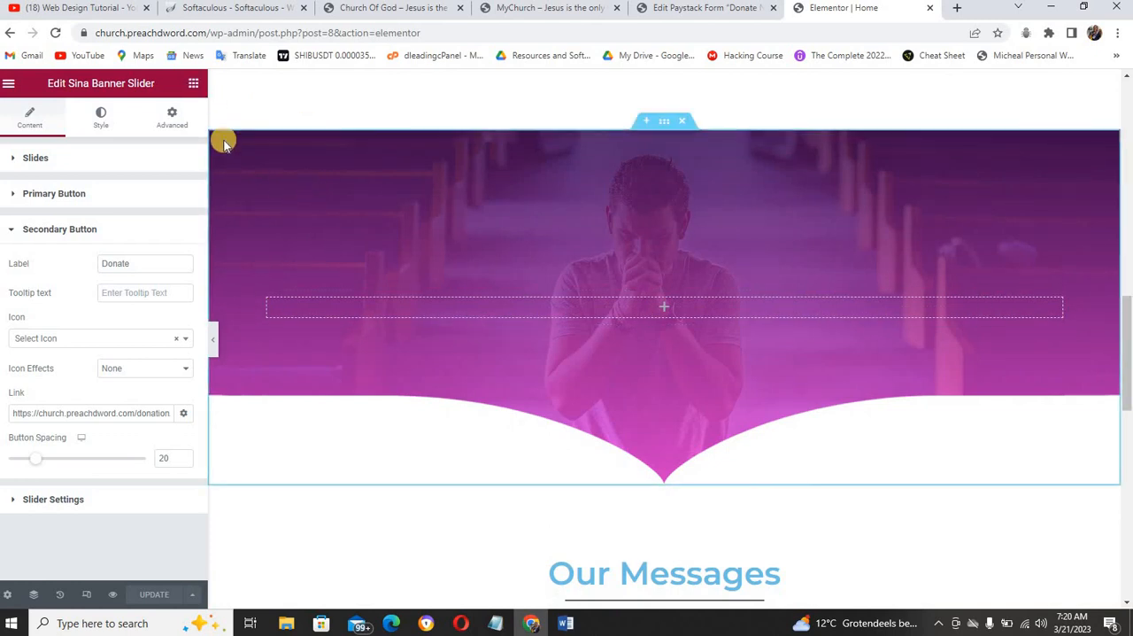
click(192, 89)
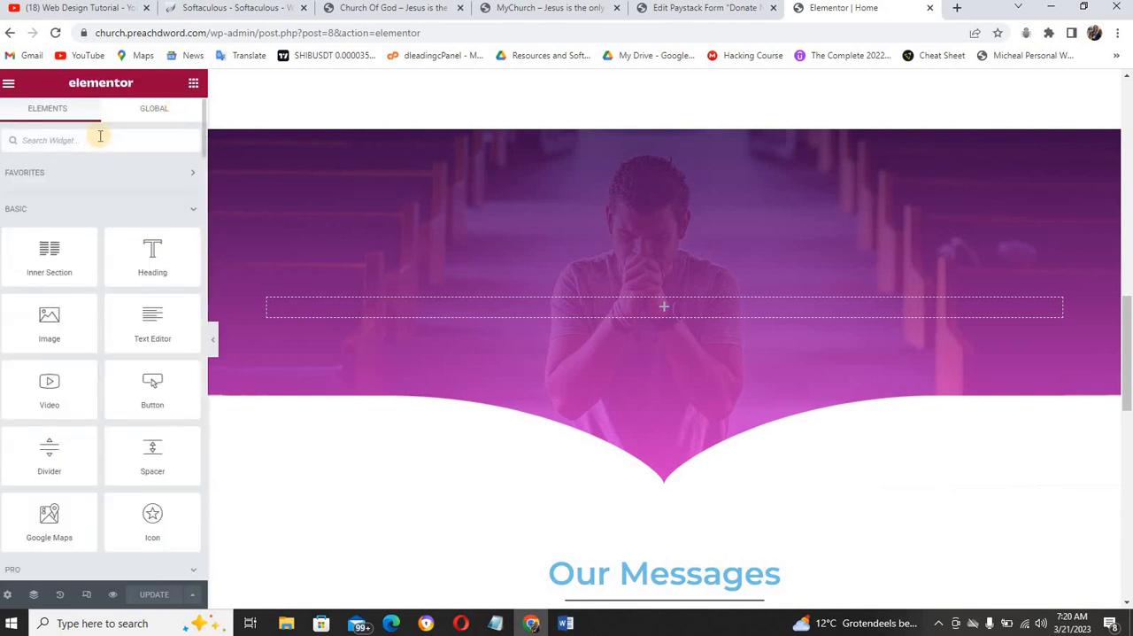
text(quo)
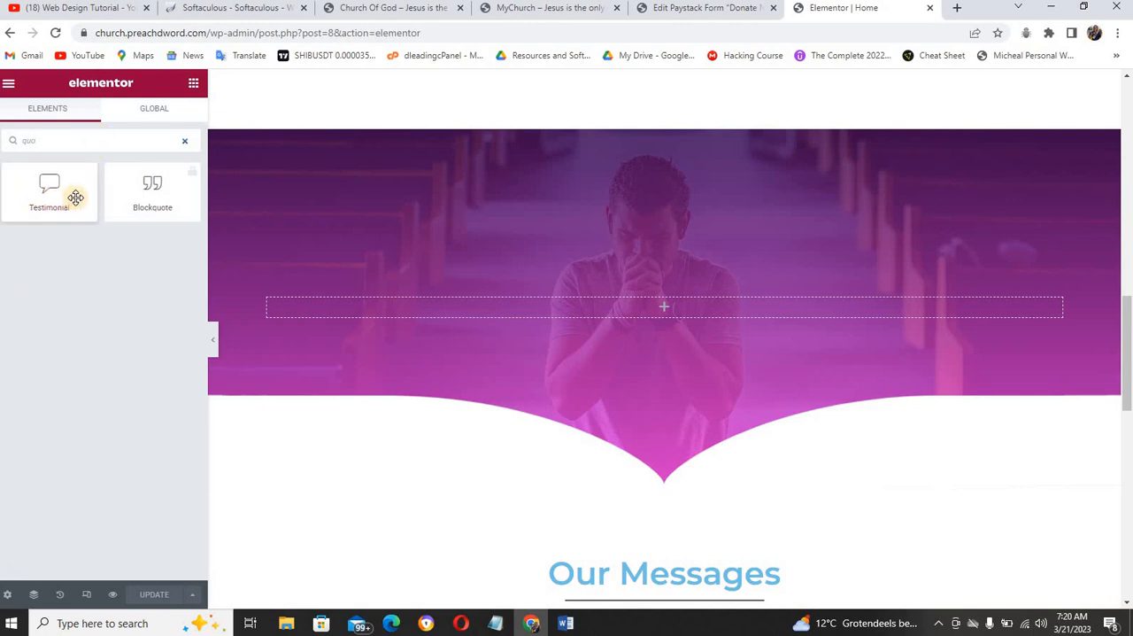
click(157, 195)
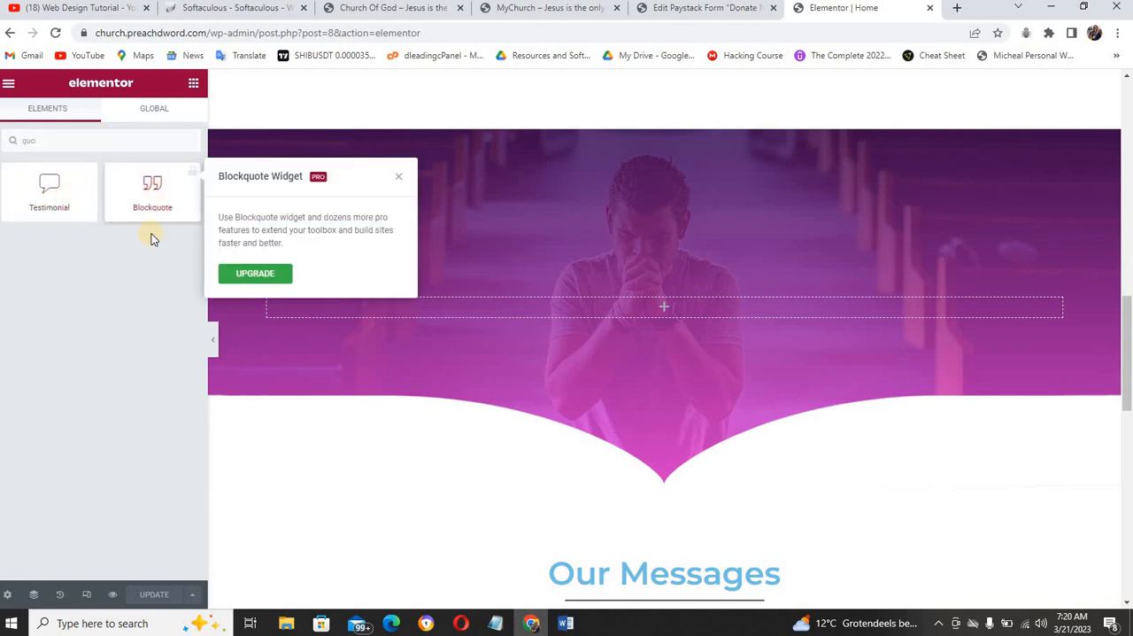
click(148, 268)
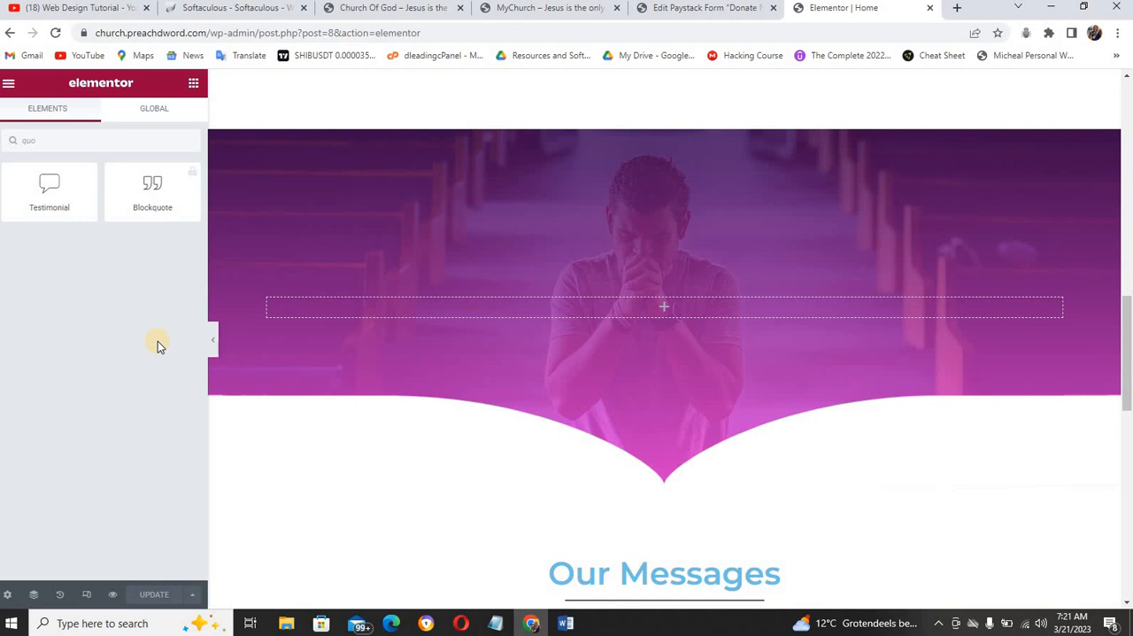
Reload the Home page's Elementor editor and check the site's installed plugins in the WordPress admin.
key(F5)
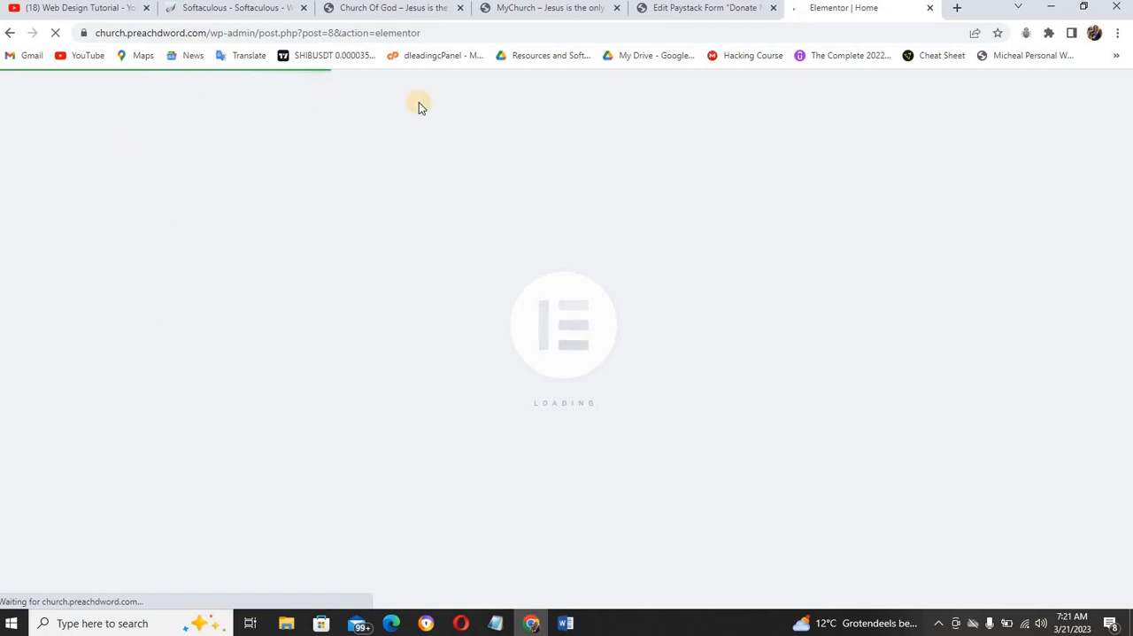
click(579, 9)
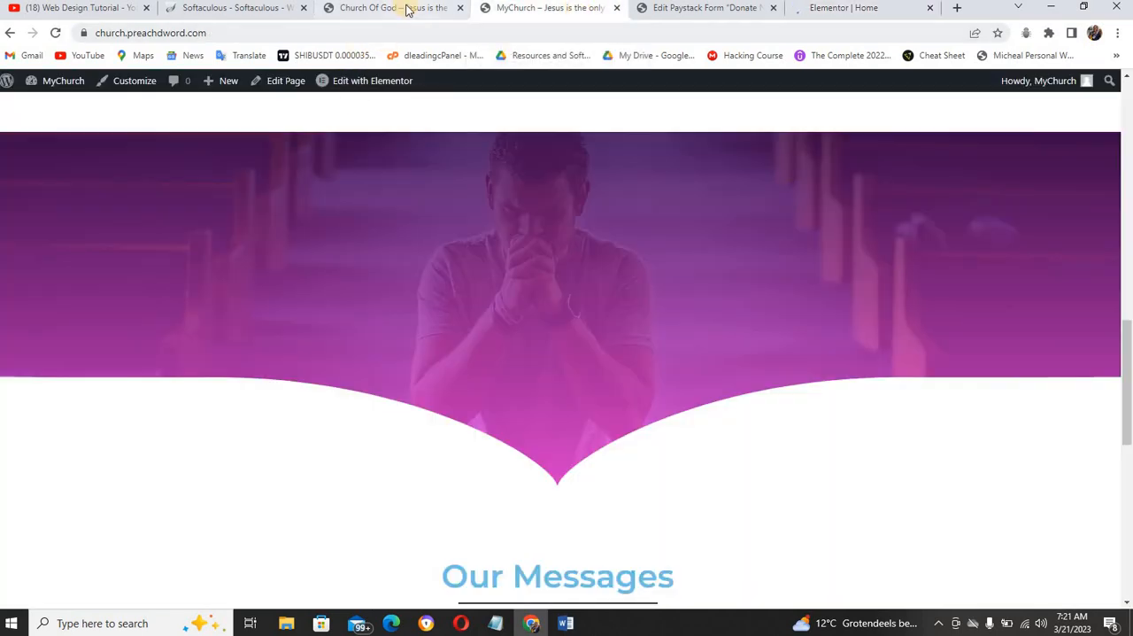
click(647, 11)
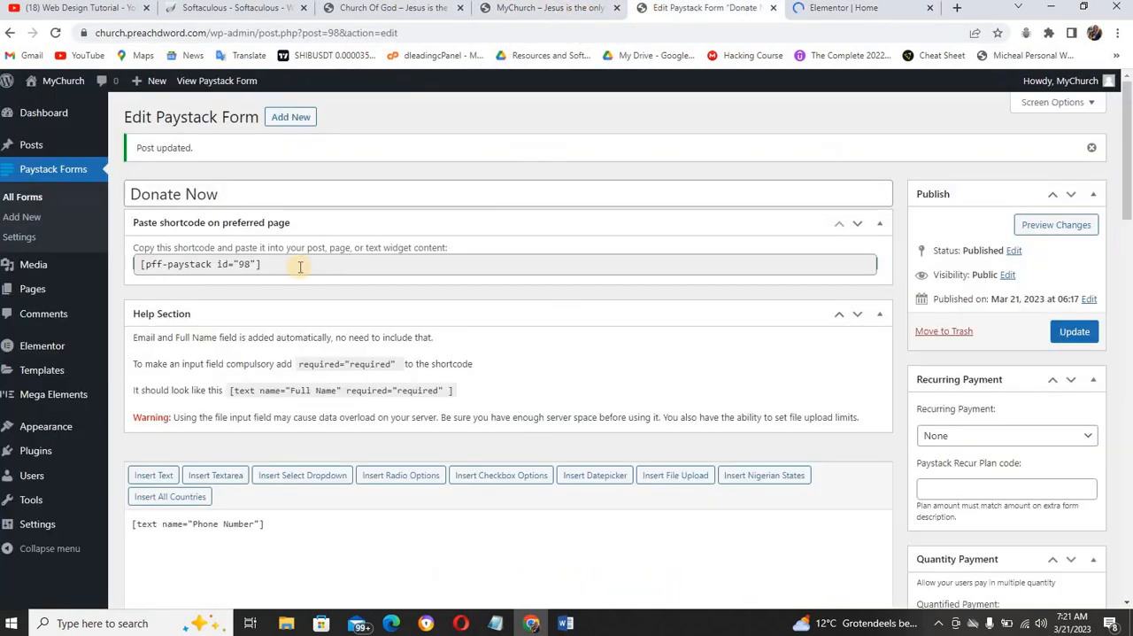
mouse_move(40, 453)
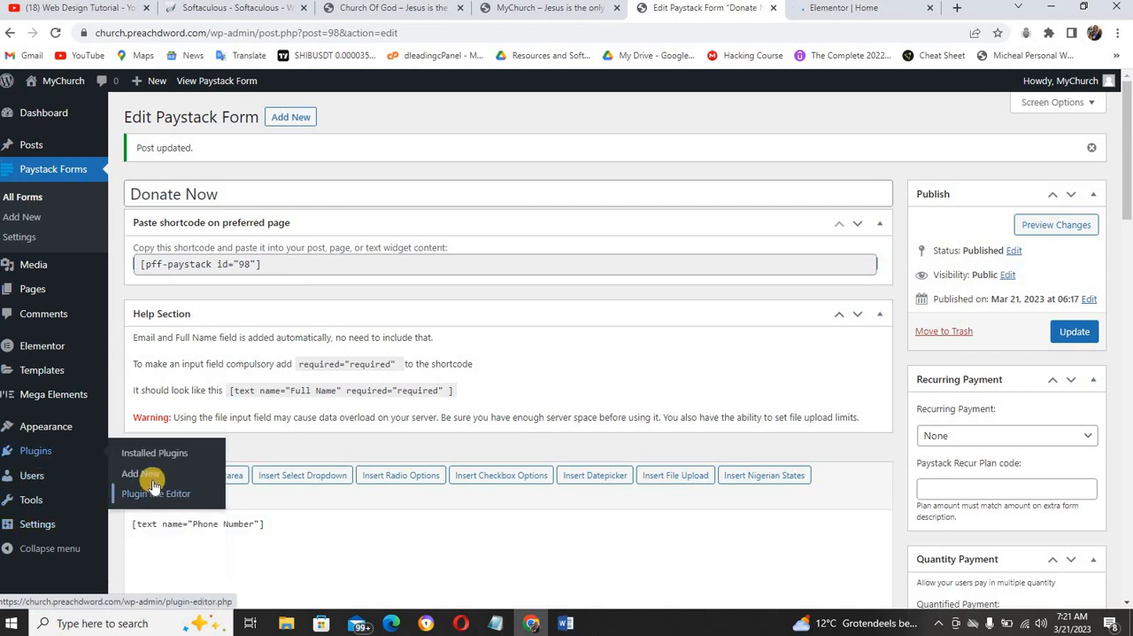
click(156, 456)
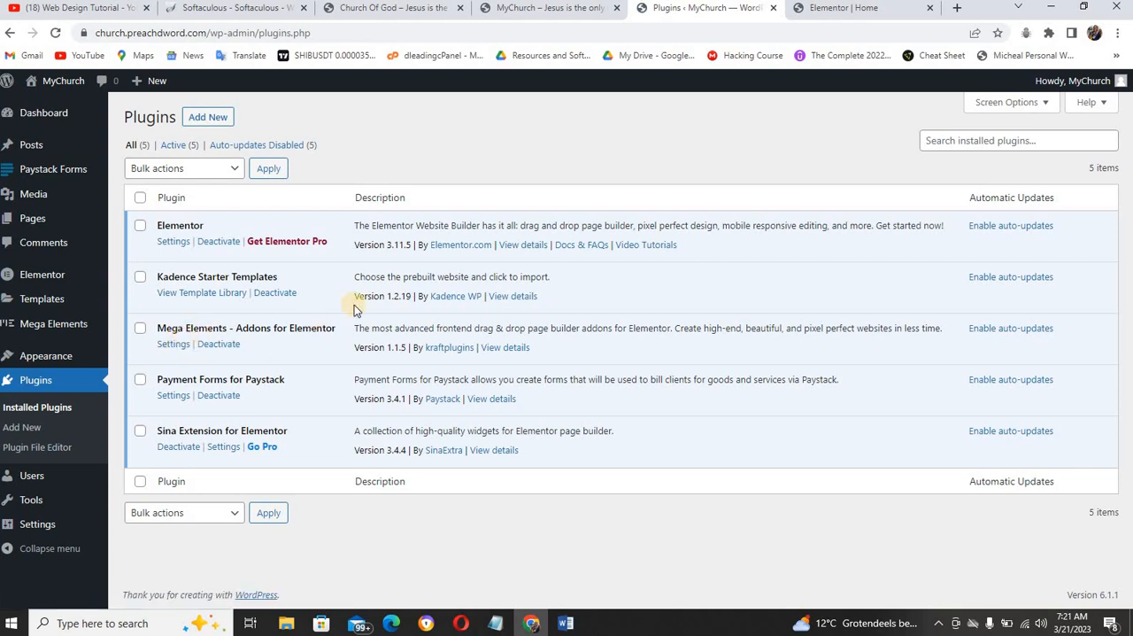
Find the unlocked Blockquote widget with "qu" and add it to the Home page's empty praying-man banner section.
click(841, 13)
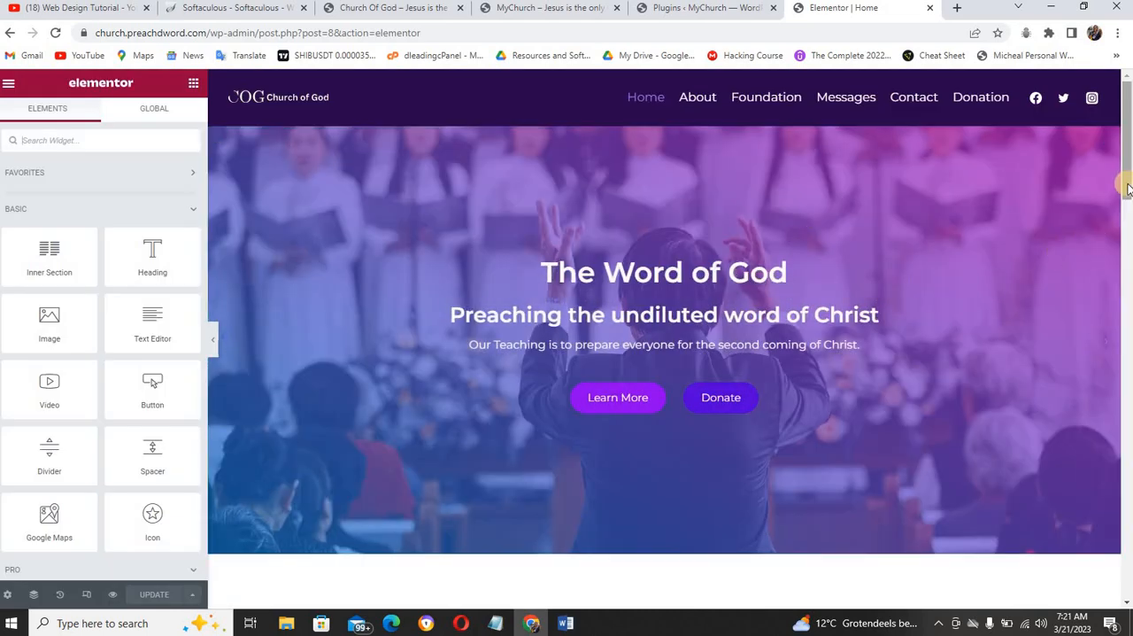
drag(1127, 187, 1125, 394)
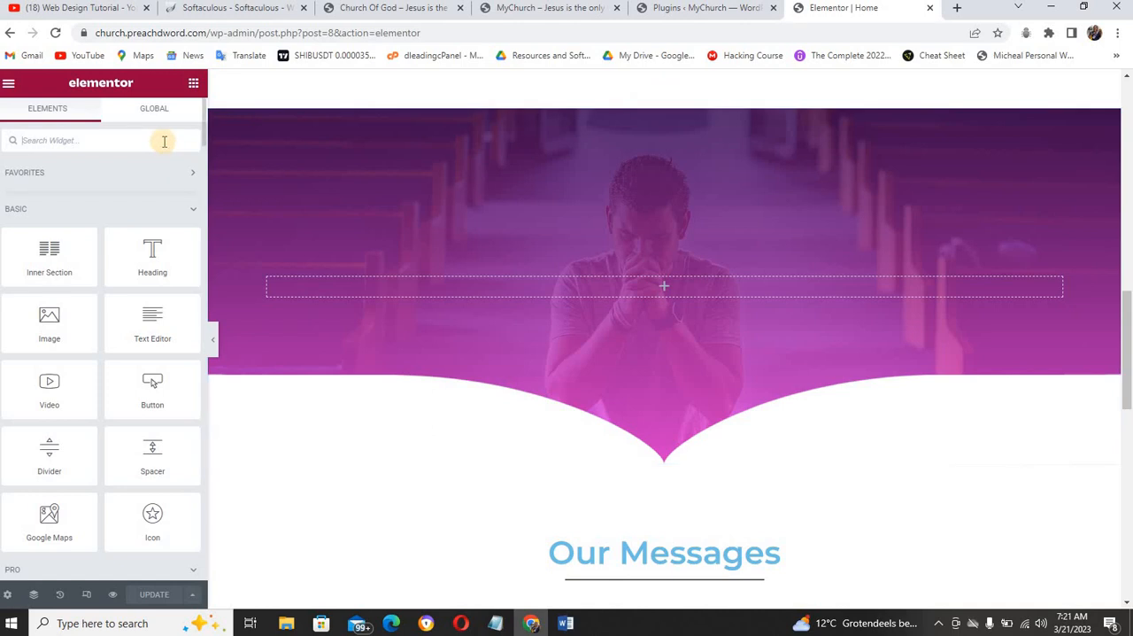
text(qu)
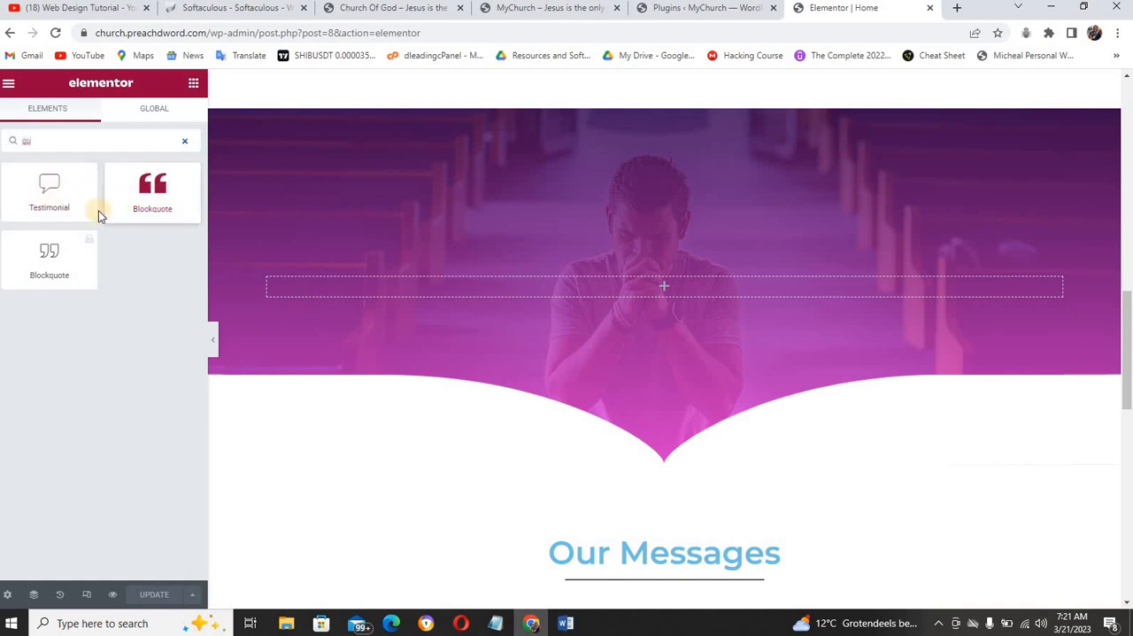
drag(126, 194, 427, 293)
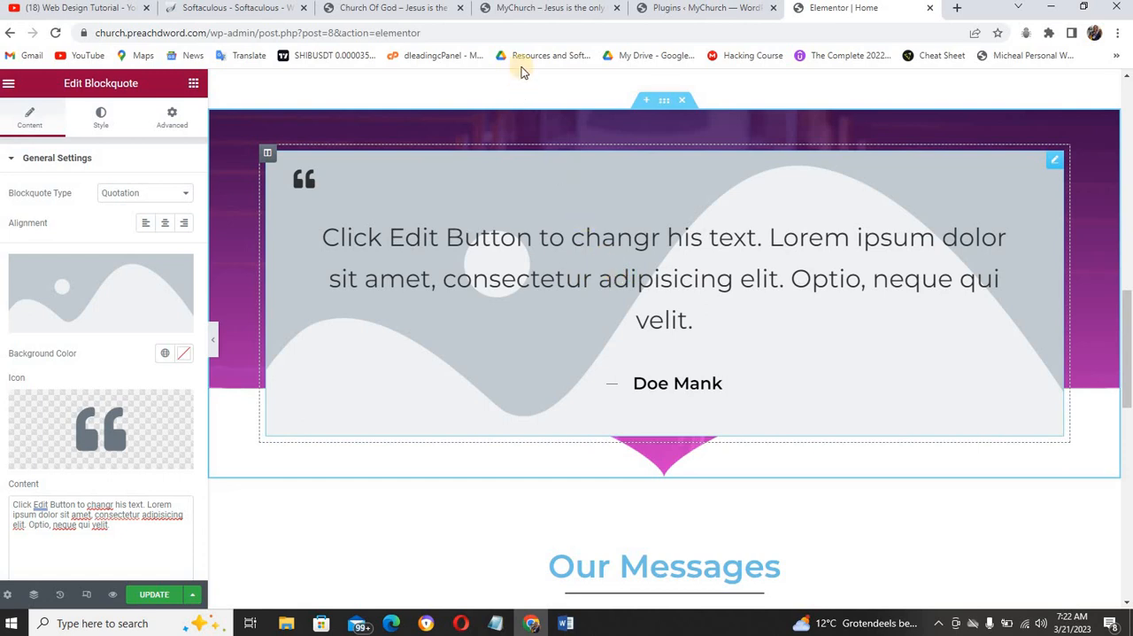
Copy the quote sentence from the reference Church of God banner and place the Home editor's browser tab beside that site's tab.
mouse_move(523, 11)
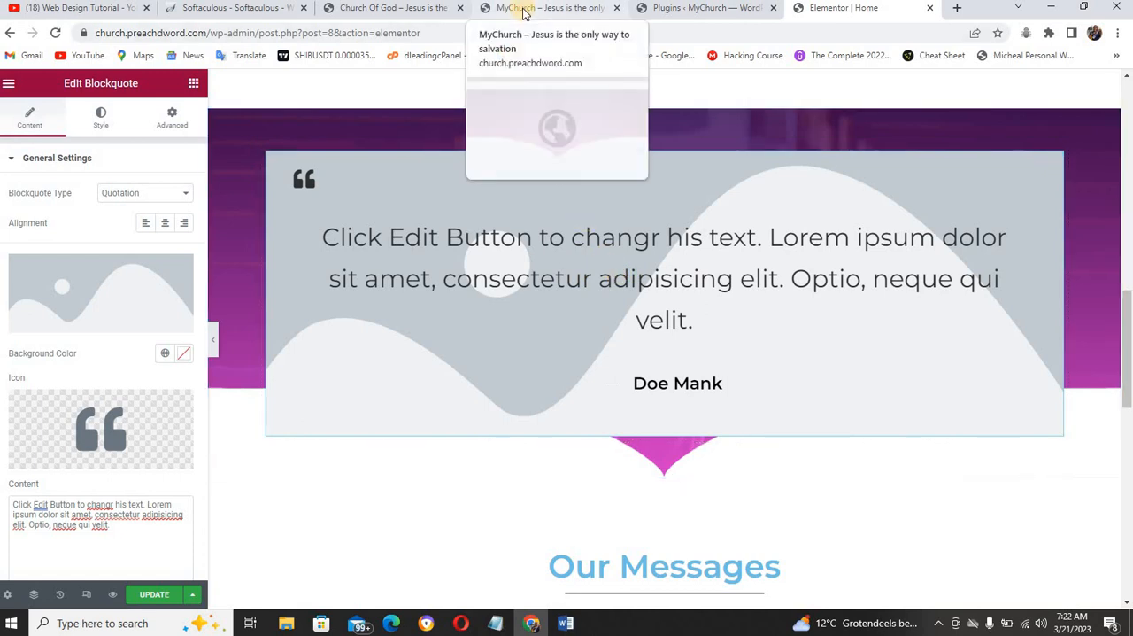
click(416, 9)
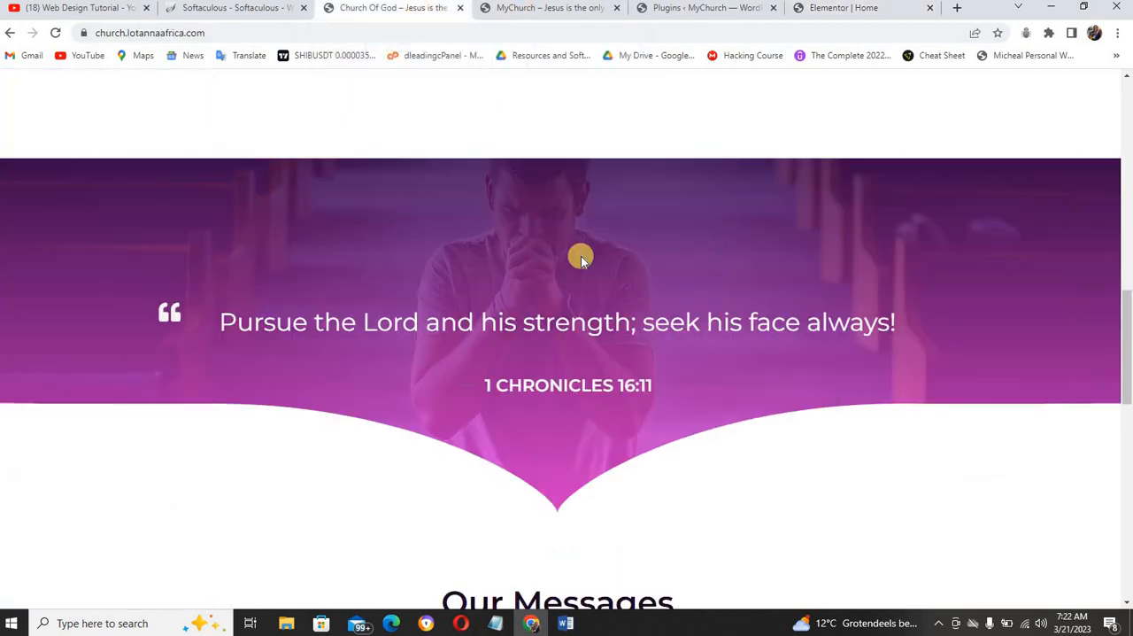
drag(225, 320, 895, 307)
key(ctrl+c)
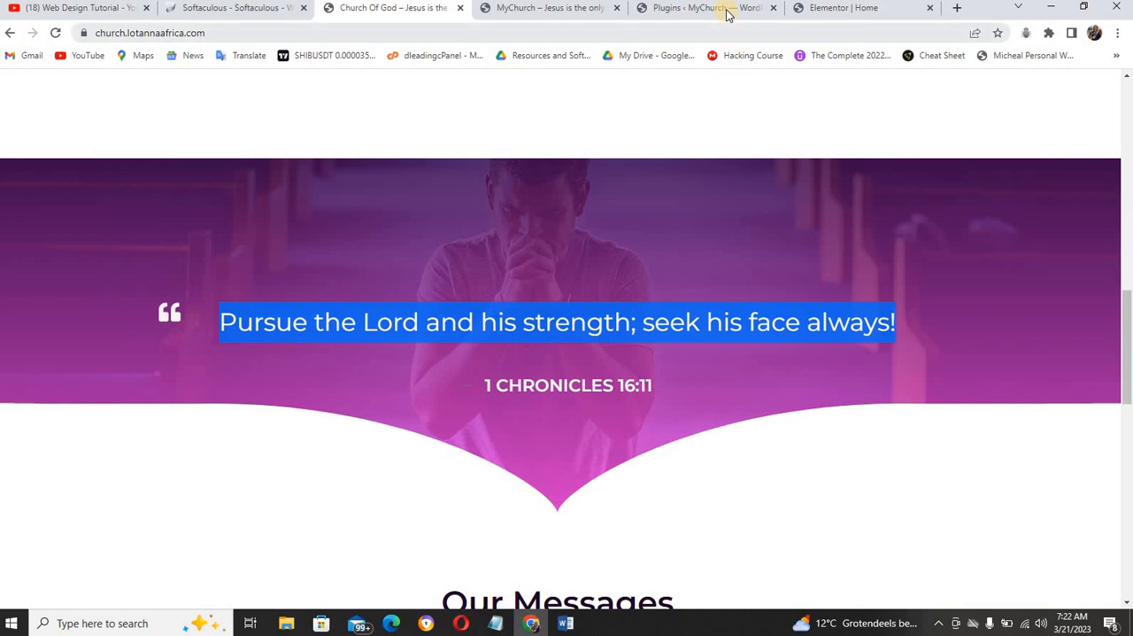
drag(815, 9, 540, 10)
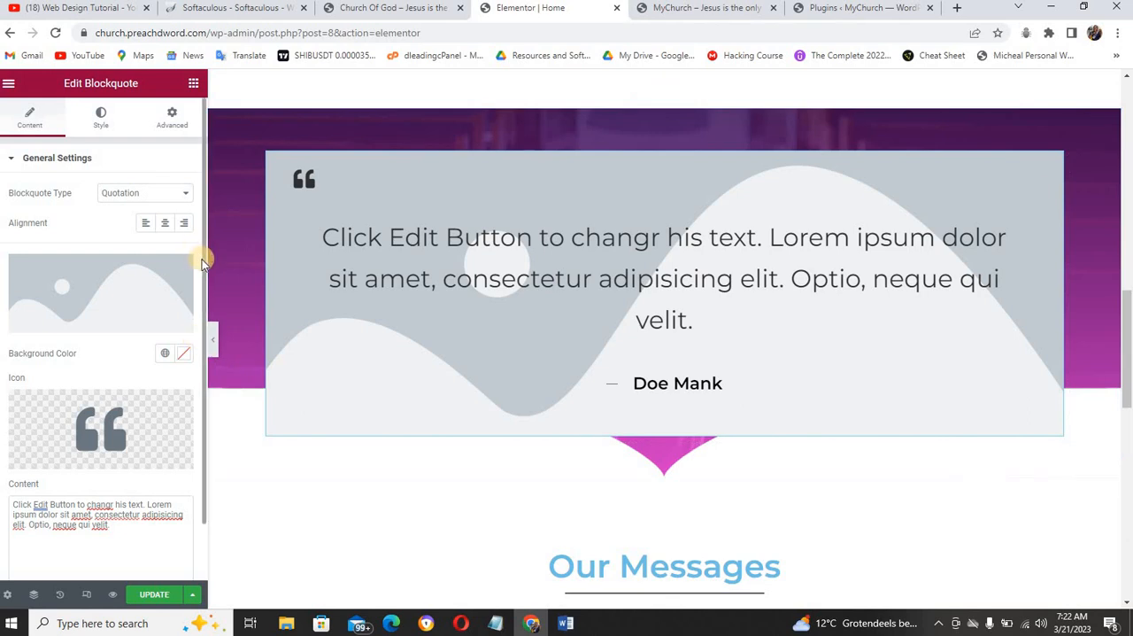
Remove the blockquote's placeholder background image and replace its content with "Pursue the Lord and his strength; seek his face always!".
scroll(182, 270, down, 1)
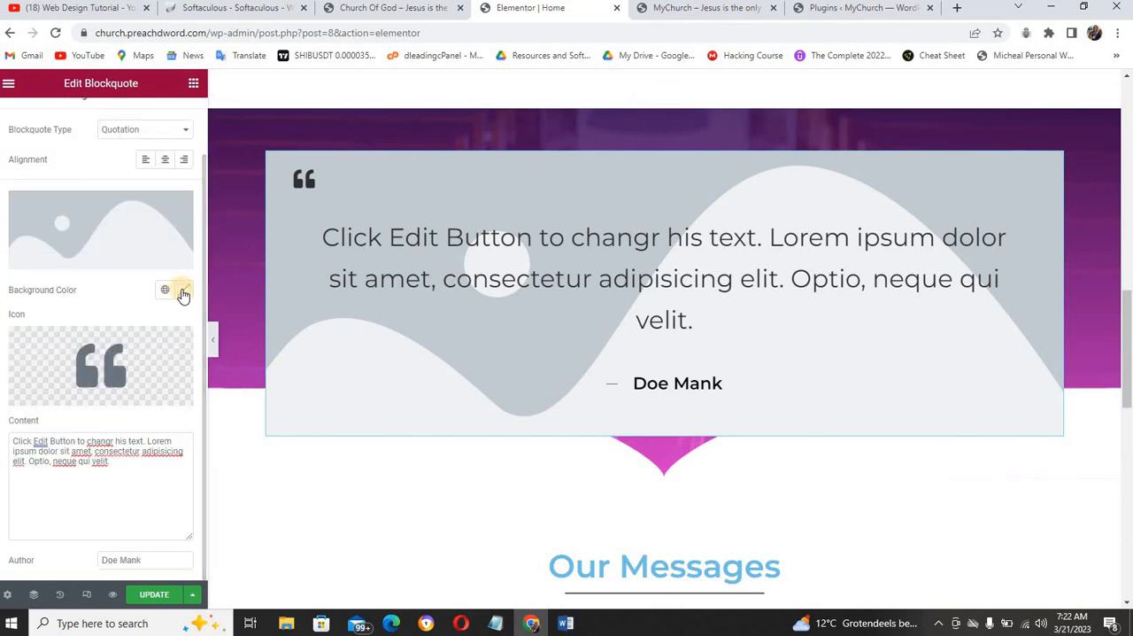
click(180, 208)
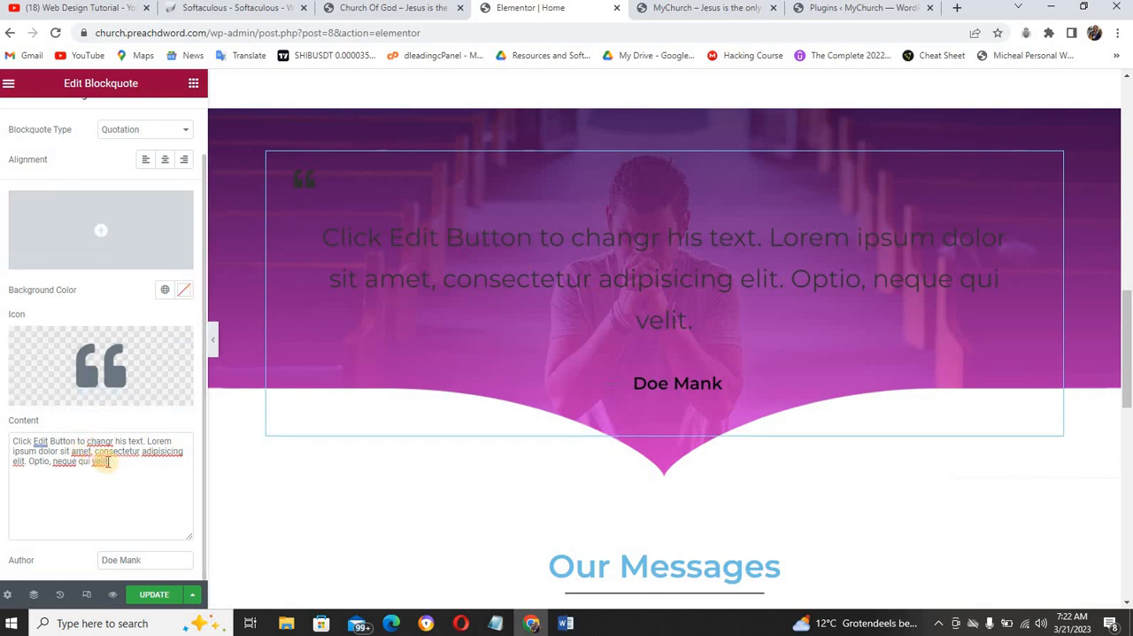
drag(112, 462, 8, 437)
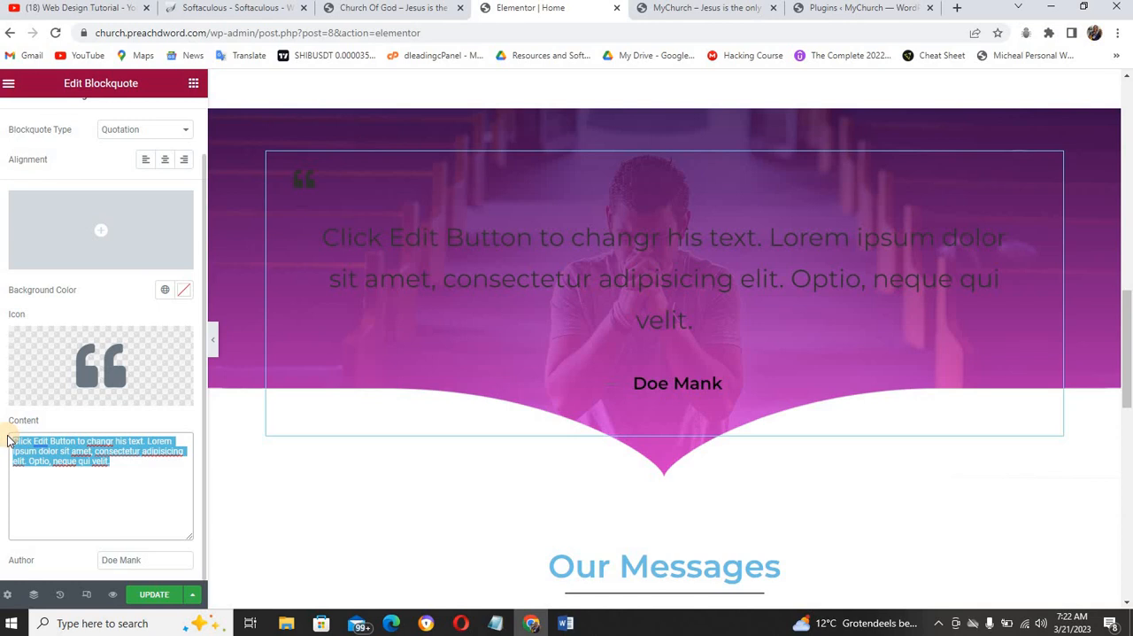
key(ctrl+v)
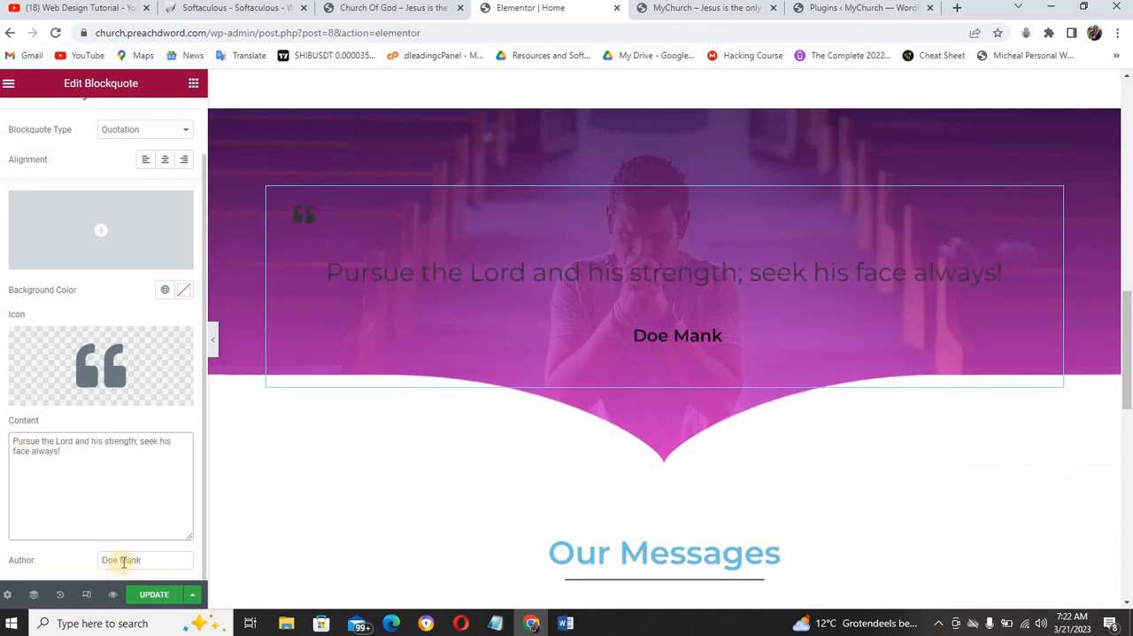
Copy the verse reference from the Church of God site and set the blockquote's author to "1 CHRONICLES 16:11".
click(355, 12)
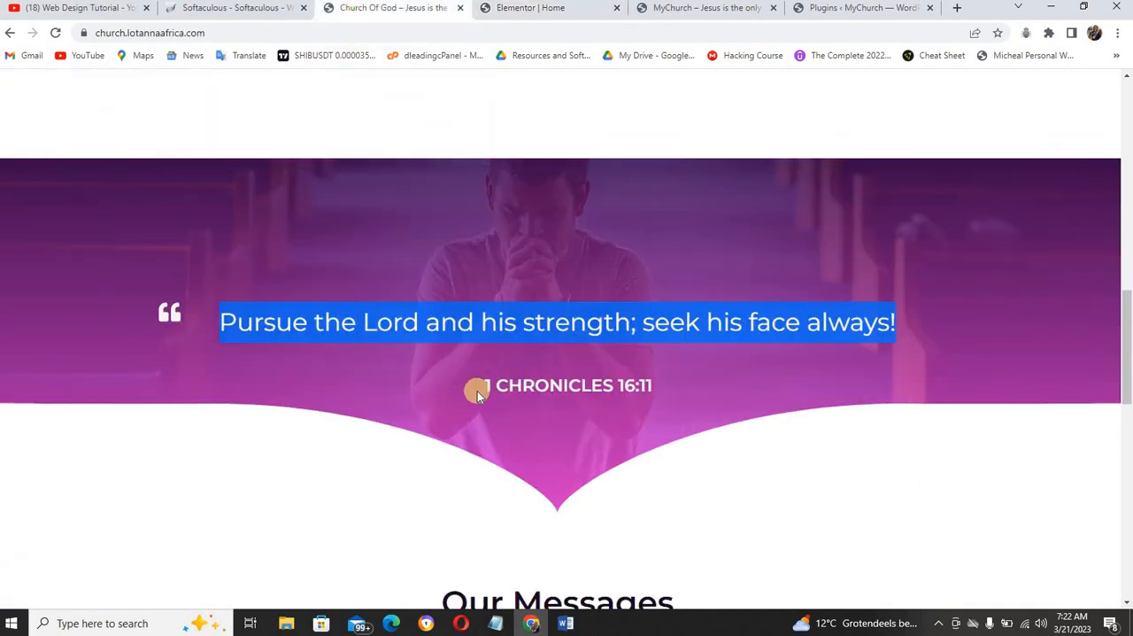
drag(484, 387, 655, 392)
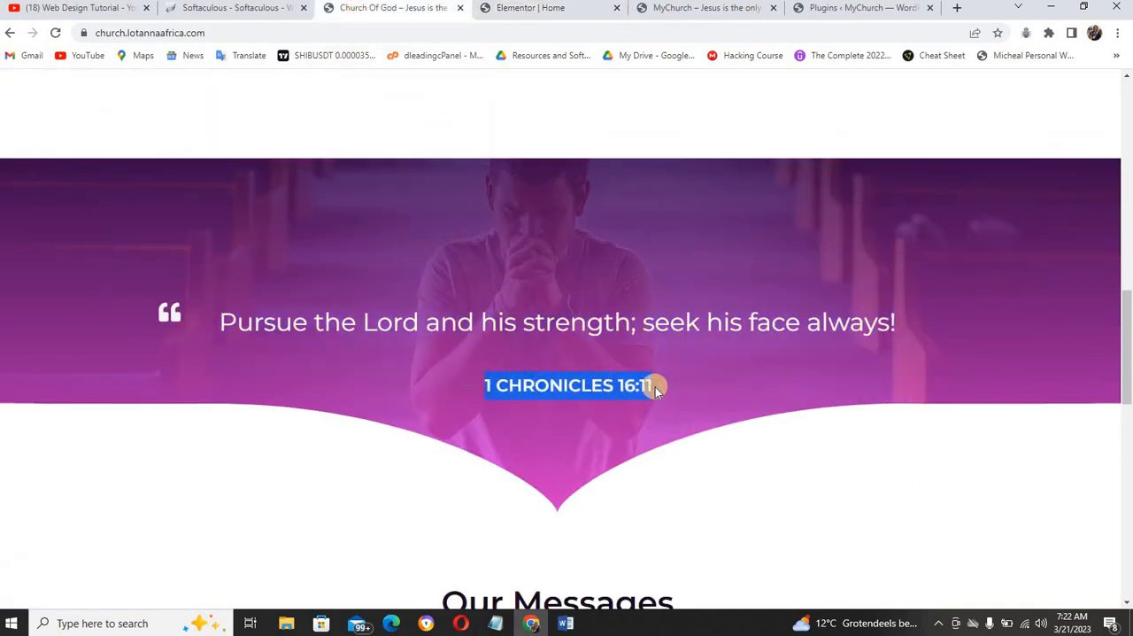
click(542, 14)
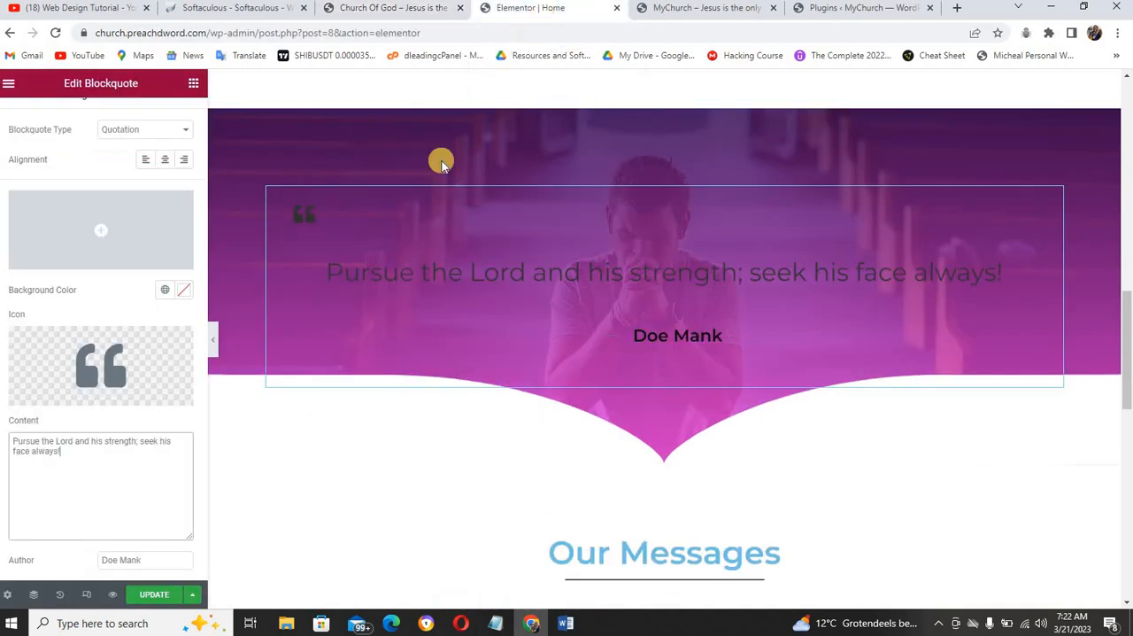
click(137, 558)
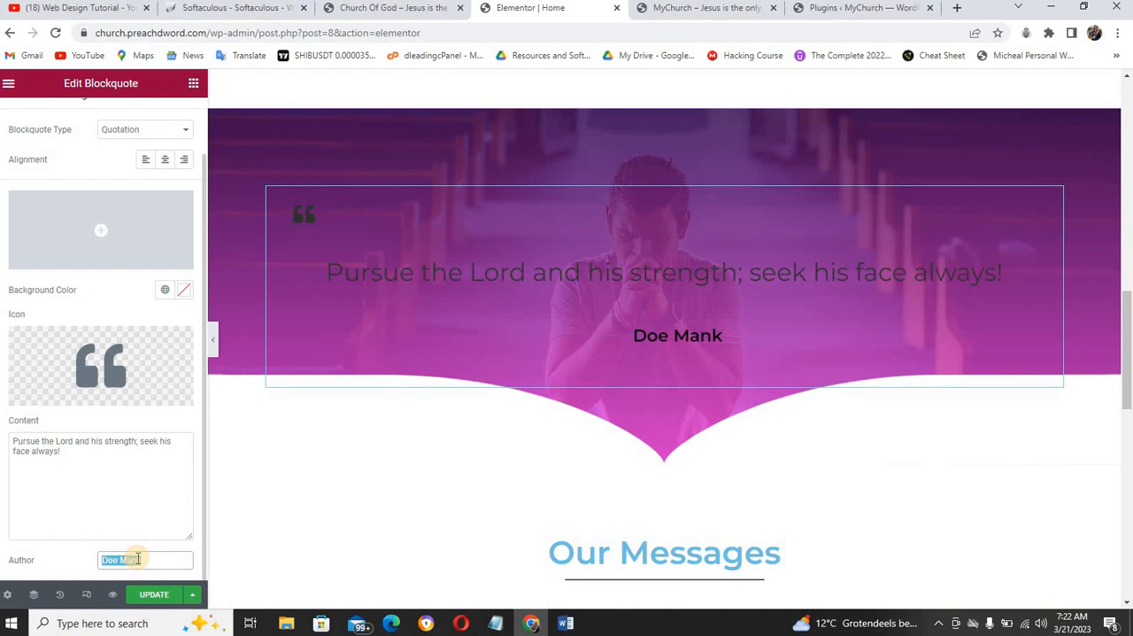
key(BackSpace)
text(1 CHRONICLES 16:11)
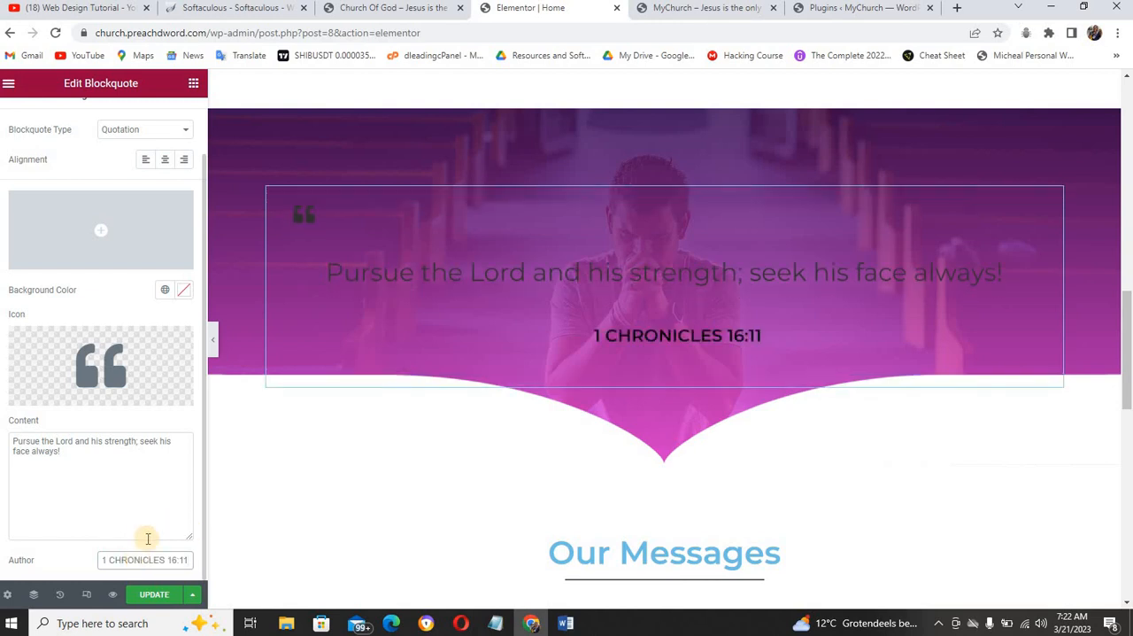
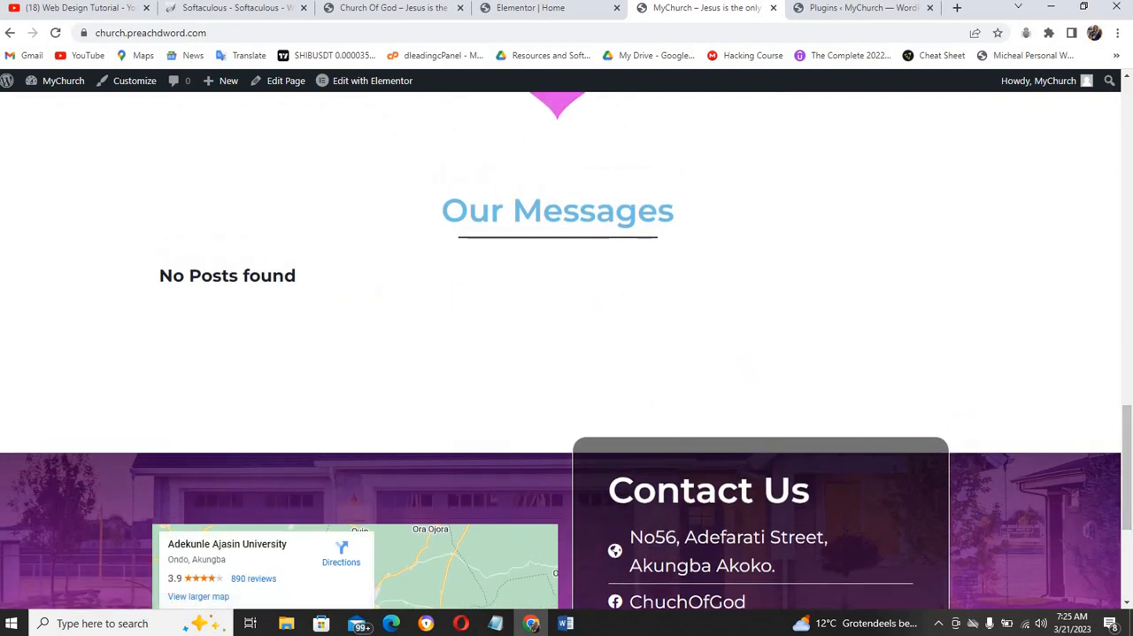
Close the Home page's Elementor editor and open the MyChurch site's WordPress dashboard.
click(619, 8)
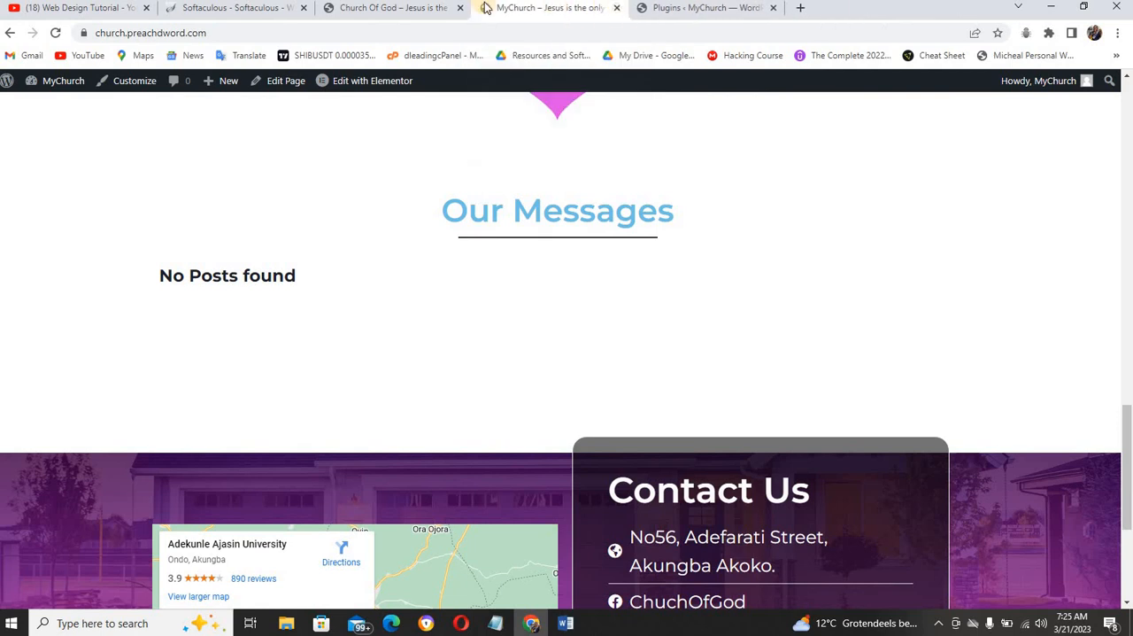
click(422, 10)
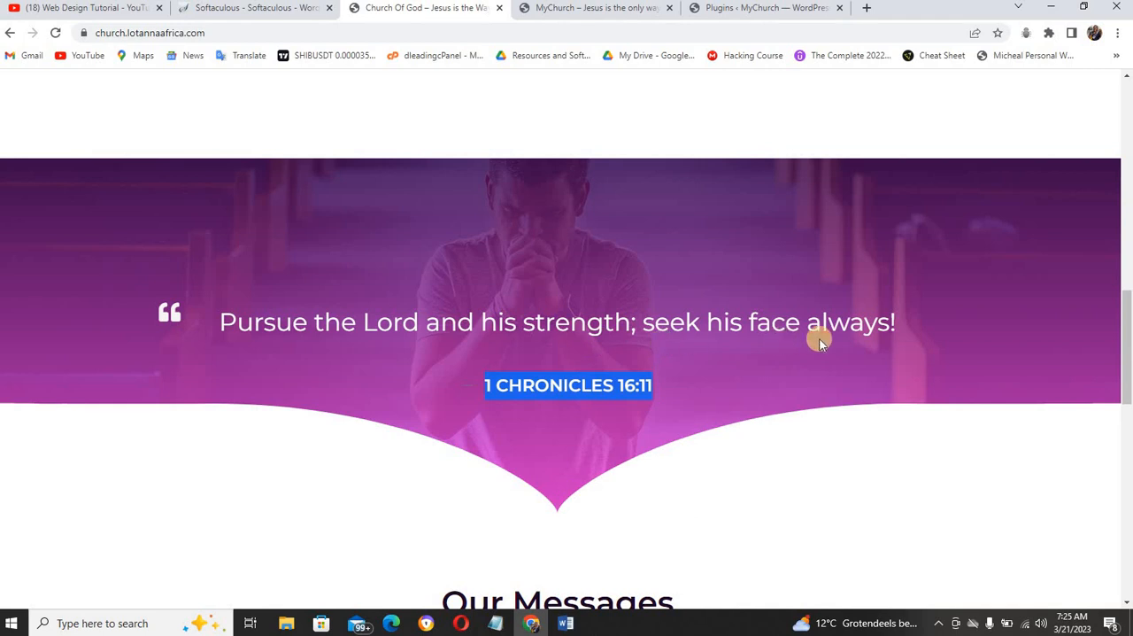
drag(1116, 255, 1116, 72)
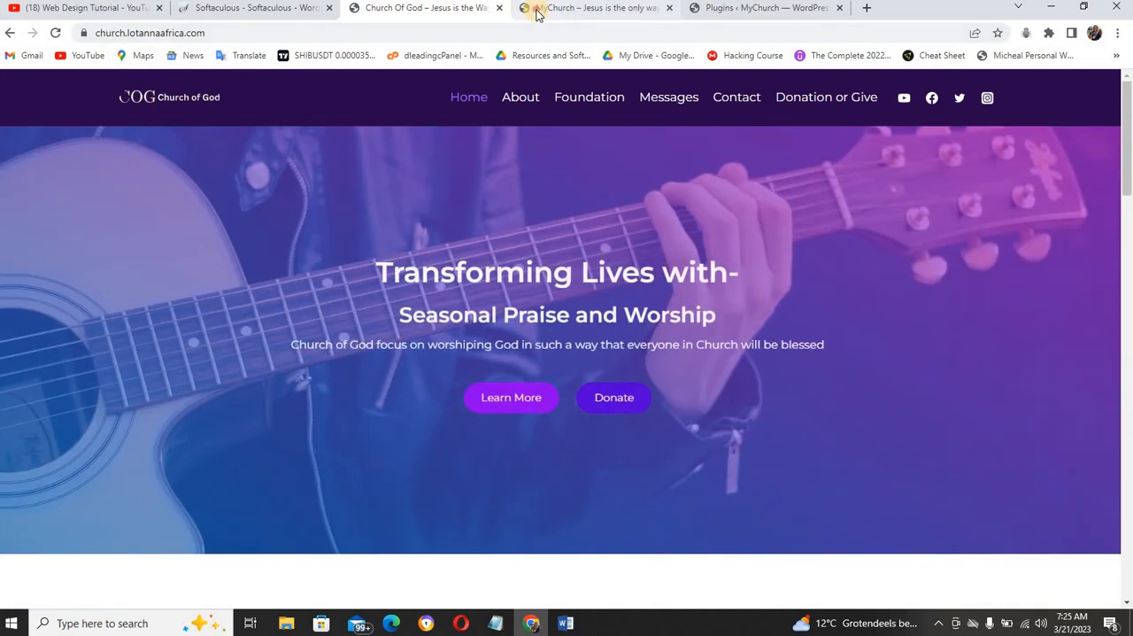
click(538, 13)
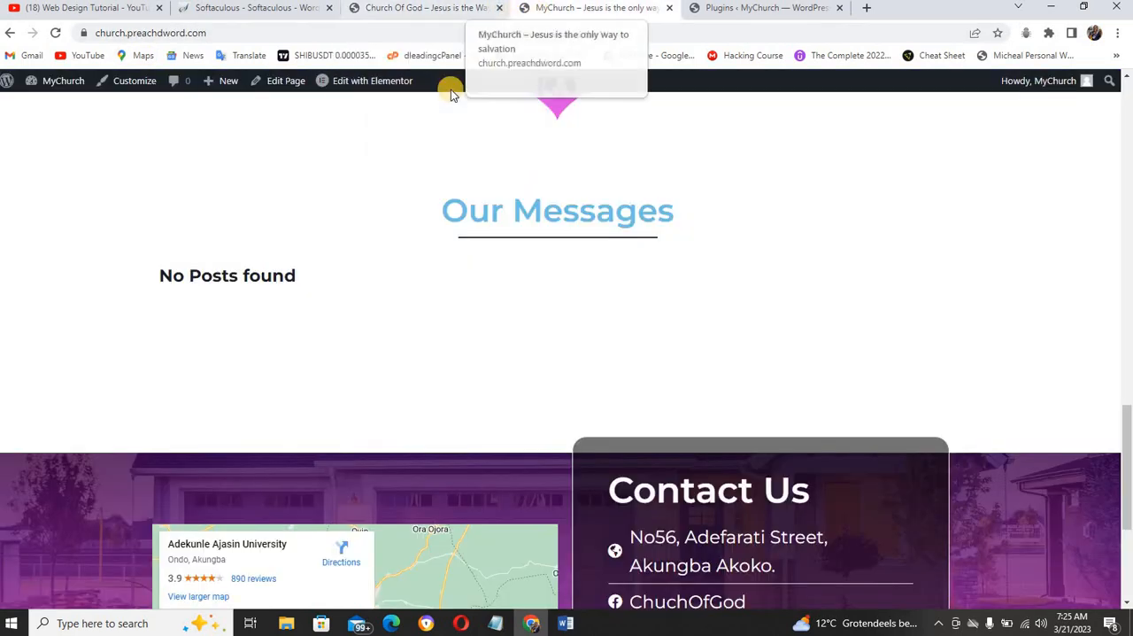
mouse_move(53, 84)
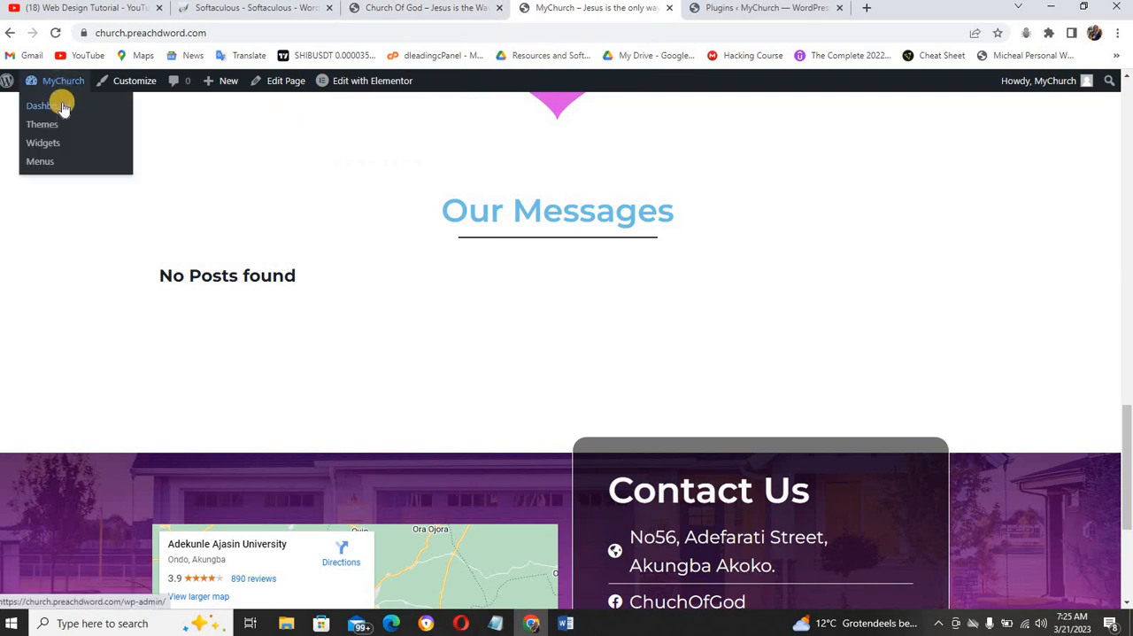
click(63, 110)
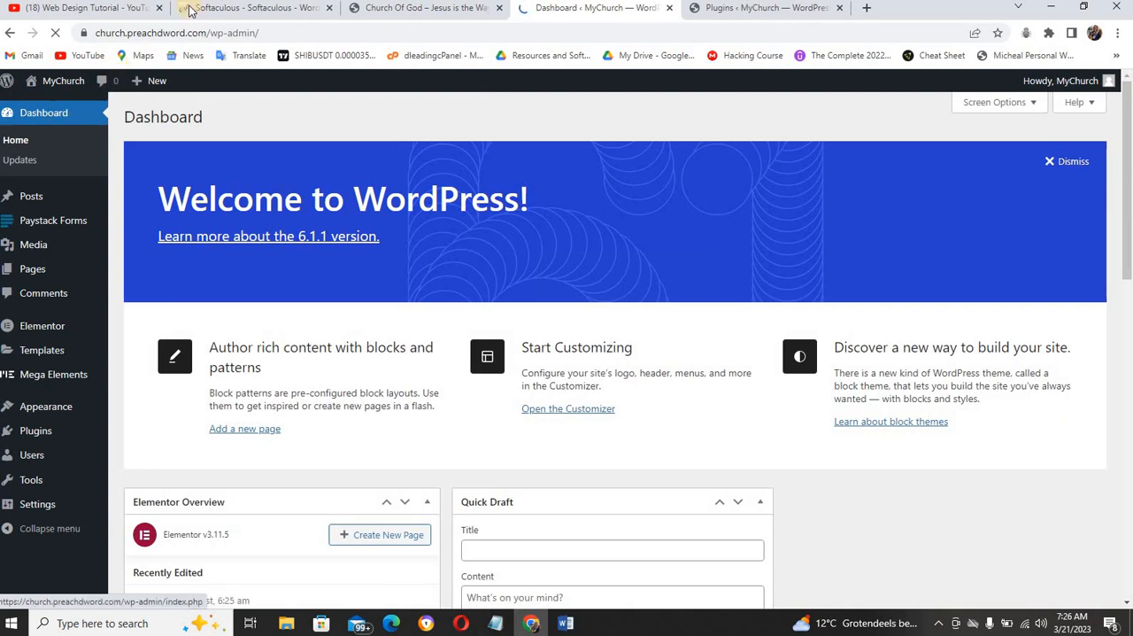
Open the Messages page on the reference Church of God site and start a new post in the MyChurch dashboard.
click(377, 11)
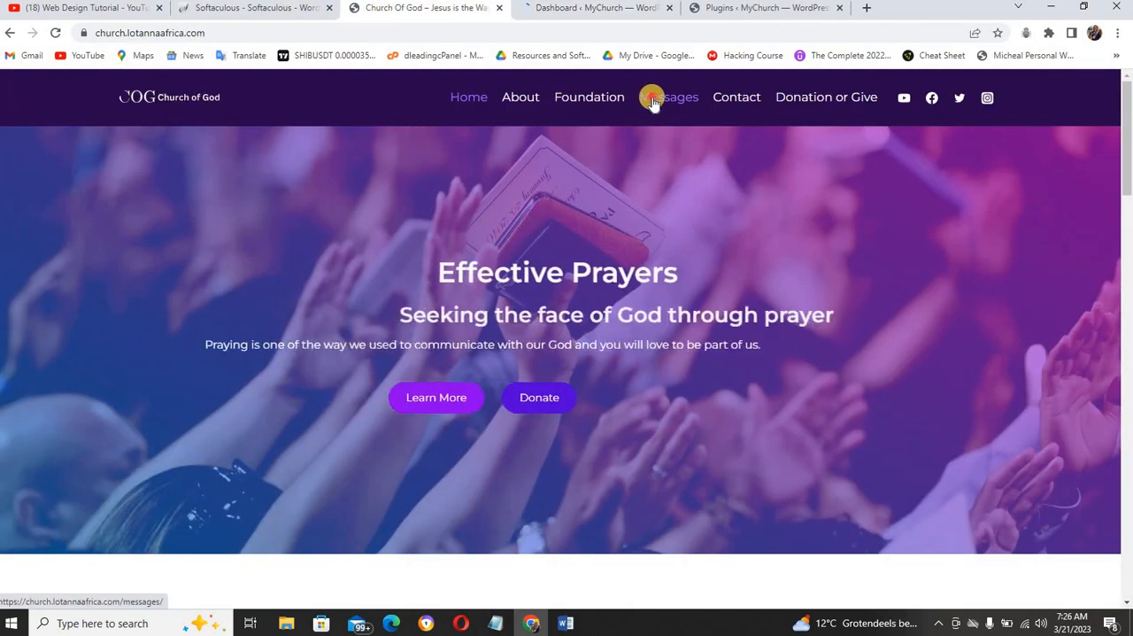
click(652, 100)
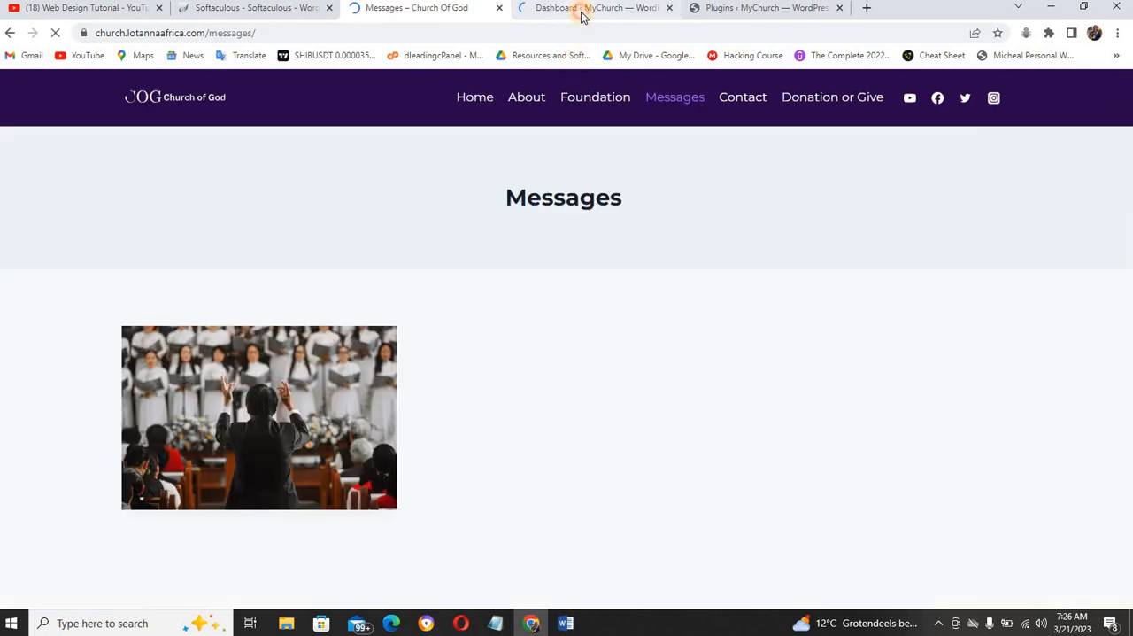
click(582, 13)
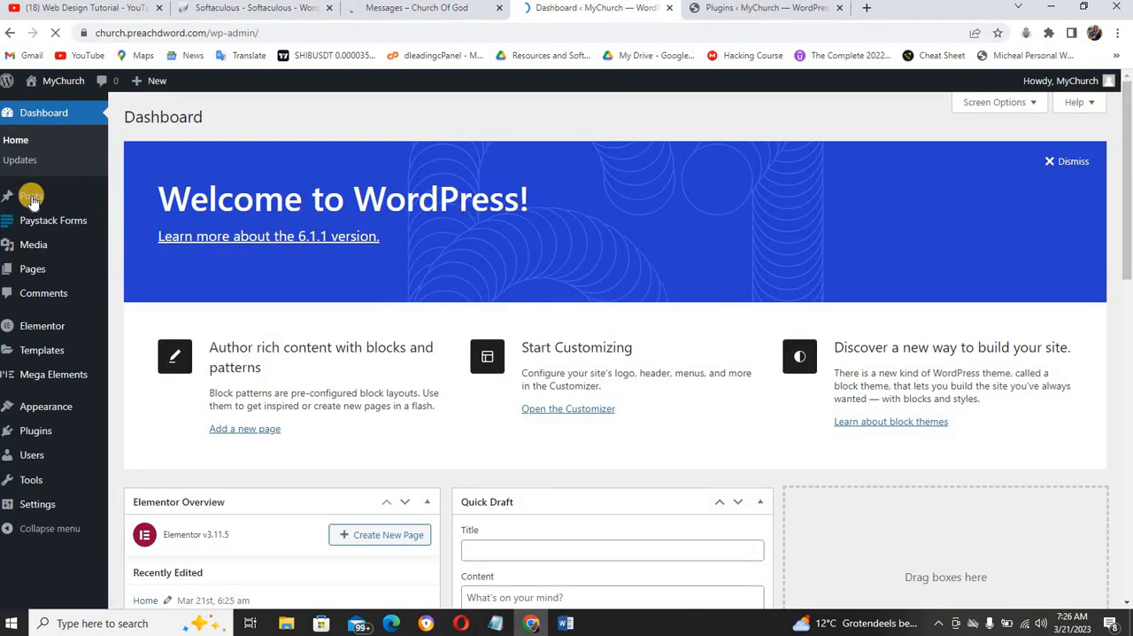
mouse_move(32, 195)
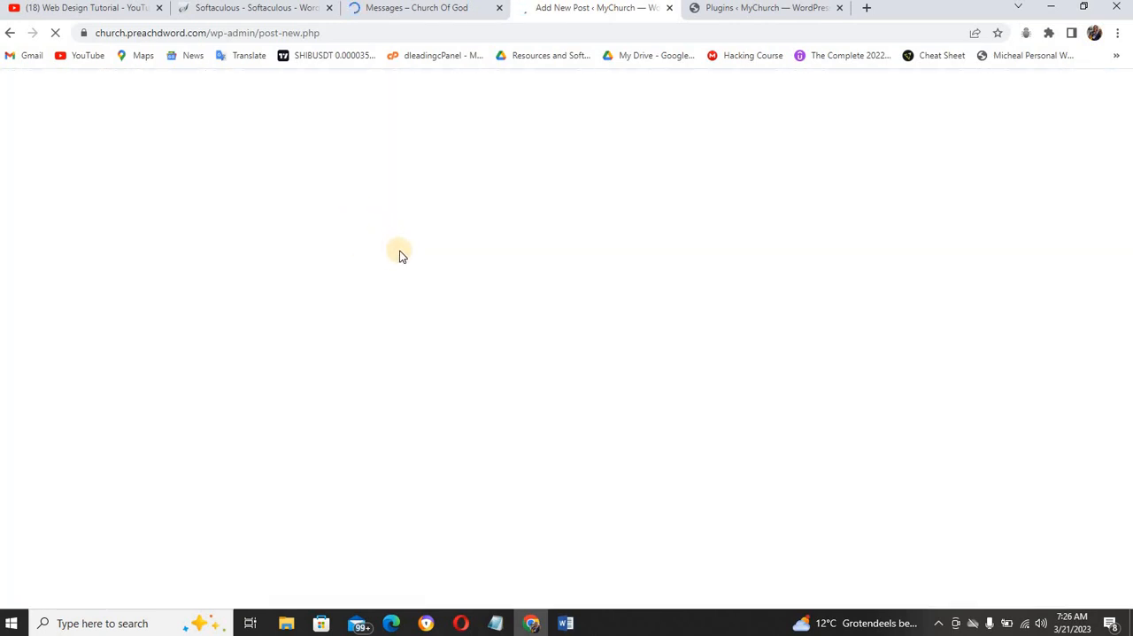
Copy the "Focusing on Christ" sermon's full title from the reference Messages page, open that sermon, and use the title for the new post.
click(408, 7)
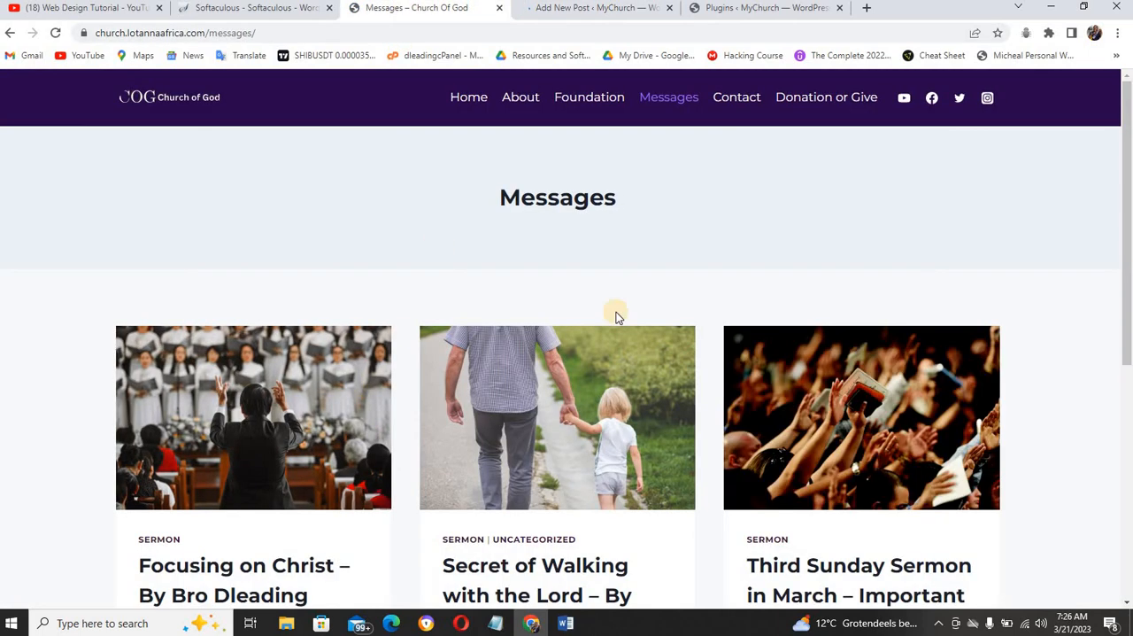
drag(1120, 269, 1111, 405)
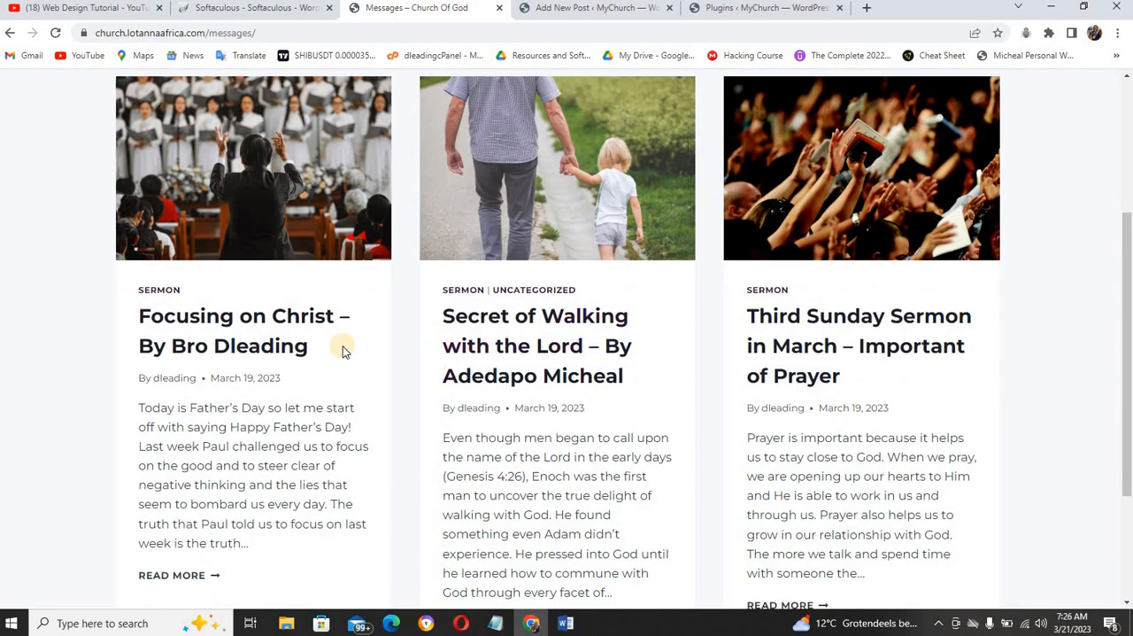
drag(310, 347, 142, 329)
key(ctrl+c)
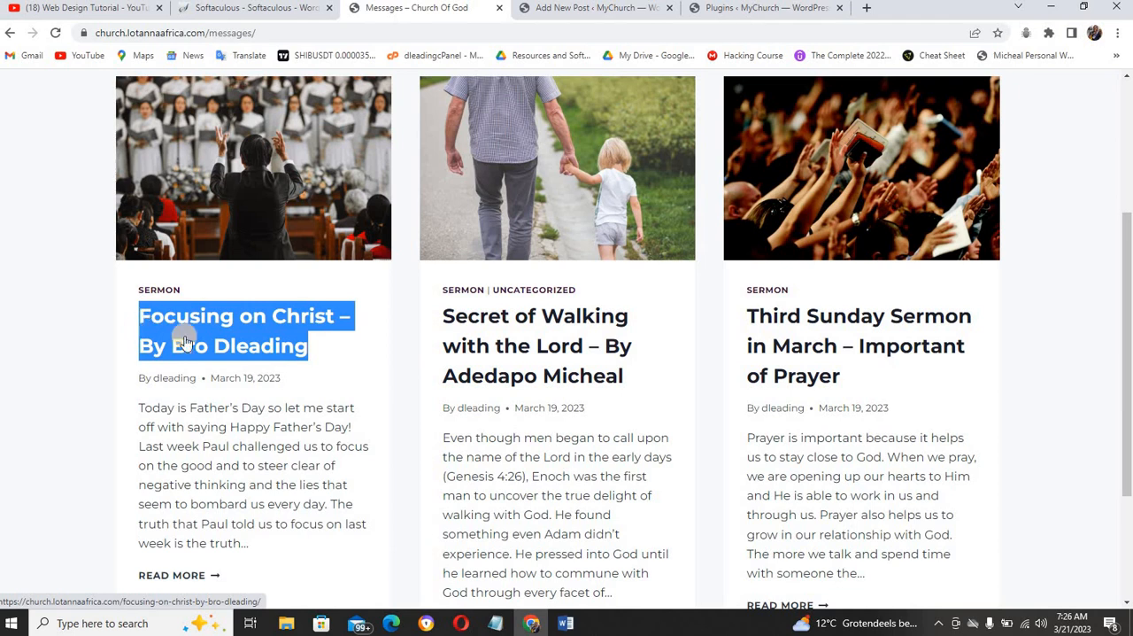
click(235, 324)
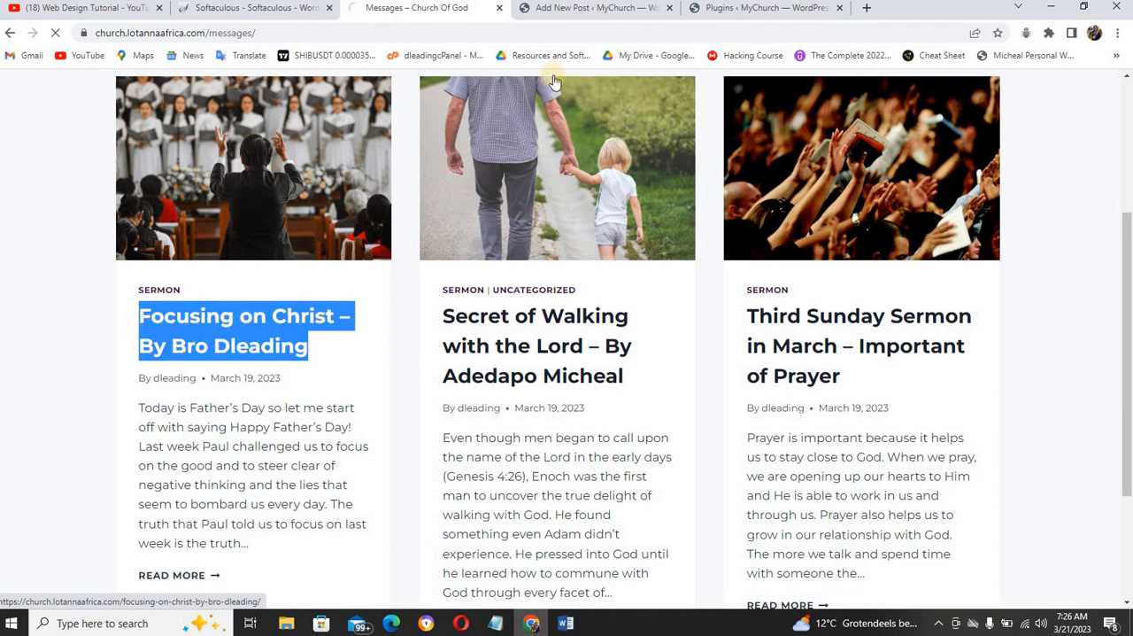
click(602, 9)
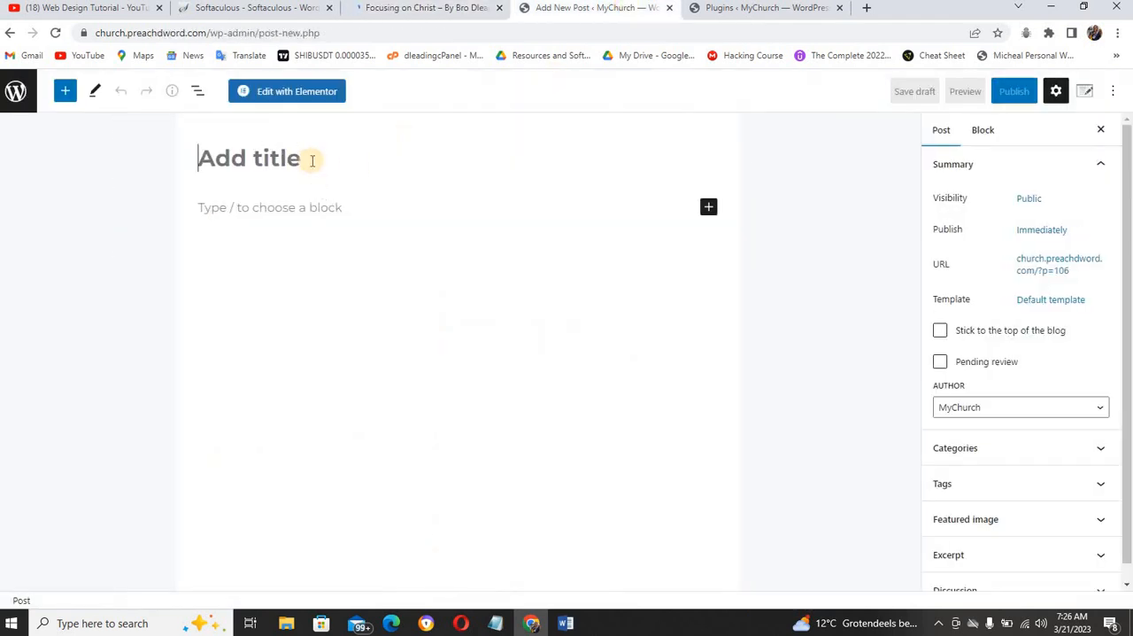
click(312, 160)
key(ctrl+v)
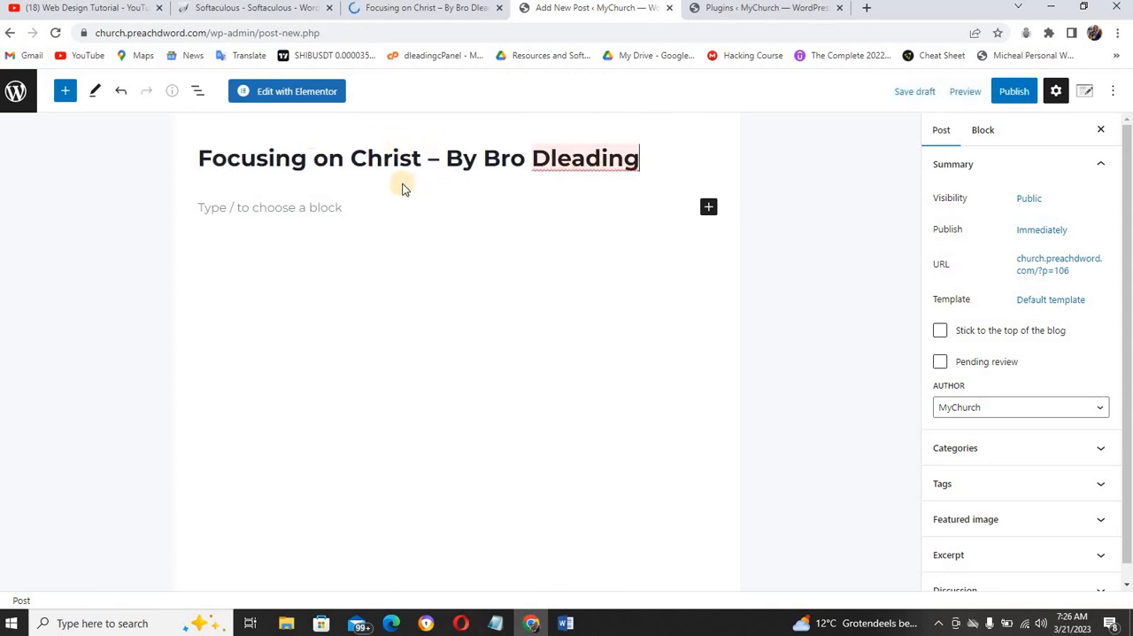
Copy the full body text of the reference "Focusing on Christ" sermon into the new post's content.
click(435, 11)
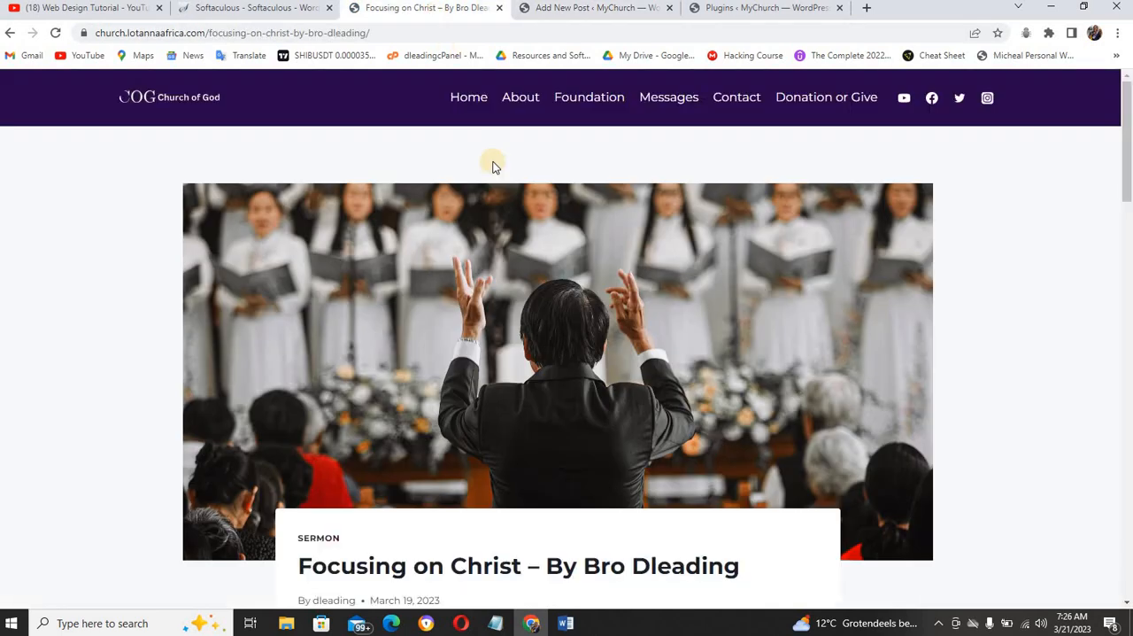
drag(1123, 168, 1125, 270)
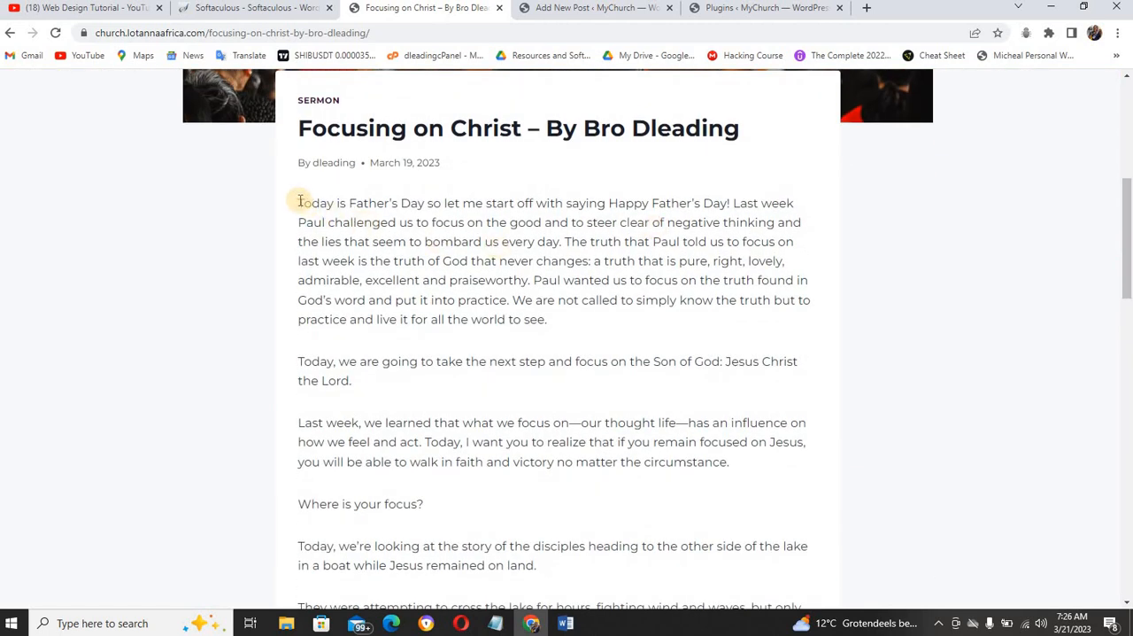
drag(298, 203, 410, 120)
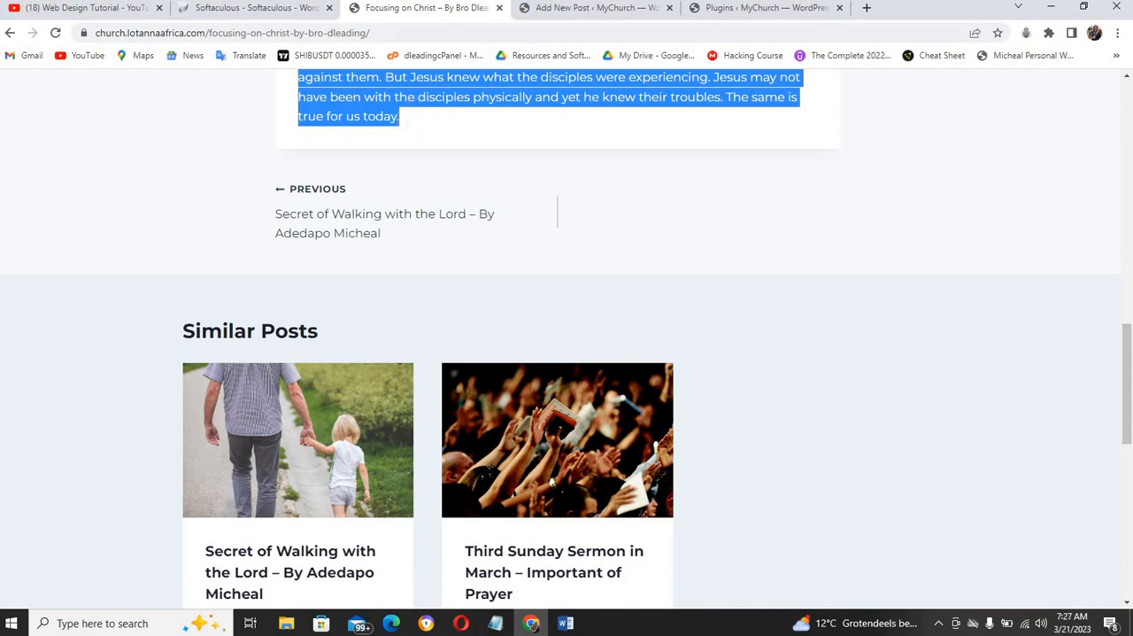
click(585, 9)
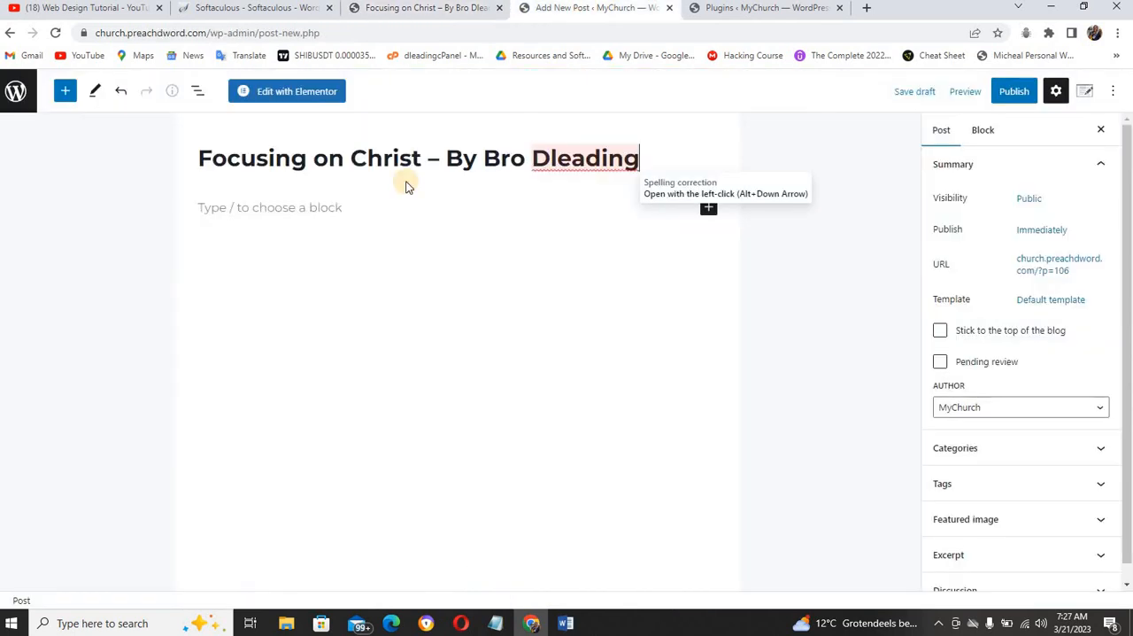
click(320, 209)
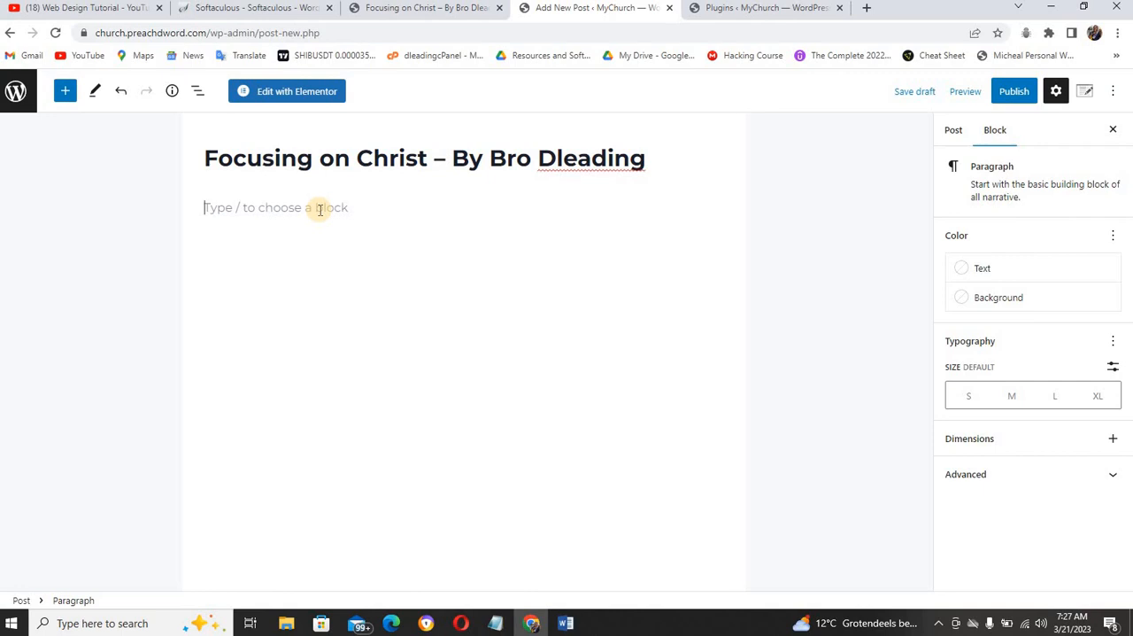
text(Today, we’re looking at the story of the disciples heading to the other side of the lake in a boat while Jesus remained on land. They were attempting to cross the lake for hours, fighting wind and waves, but only made it half way. Suddenly, Jesus came walking on the water towards them. This event is recorded in three of the Gospels: Matthew 14, Mark 6, and John 6. One point that is noteworthy in Mark’s Gospel is that Jesus saw the disciples straining at rowing, and that they were still in the middle of the lake because of the wind blowing against them. But Jesus knew what the disciples were experiencing. Jesus may not have been with the disciples physically and yet he knew their troubles. The same is true for us today.)
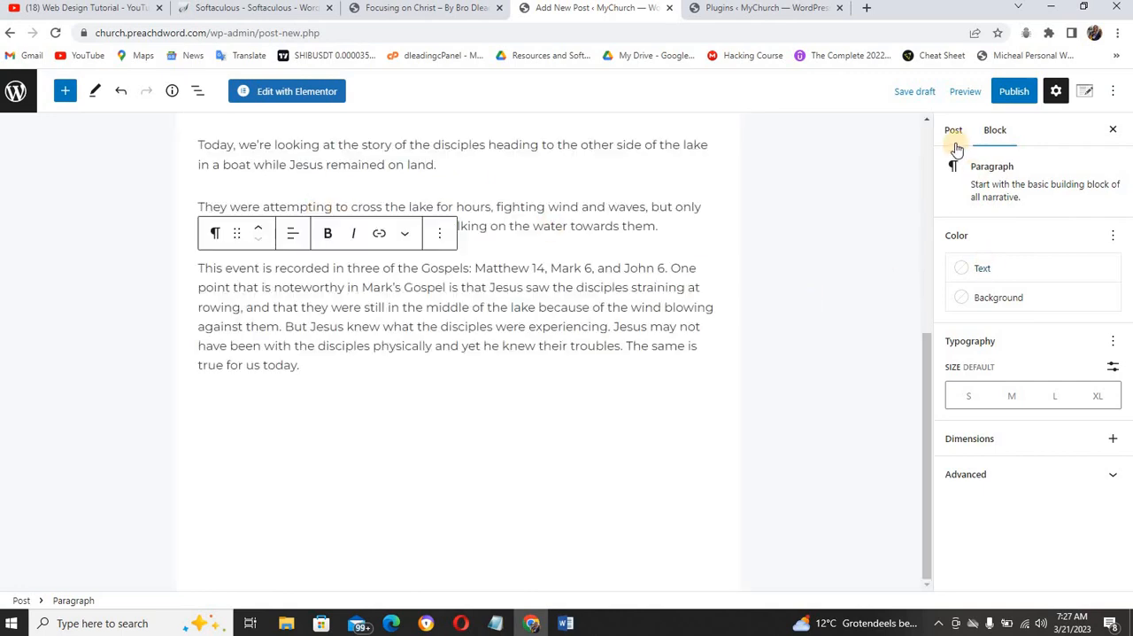
Set choir-5781096_1920.jpg from the media library as the post's featured image, matching the reference sermon's photo.
click(953, 131)
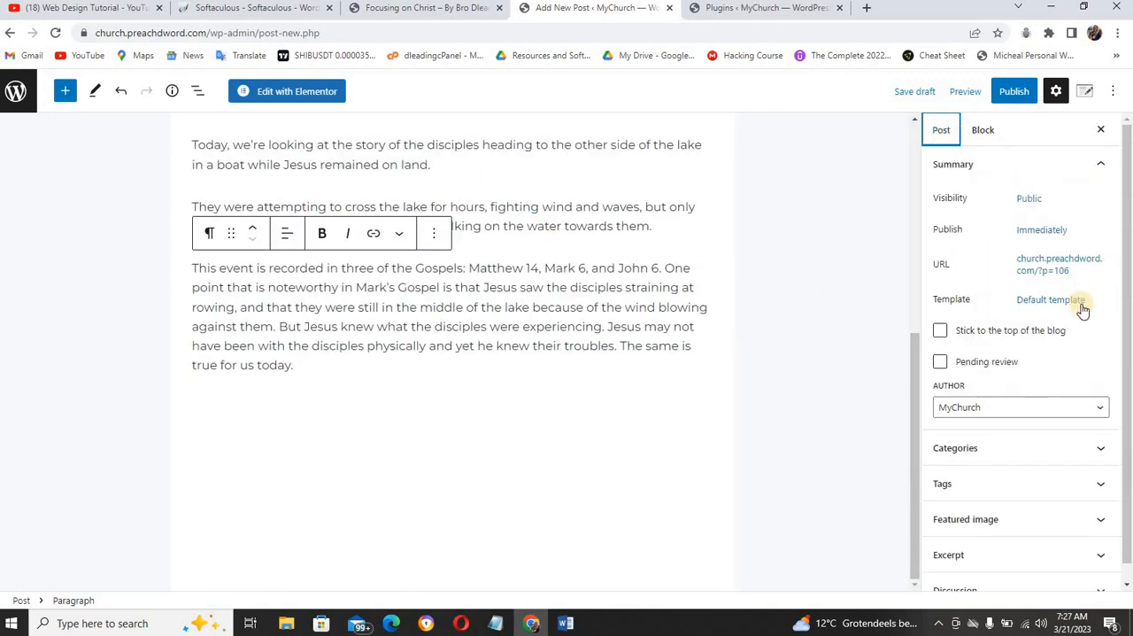
scroll(1127, 302, down, 1)
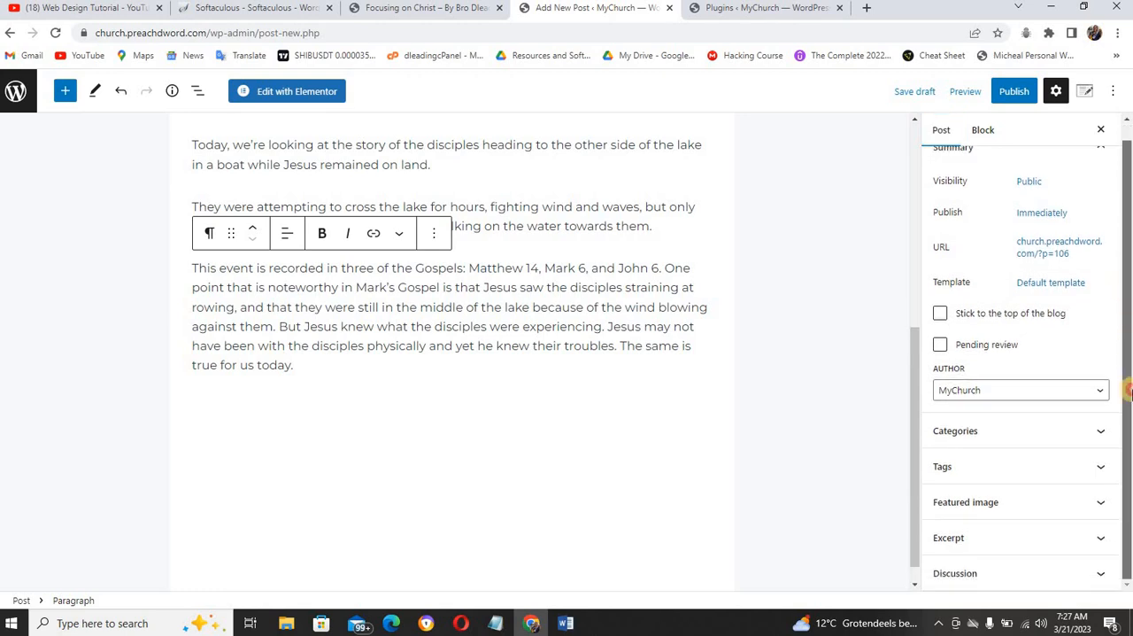
click(1015, 502)
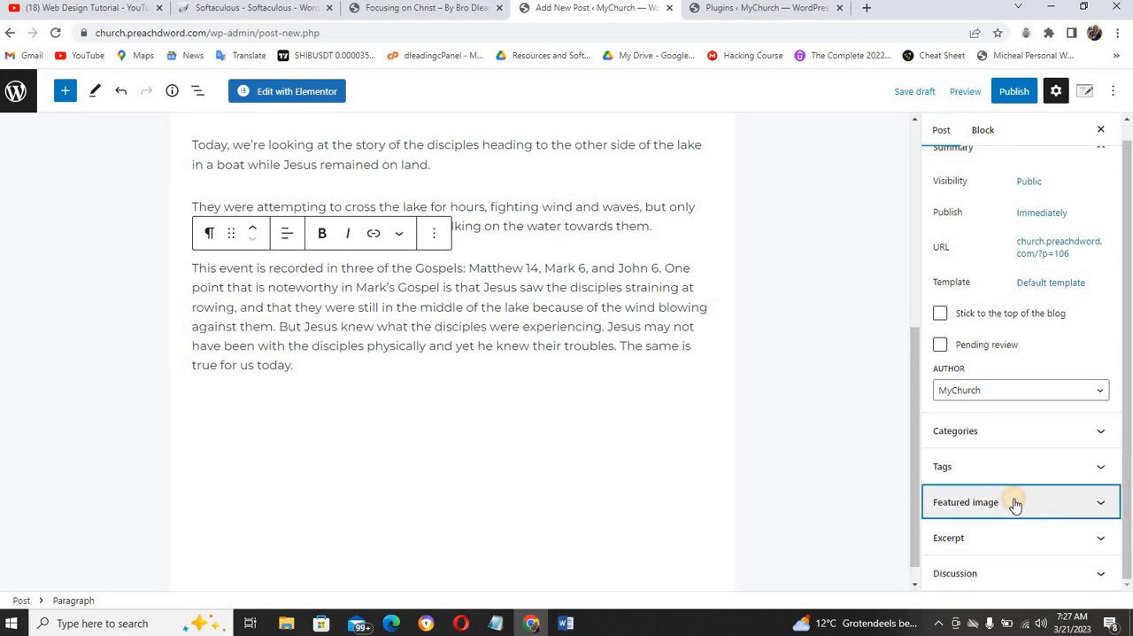
click(1014, 551)
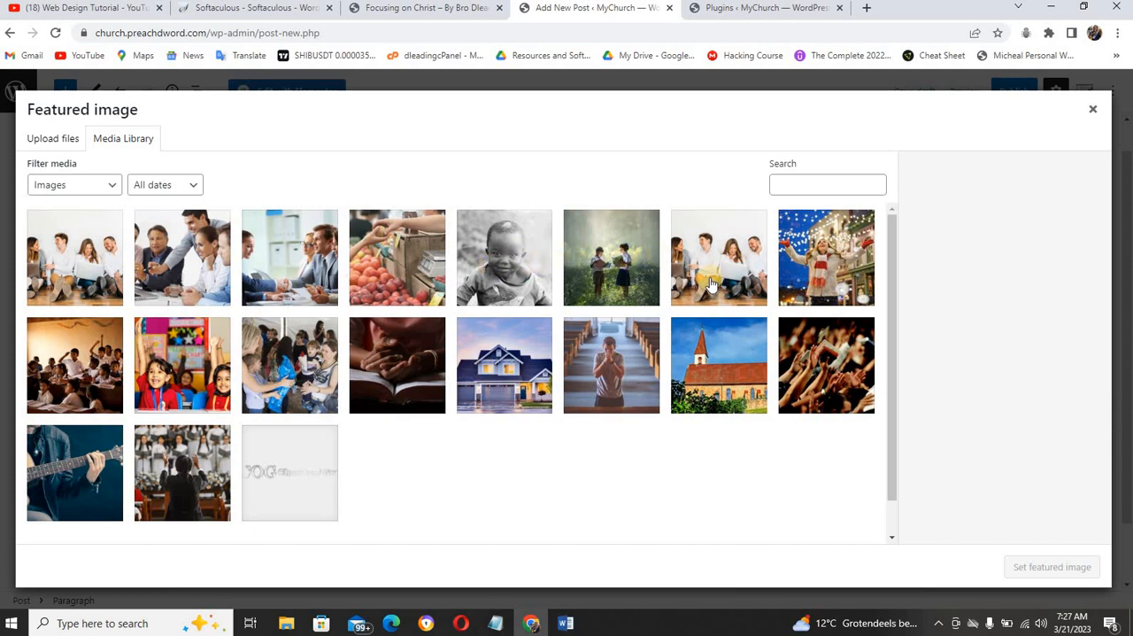
click(97, 454)
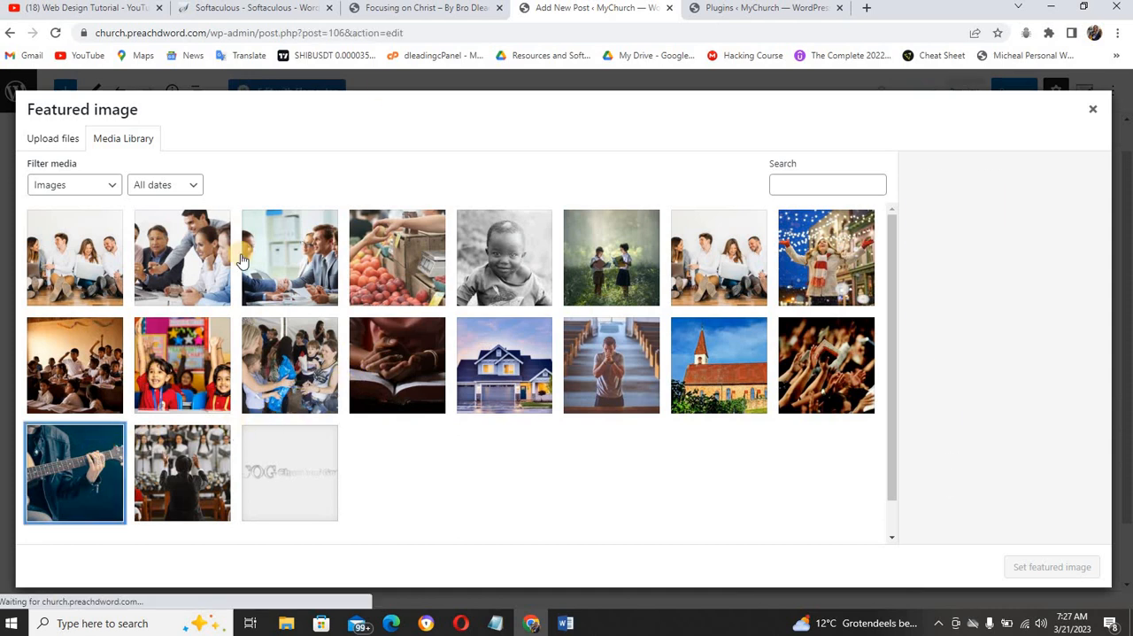
click(419, 9)
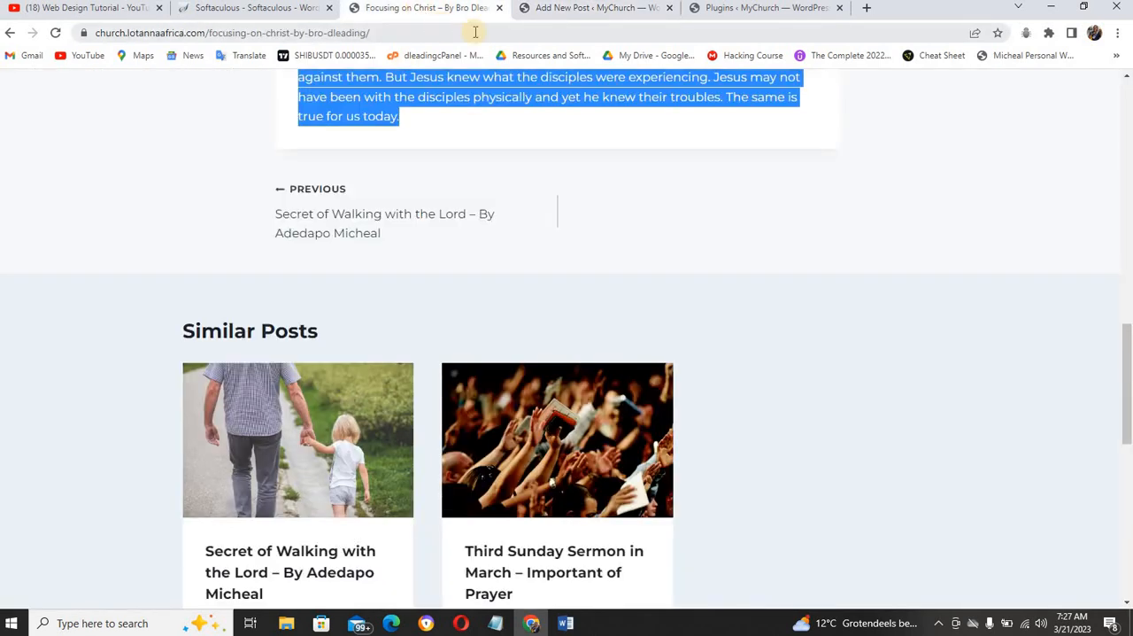
drag(1130, 350, 1126, 88)
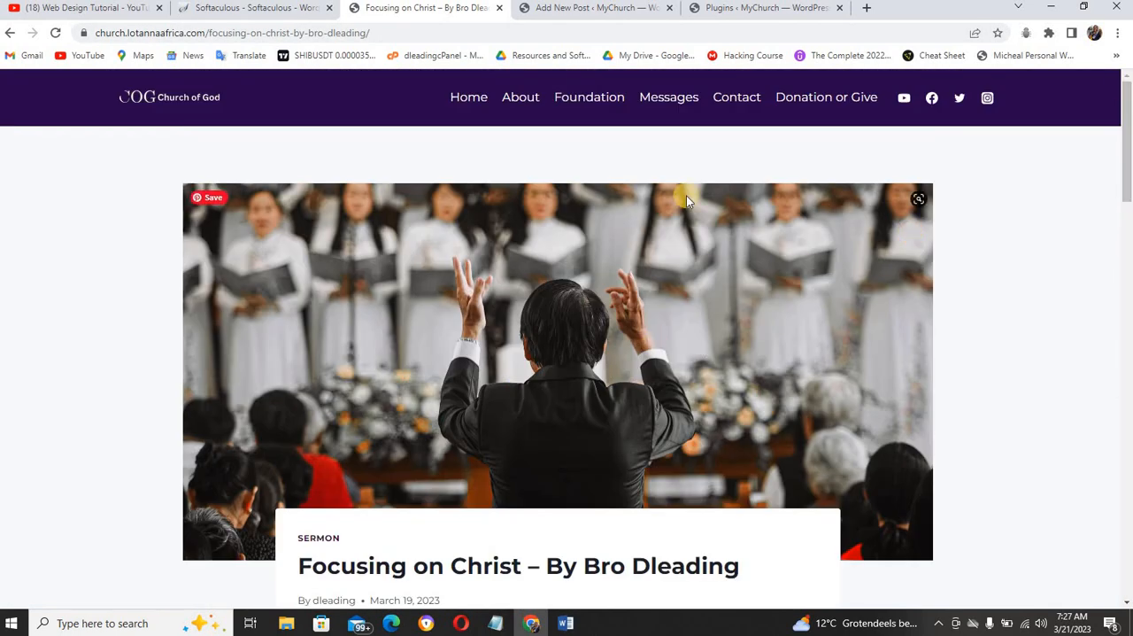
click(586, 8)
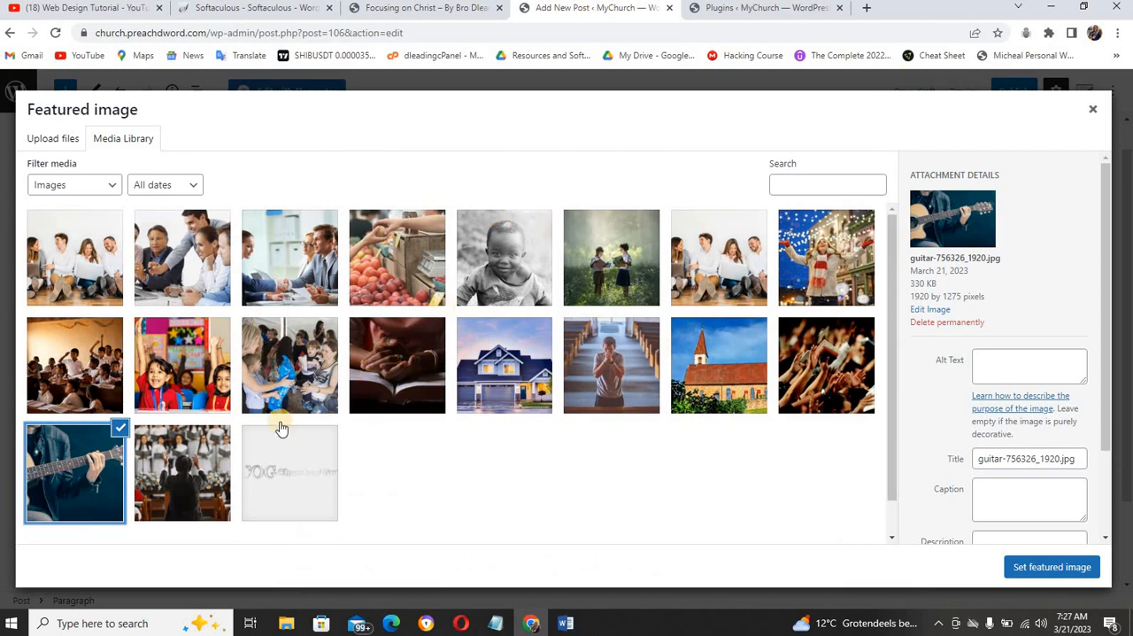
click(192, 478)
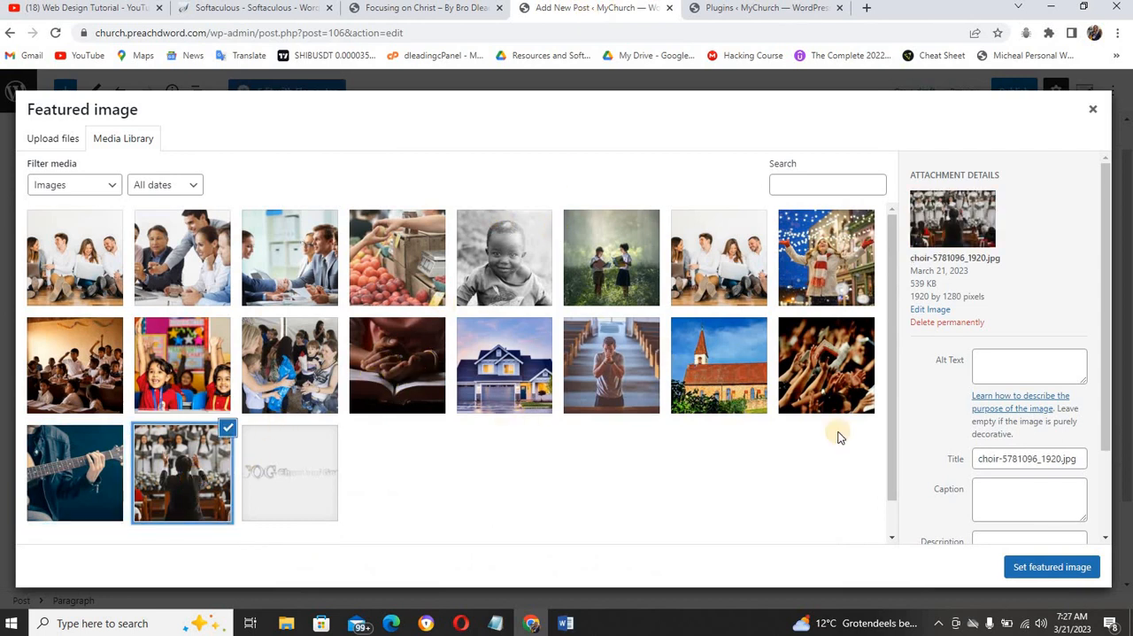
click(1043, 569)
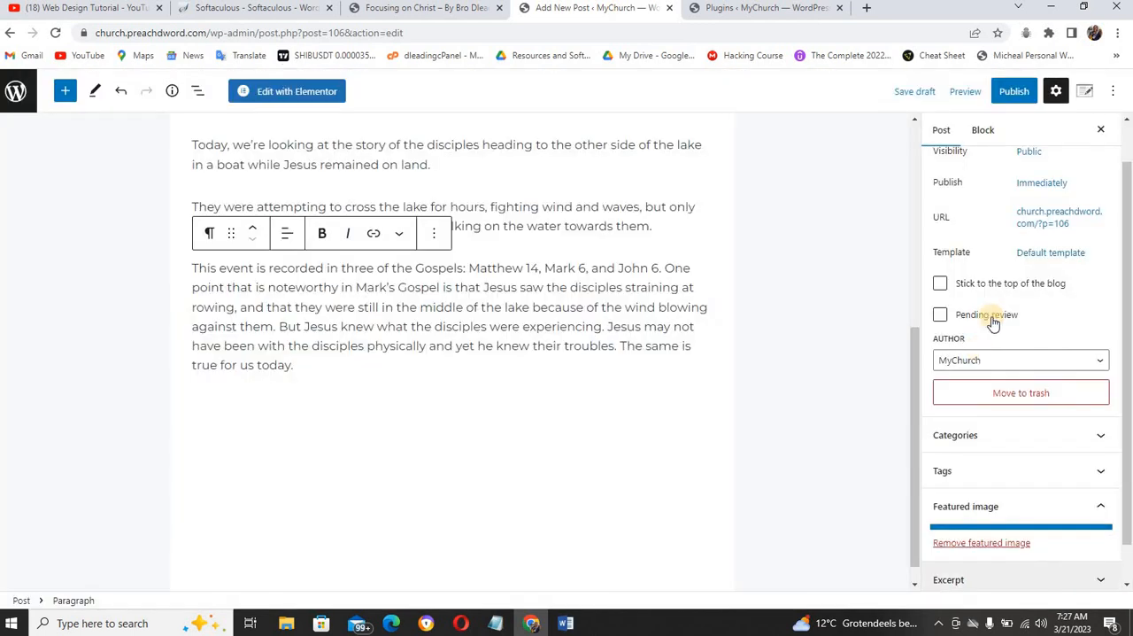
Publish the "Focusing on Christ" post and return to the site's list of posts.
click(1017, 92)
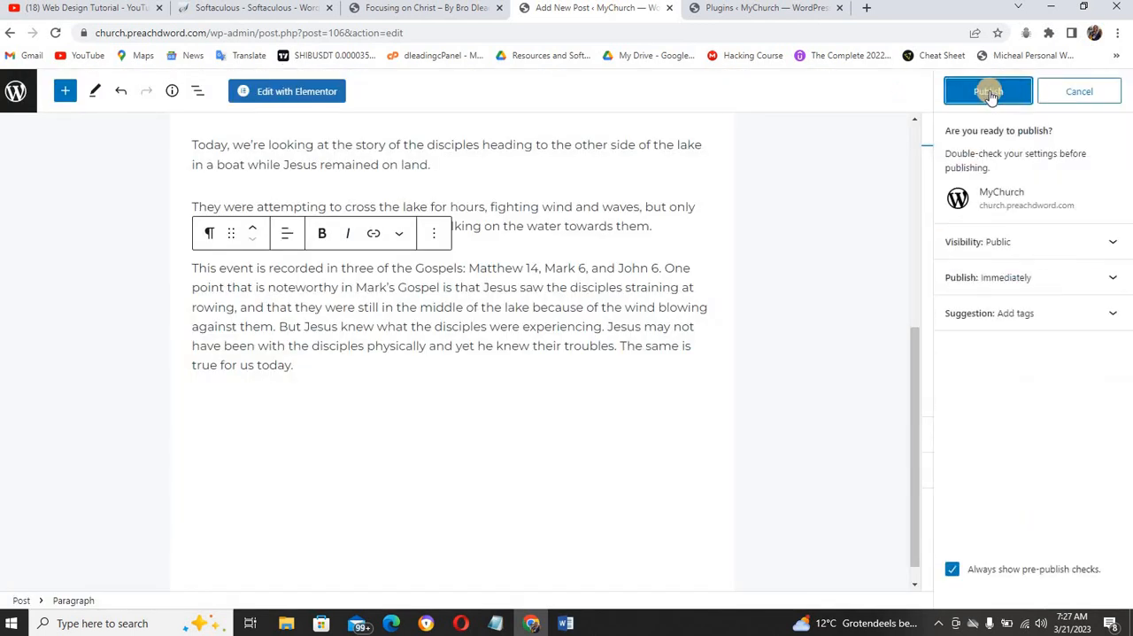
click(989, 91)
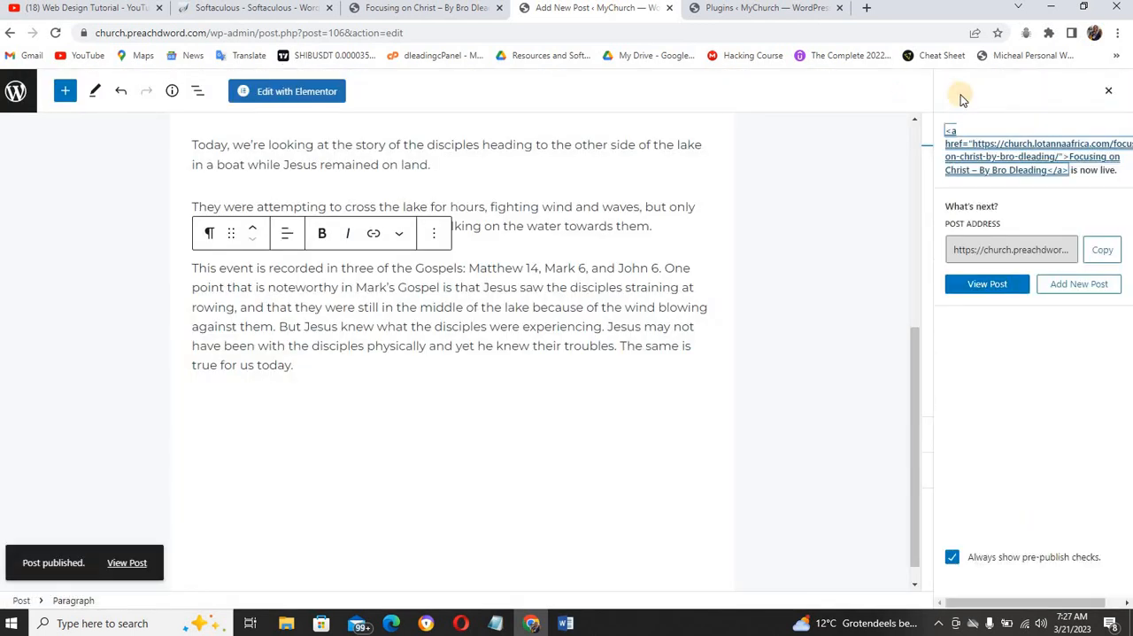
click(17, 91)
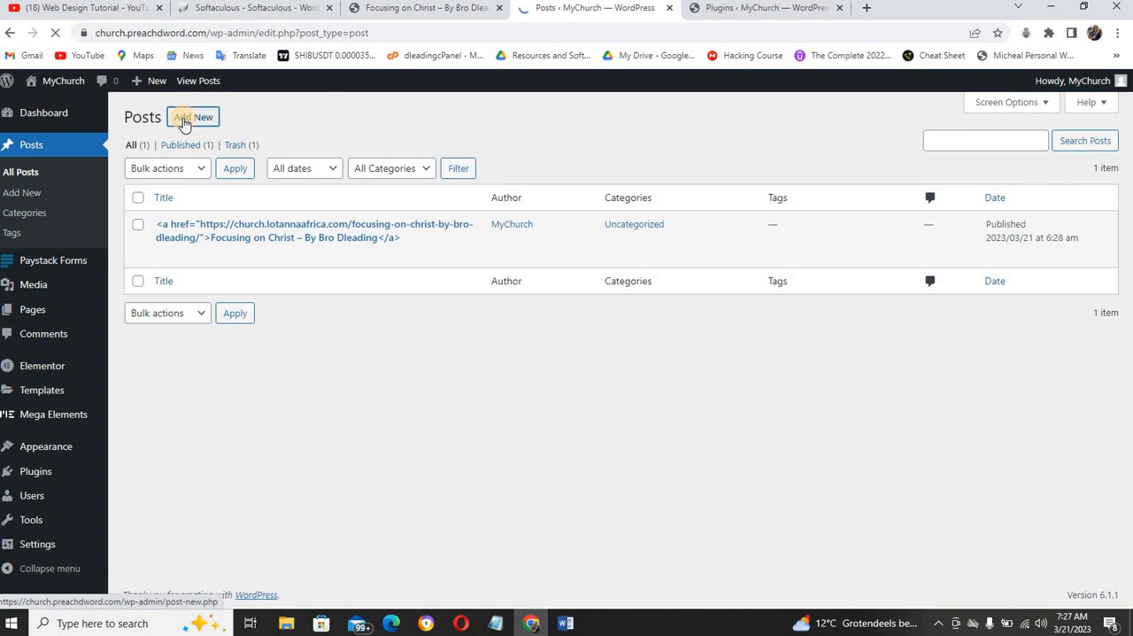
Start a new post and give it the full title of the reference "Secret of Walking with the Lord" sermon.
click(184, 122)
click(429, 10)
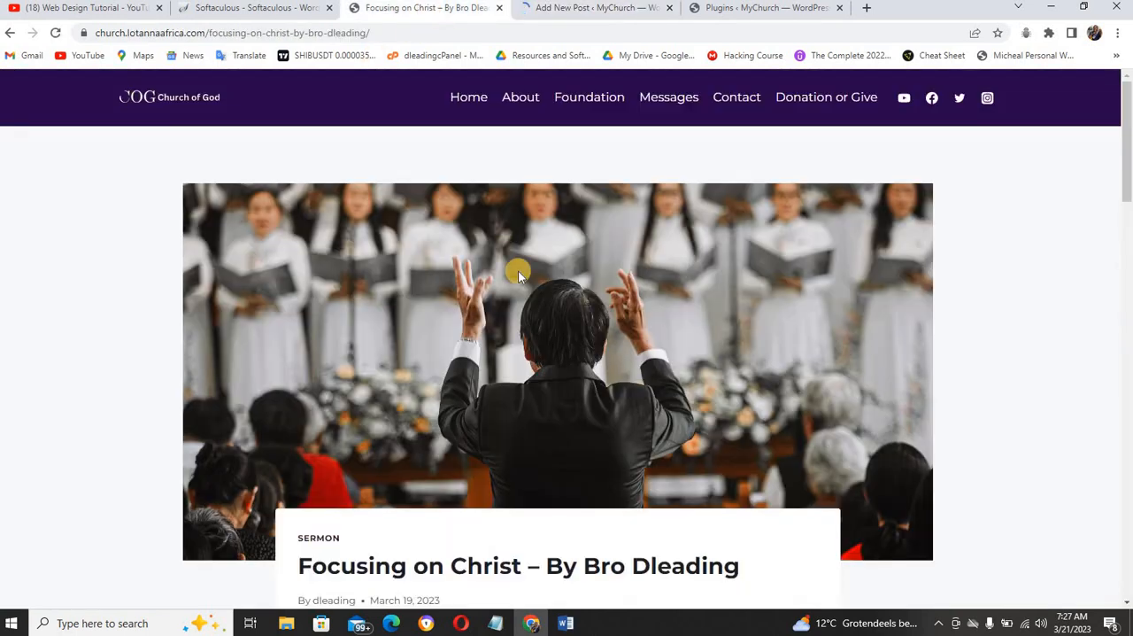
drag(1131, 342, 1128, 452)
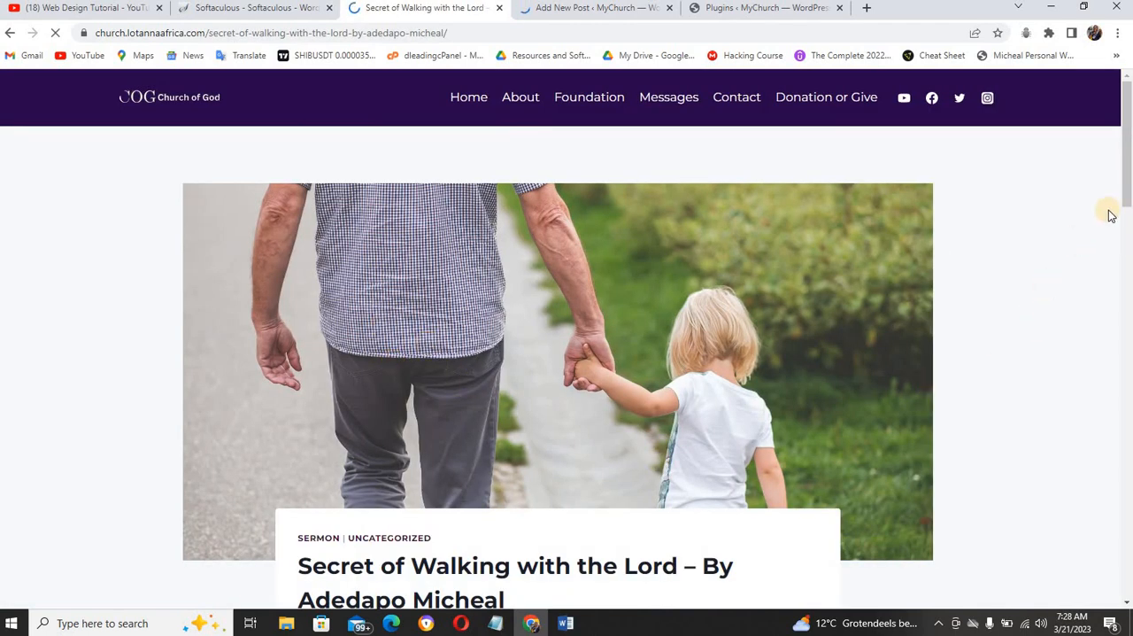
scroll(1111, 215, down, 3)
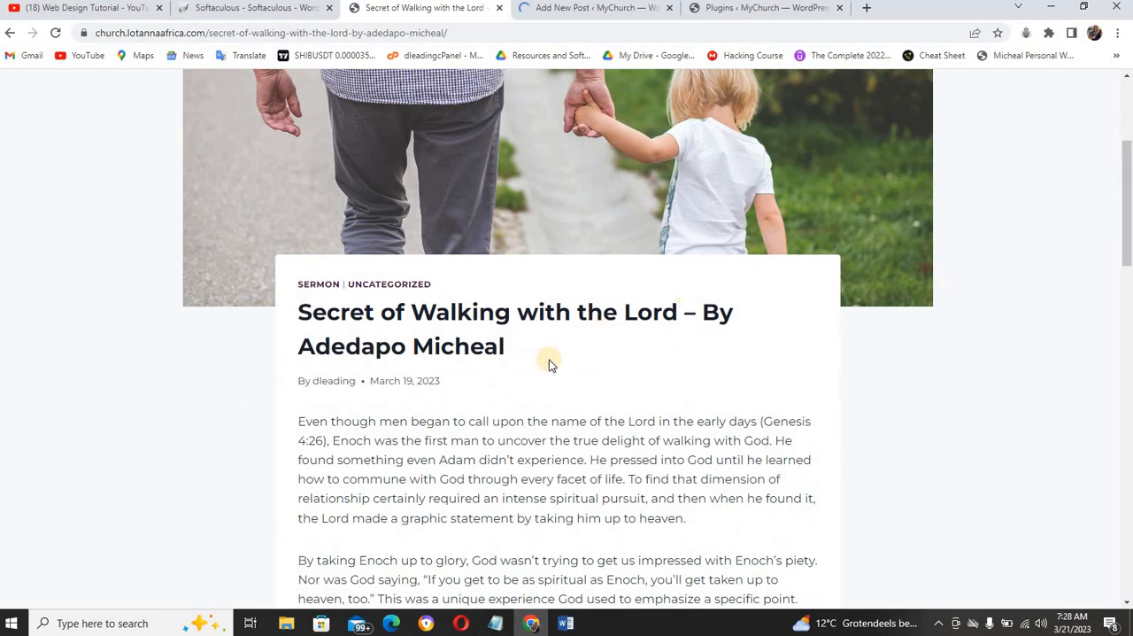
drag(499, 348, 410, 346)
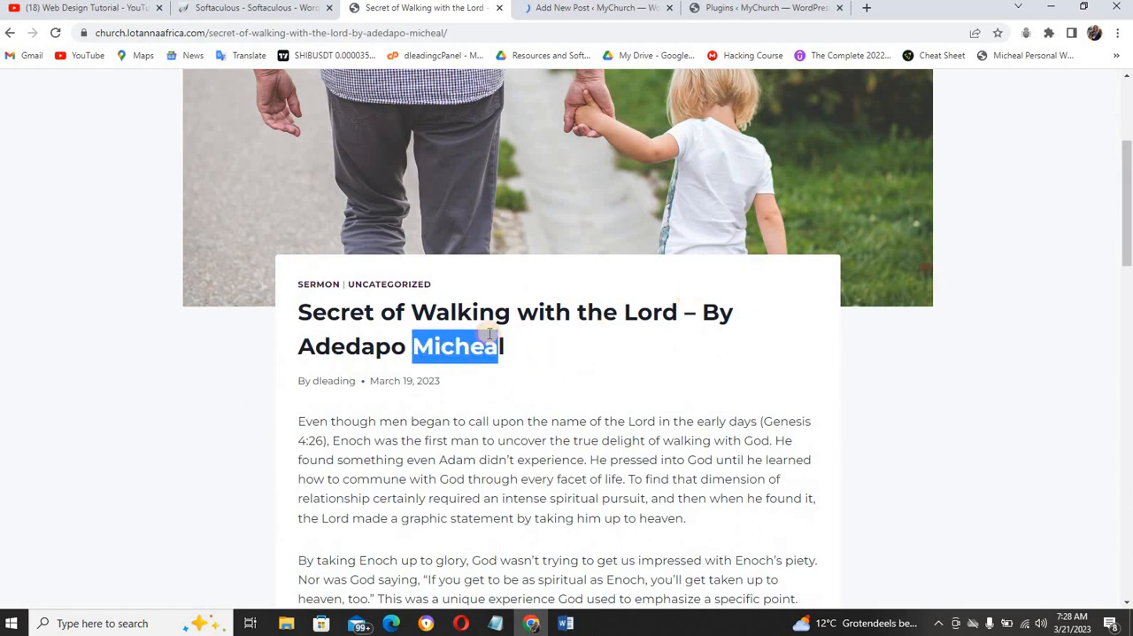
drag(505, 347, 305, 319)
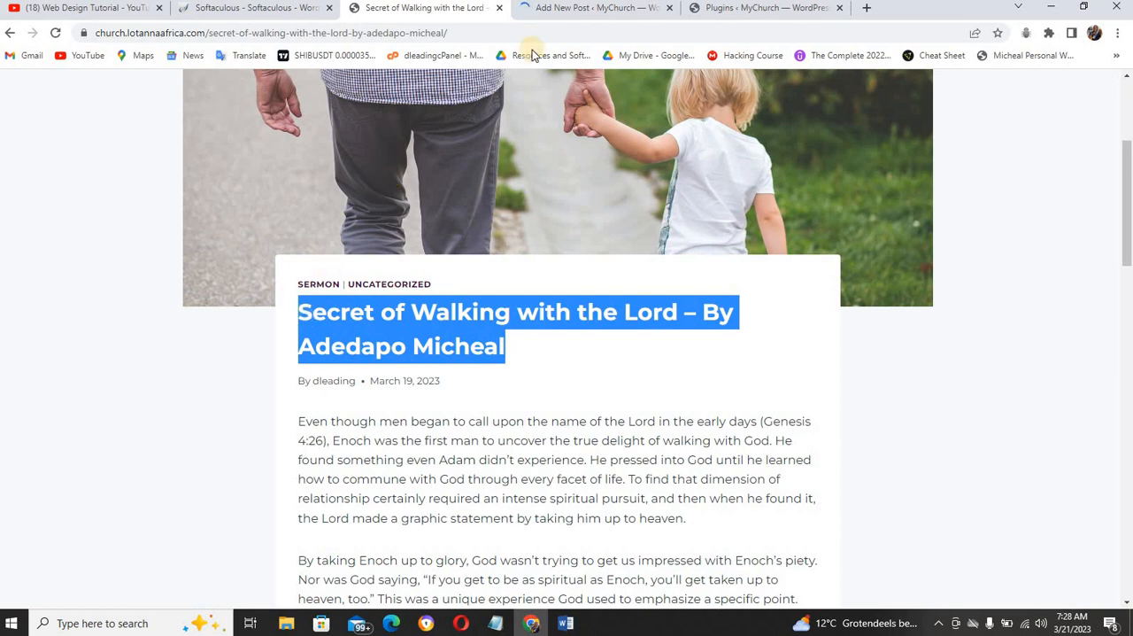
click(558, 9)
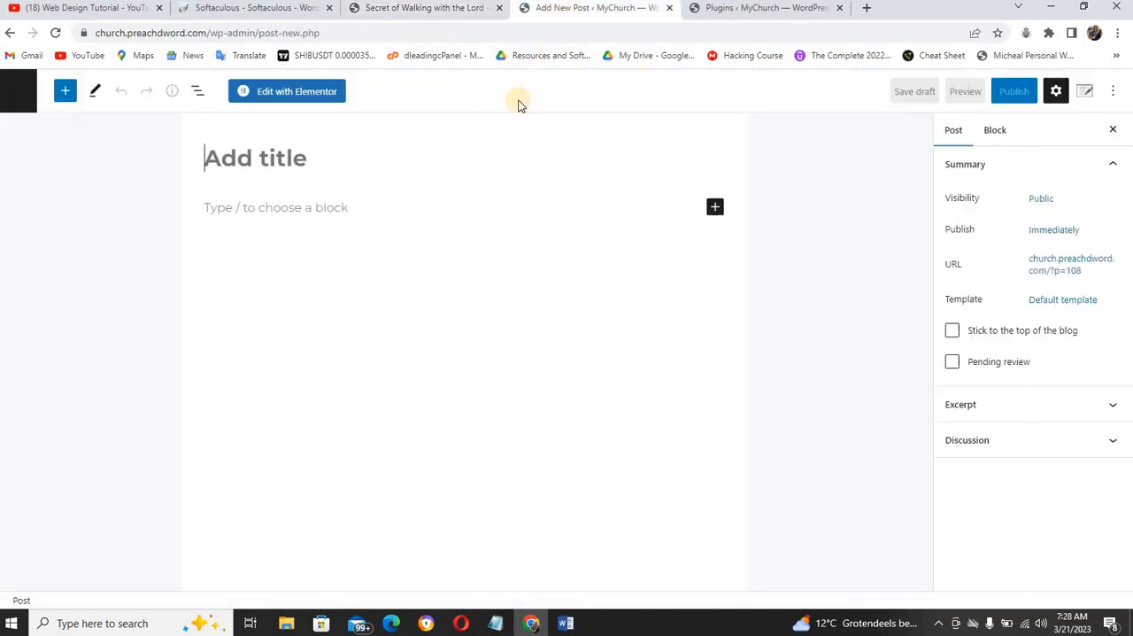
click(359, 150)
key(ctrl+v)
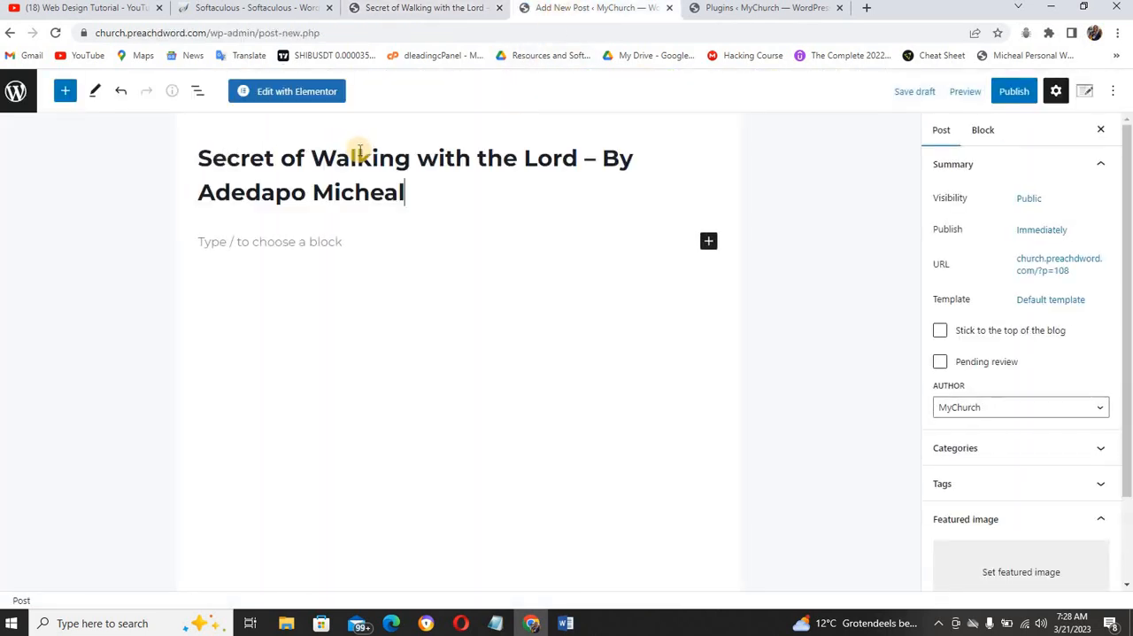
Copy the full body text of the reference "Secret of Walking with the Lord" sermon into the new post's content.
click(416, 9)
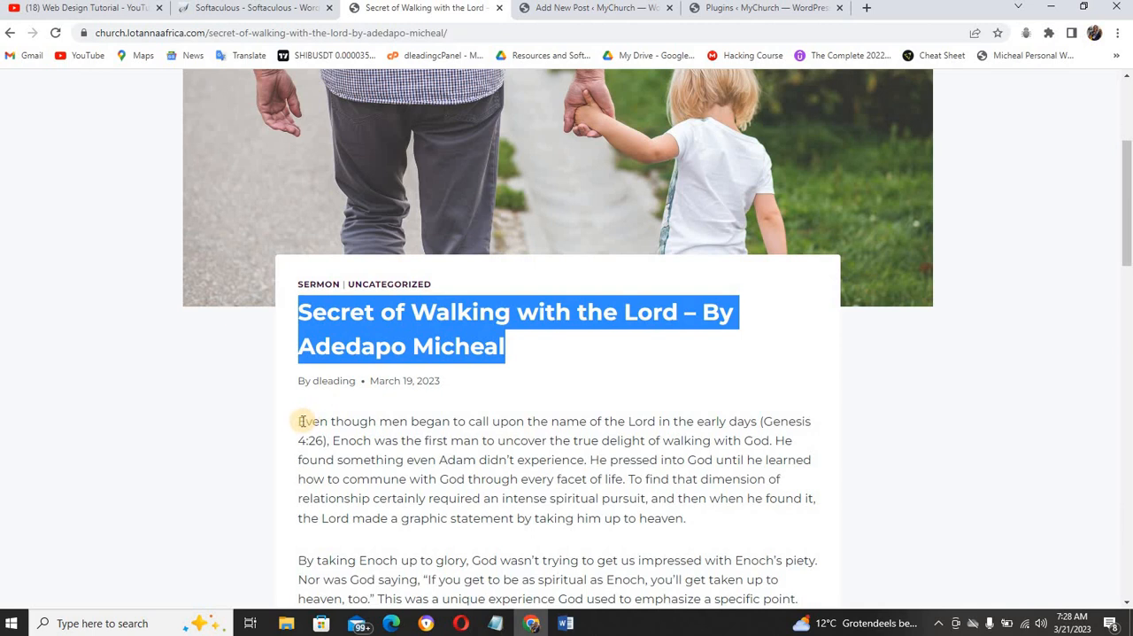
drag(301, 421, 779, 107)
click(591, 8)
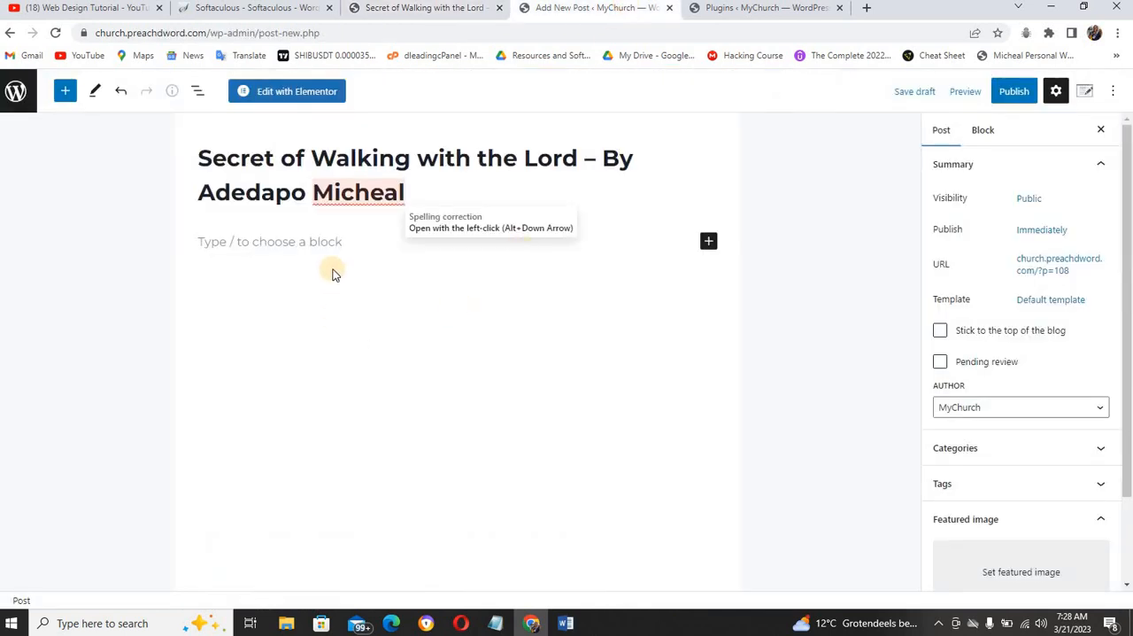
click(300, 247)
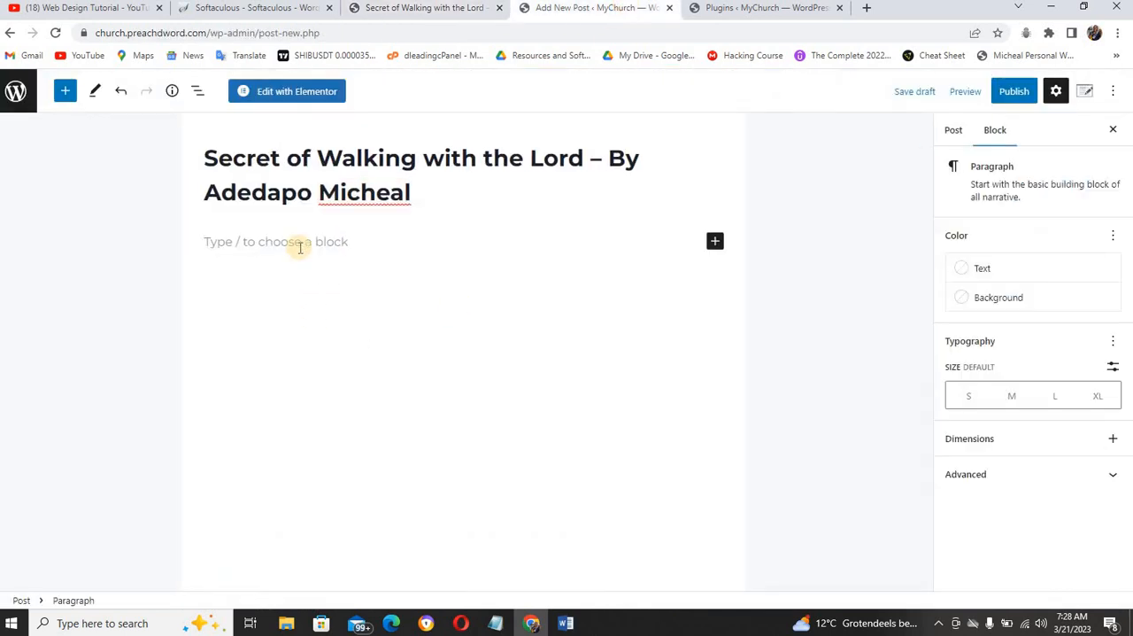
key(ctrl+v)
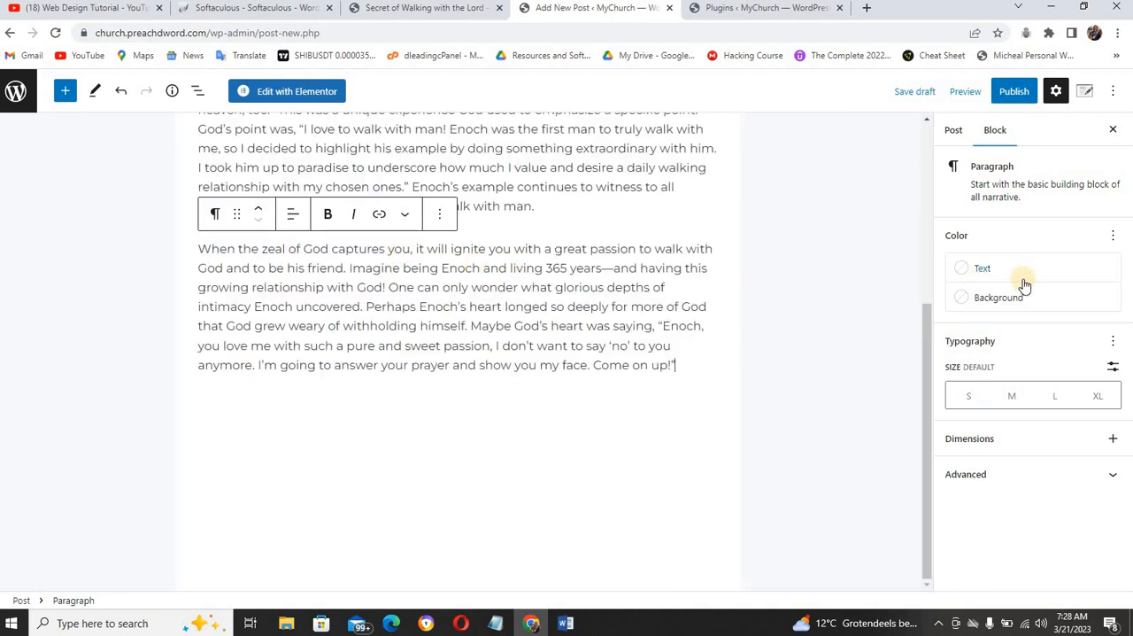
Set guitar-756326_1920.jpg from the media library as the featured image of the "Secret of Walking with the Lord" post.
click(953, 131)
scroll(1130, 282, down, 2)
click(1038, 465)
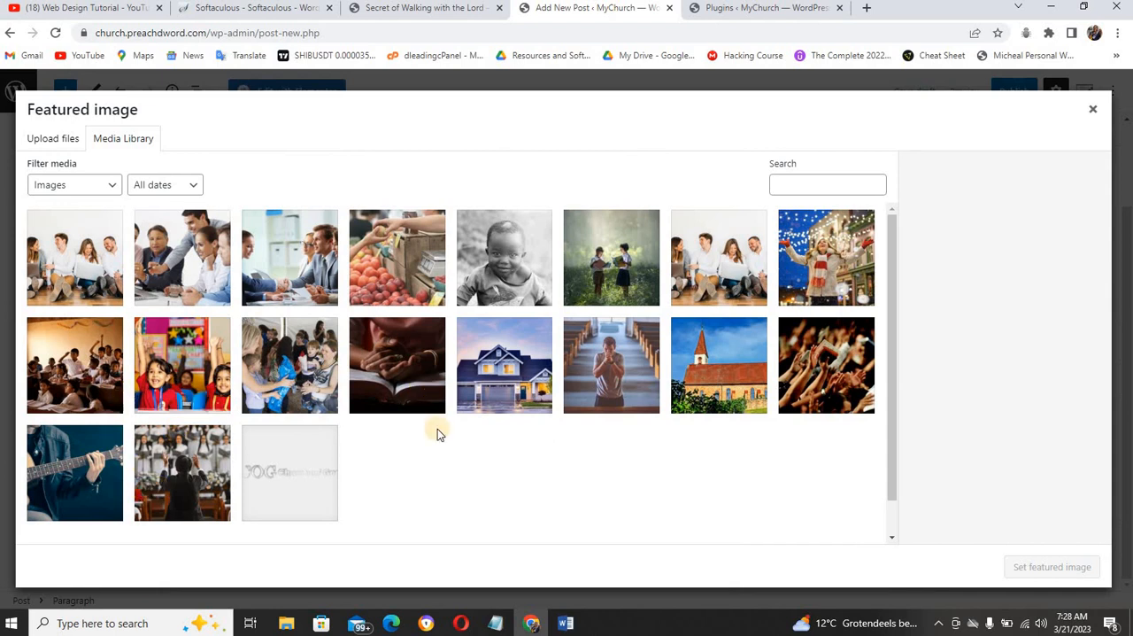
click(90, 447)
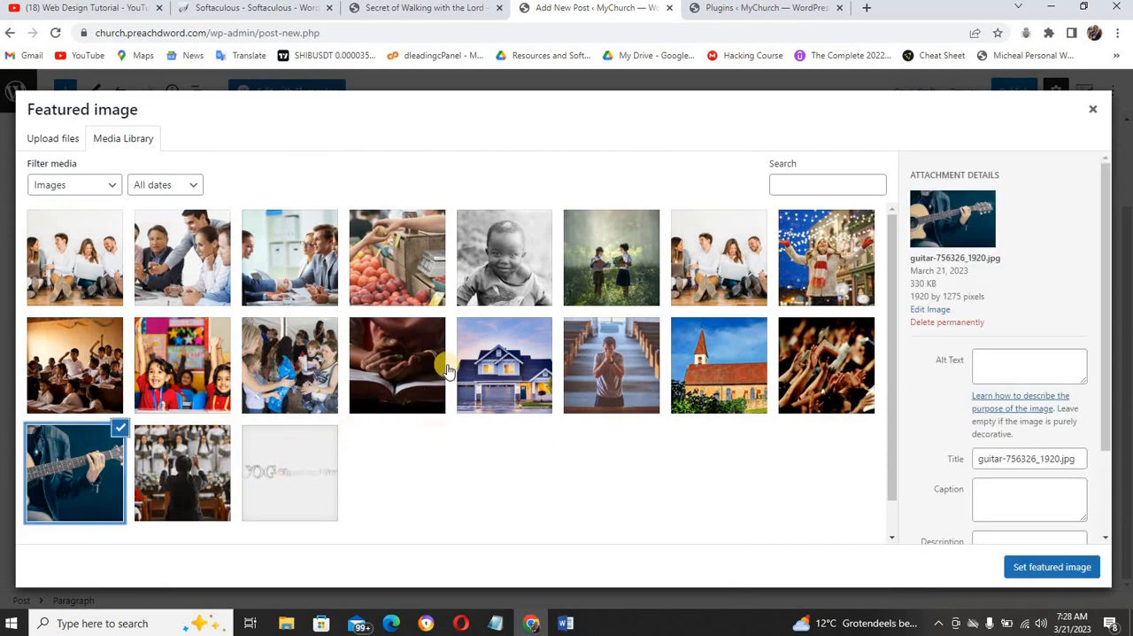
click(1036, 561)
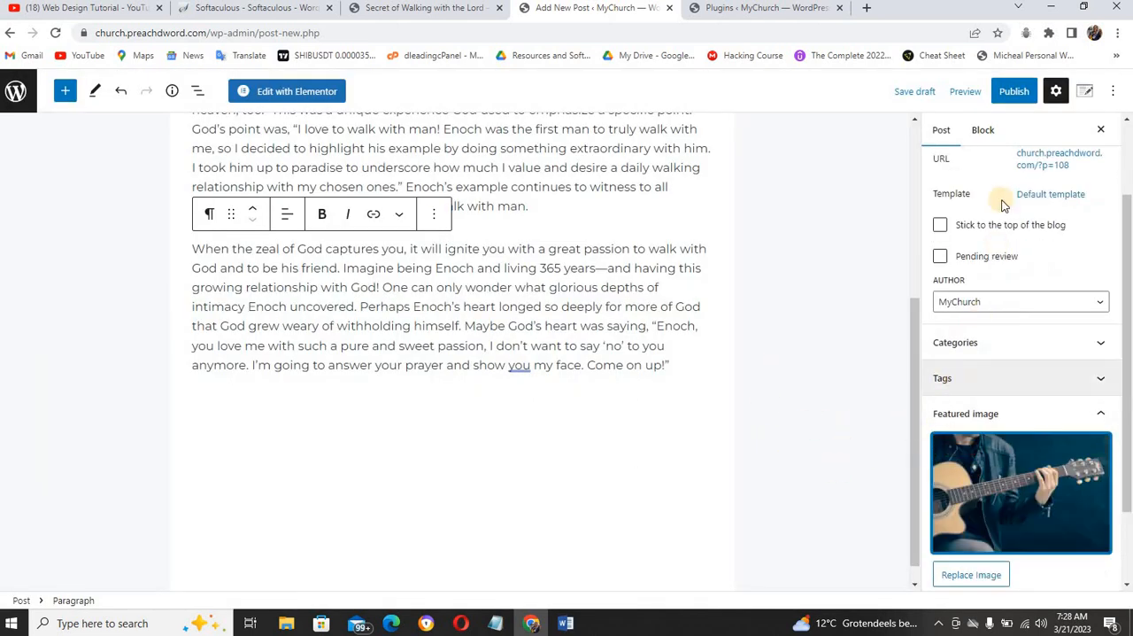
Publish the "Secret of Walking with the Lord" post and return to the site's list of posts.
click(1014, 91)
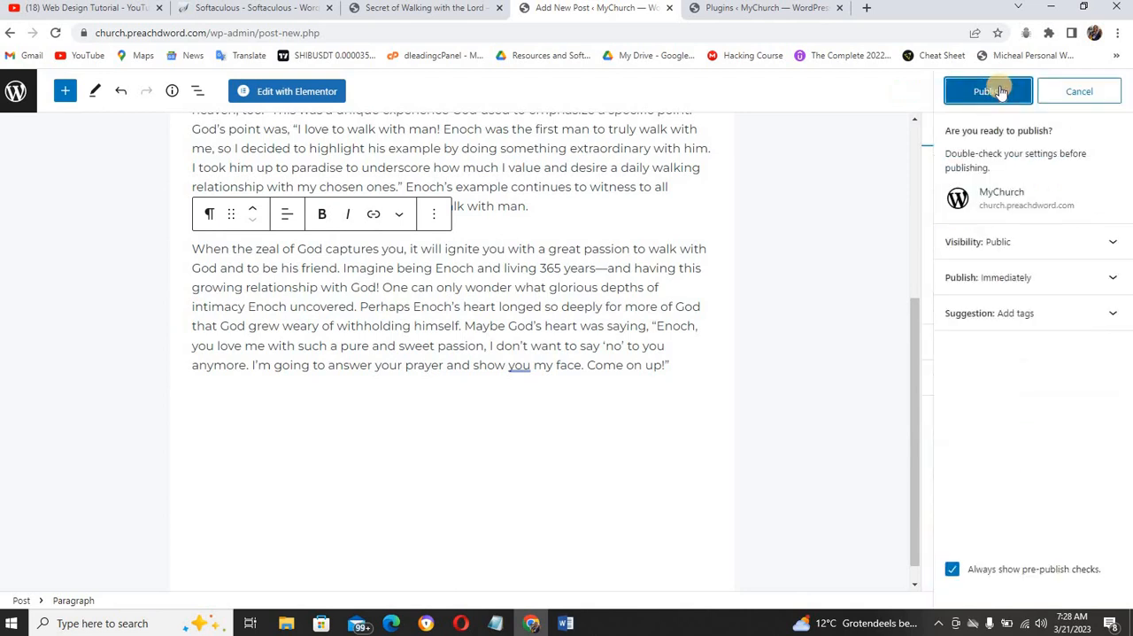
click(1001, 91)
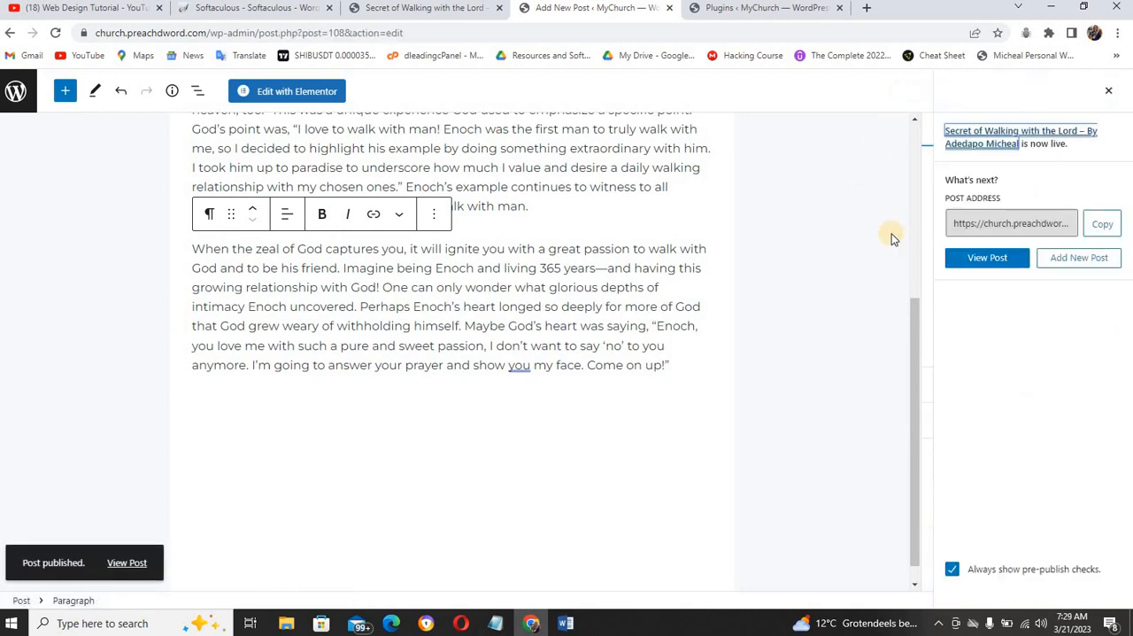
click(27, 94)
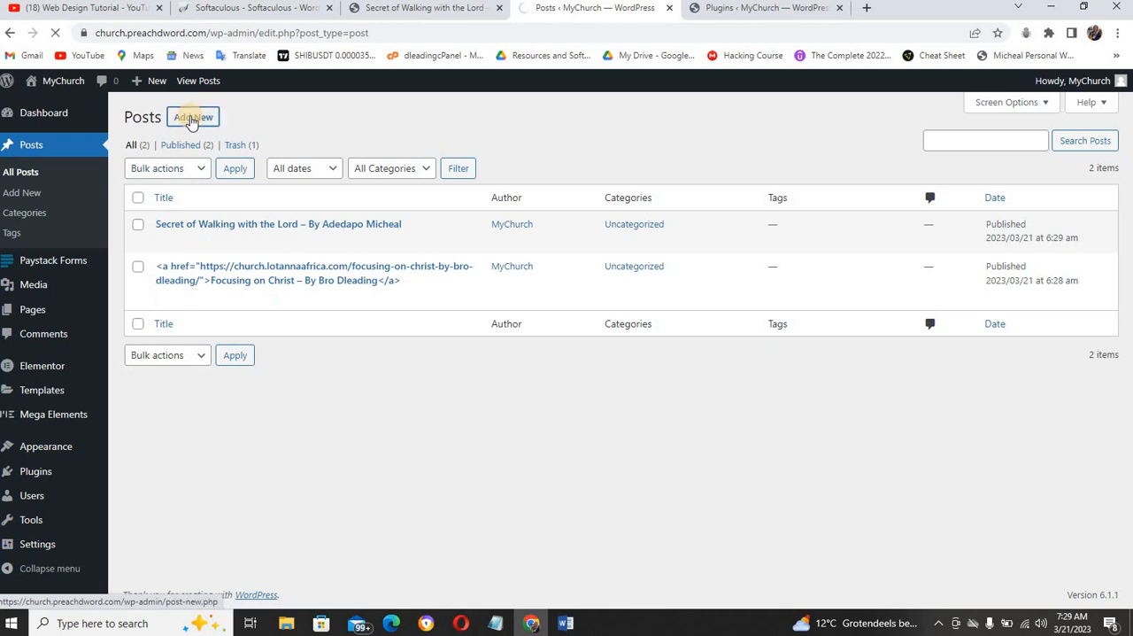
Open the reference "Third Sunday Sermon in March – Important of Prayer" sermon and copy its title into another new post.
click(452, 13)
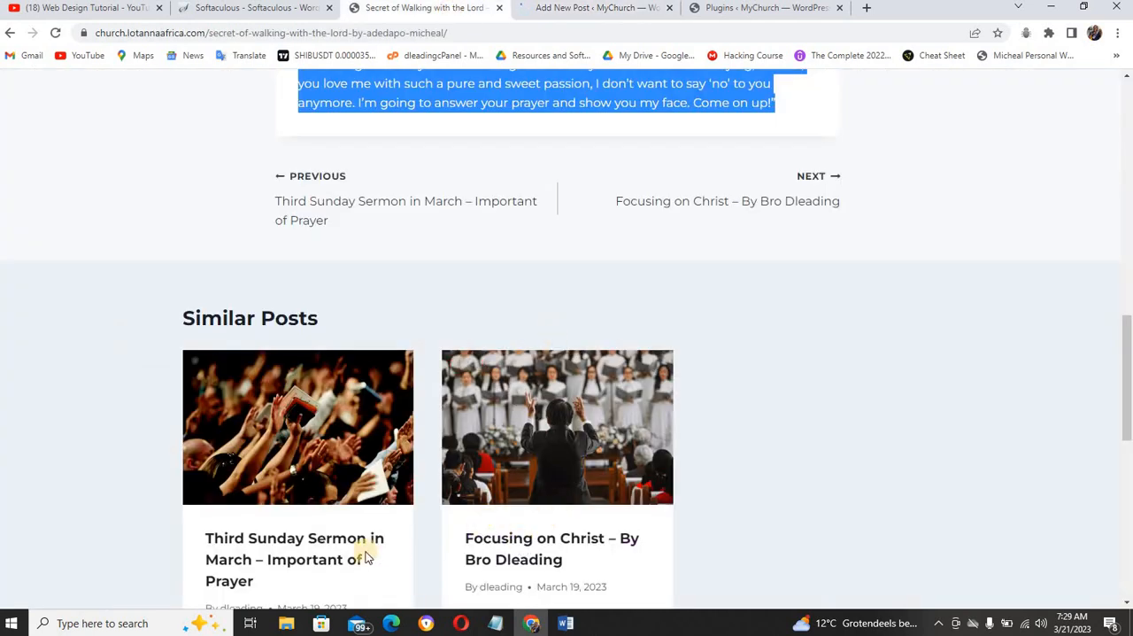
click(352, 562)
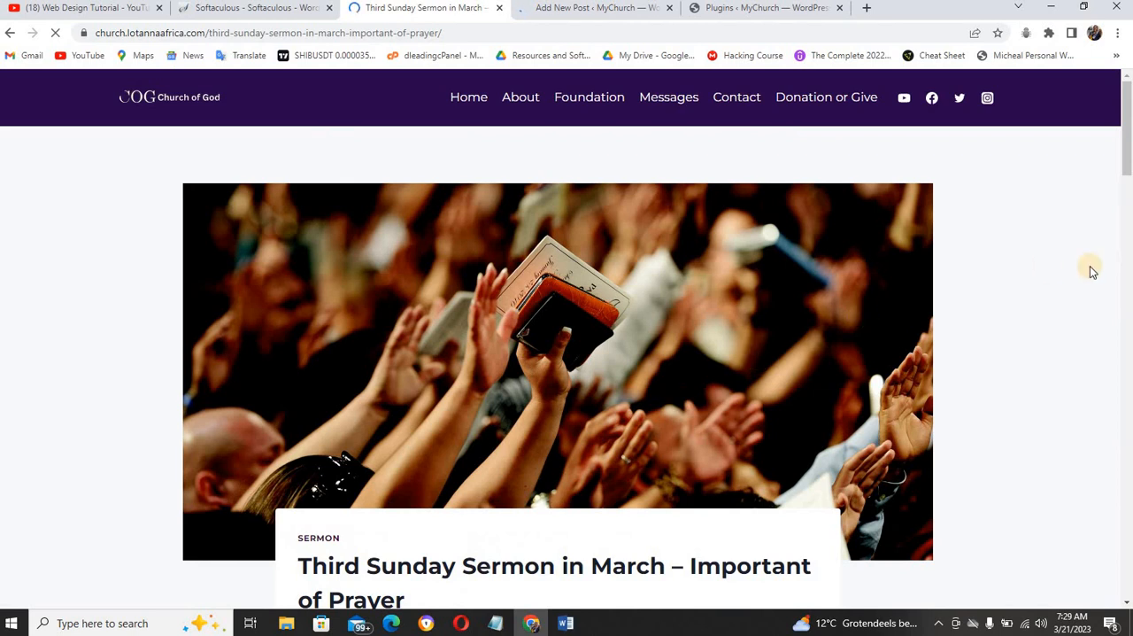
scroll(1108, 215, down, 3)
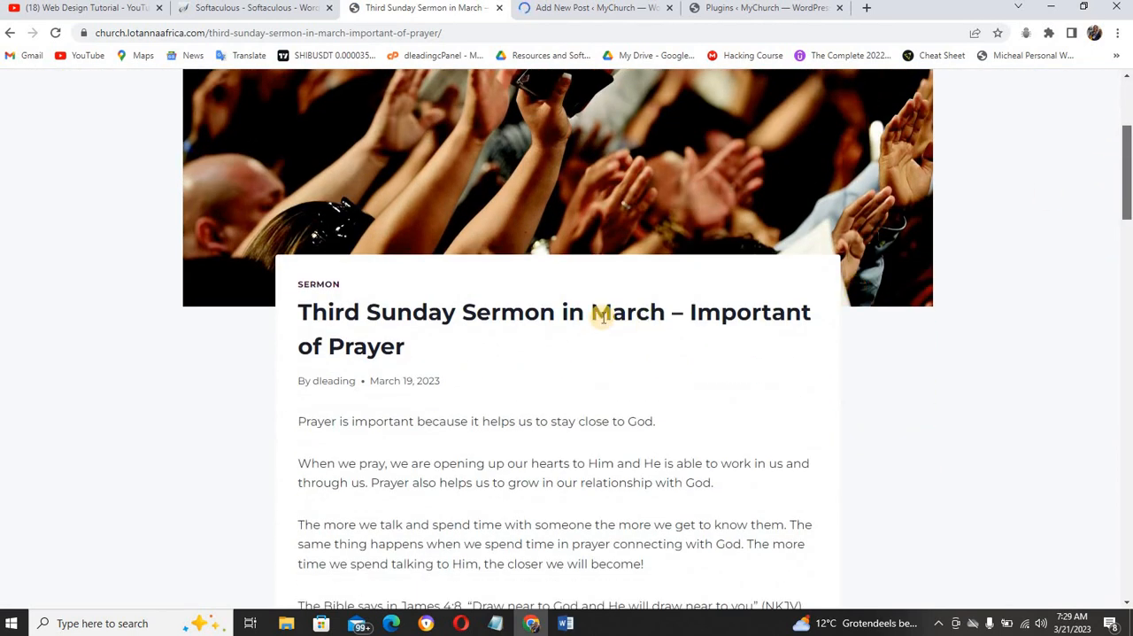
drag(361, 333, 304, 319)
key(ctrl+c)
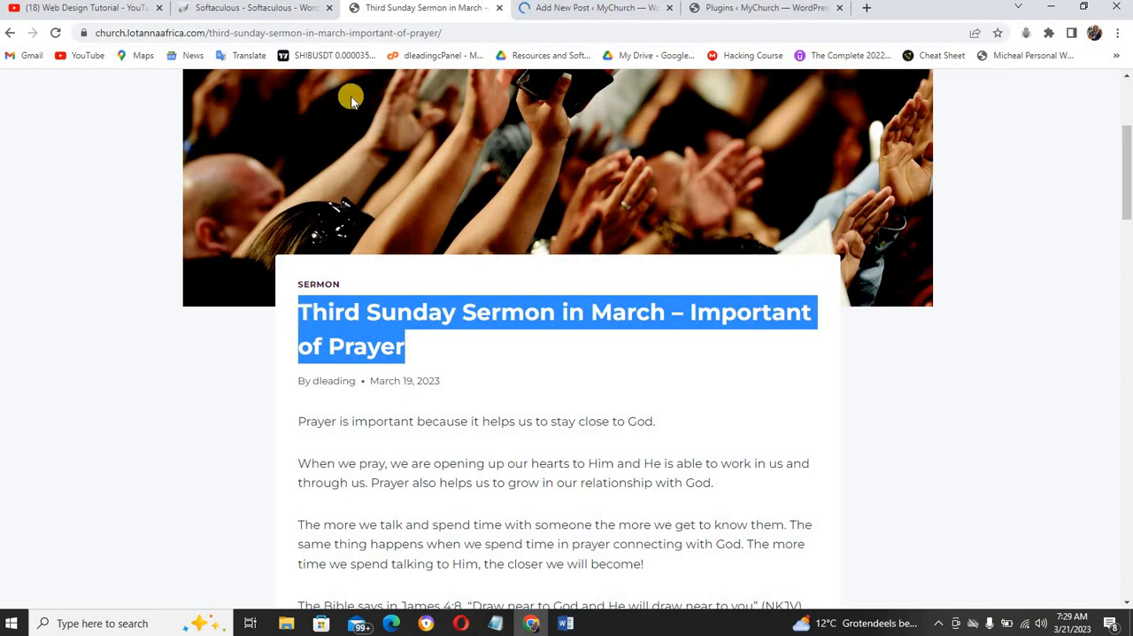
click(538, 11)
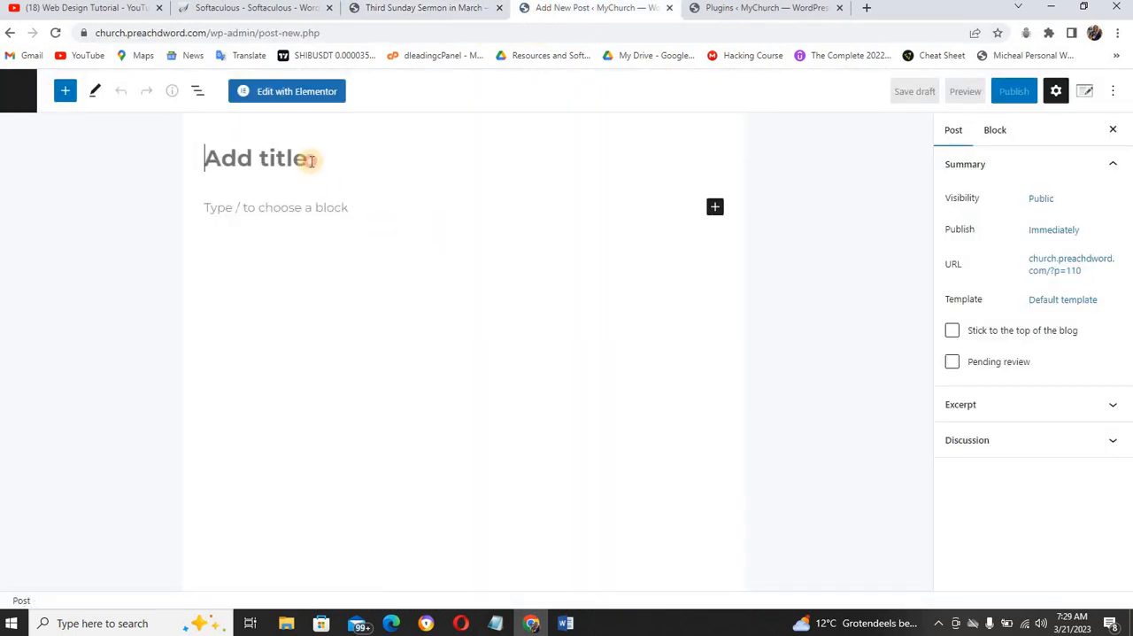
click(311, 160)
key(ctrl+v)
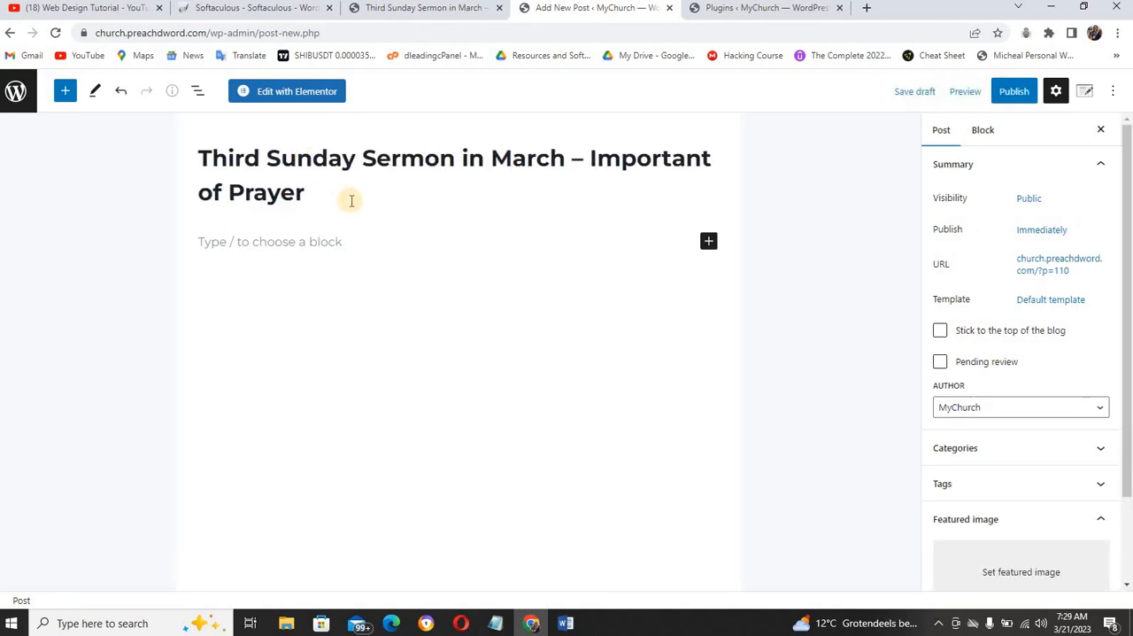
Copy the full body text of the reference "Third Sunday Sermon in March" sermon into the new post's content.
click(450, 13)
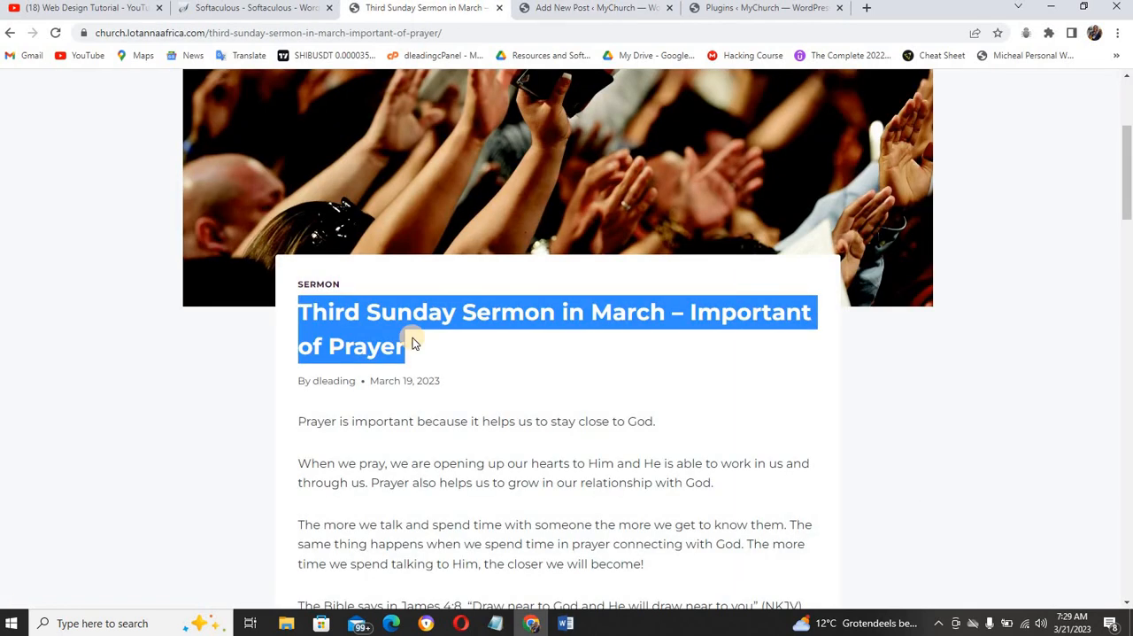
drag(299, 418, 317, 421)
drag(397, 481, 596, 270)
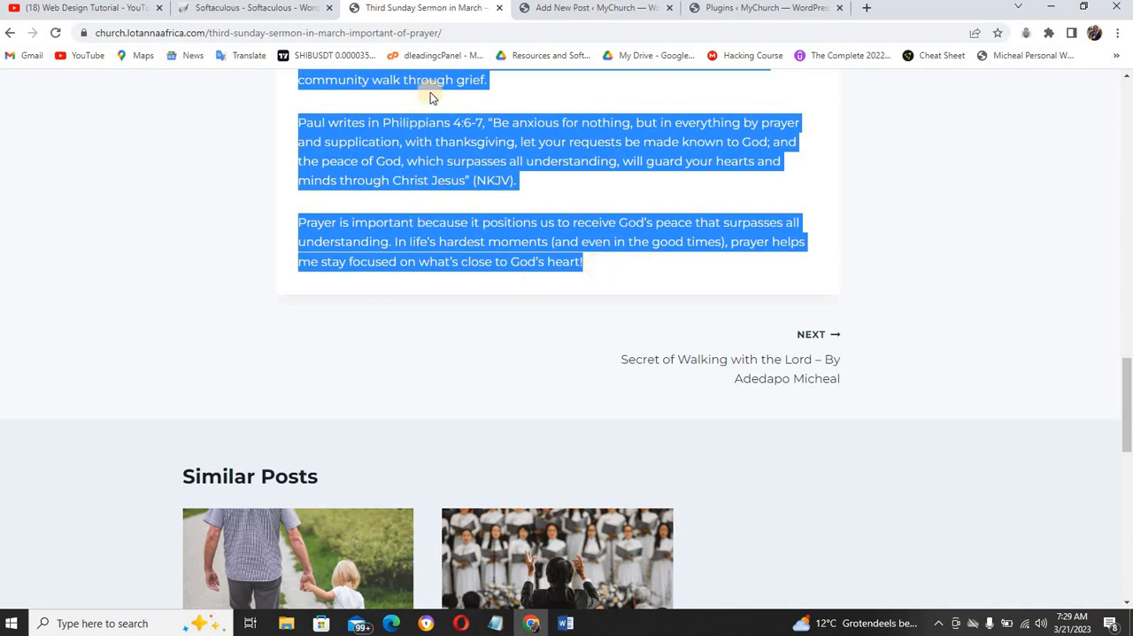
click(546, 12)
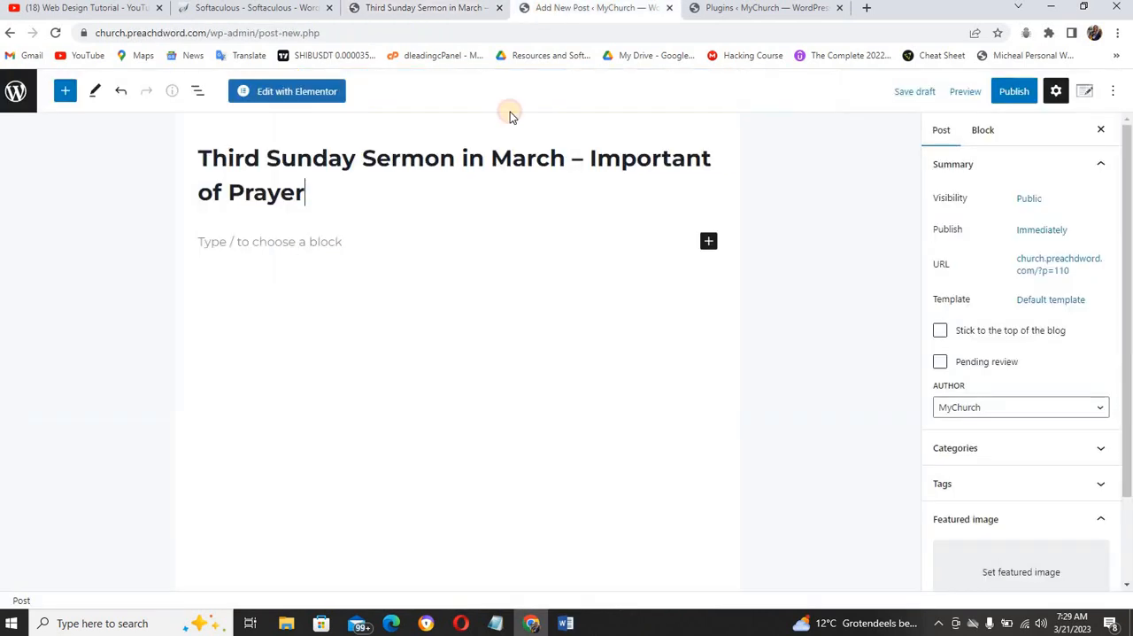
click(373, 240)
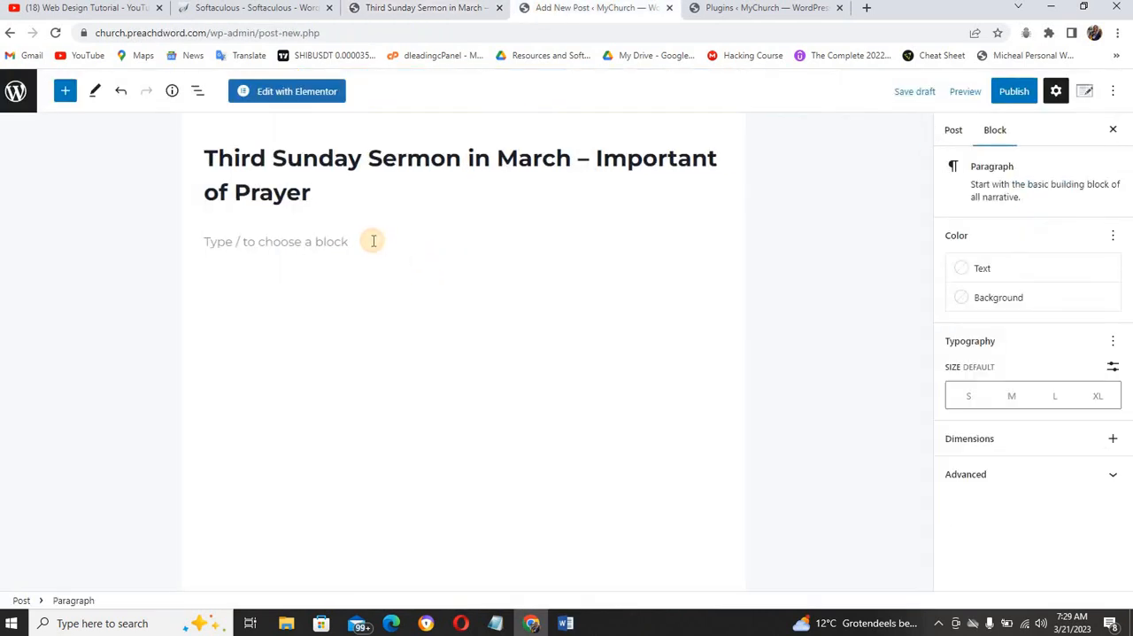
key(ctrl+v)
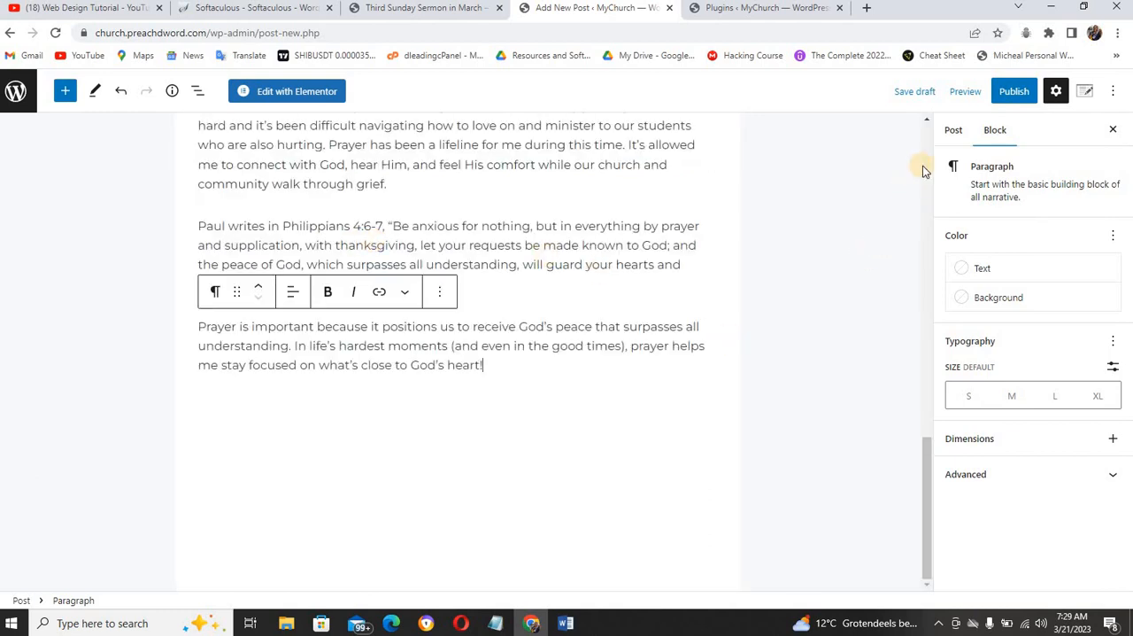
Set bible-1948778_1920.jpg from the media library as the post's featured image, matching the reference sermon's photo.
click(955, 133)
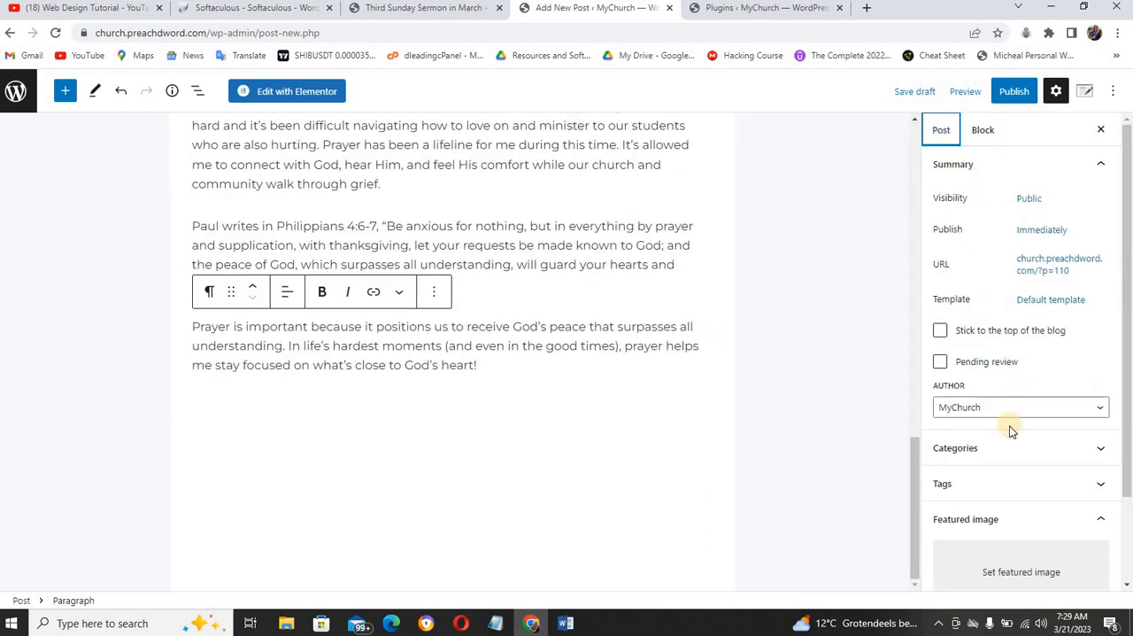
click(1014, 565)
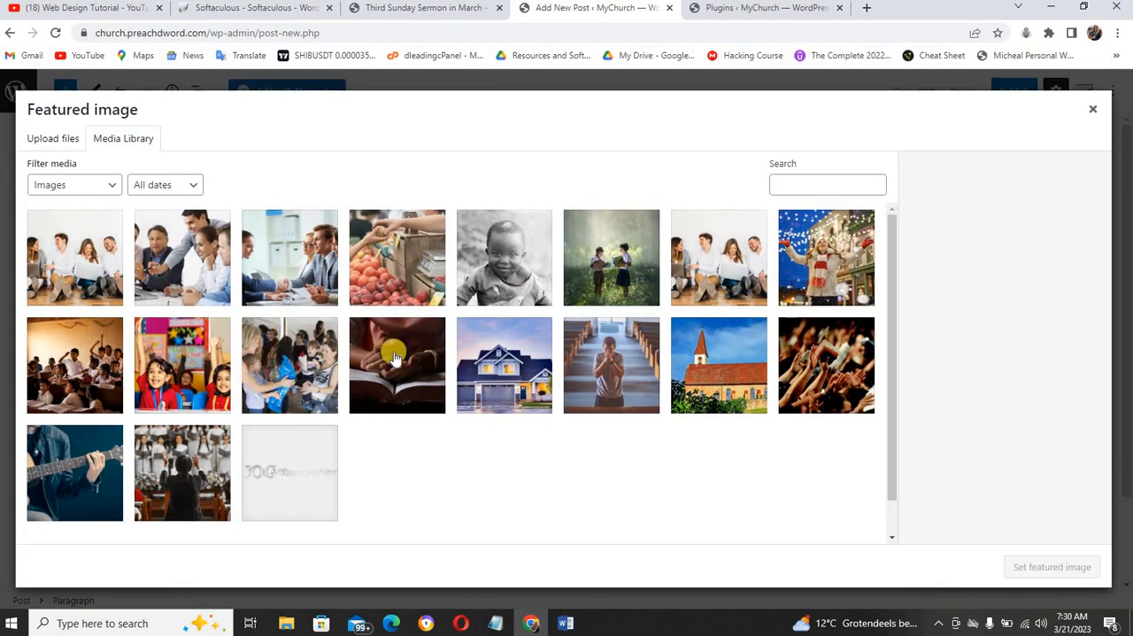
click(804, 365)
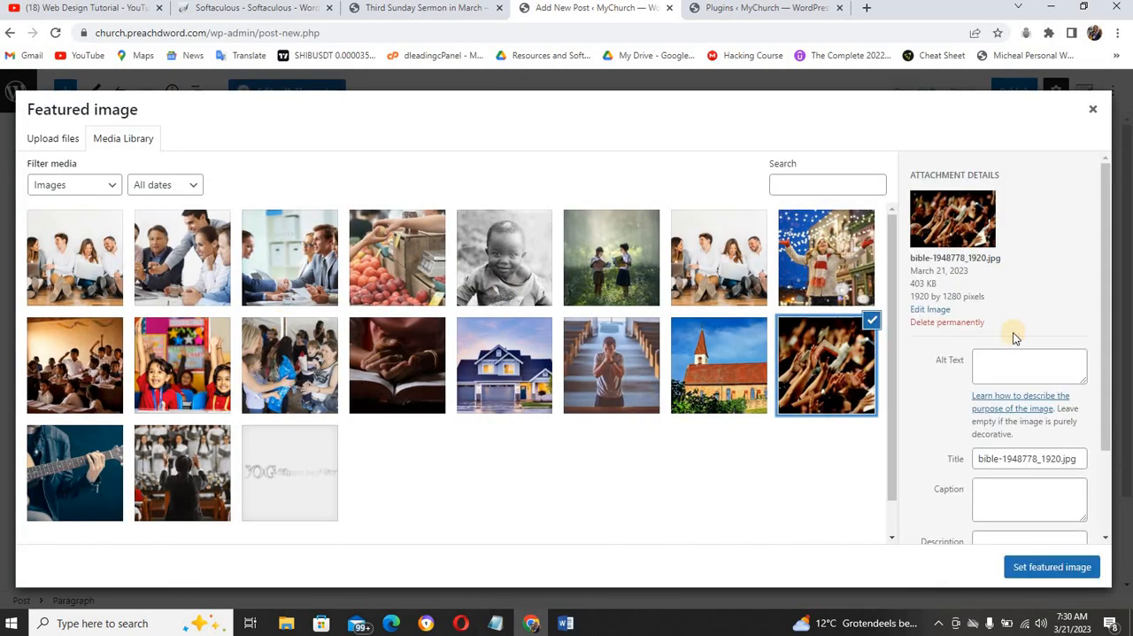
click(1040, 571)
Publish the "Third Sunday Sermon in March – Important of Prayer" post and return to the site's list of posts.
click(1001, 92)
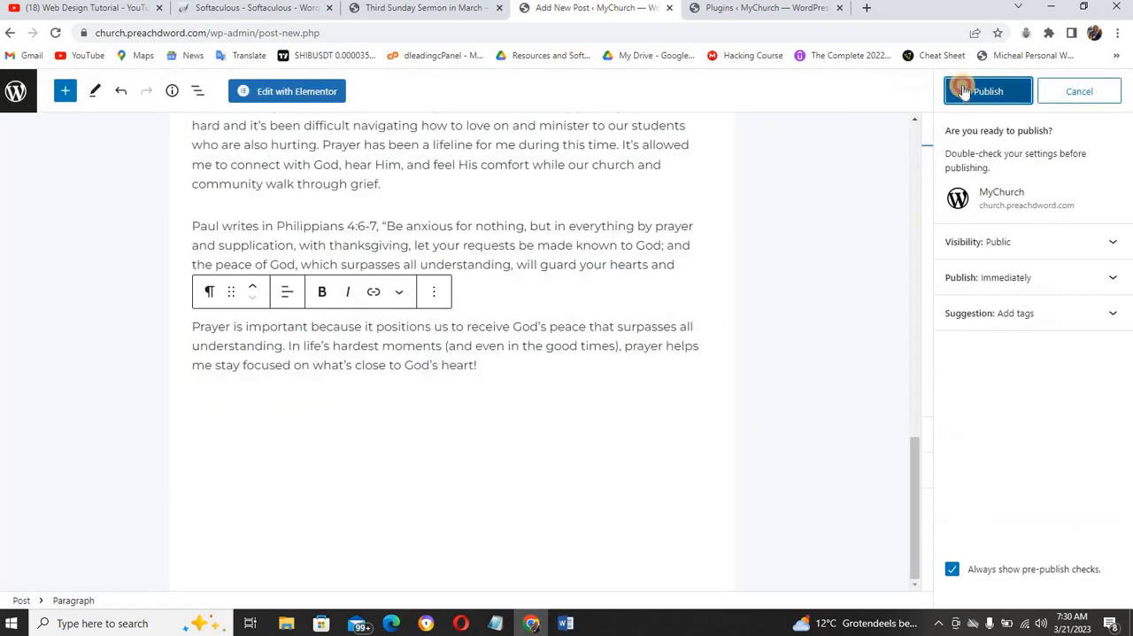
click(963, 91)
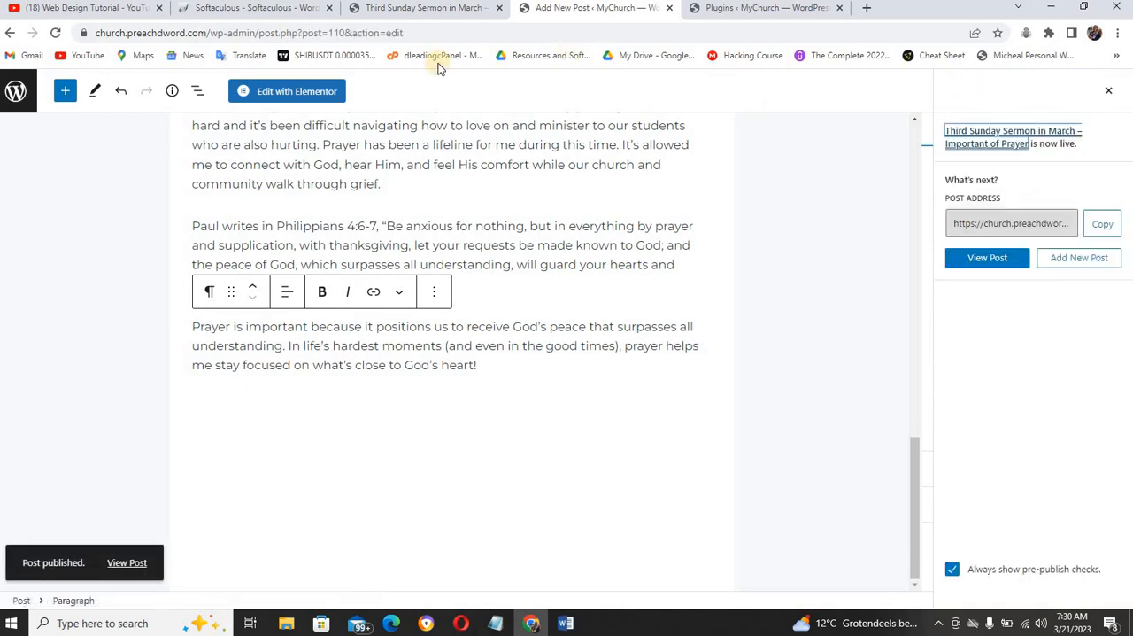
click(18, 94)
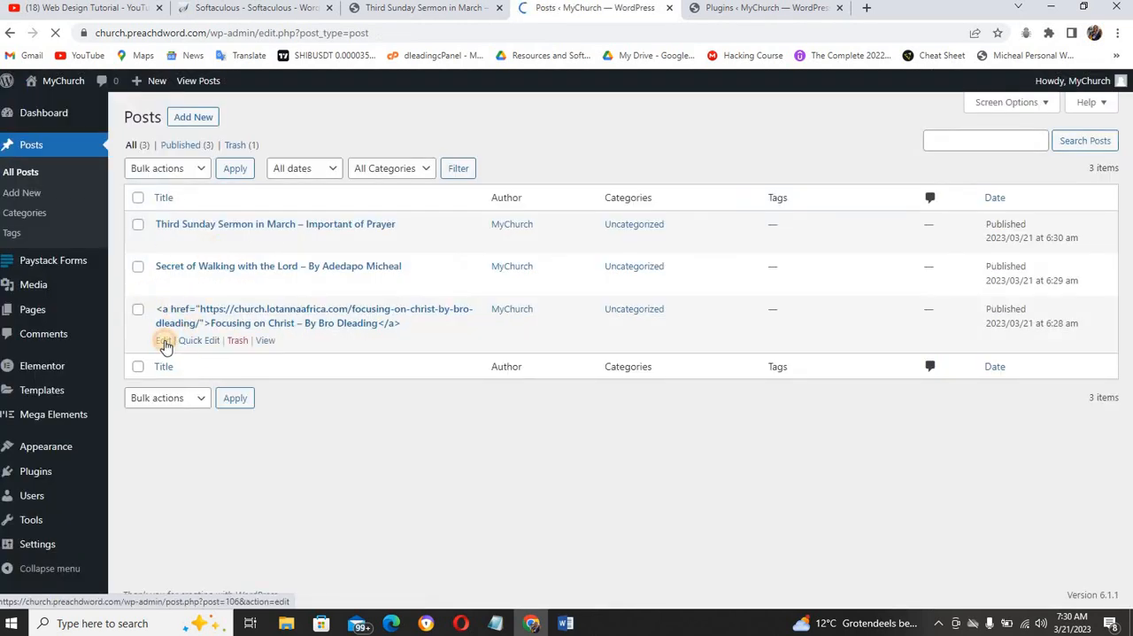
Open the "Focusing on Christ" post for editing and copy the title from the matching reference sermon page.
click(165, 346)
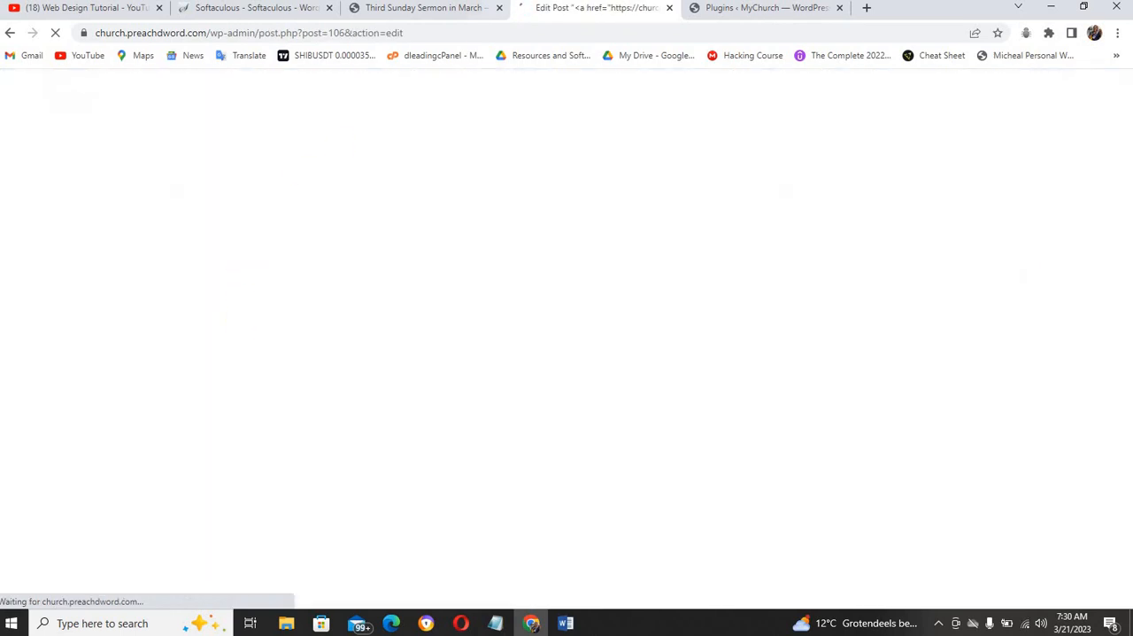
click(463, 8)
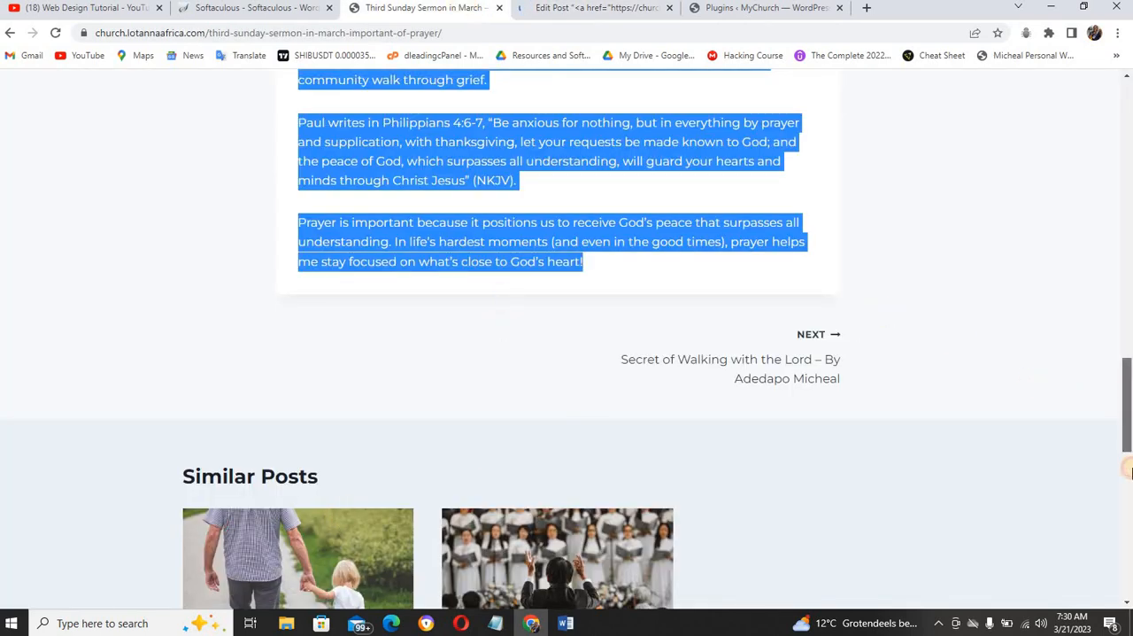
click(1129, 459)
click(571, 221)
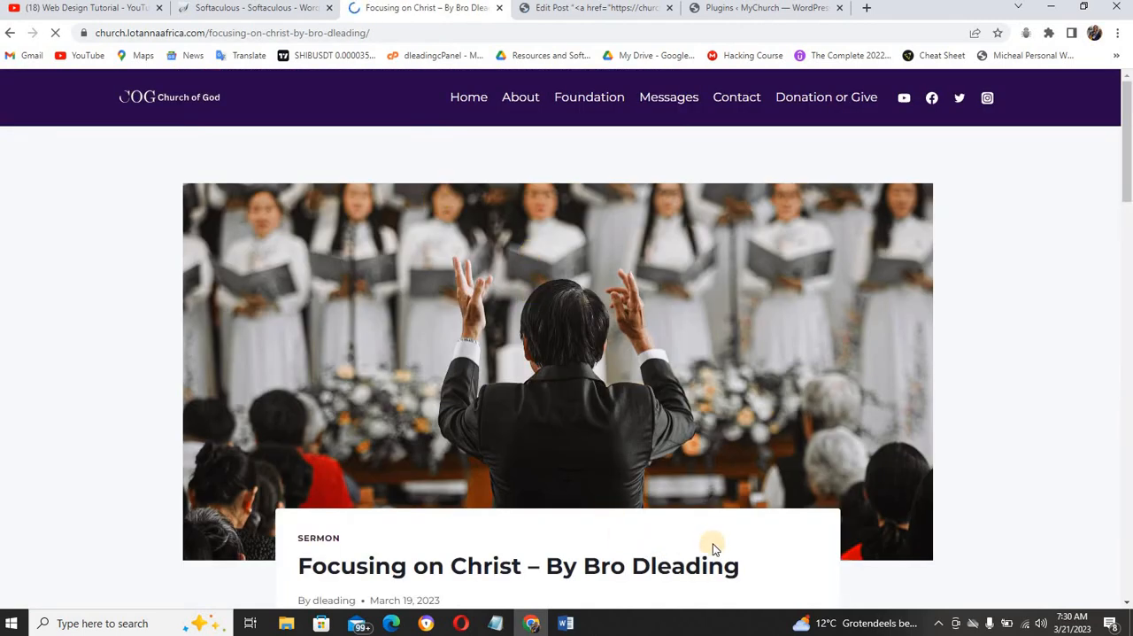
drag(740, 565, 301, 573)
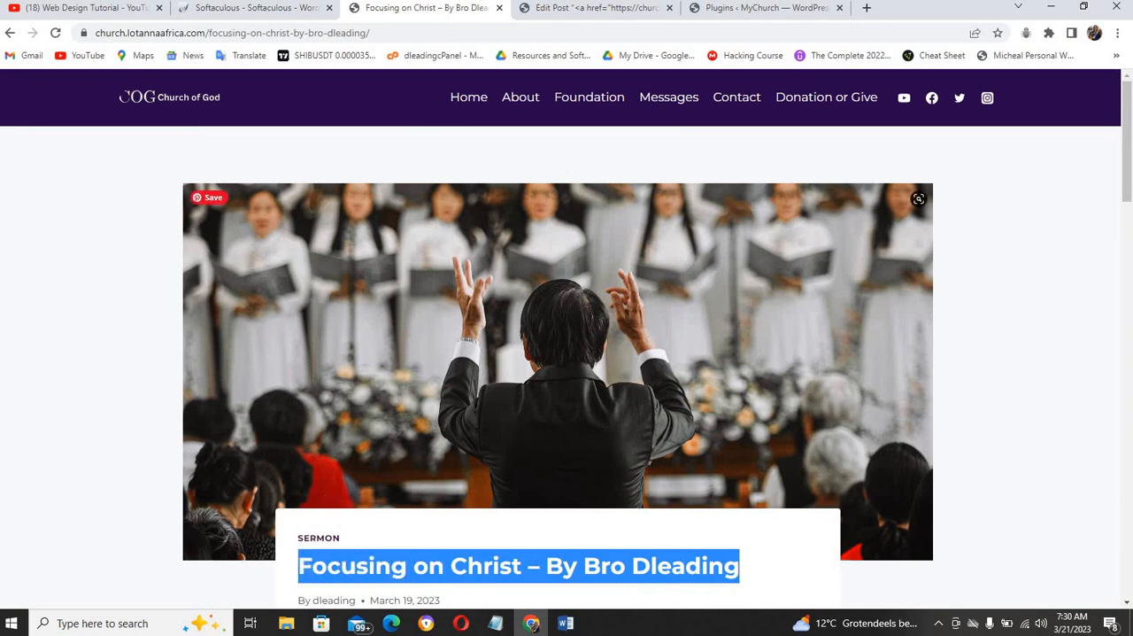
Replace the post's title with the plain "Focusing on Christ" sermon title, update the post and return to the list of posts.
click(563, 9)
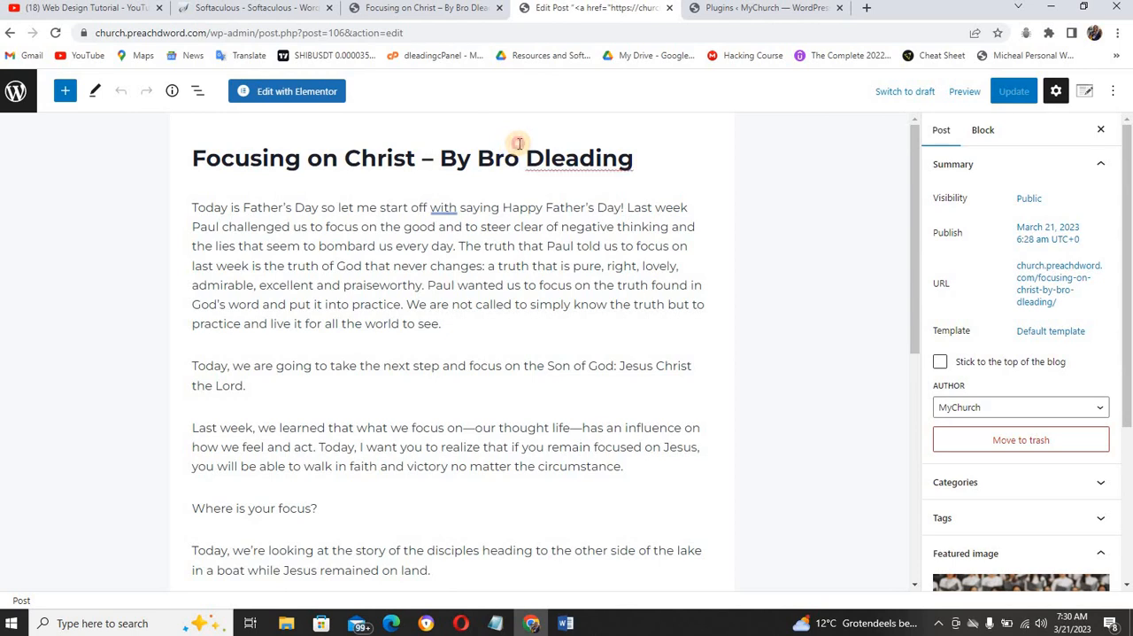
triple_click(519, 144)
key(BackSpace)
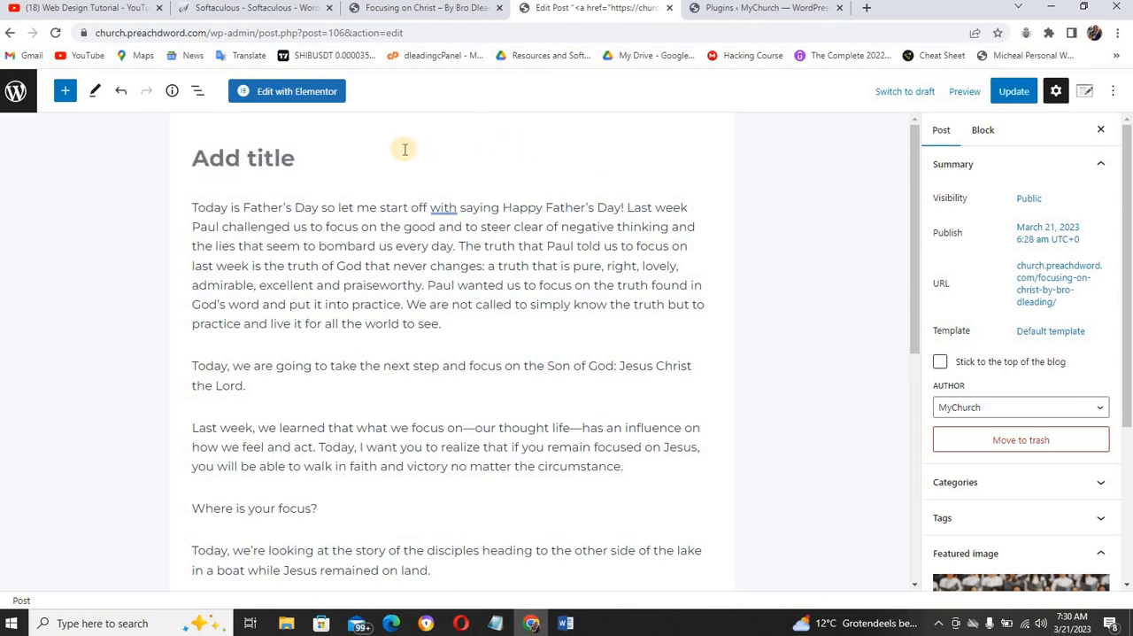
key(ctrl+z)
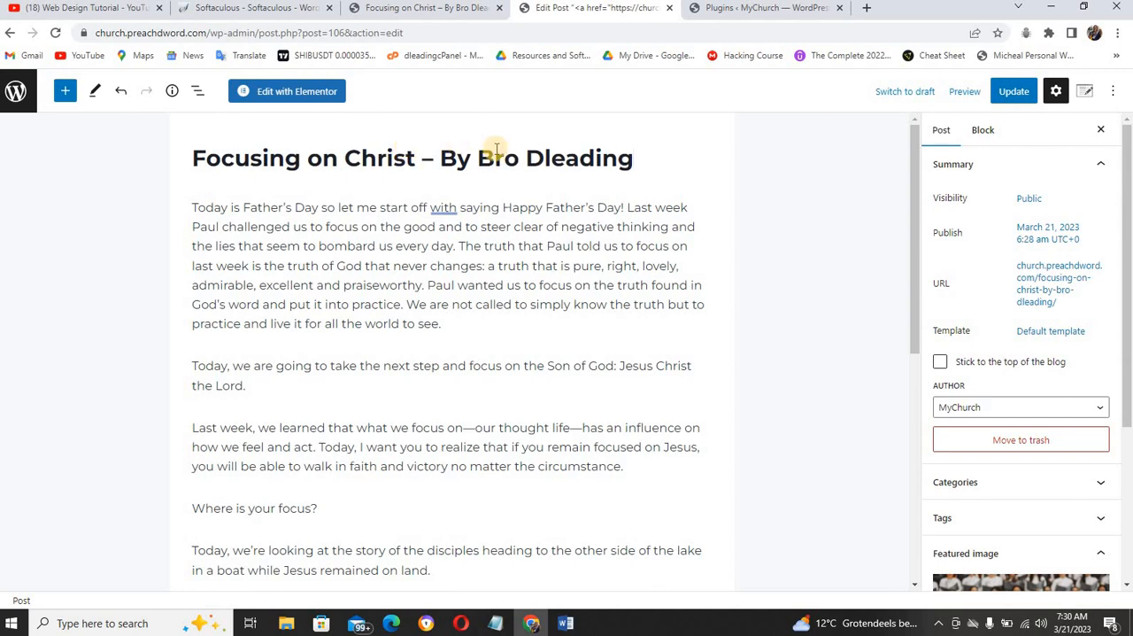
click(1015, 92)
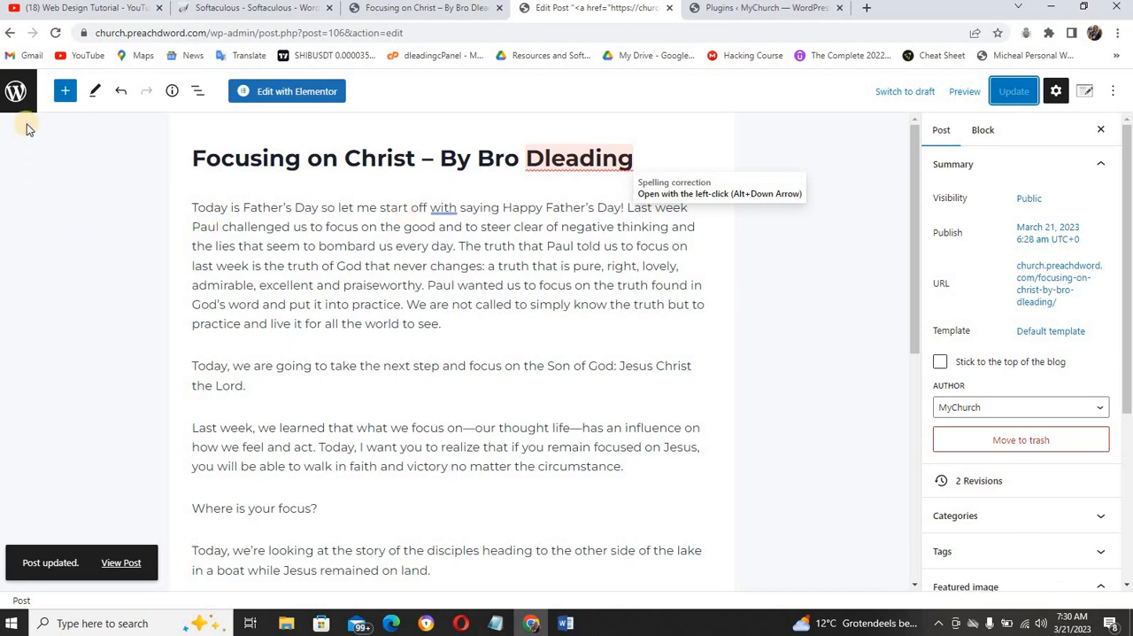
click(20, 93)
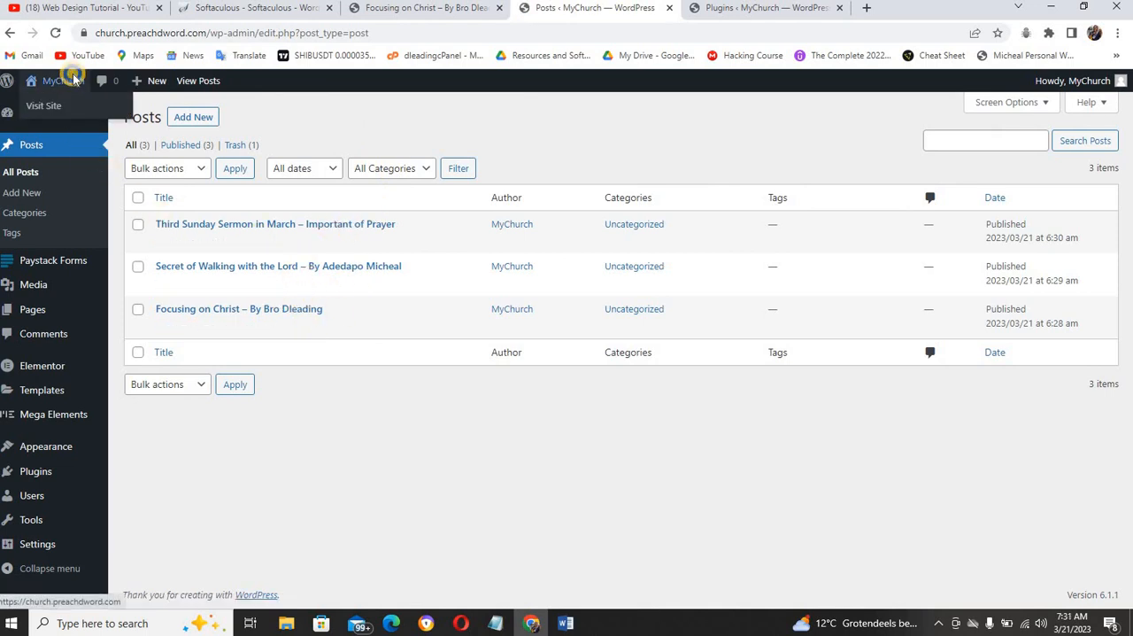
Open the live MyChurch site in a separate tab and review its home page and the Messages page's sermon posts.
right_click(77, 78)
click(128, 85)
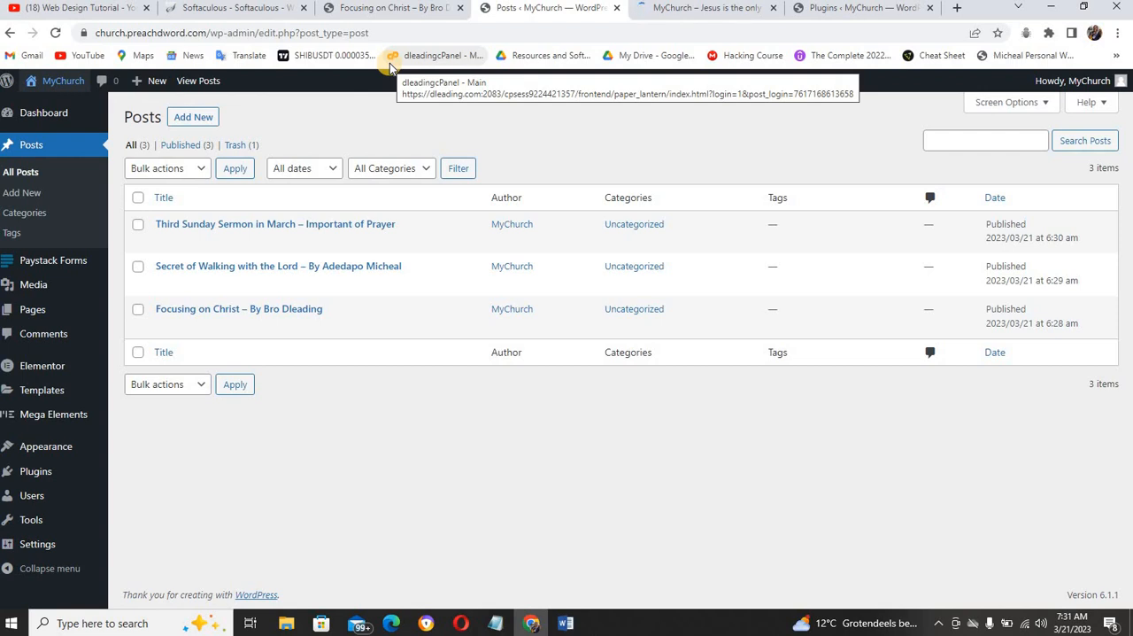
click(651, 10)
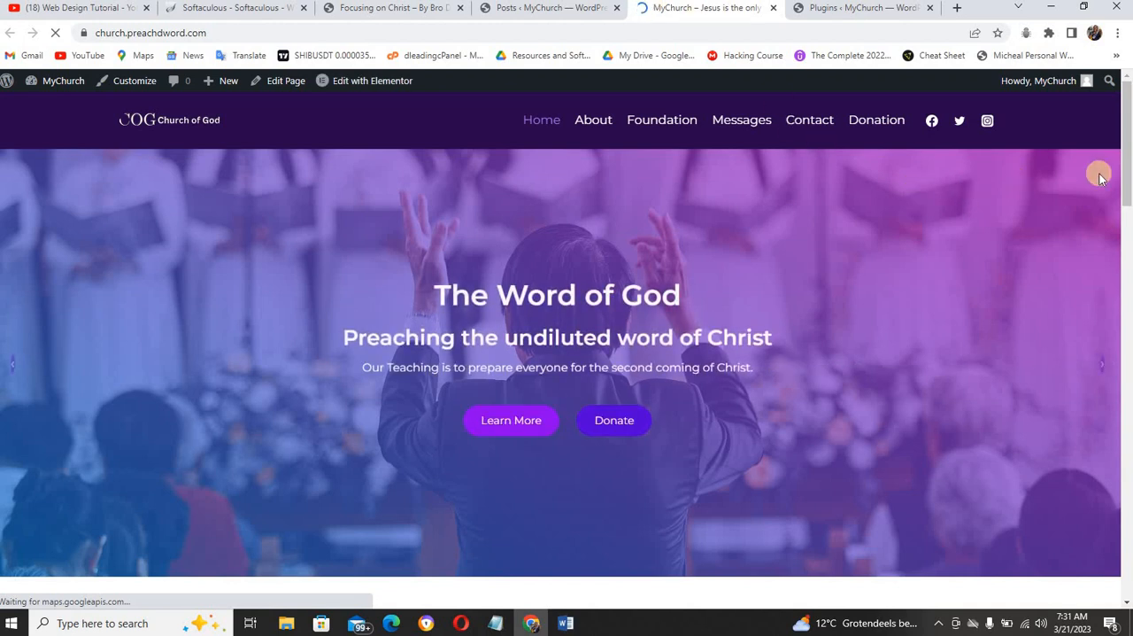
scroll(1129, 344, down, 2)
scroll(1130, 343, down, 12)
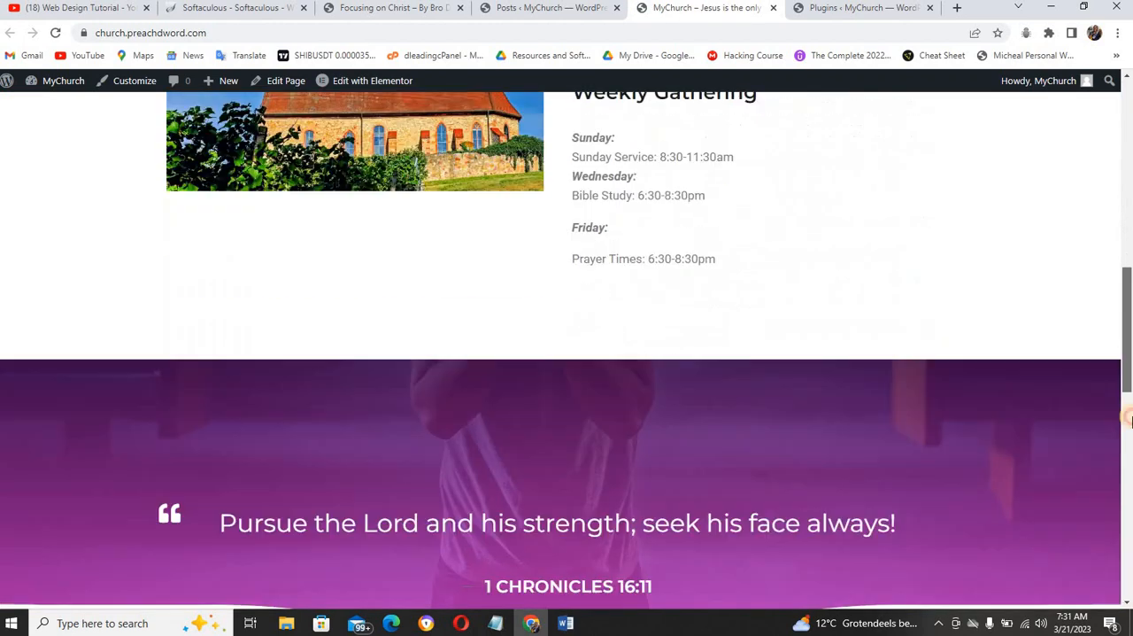
scroll(1129, 378, up, 15)
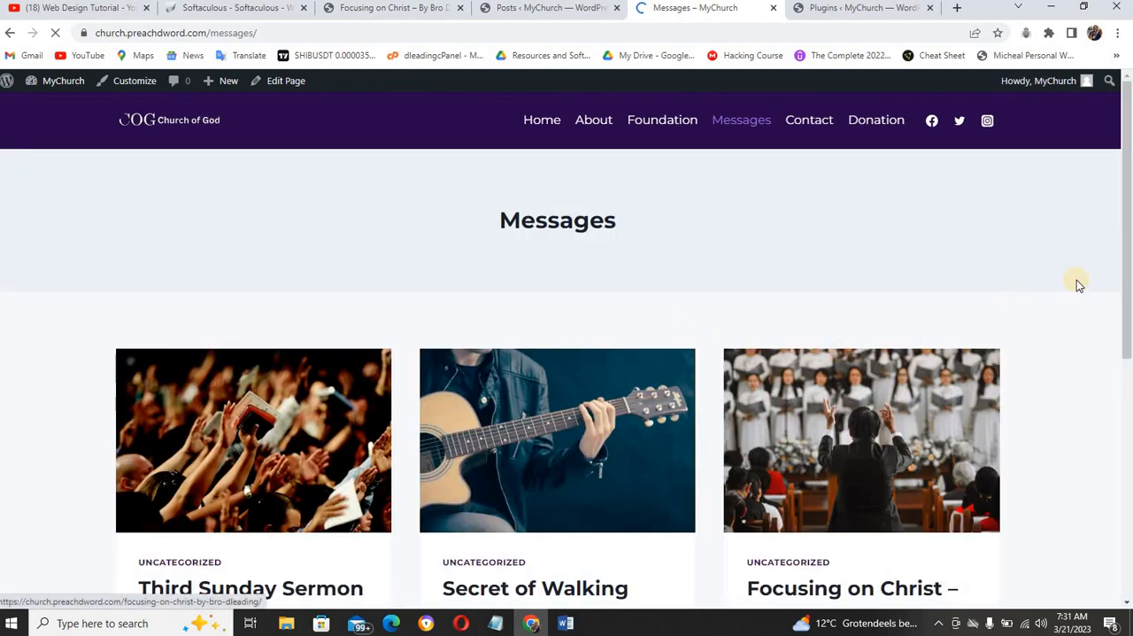
drag(1123, 306, 1125, 245)
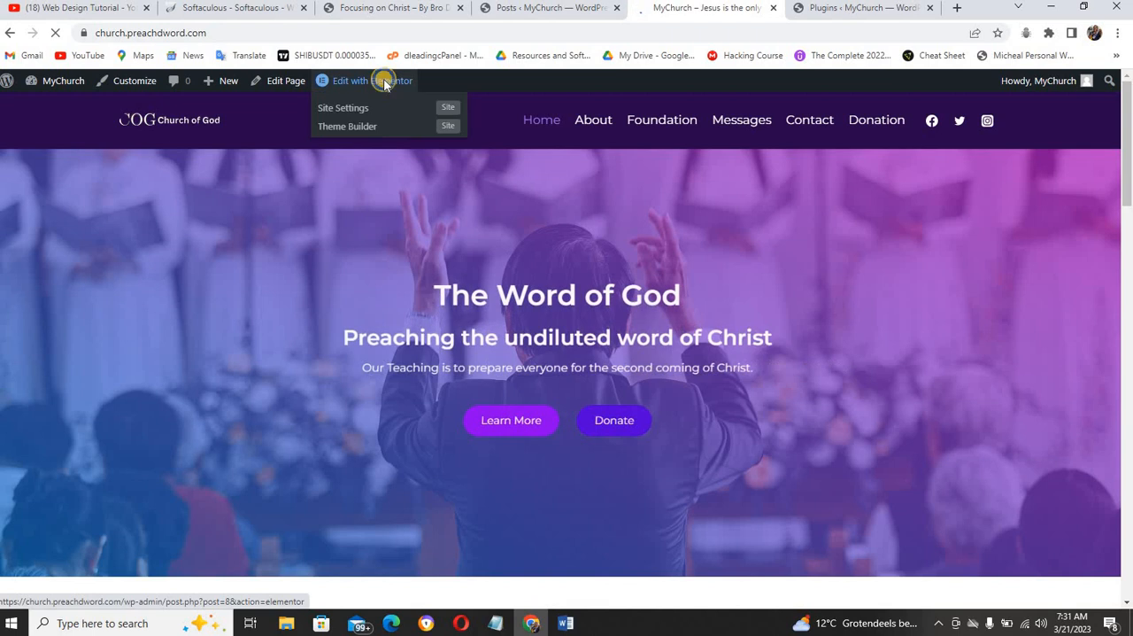
Open the home page for editing with Elementor in a separate tab.
right_click(384, 82)
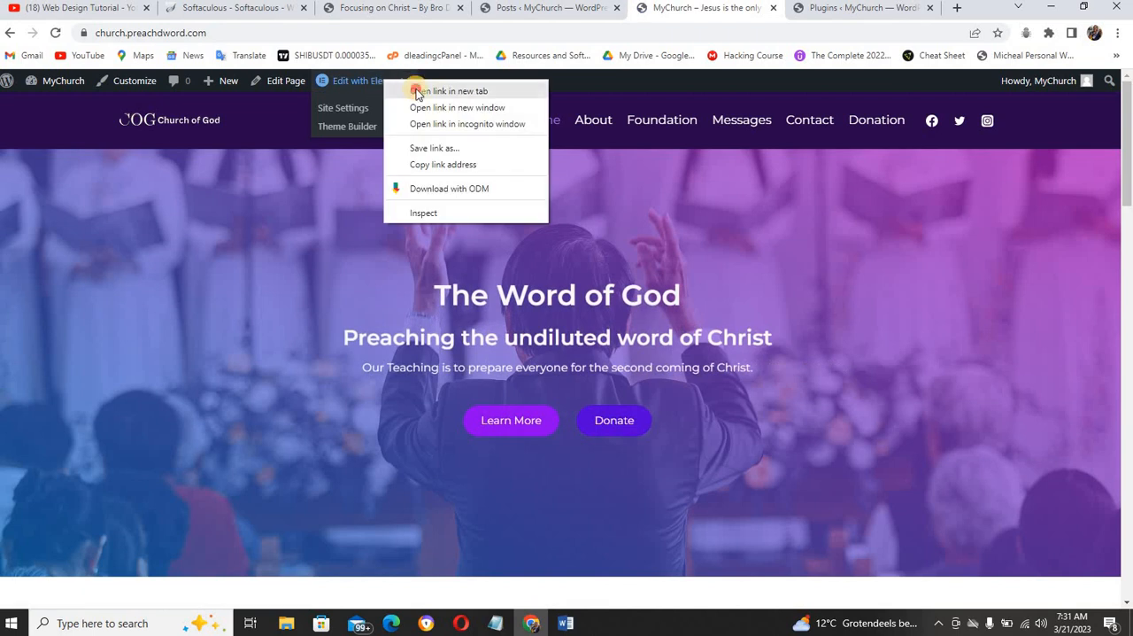
click(409, 89)
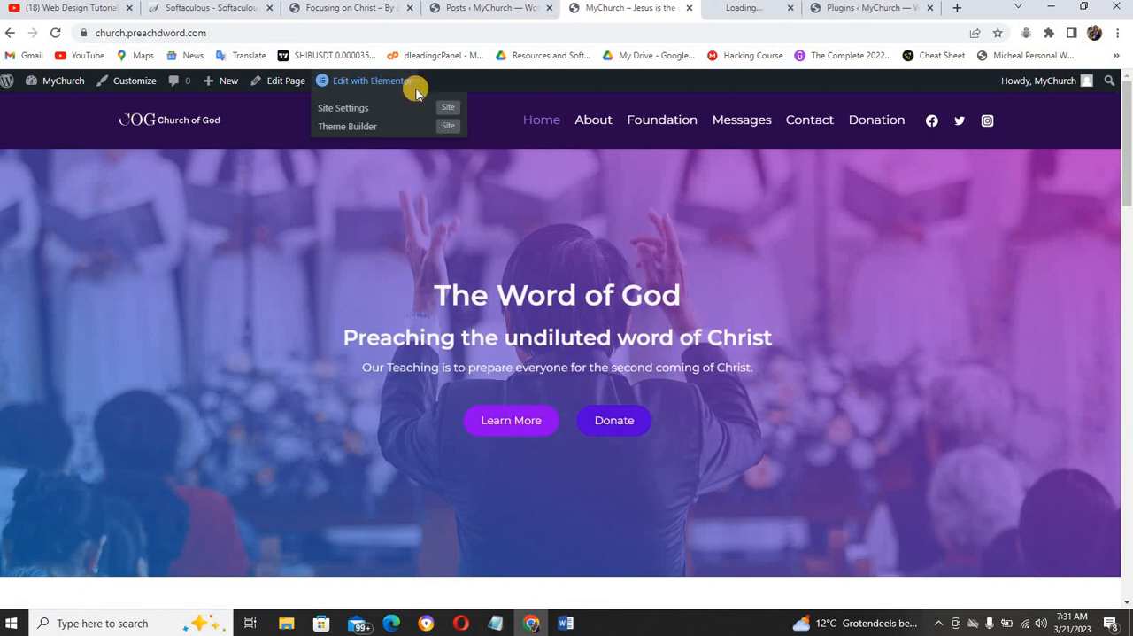
click(715, 11)
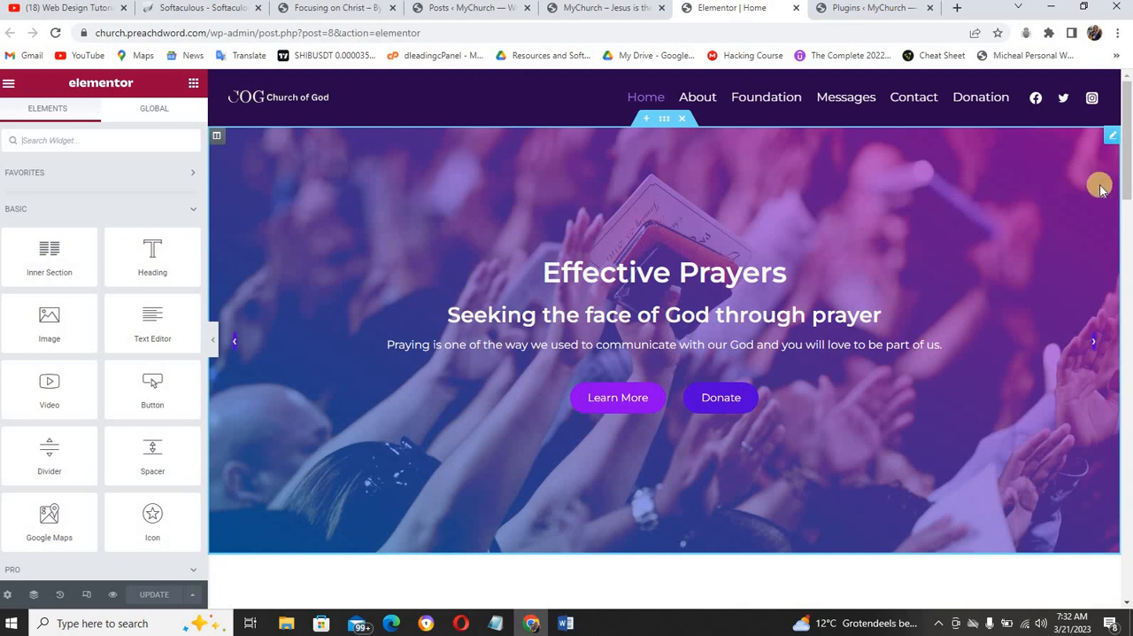
Set the category of the Sina Blog Post widget under Our Messages to Uncategorized and update the page.
drag(1127, 196, 1126, 453)
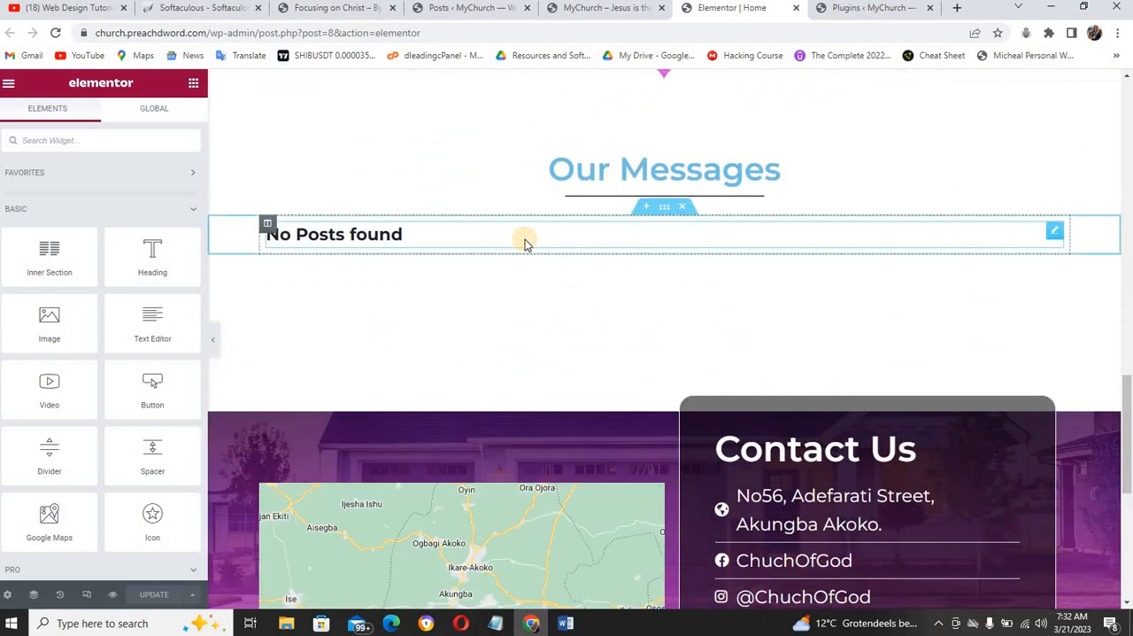
click(524, 243)
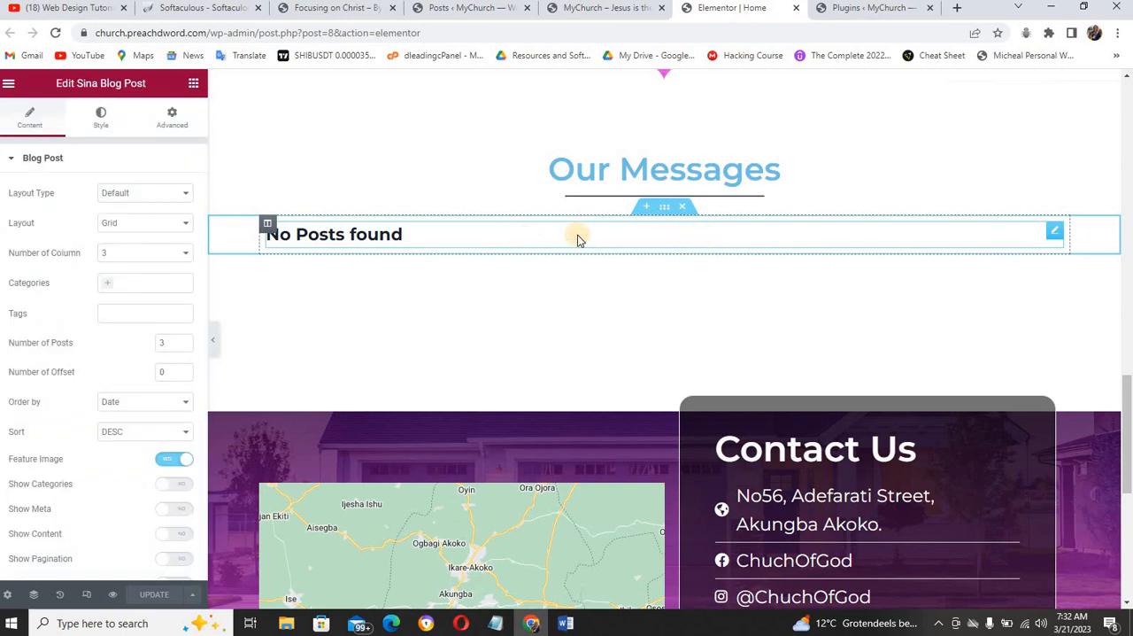
click(106, 286)
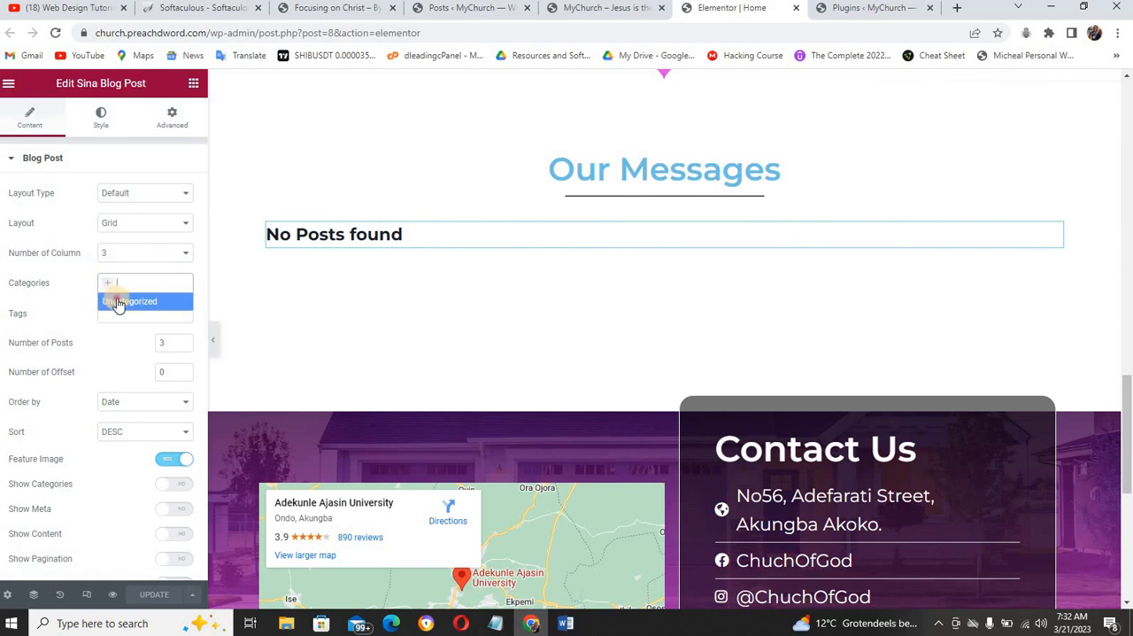
click(118, 302)
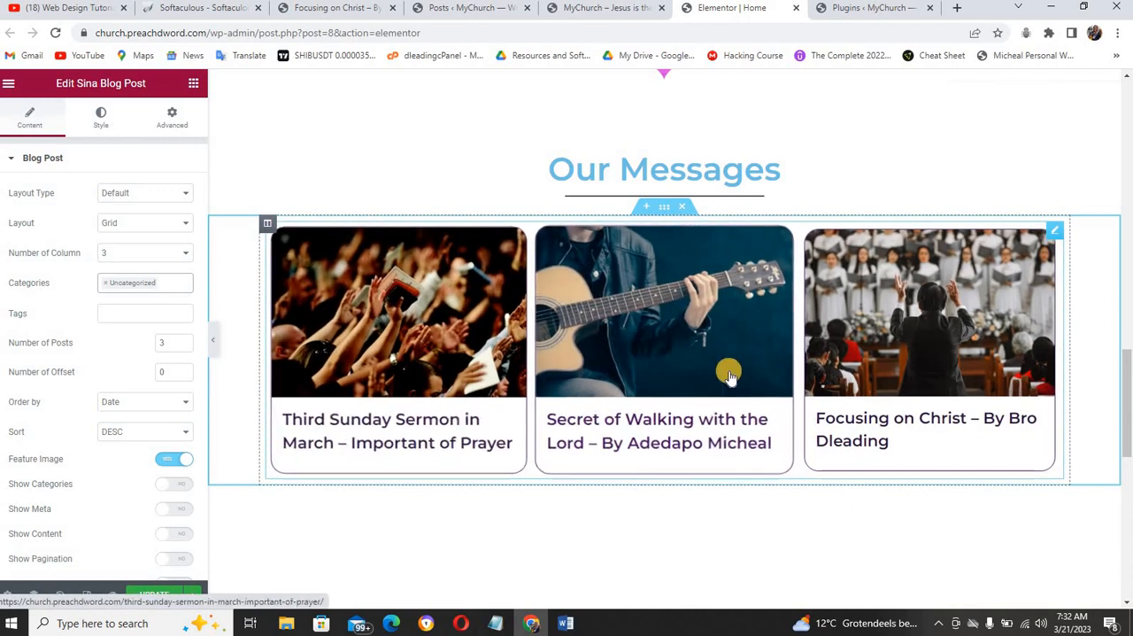
scroll(681, 426, down, 4)
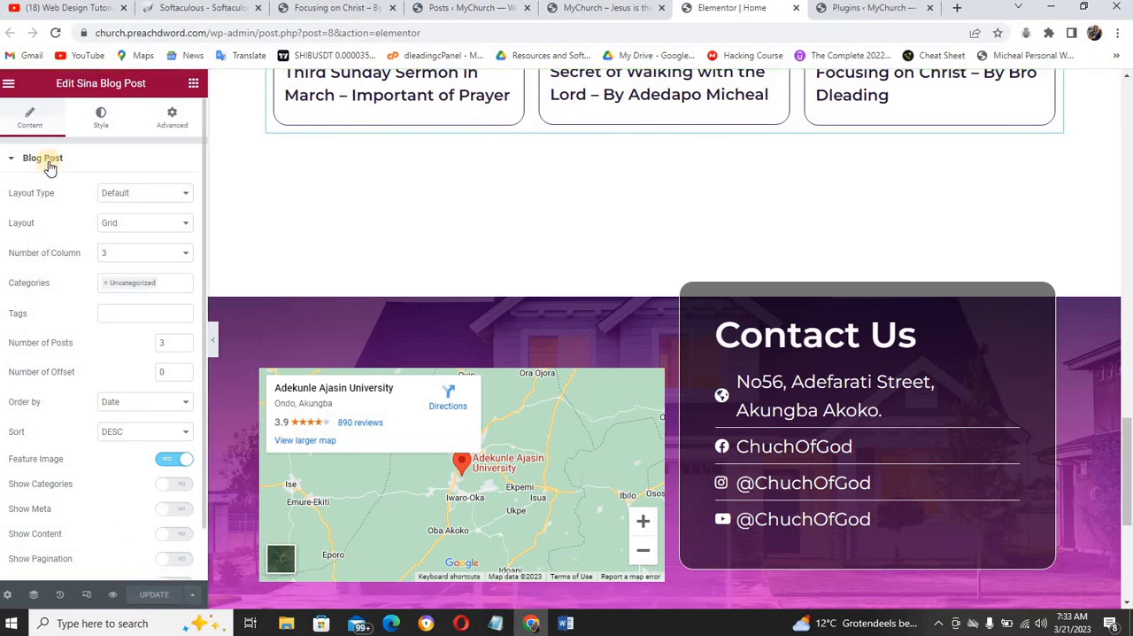
Reload the live home page and review its sections from the slider through Our Messages to the Contact Us footer.
click(567, 10)
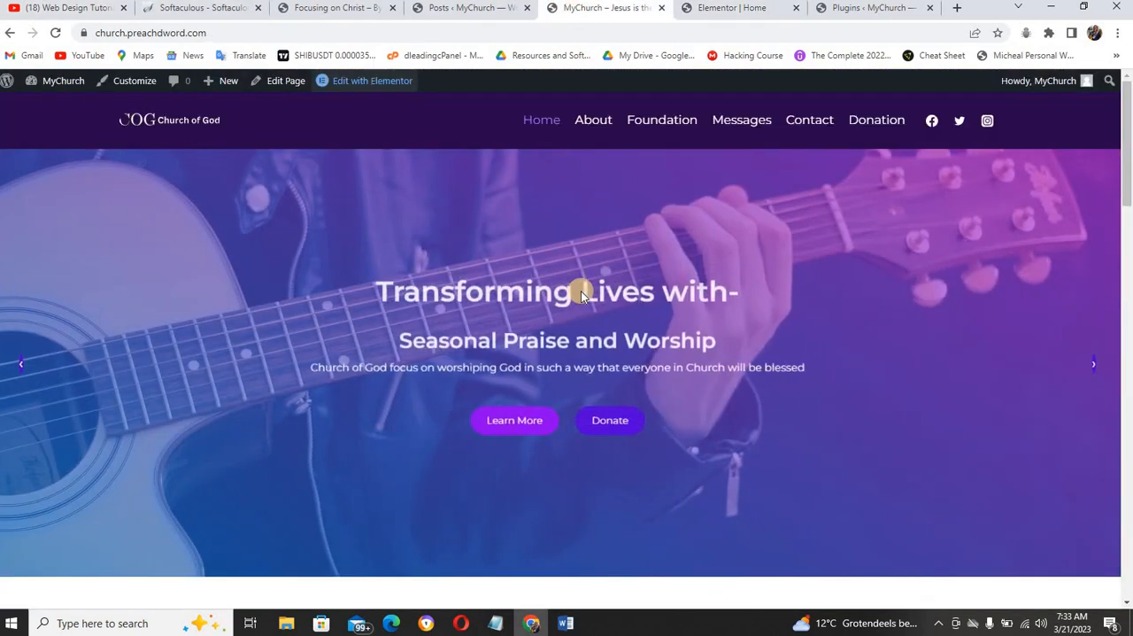
key(F5)
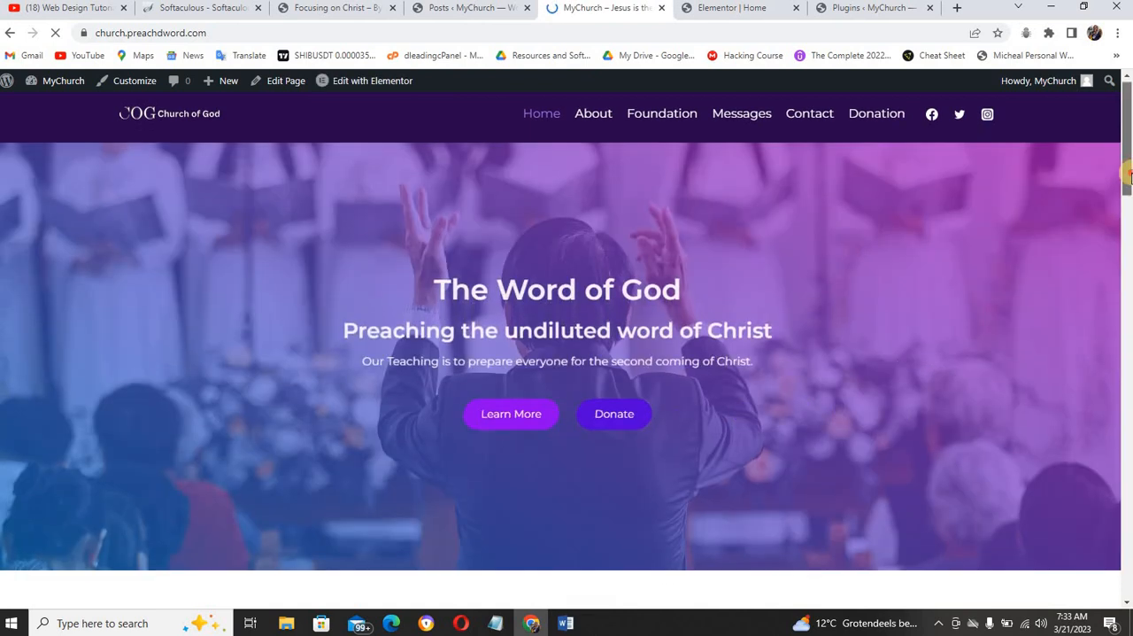
drag(1128, 142, 1130, 440)
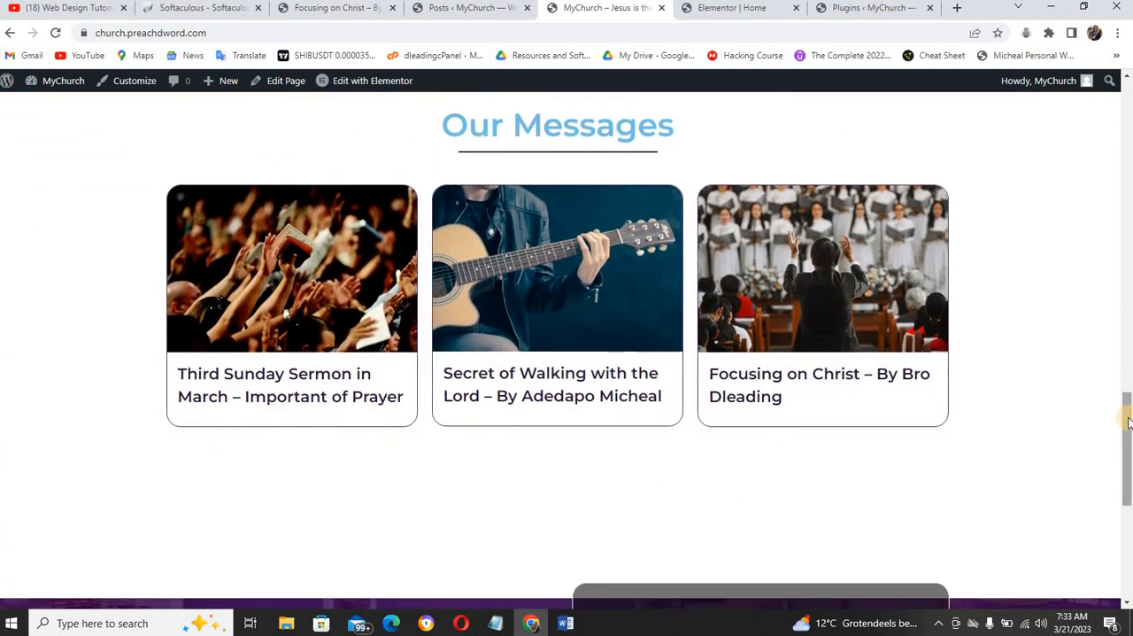
scroll(1127, 420, down, 5)
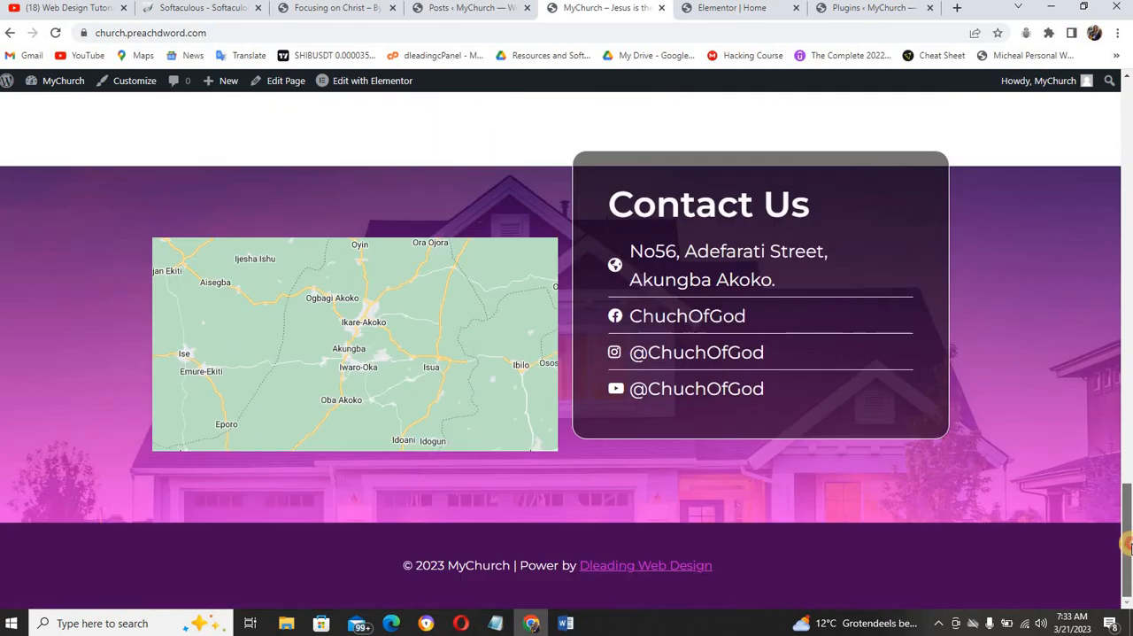
drag(1126, 442, 1123, 102)
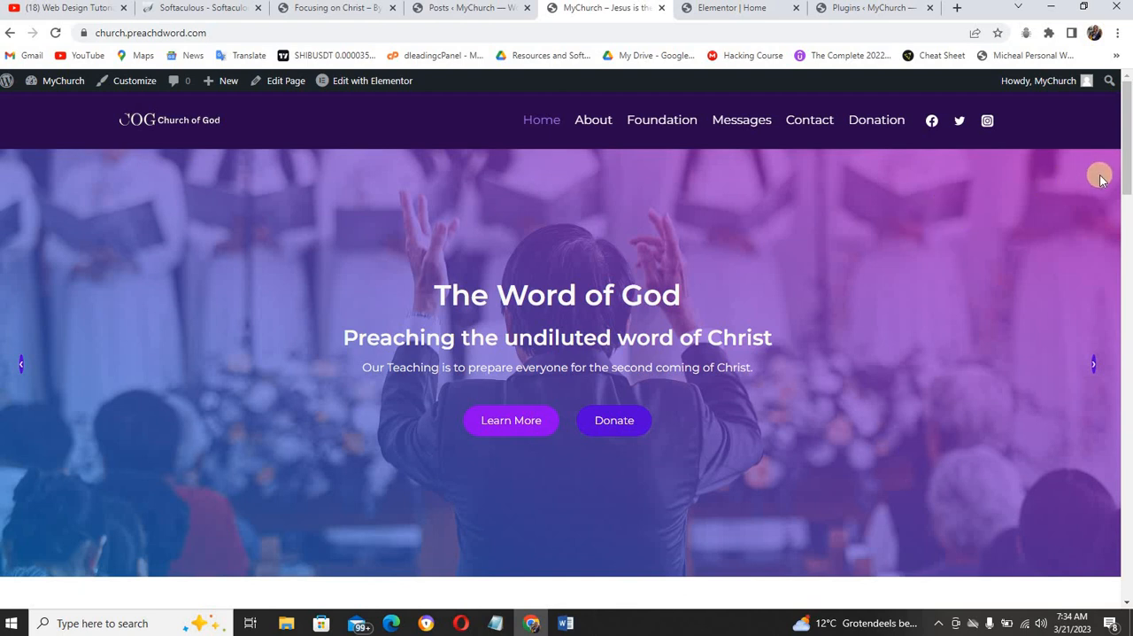
scroll(1125, 257, down, 3)
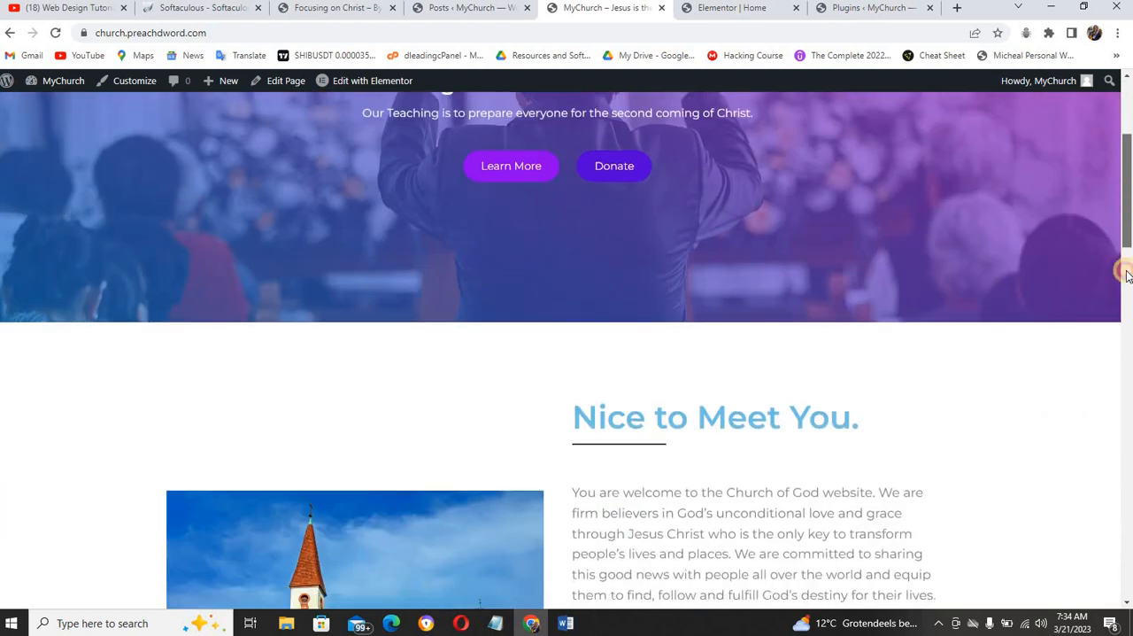
scroll(1124, 257, down, 8)
scroll(1128, 162, up, 10)
scroll(1128, 162, up, 1)
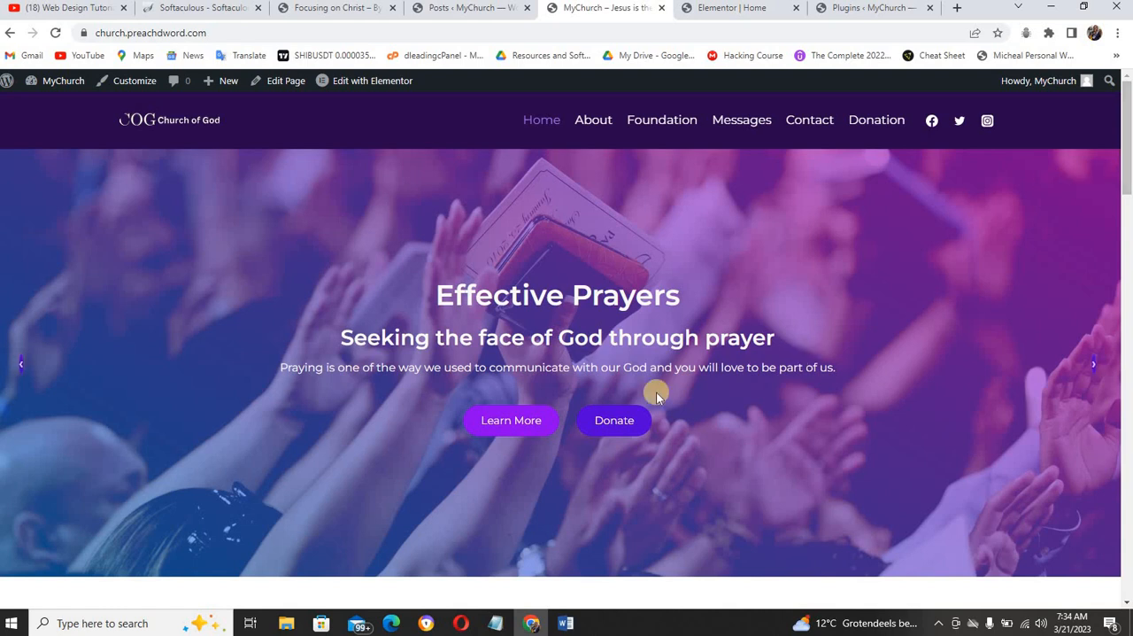
Switch to the Church website Building document in Word and review its colour notes, plugins and list of pages to create.
click(566, 622)
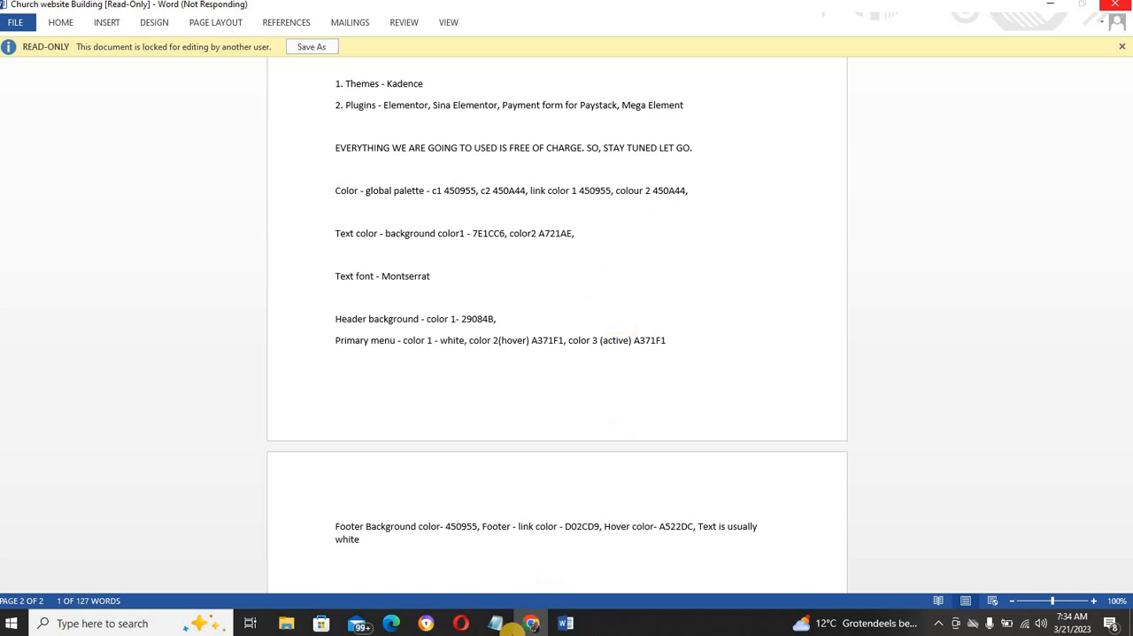
click(533, 625)
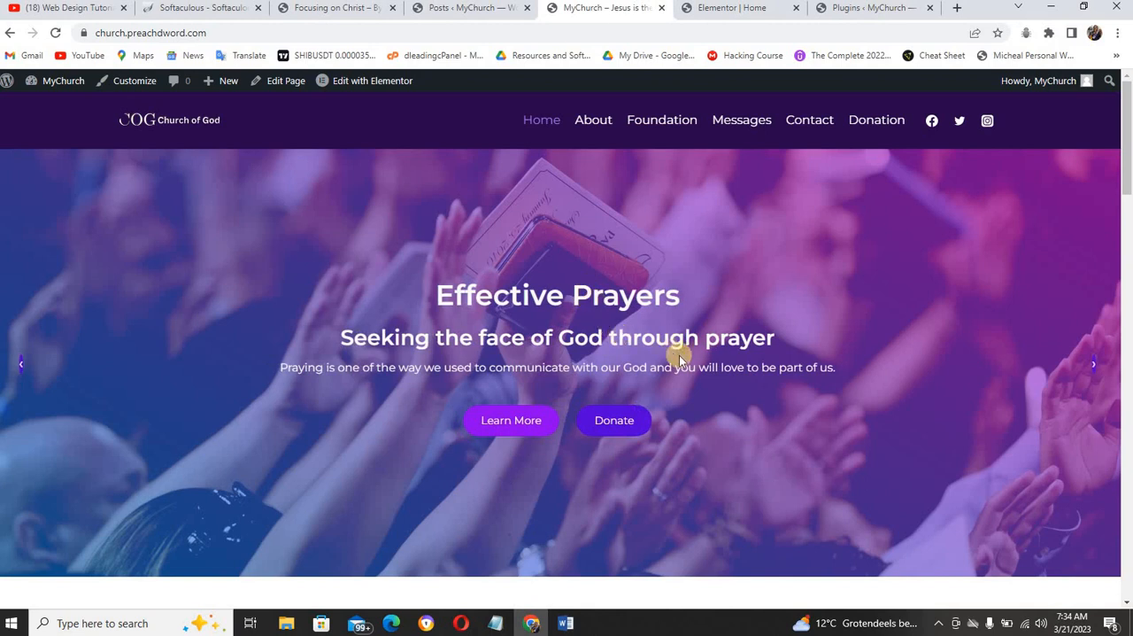
click(565, 623)
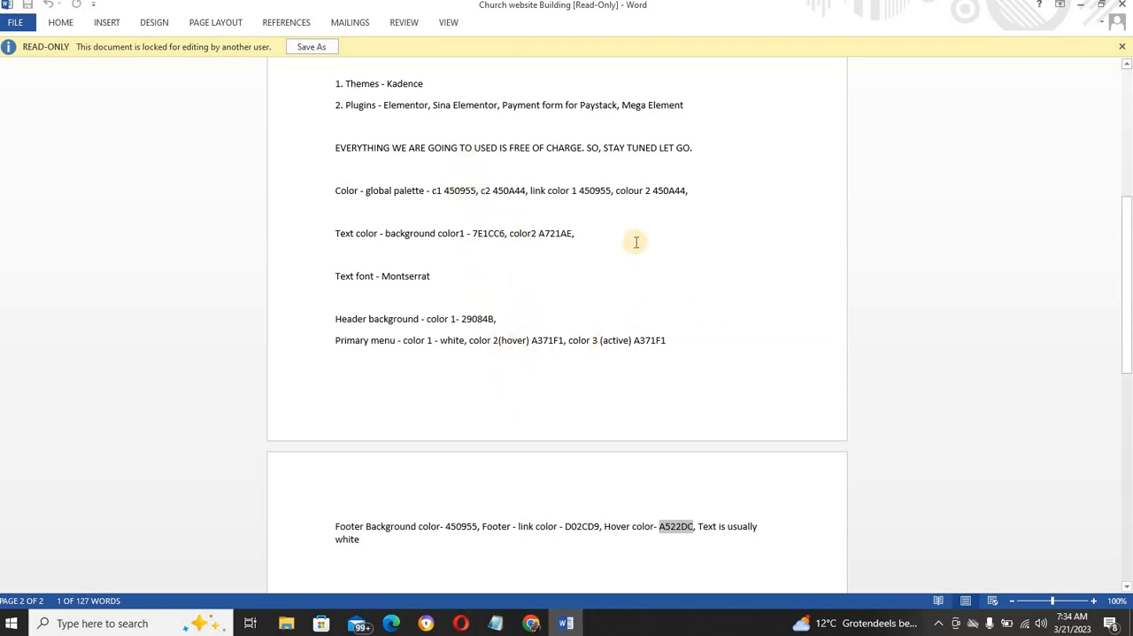
drag(1126, 270, 1120, 125)
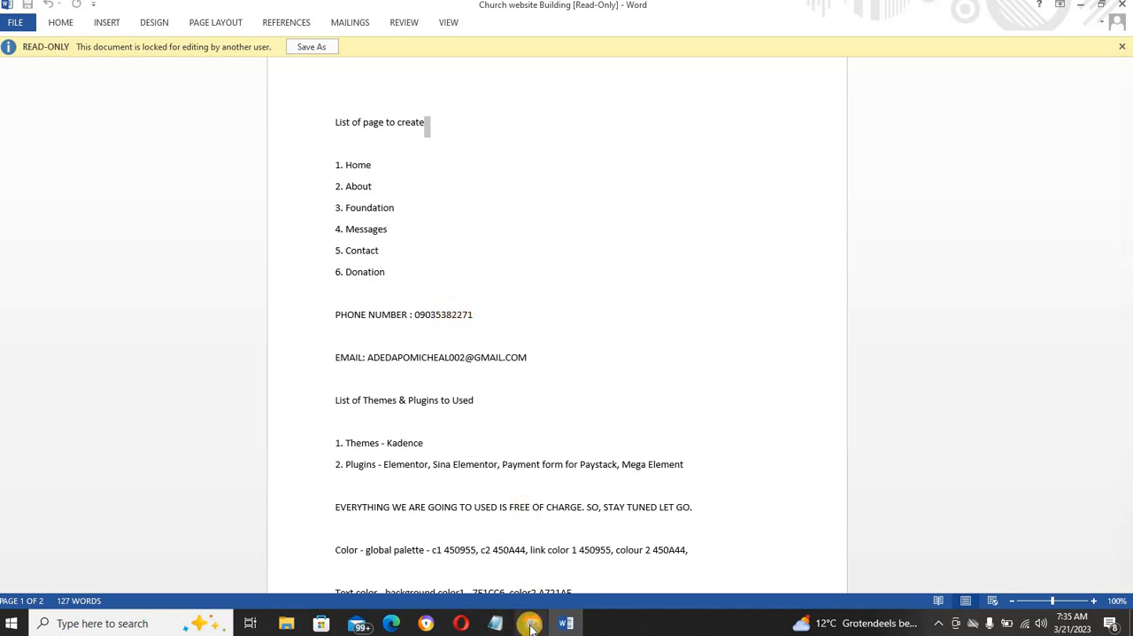
click(528, 624)
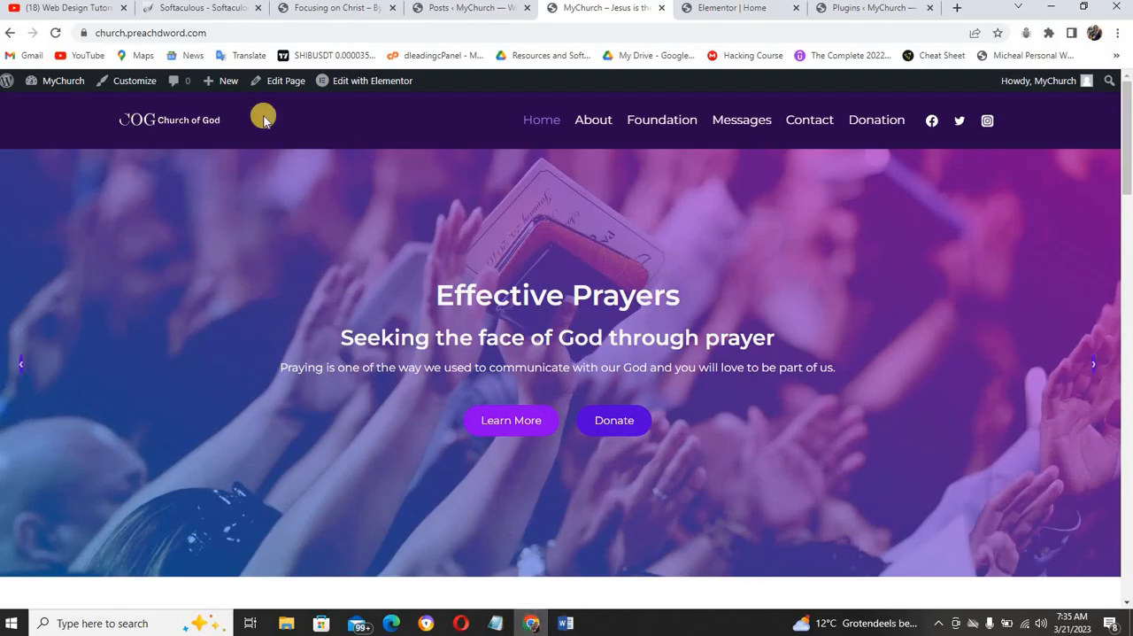
Open the Web Design Tutorial playlist on YouTube.
click(100, 12)
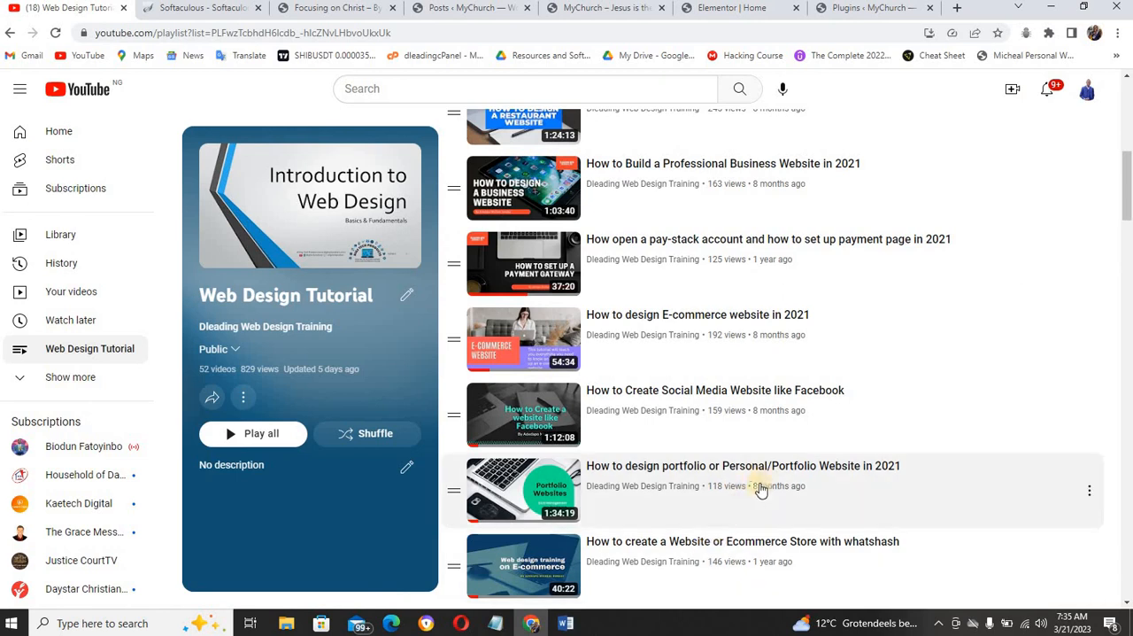
Find the Bitcoin investment website tutorial in the Web Design Tutorial playlist, open it and pause playback.
drag(1128, 160, 1106, 210)
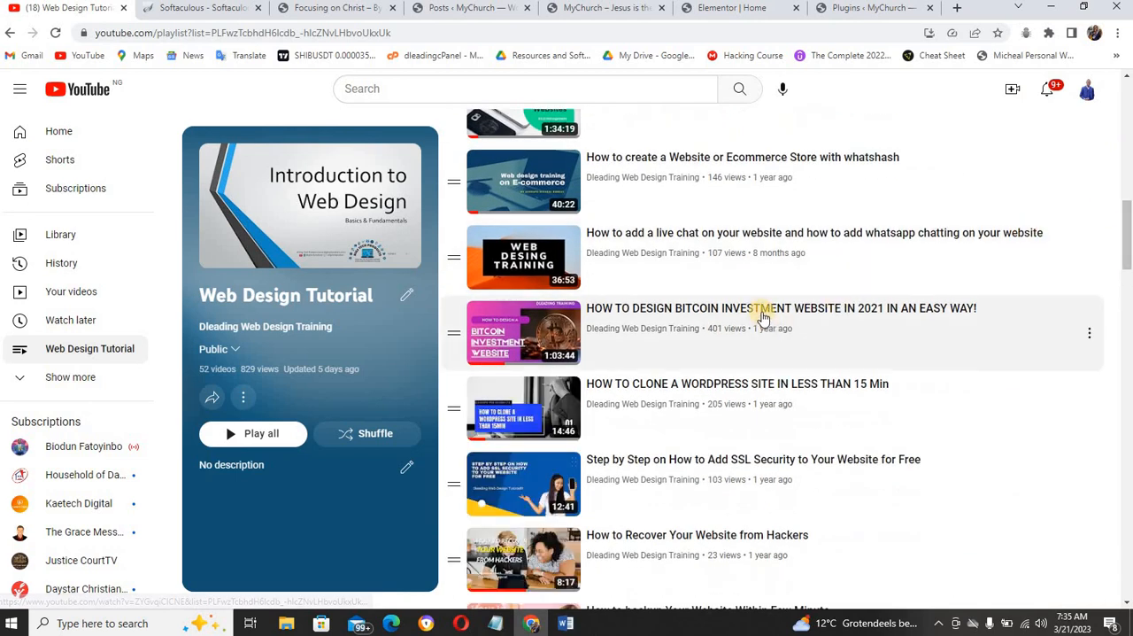
click(764, 316)
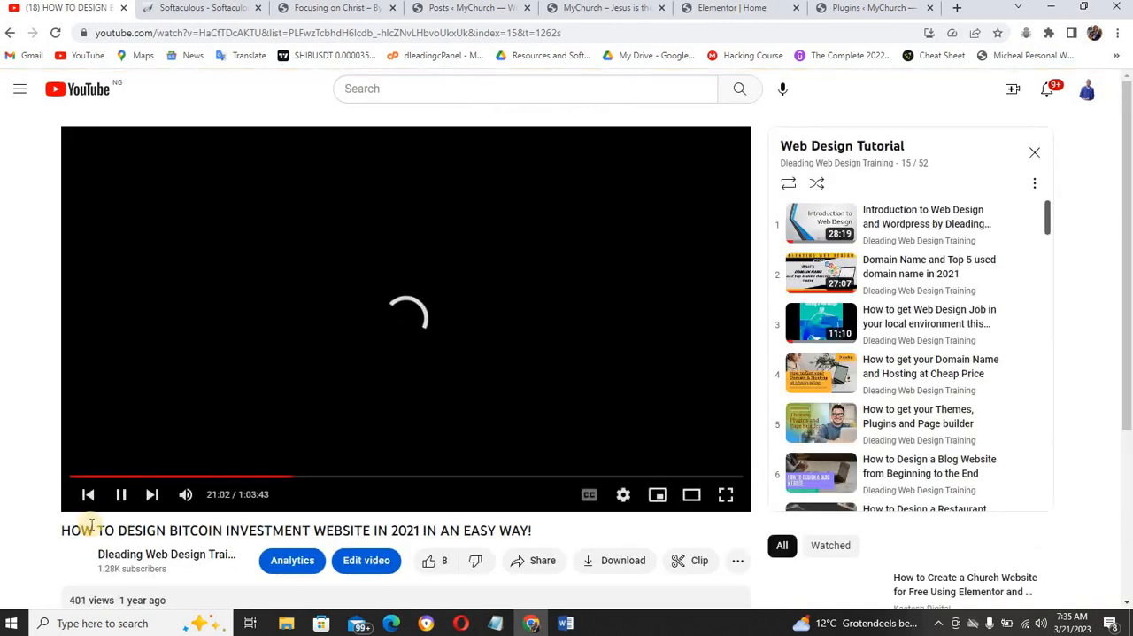
click(122, 494)
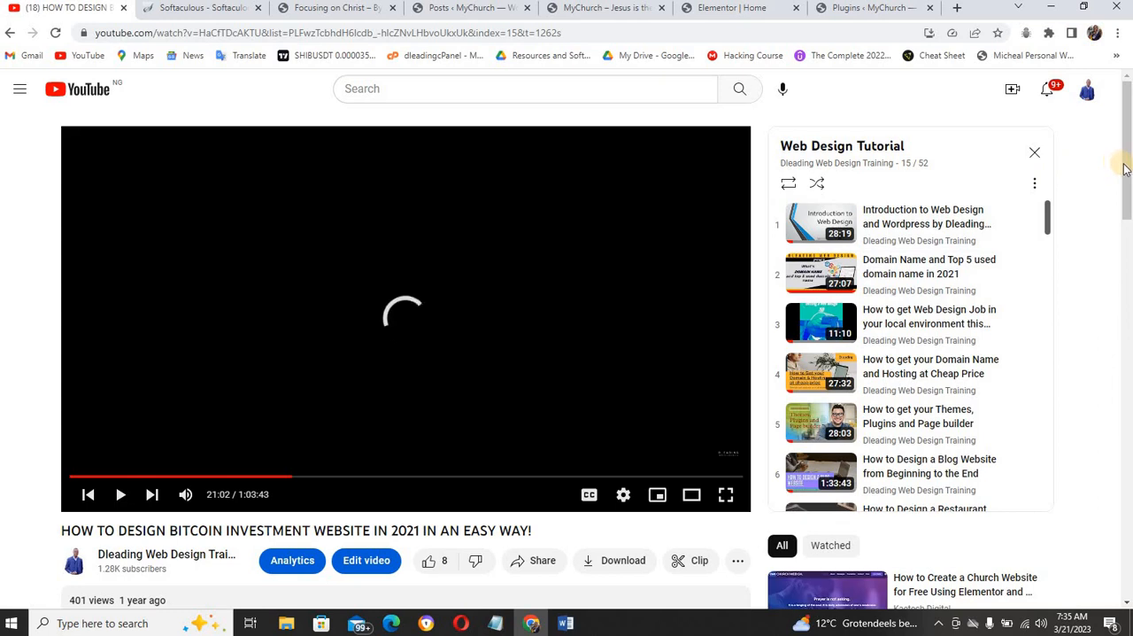
Expand and read the full description of the Bitcoin investment video, and return to the live MyChurch home page.
scroll(1123, 165, down, 2)
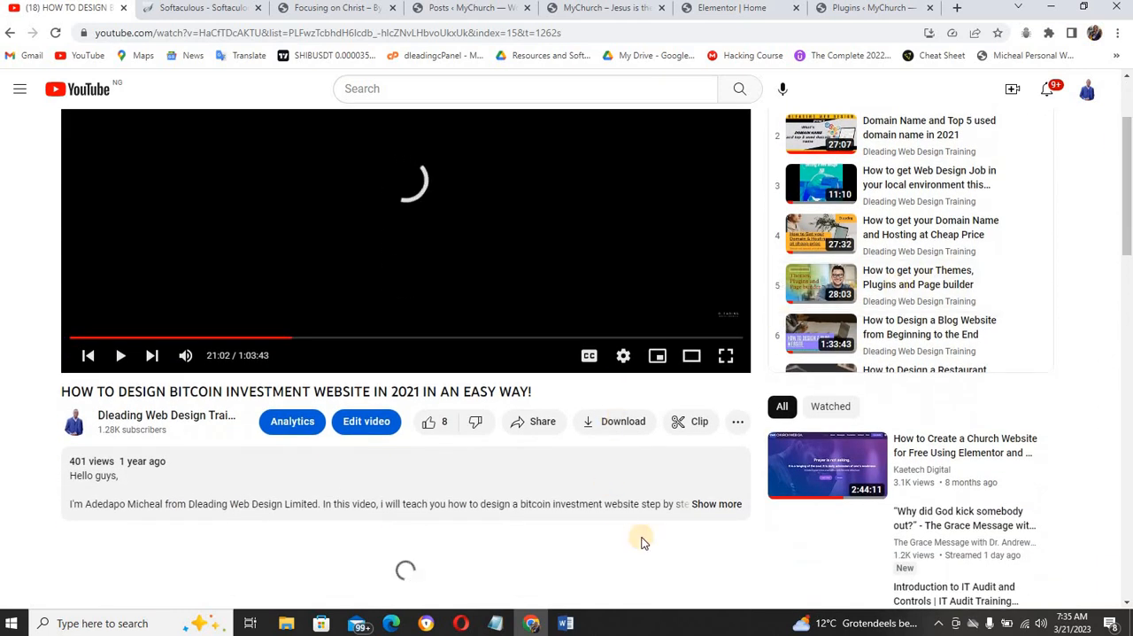
click(719, 504)
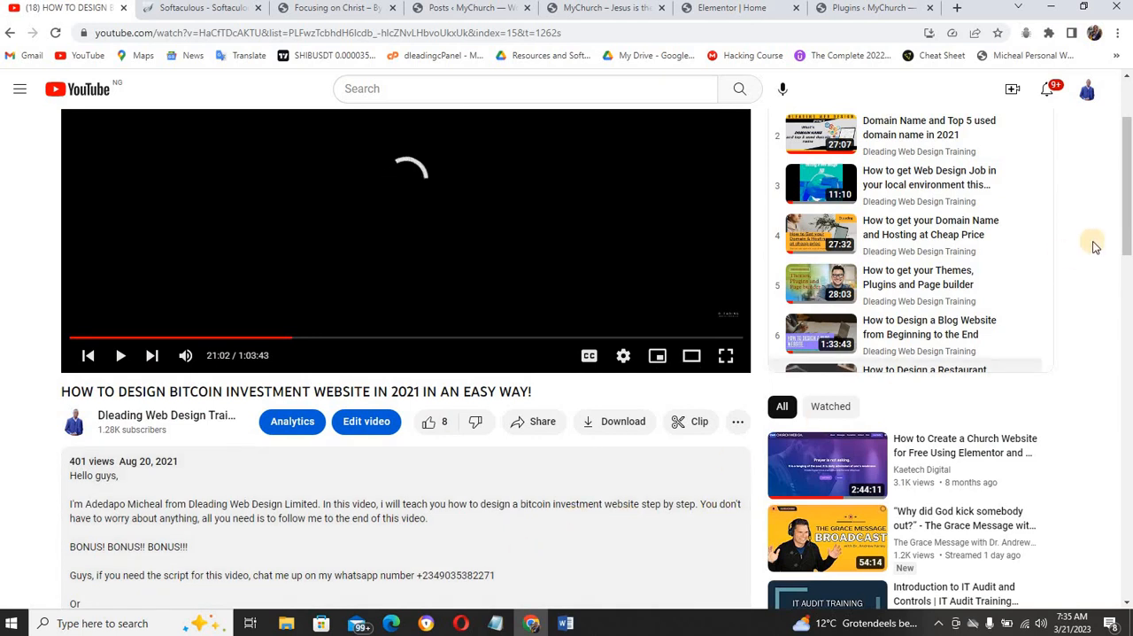
scroll(1128, 304, down, 3)
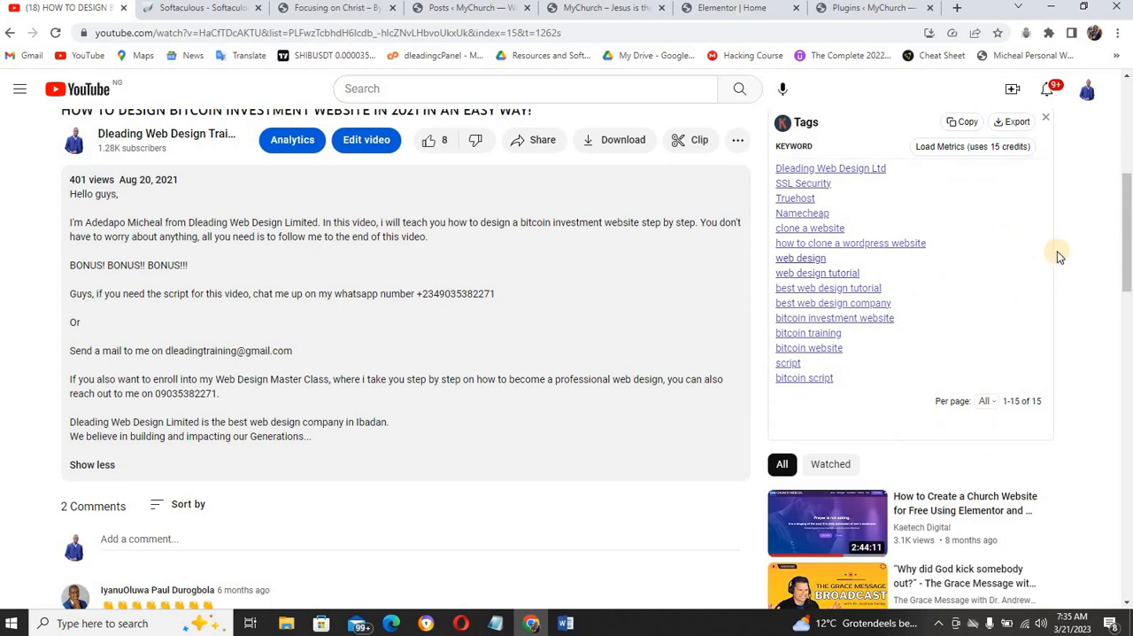
drag(1127, 226, 1127, 115)
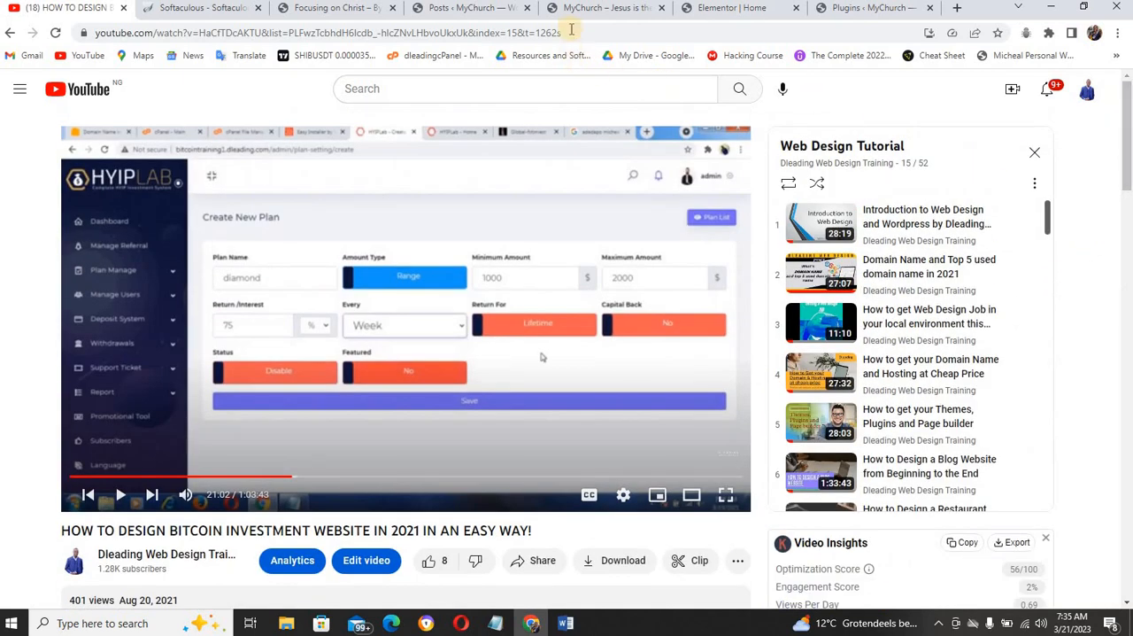
click(589, 10)
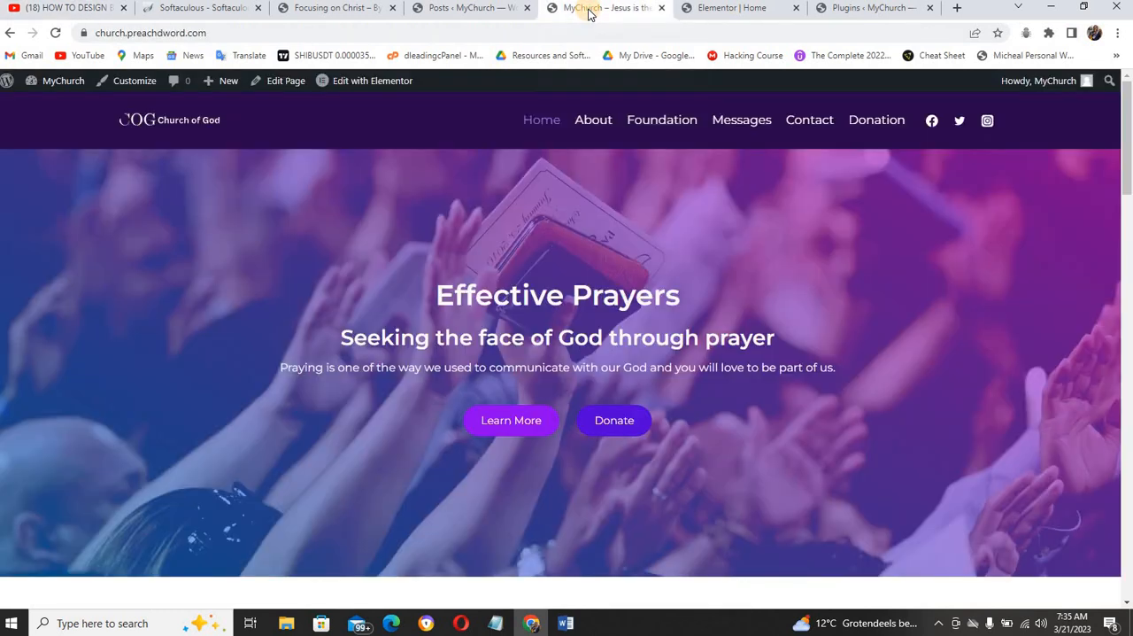